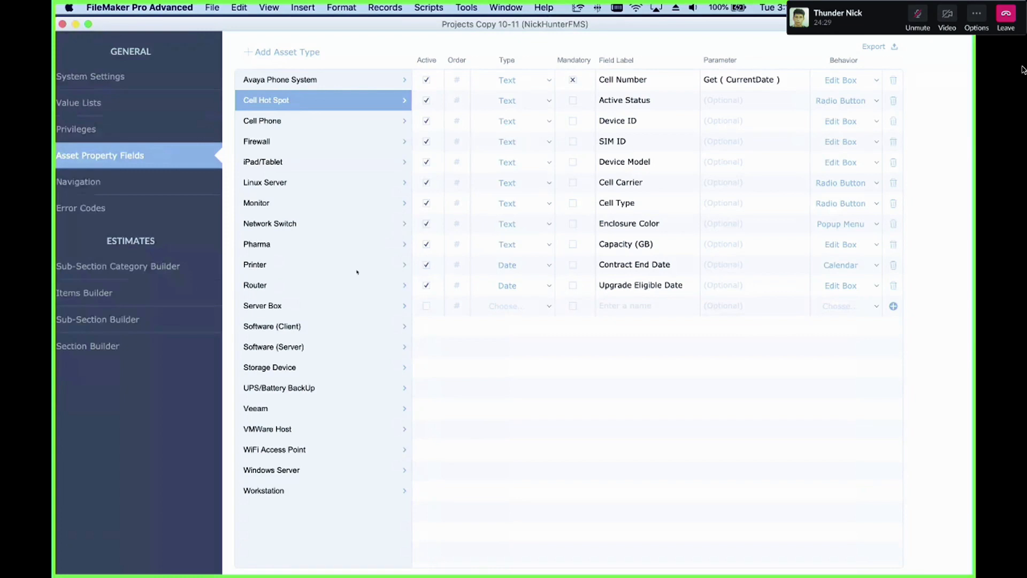
Step: Add a new asset type named Lamboghini
{"action": "left_click", "coordinate": [297, 51]}
{"action": "type", "text": "L"}
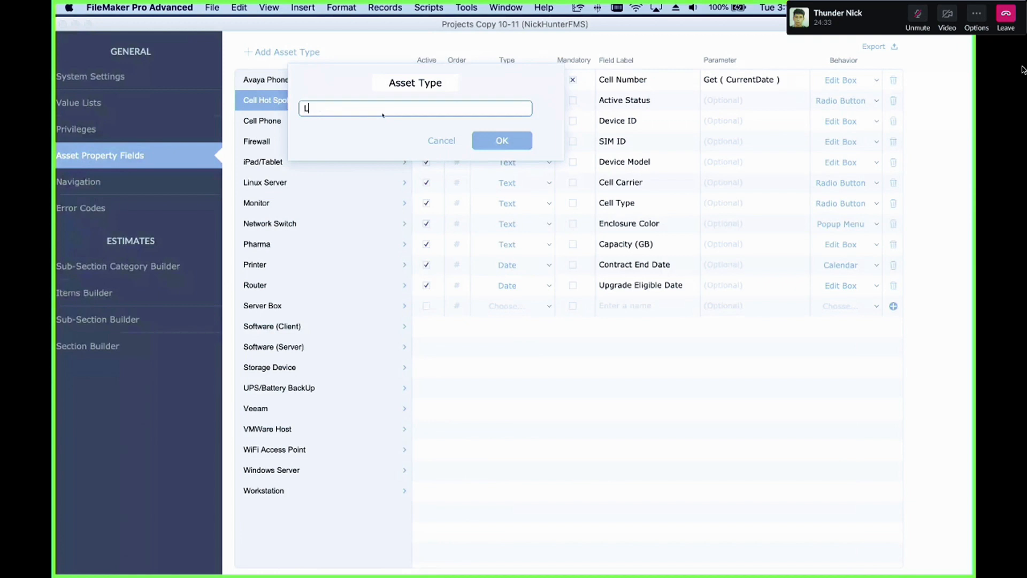
{"action": "type", "text": "amboghini"}
{"action": "left_click", "coordinate": [518, 142]}
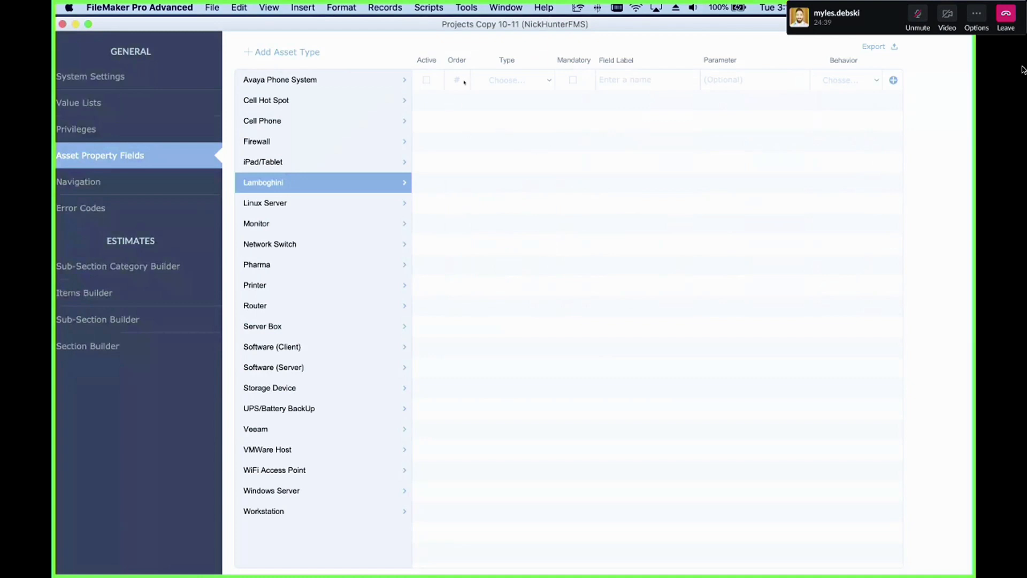
Step: Add a first Text property field labelled First Name to the Lamboghini asset type
{"action": "left_click", "coordinate": [495, 81]}
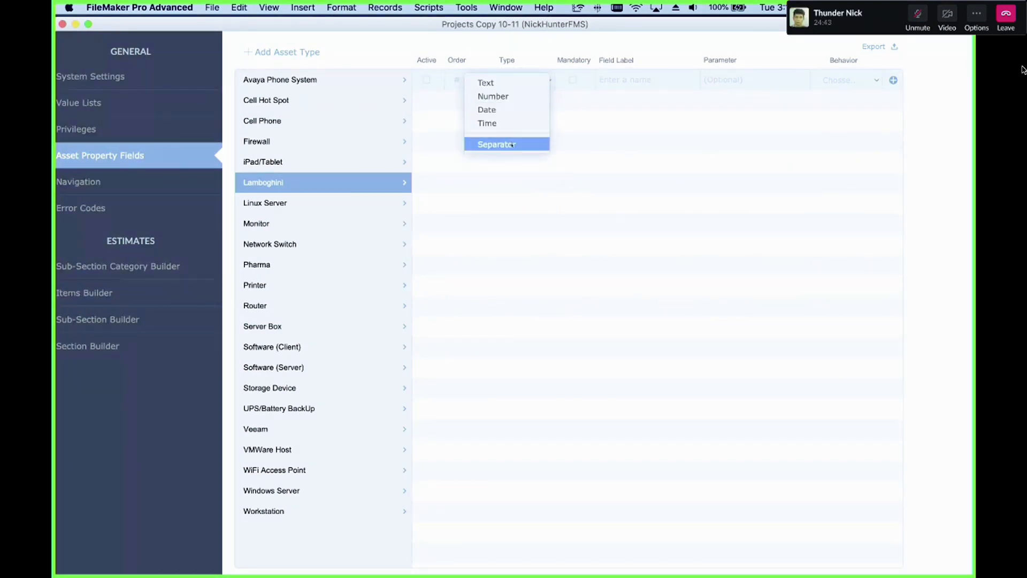
{"action": "left_click", "coordinate": [496, 83]}
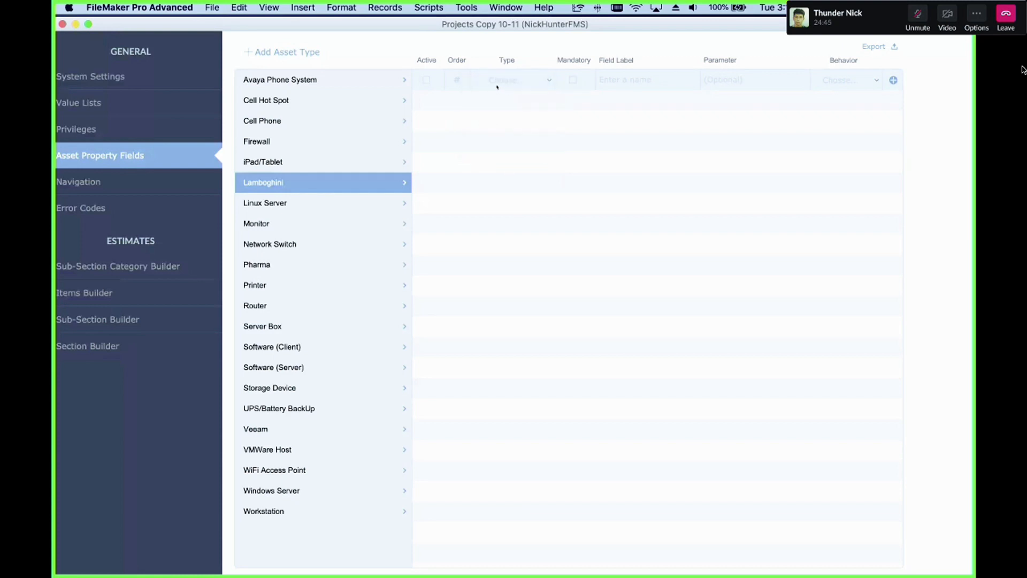
{"action": "left_click", "coordinate": [634, 82]}
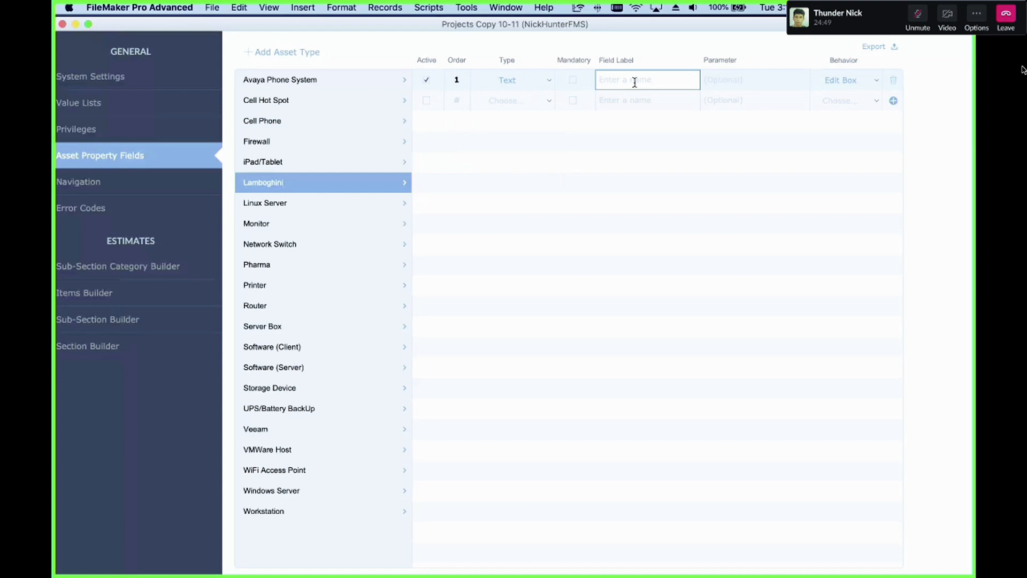
{"action": "type", "text": "First Name"}
Step: Add a second Text property field labelled Last name
{"action": "left_click", "coordinate": [496, 103]}
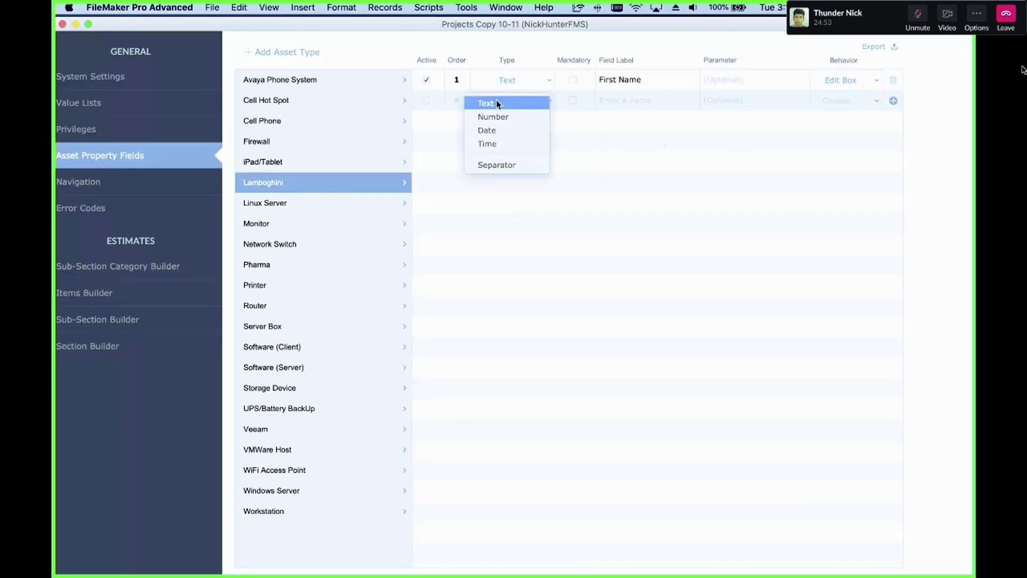
{"action": "left_click", "coordinate": [496, 103]}
{"action": "left_click", "coordinate": [636, 101]}
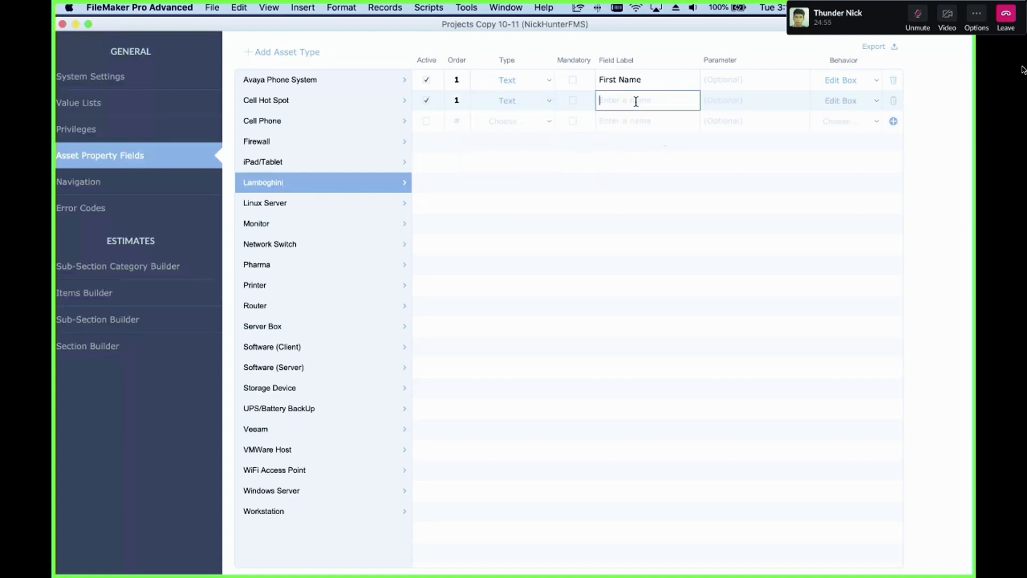
{"action": "type", "text": "Last"}
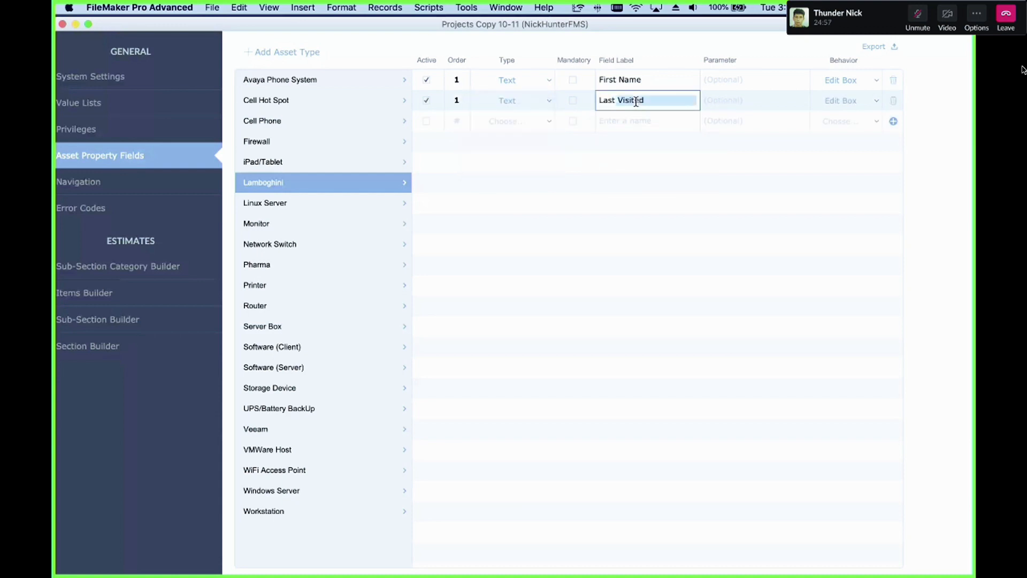
{"action": "type", "text": " name"}
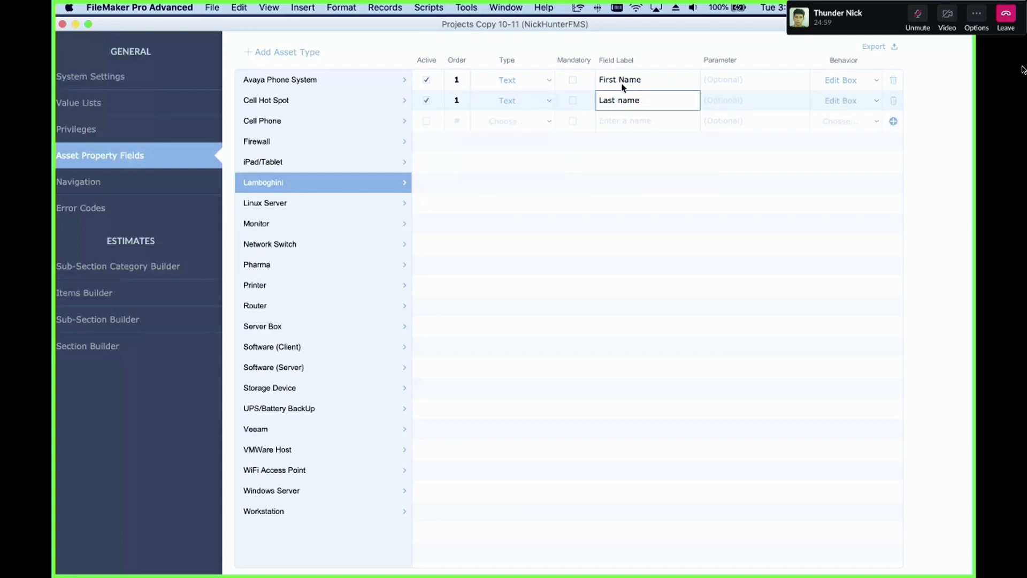
Step: Rename the first field's label to Owner and the second field's label to Model
{"action": "double_click", "coordinate": [621, 83]}
{"action": "triple_click", "coordinate": [621, 83]}
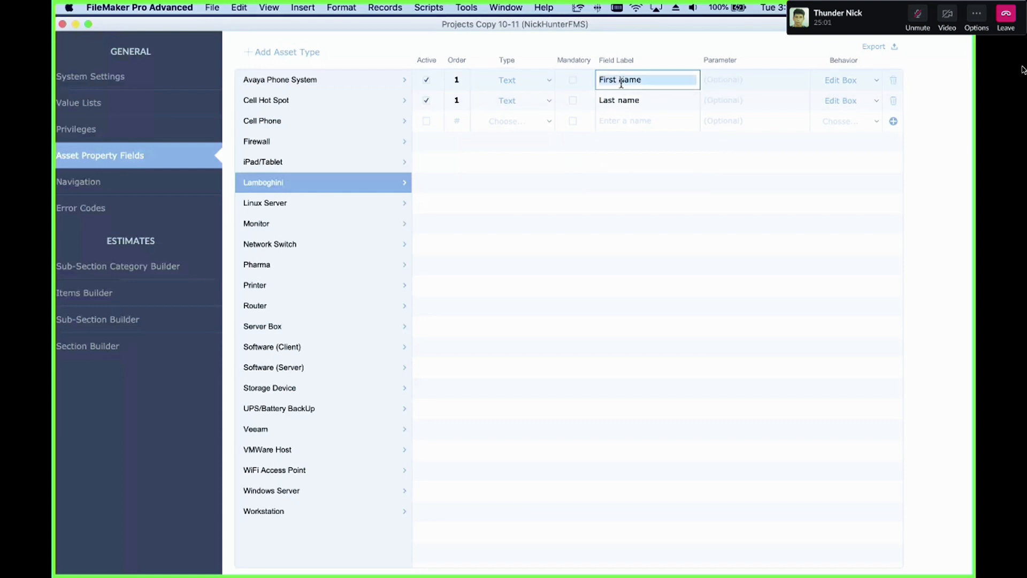
{"action": "type", "text": "Owner"}
{"action": "triple_click", "coordinate": [641, 101]}
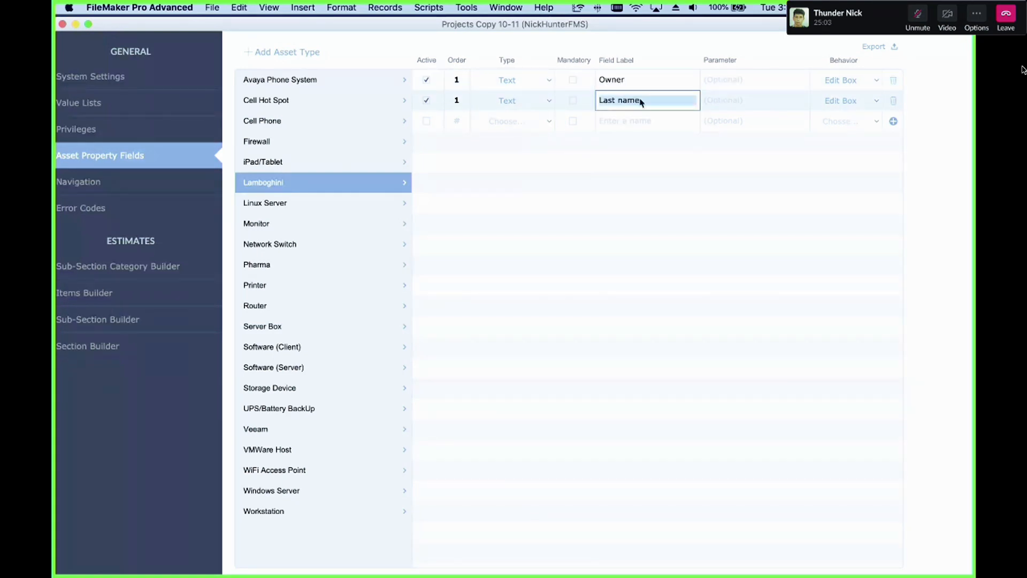
{"action": "type", "text": "Model"}
{"action": "left_click", "coordinate": [605, 187]}
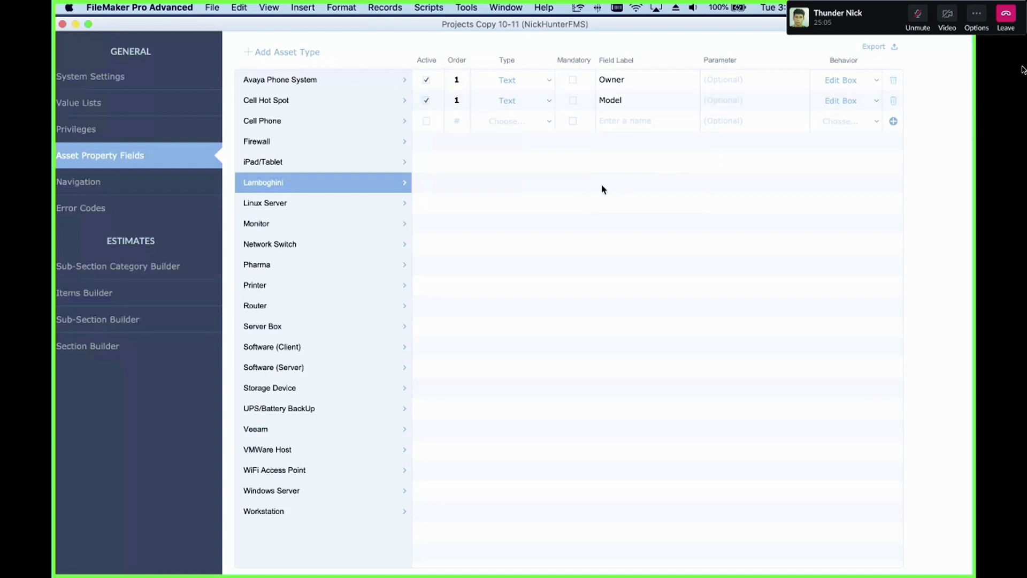
Step: Set the Model field's order to 2
{"action": "left_click", "coordinate": [465, 101]}
{"action": "type", "text": "2"}
{"action": "left_click", "coordinate": [511, 144]}
Step: Add a third property field with order 3, type Date, labelled Service Date
{"action": "left_click", "coordinate": [458, 119]}
{"action": "type", "text": "3"}
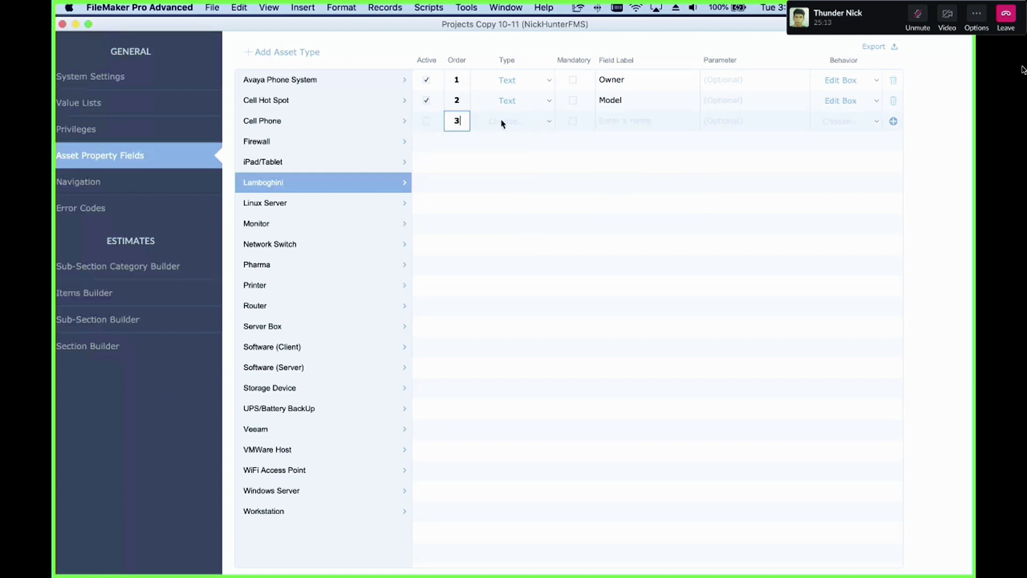
{"action": "left_click", "coordinate": [523, 119]}
{"action": "left_click", "coordinate": [522, 150]}
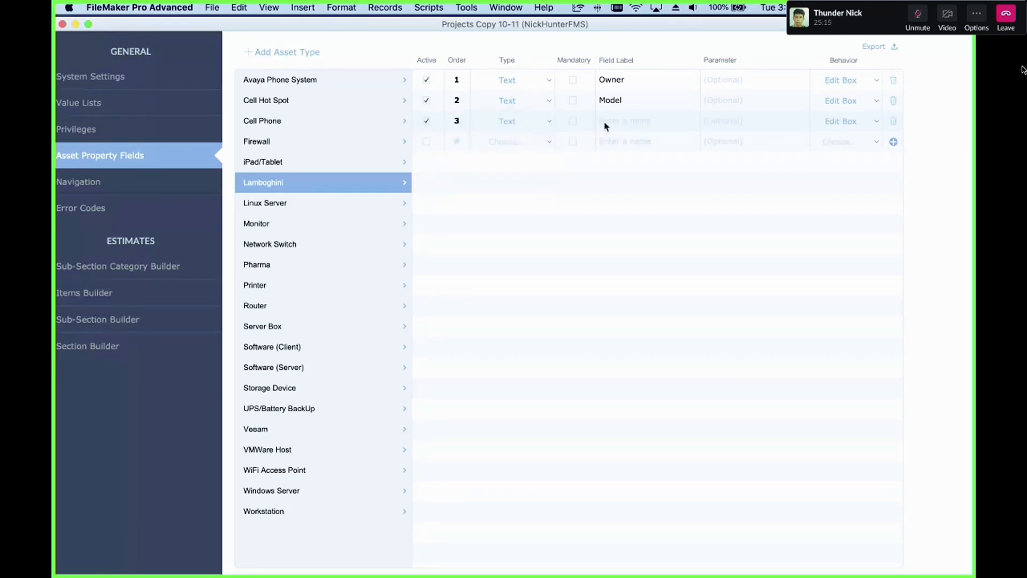
{"action": "left_click", "coordinate": [646, 123]}
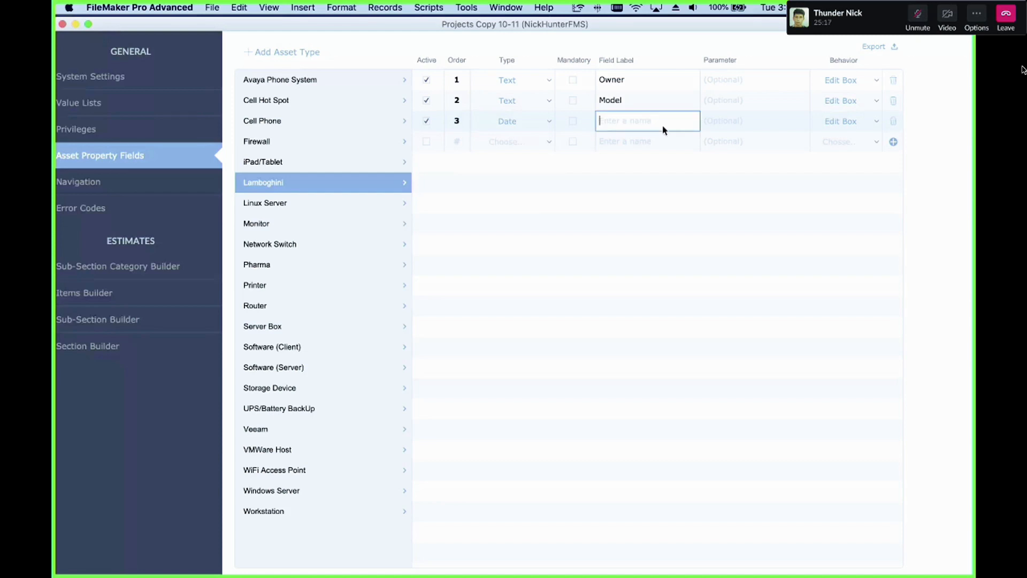
{"action": "type", "text": "Serv"}
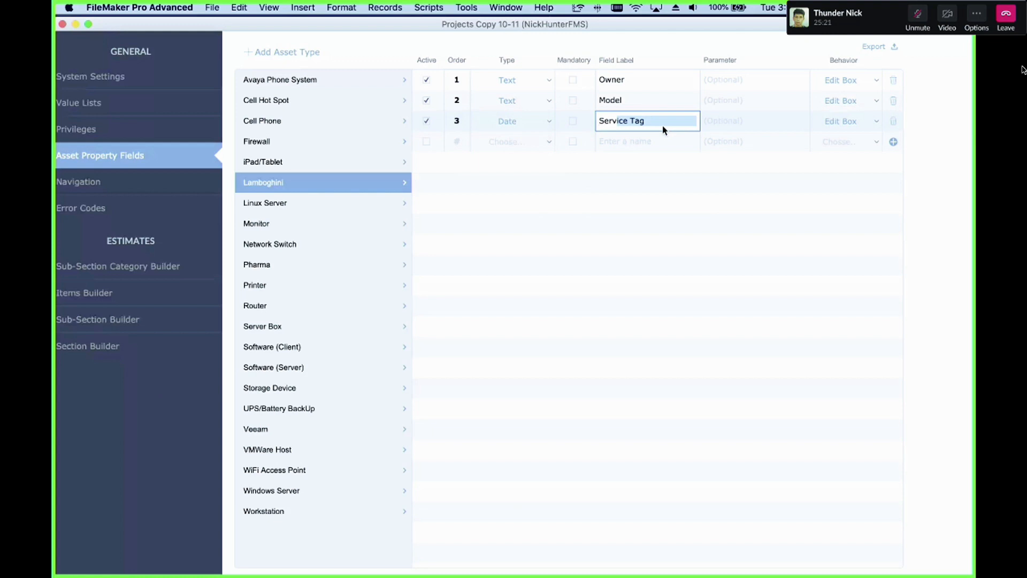
{"action": "type", "text": "ice Date"}
{"action": "left_click", "coordinate": [660, 199]}
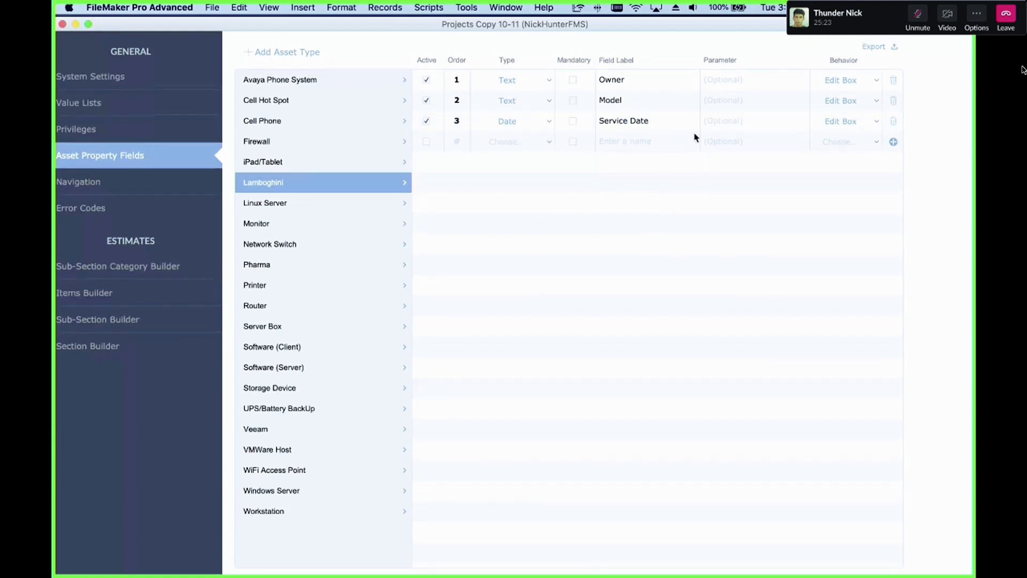
Step: Set the Service Date field's behavior to Calendar
{"action": "left_click", "coordinate": [837, 124]}
{"action": "left_click", "coordinate": [848, 210]}
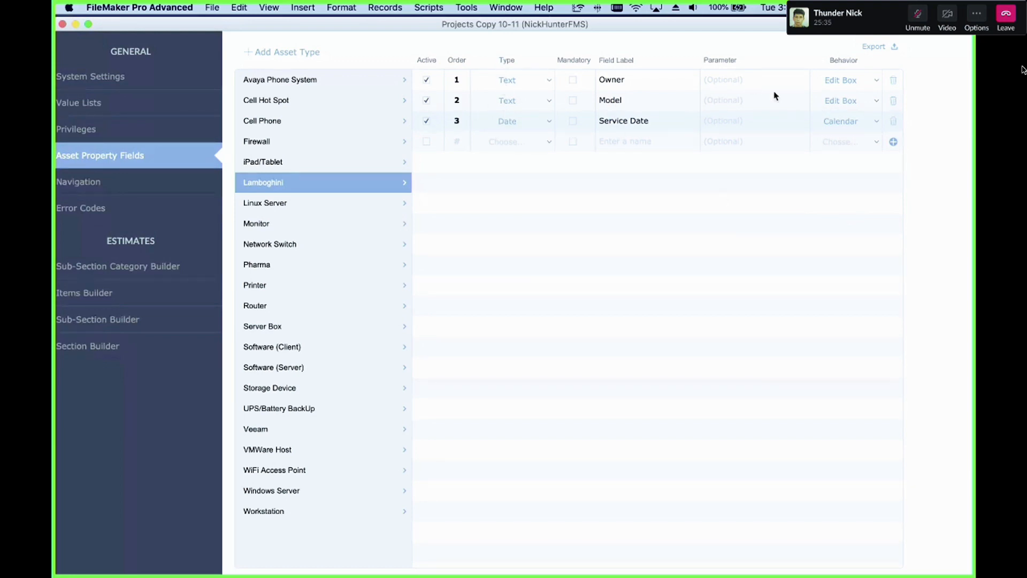
{"action": "left_click", "coordinate": [852, 124]}
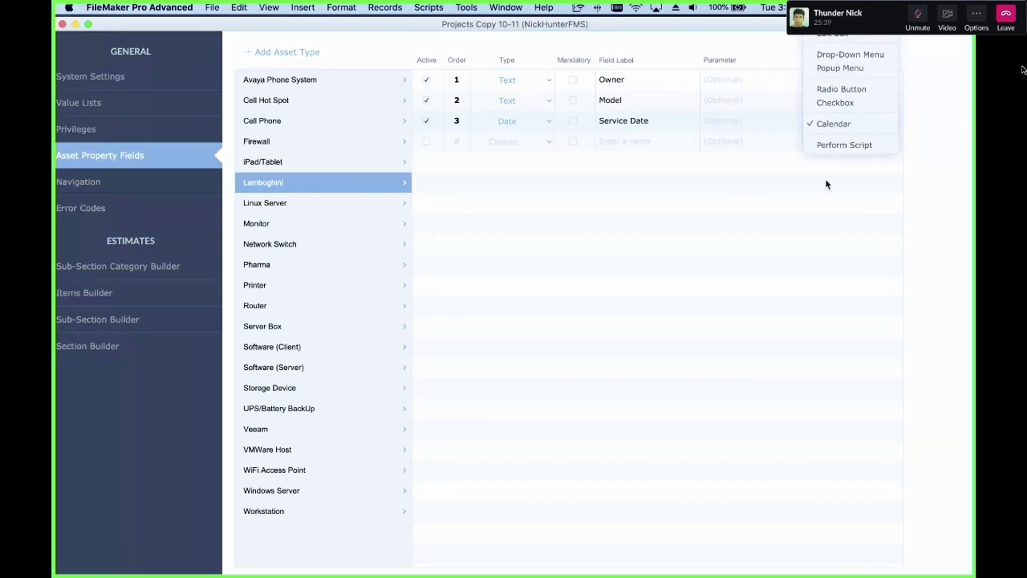
{"action": "left_click", "coordinate": [818, 209]}
{"action": "left_click", "coordinate": [853, 121]}
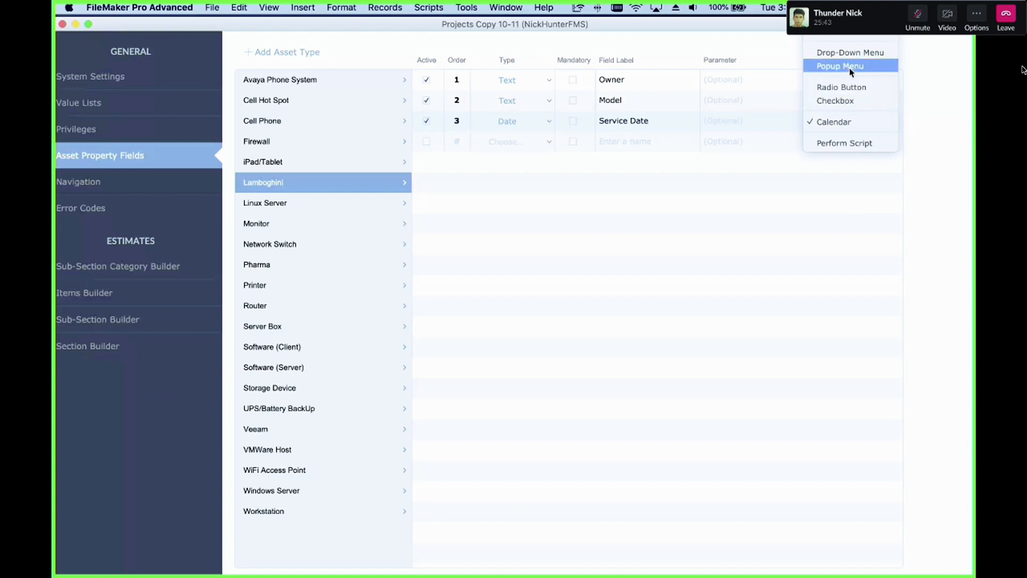
{"action": "left_click", "coordinate": [848, 187]}
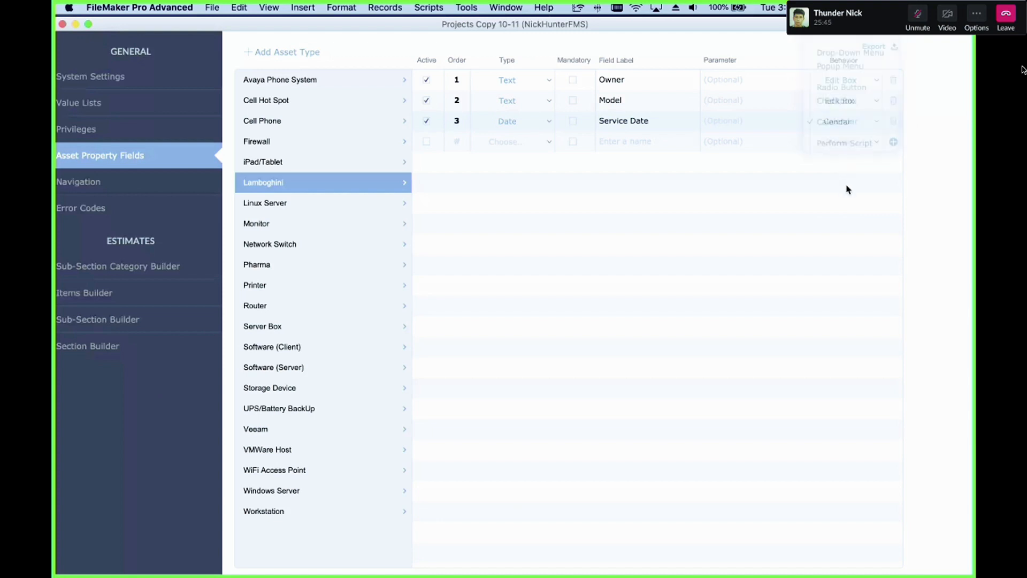
Step: Add a fourth property field with order 4, type Number, labelled Year
{"action": "left_click", "coordinate": [457, 142]}
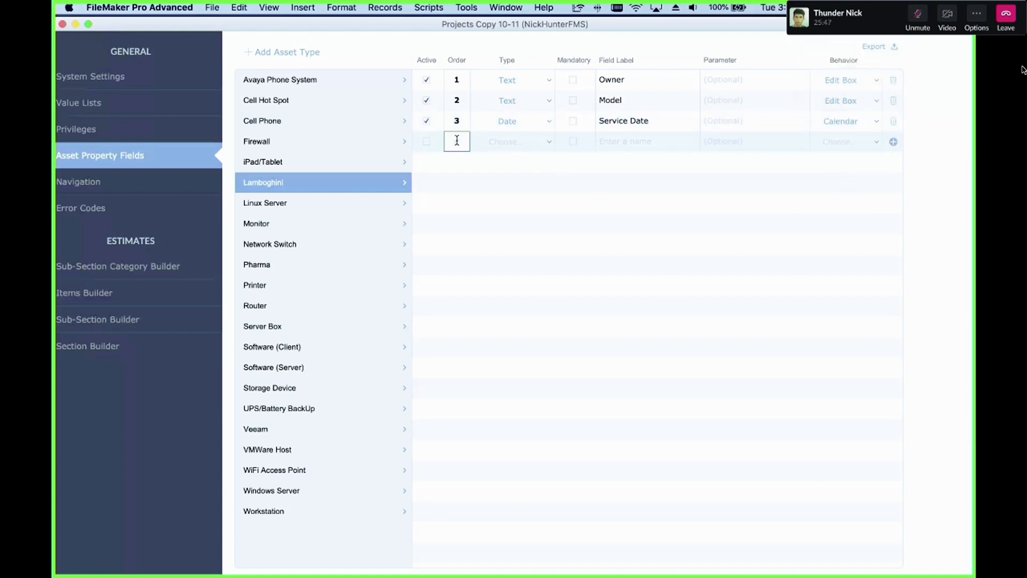
{"action": "type", "text": "4"}
{"action": "left_click", "coordinate": [503, 144]}
{"action": "left_click", "coordinate": [505, 145]}
{"action": "left_click", "coordinate": [426, 142]}
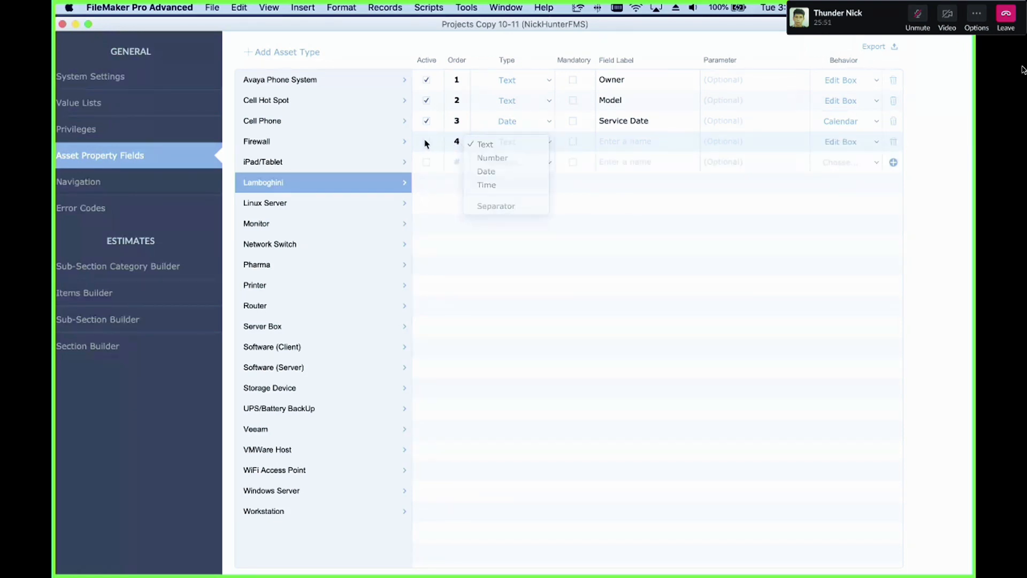
{"action": "left_click", "coordinate": [518, 141]}
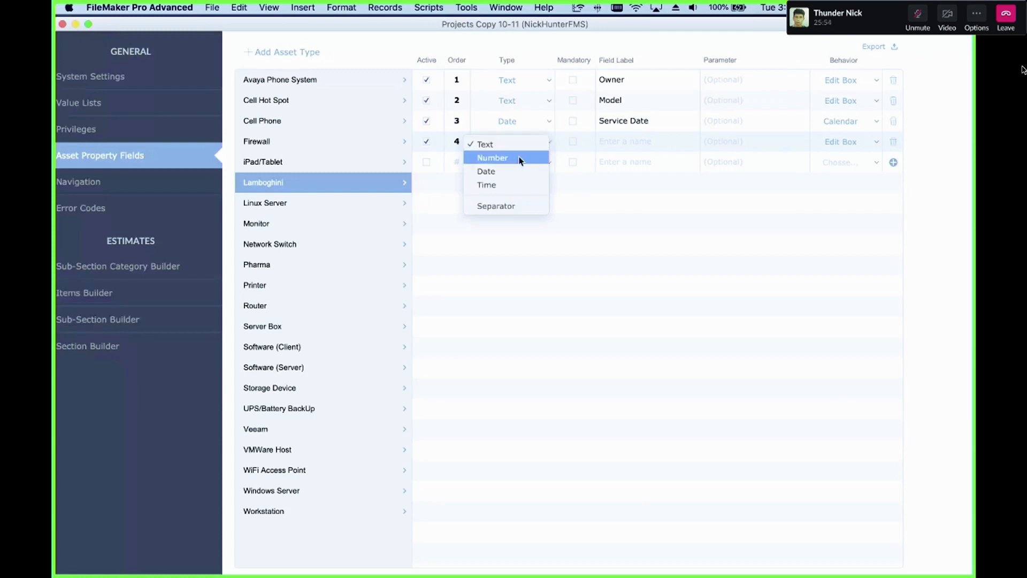
{"action": "left_click", "coordinate": [519, 159]}
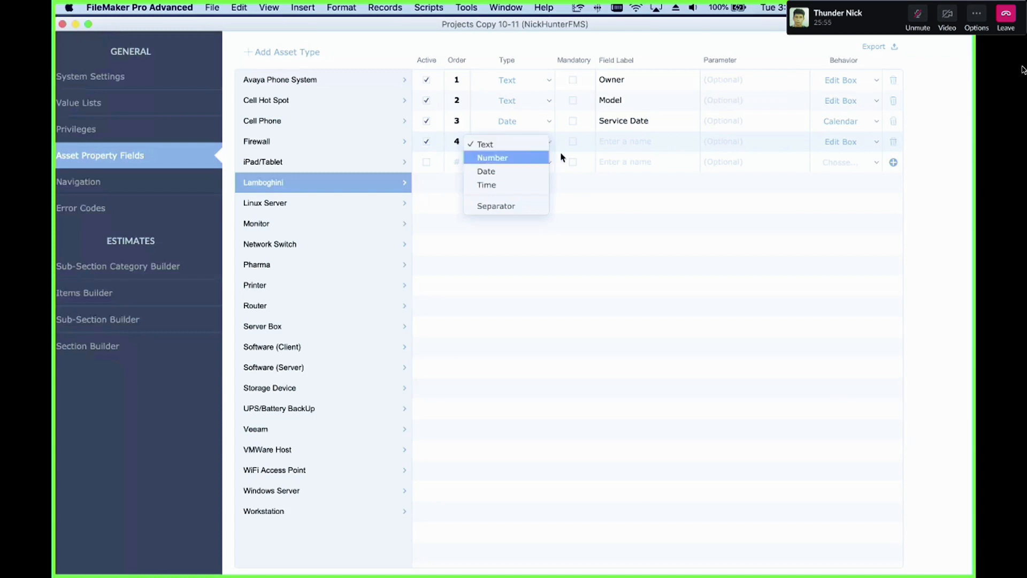
{"action": "left_click", "coordinate": [633, 141]}
{"action": "type", "text": "Year"}
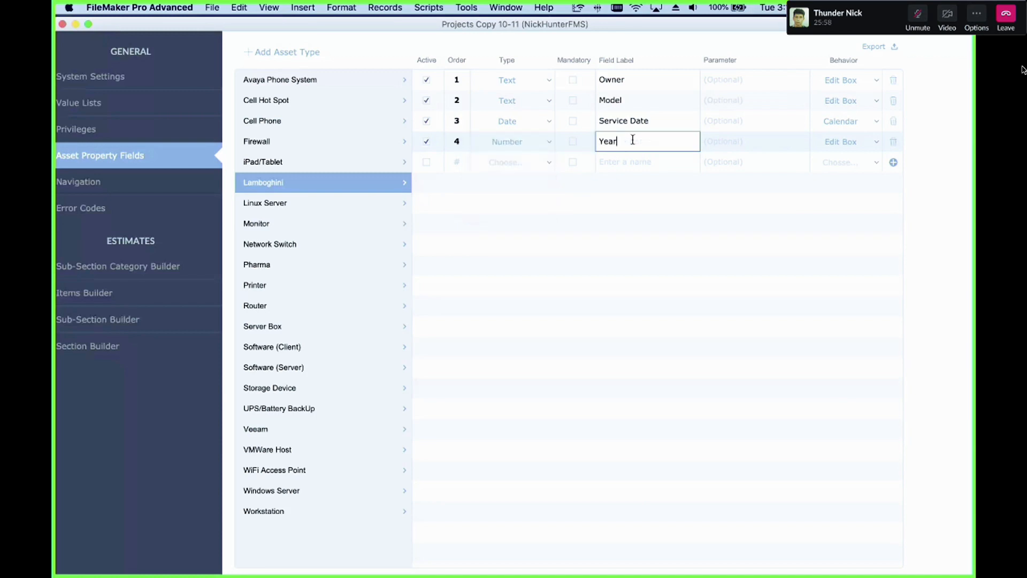
{"action": "left_click", "coordinate": [763, 204]}
Step: Set the Model field's behavior to Popup Menu
{"action": "left_click", "coordinate": [842, 101]}
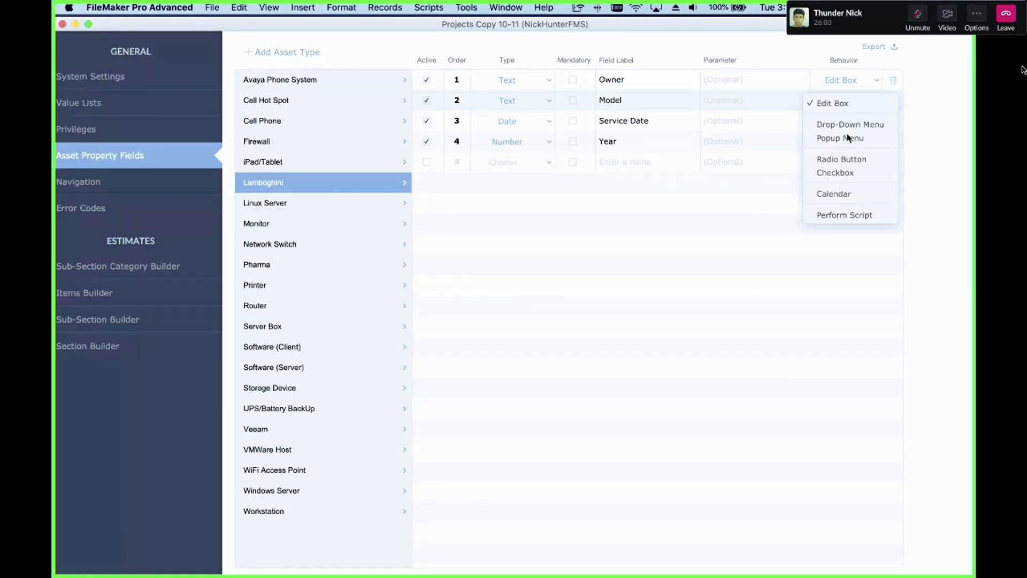
{"action": "left_click", "coordinate": [831, 138]}
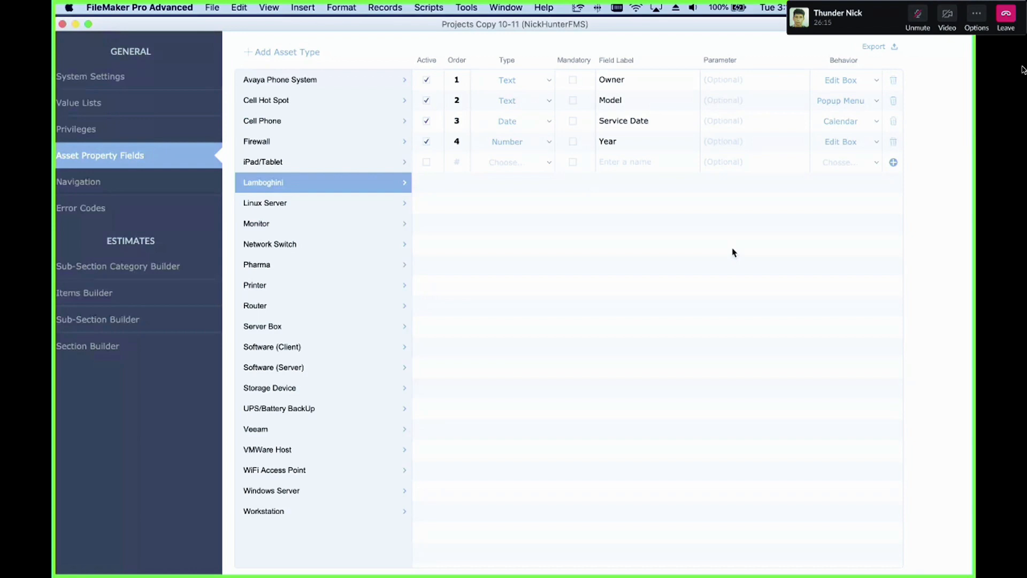
Step: Enter Layout mode, select the Behavior pop-up menu field in the property portal, and inspect its control style options
{"action": "key", "text": "super+l"}
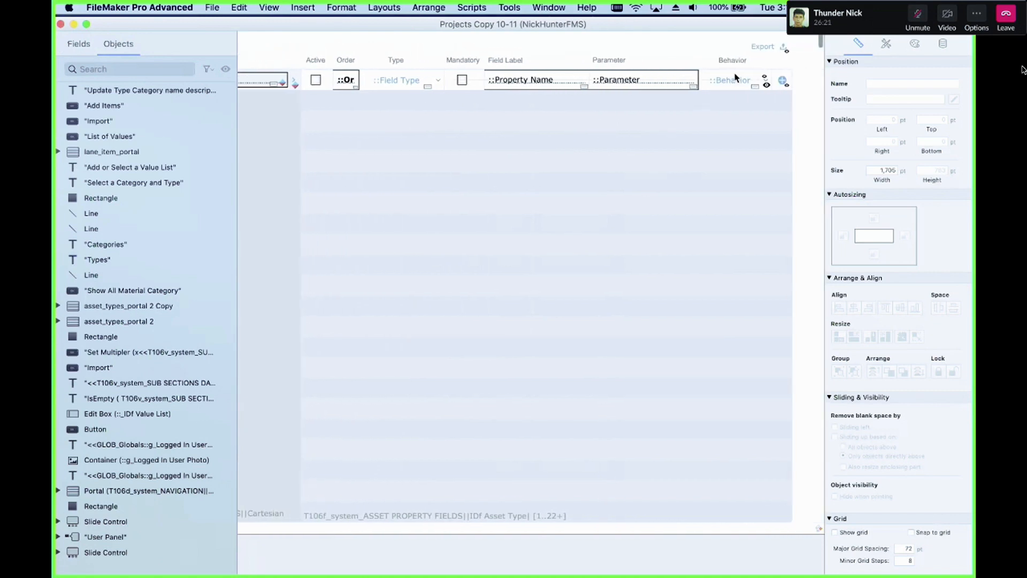
{"action": "left_click", "coordinate": [736, 77]}
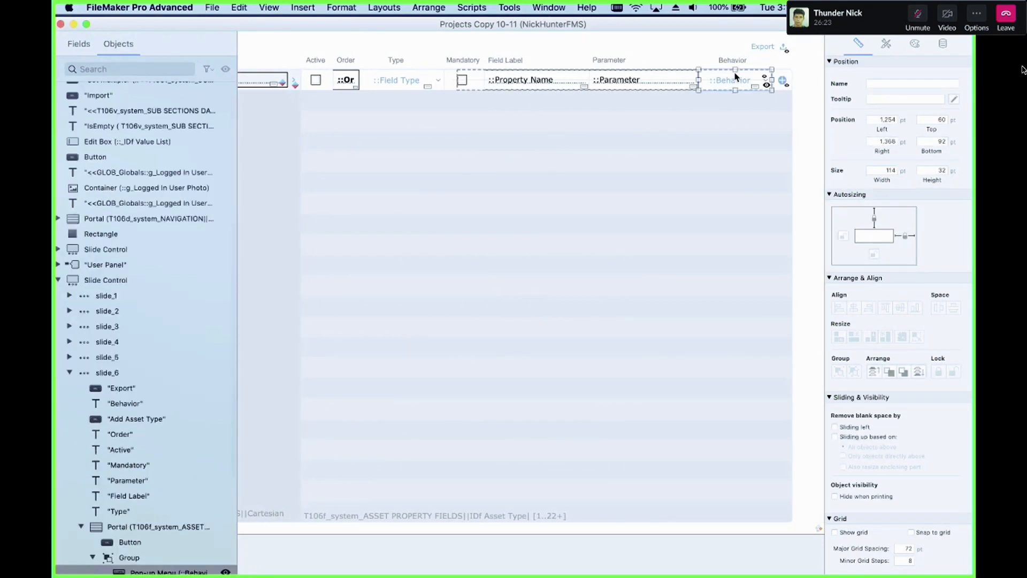
{"action": "left_click", "coordinate": [942, 44]}
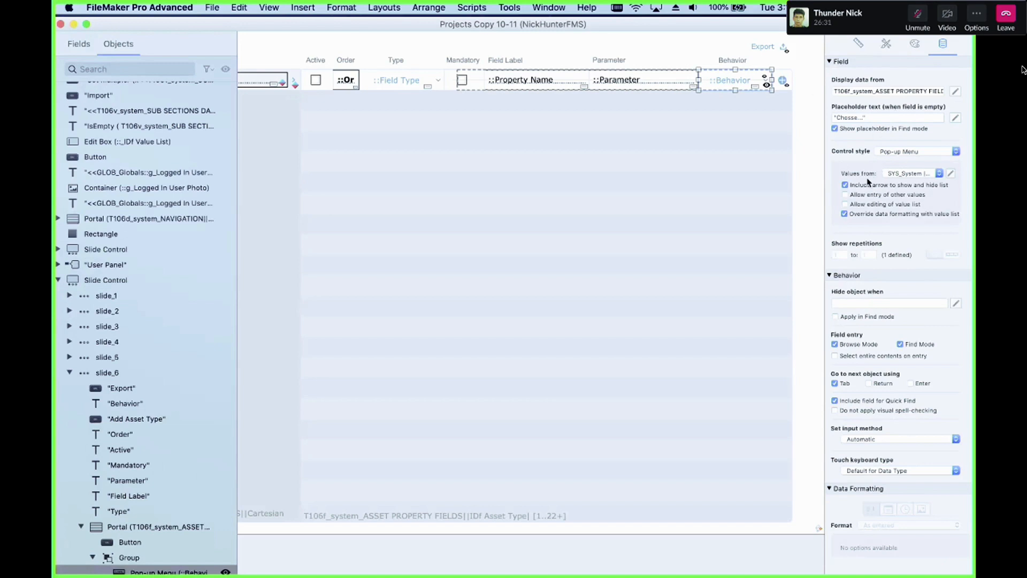
{"action": "left_click", "coordinate": [902, 153]}
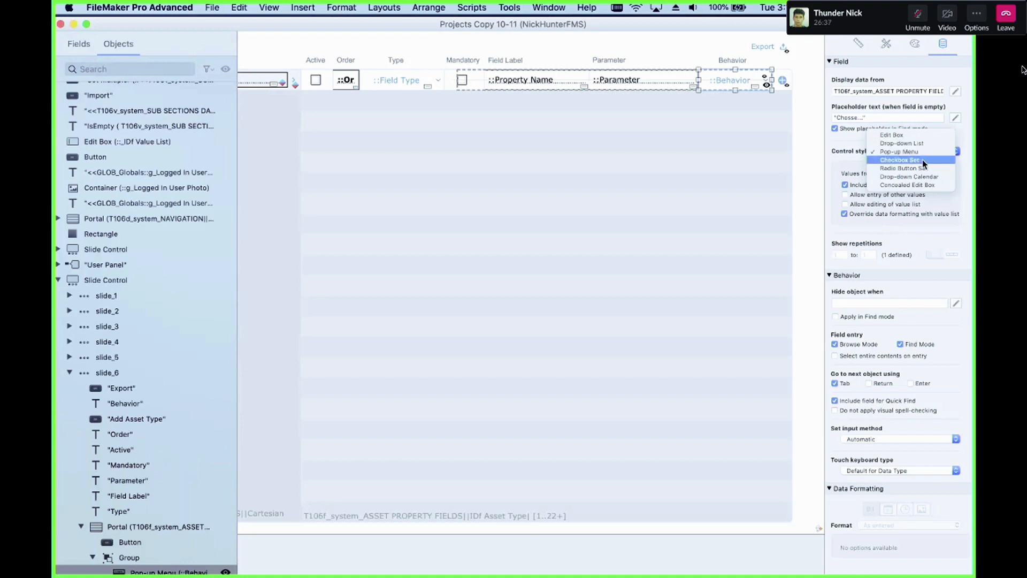
{"action": "left_click", "coordinate": [750, 158]}
Step: Review the custom values of the SYS_System | Asset Property Field Value List behind the Behavior field, closing without saving
{"action": "left_click", "coordinate": [950, 175]}
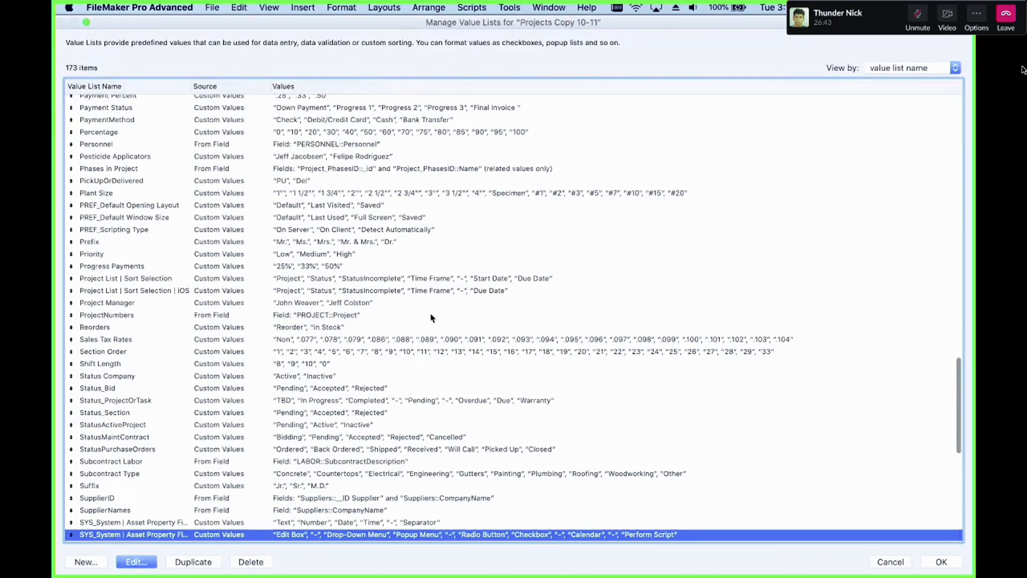
{"action": "double_click", "coordinate": [342, 535]}
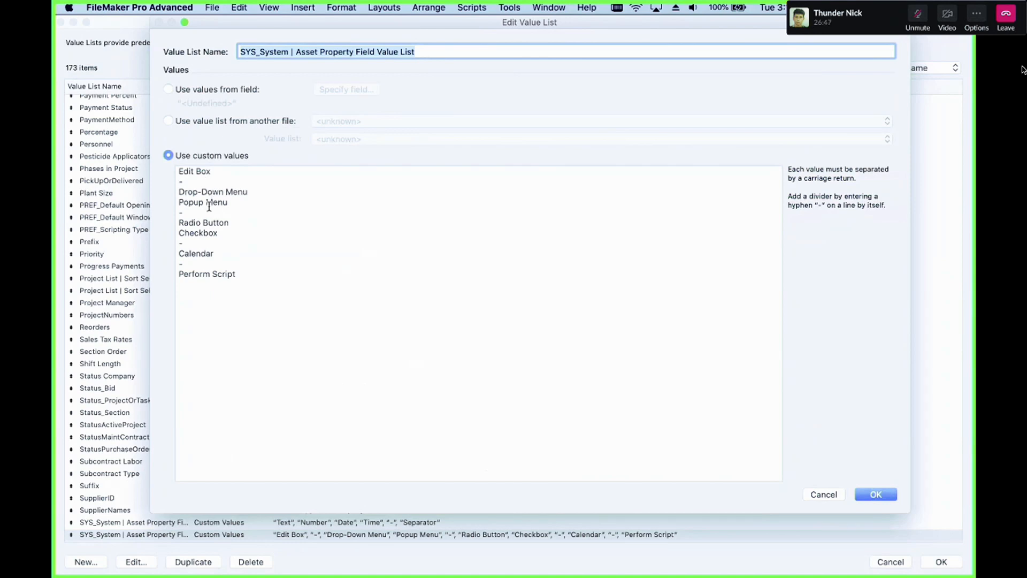
{"action": "left_click", "coordinate": [216, 234]}
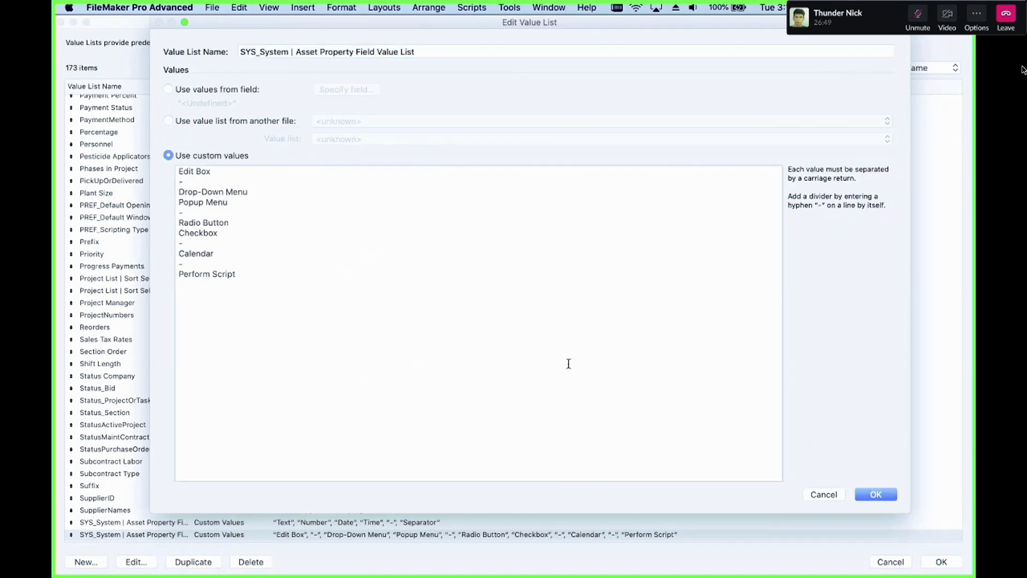
{"action": "left_click", "coordinate": [824, 494]}
{"action": "left_click", "coordinate": [896, 566]}
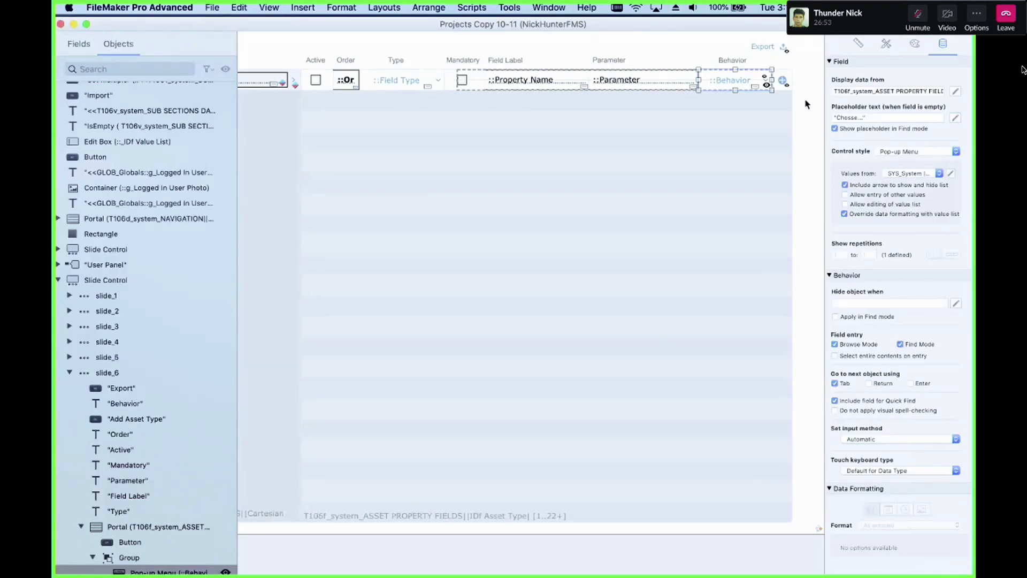
{"action": "left_click", "coordinate": [923, 152]}
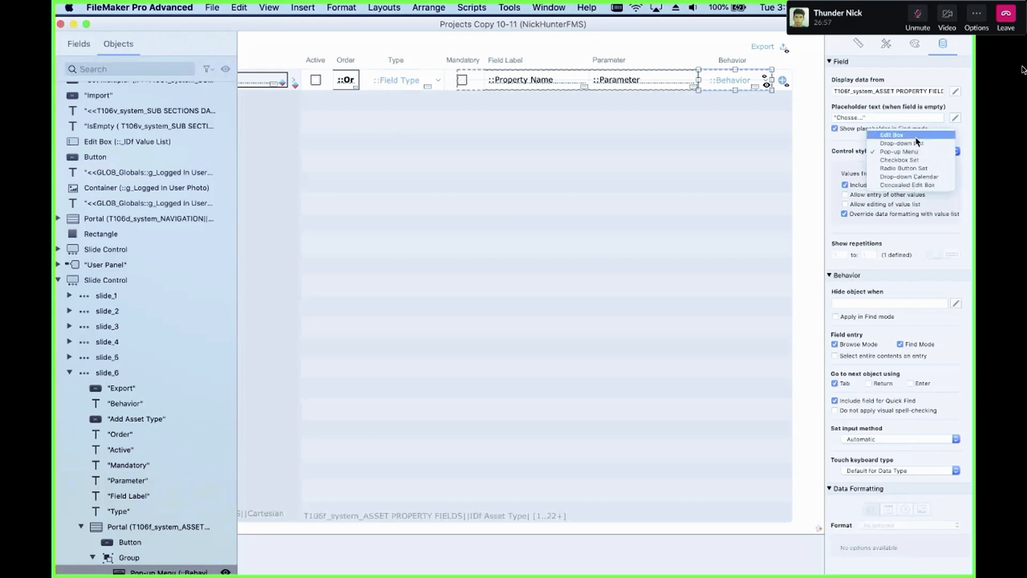
{"action": "left_click", "coordinate": [905, 152]}
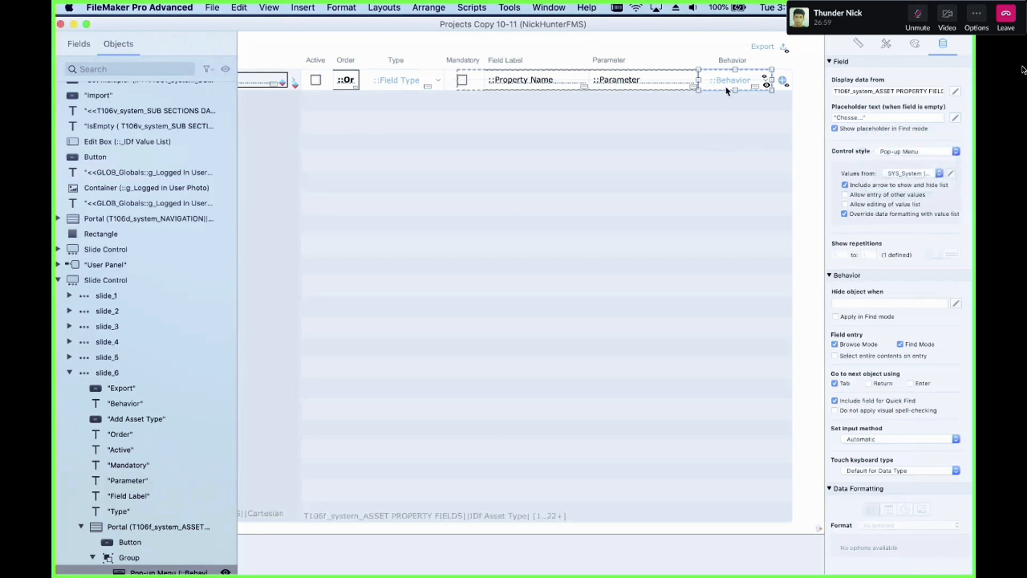
Step: Select the Type field and review the available field types in the Manage Database dialog before closing it
{"action": "left_click", "coordinate": [402, 85]}
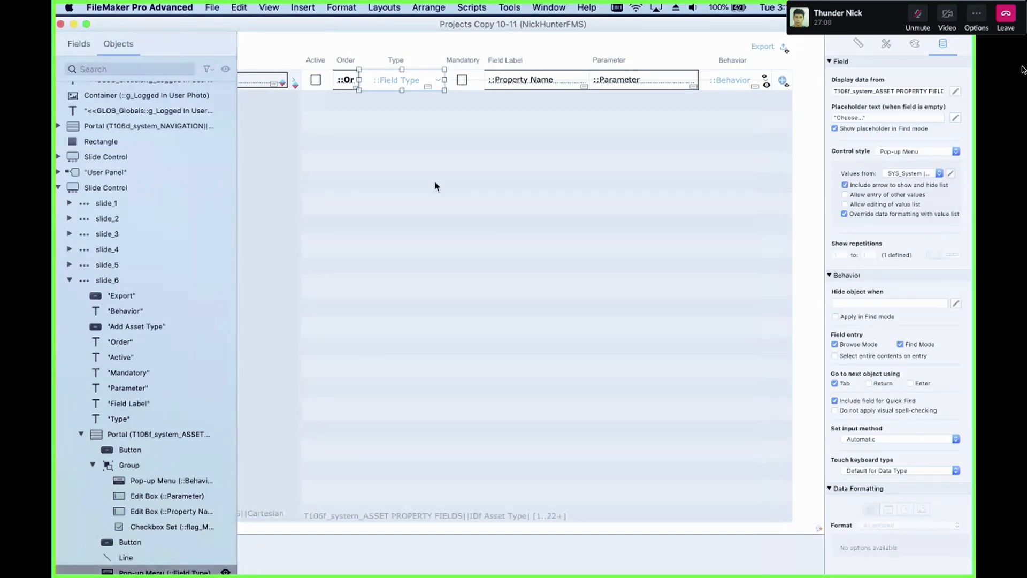
{"action": "key", "text": "super+shift+d"}
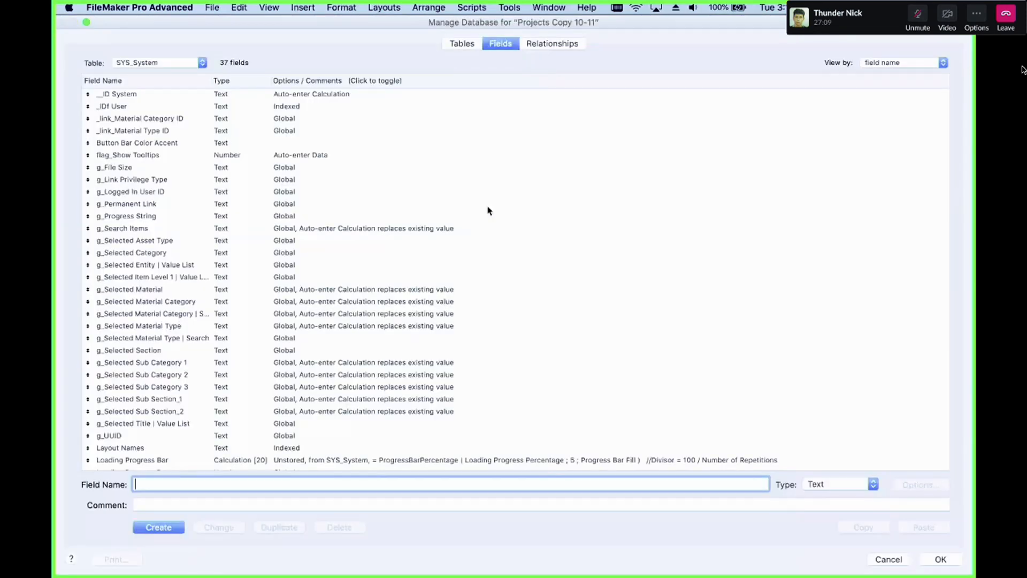
{"action": "left_click", "coordinate": [838, 484]}
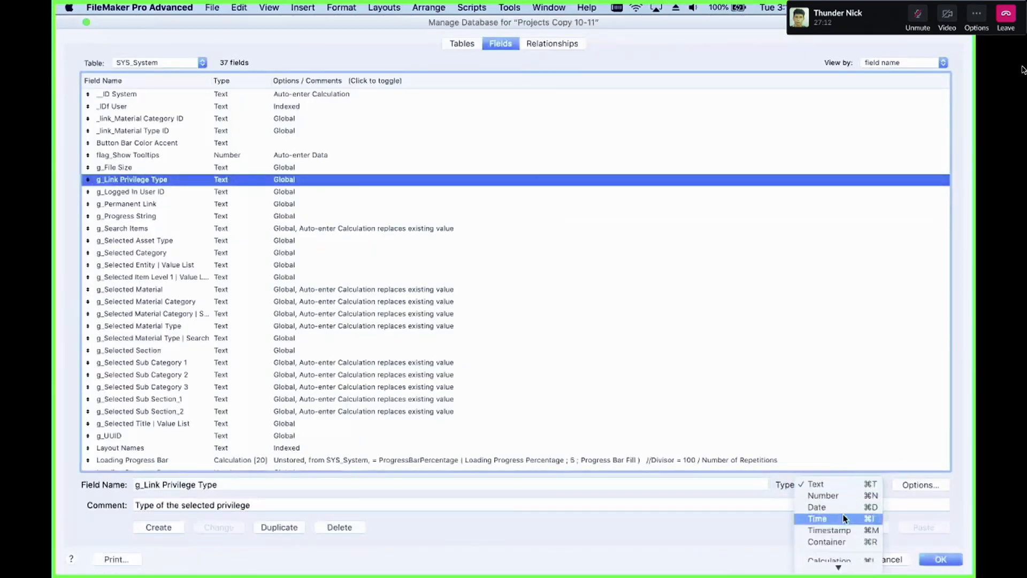
{"action": "scroll", "coordinate": [844, 515], "scroll_direction": "down", "scroll_amount": 1}
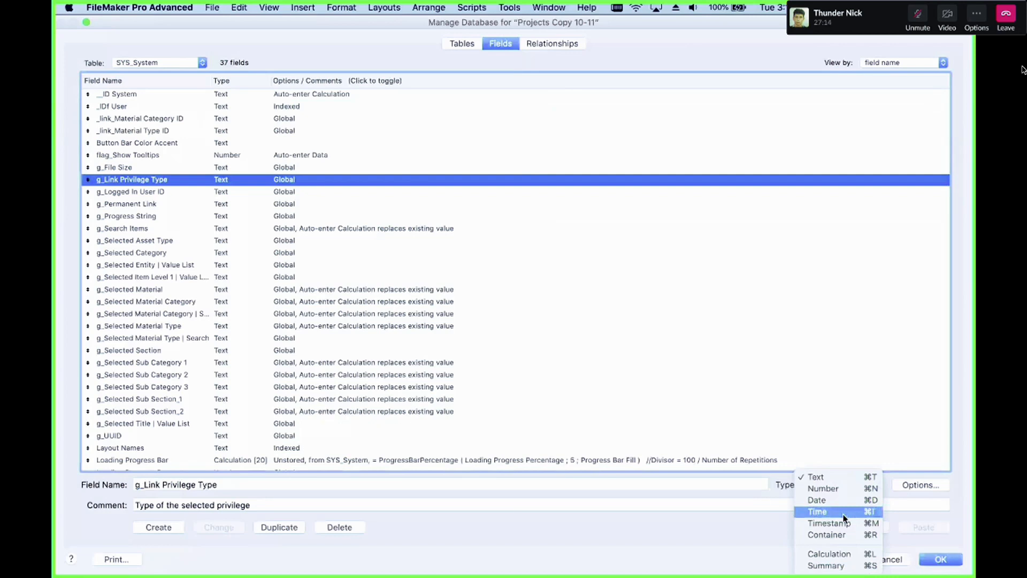
{"action": "left_click", "coordinate": [779, 481]}
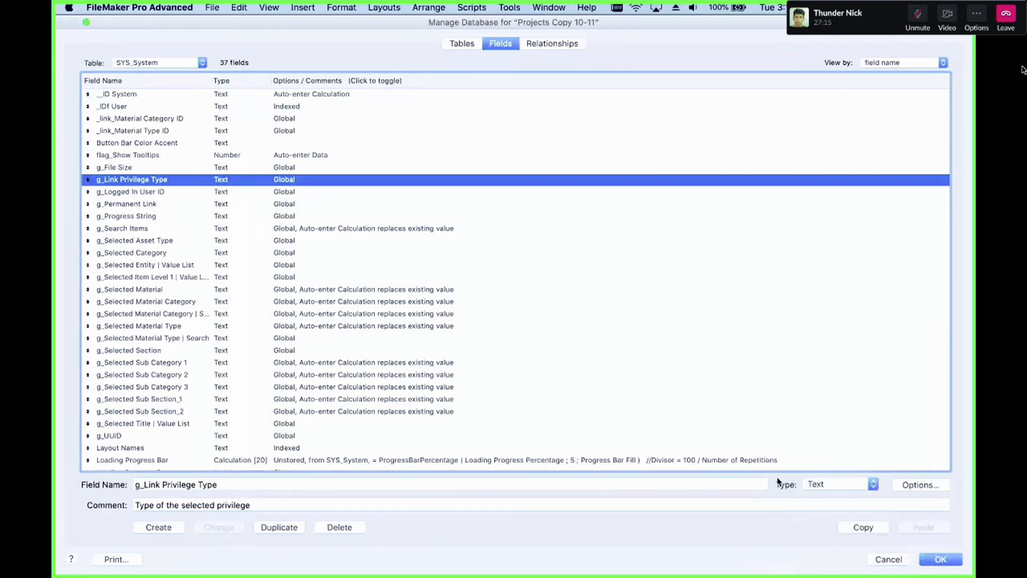
{"action": "key", "text": "Escape"}
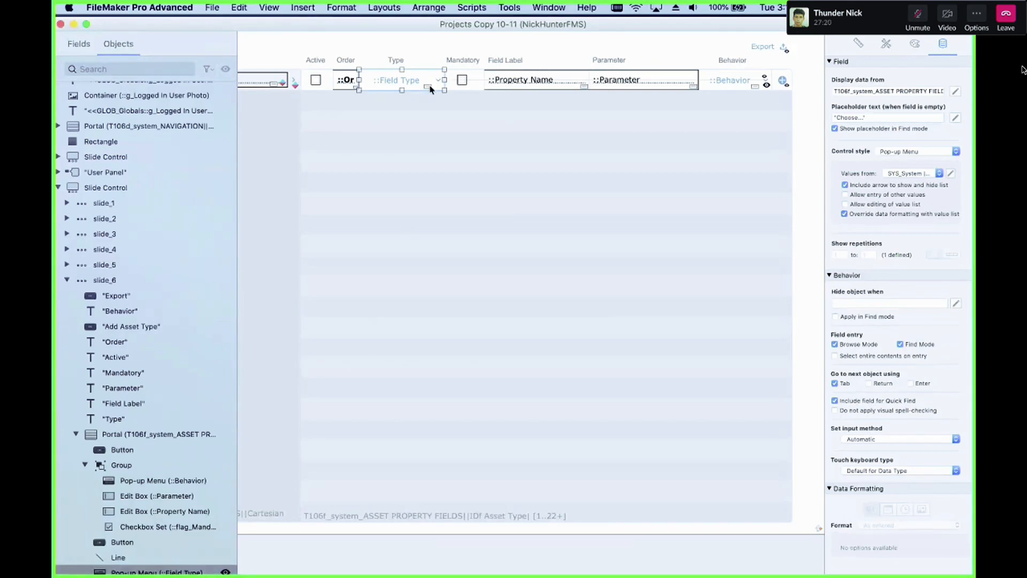
{"action": "left_click", "coordinate": [734, 88]}
{"action": "left_click", "coordinate": [735, 88]}
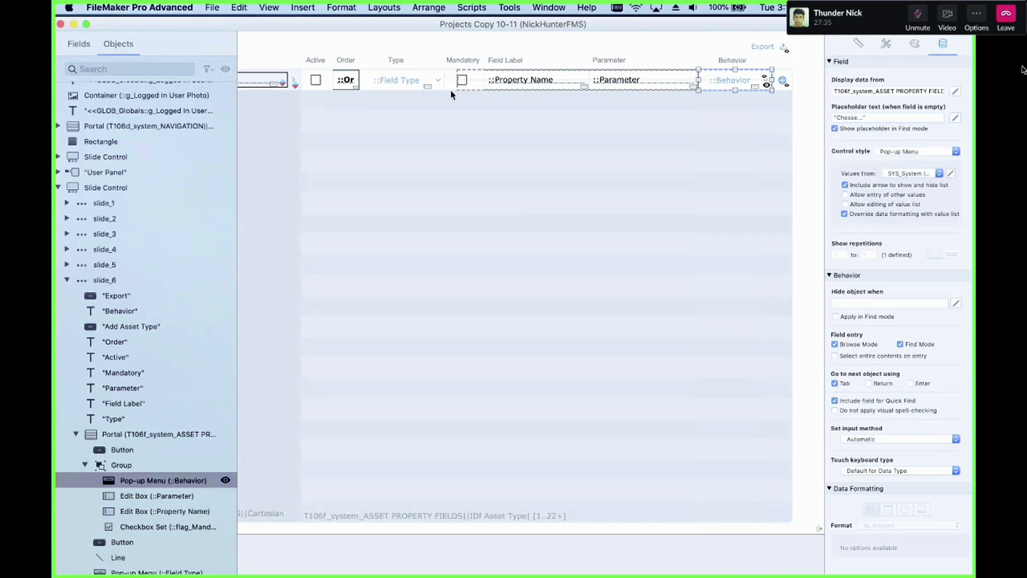
{"action": "left_click", "coordinate": [412, 88]}
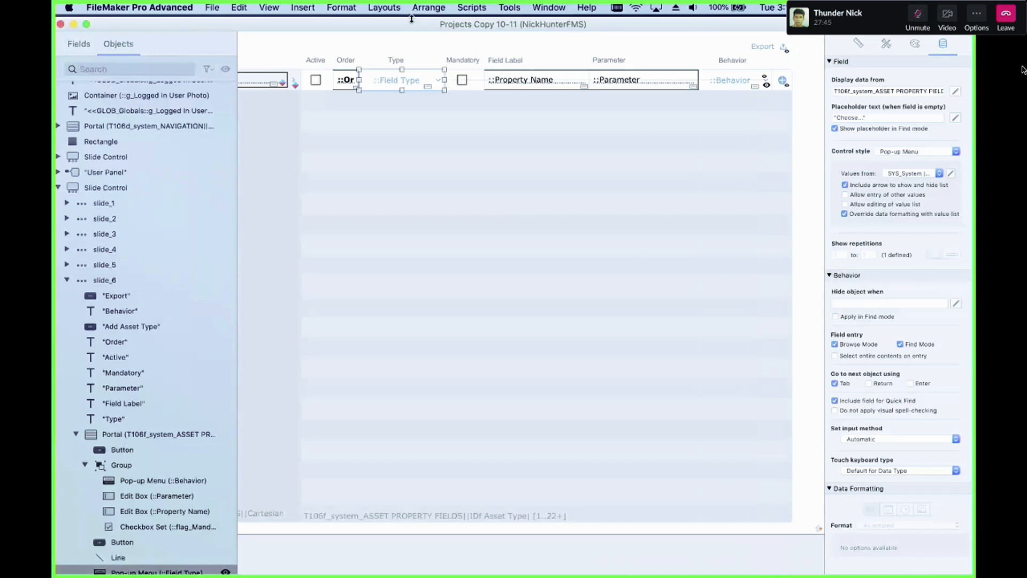
{"action": "left_click_drag", "start_coordinate": [411, 19], "coordinate": [416, 20]}
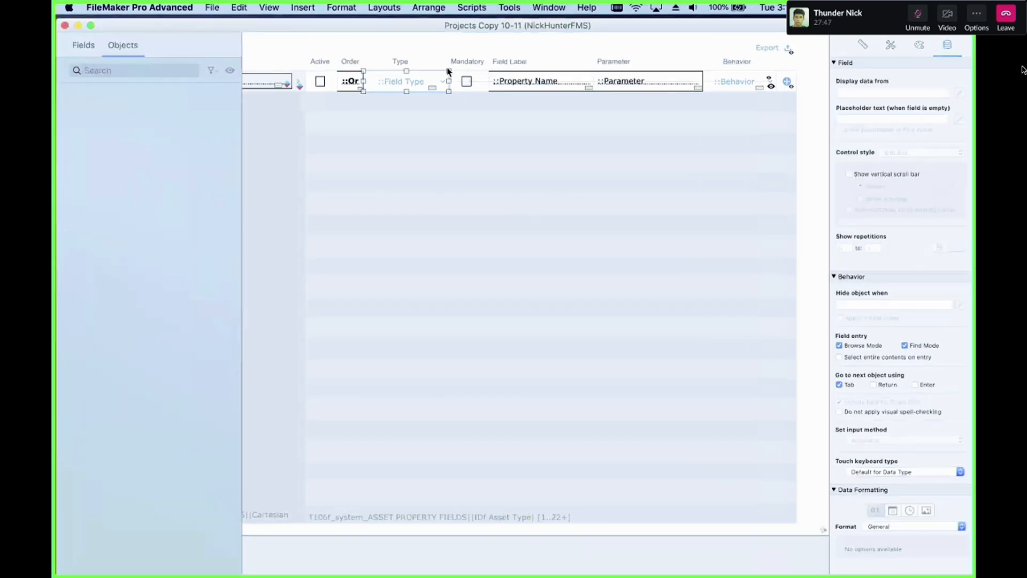
Step: Return to Browse mode and open the Assets module
{"action": "key", "text": "super+b"}
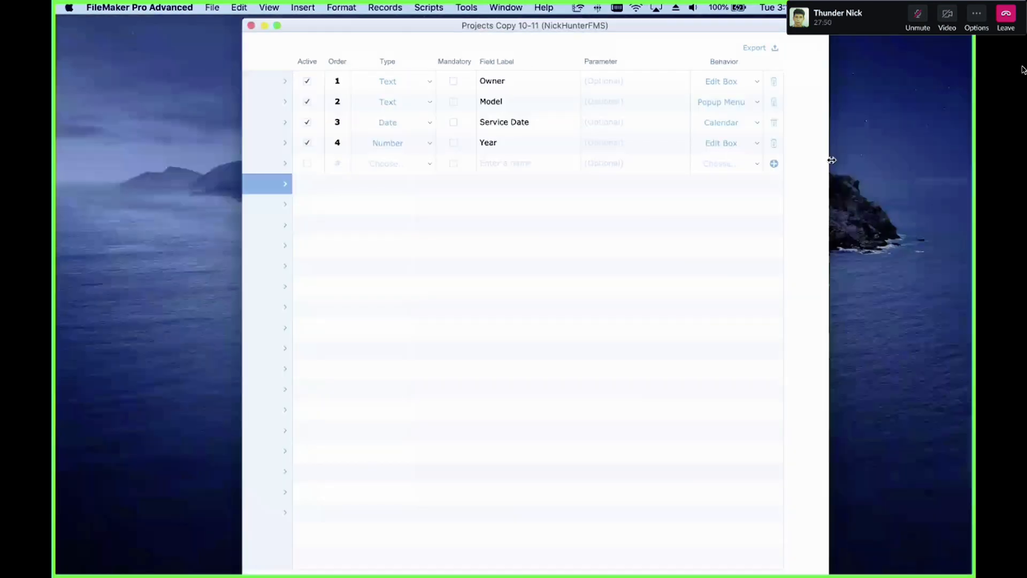
{"action": "left_click_drag", "start_coordinate": [535, 25], "coordinate": [427, 9]}
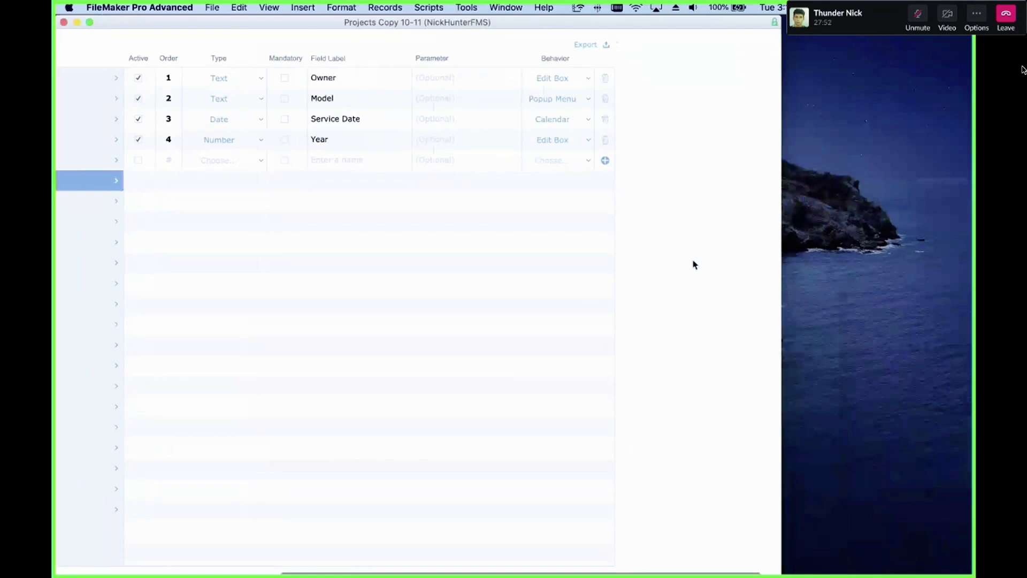
{"action": "scroll", "coordinate": [695, 265], "scroll_direction": "left", "scroll_amount": 10}
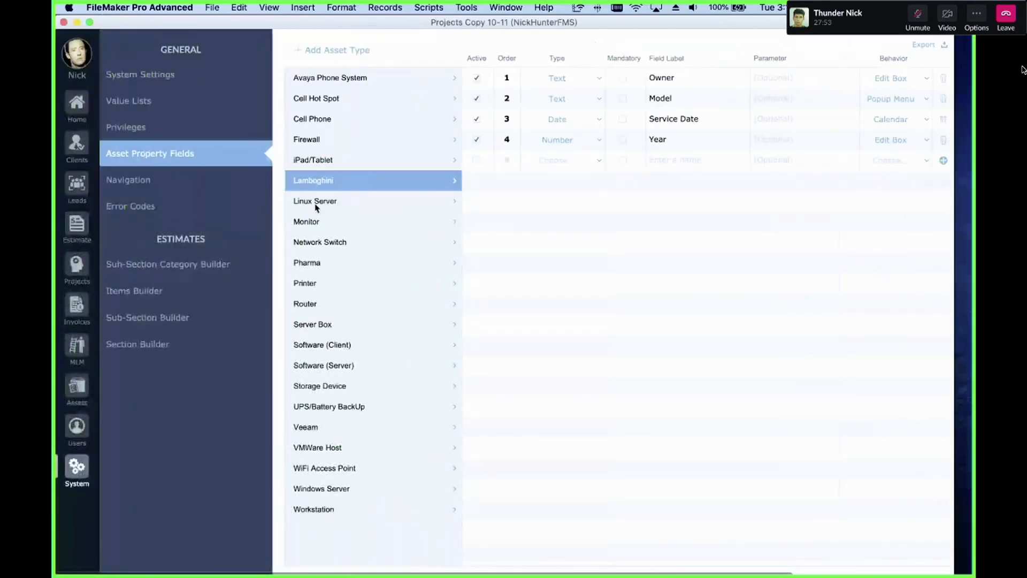
{"action": "left_click", "coordinate": [80, 389]}
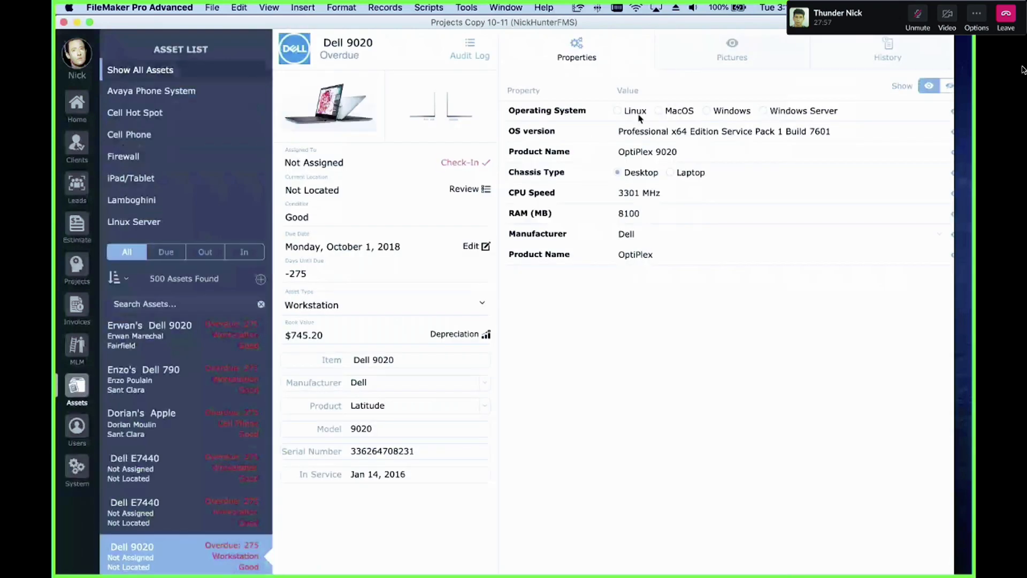
Step: Examine the property fields of the Dell 9020 asset, such as Manufacturer, Product Name and CPU Speed
{"action": "left_click", "coordinate": [732, 234]}
{"action": "left_click", "coordinate": [735, 239]}
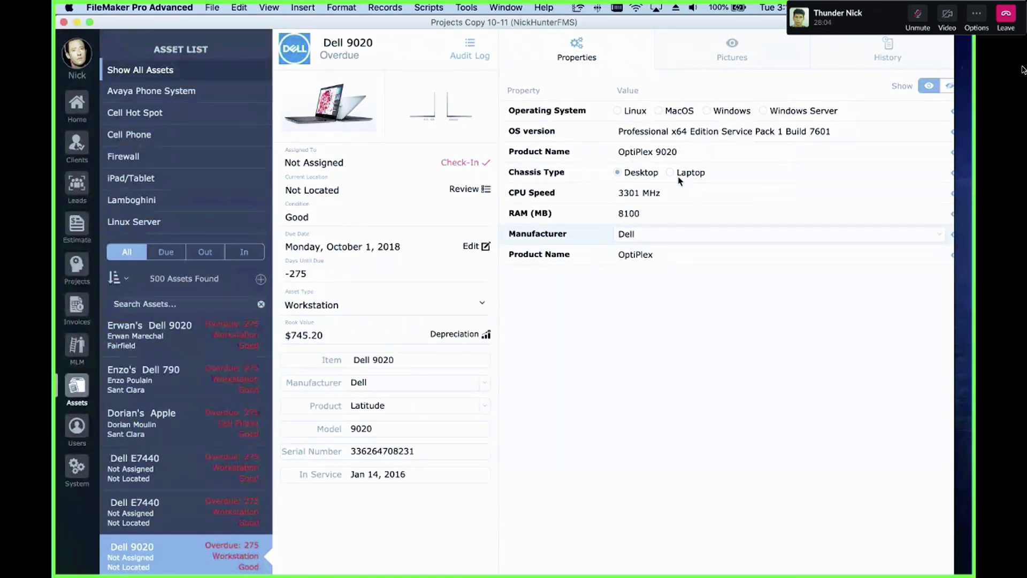
{"action": "left_click", "coordinate": [814, 131]}
{"action": "left_click", "coordinate": [714, 151]}
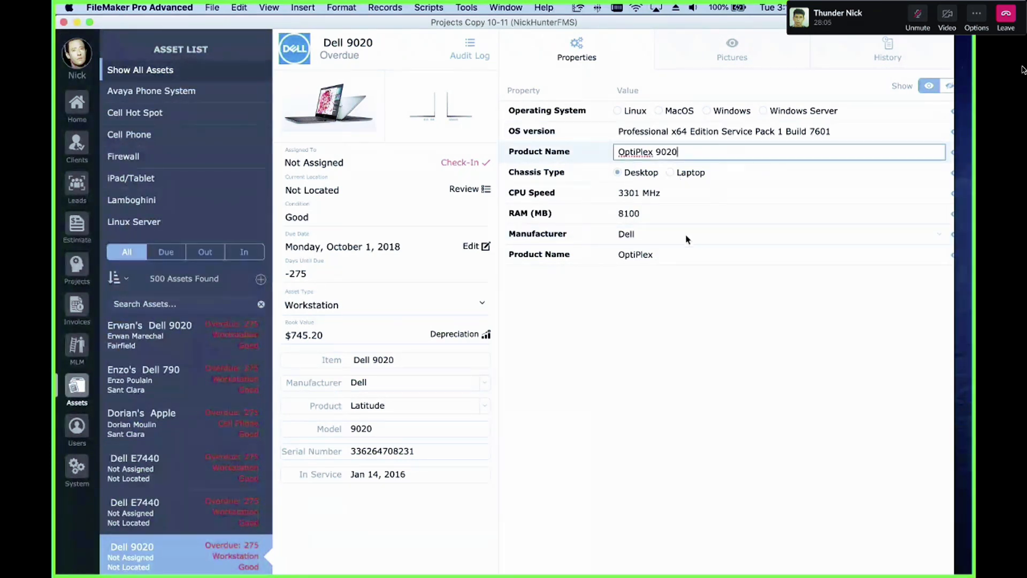
{"action": "left_click", "coordinate": [665, 214]}
{"action": "left_click", "coordinate": [663, 195]}
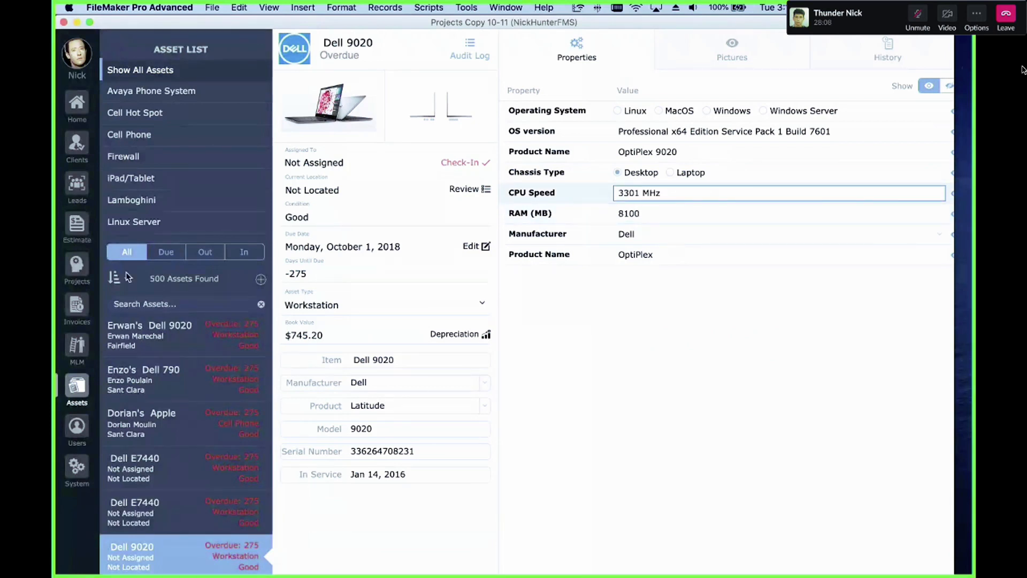
Step: Open the iPad/Tablet asset list and examine an iPad's property fields, including the Enclosure Color choices
{"action": "left_click", "coordinate": [139, 182]}
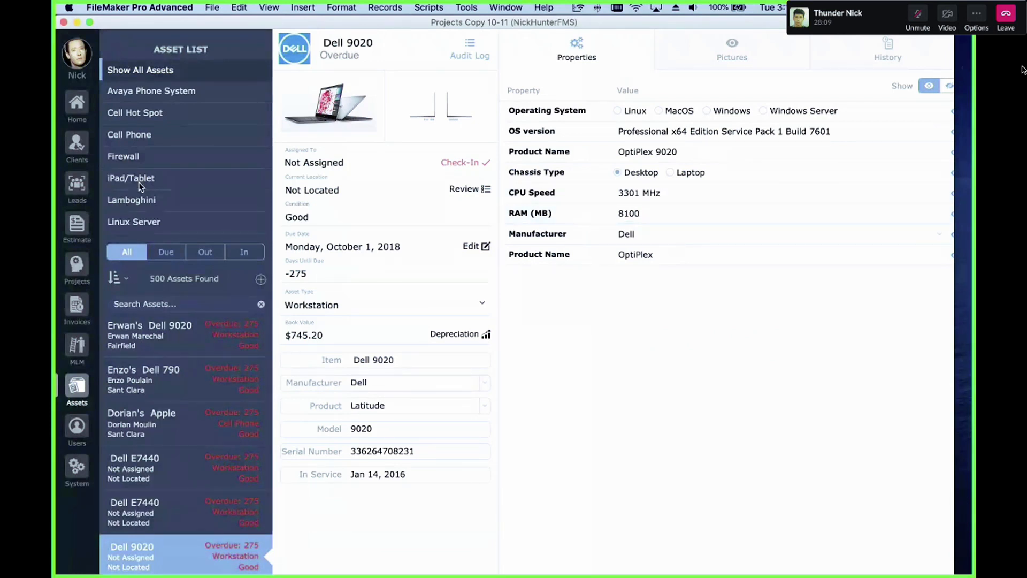
{"action": "left_click", "coordinate": [141, 181]}
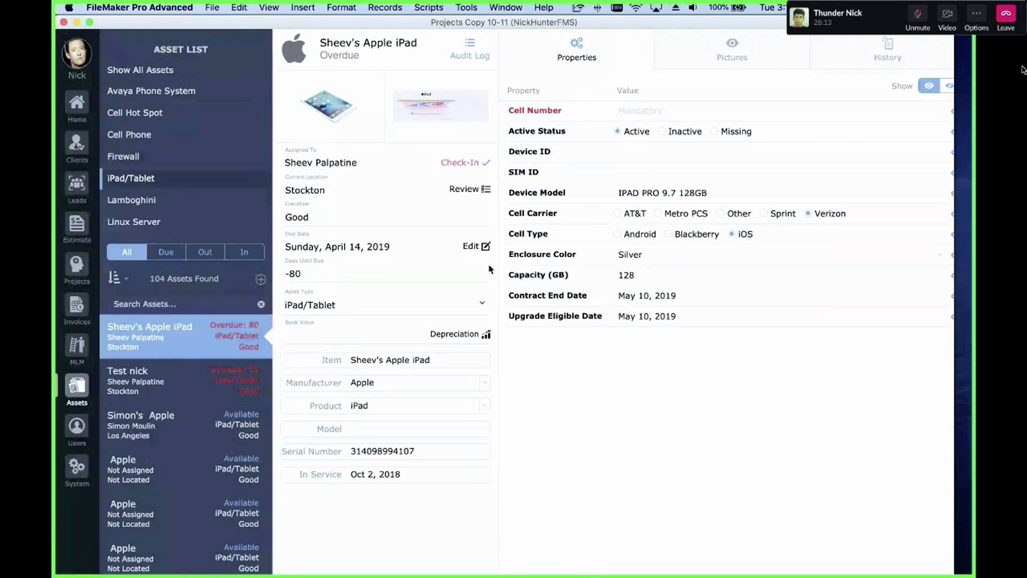
{"action": "left_click", "coordinate": [691, 295]}
{"action": "left_click", "coordinate": [645, 276]}
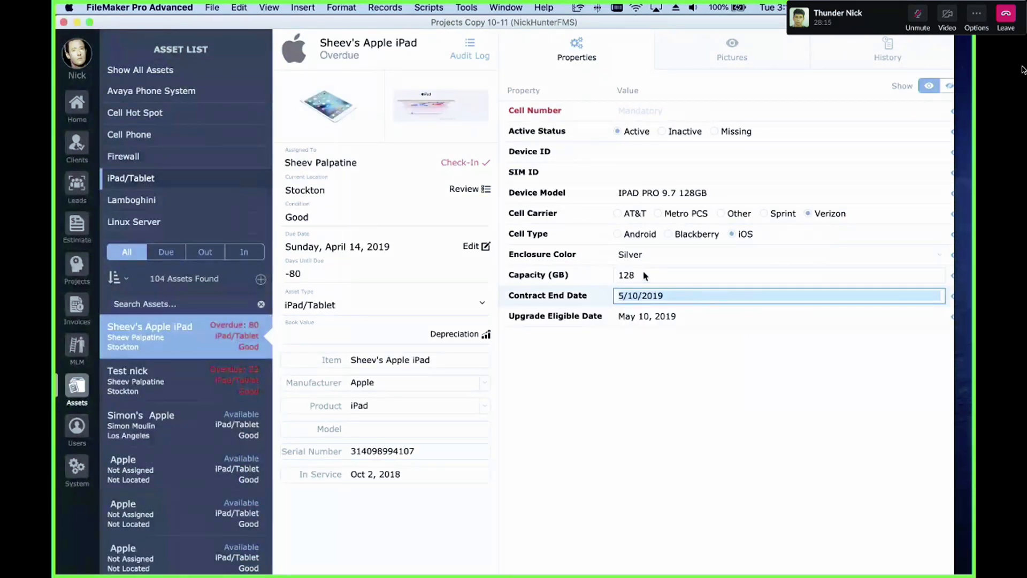
{"action": "left_click", "coordinate": [656, 274]}
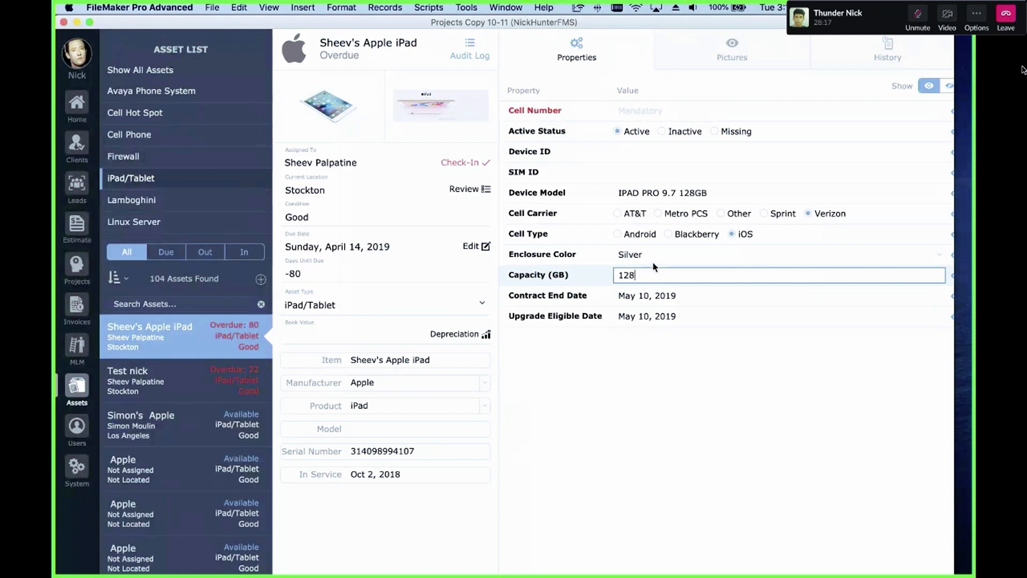
{"action": "left_click", "coordinate": [658, 257]}
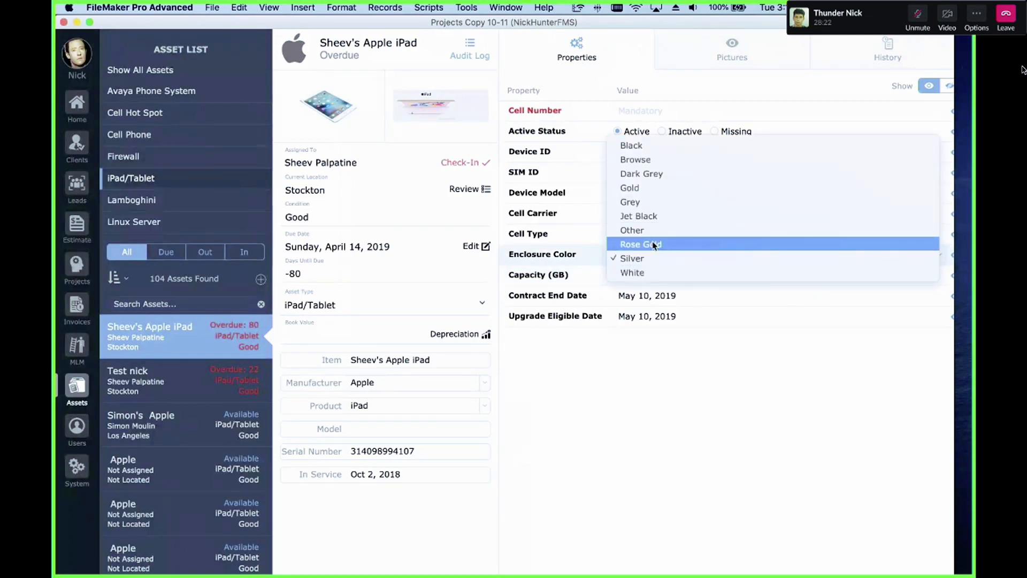
{"action": "left_click", "coordinate": [687, 377]}
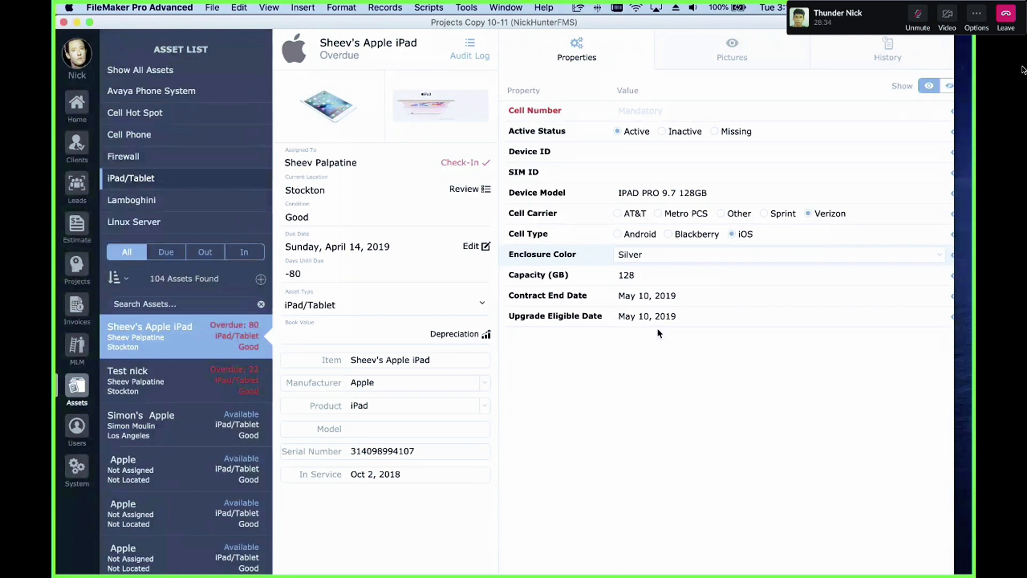
Step: Switch to Layout mode and select the value field inside the asset property portal on the Properties tab
{"action": "key", "text": "super+l"}
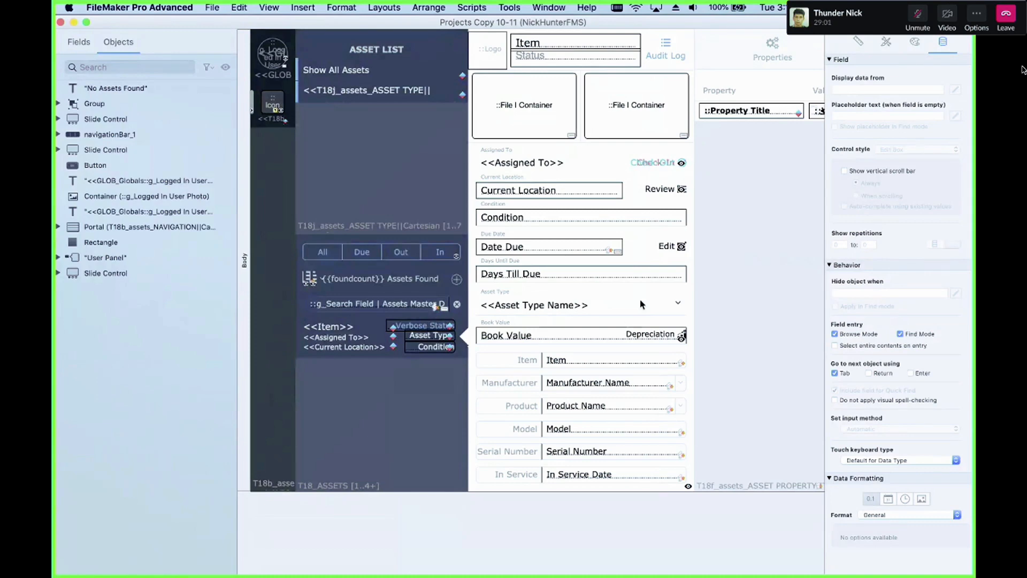
{"action": "scroll", "coordinate": [640, 299], "scroll_direction": "right", "scroll_amount": 10}
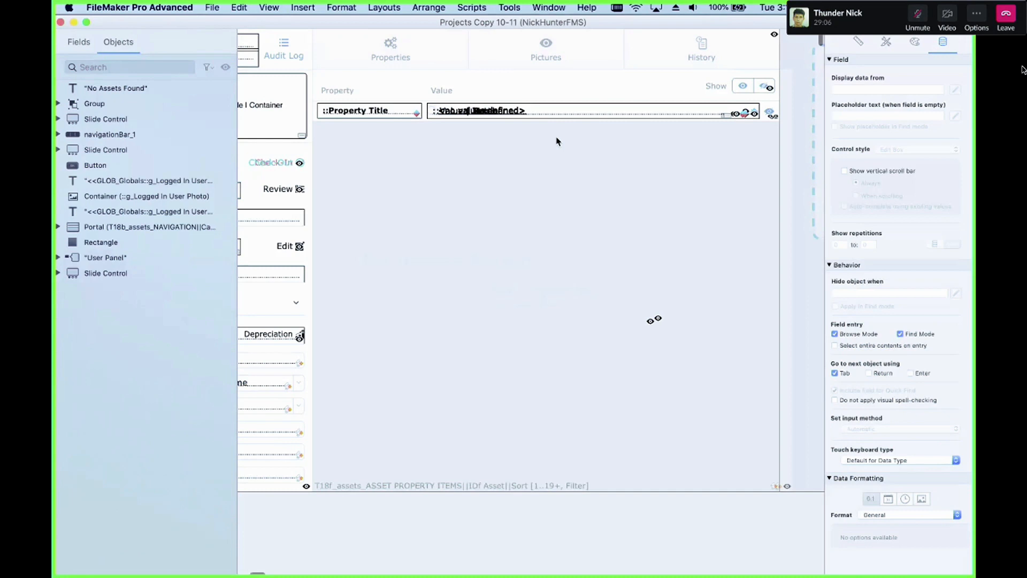
{"action": "left_click", "coordinate": [553, 117]}
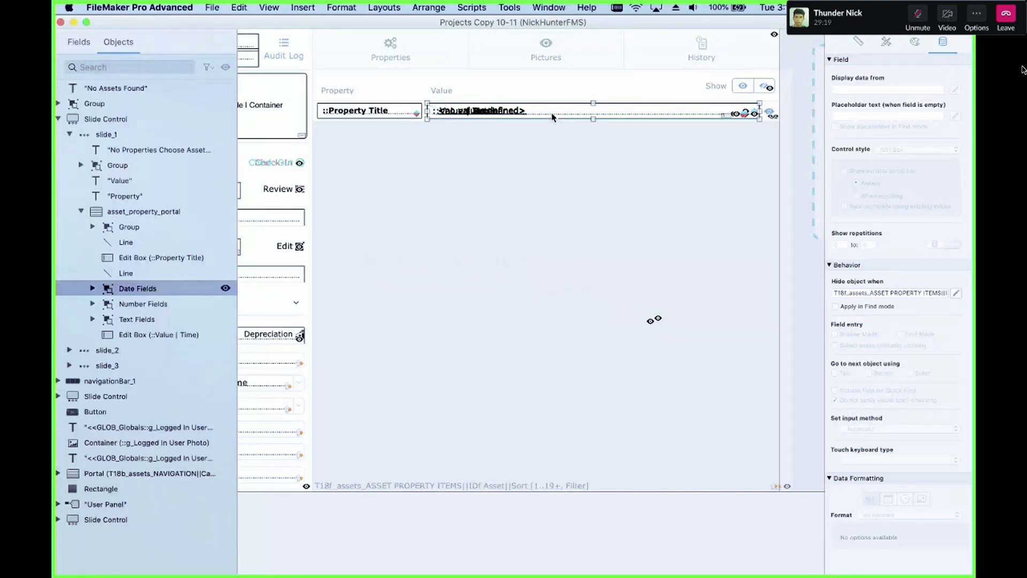
Step: Expand the Date Fields, Number Fields and Text Fields groups inside the asset property portal in the object tree
{"action": "scroll", "coordinate": [553, 116], "scroll_direction": "right", "scroll_amount": 2}
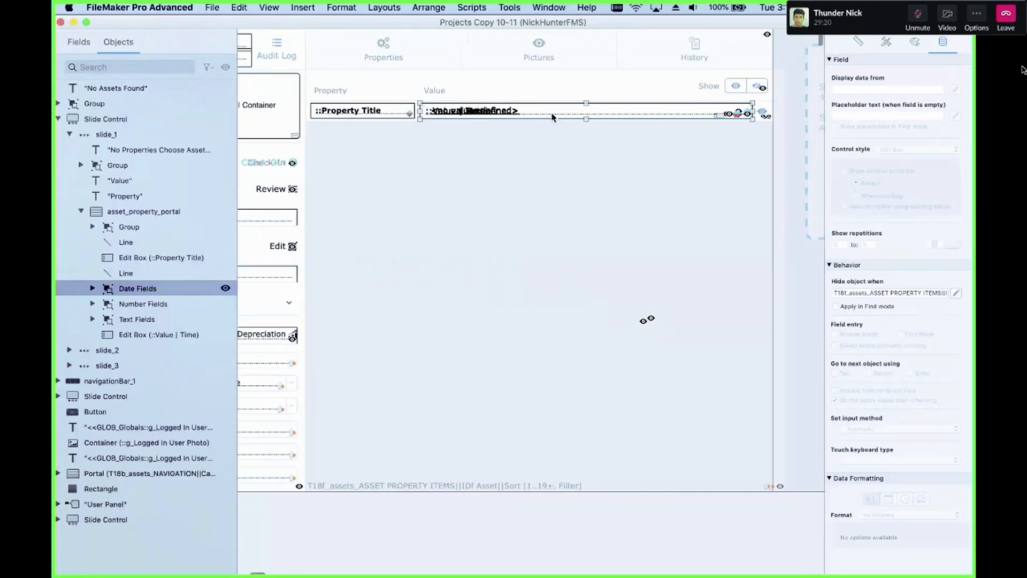
{"action": "left_click", "coordinate": [94, 288]}
{"action": "left_click", "coordinate": [93, 351]}
{"action": "left_click", "coordinate": [94, 335]}
{"action": "scroll", "coordinate": [129, 370], "scroll_direction": "down", "scroll_amount": 4}
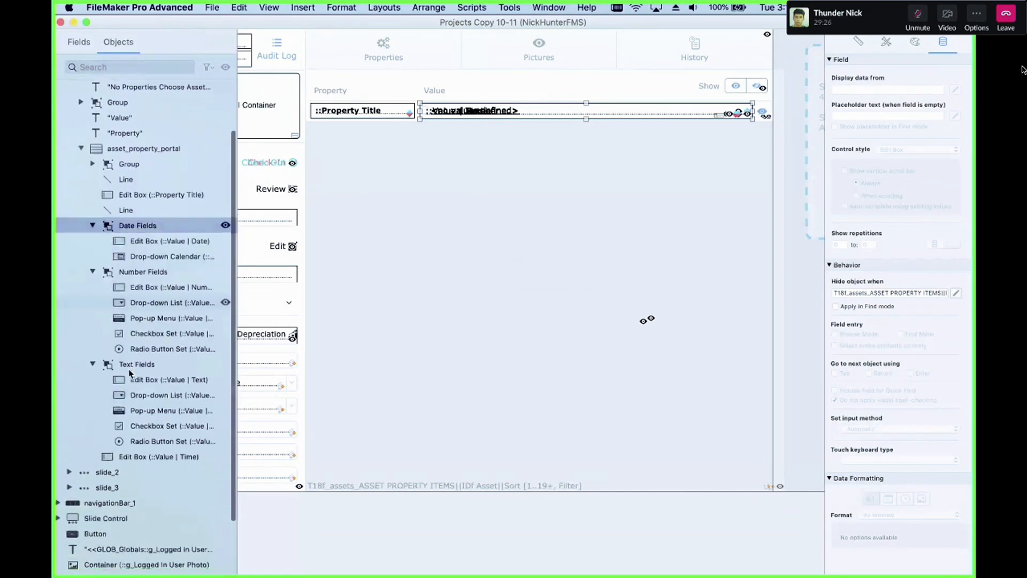
{"action": "scroll", "coordinate": [129, 373], "scroll_direction": "down", "scroll_amount": 4}
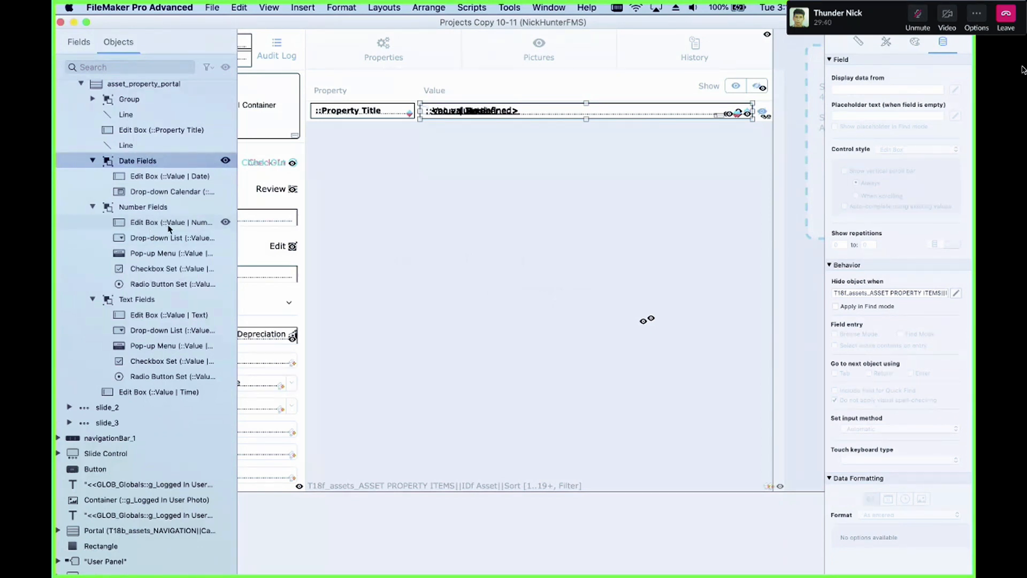
Step: Toggle visibility of the portal's field groups and date objects to see which value field shows on the layout
{"action": "left_click", "coordinate": [225, 207]}
{"action": "left_click", "coordinate": [226, 208]}
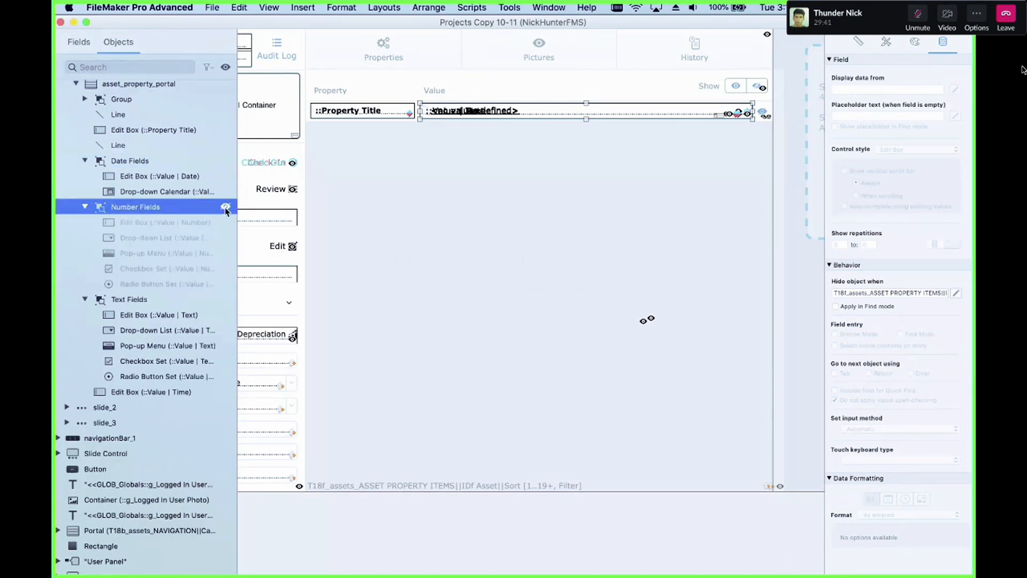
{"action": "left_click", "coordinate": [225, 301]}
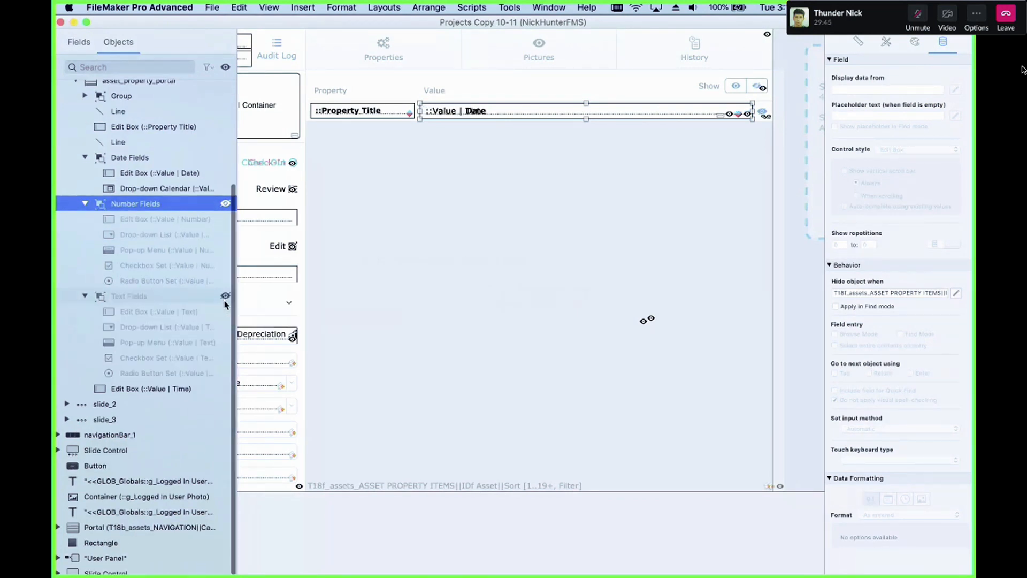
{"action": "left_click", "coordinate": [498, 114]}
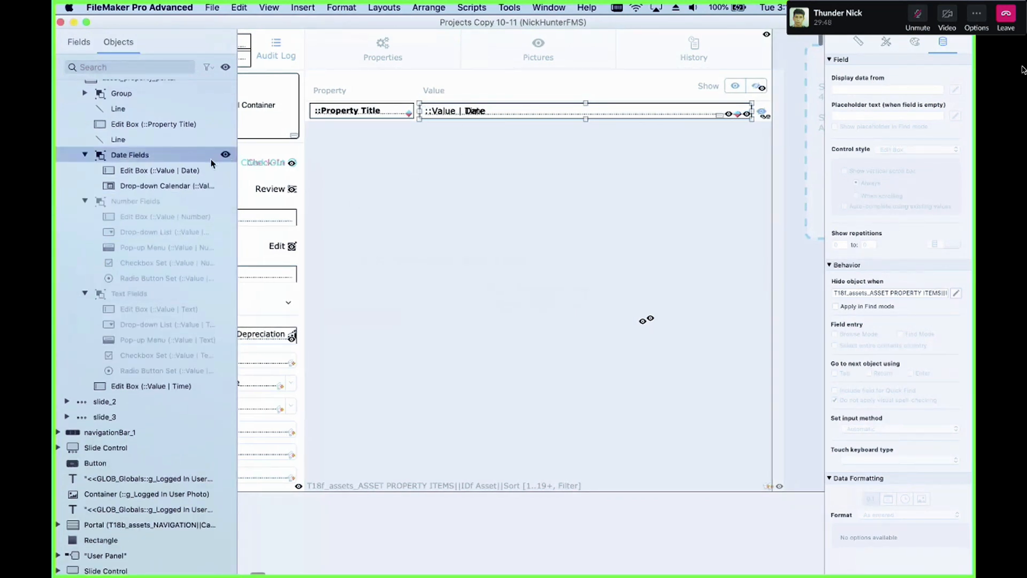
{"action": "left_click", "coordinate": [224, 170]}
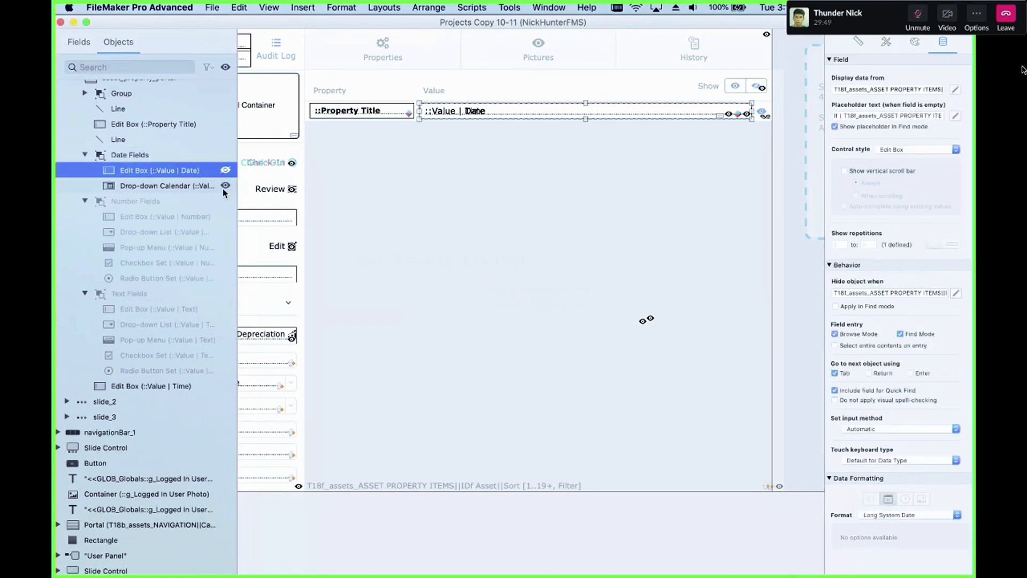
{"action": "left_click", "coordinate": [223, 189]}
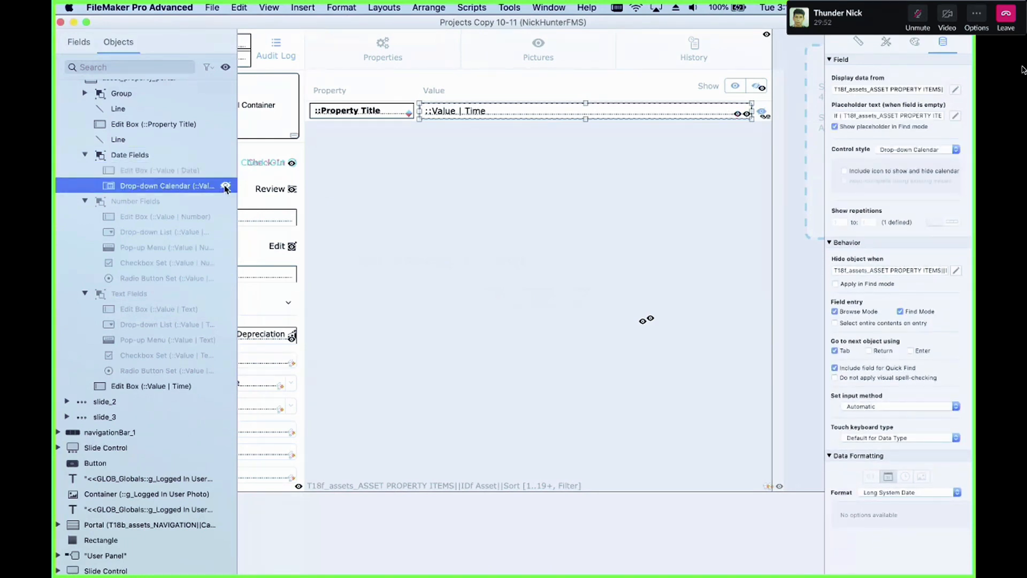
{"action": "left_click", "coordinate": [226, 186]}
{"action": "left_click", "coordinate": [225, 170]}
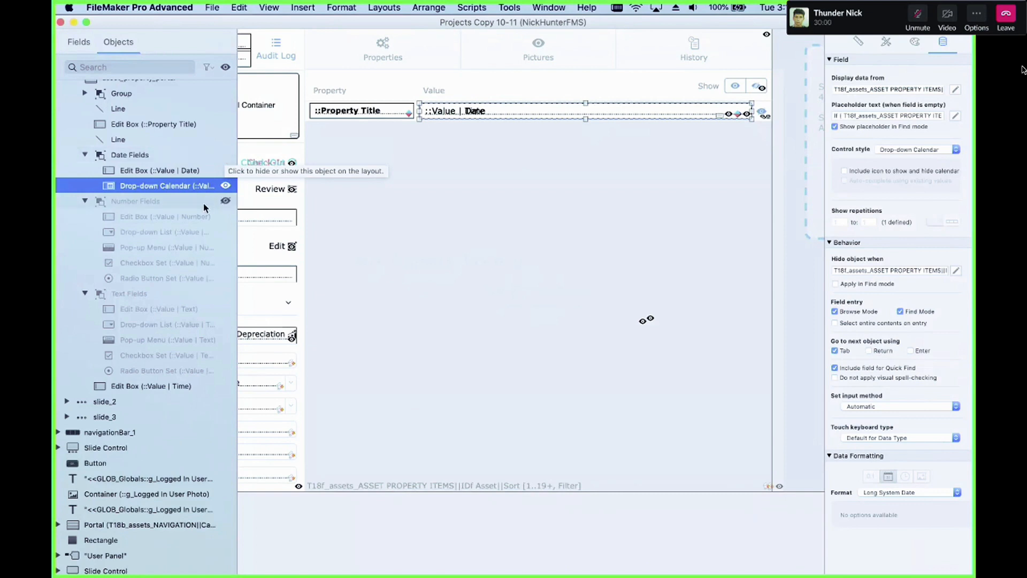
{"action": "left_click", "coordinate": [225, 200]}
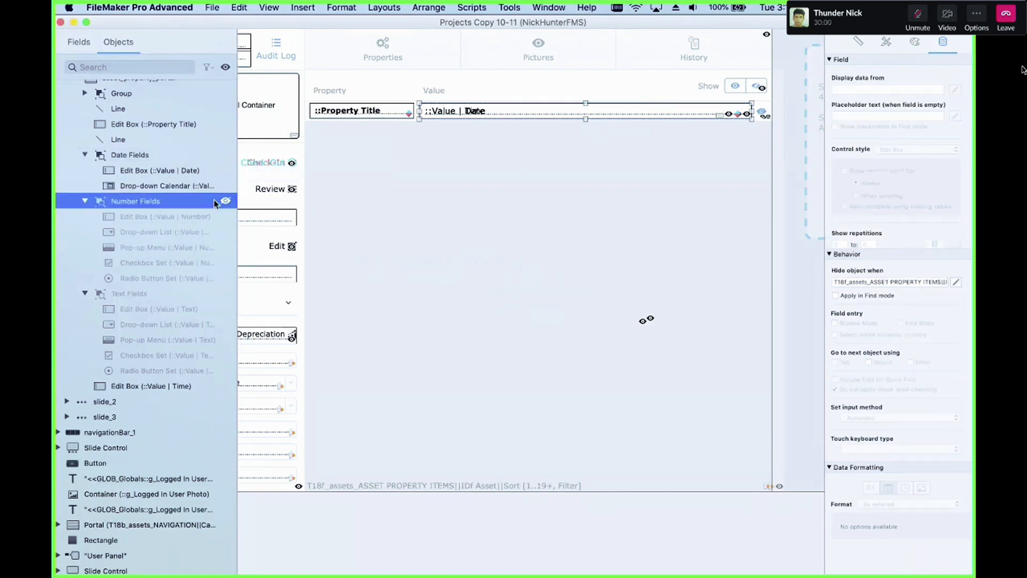
{"action": "left_click", "coordinate": [226, 293]}
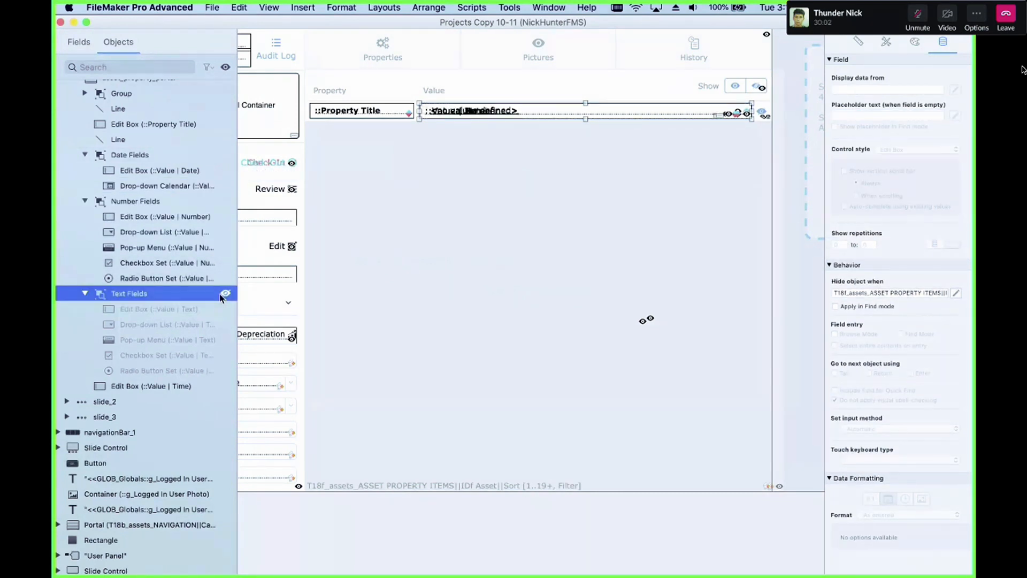
Step: Collapse the groups and select each portal object in turn to review its hide condition
{"action": "left_click", "coordinate": [86, 201]}
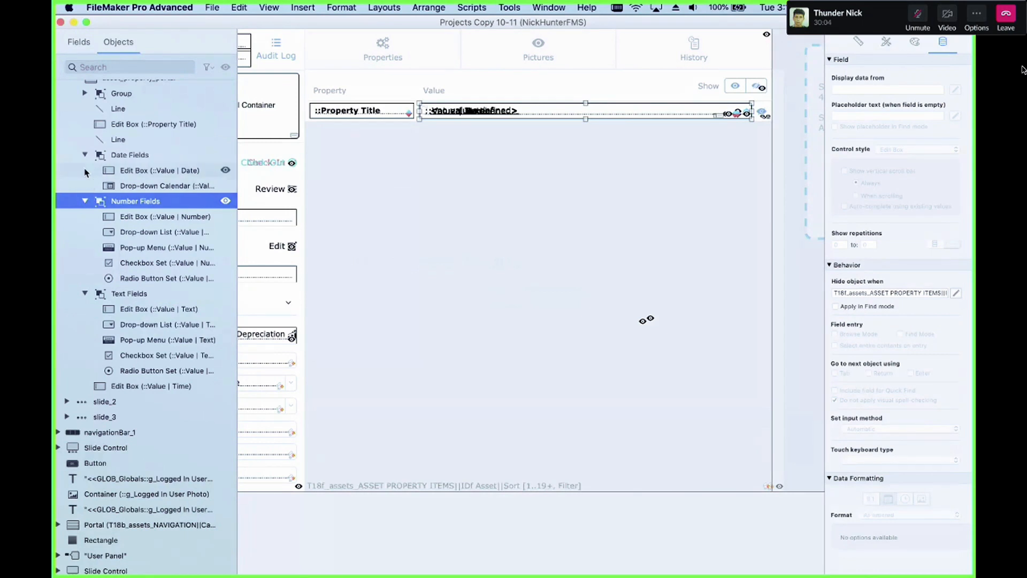
{"action": "left_click", "coordinate": [87, 201]}
{"action": "left_click", "coordinate": [84, 295]}
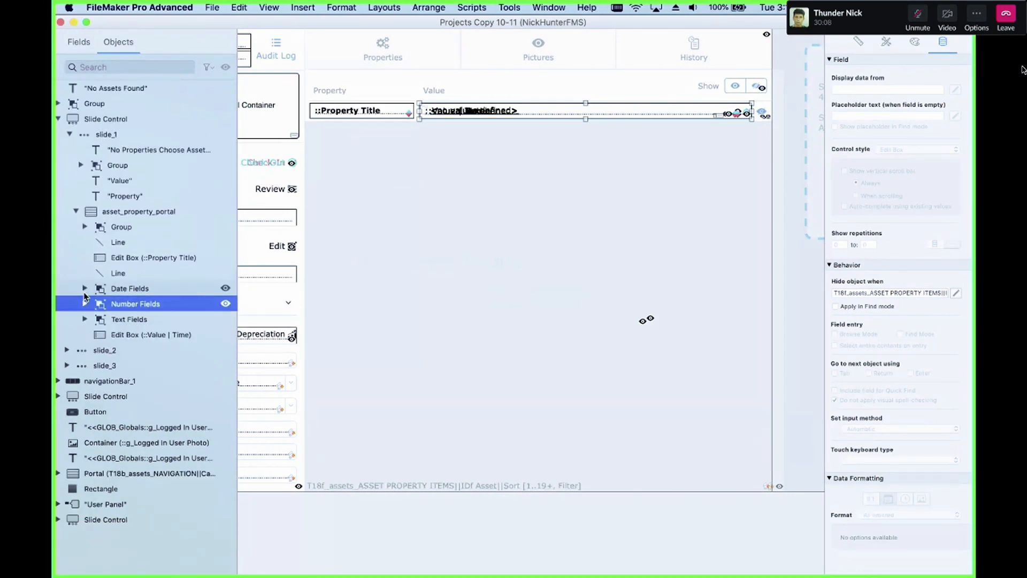
{"action": "left_click", "coordinate": [143, 336]}
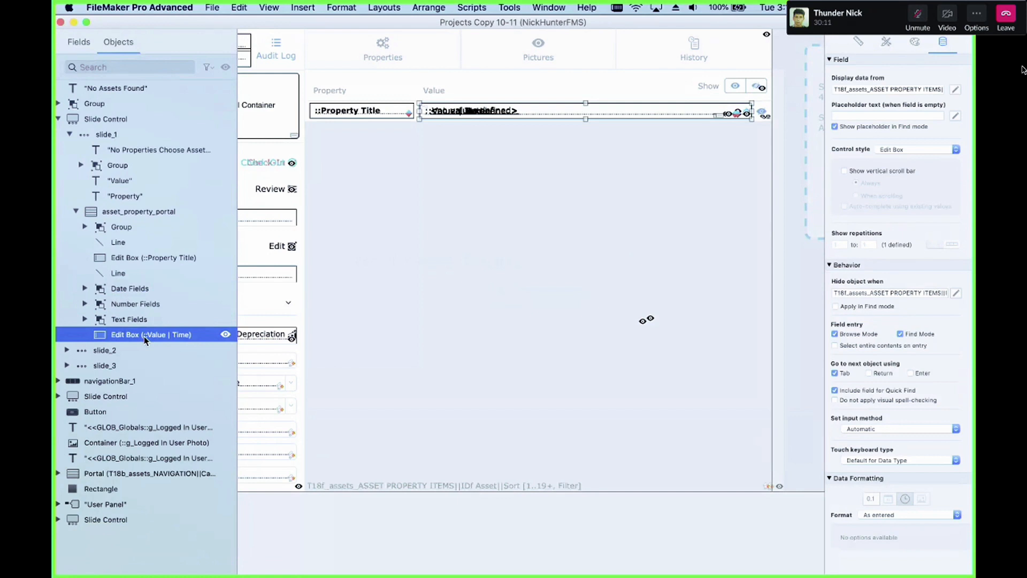
{"action": "left_click", "coordinate": [110, 228]}
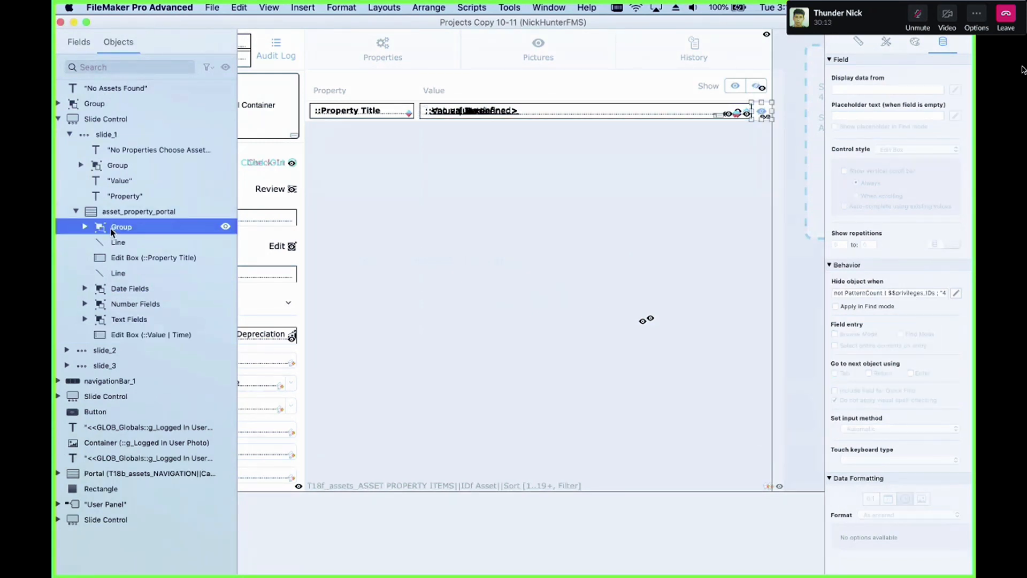
{"action": "left_click", "coordinate": [133, 290]}
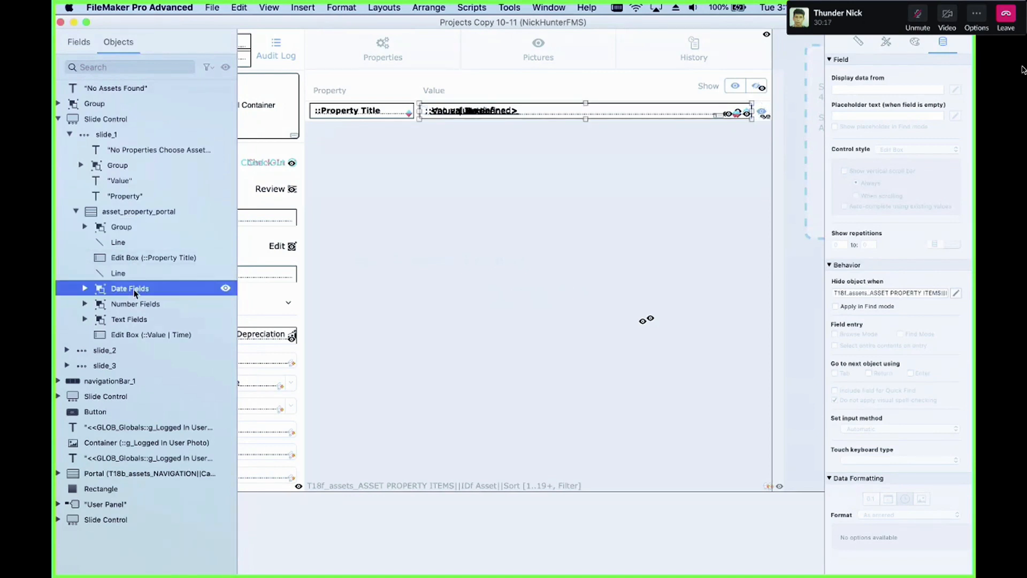
{"action": "left_click", "coordinate": [140, 305]}
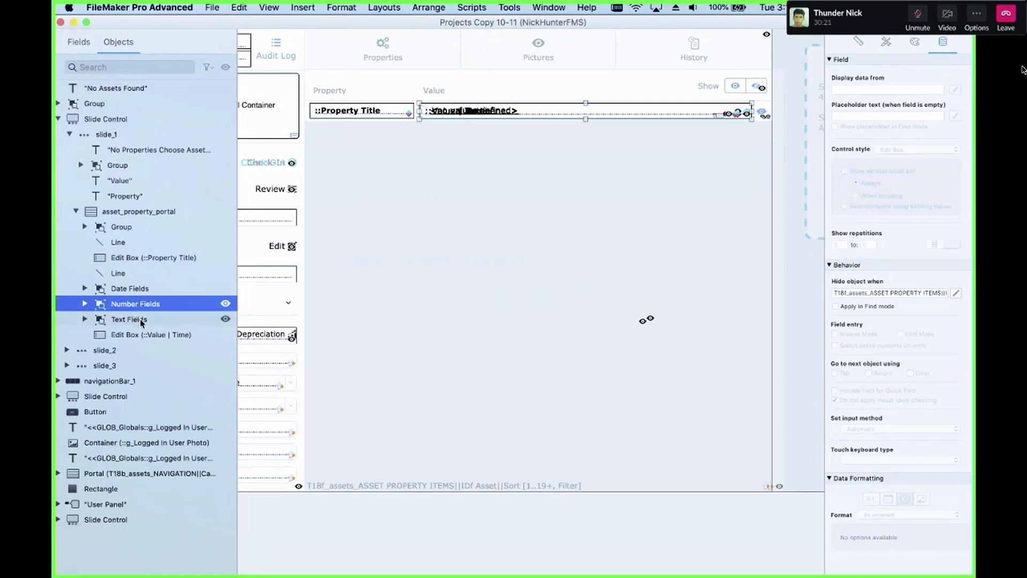
{"action": "left_click", "coordinate": [142, 320]}
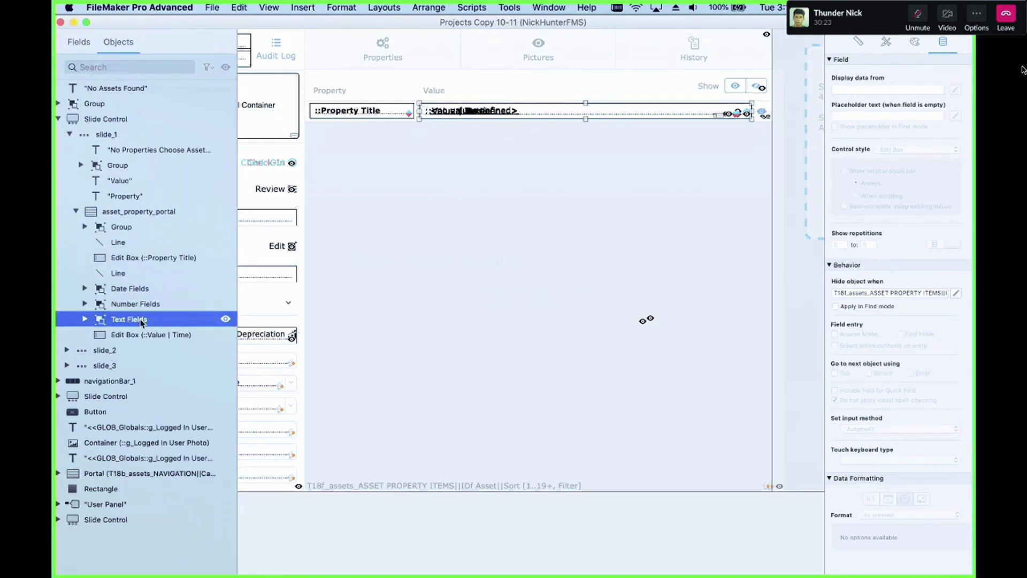
{"action": "left_click", "coordinate": [146, 336]}
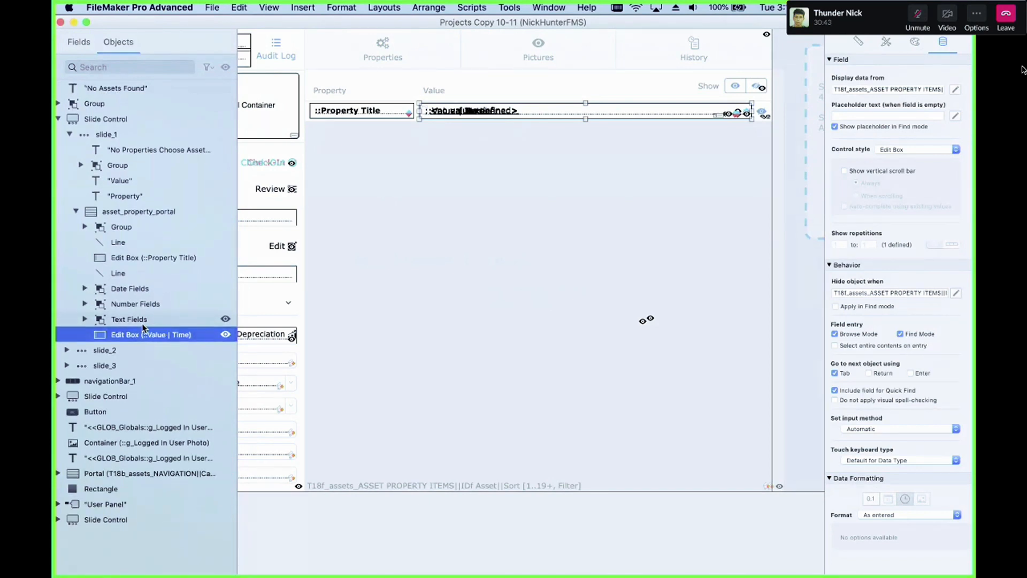
Step: Open the Text Fields group's Hide object when calculation to read it, then close it
{"action": "left_click", "coordinate": [145, 289]}
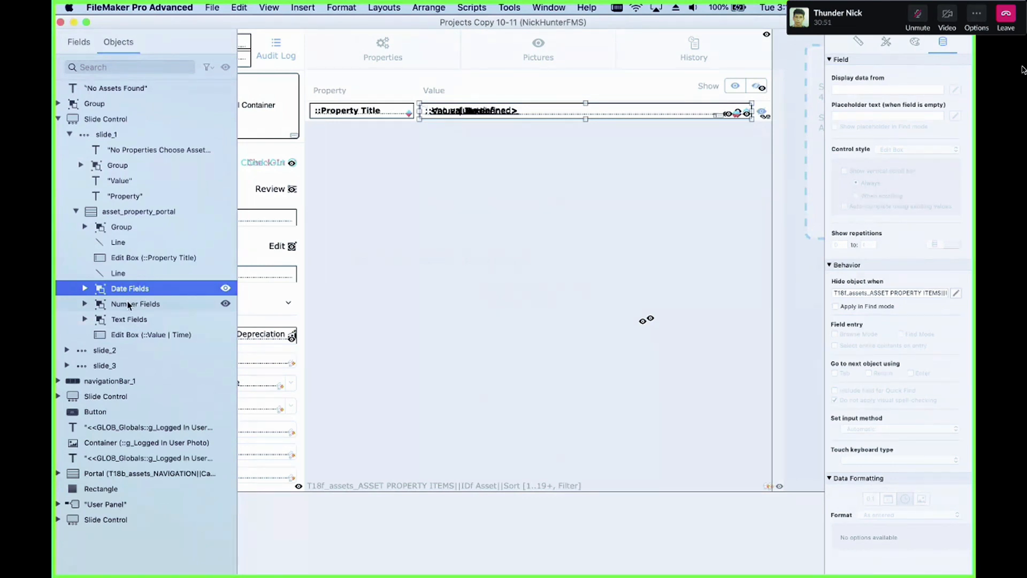
{"action": "left_click", "coordinate": [142, 320]}
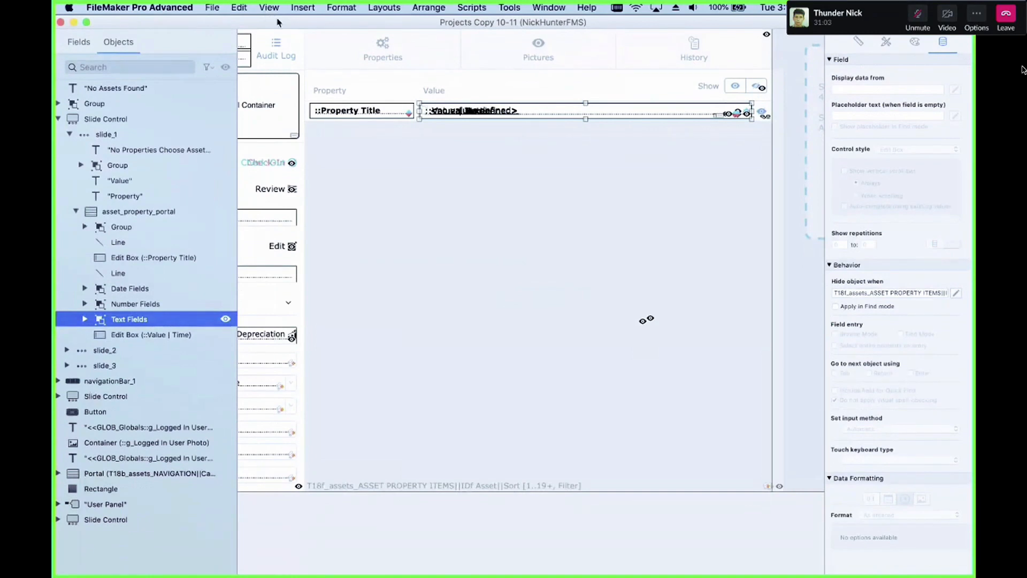
{"action": "left_click", "coordinate": [956, 293]}
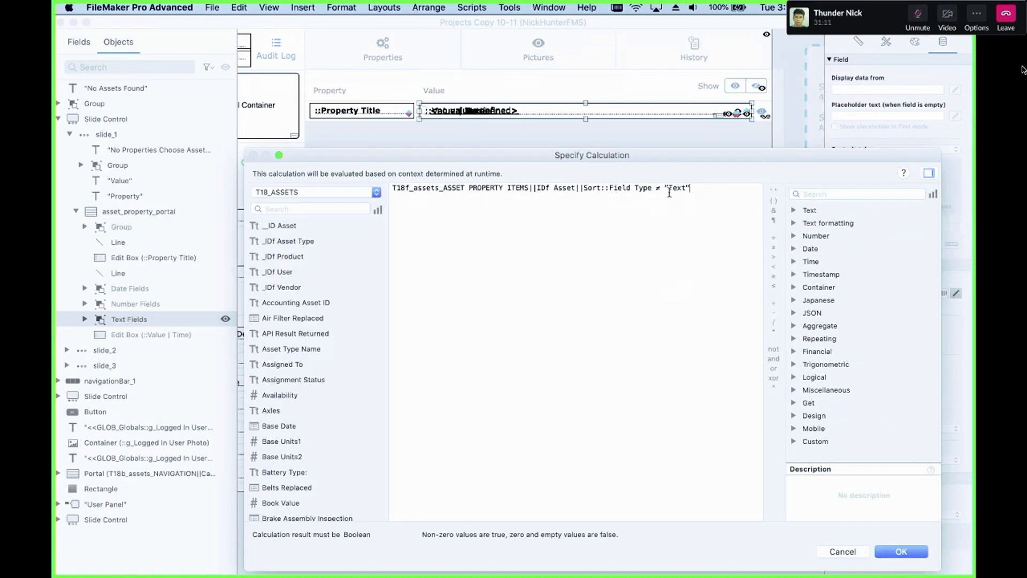
{"action": "key", "text": "Return"}
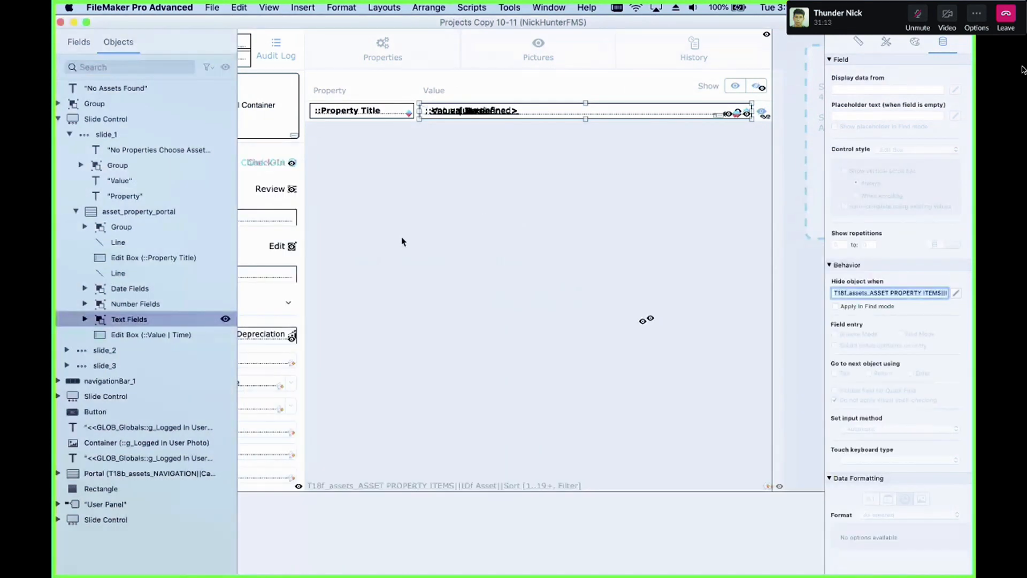
Step: Select the Text Fields group's Value | Text edit box and widen the Objects panel to read the object names
{"action": "left_click", "coordinate": [85, 319]}
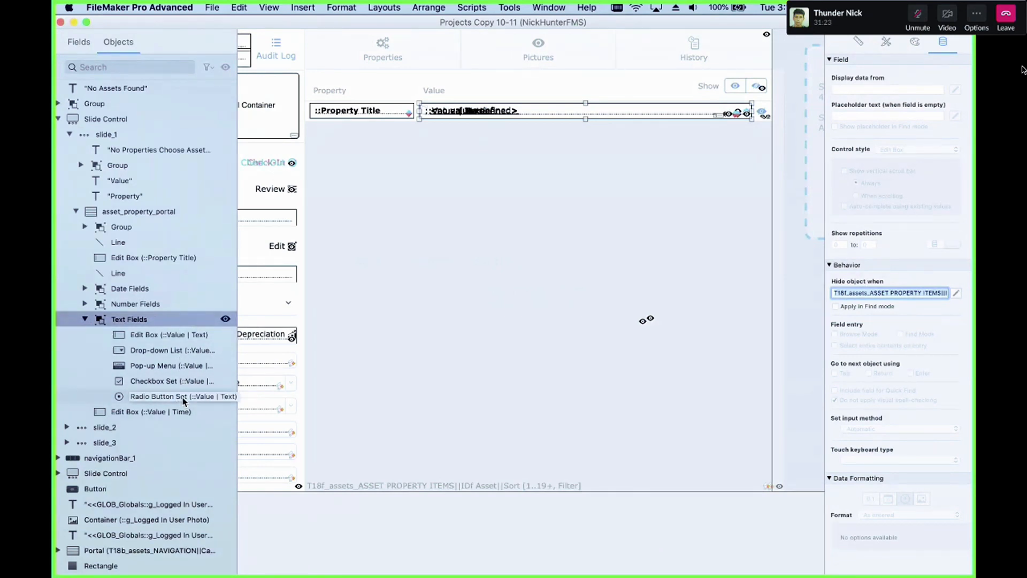
{"action": "left_click", "coordinate": [177, 336]}
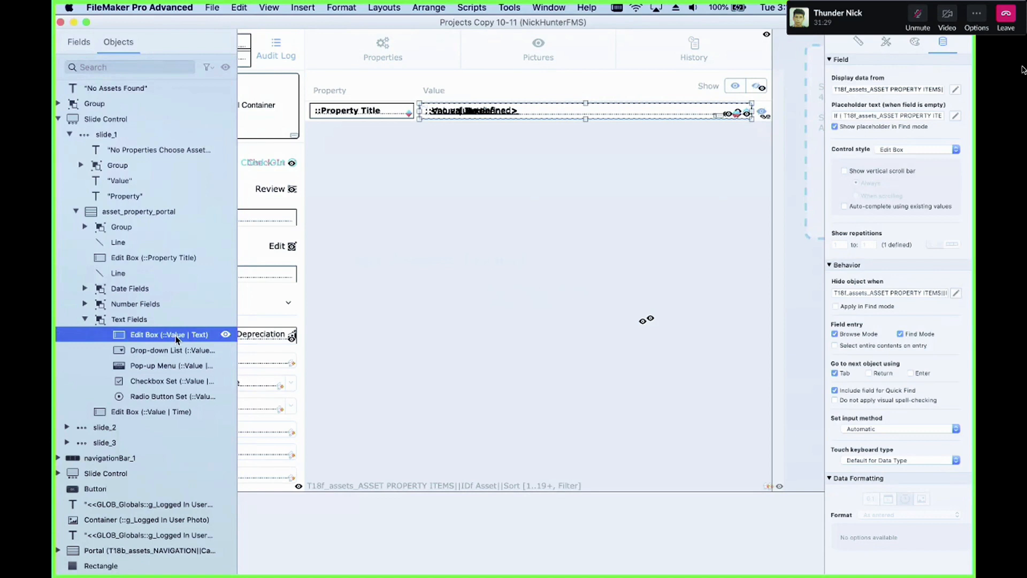
{"action": "left_click_drag", "start_coordinate": [237, 335], "coordinate": [322, 335]}
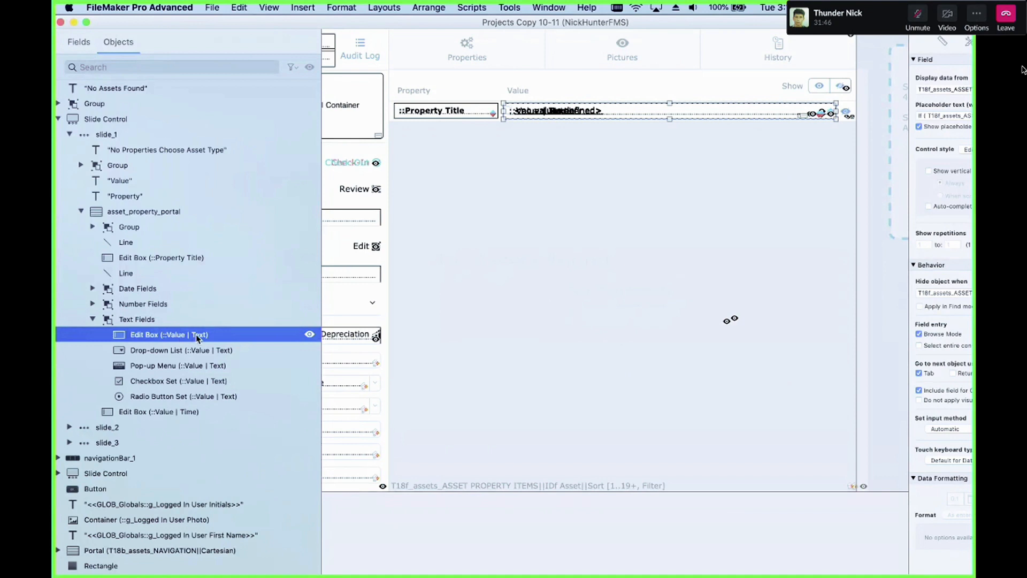
{"action": "scroll", "coordinate": [196, 334], "scroll_direction": "down", "scroll_amount": 2}
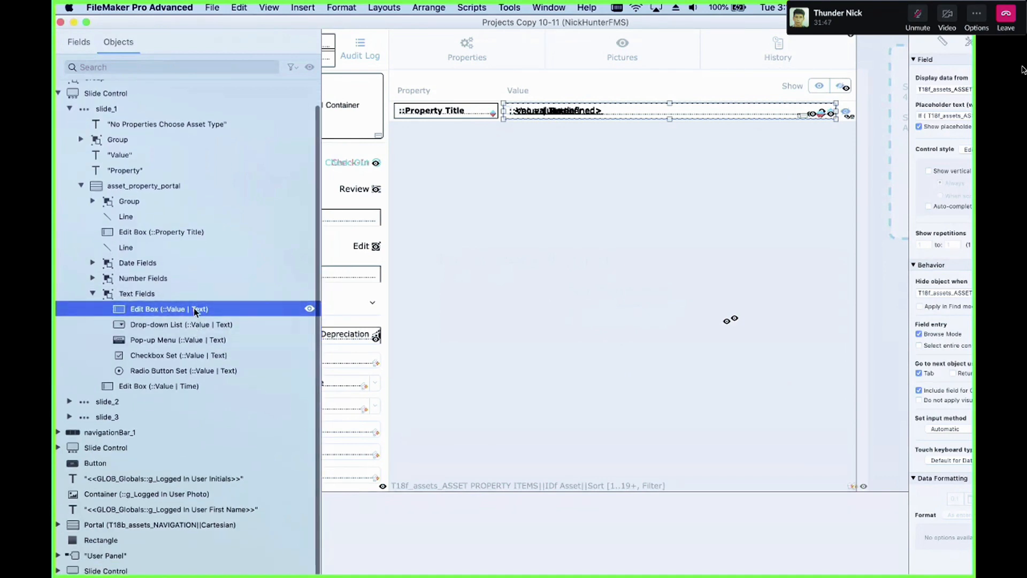
{"action": "double_click", "coordinate": [195, 312]}
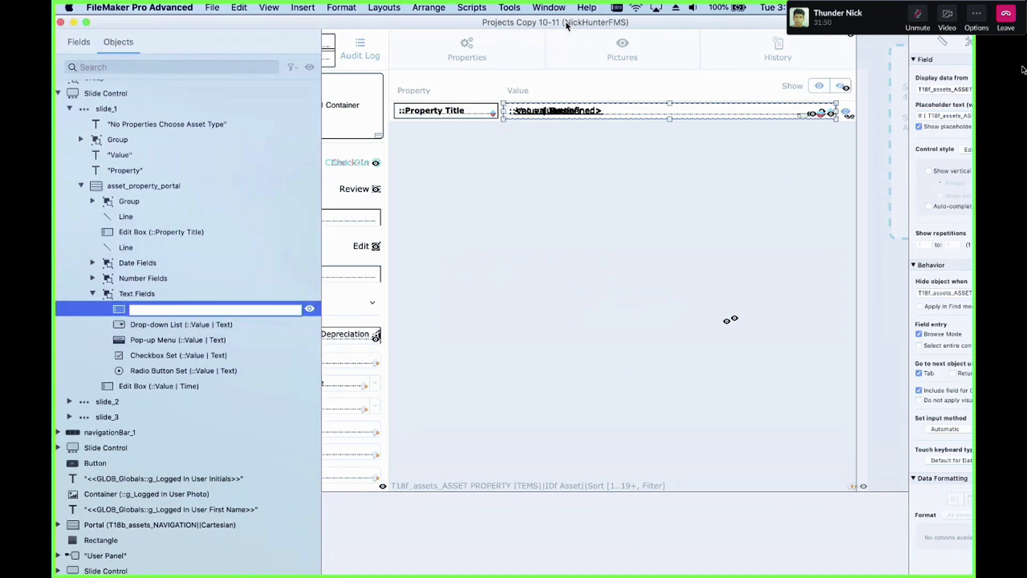
{"action": "left_click", "coordinate": [526, 331]}
{"action": "left_click", "coordinate": [200, 313]}
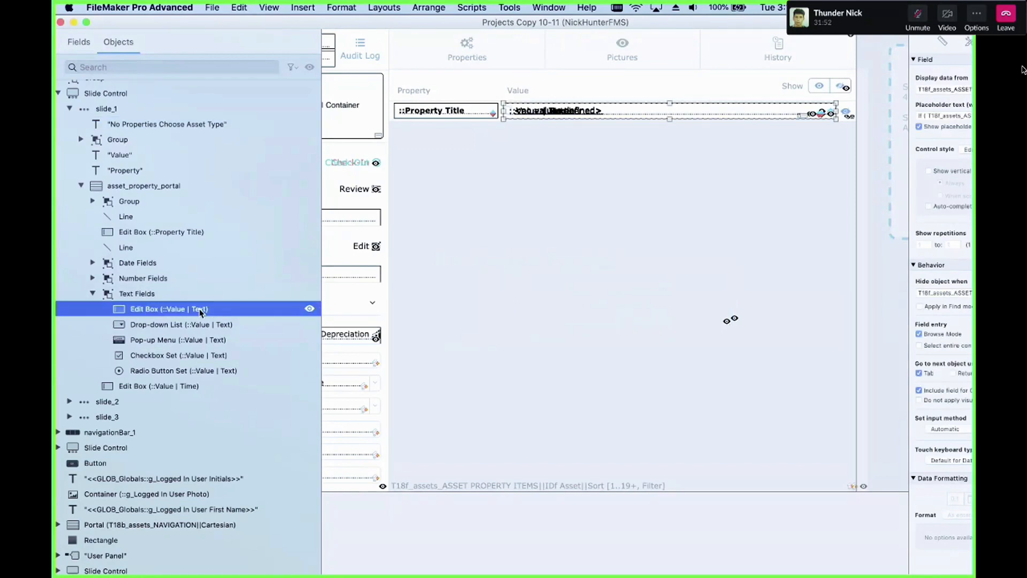
Step: Open Manage Database and inspect the Value | Text field in the ASPI_Asset Property Items table
{"action": "key", "text": "super+shift+d"}
{"action": "left_click", "coordinate": [192, 63]}
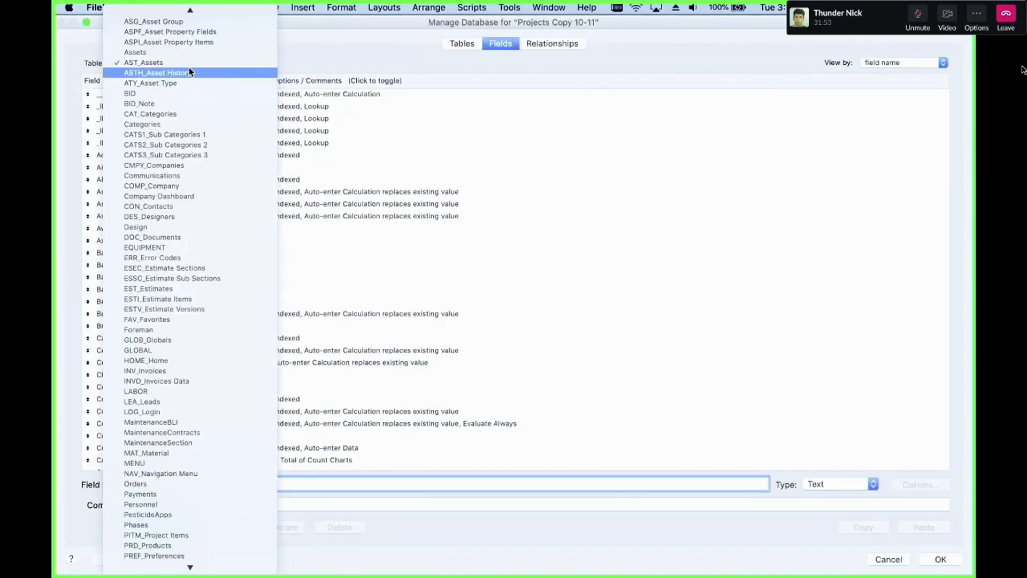
{"action": "left_click", "coordinate": [198, 32]}
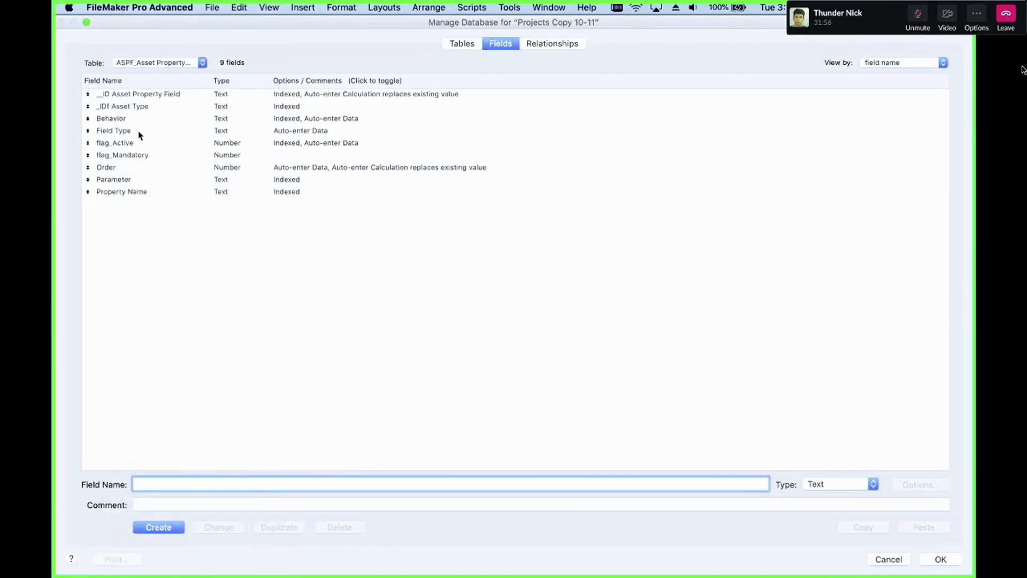
{"action": "left_click", "coordinate": [170, 64]}
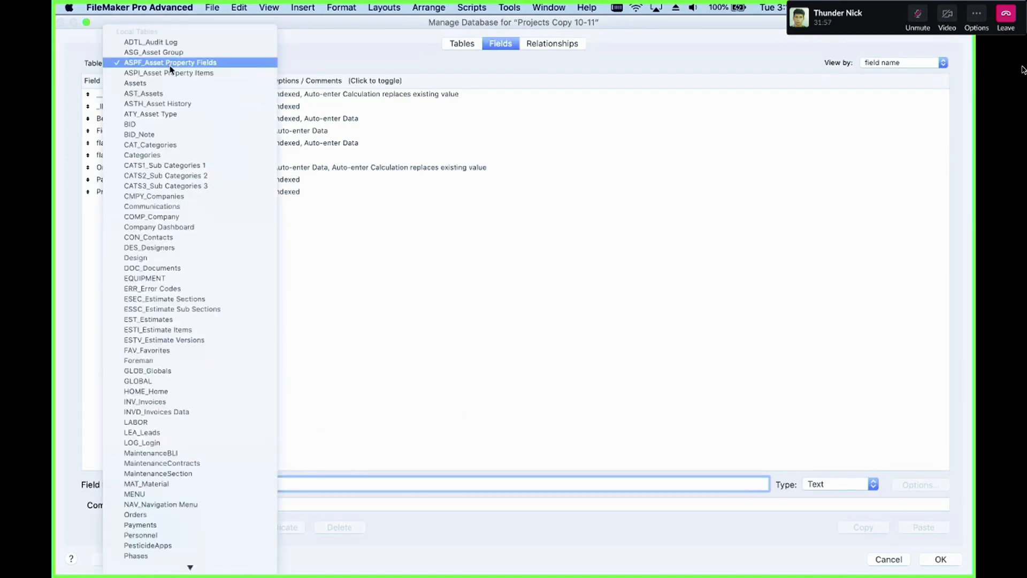
{"action": "left_click", "coordinate": [181, 76]}
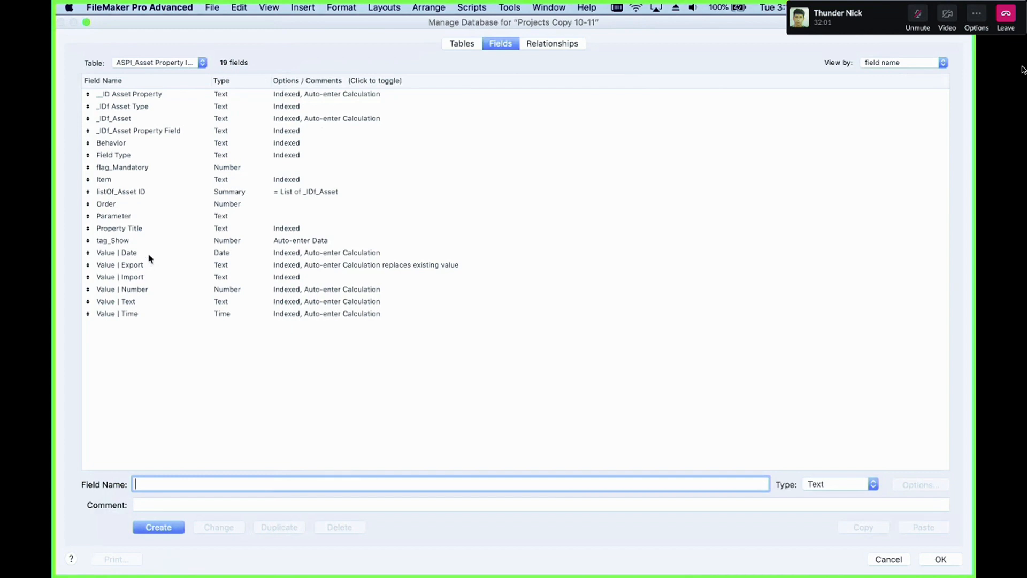
{"action": "left_click", "coordinate": [248, 302]}
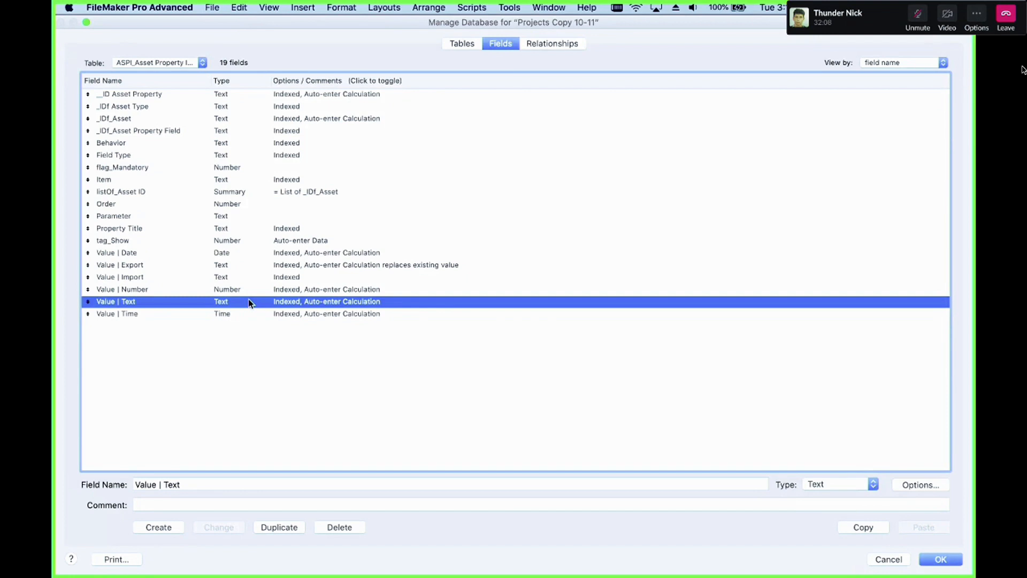
{"action": "key", "text": "Return"}
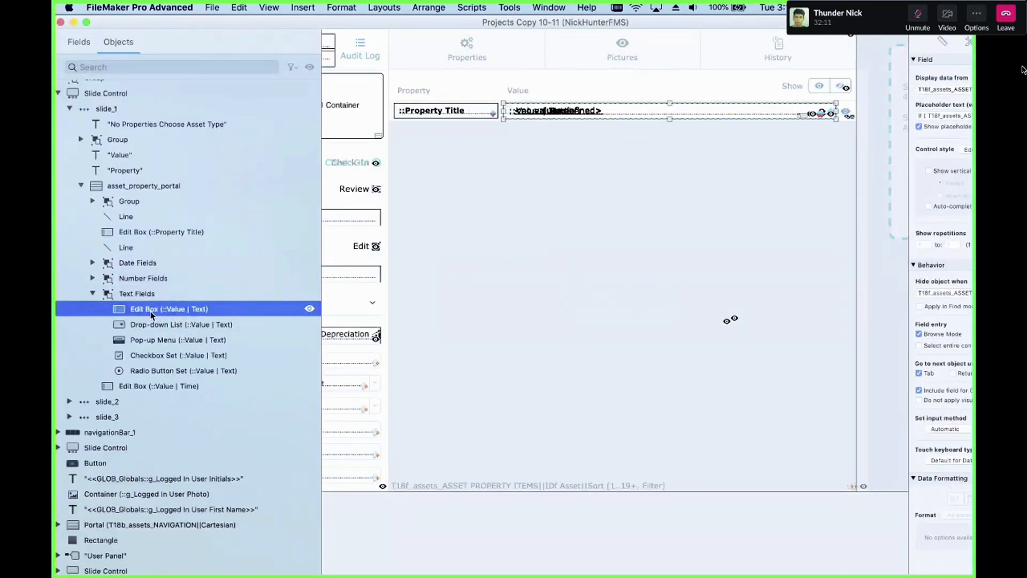
Step: Select the Text Fields group's Drop-down List and Pop-up Menu objects and read the Pop-up Menu's hide object calculation
{"action": "left_click", "coordinate": [160, 326]}
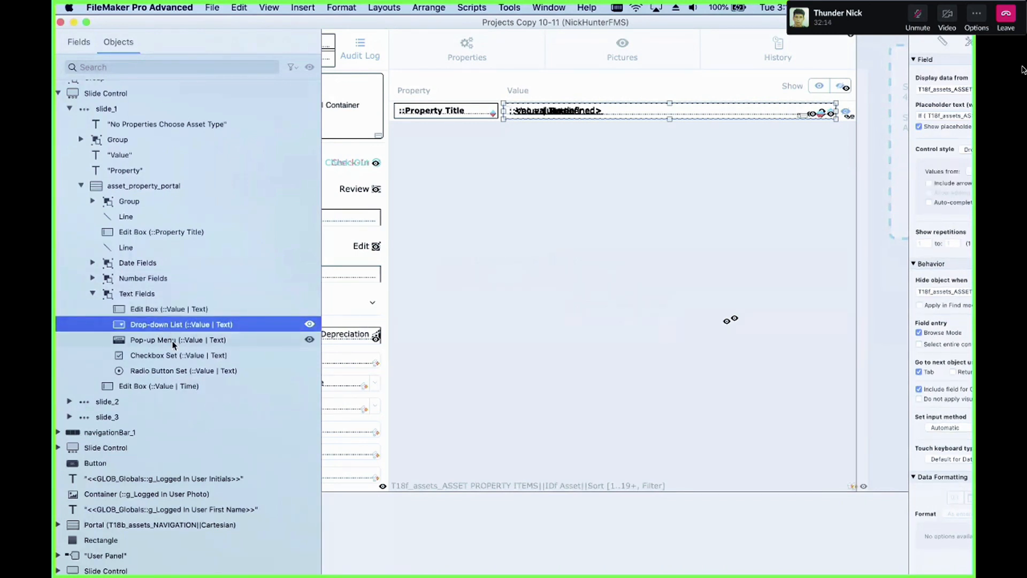
{"action": "left_click", "coordinate": [178, 341]}
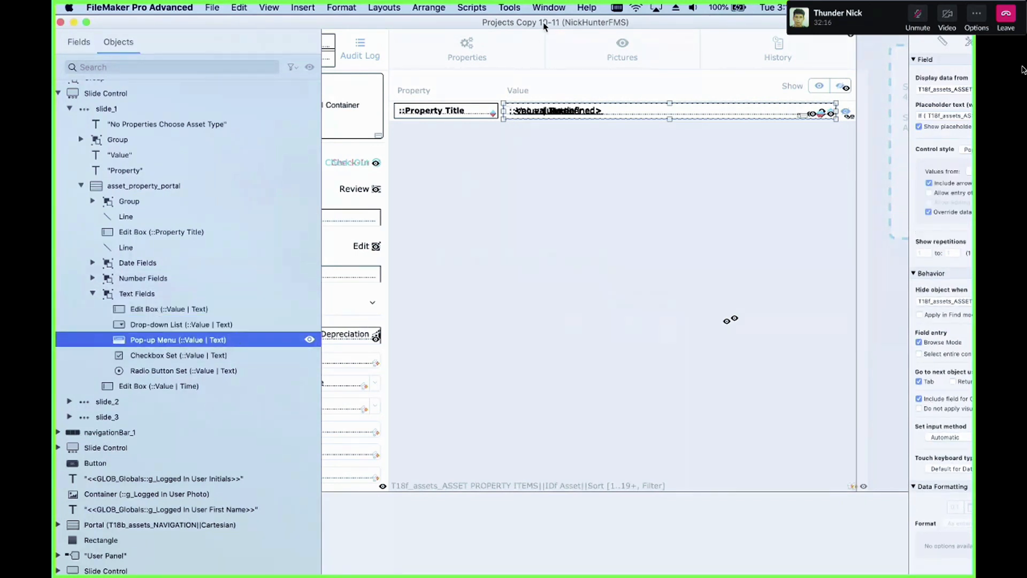
{"action": "left_click_drag", "start_coordinate": [545, 22], "coordinate": [495, 24]}
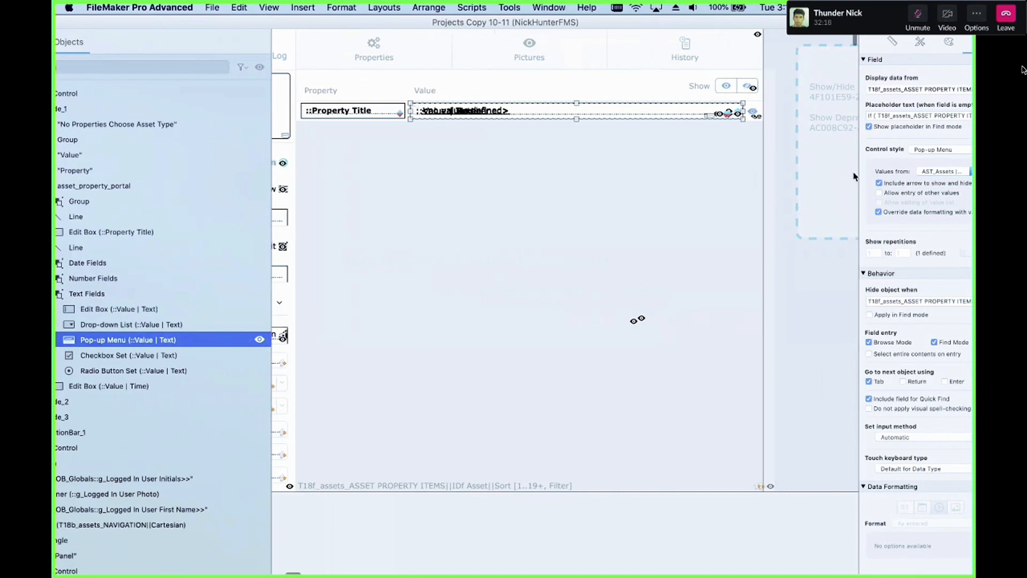
{"action": "left_click", "coordinate": [562, 6]}
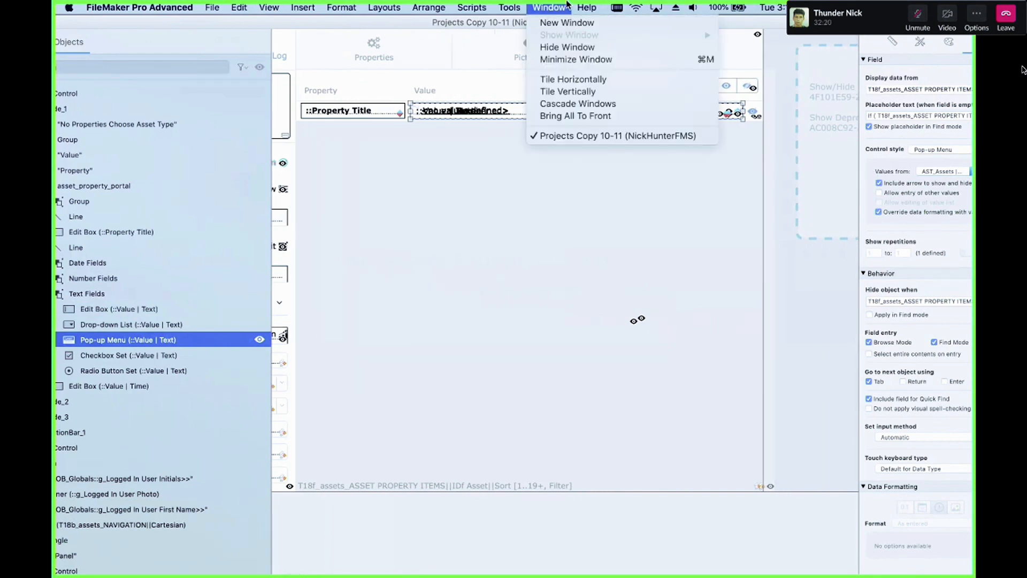
{"action": "left_click", "coordinate": [587, 8]}
{"action": "scroll", "coordinate": [891, 292], "scroll_direction": "down", "scroll_amount": 1}
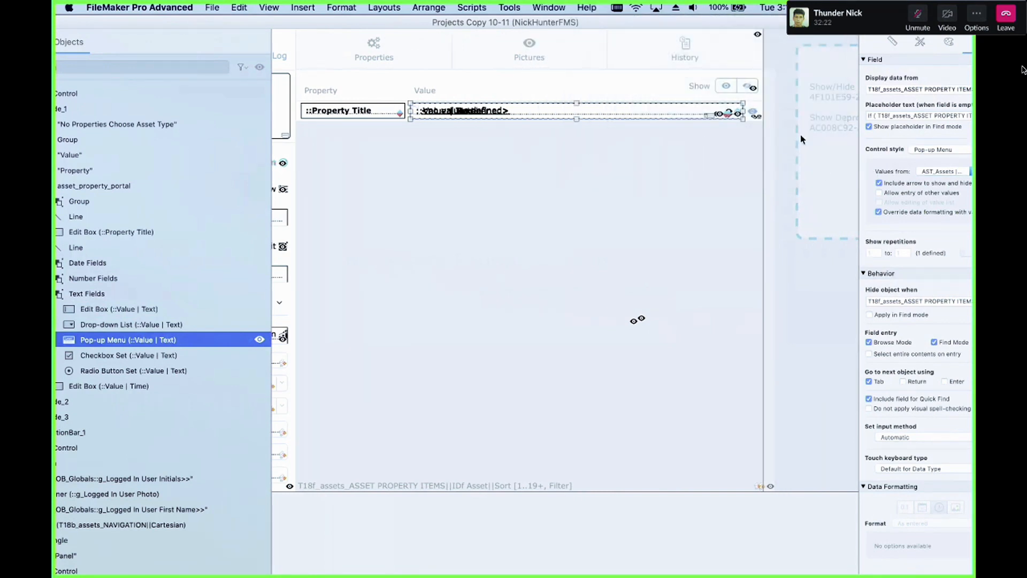
{"action": "left_click_drag", "start_coordinate": [851, 23], "coordinate": [802, 23]}
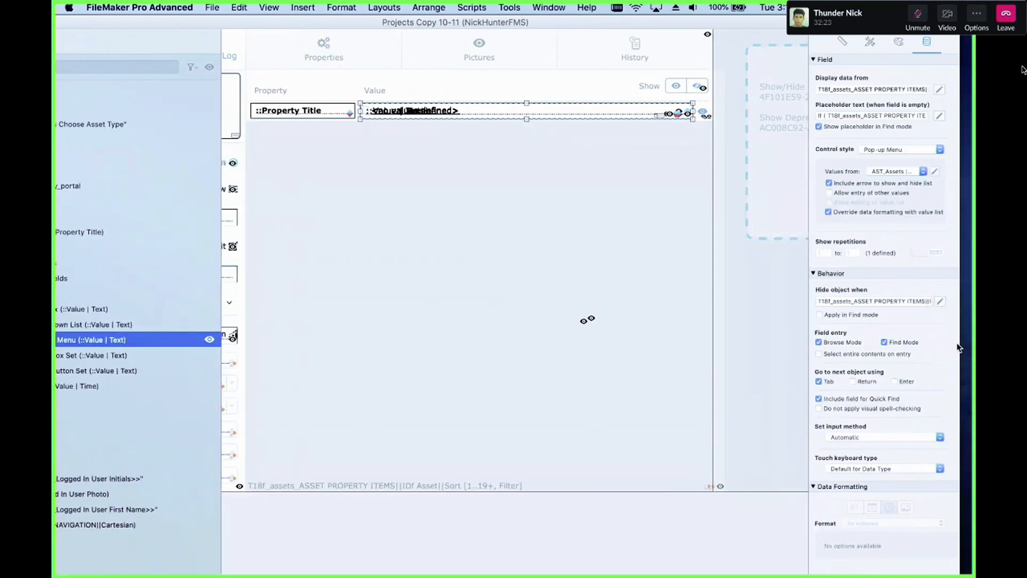
{"action": "left_click", "coordinate": [940, 302]}
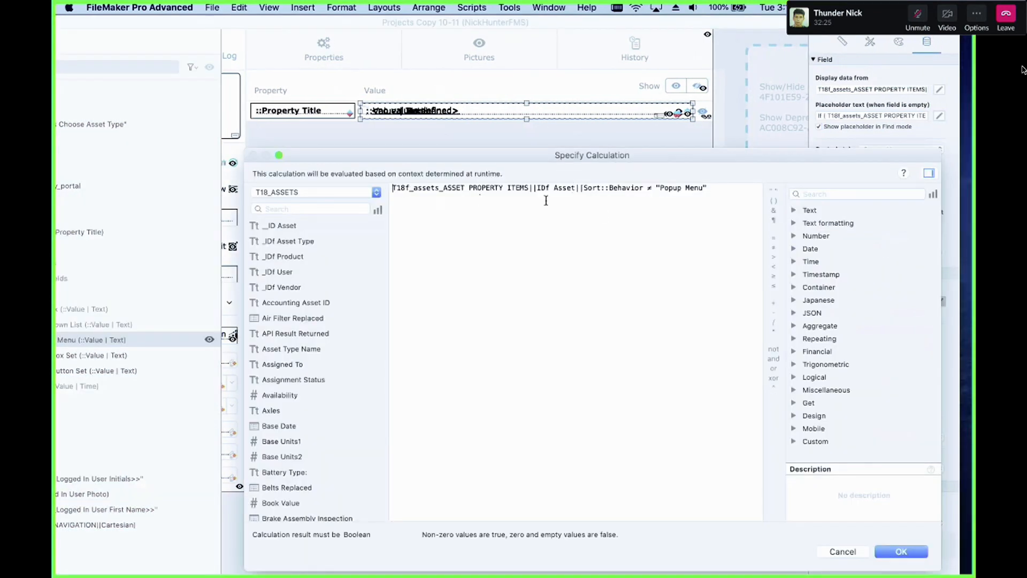
{"action": "left_click_drag", "start_coordinate": [658, 190], "coordinate": [696, 194]}
{"action": "key", "text": "Escape"}
{"action": "left_click_drag", "start_coordinate": [274, 26], "coordinate": [364, 32]}
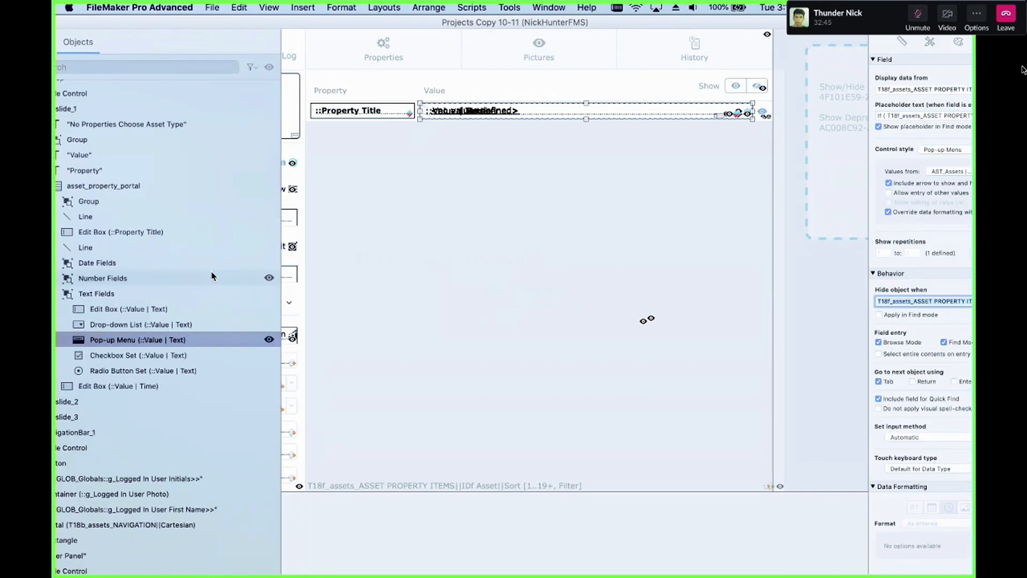
Step: Select the Text Fields group's Edit Box object and read its hide object calculation
{"action": "left_click", "coordinate": [149, 312]}
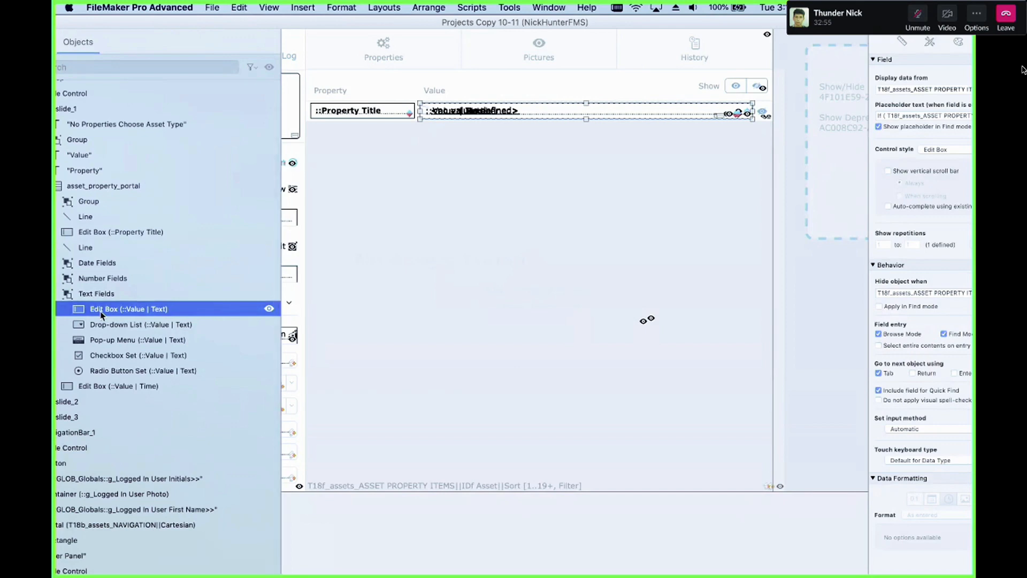
{"action": "left_click_drag", "start_coordinate": [618, 19], "coordinate": [497, 20]}
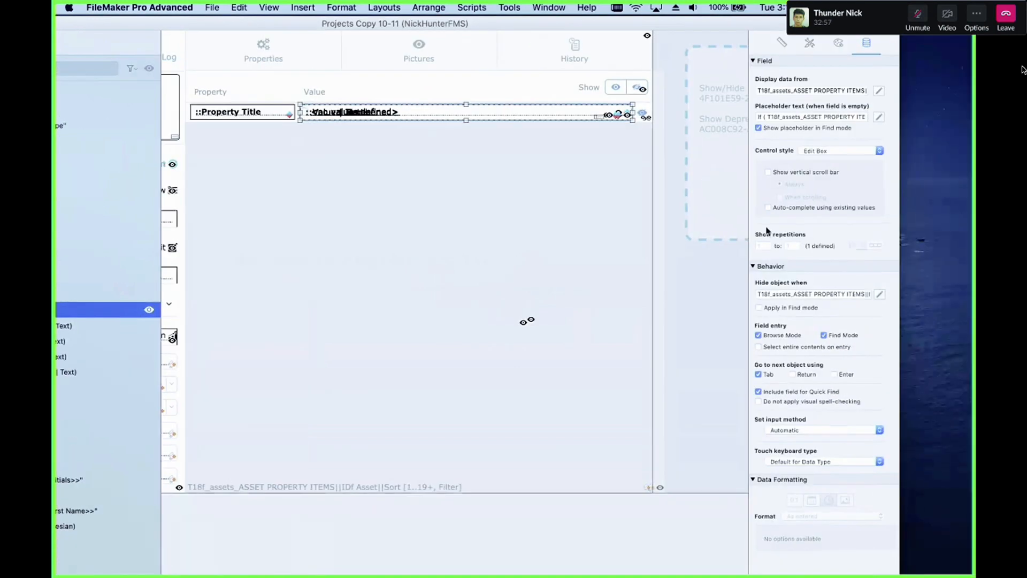
{"action": "left_click", "coordinate": [879, 295]}
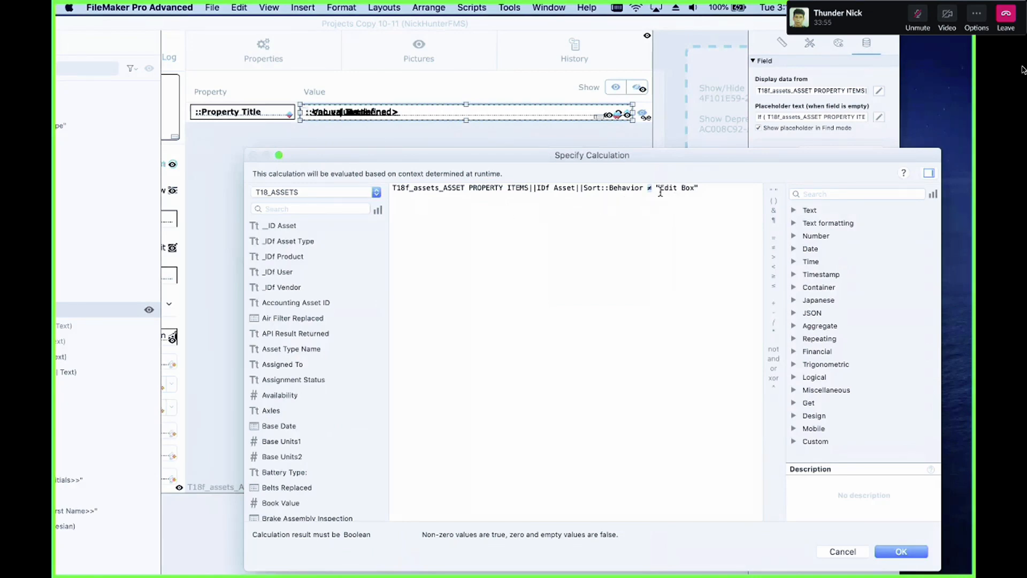
{"action": "key", "text": "Return"}
{"action": "scroll", "coordinate": [413, 186], "scroll_direction": "left", "scroll_amount": 10}
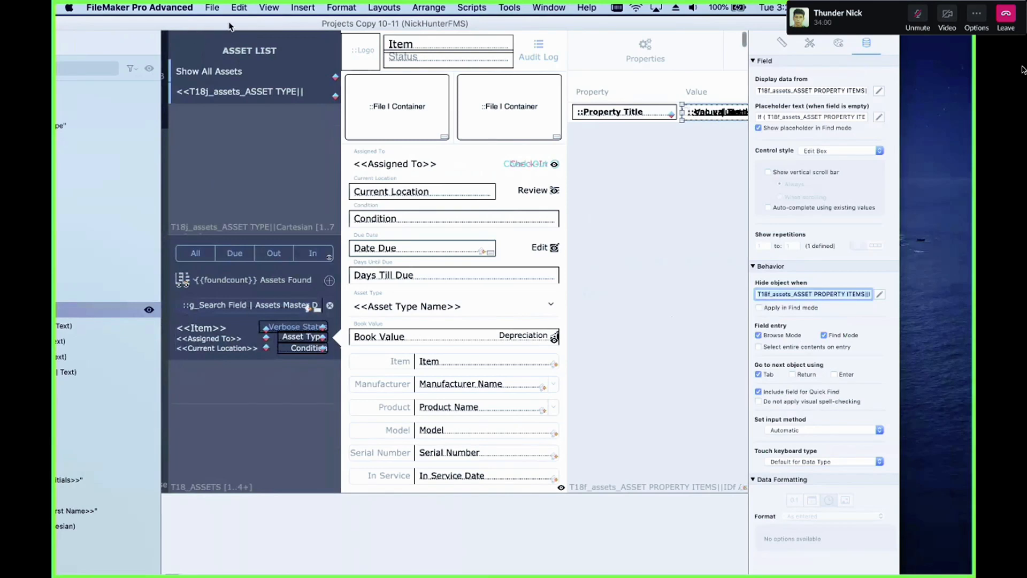
Step: Step through the Text Fields group's objects and read the Radio Button Set's hide object calculation
{"action": "left_click_drag", "start_coordinate": [231, 26], "coordinate": [324, 25]}
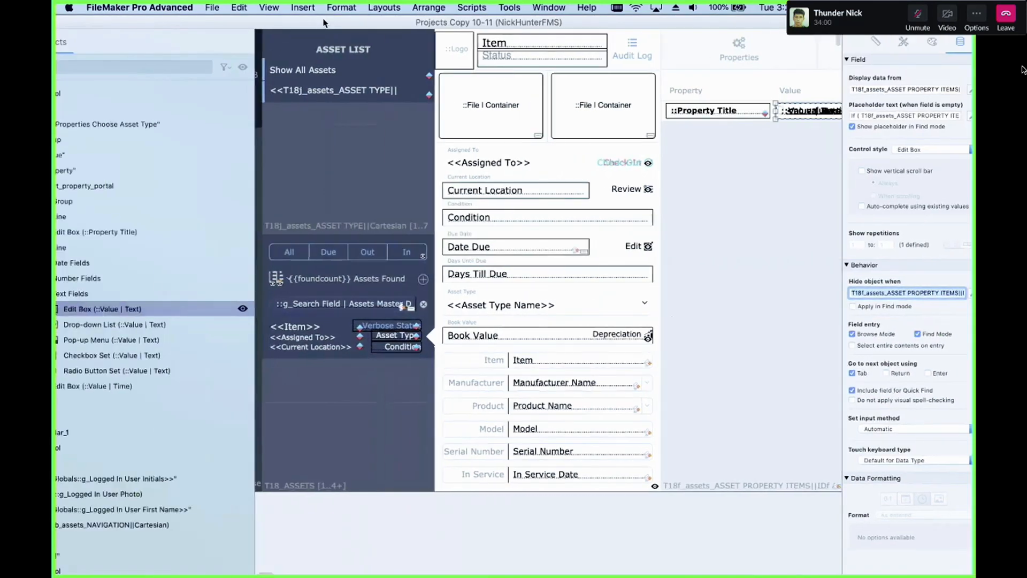
{"action": "left_click", "coordinate": [152, 325]}
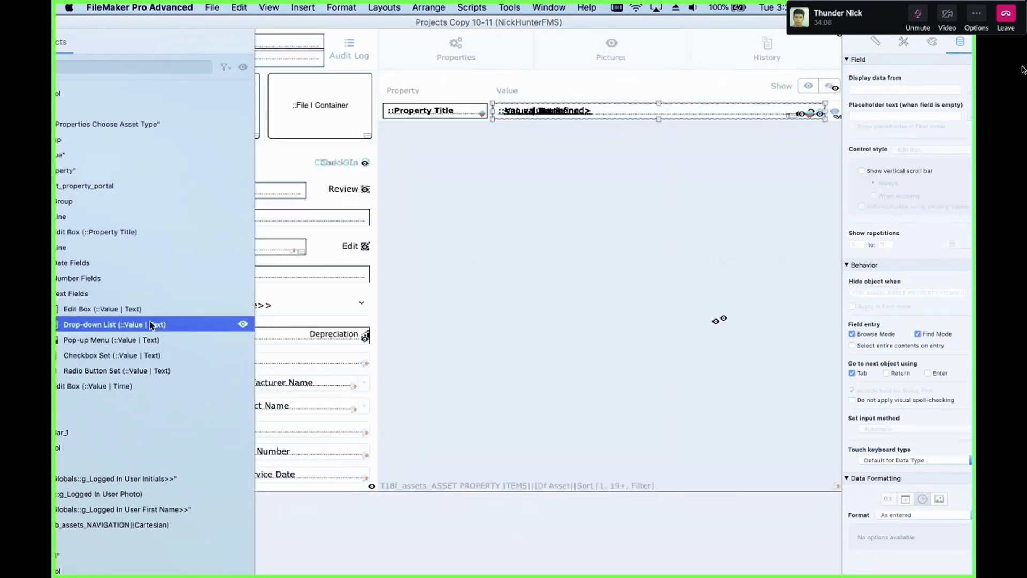
{"action": "left_click", "coordinate": [412, 337]}
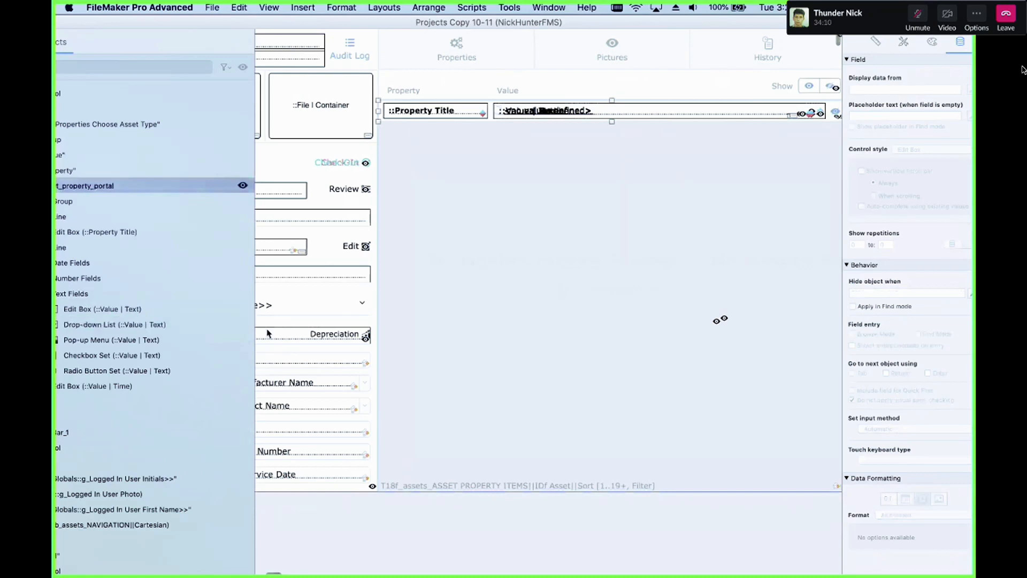
{"action": "left_click", "coordinate": [230, 325]}
{"action": "left_click_drag", "start_coordinate": [933, 289], "coordinate": [890, 289]}
{"action": "left_click_drag", "start_coordinate": [484, 25], "coordinate": [567, 25]}
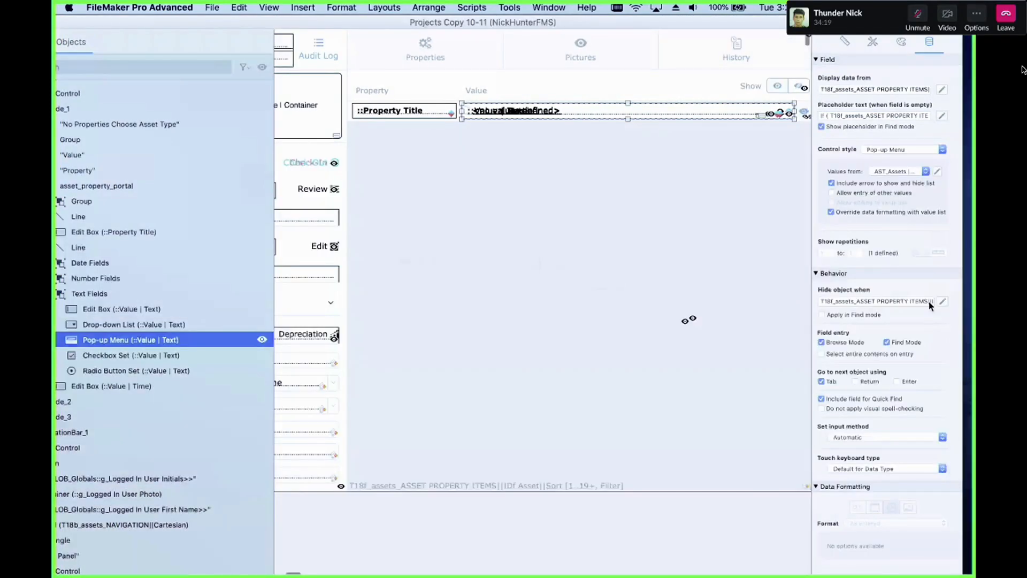
{"action": "left_click", "coordinate": [942, 302]}
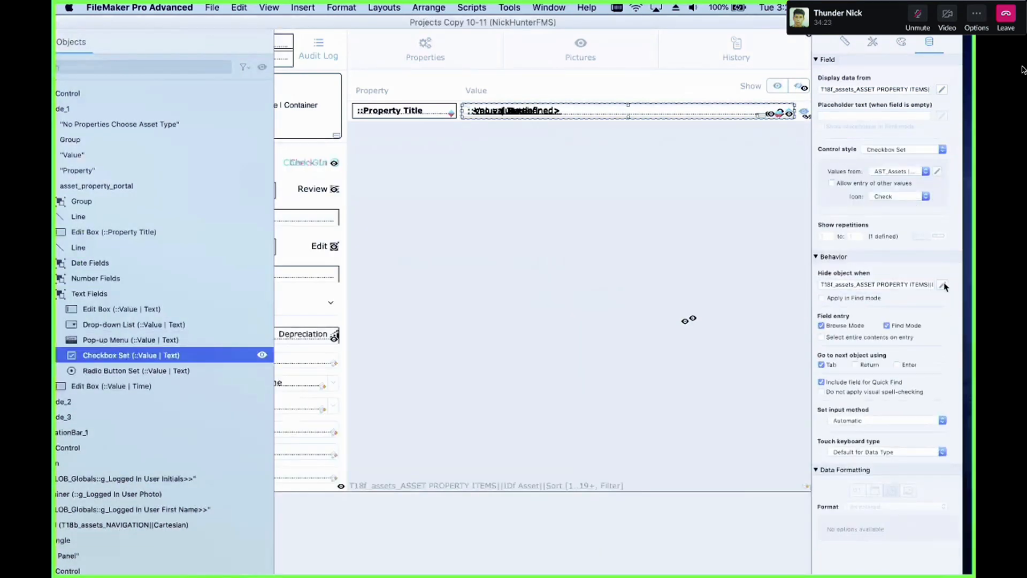
{"action": "left_click", "coordinate": [944, 285]}
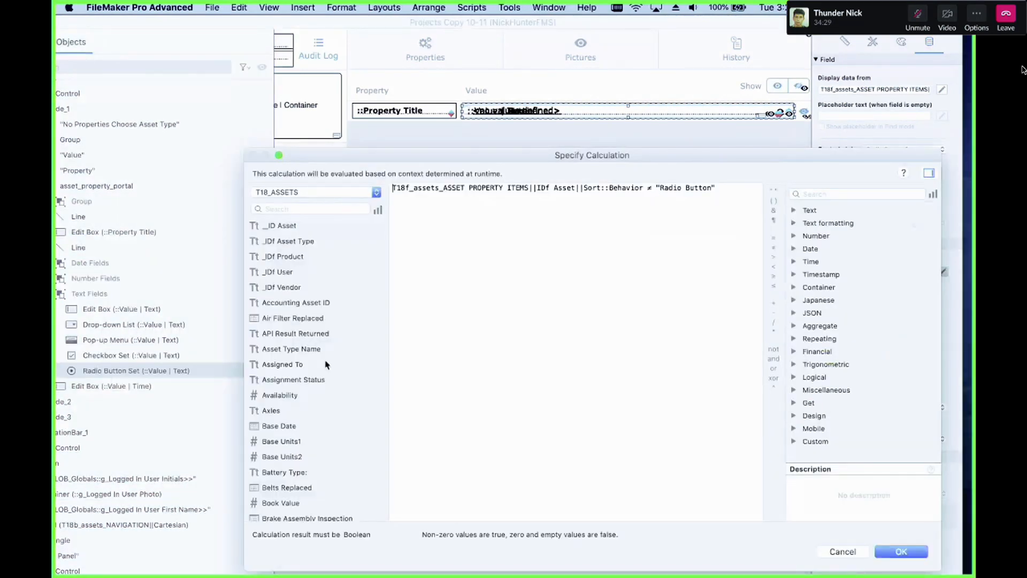
{"action": "key", "text": "Escape"}
Step: Select the Checkbox Set object and read its hide object calculation
{"action": "left_click", "coordinate": [182, 356]}
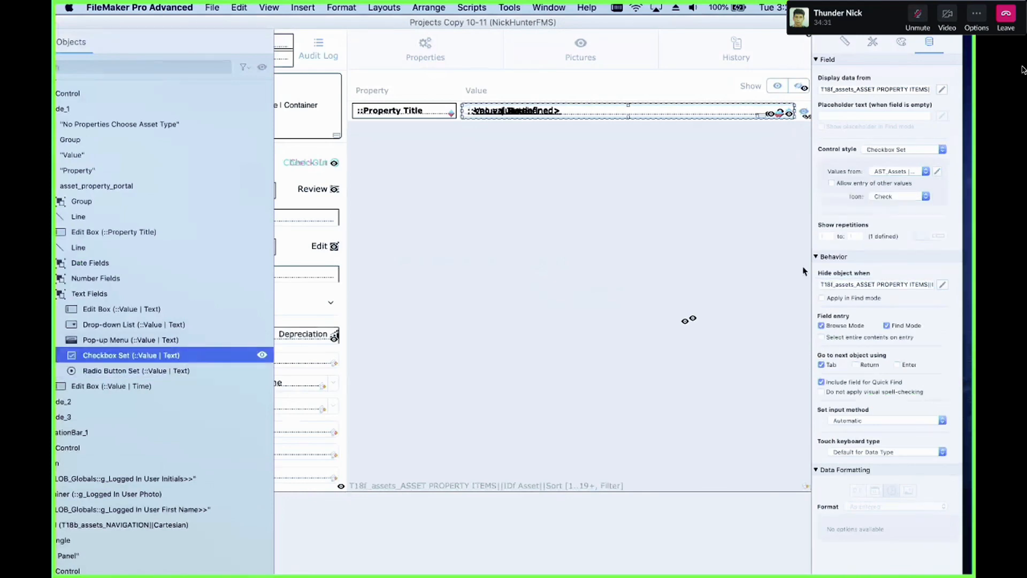
{"action": "left_click", "coordinate": [946, 287]}
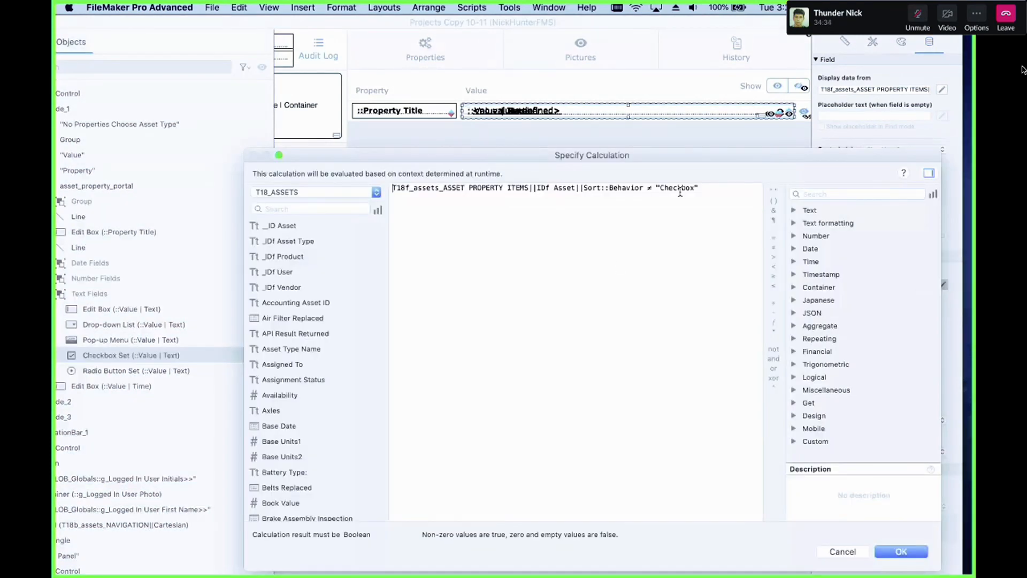
{"action": "key", "text": "Escape"}
Step: Select the Pop-up Menu object again and read its hide object calculation
{"action": "left_click", "coordinate": [182, 340]}
{"action": "left_click", "coordinate": [168, 341]}
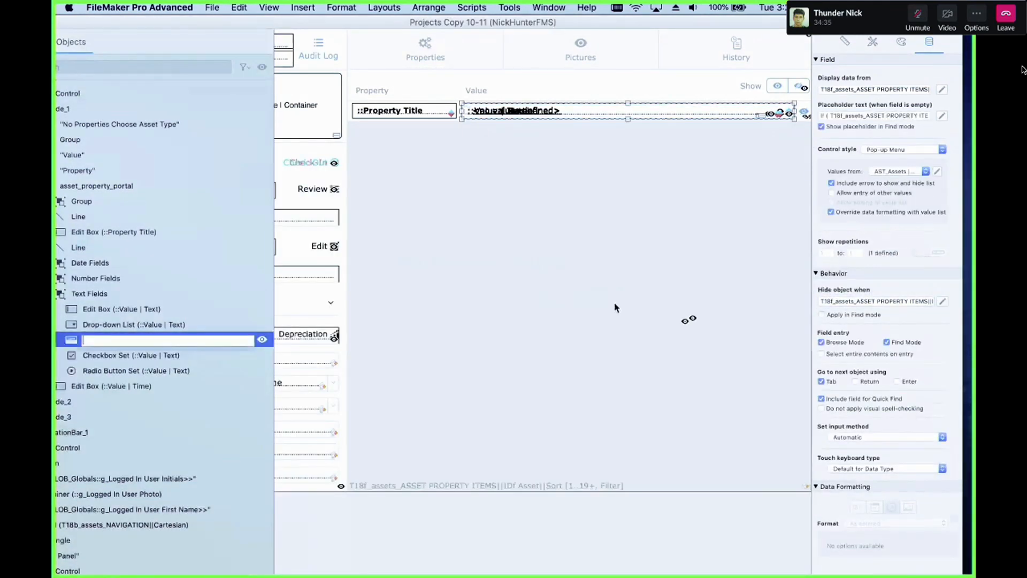
{"action": "left_click", "coordinate": [524, 375]}
{"action": "left_click", "coordinate": [174, 342]}
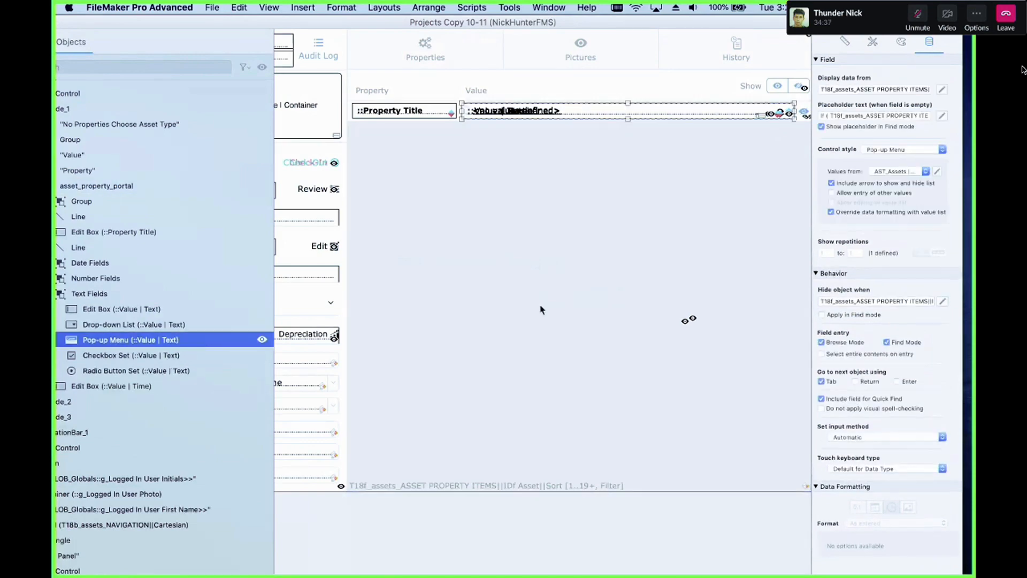
{"action": "left_click", "coordinate": [943, 302]}
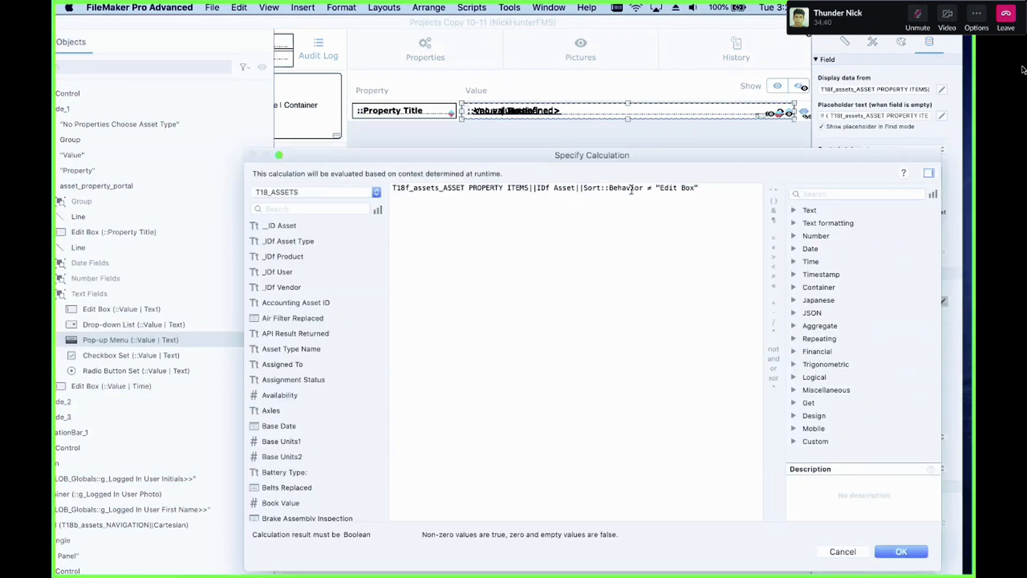
{"action": "key", "text": "Escape"}
Step: Select the Drop-down List object and read its hide object calculation
{"action": "left_click", "coordinate": [153, 325]}
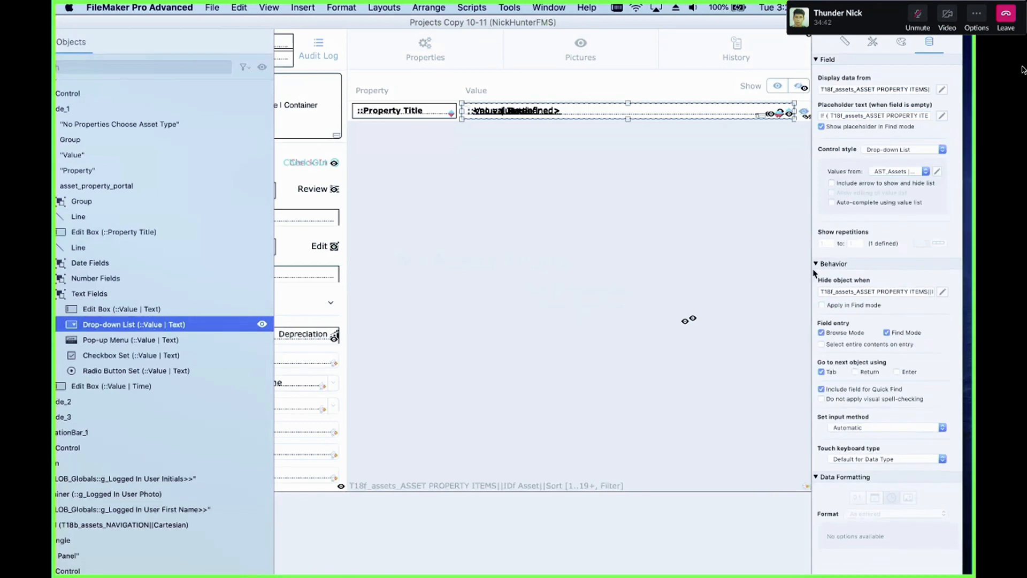
{"action": "left_click", "coordinate": [943, 292]}
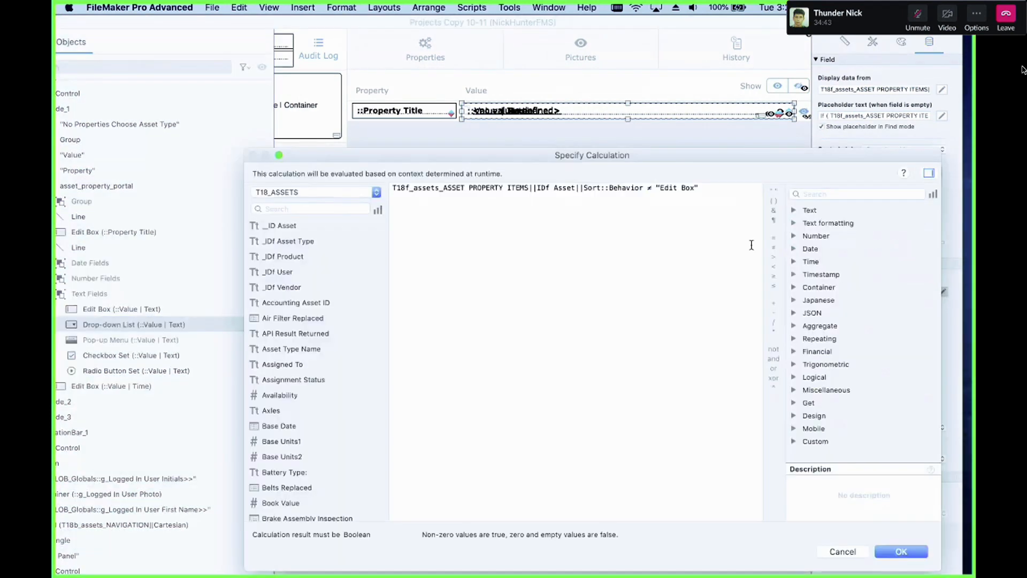
{"action": "key", "text": "Escape"}
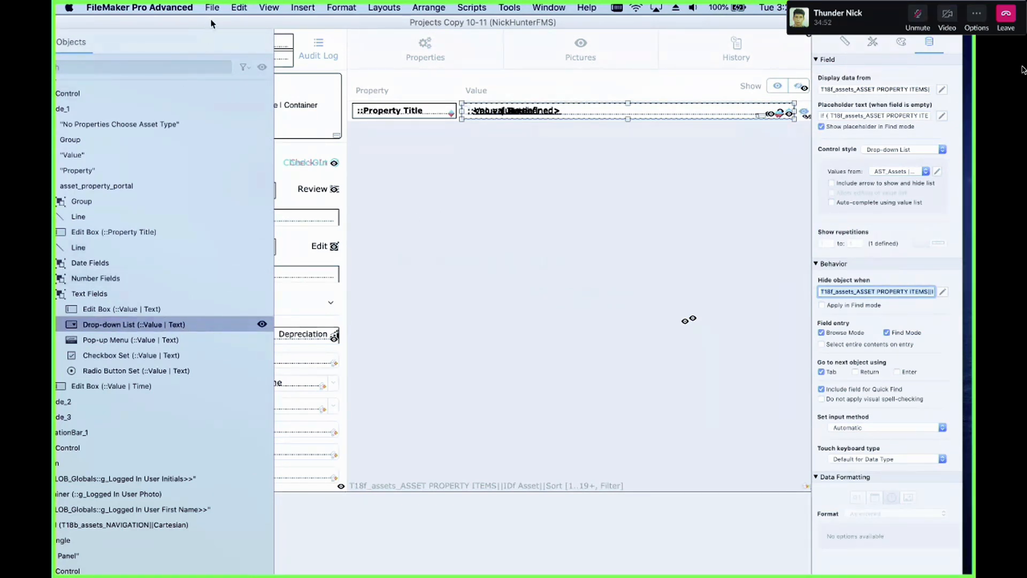
Step: Collapse the Text Fields group and select the Date Fields group in the portal's object list
{"action": "left_click_drag", "start_coordinate": [211, 24], "coordinate": [247, 24]}
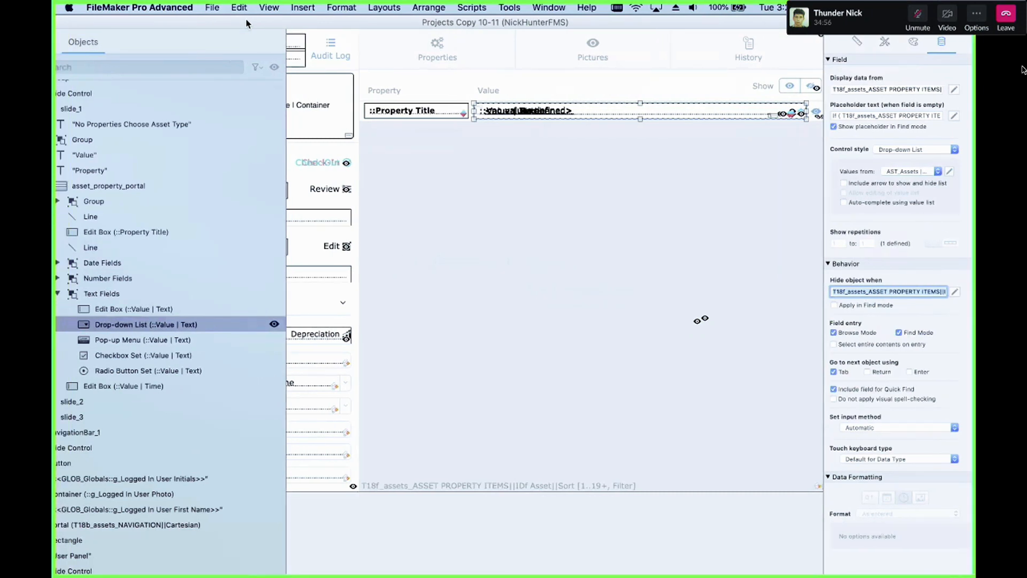
{"action": "left_click_drag", "start_coordinate": [246, 23], "coordinate": [273, 23]}
{"action": "left_click", "coordinate": [79, 292]}
{"action": "left_click", "coordinate": [116, 289], "text": "shift"}
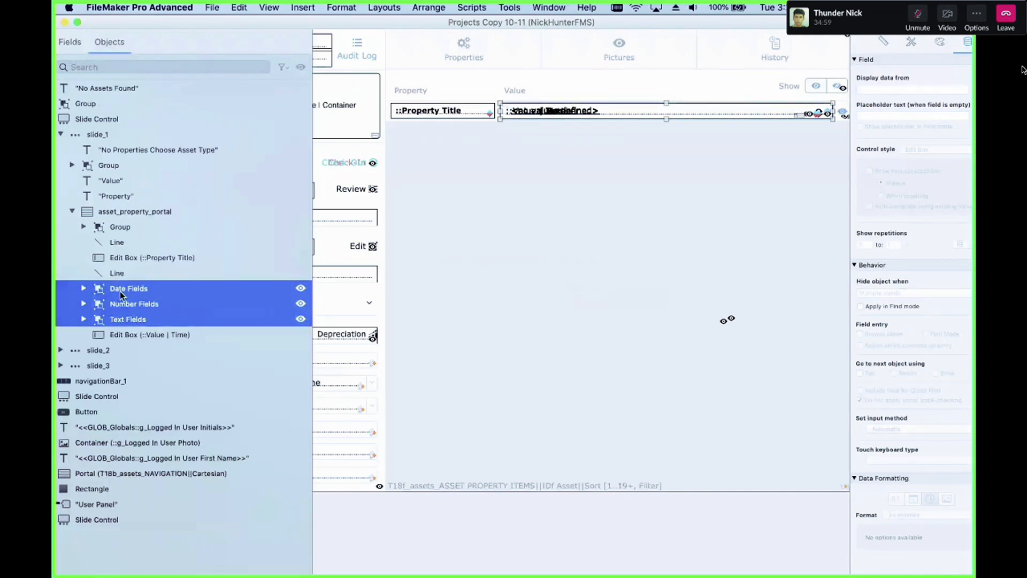
{"action": "left_click", "coordinate": [133, 288]}
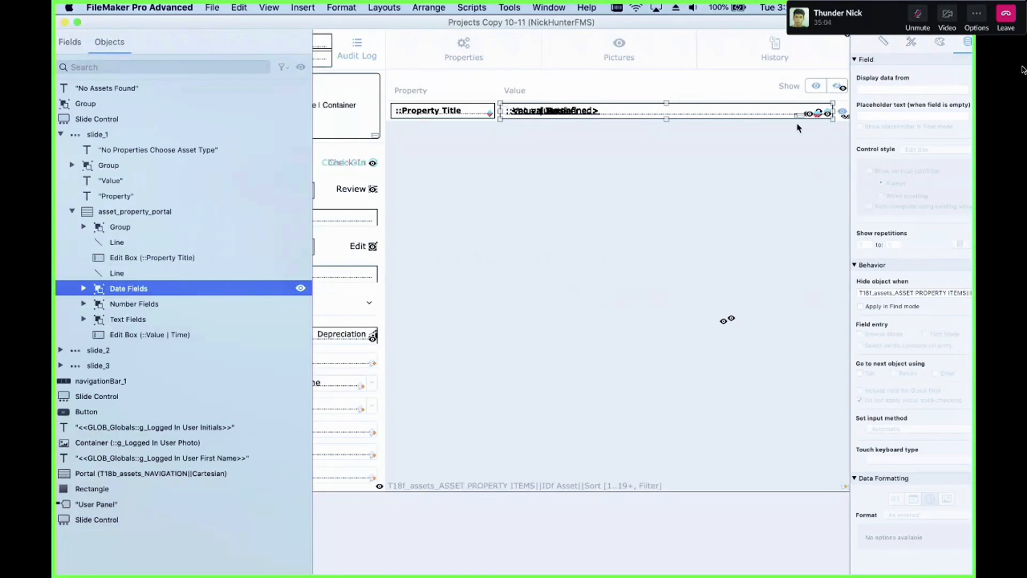
{"action": "left_click_drag", "start_coordinate": [777, 23], "coordinate": [722, 22]}
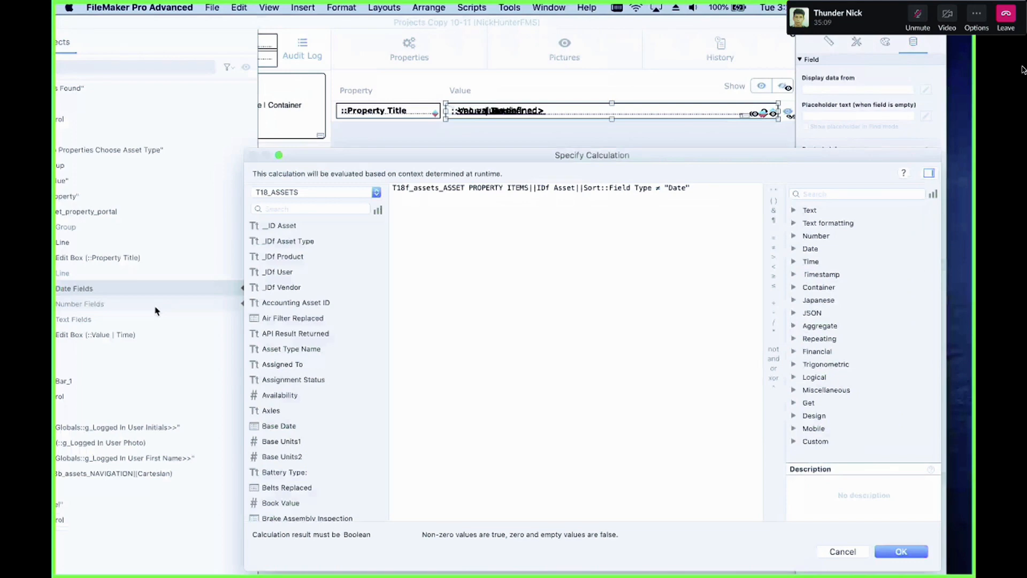
{"action": "key", "text": "Escape"}
Step: Read the hide object calculations of the Number Fields and Text Fields groups, then reselect the Date Fields group
{"action": "left_click", "coordinate": [155, 308]}
{"action": "left_click", "coordinate": [926, 293]}
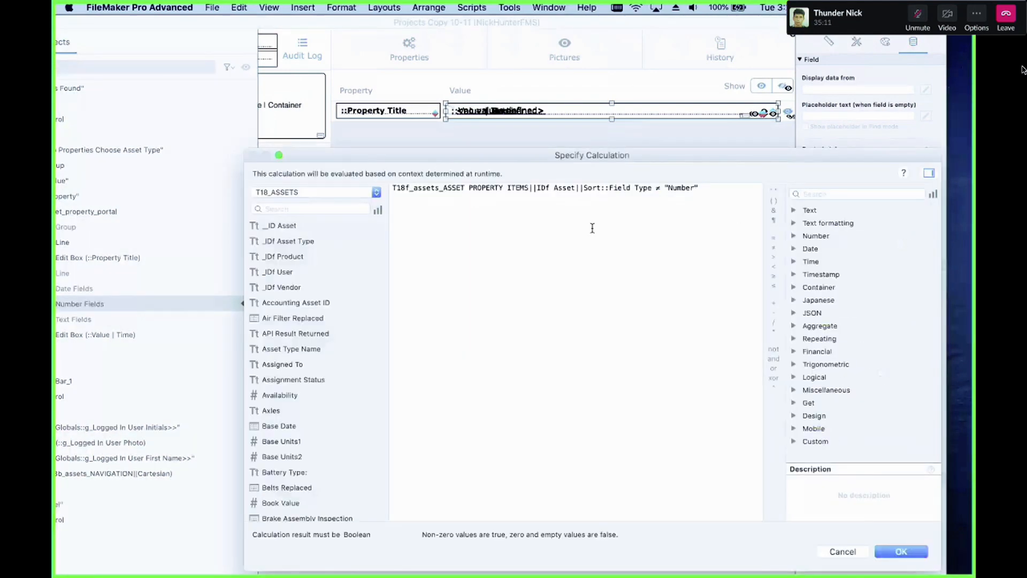
{"action": "key", "text": "Return"}
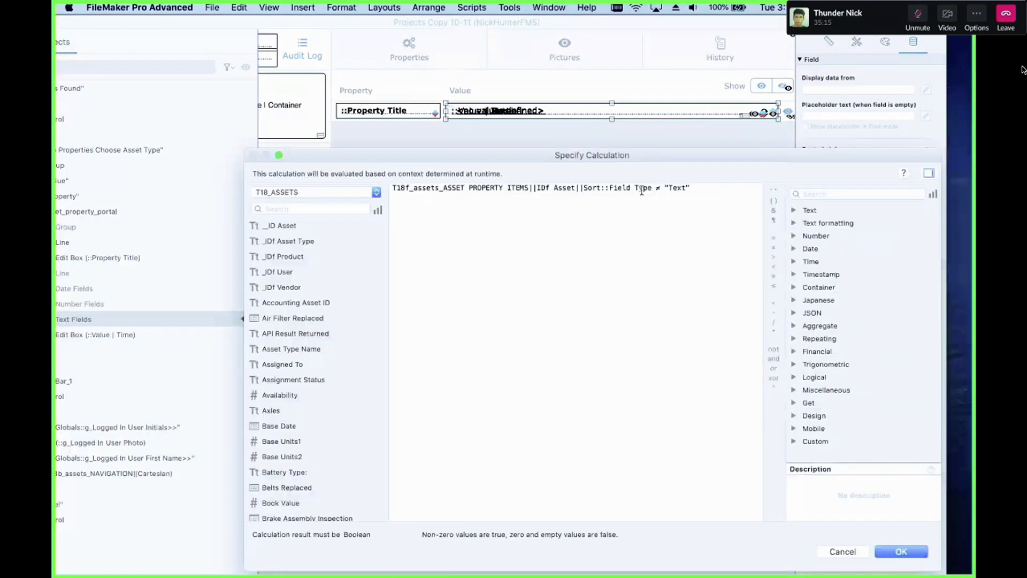
{"action": "key", "text": "Escape"}
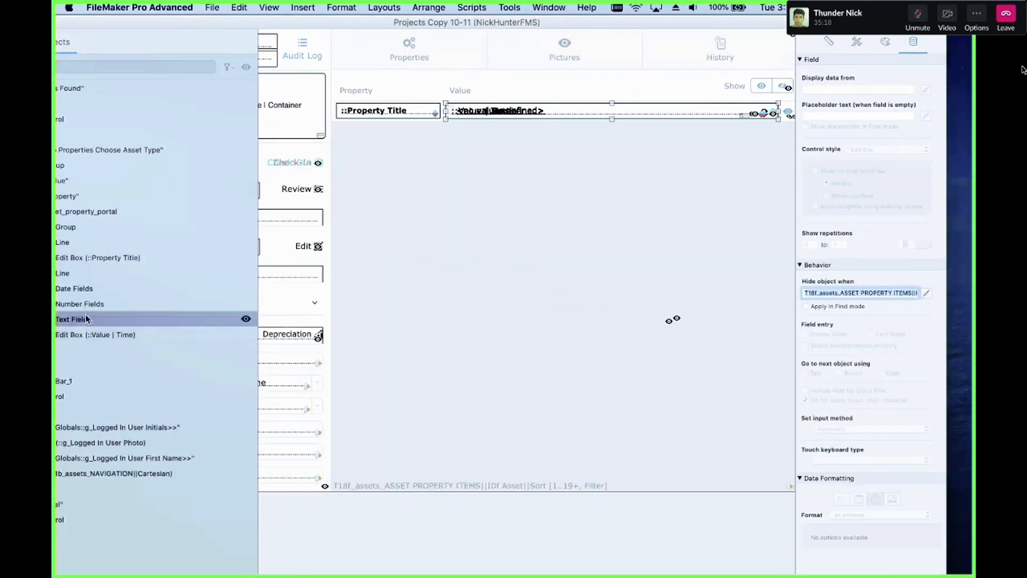
{"action": "left_click", "coordinate": [99, 305]}
{"action": "left_click", "coordinate": [98, 295]}
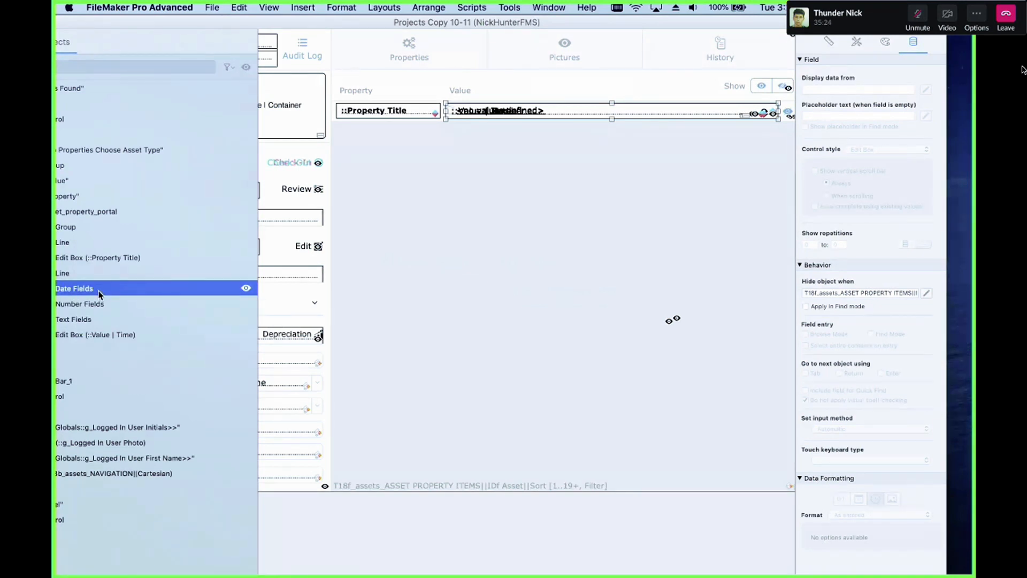
{"action": "left_click_drag", "start_coordinate": [160, 24], "coordinate": [200, 24]}
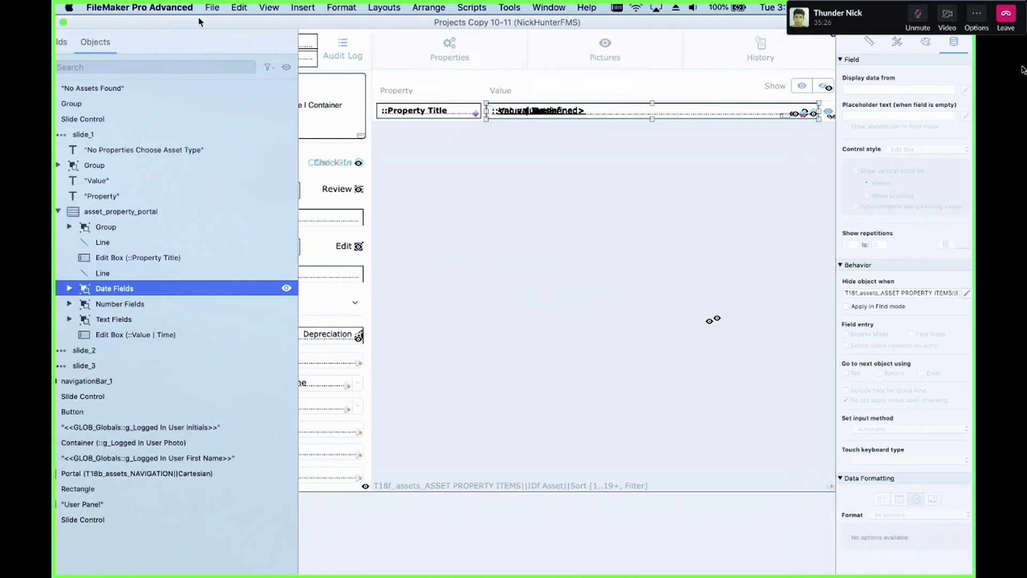
Step: Expand the Text Fields and Number Fields groups and read the Number edit box's hide object calculation
{"action": "left_click", "coordinate": [69, 320]}
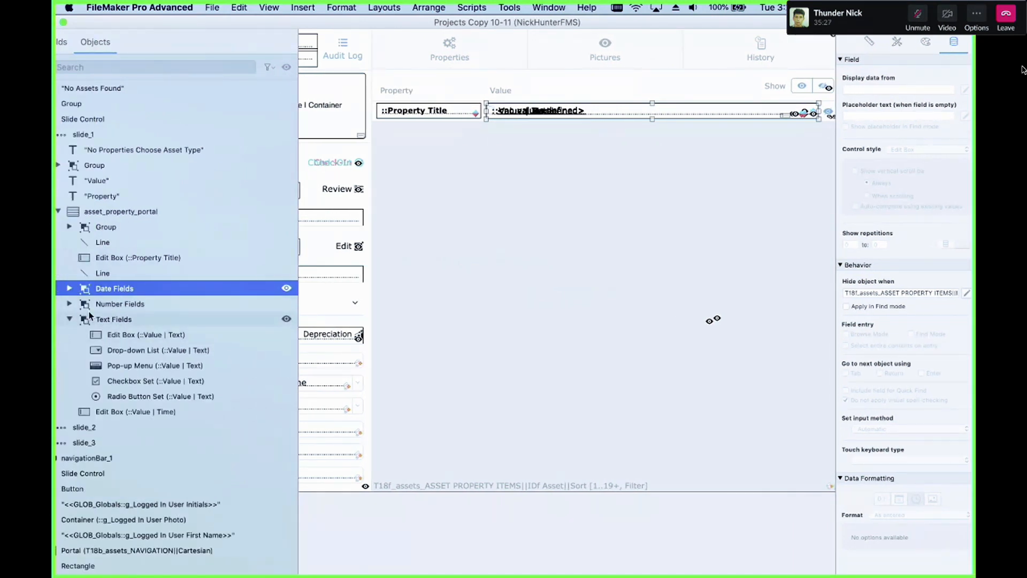
{"action": "left_click", "coordinate": [69, 304]}
{"action": "left_click", "coordinate": [121, 320]}
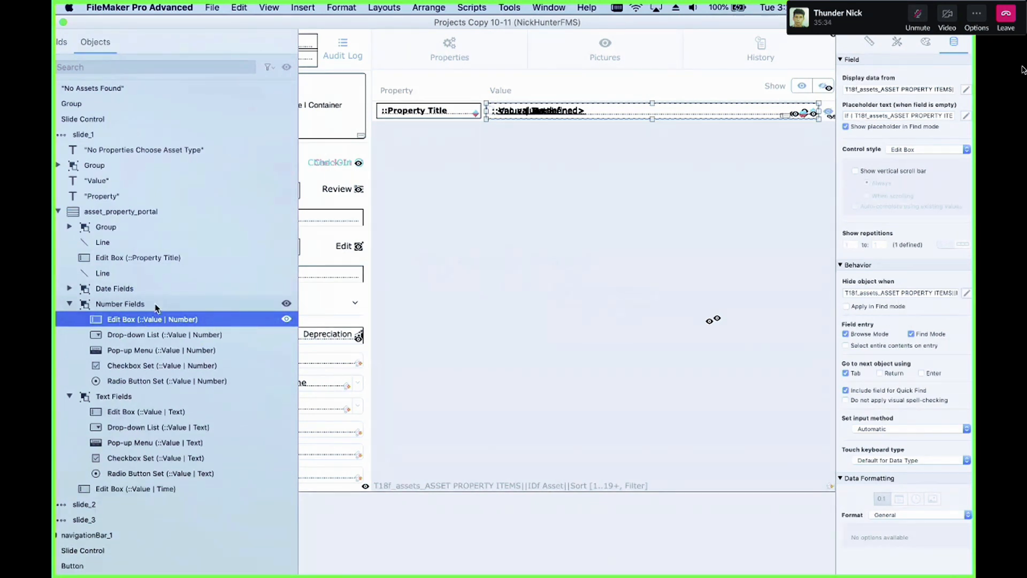
{"action": "left_click", "coordinate": [966, 294]}
{"action": "key", "text": "Escape"}
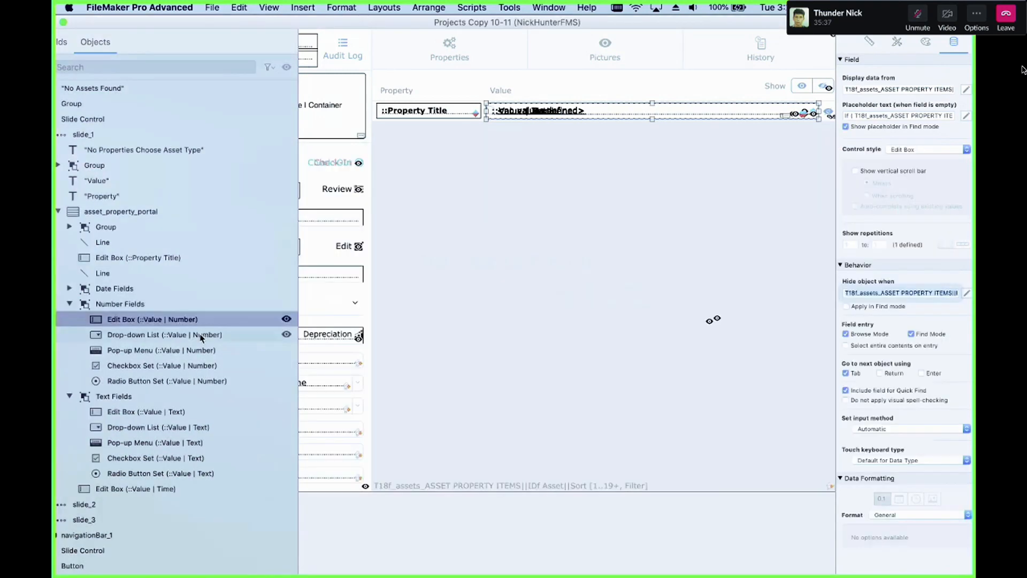
Step: Select the Number Drop-down List object and read its hide object calculation
{"action": "left_click", "coordinate": [201, 335]}
{"action": "left_click", "coordinate": [953, 296]}
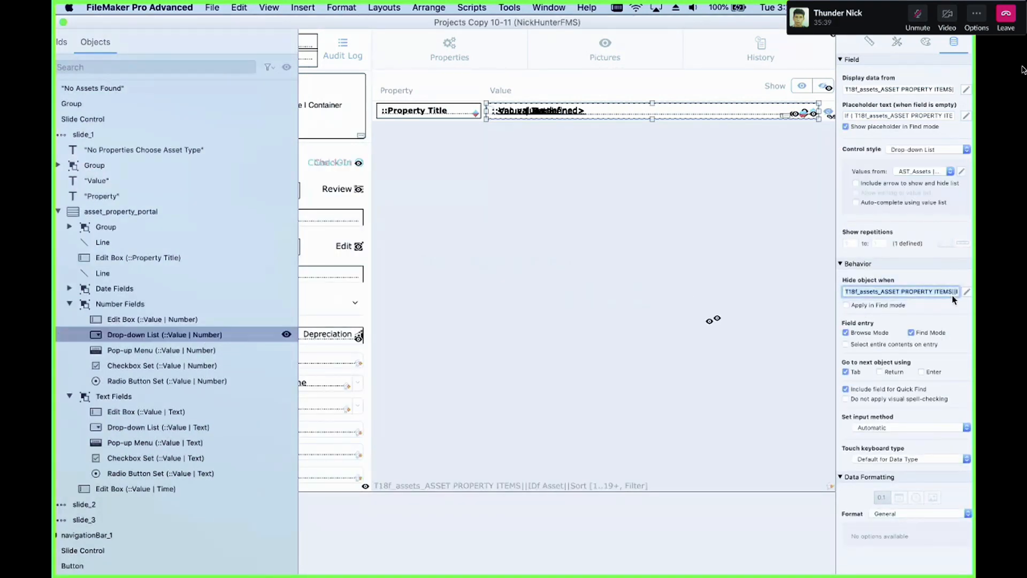
{"action": "left_click", "coordinate": [967, 292]}
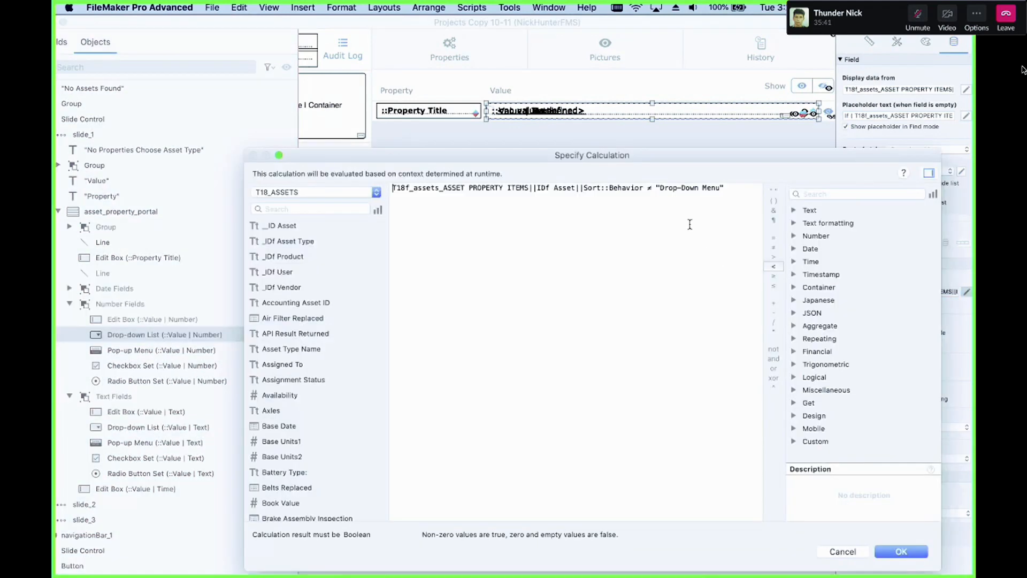
{"action": "key", "text": "Escape"}
Step: Select the Number Pop-up Menu object and read its hide object calculation
{"action": "left_click", "coordinate": [216, 351]}
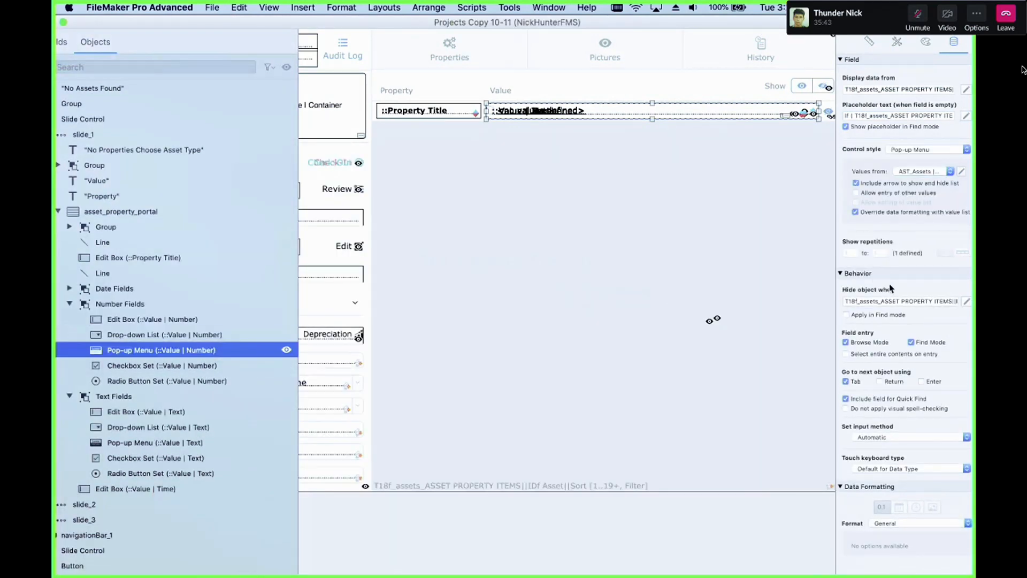
{"action": "left_click", "coordinate": [965, 301]}
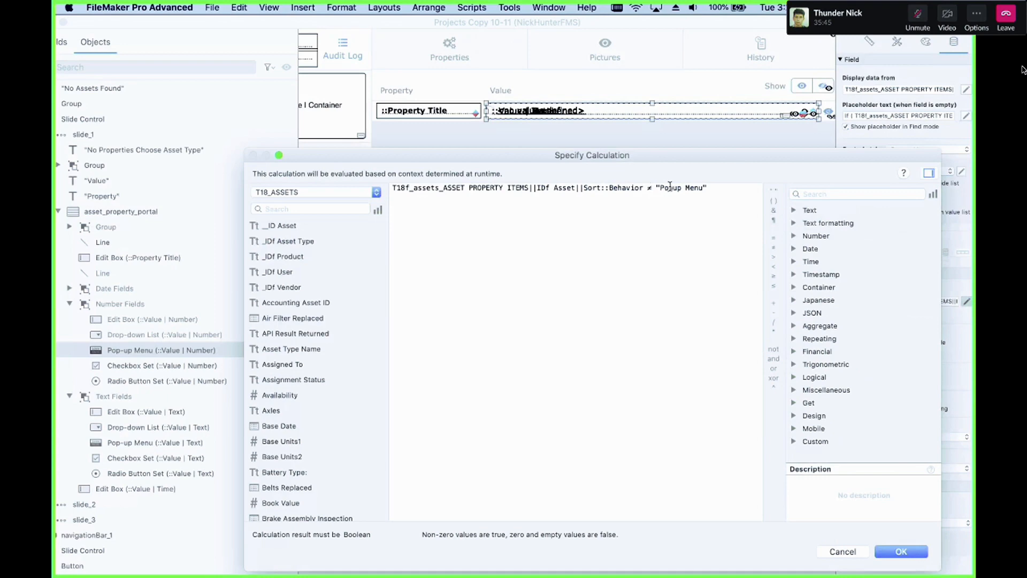
{"action": "key", "text": "Escape"}
Step: Select the Number Checkbox Set object and read its hide object calculation
{"action": "left_click", "coordinate": [230, 366]}
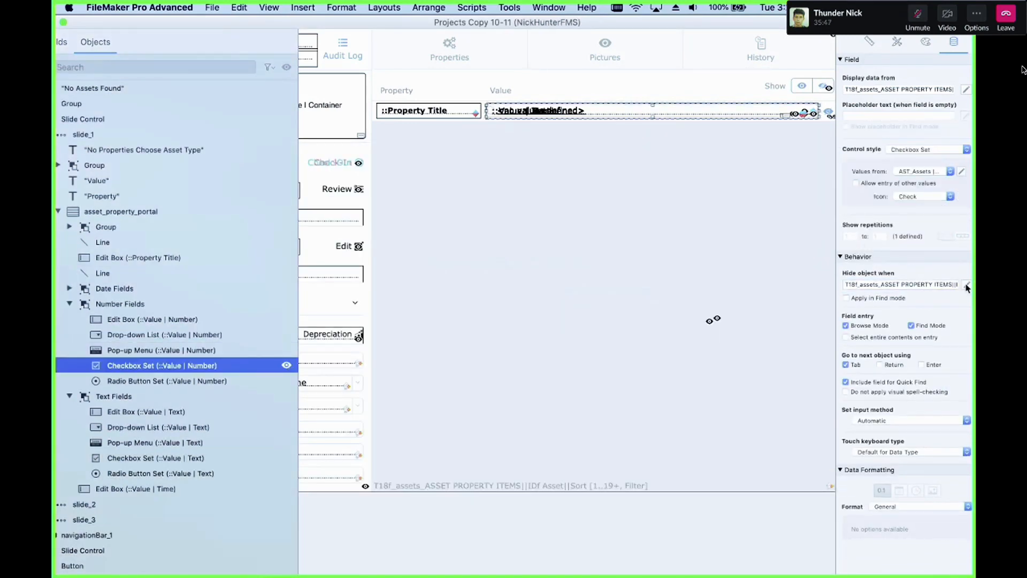
{"action": "left_click", "coordinate": [966, 285]}
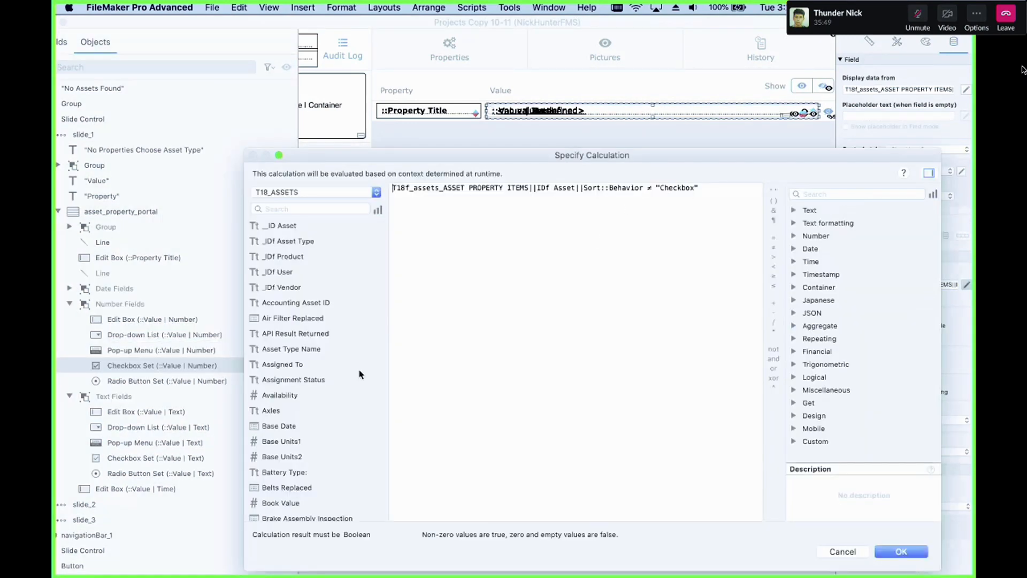
{"action": "key", "text": "Escape"}
Step: Select the Number Fields and Text Fields groups together and compare them with the Number edit box
{"action": "left_click", "coordinate": [130, 309]}
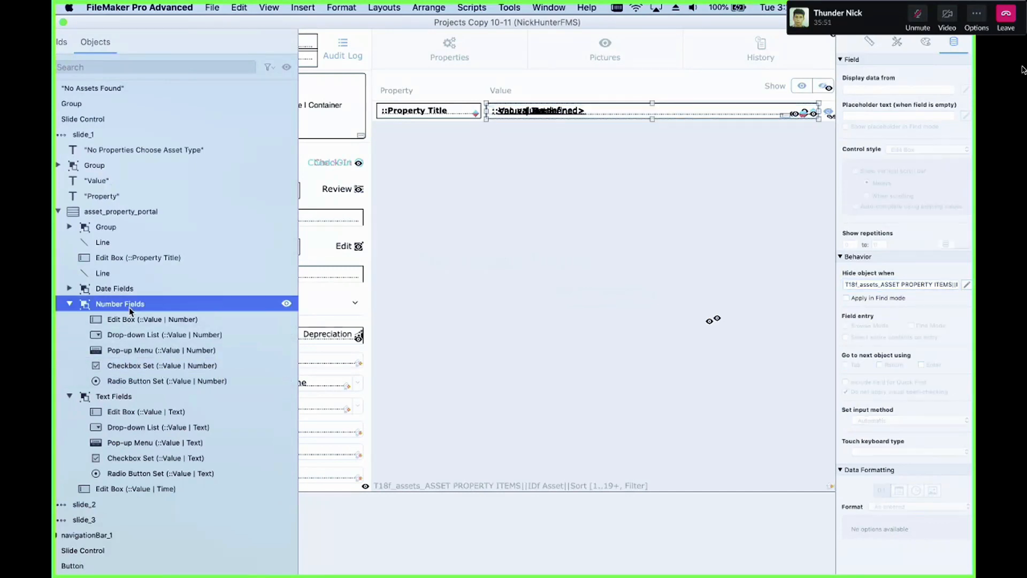
{"action": "left_click", "coordinate": [128, 398], "text": "super"}
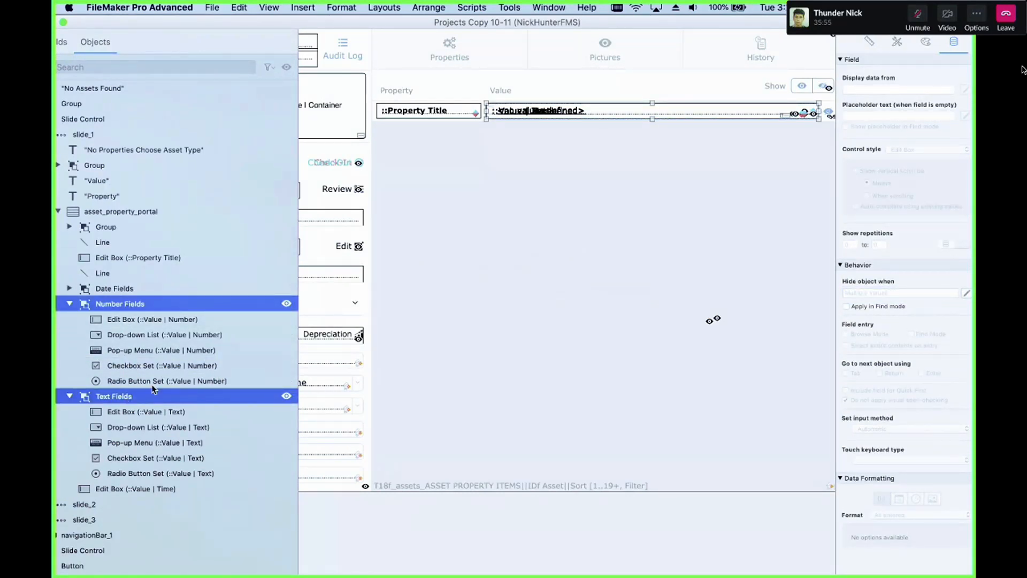
{"action": "left_click", "coordinate": [151, 319]}
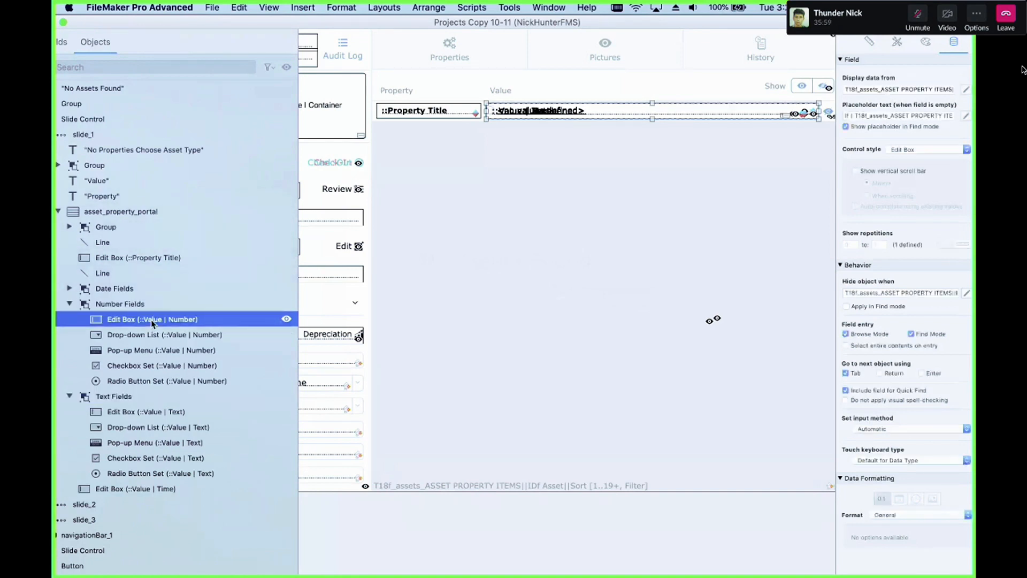
{"action": "left_click", "coordinate": [127, 302]}
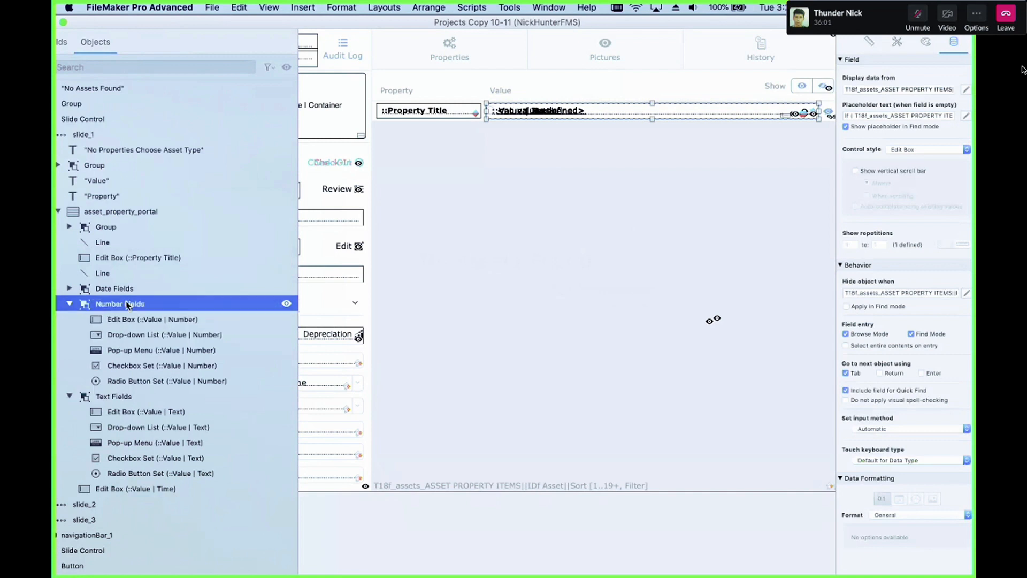
{"action": "left_click", "coordinate": [130, 399], "text": "shift"}
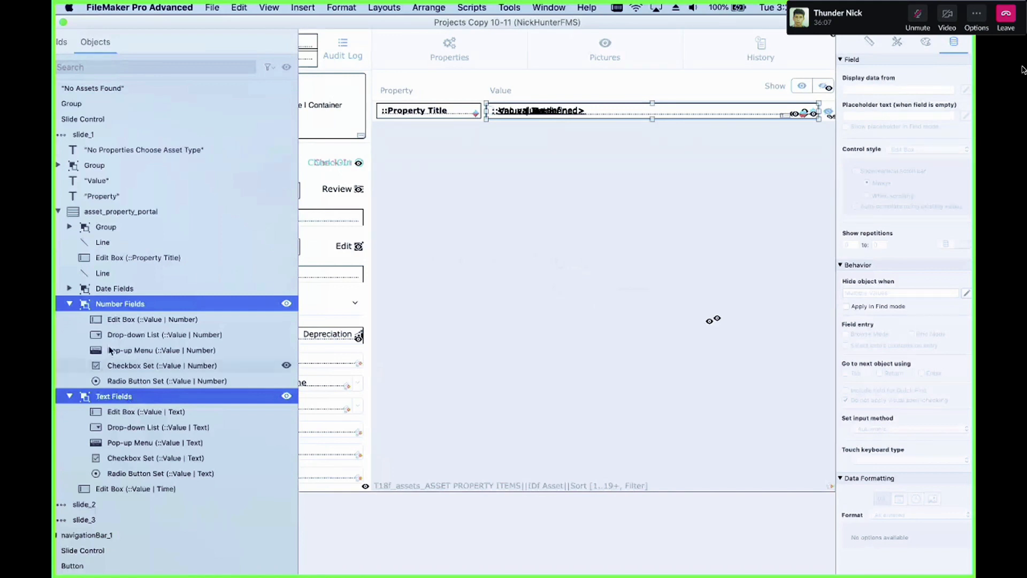
Step: Expand the Date Fields group and inspect the Number and Text field groups and their edit boxes
{"action": "left_click", "coordinate": [82, 290]}
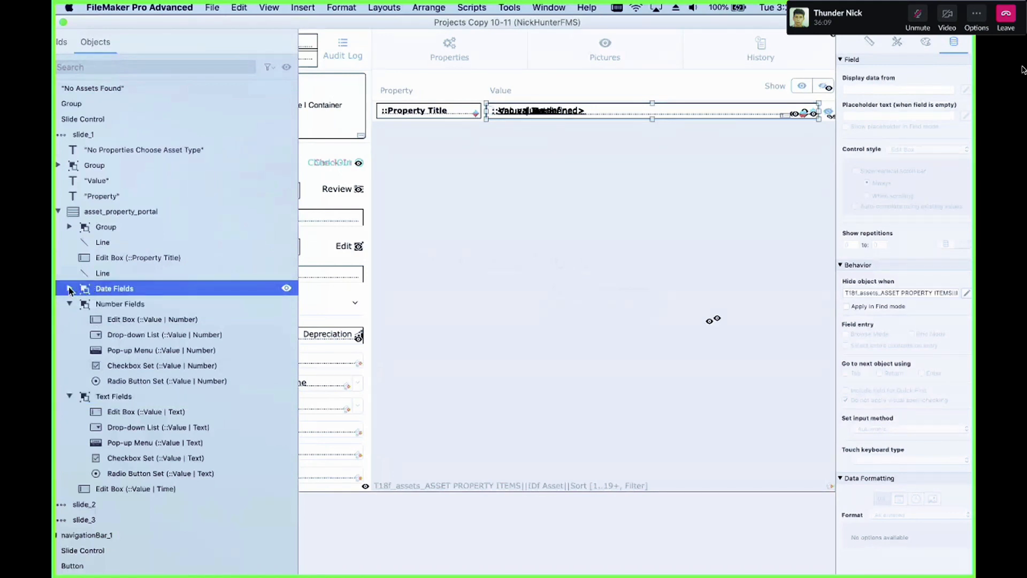
{"action": "left_click", "coordinate": [70, 289]}
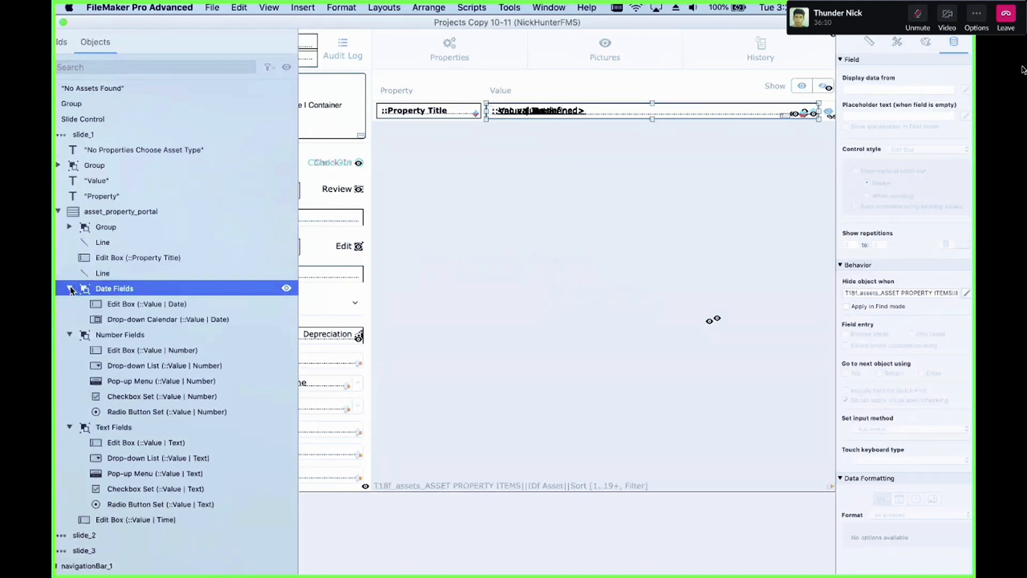
{"action": "left_click", "coordinate": [116, 336]}
{"action": "left_click", "coordinate": [120, 428]}
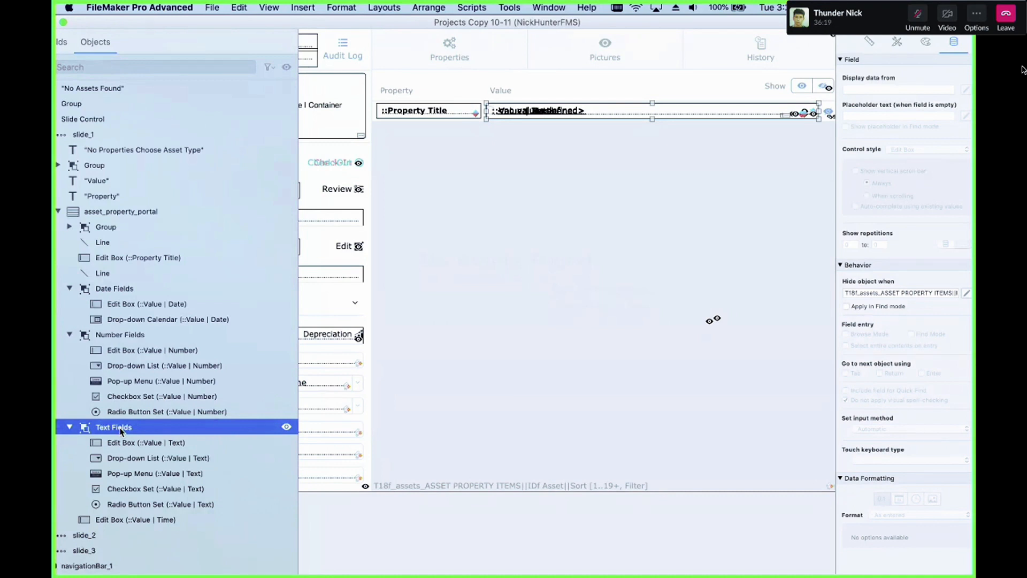
{"action": "left_click", "coordinate": [131, 443]}
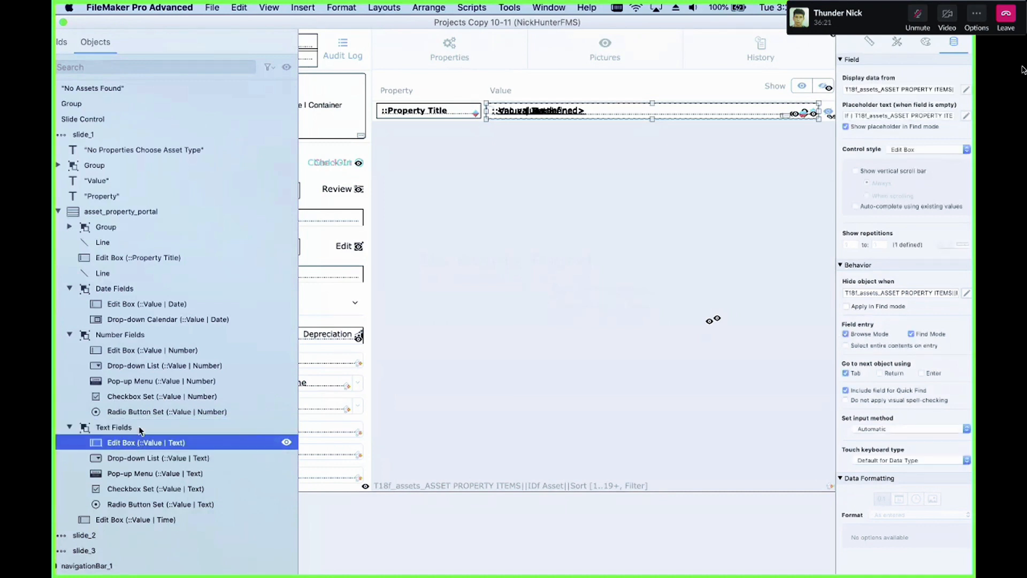
{"action": "left_click", "coordinate": [133, 352]}
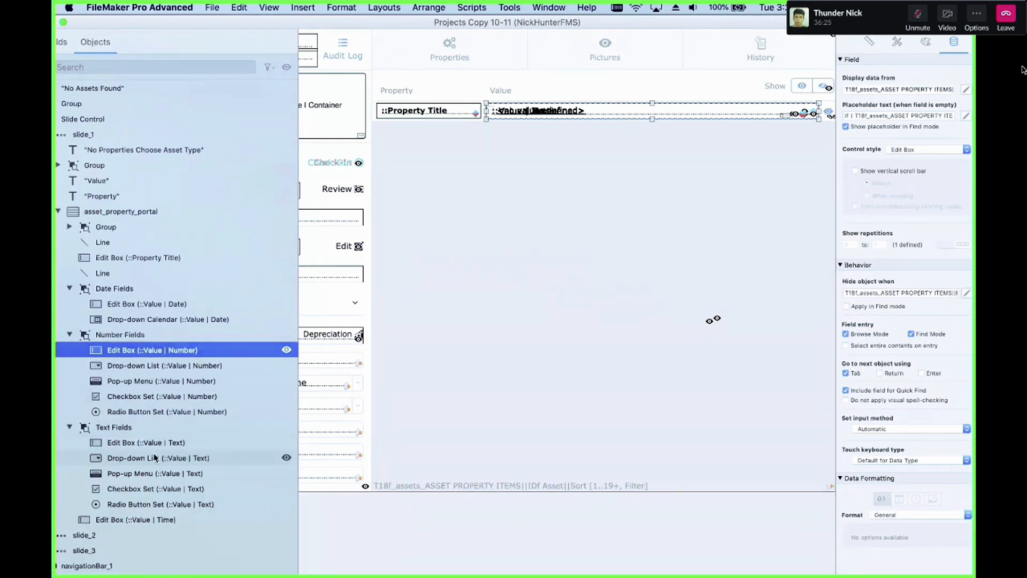
{"action": "left_click", "coordinate": [134, 335]}
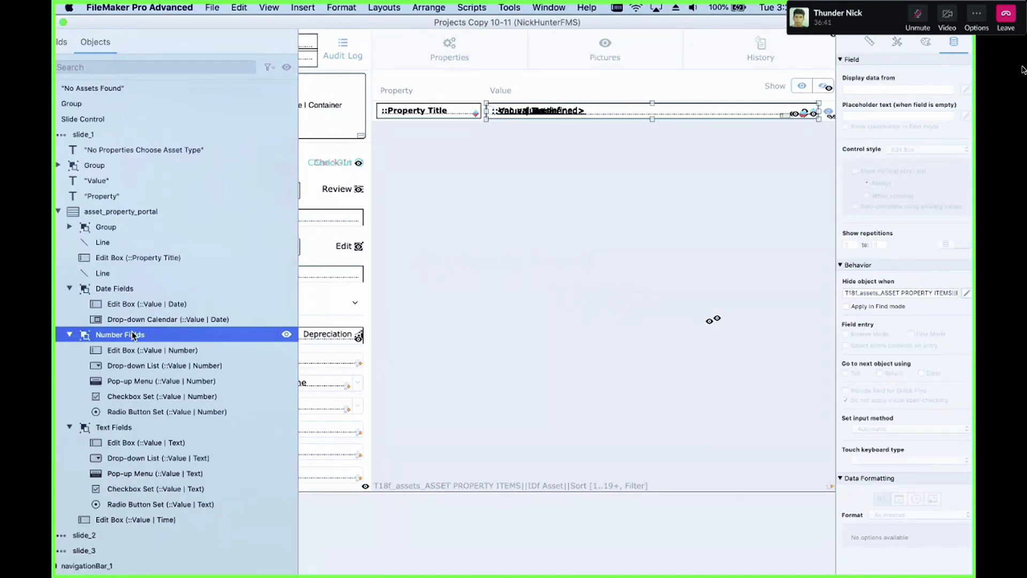
{"action": "left_click", "coordinate": [150, 352]}
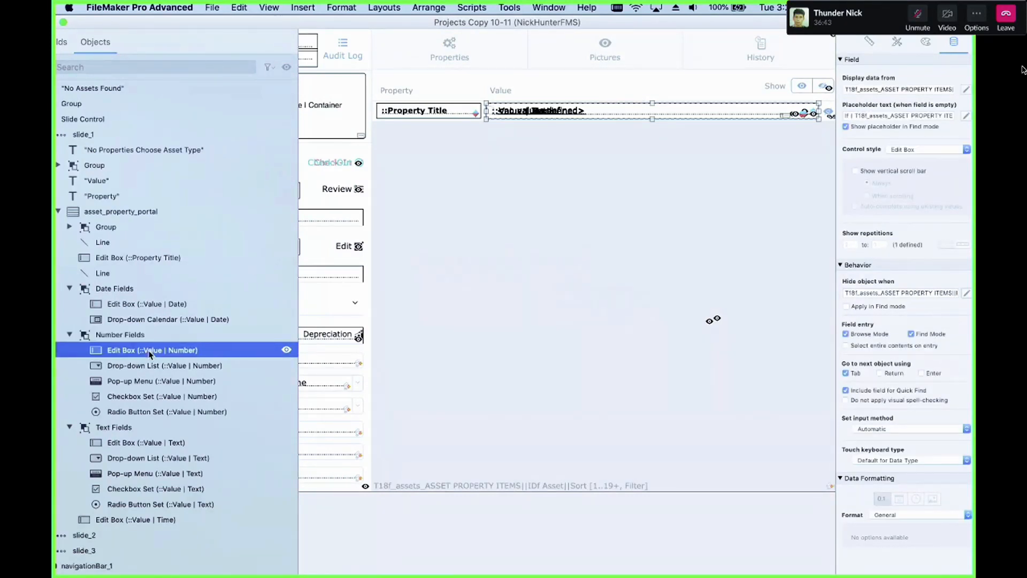
Step: Try adding a Field Type ≠ "Number" condition line to the Number edit box's hide object calculation, then delete it
{"action": "left_click", "coordinate": [967, 294]}
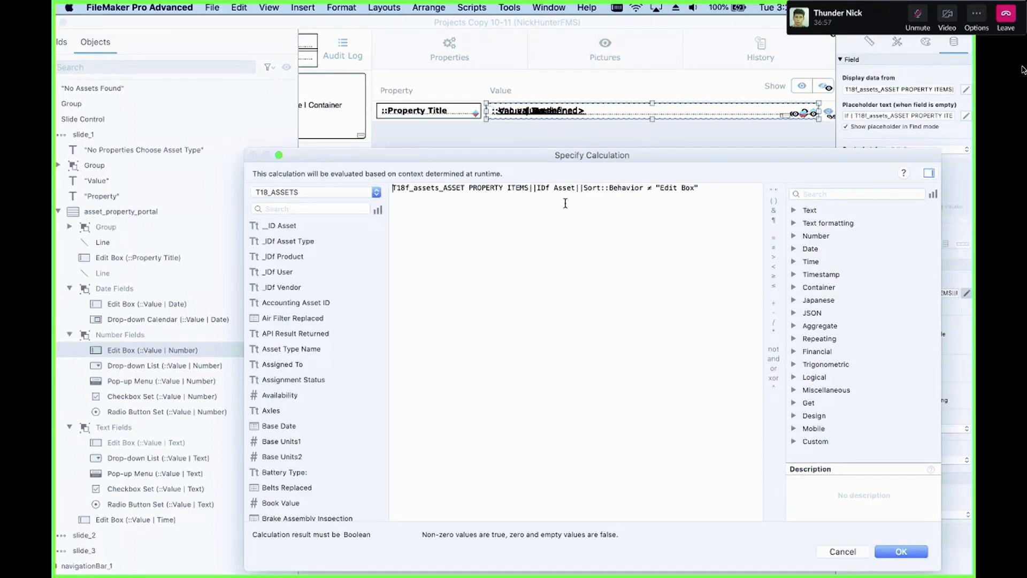
{"action": "key", "text": "Return"}
{"action": "key", "text": "Up"}
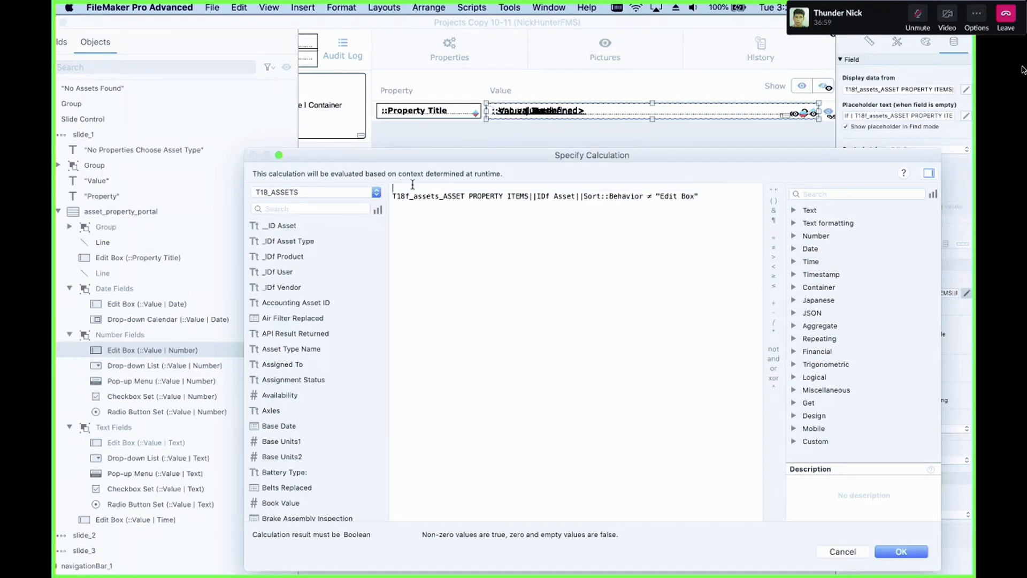
{"action": "type", "text": "T18f_assets_ASSET PROPERTY ITEMS||IDf Asset||Sort::"}
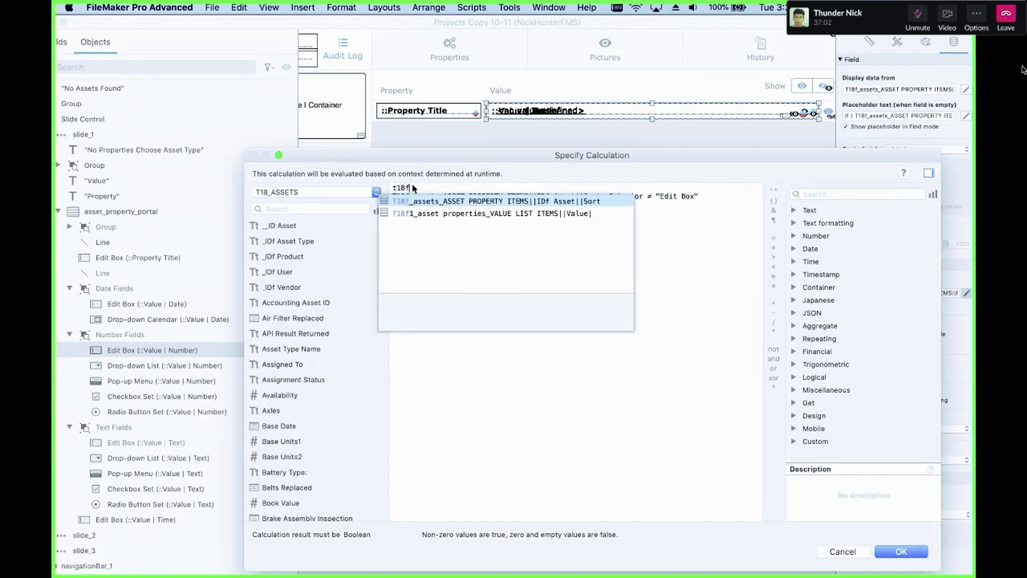
{"action": "type", "text": "ty"}
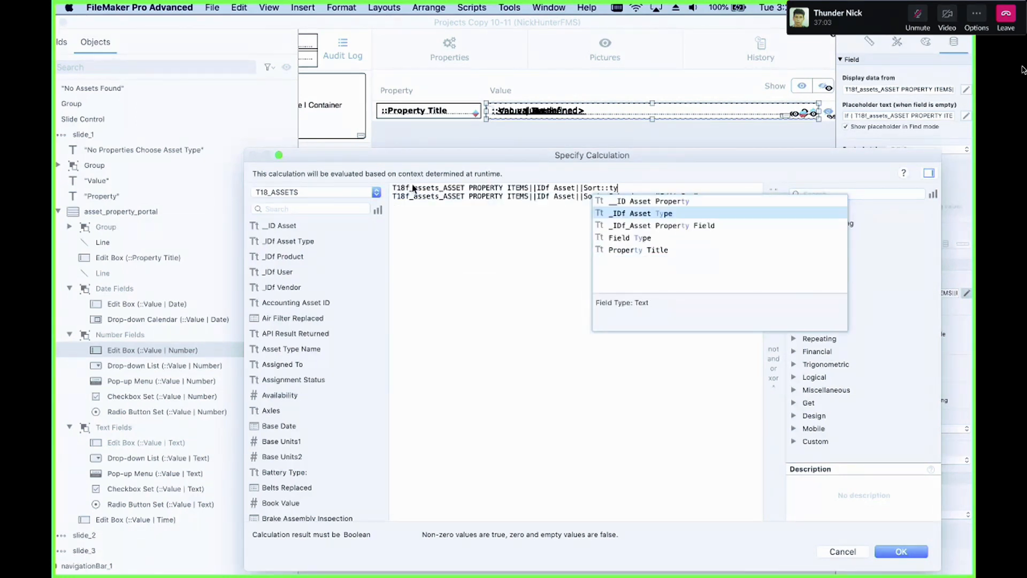
{"action": "key", "text": "Down"}
{"action": "key", "text": "Down"}
{"action": "key", "text": "Return"}
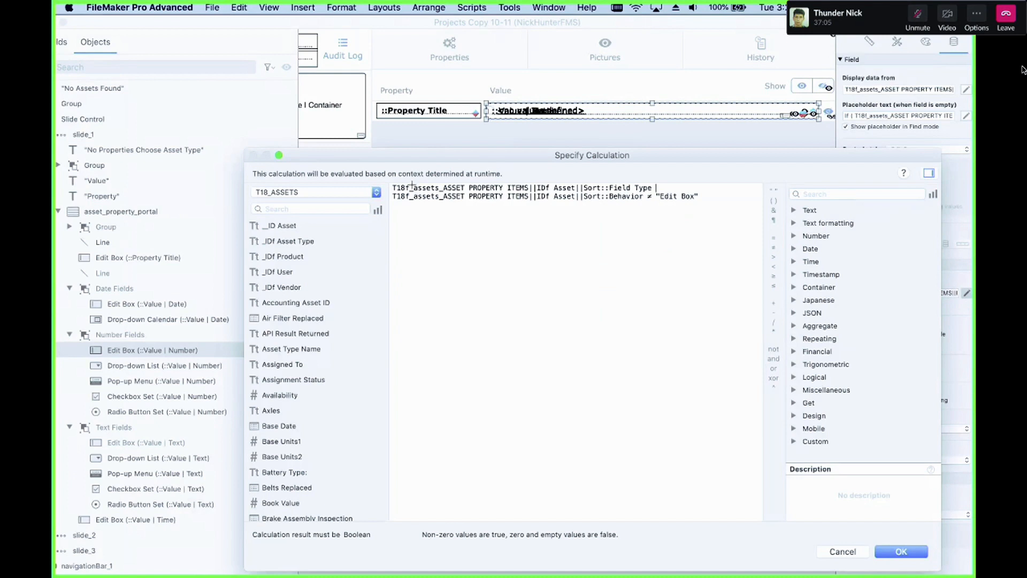
{"action": "type", "text": "≠ \"Number\" and"}
{"action": "left_click_drag", "start_coordinate": [733, 187], "coordinate": [533, 168]}
{"action": "key", "text": "BackSpace"}
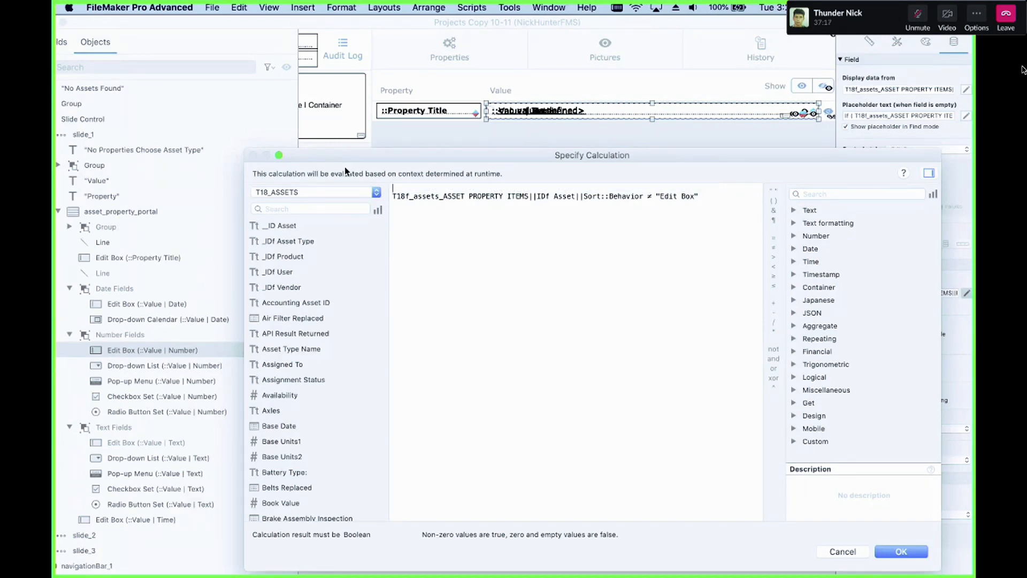
{"action": "key", "text": "Return"}
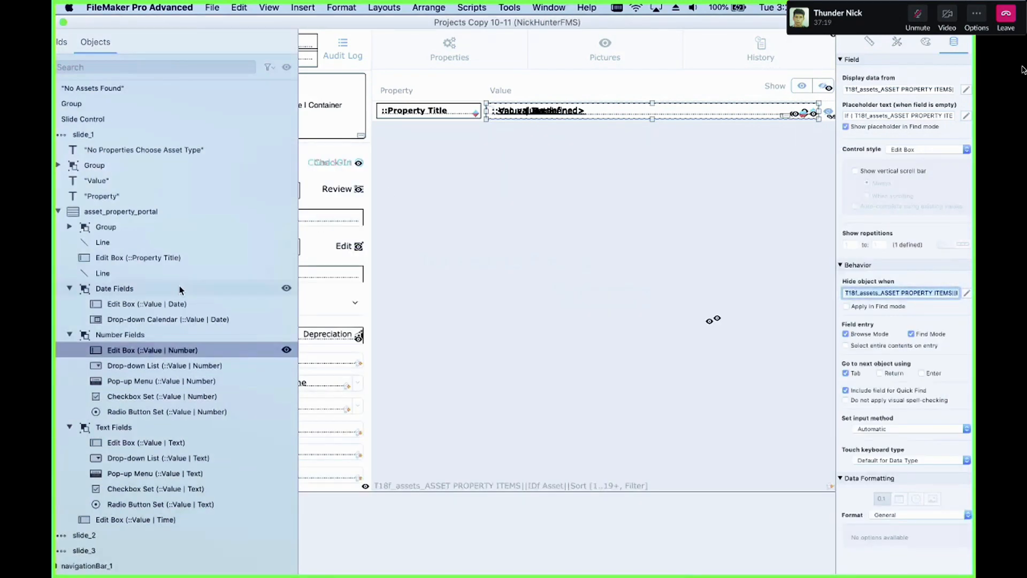
Step: Reselect the Number Fields group and its edit box in the object list
{"action": "left_click", "coordinate": [118, 337]}
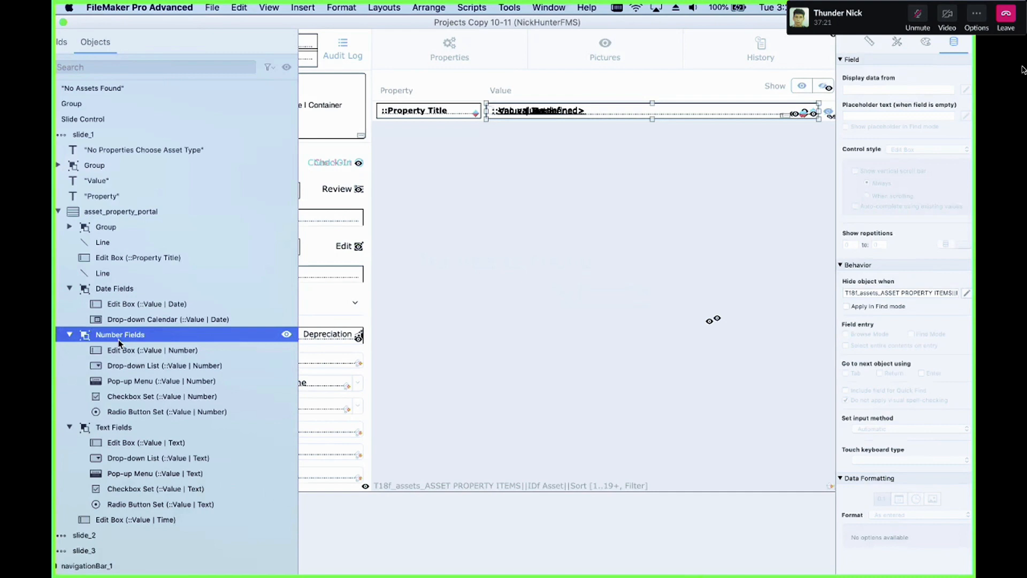
{"action": "left_click", "coordinate": [145, 353]}
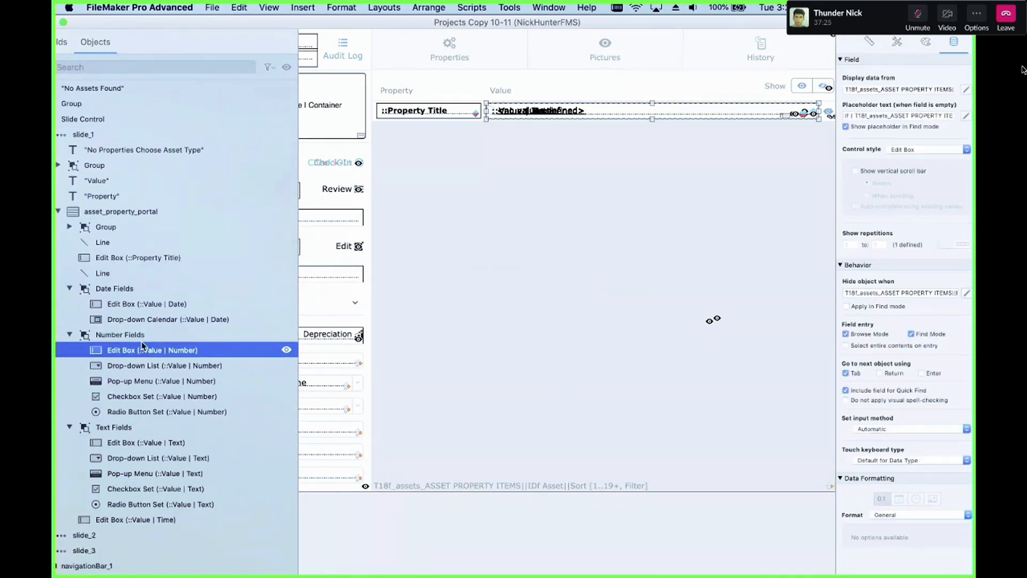
{"action": "left_click", "coordinate": [146, 336]}
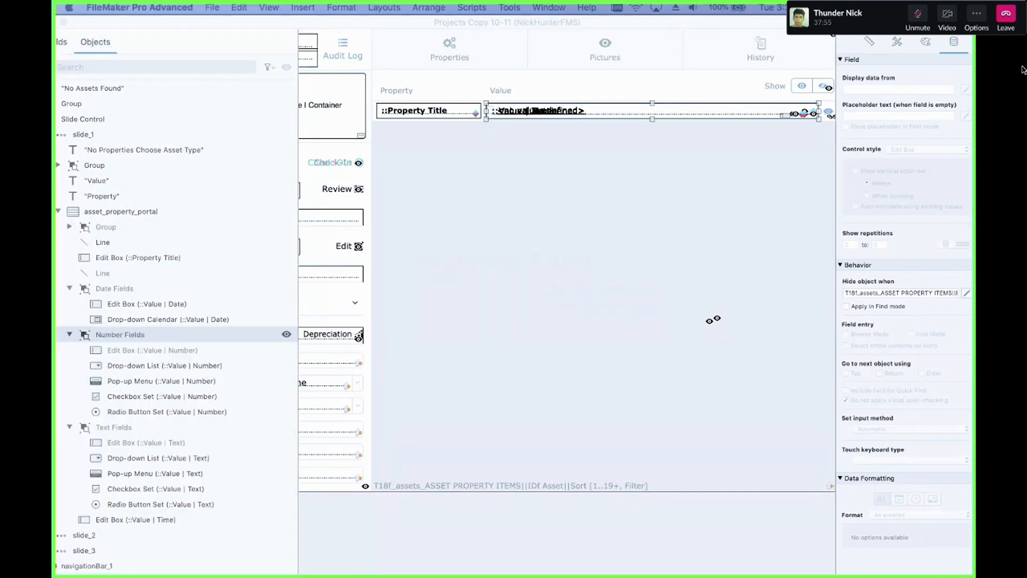
{"action": "left_click", "coordinate": [918, 15]}
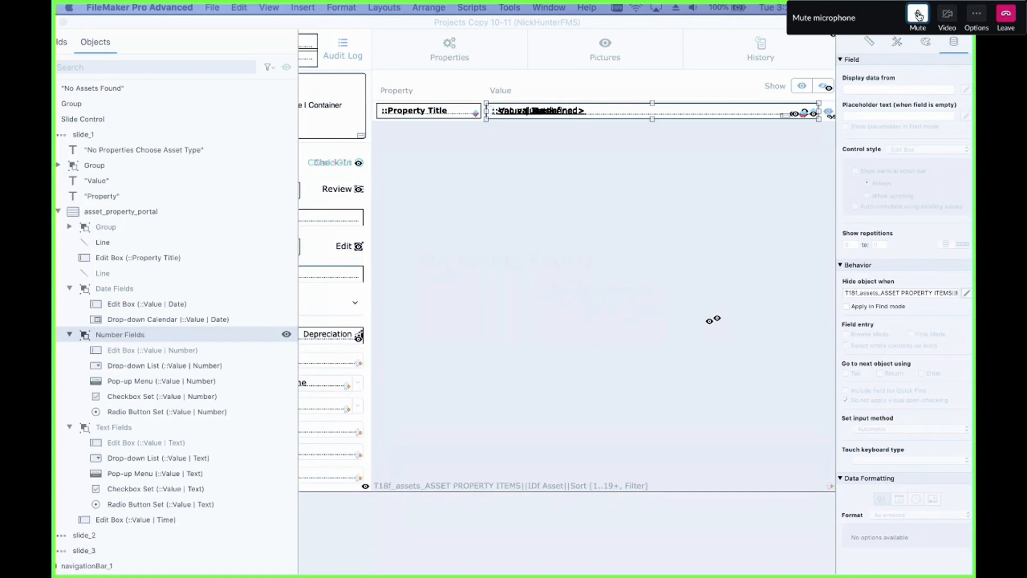
{"action": "left_click", "coordinate": [918, 15]}
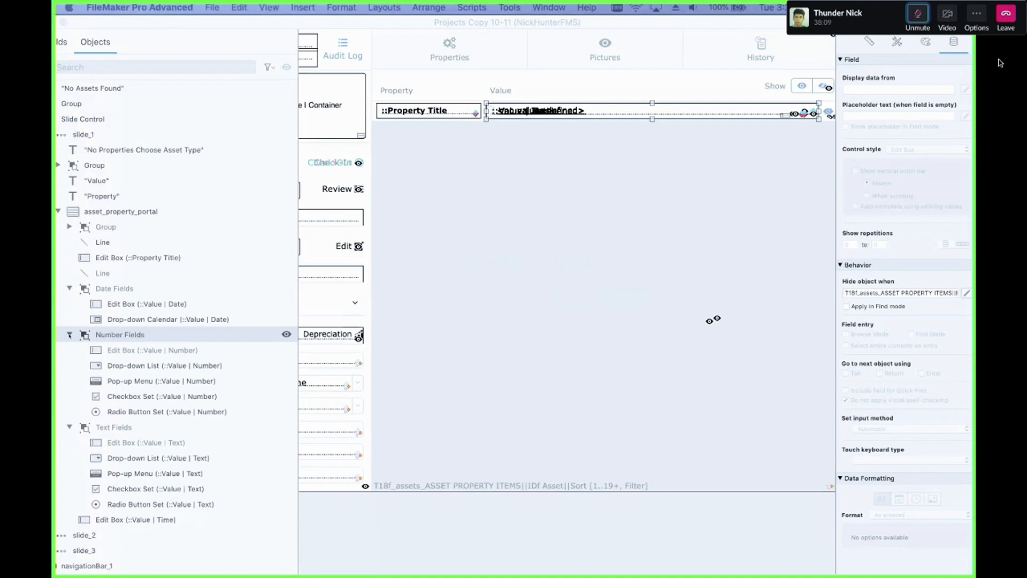
Step: Collapse the Number Fields, Text Fields and Date Fields groups in the portal's object list
{"action": "left_click", "coordinate": [69, 334]}
{"action": "left_click", "coordinate": [70, 350]}
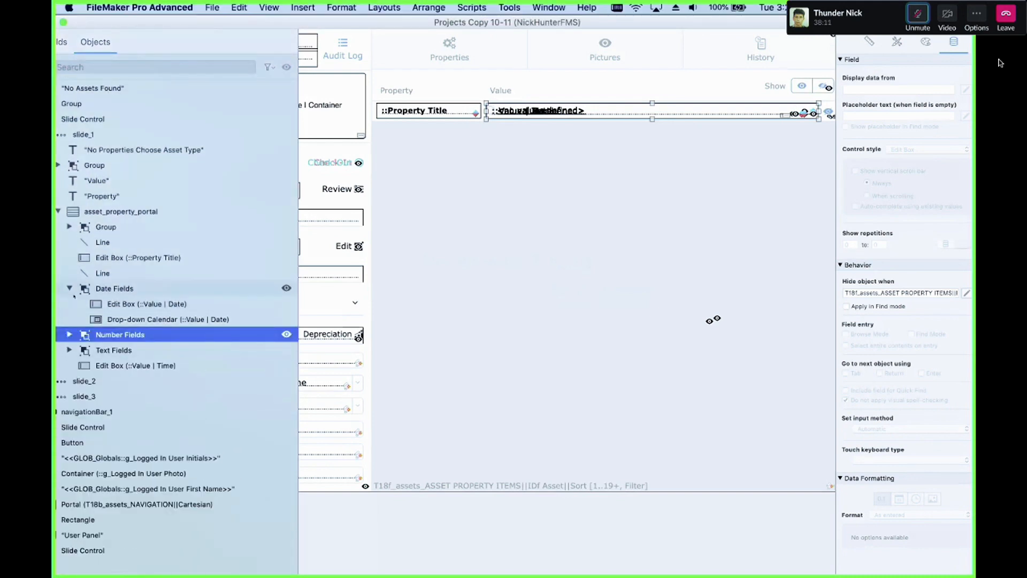
{"action": "left_click", "coordinate": [70, 290]}
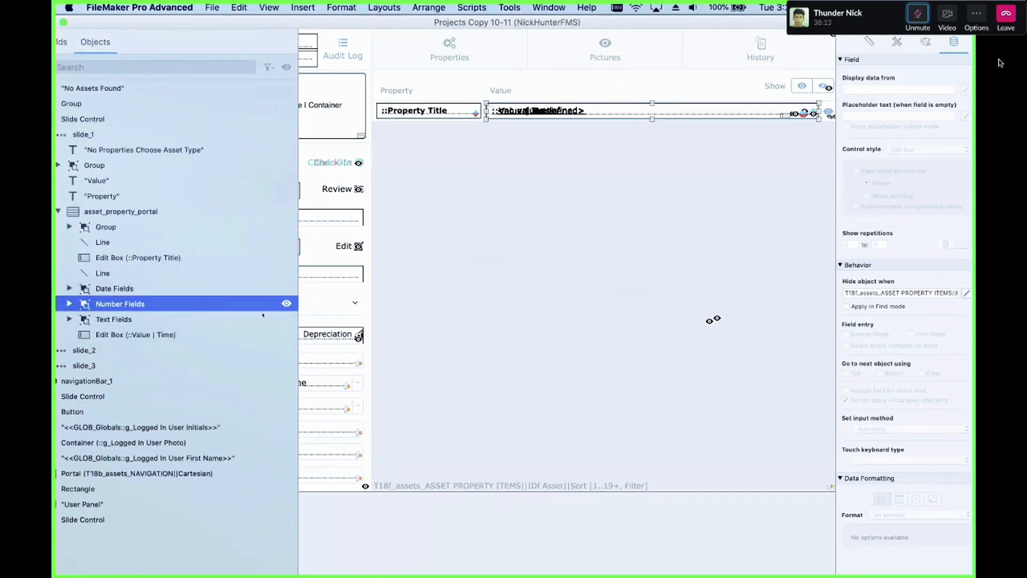
Step: Hide the Date Fields group, Number Fields group and Value | Time edit box in the portal, then select the Text Fields group
{"action": "left_click", "coordinate": [286, 288]}
{"action": "left_click", "coordinate": [287, 304]}
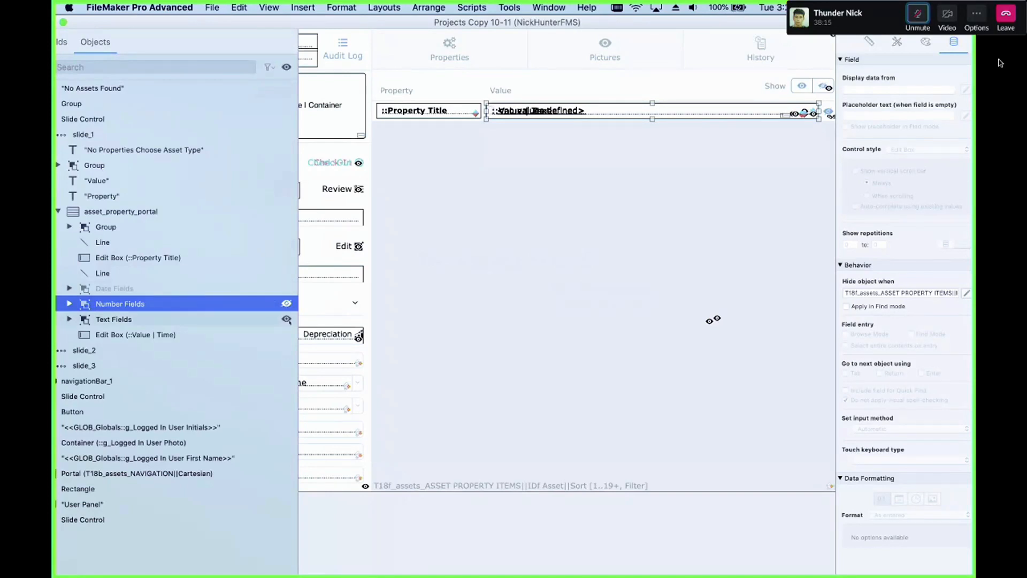
{"action": "left_click", "coordinate": [286, 334]}
{"action": "left_click", "coordinate": [248, 323]}
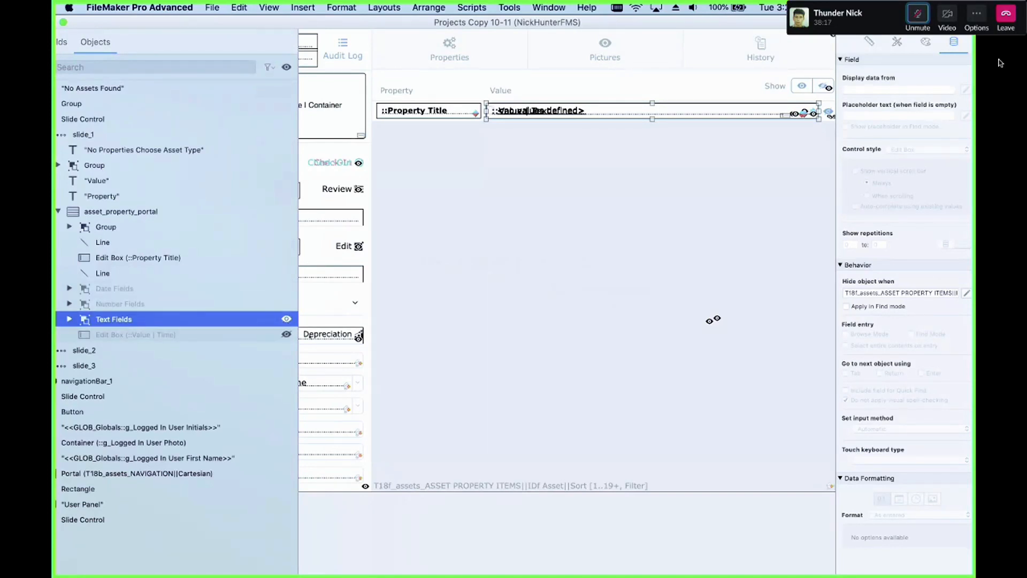
Step: Duplicate the Text Fields group by dragging a copy just below the portal's first row
{"action": "left_click", "coordinate": [555, 112]}
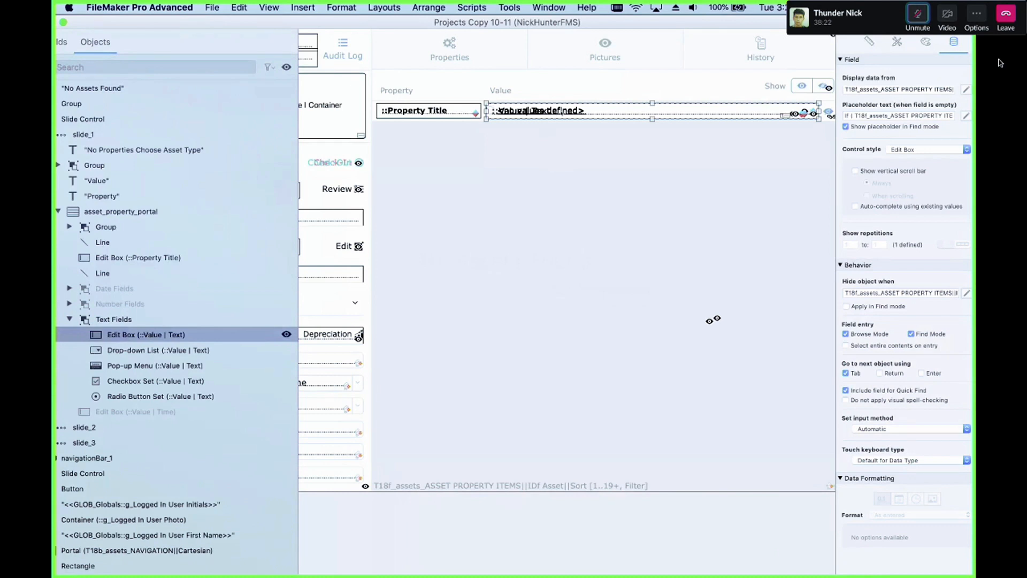
{"action": "left_click", "coordinate": [553, 113]}
{"action": "left_click_drag", "start_coordinate": [553, 113], "coordinate": [534, 166]}
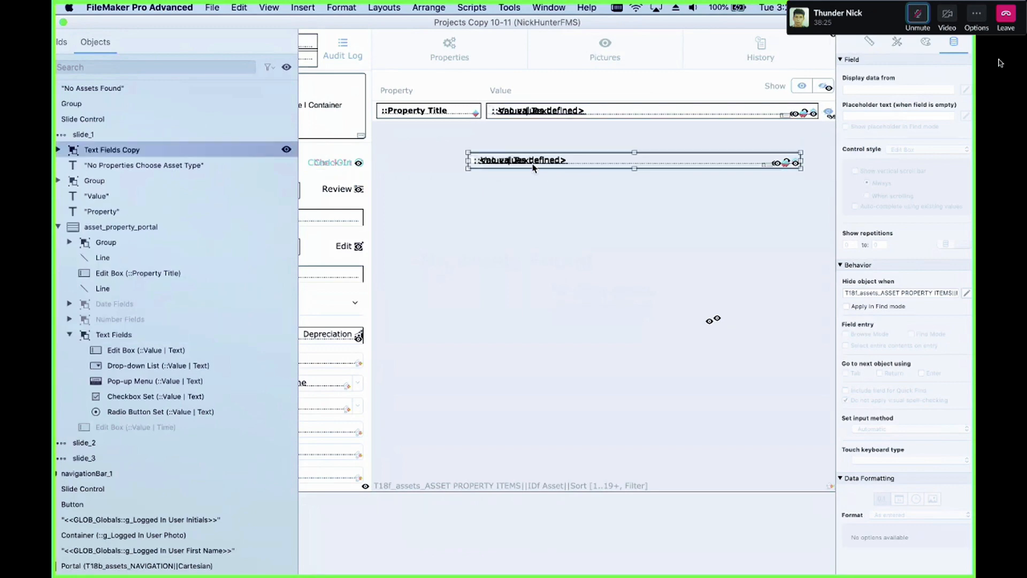
Step: Ungroup the copied Text Fields group, accepting the deletion of its visibility calculations
{"action": "key", "text": "super+shift+a"}
{"action": "left_click", "coordinate": [587, 221]}
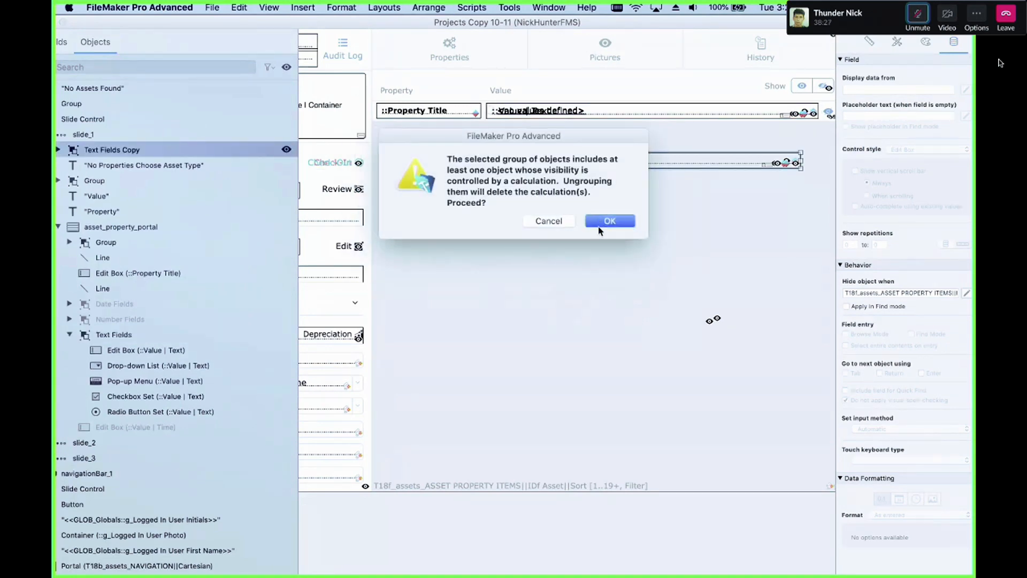
{"action": "left_click", "coordinate": [582, 222]}
Step: Spread the ungrouped text field controls apart so they no longer overlap
{"action": "left_click_drag", "start_coordinate": [569, 160], "coordinate": [458, 134]}
{"action": "left_click", "coordinate": [495, 162]}
{"action": "left_click_drag", "start_coordinate": [495, 162], "coordinate": [472, 157]}
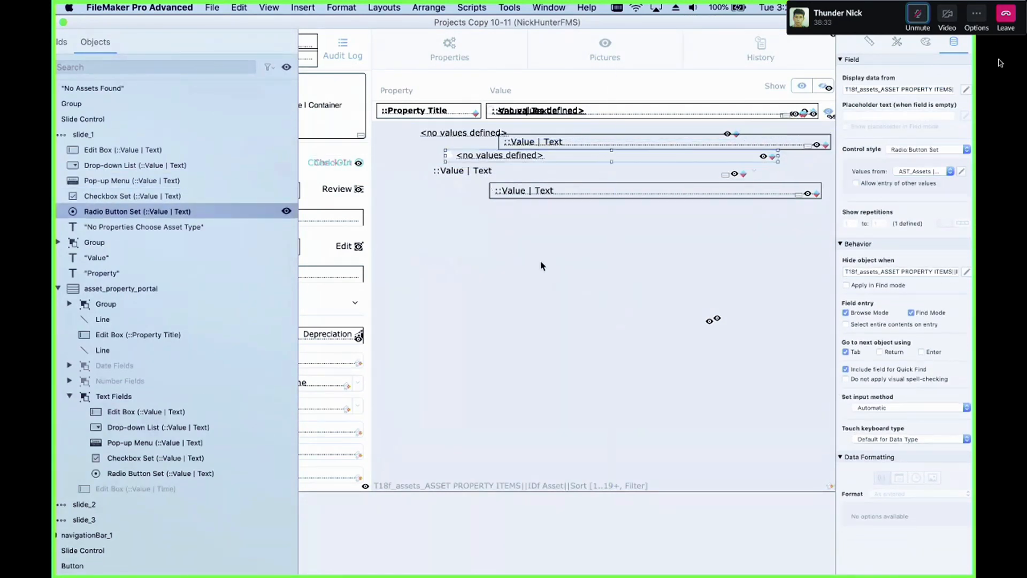
Step: Hide the "No Assets Found" and "No Properties Choose Asset Type" text objects in the object list
{"action": "left_click", "coordinate": [459, 256]}
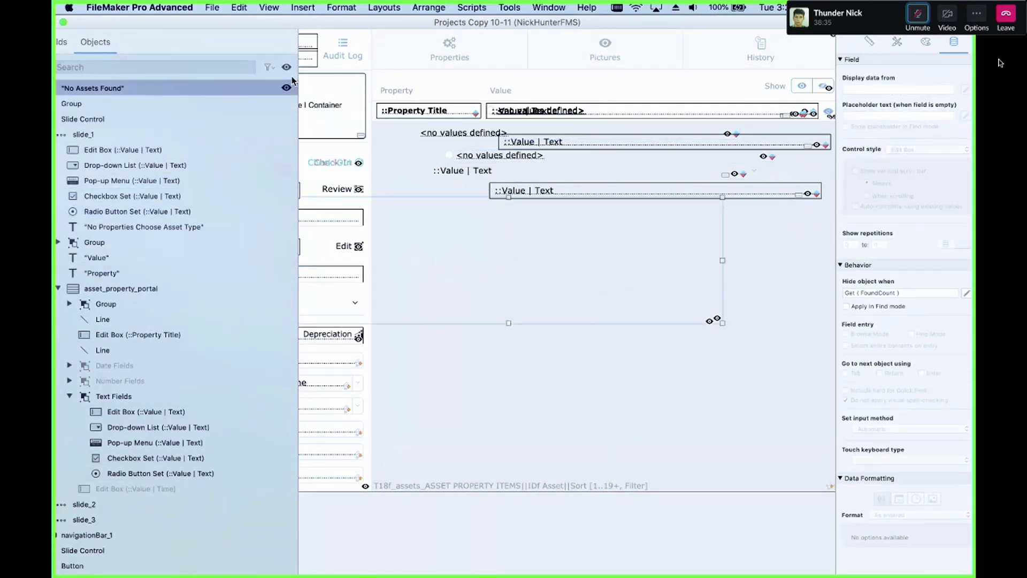
{"action": "left_click", "coordinate": [639, 307]}
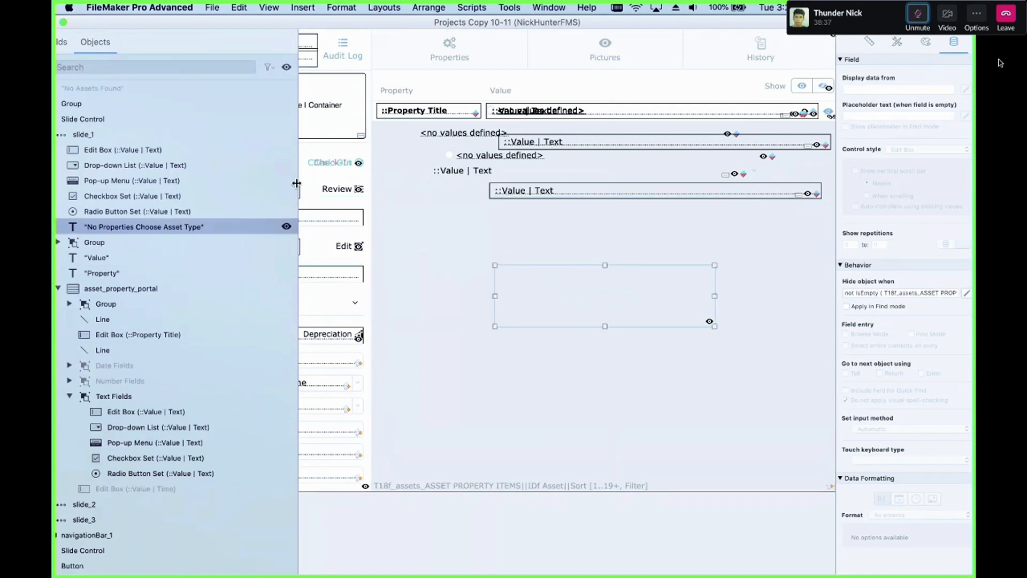
{"action": "left_click", "coordinate": [287, 227]}
{"action": "left_click", "coordinate": [590, 279]}
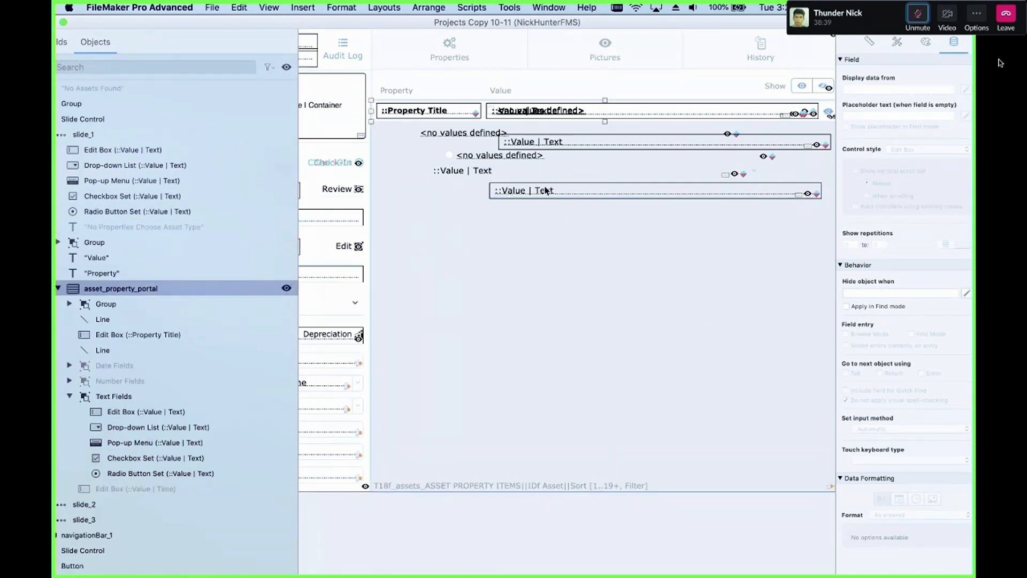
Step: Rearrange the separated edit box, drop-down, pop-up, checkbox and radio button controls into a vertical stack
{"action": "left_click_drag", "start_coordinate": [554, 193], "coordinate": [536, 241]}
{"action": "left_click_drag", "start_coordinate": [476, 170], "coordinate": [501, 186]}
{"action": "left_click", "coordinate": [523, 144]}
{"action": "mouse_move", "coordinate": [523, 154]}
{"action": "left_mouse_down"}
{"action": "mouse_move", "coordinate": [481, 167]}
{"action": "mouse_move", "coordinate": [509, 137]}
{"action": "mouse_move", "coordinate": [523, 141]}
{"action": "left_mouse_up"}
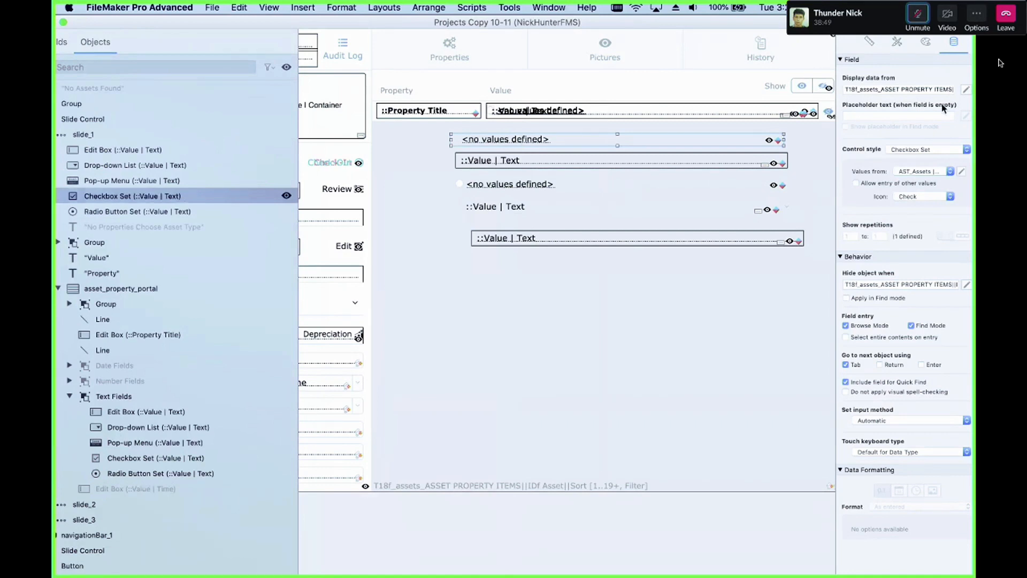
Step: Select each separated text control in turn to inspect its control style and value list settings
{"action": "left_click", "coordinate": [675, 160]}
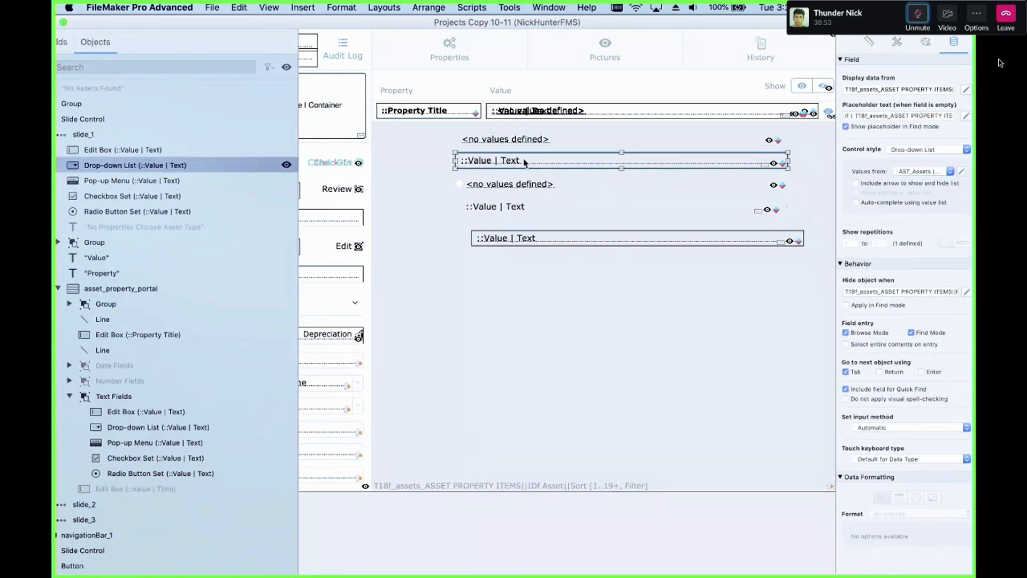
{"action": "left_click", "coordinate": [604, 193]}
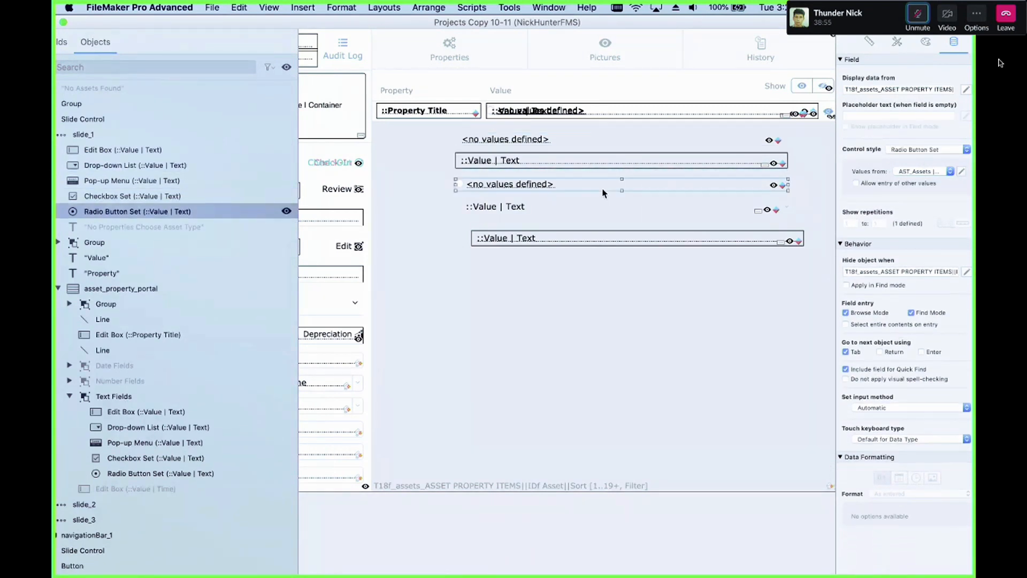
{"action": "left_click", "coordinate": [561, 206]}
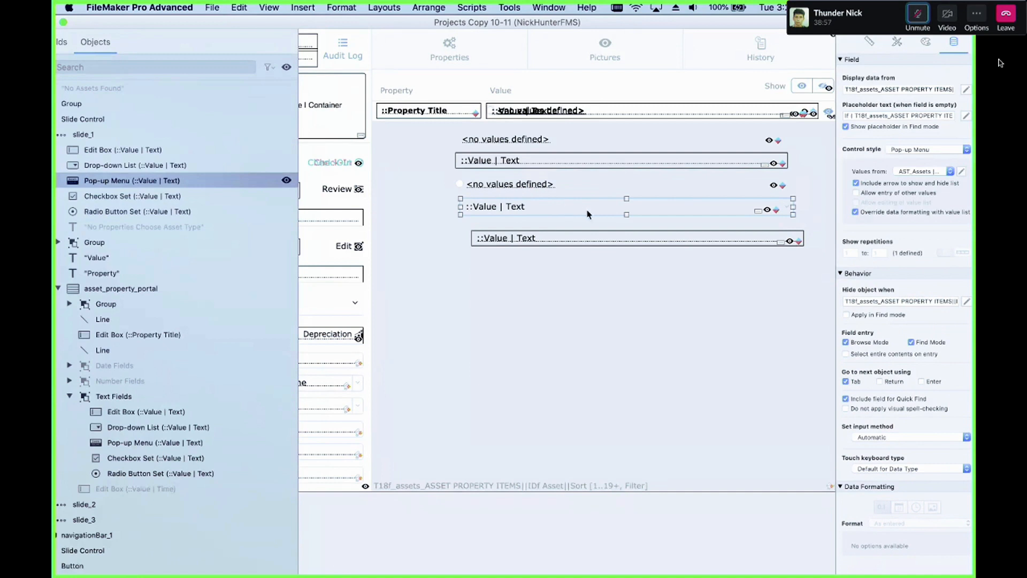
{"action": "left_click", "coordinate": [521, 238]}
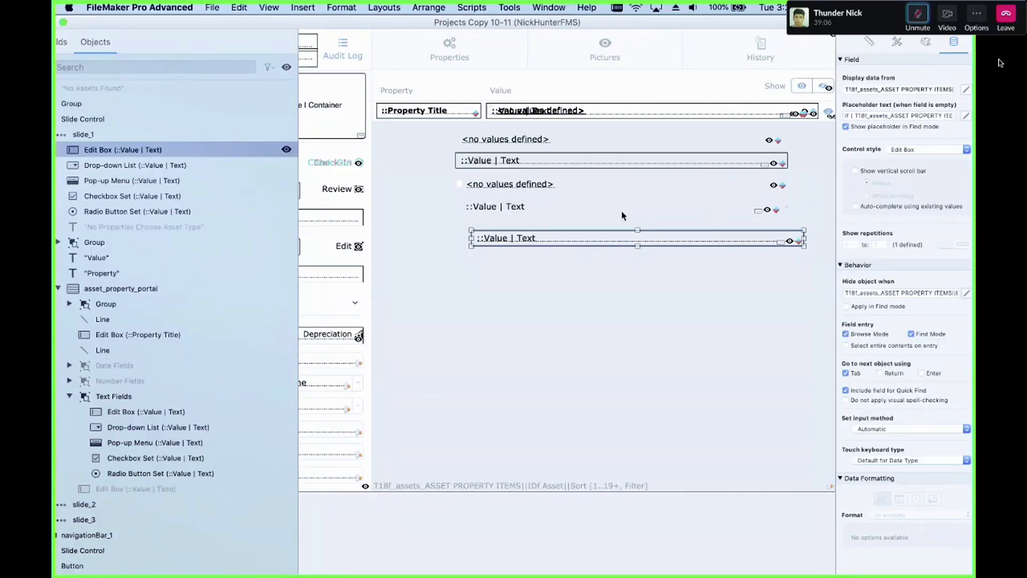
{"action": "left_click", "coordinate": [488, 209]}
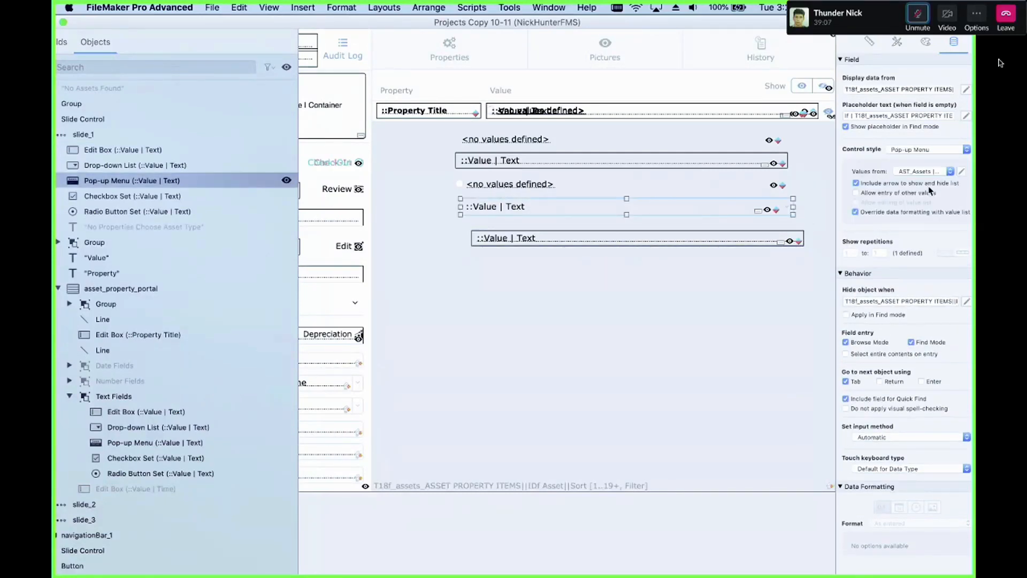
Step: Open the value lists manager to review the AST_Assets | Asset Property Values list, then close it and select the Property Title field
{"action": "left_click", "coordinate": [961, 171]}
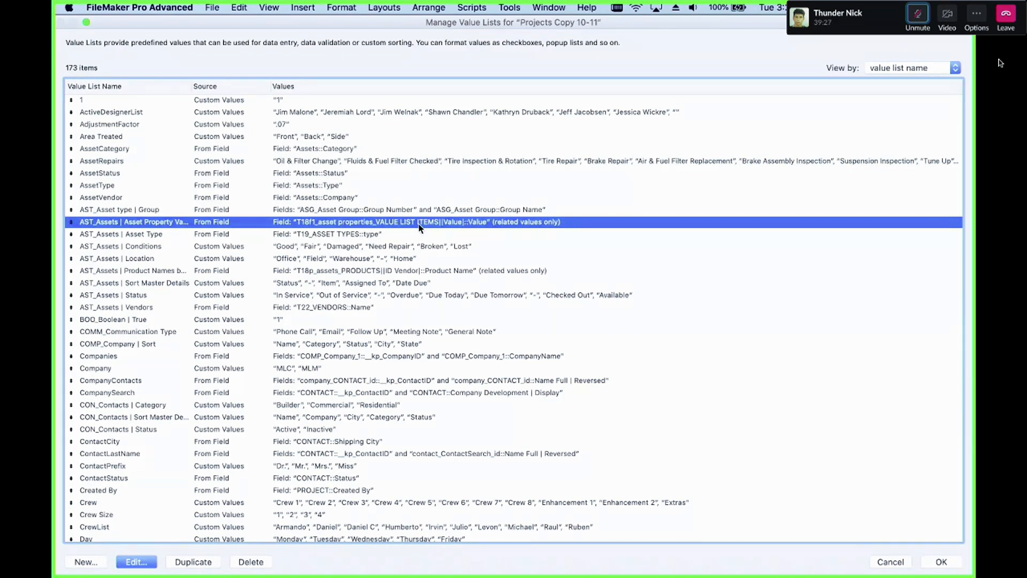
{"action": "key", "text": "Escape"}
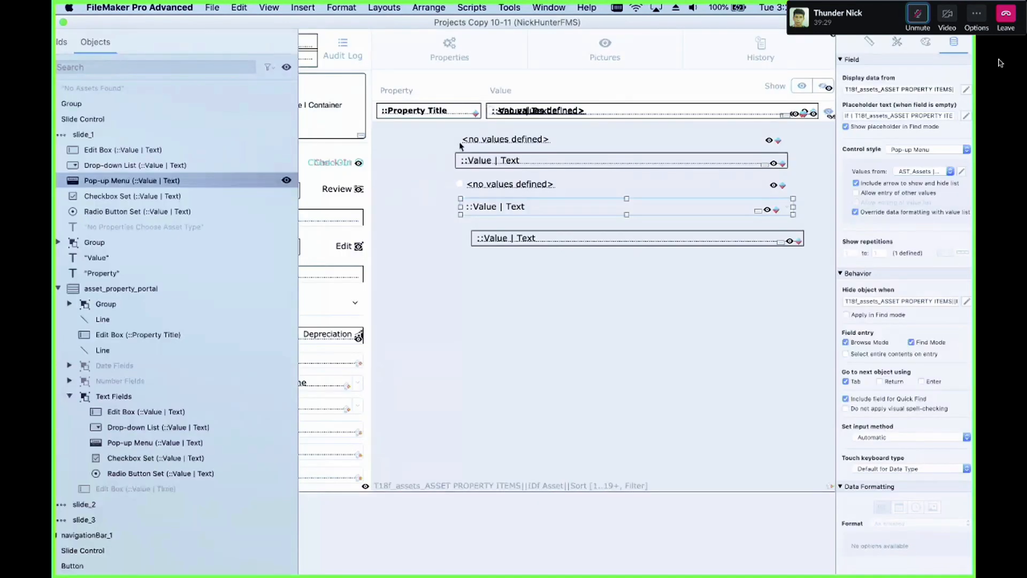
{"action": "left_click", "coordinate": [412, 112]}
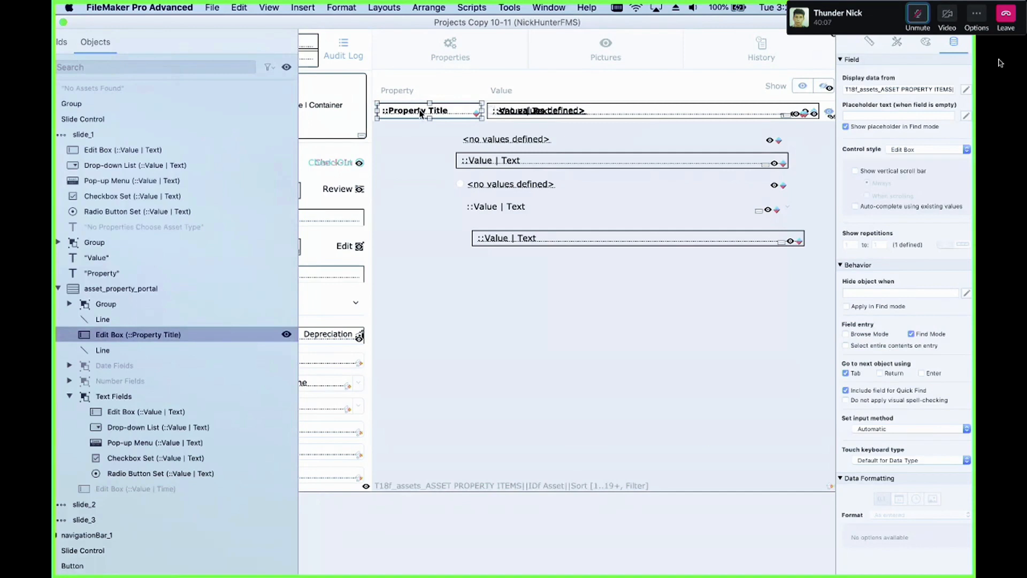
Step: Check which value list is assigned to the pop-up menu, radio button set and drop-down list controls
{"action": "left_click", "coordinate": [644, 242]}
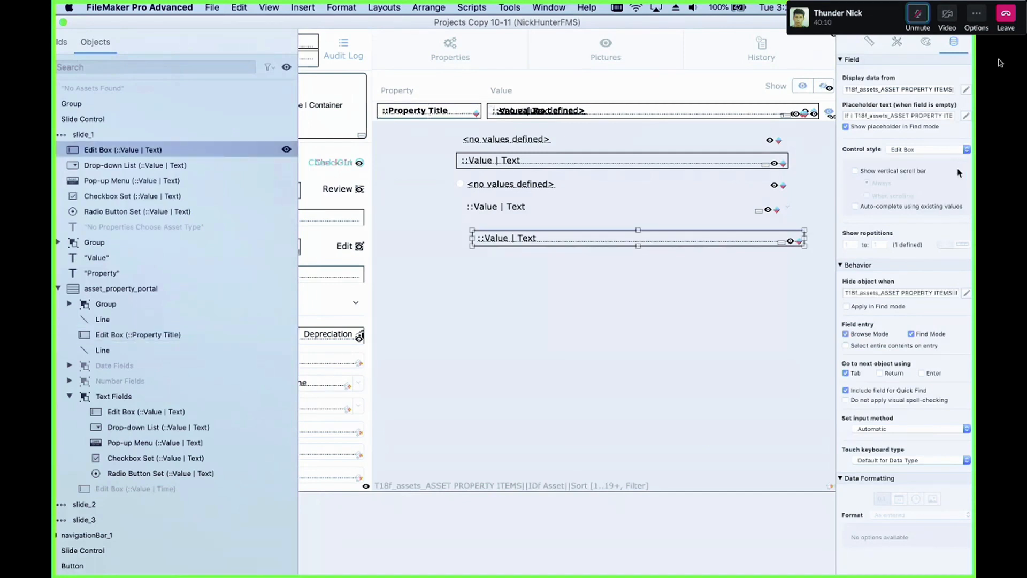
{"action": "left_click", "coordinate": [610, 210]}
{"action": "left_click", "coordinate": [949, 171]}
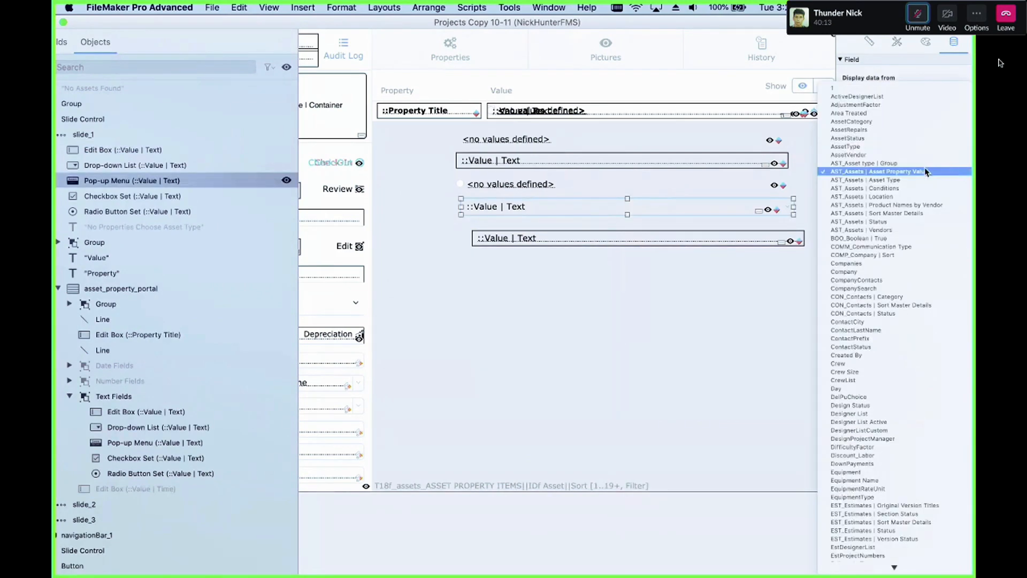
{"action": "left_click", "coordinate": [880, 172]}
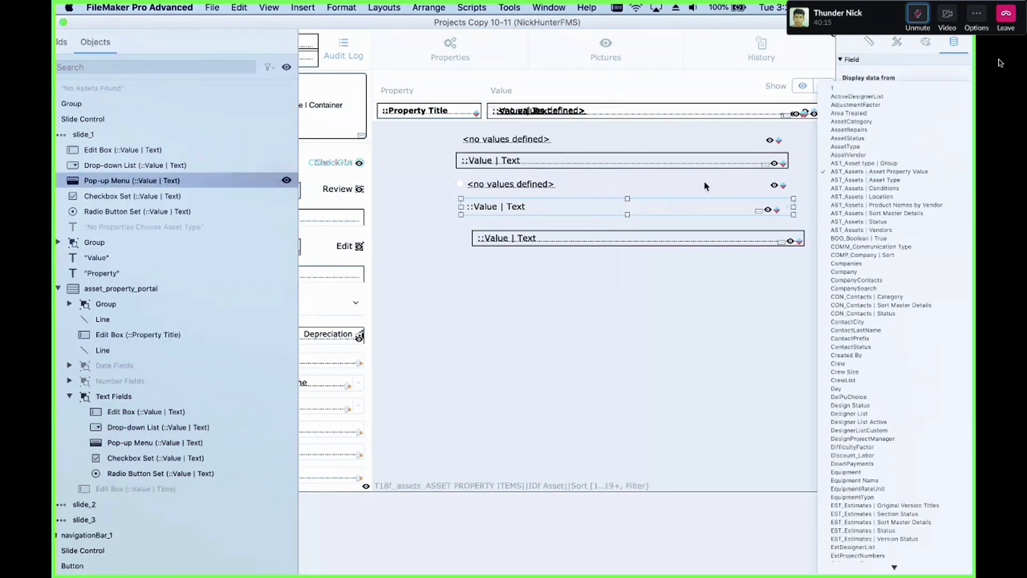
{"action": "left_click", "coordinate": [662, 184]}
{"action": "left_click", "coordinate": [927, 172]}
{"action": "left_click", "coordinate": [602, 163]}
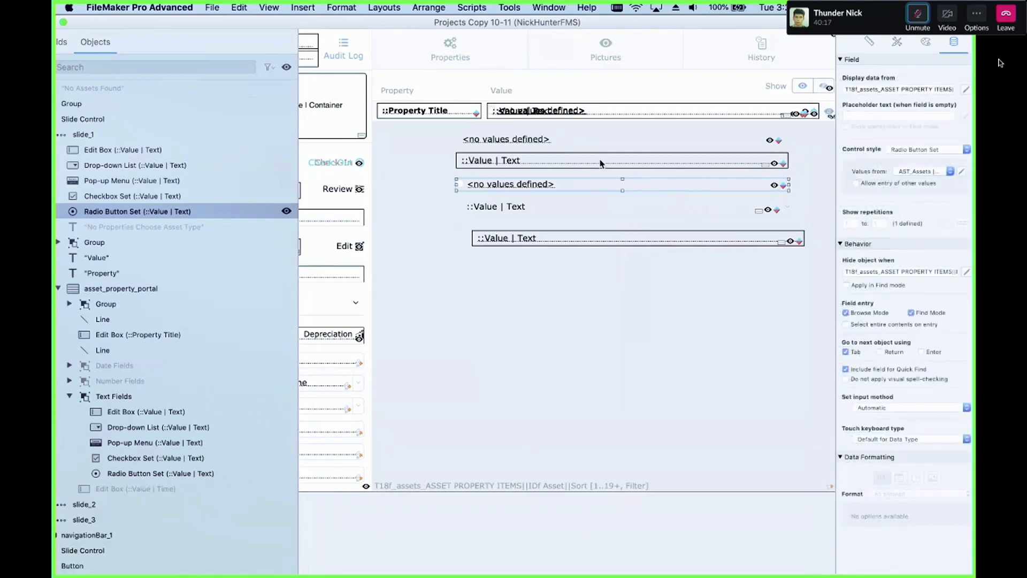
{"action": "left_click", "coordinate": [601, 162]}
{"action": "left_click", "coordinate": [925, 172]}
{"action": "left_click", "coordinate": [567, 161]}
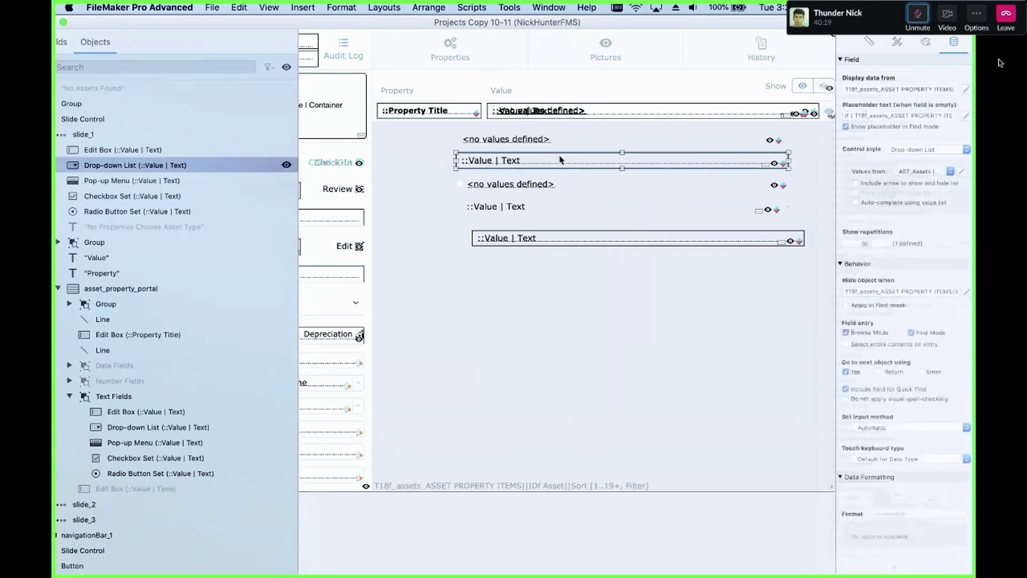
Step: Select the separated text controls together to compare their shared settings, then reselect the checkbox set
{"action": "left_click", "coordinate": [513, 188]}
{"action": "left_click", "coordinate": [518, 208]}
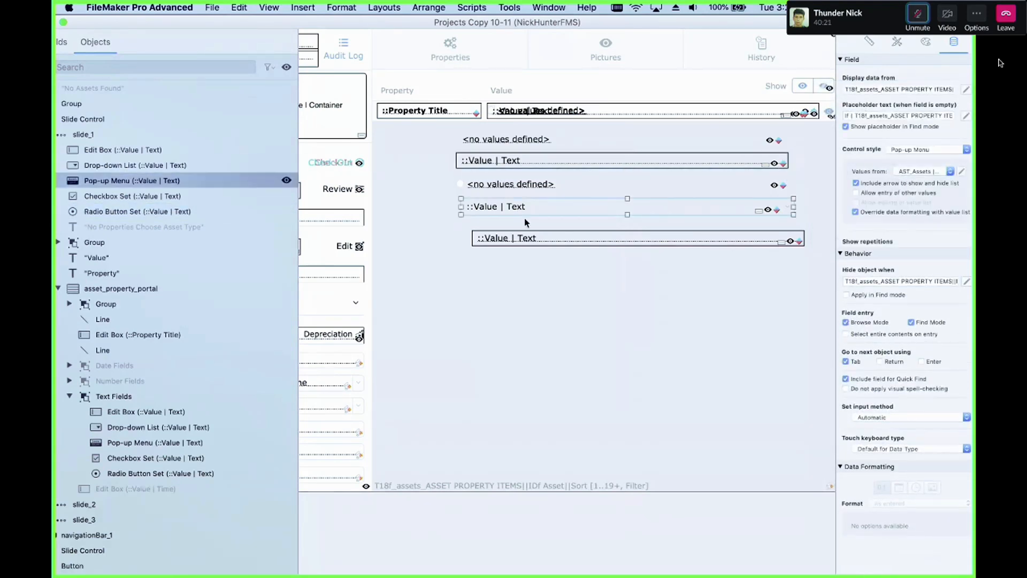
{"action": "left_click", "coordinate": [530, 237]}
{"action": "left_click", "coordinate": [525, 211], "text": "shift"}
{"action": "left_click", "coordinate": [519, 184], "text": "shift"}
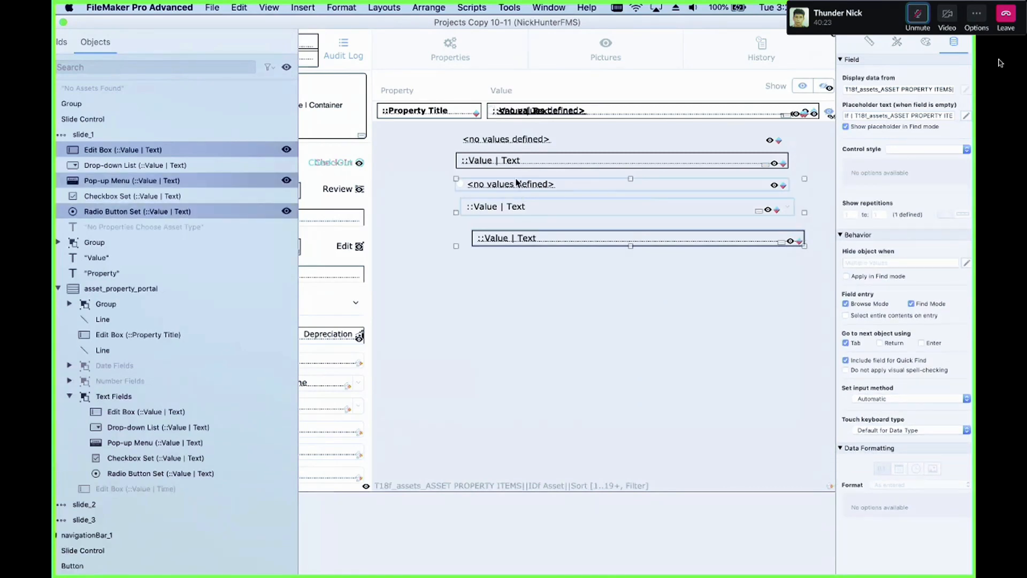
{"action": "left_click", "coordinate": [519, 162], "text": "shift"}
{"action": "left_click", "coordinate": [521, 140], "text": "shift"}
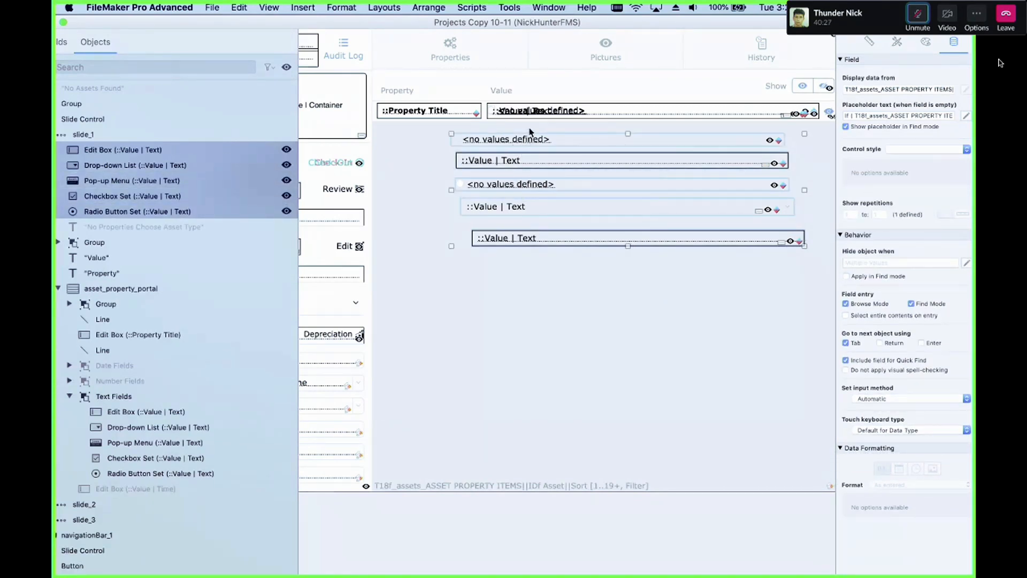
{"action": "left_click", "coordinate": [529, 142]}
{"action": "left_click", "coordinate": [529, 141]}
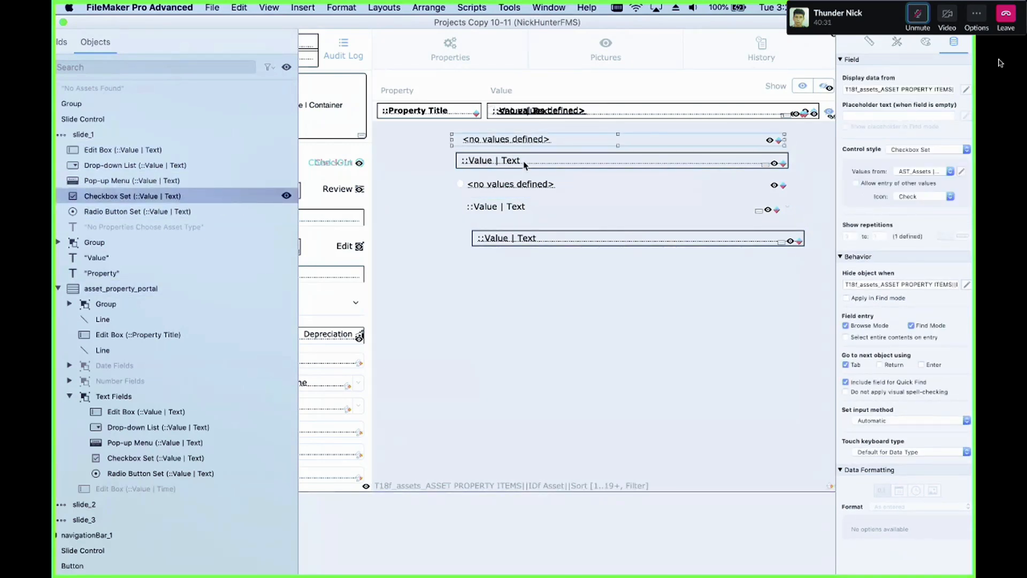
Step: Review the conditional formatting formulas on the checkbox set and drop-down list, and the drop-down's placeholder text calculation
{"action": "right_click", "coordinate": [593, 140]}
{"action": "left_click", "coordinate": [631, 270]}
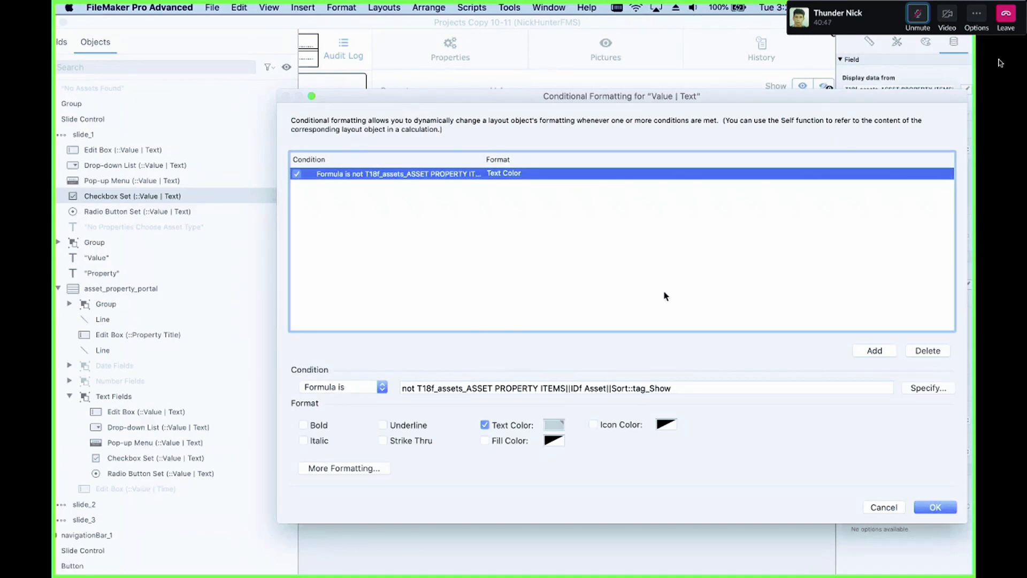
{"action": "key", "text": "Escape"}
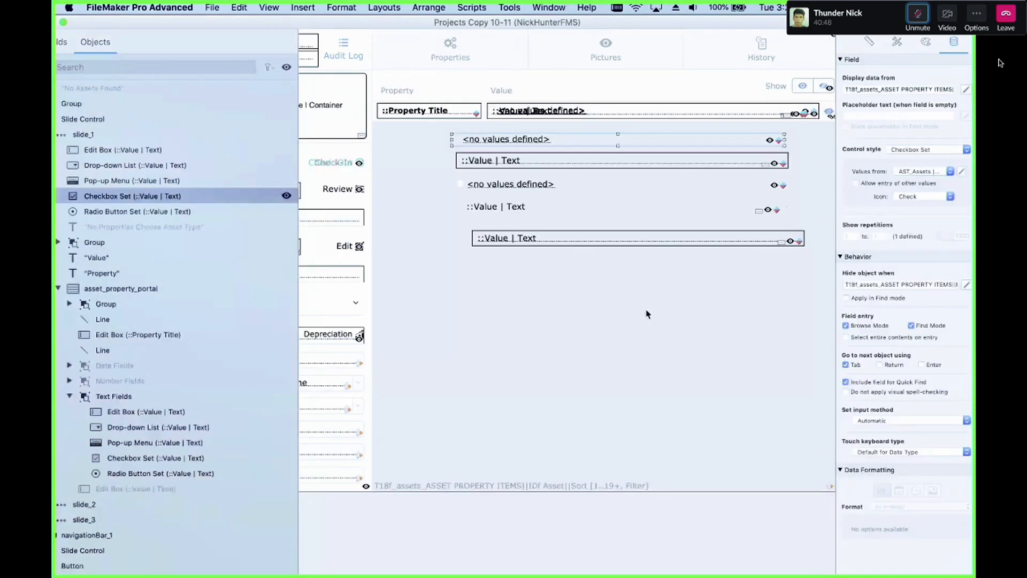
{"action": "left_click", "coordinate": [567, 165]}
{"action": "right_click", "coordinate": [583, 160]}
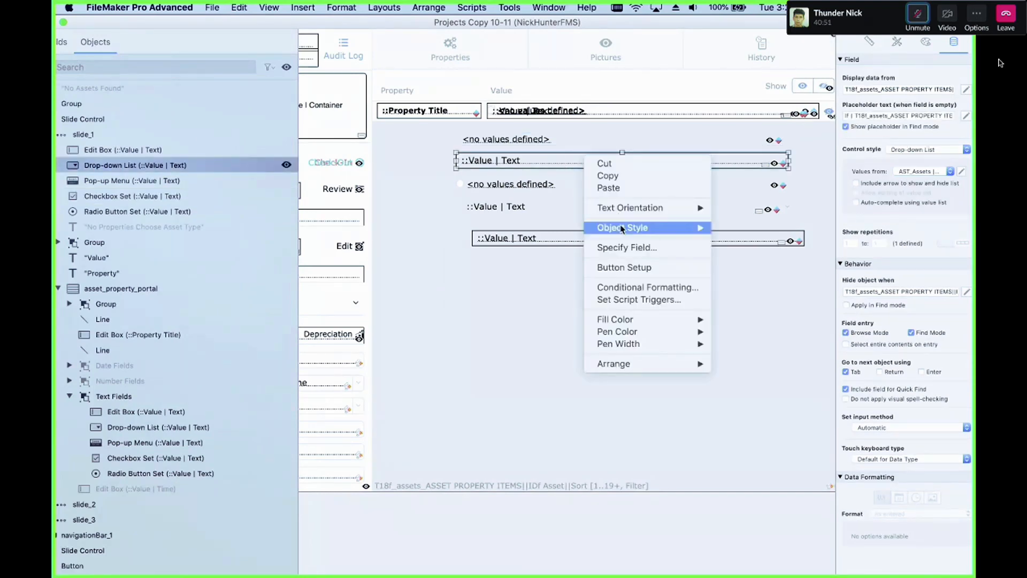
{"action": "left_click", "coordinate": [642, 285]}
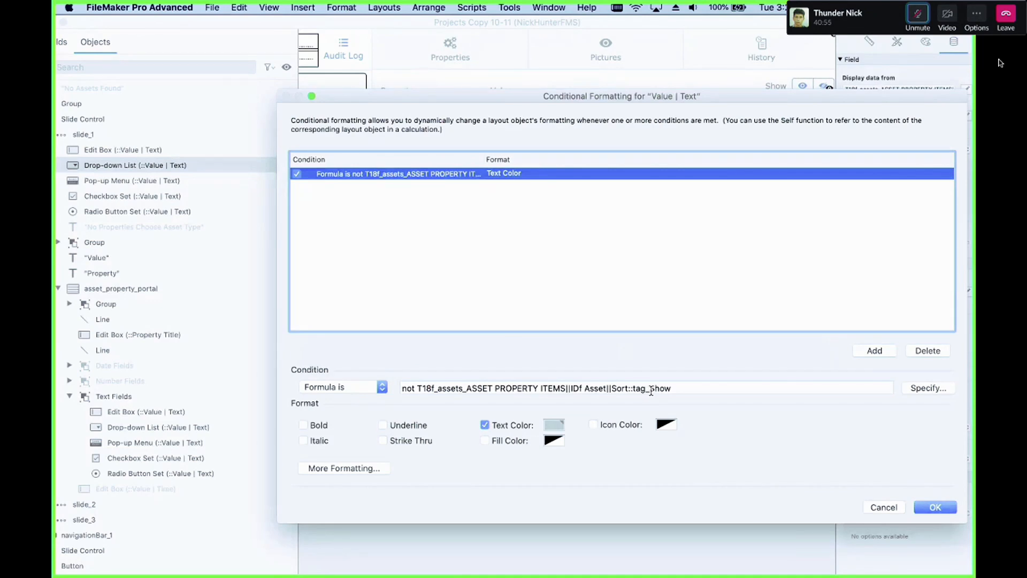
{"action": "key", "text": "Escape"}
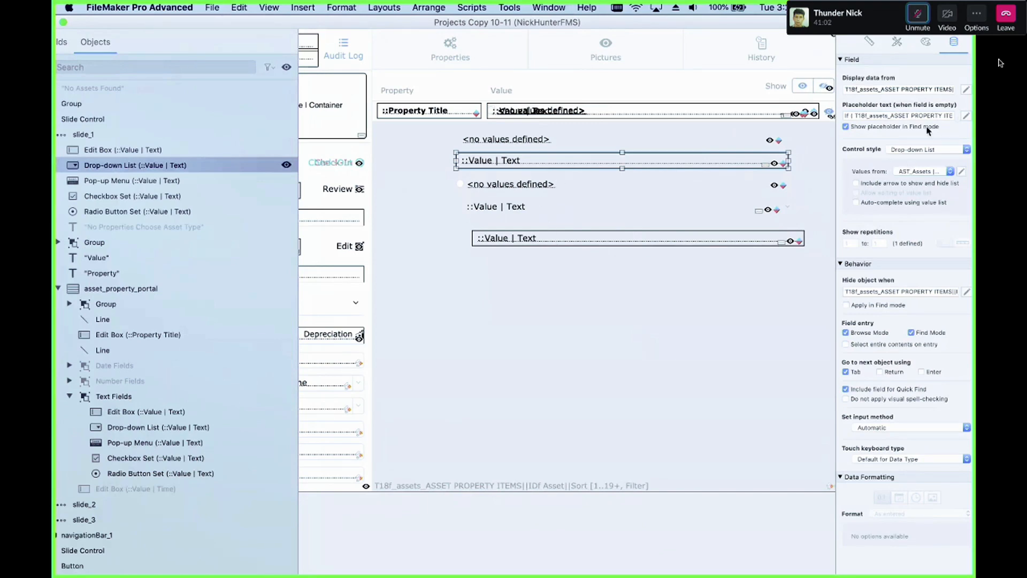
{"action": "left_click", "coordinate": [967, 116]}
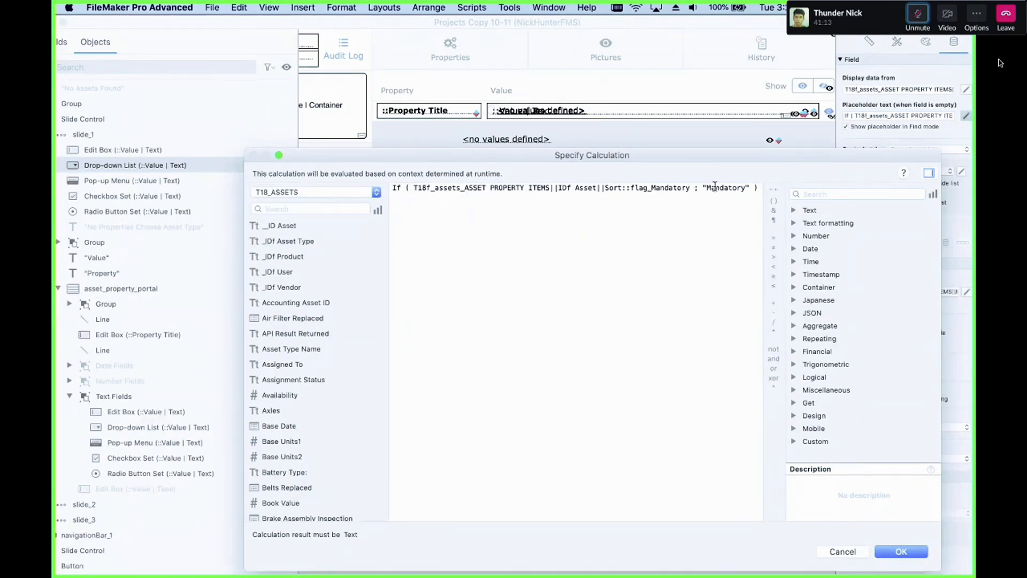
{"action": "key", "text": "Return"}
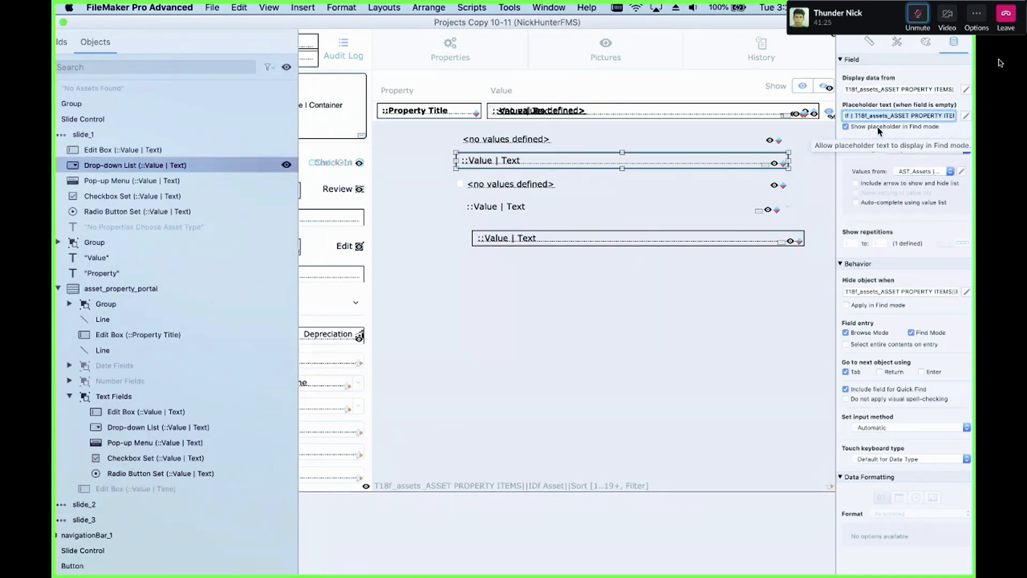
Step: Open a new window of the Projects Copy 10-11 file
{"action": "left_click", "coordinate": [541, 6]}
{"action": "left_click", "coordinate": [544, 23]}
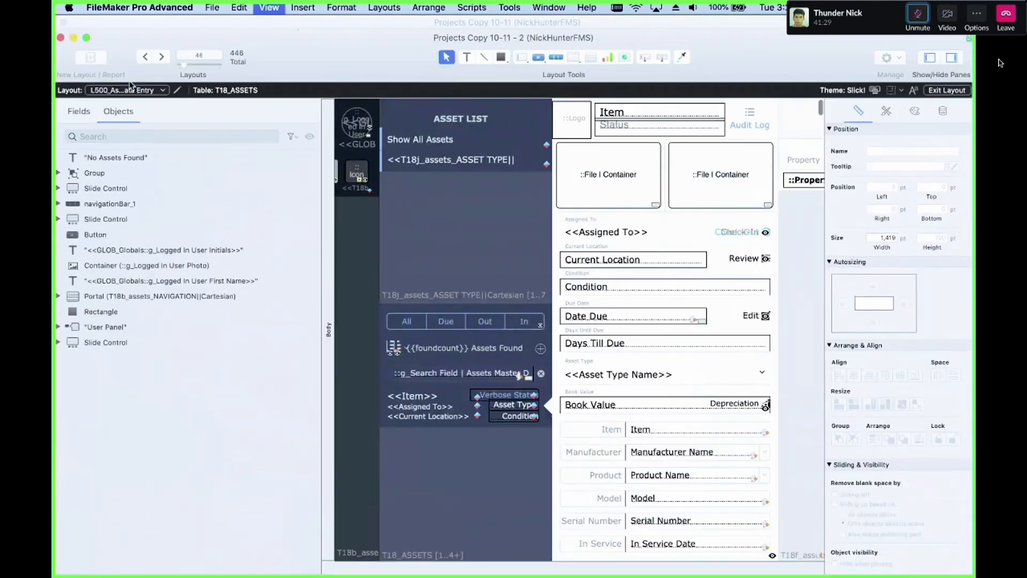
Step: Switch the new window to the L840_System Data Entry layout and enter Browse mode
{"action": "left_click", "coordinate": [126, 90]}
{"action": "mouse_move", "coordinate": [161, 201]}
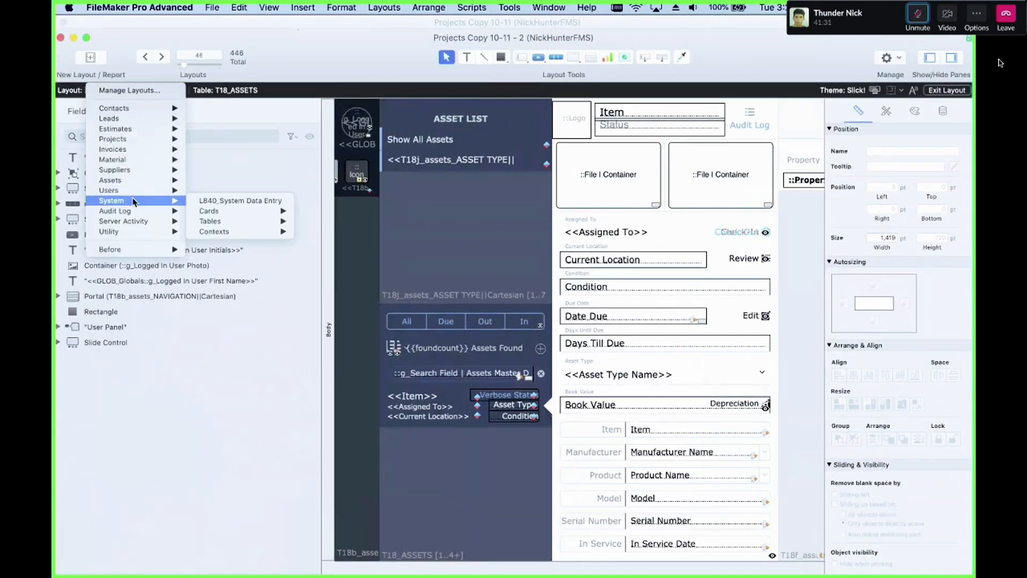
{"action": "left_click", "coordinate": [193, 200]}
{"action": "key", "text": "super+b"}
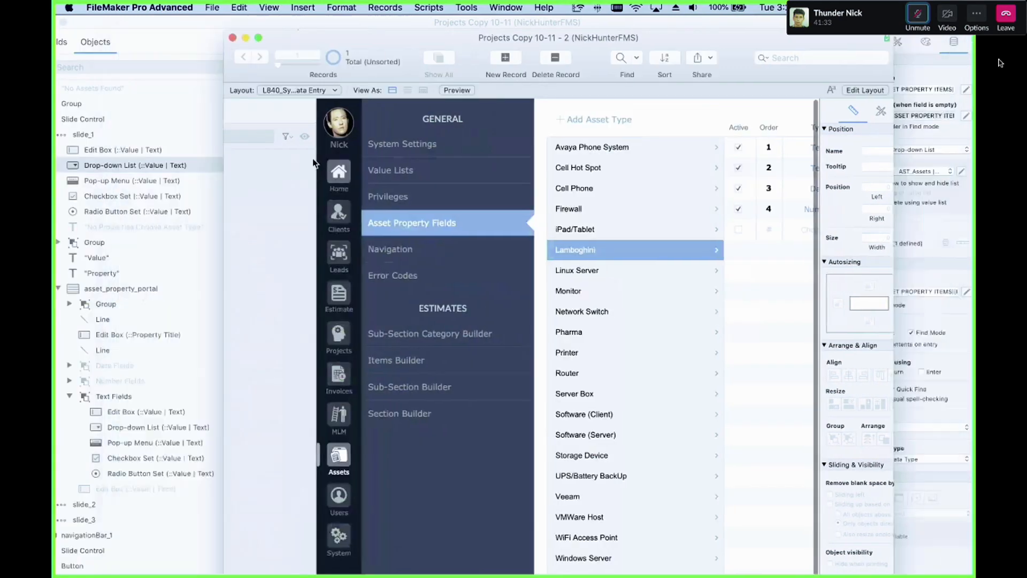
Step: Review the property fields defined for the Lamboghini asset type, then bring the layout window forward
{"action": "scroll", "coordinate": [750, 249], "scroll_direction": "right", "scroll_amount": 8}
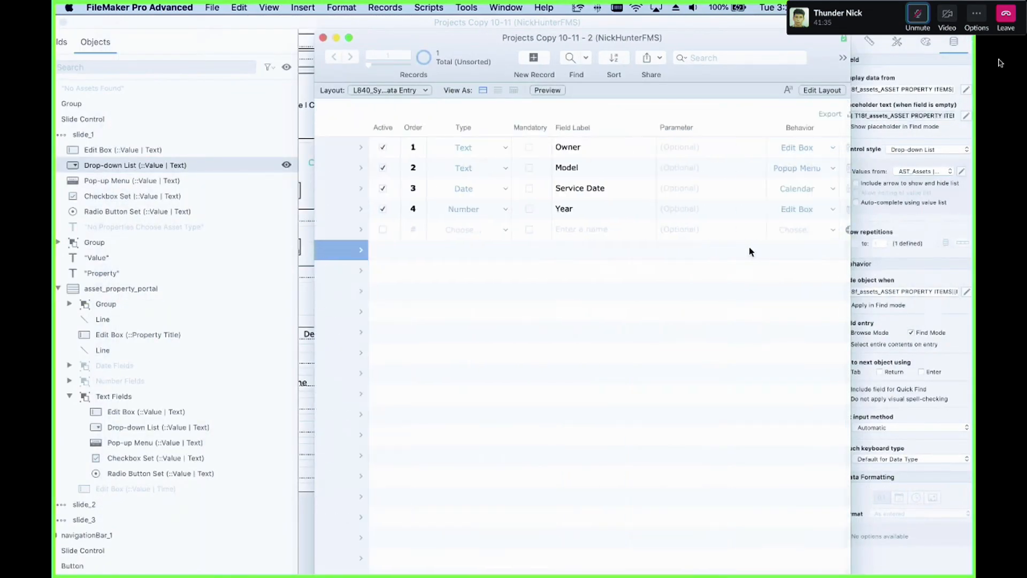
{"action": "scroll", "coordinate": [749, 252], "scroll_direction": "left", "scroll_amount": 3}
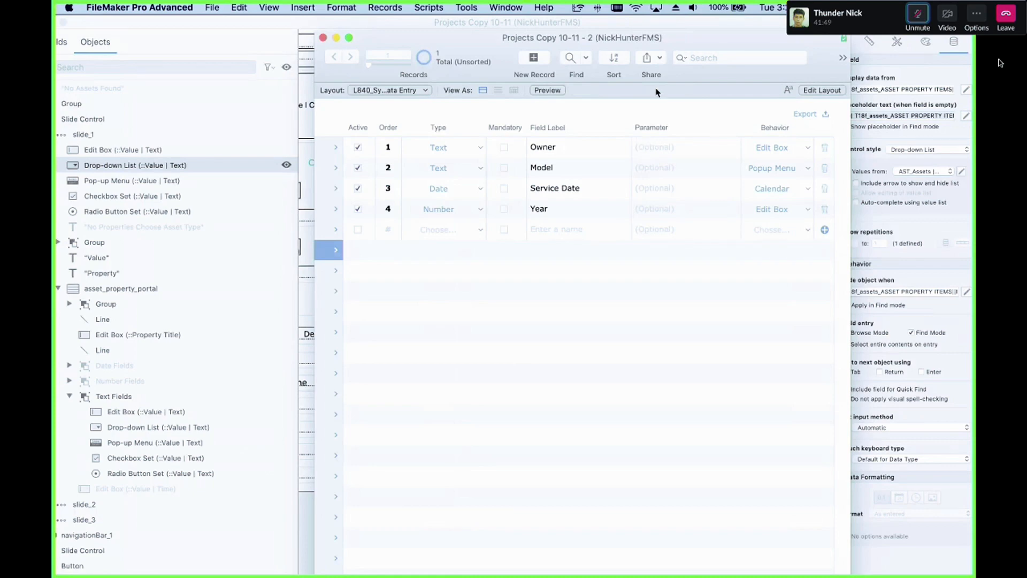
{"action": "left_click_drag", "start_coordinate": [644, 45], "coordinate": [680, 331]}
{"action": "left_click", "coordinate": [655, 281]}
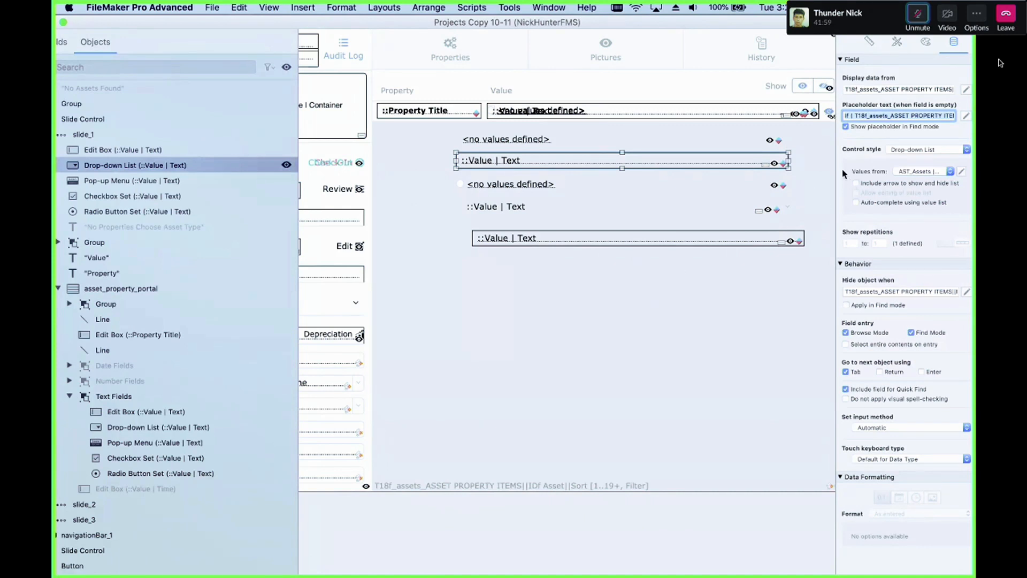
Step: Inspect the drop-down list's placeholder text, value list and control style settings in the asset property portal
{"action": "left_click", "coordinate": [873, 115]}
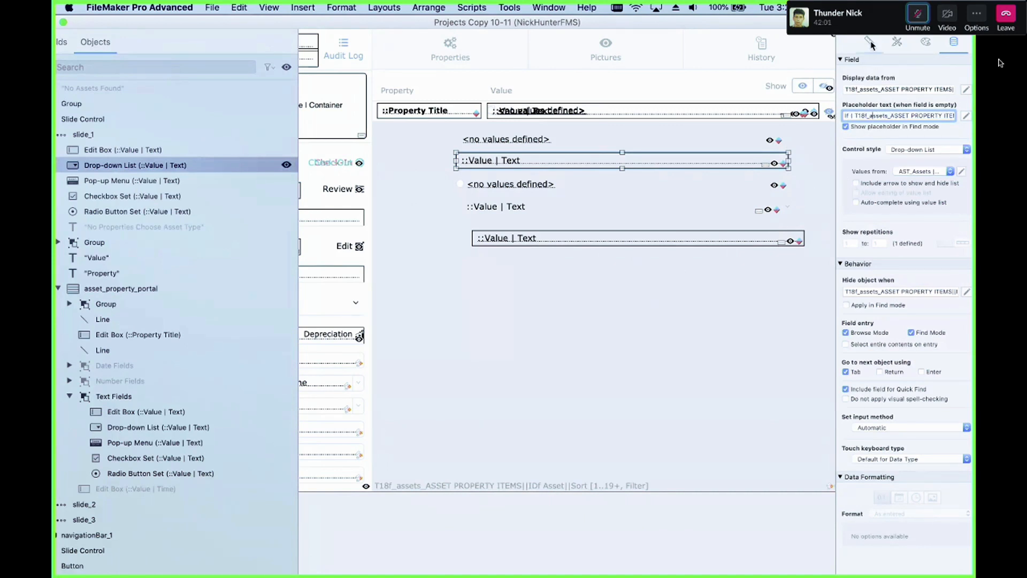
{"action": "left_click", "coordinate": [934, 173]}
{"action": "left_click", "coordinate": [933, 172]}
{"action": "left_click", "coordinate": [920, 149]}
{"action": "left_click", "coordinate": [690, 154]}
Step: Rearrange the browse and layout windows, then select the checkbox set control in the portal
{"action": "left_click_drag", "start_coordinate": [624, 19], "coordinate": [580, 41]}
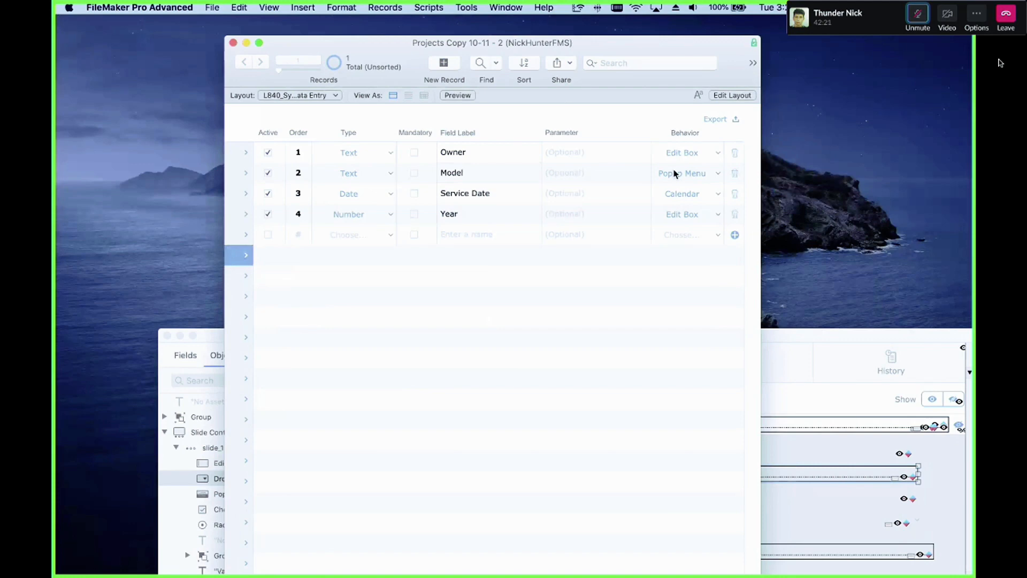
{"action": "left_click", "coordinate": [844, 407]}
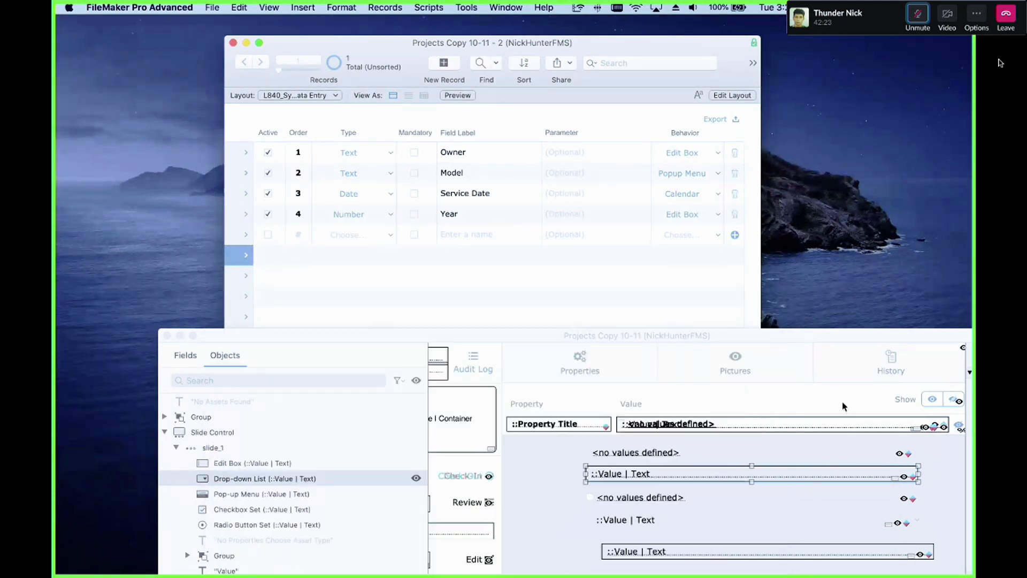
{"action": "left_click_drag", "start_coordinate": [765, 336], "coordinate": [632, 41]}
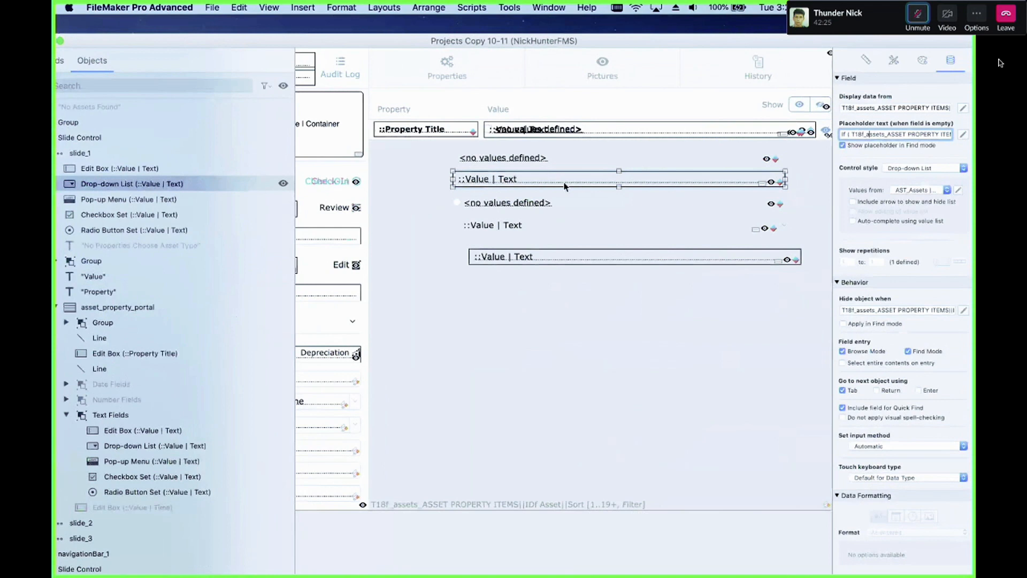
{"action": "left_click", "coordinate": [531, 163]}
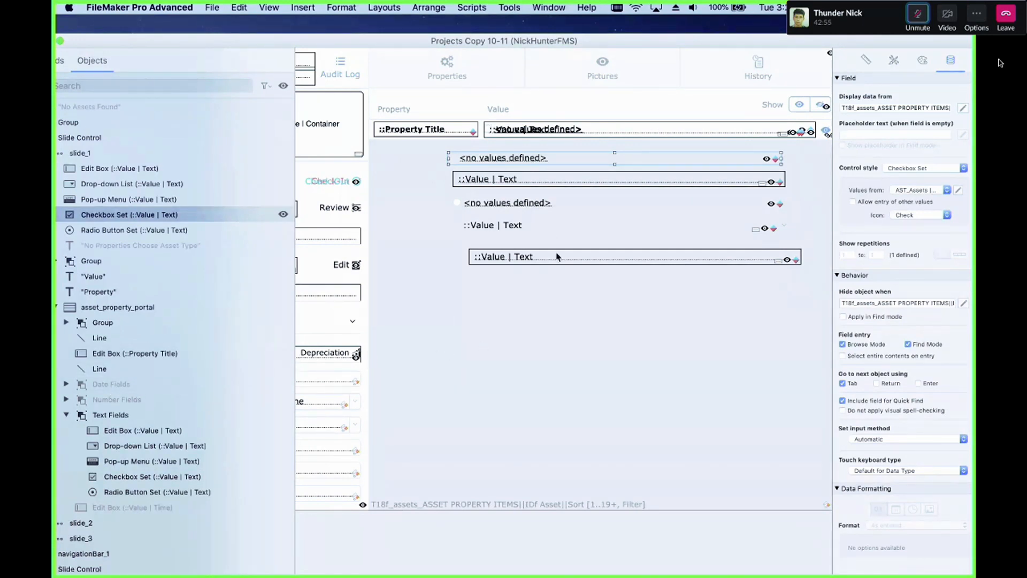
Step: Draw a single-panel slide control below the portal, turning off navigation dots and swipe gestures
{"action": "key", "text": "alt+super+s"}
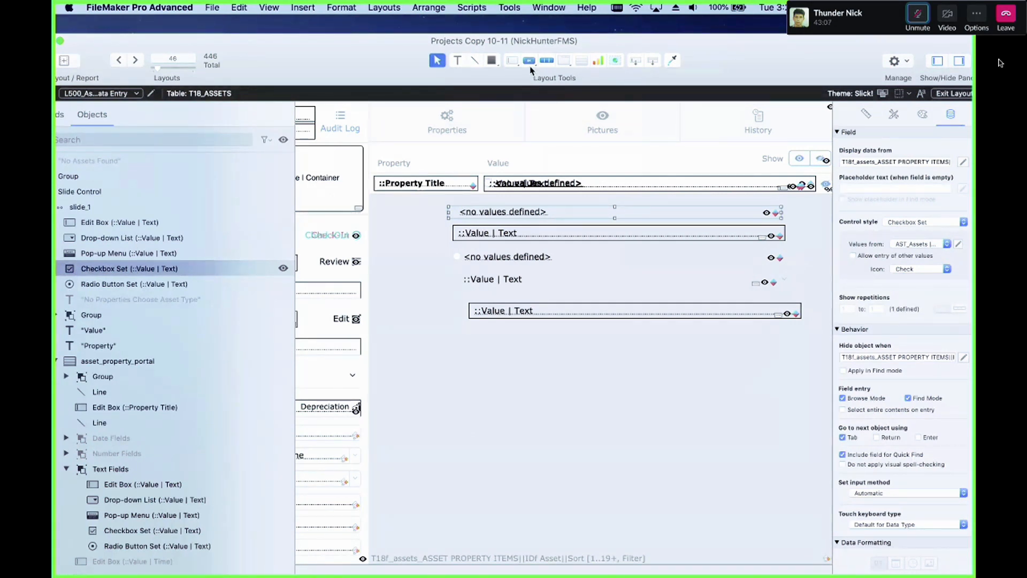
{"action": "left_click_drag", "start_coordinate": [560, 60], "coordinate": [560, 99]}
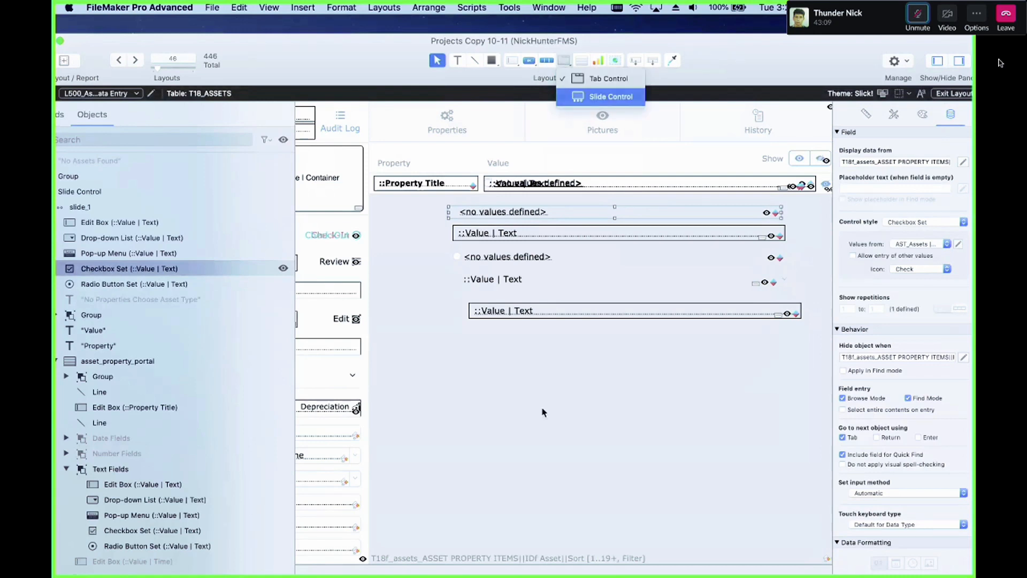
{"action": "left_click_drag", "start_coordinate": [470, 380], "coordinate": [639, 493]}
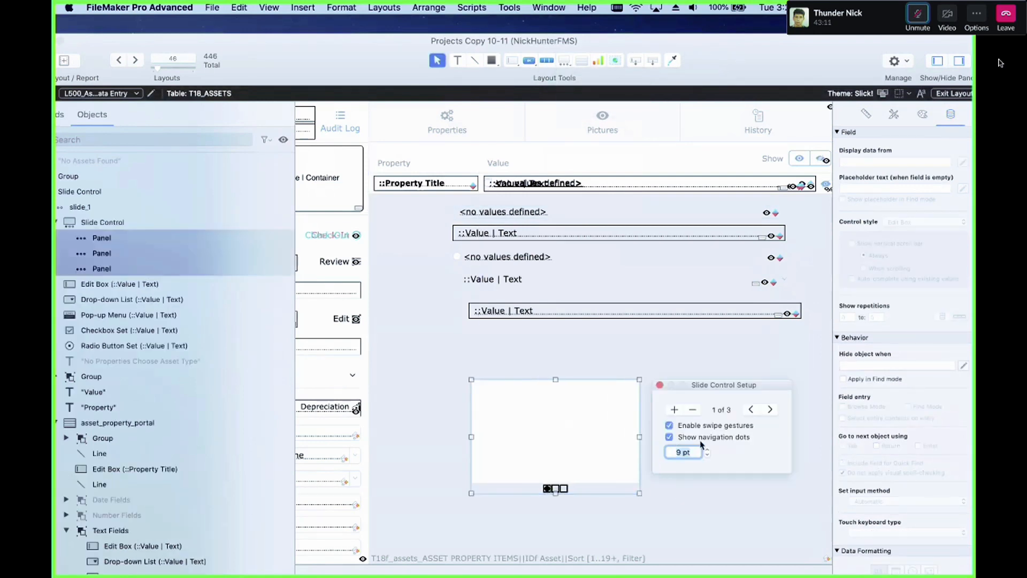
{"action": "left_click", "coordinate": [693, 410]}
{"action": "left_click", "coordinate": [693, 410]}
{"action": "left_click", "coordinate": [682, 439]}
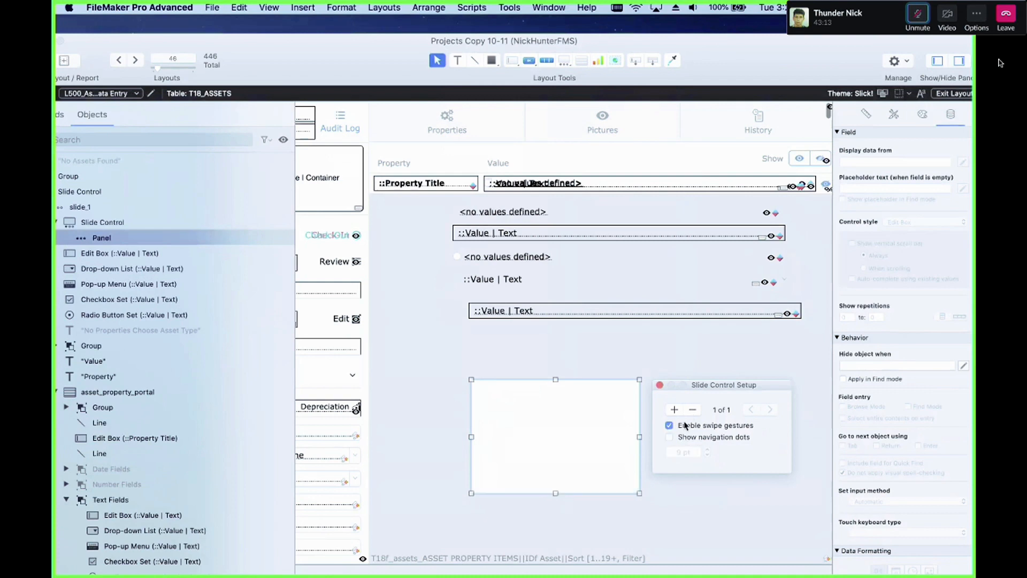
{"action": "left_click", "coordinate": [686, 426]}
{"action": "left_click", "coordinate": [660, 385]}
Step: Reposition the slide control and enlarge it beneath the portal's value fields
{"action": "left_click_drag", "start_coordinate": [567, 417], "coordinate": [524, 369]}
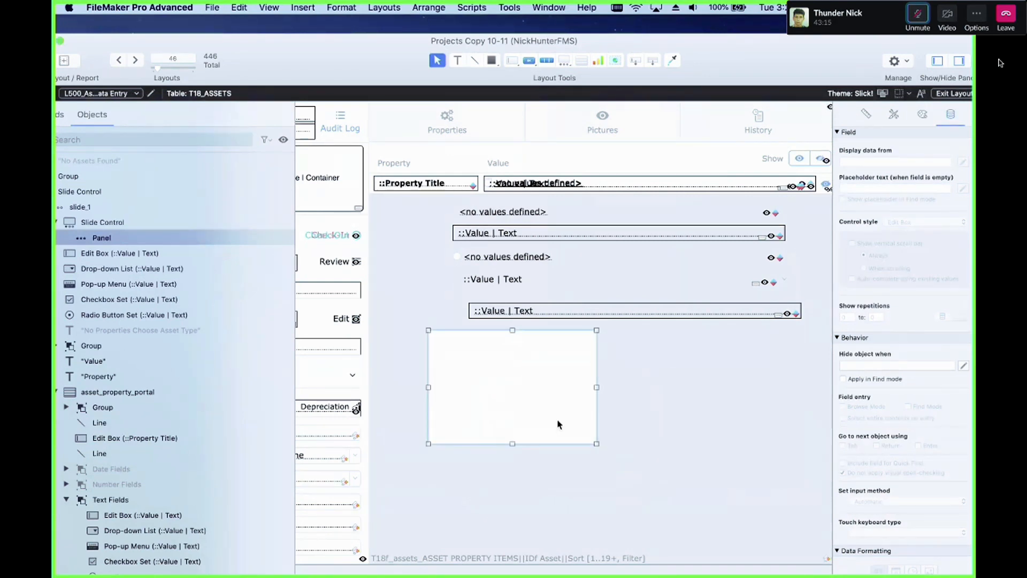
{"action": "left_click_drag", "start_coordinate": [595, 444], "coordinate": [655, 507]}
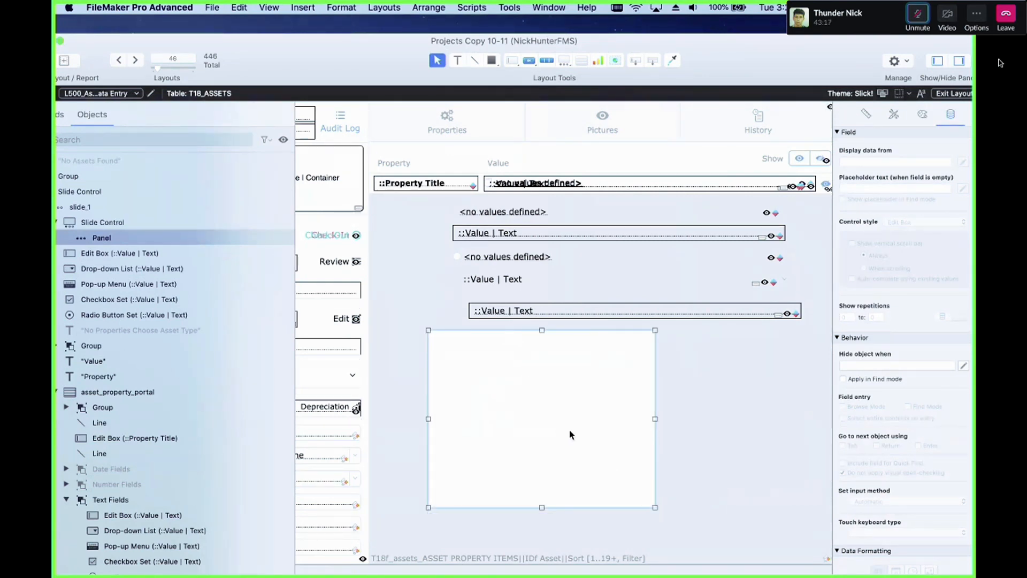
{"action": "left_click_drag", "start_coordinate": [545, 391], "coordinate": [531, 395]}
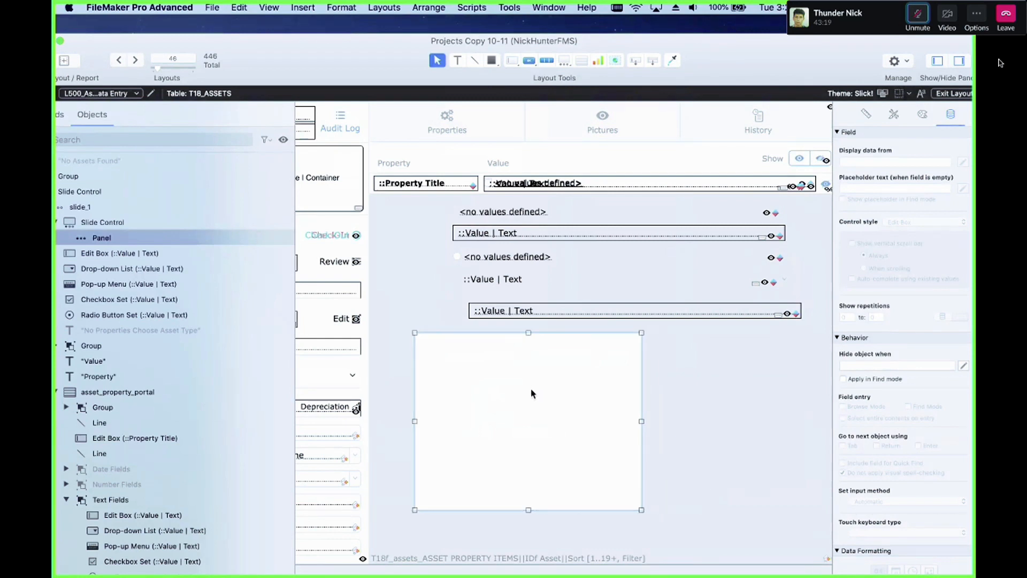
Step: Draw a small rounded rectangle near the top of the slide control's panel
{"action": "left_click", "coordinate": [493, 61]}
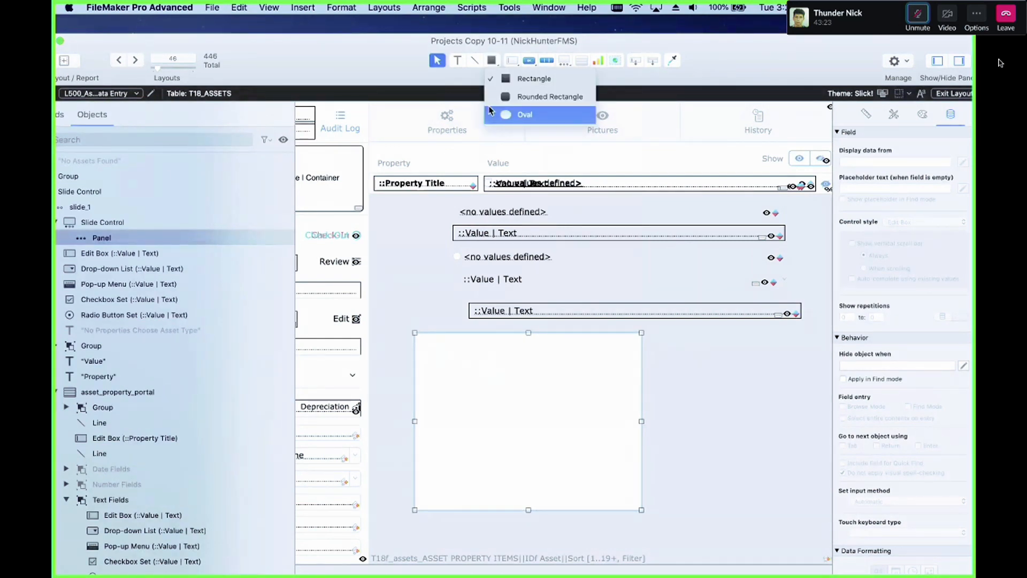
{"action": "left_click", "coordinate": [513, 96]}
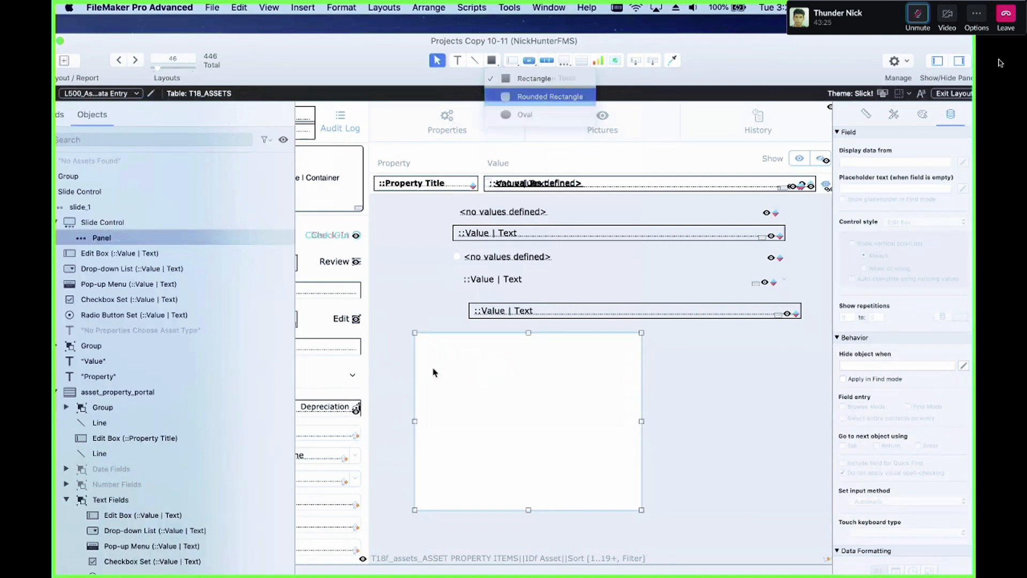
{"action": "left_click_drag", "start_coordinate": [457, 358], "coordinate": [532, 379]}
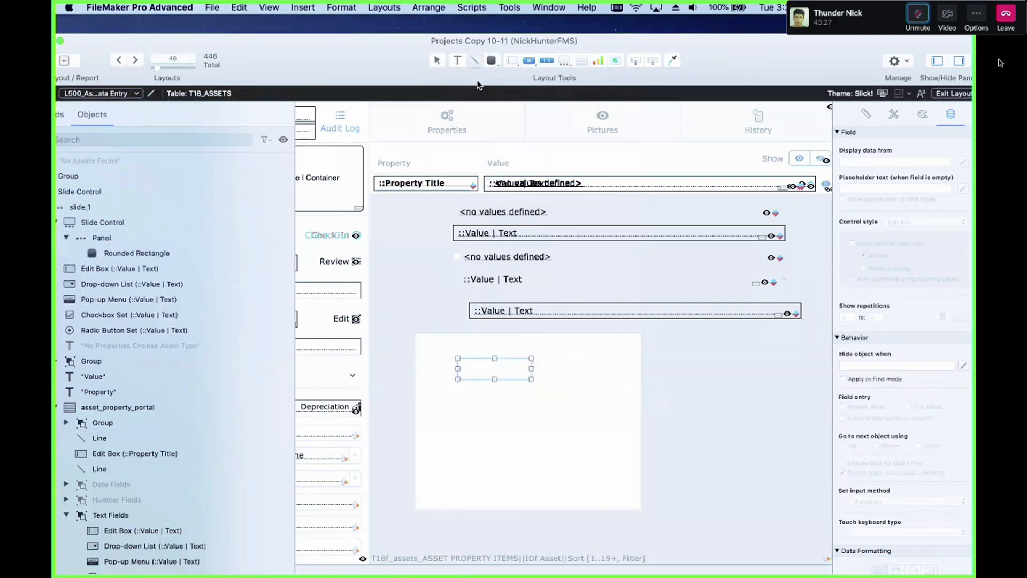
Step: Draw a line across the panel below the rounded rectangle
{"action": "left_click", "coordinate": [475, 61]}
{"action": "left_click_drag", "start_coordinate": [451, 389], "coordinate": [532, 400]}
{"action": "left_click", "coordinate": [537, 421]}
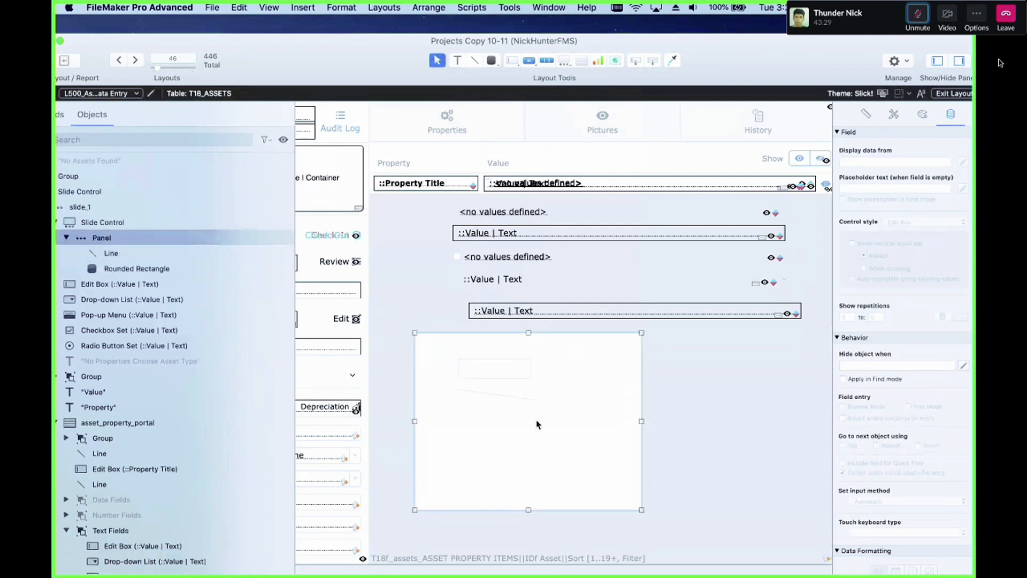
Step: Draw a second slide control inside the panel without navigation dots and move it lower in the panel
{"action": "left_click", "coordinate": [565, 60]}
{"action": "left_click", "coordinate": [608, 96]}
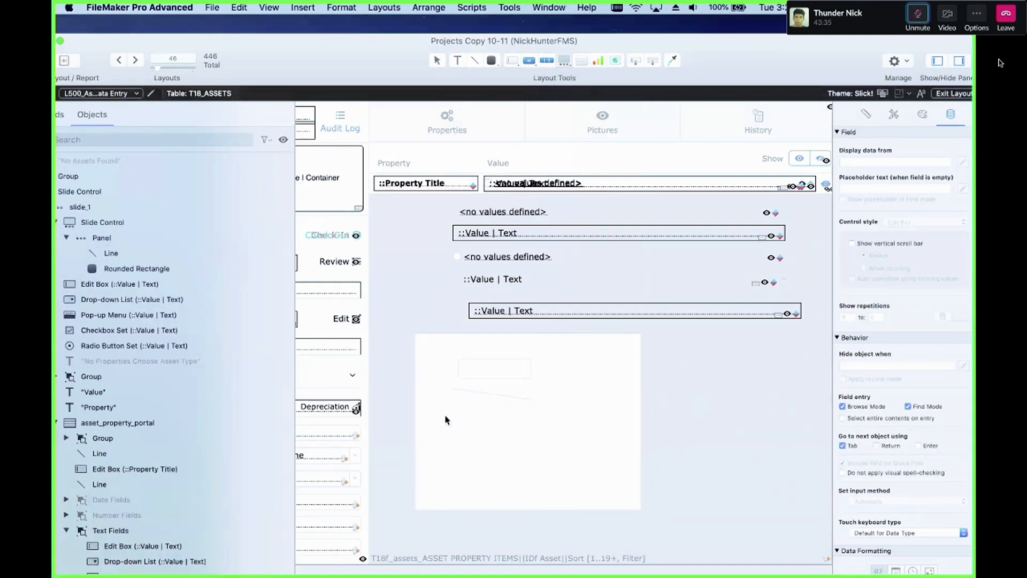
{"action": "left_click_drag", "start_coordinate": [440, 414], "coordinate": [523, 455]}
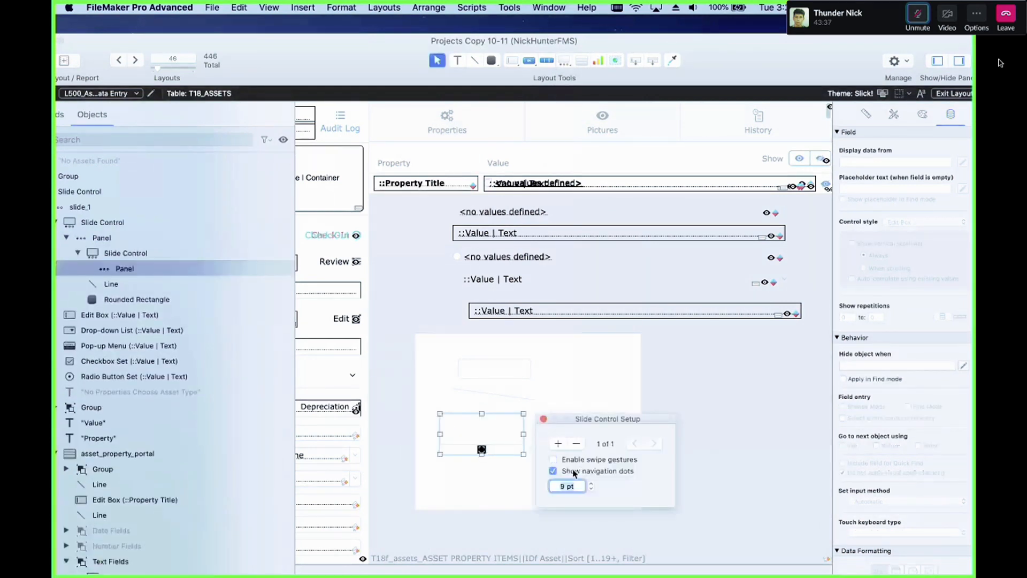
{"action": "left_click", "coordinate": [553, 471]}
{"action": "left_click", "coordinate": [543, 419]}
{"action": "left_click_drag", "start_coordinate": [524, 454], "coordinate": [512, 490]}
{"action": "left_click", "coordinate": [533, 479]}
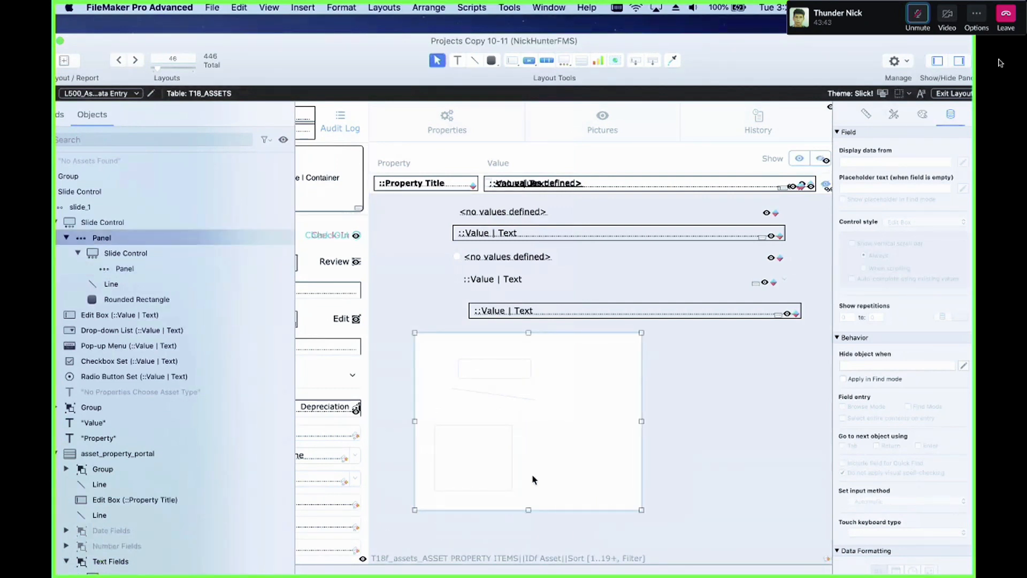
Step: Delete the rounded rectangle and the line from the panel
{"action": "scroll", "coordinate": [482, 390], "scroll_direction": "right", "scroll_amount": 2}
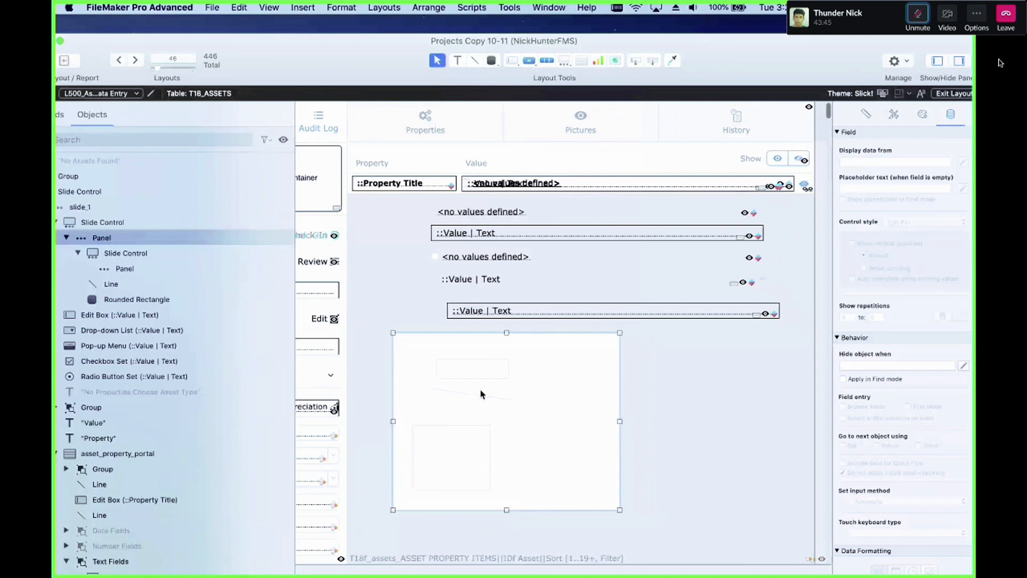
{"action": "left_click", "coordinate": [482, 395]}
{"action": "left_click", "coordinate": [476, 375], "text": "shift"}
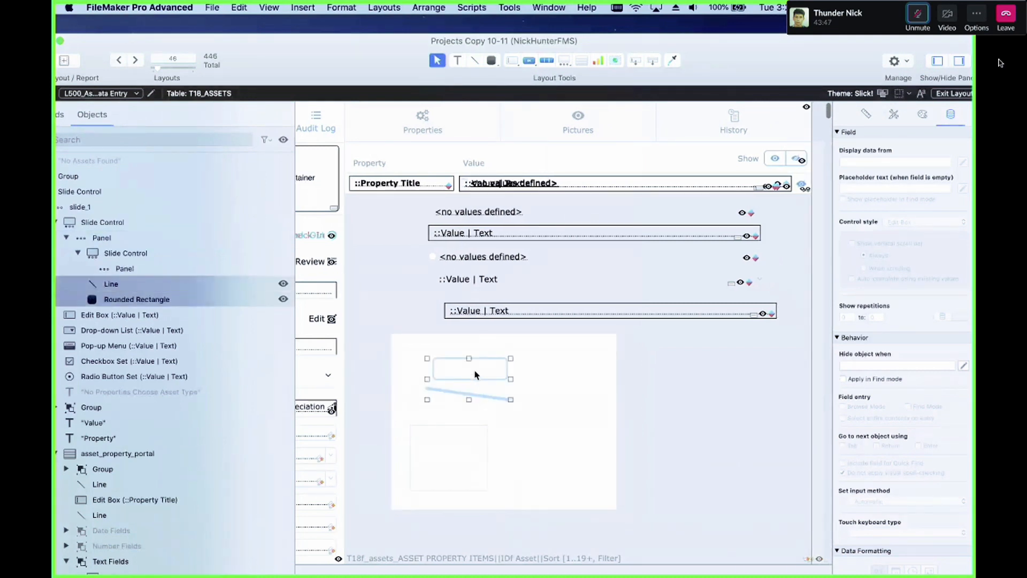
{"action": "key", "text": "Delete"}
Step: Move the inner slide control out of the panel and shrink the outer slide control to a thin bar
{"action": "left_click_drag", "start_coordinate": [465, 442], "coordinate": [723, 448]}
{"action": "left_click", "coordinate": [612, 496]}
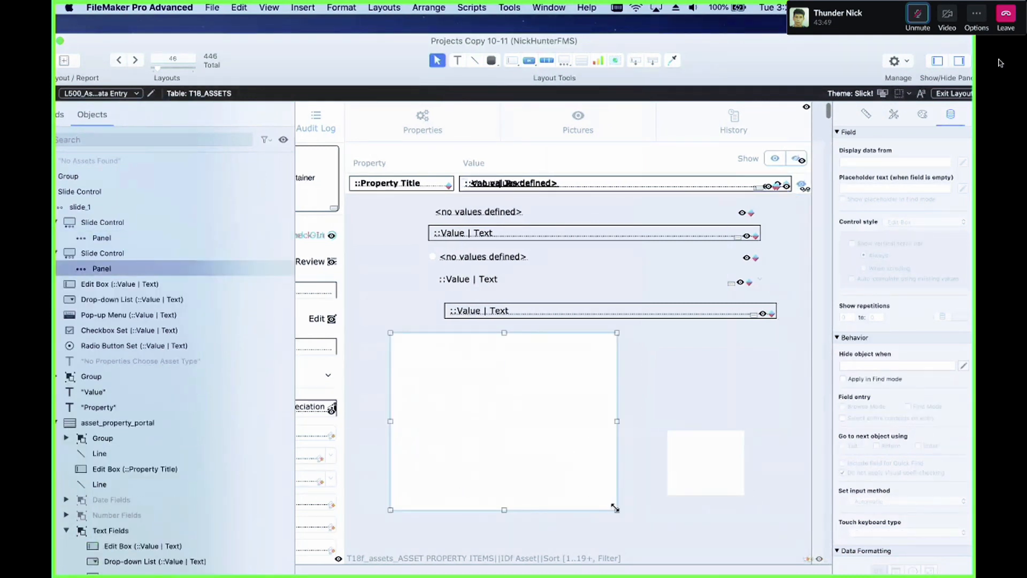
{"action": "left_click_drag", "start_coordinate": [615, 509], "coordinate": [667, 351]}
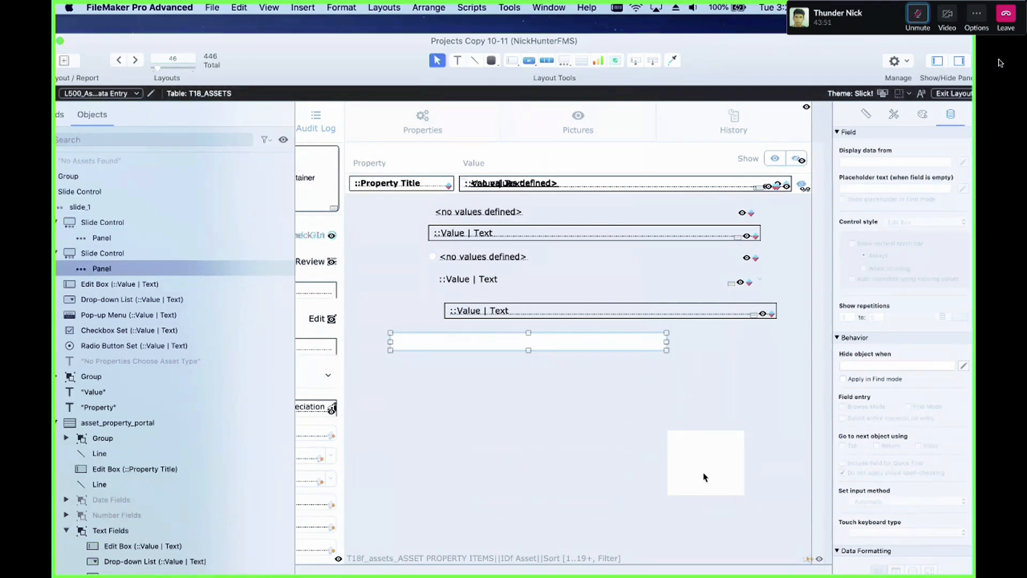
Step: Place the small slide control below the first and match its left edge, width and height to it
{"action": "left_click_drag", "start_coordinate": [704, 476], "coordinate": [527, 419]}
{"action": "left_click", "coordinate": [535, 342], "text": "shift"}
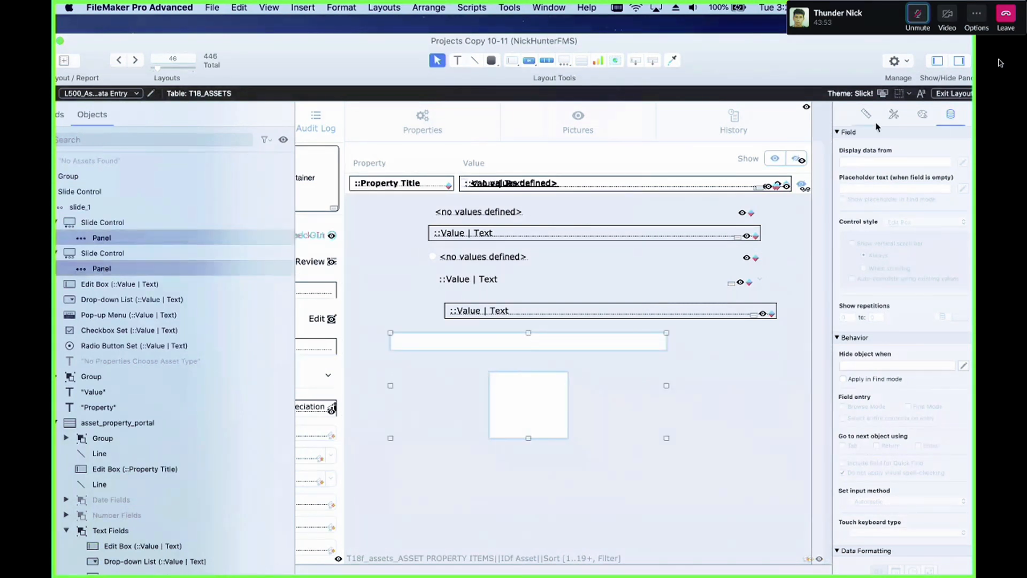
{"action": "left_click", "coordinate": [867, 114]}
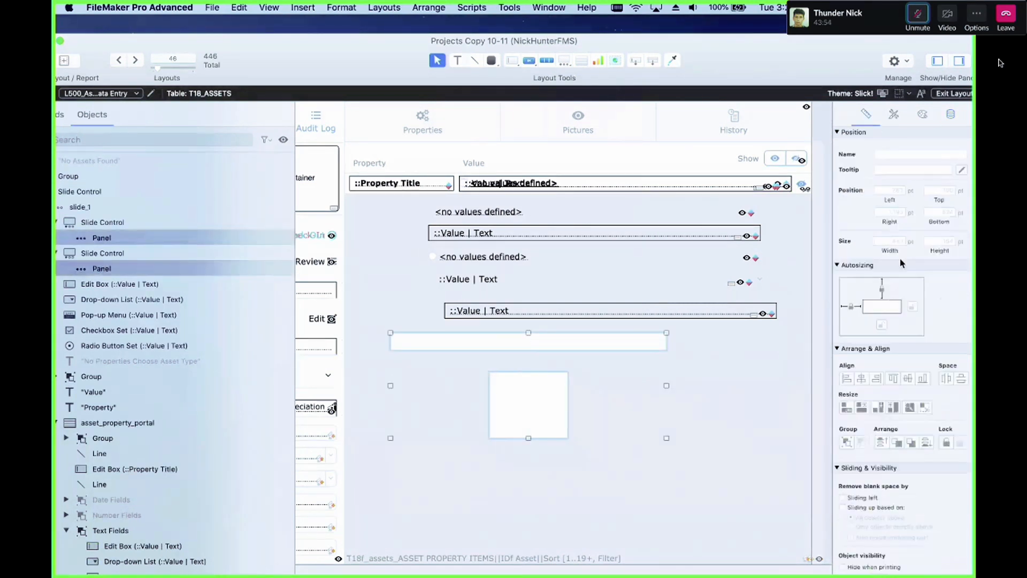
{"action": "left_click", "coordinate": [847, 378]}
{"action": "left_click", "coordinate": [862, 407]}
{"action": "left_click", "coordinate": [878, 407]}
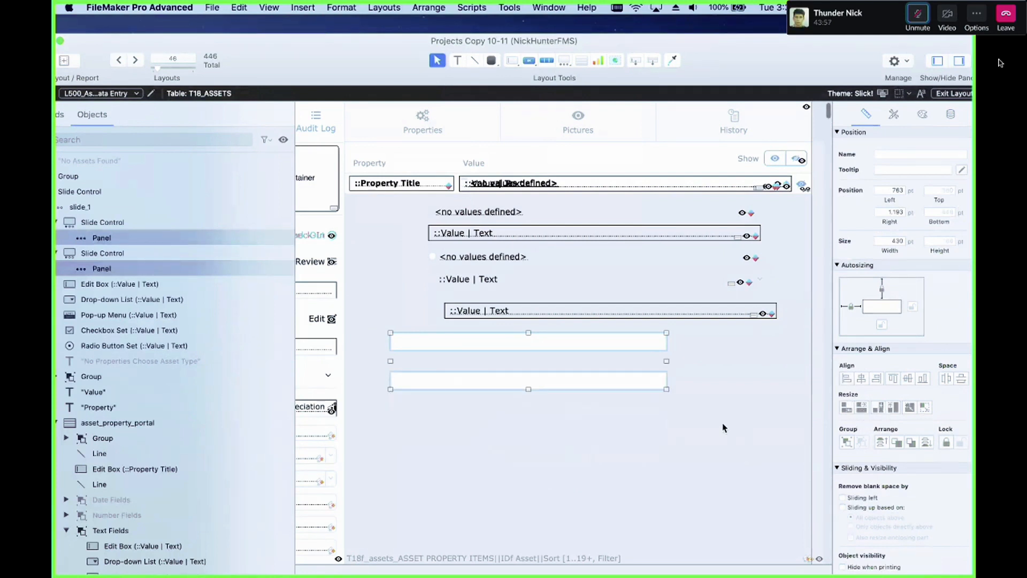
Step: Move the second slide control up so it sits directly below the first
{"action": "left_click", "coordinate": [724, 428]}
{"action": "left_click_drag", "start_coordinate": [528, 385], "coordinate": [528, 366]}
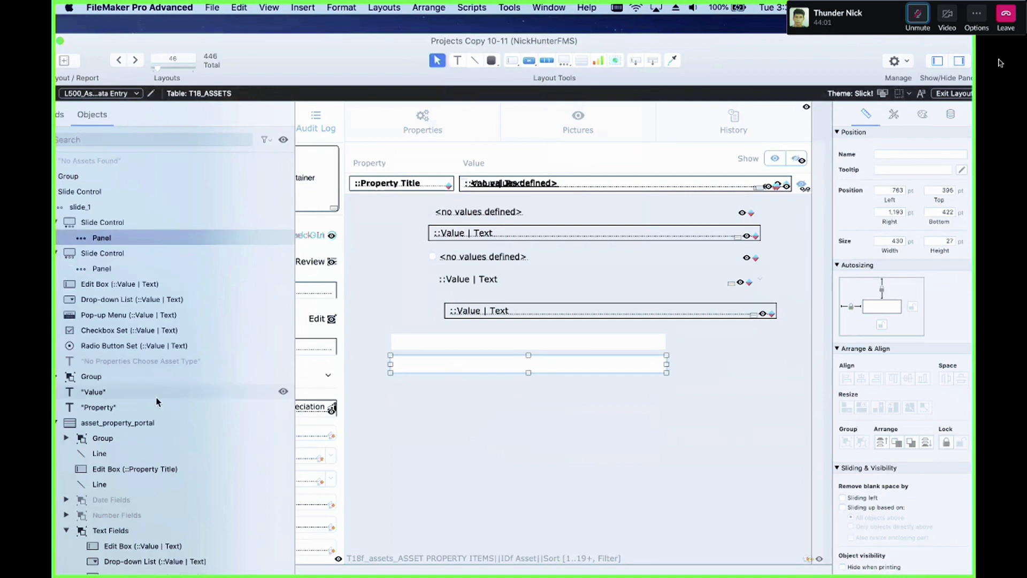
Step: Inspect the Text Fields and Date Fields groups of the asset property portal in the object list
{"action": "scroll", "coordinate": [203, 396], "scroll_direction": "down", "scroll_amount": 4}
{"action": "left_click", "coordinate": [139, 434]}
{"action": "left_click", "coordinate": [133, 420]}
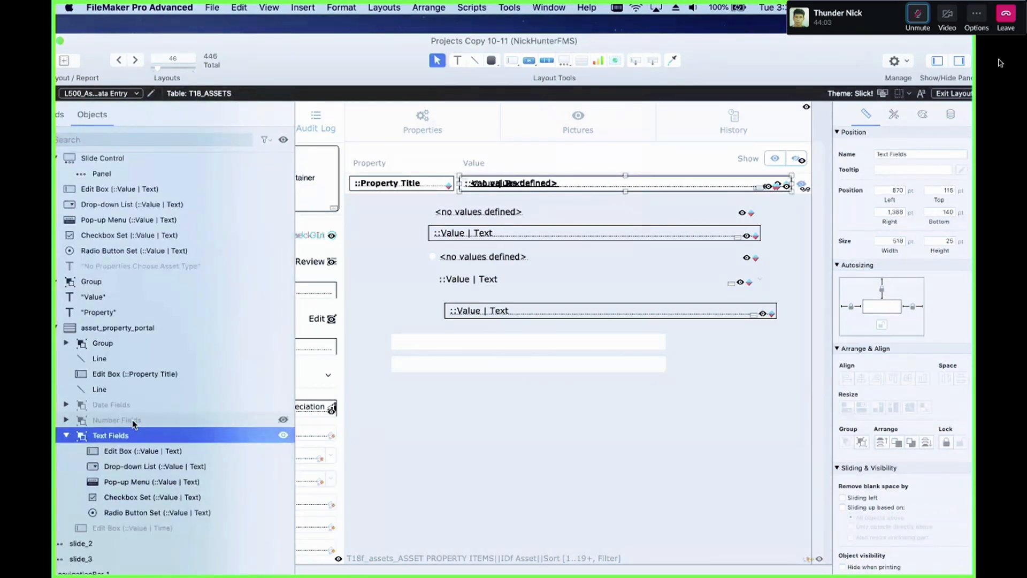
{"action": "left_click", "coordinate": [134, 406]}
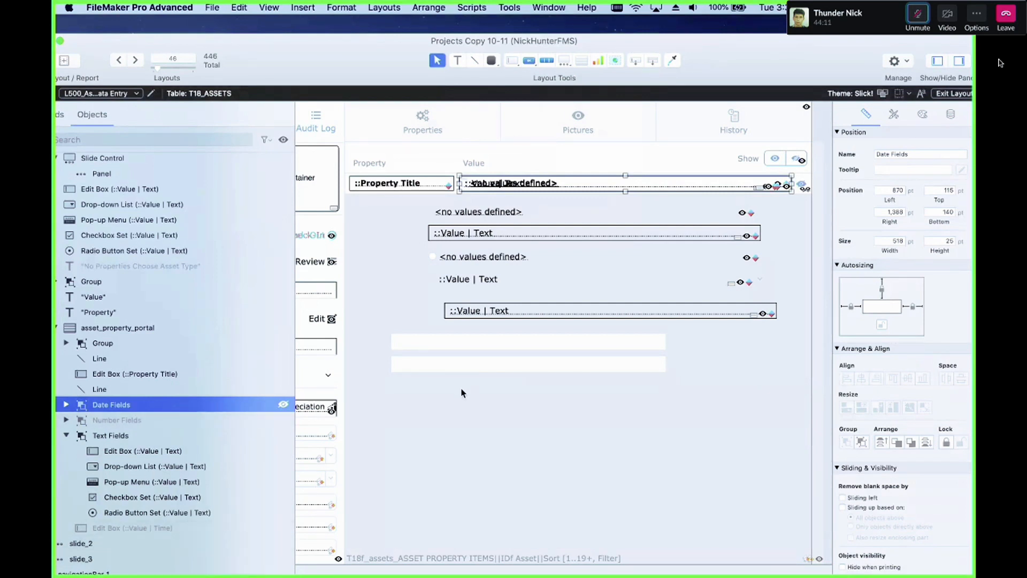
{"action": "scroll", "coordinate": [224, 344], "scroll_direction": "up", "scroll_amount": 5}
Step: Select the lower slide control and nudge it up into the first slide control's panel
{"action": "left_click", "coordinate": [458, 361]}
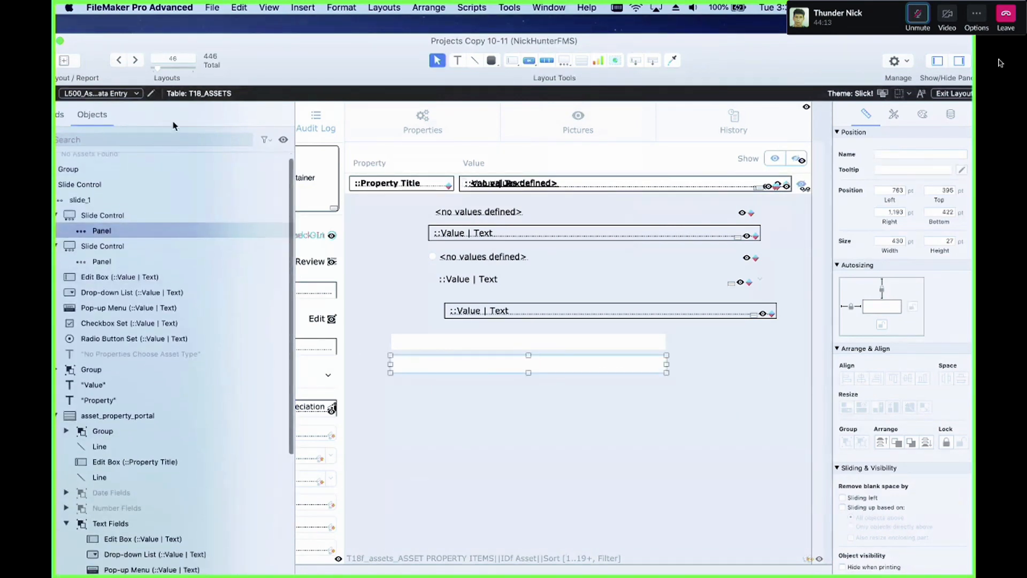
{"action": "left_click", "coordinate": [202, 209]}
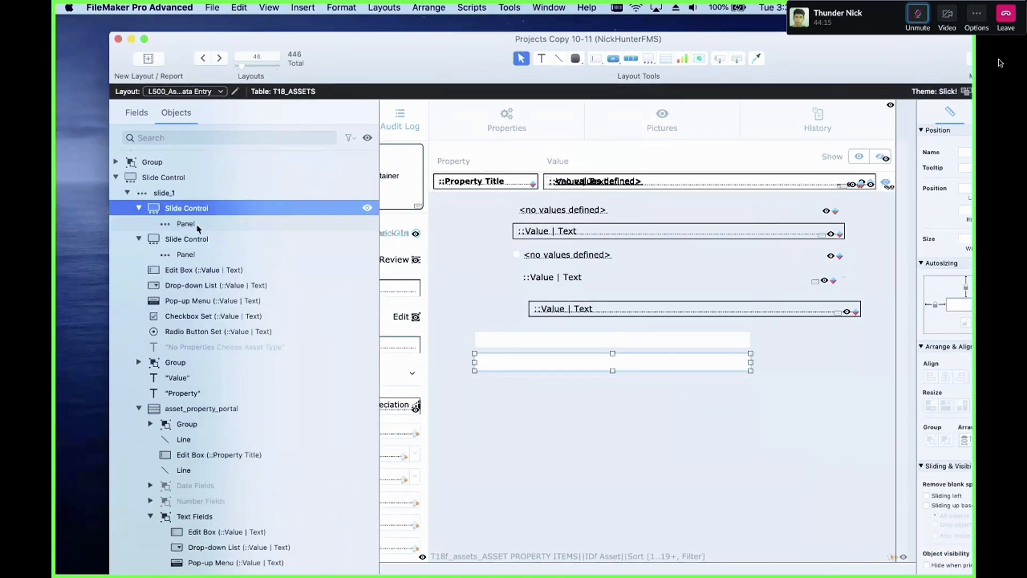
{"action": "left_click", "coordinate": [189, 179]}
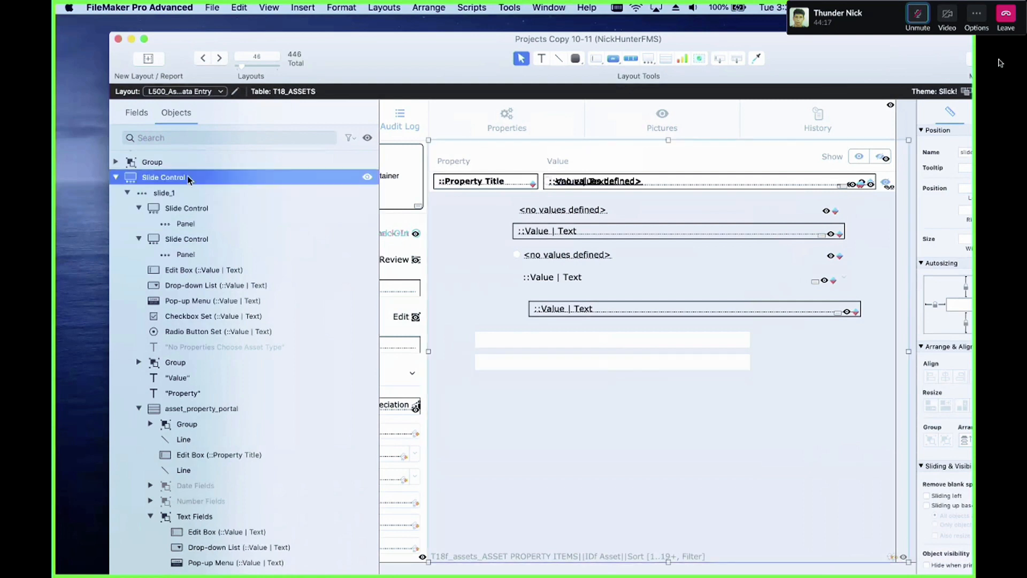
{"action": "left_click", "coordinate": [212, 244]}
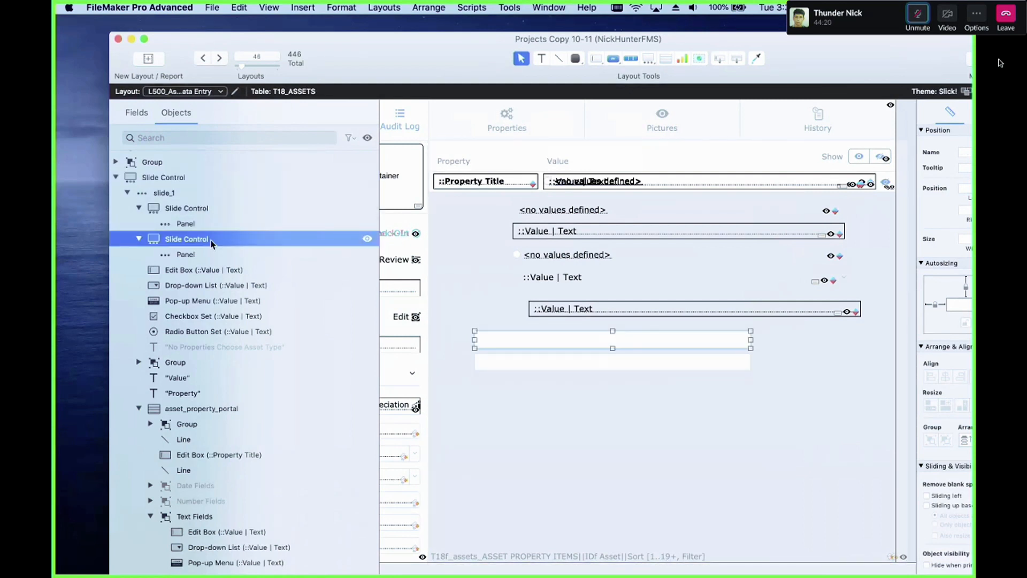
{"action": "left_click", "coordinate": [199, 209]}
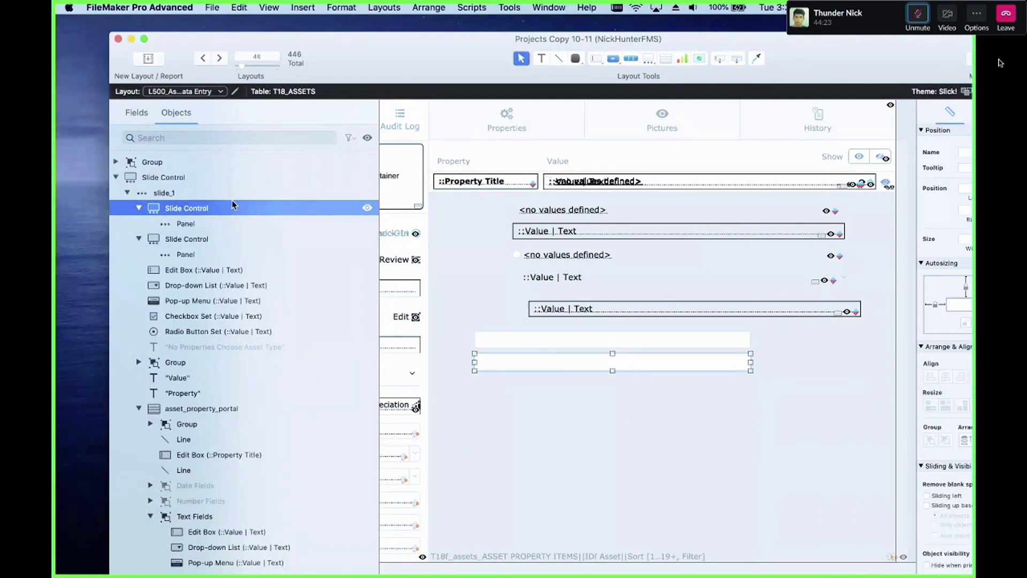
{"action": "left_click_drag", "start_coordinate": [532, 366], "coordinate": [533, 343]}
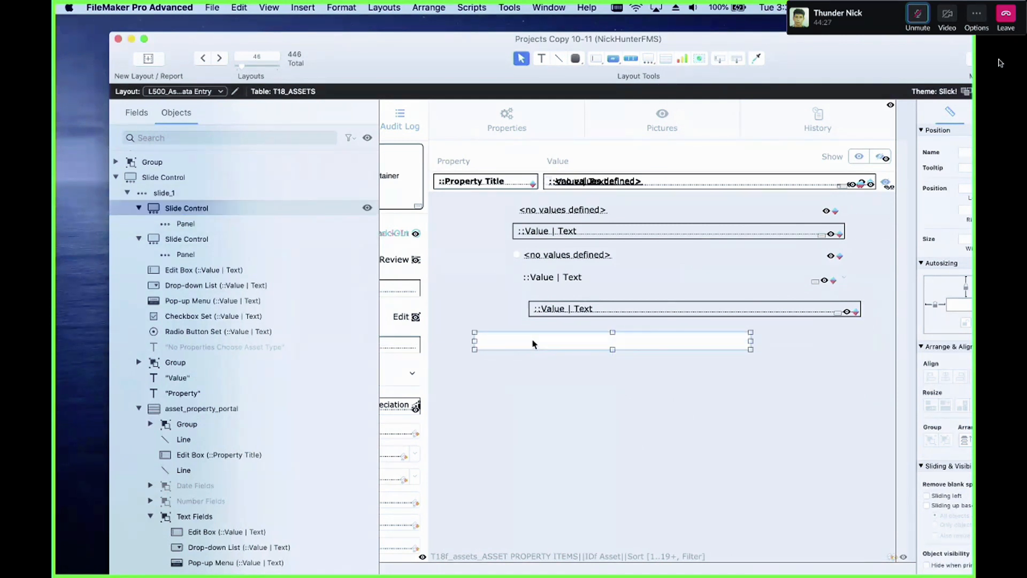
{"action": "key", "text": "Up"}
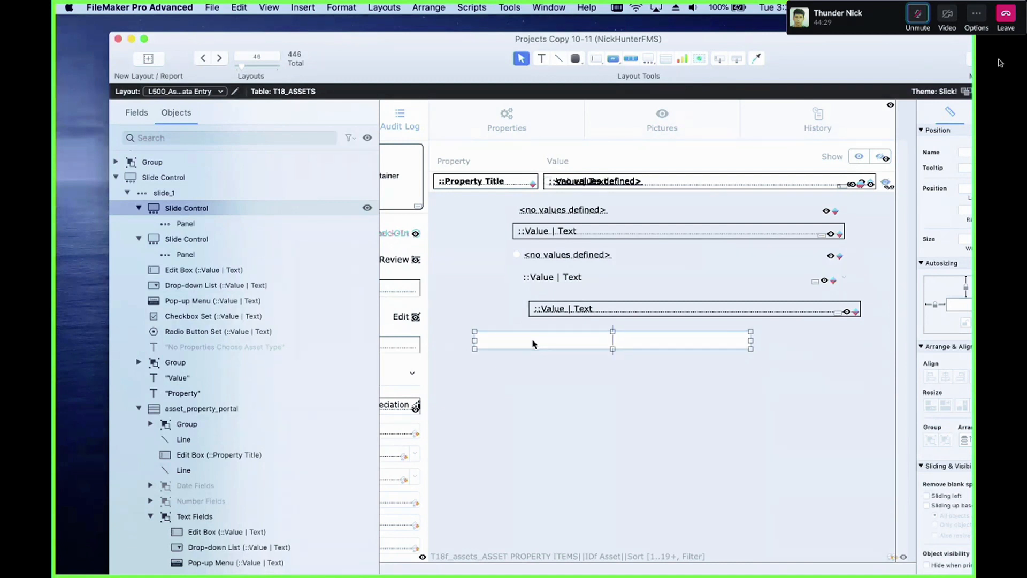
{"action": "key", "text": "Up"}
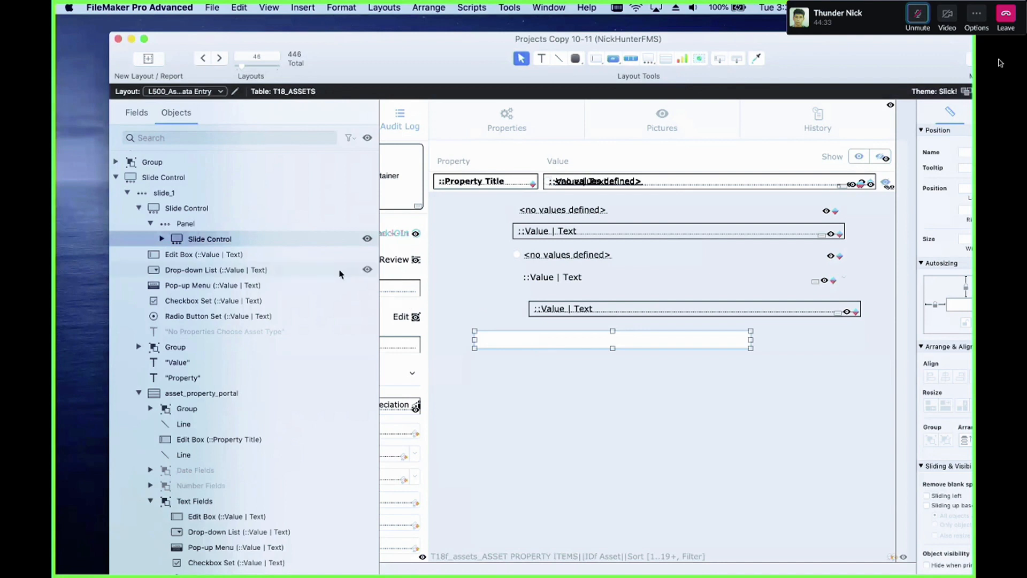
Step: Expand the nested slide control in the object list and drag the slide control back down below the first
{"action": "left_click", "coordinate": [162, 238]}
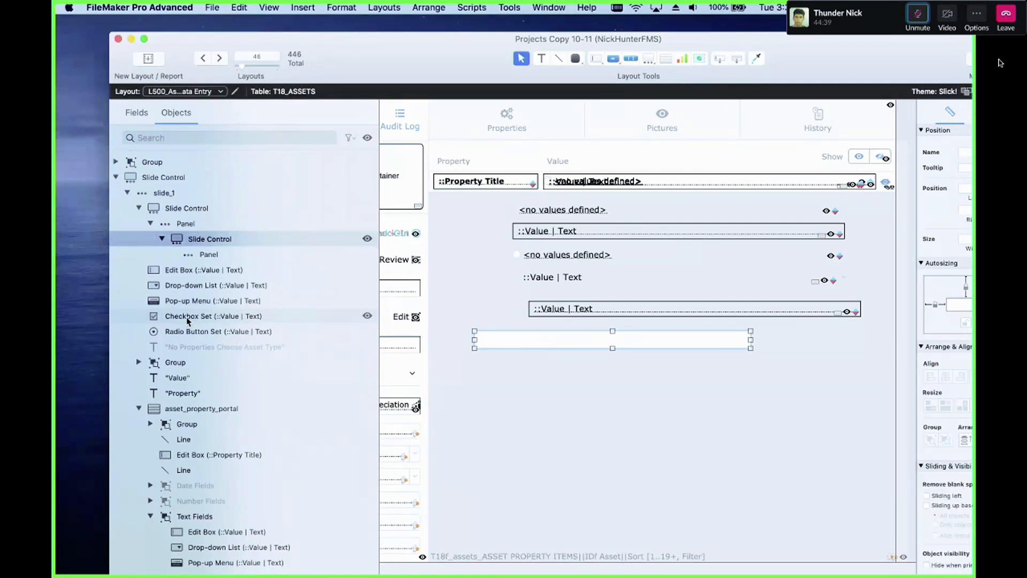
{"action": "left_click_drag", "start_coordinate": [509, 342], "coordinate": [509, 367]}
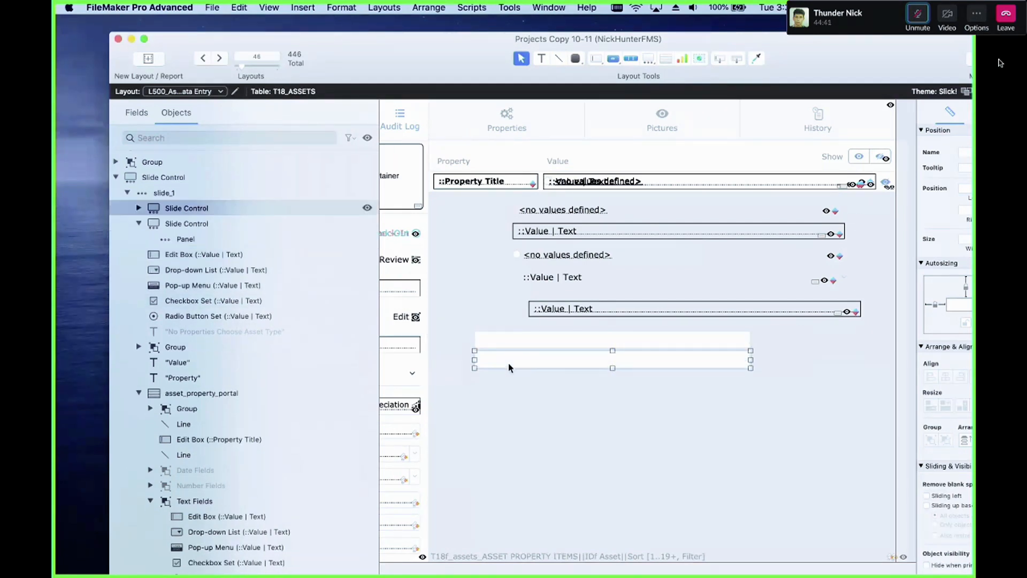
{"action": "left_click_drag", "start_coordinate": [762, 39], "coordinate": [646, 24]}
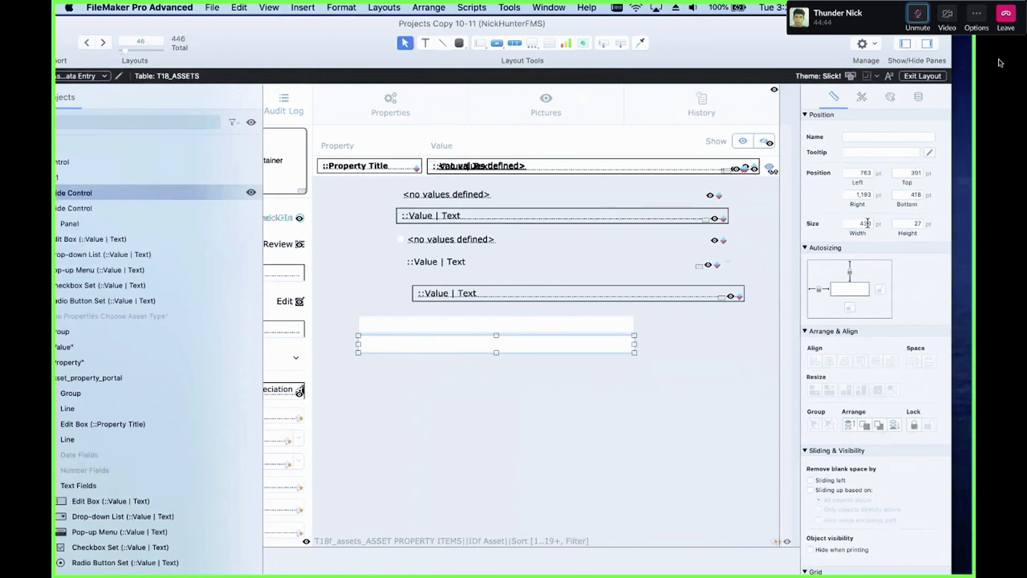
Step: Move the lower slide control up again and nudge it into the first slide control's panel
{"action": "left_click", "coordinate": [618, 319]}
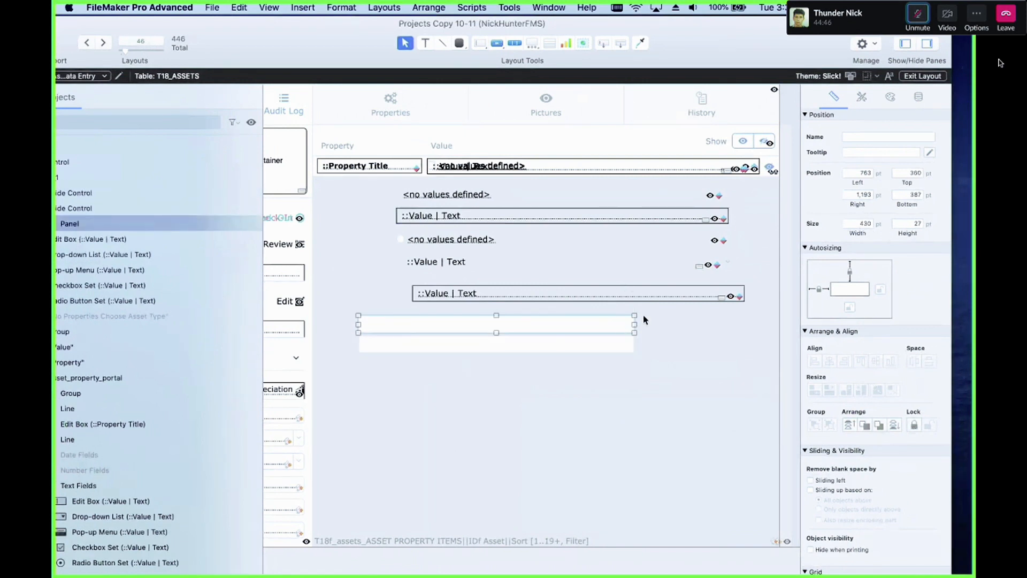
{"action": "left_click", "coordinate": [519, 351]}
{"action": "left_click_drag", "start_coordinate": [483, 337], "coordinate": [483, 321]}
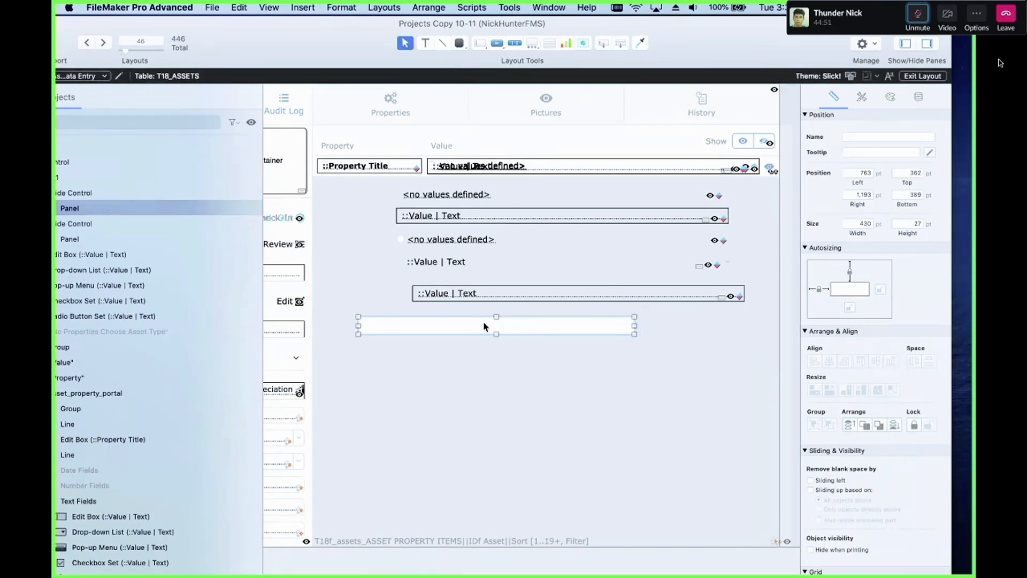
{"action": "key", "text": "Up"}
{"action": "key", "text": "Right"}
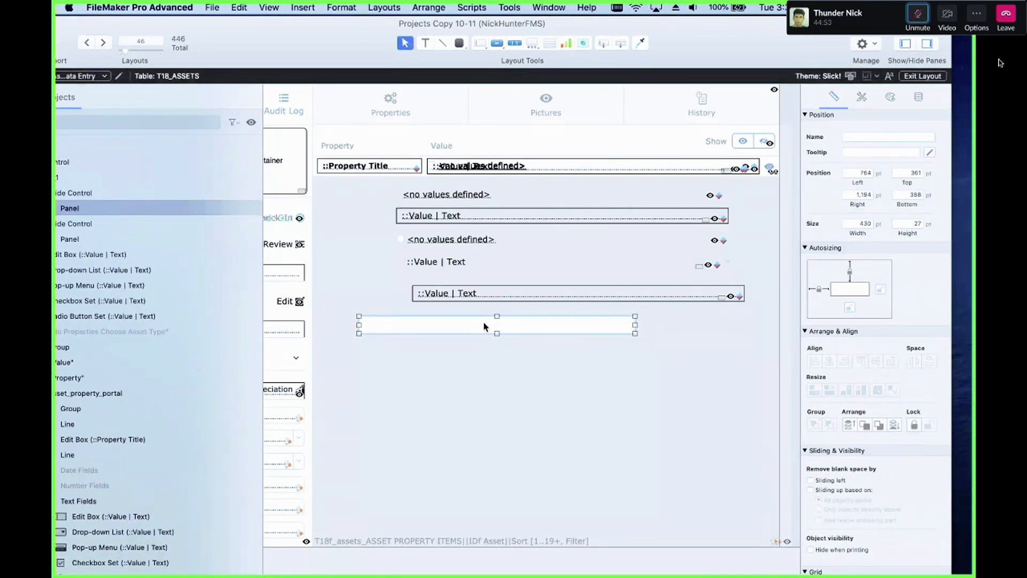
{"action": "key", "text": "Left"}
{"action": "scroll", "coordinate": [483, 324], "scroll_direction": "left", "scroll_amount": 3}
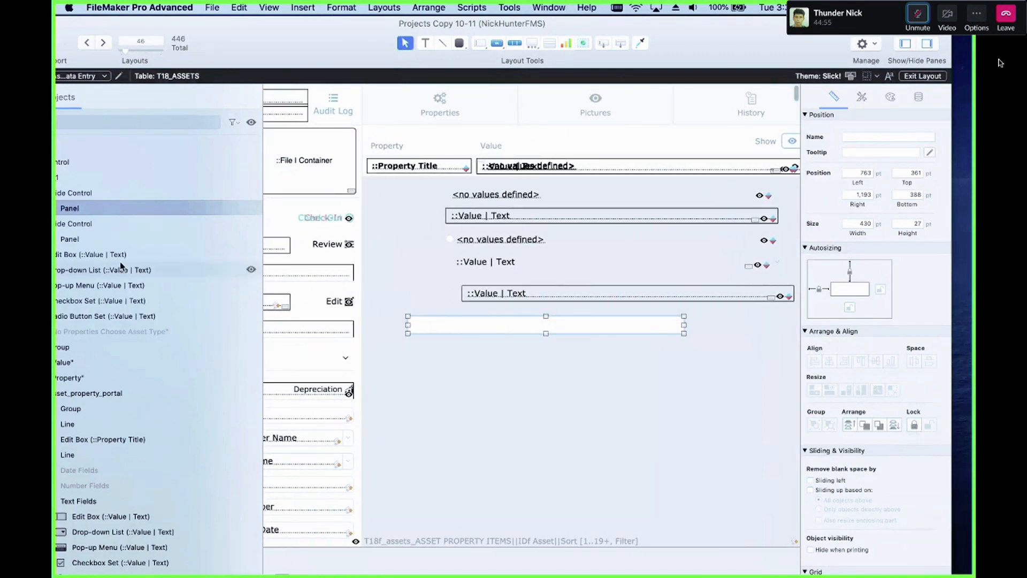
{"action": "left_click_drag", "start_coordinate": [234, 30], "coordinate": [324, 40]}
{"action": "key", "text": "Up"}
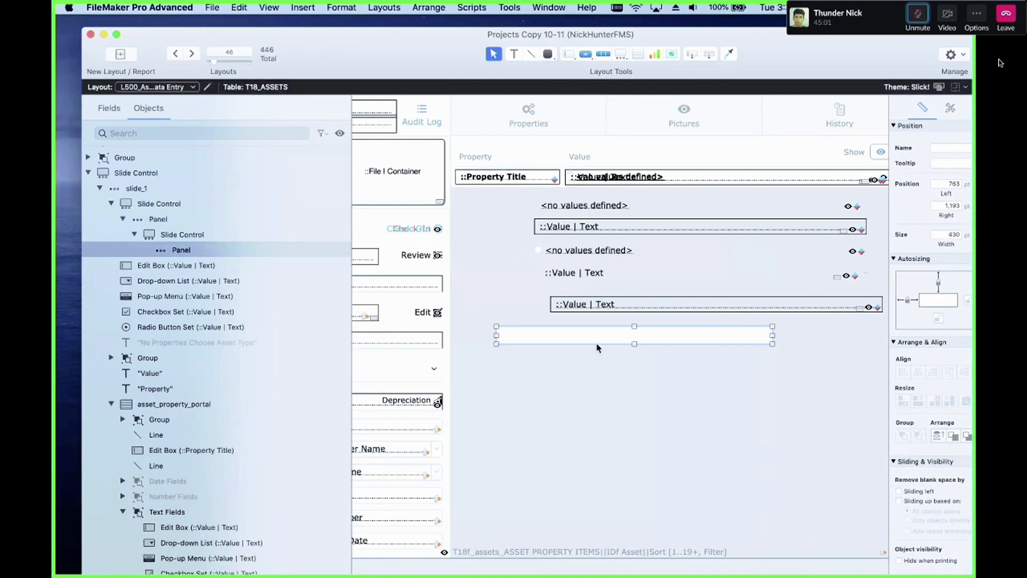
Step: Select the lower slide control and duplicate it
{"action": "left_click_drag", "start_coordinate": [598, 340], "coordinate": [635, 339]}
{"action": "left_click", "coordinate": [614, 337]}
{"action": "key", "text": "super+d"}
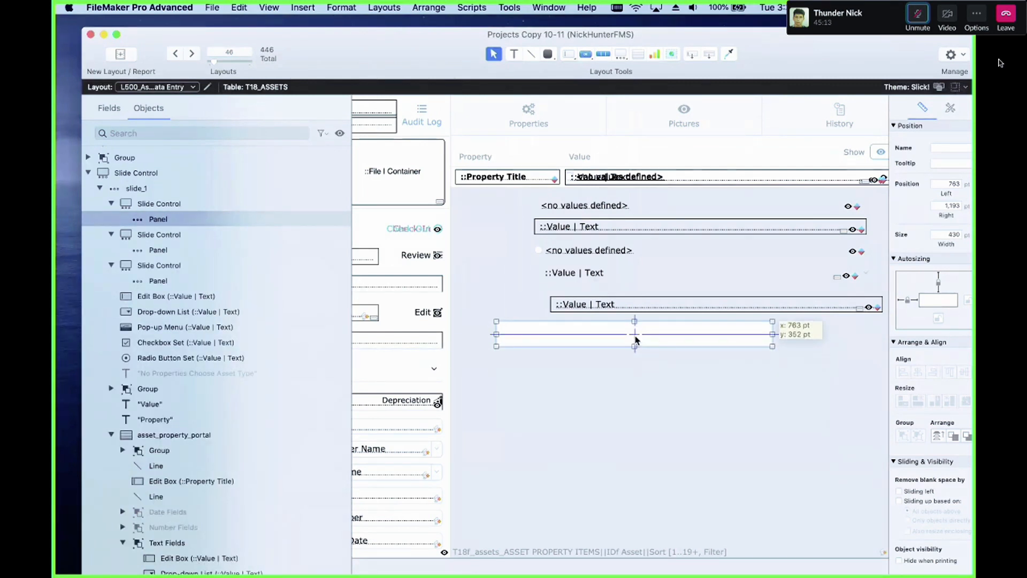
Step: Stack the three slide controls one below another under the value fields
{"action": "left_click", "coordinate": [627, 373]}
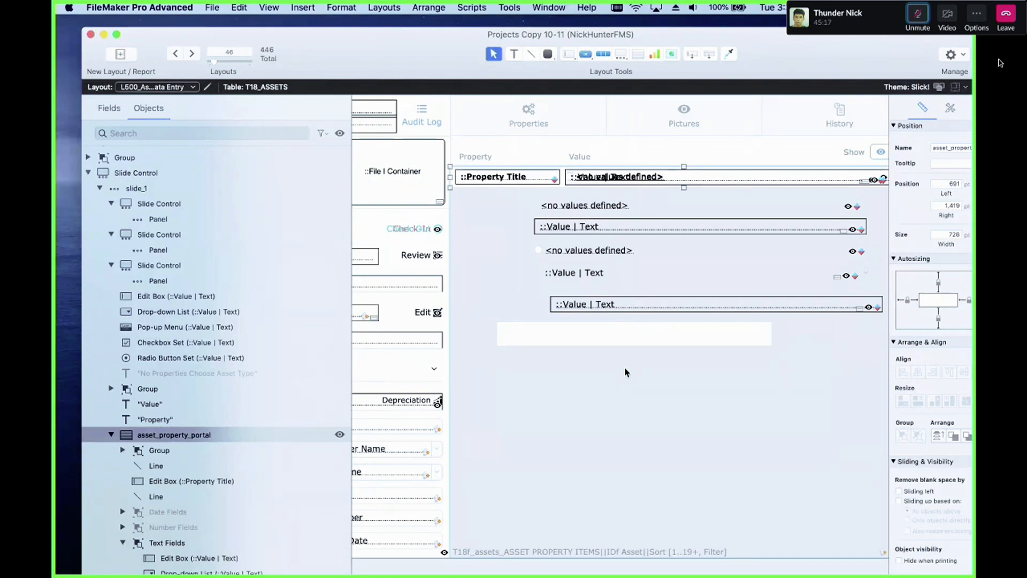
{"action": "scroll", "coordinate": [627, 372], "scroll_direction": "down", "scroll_amount": 3}
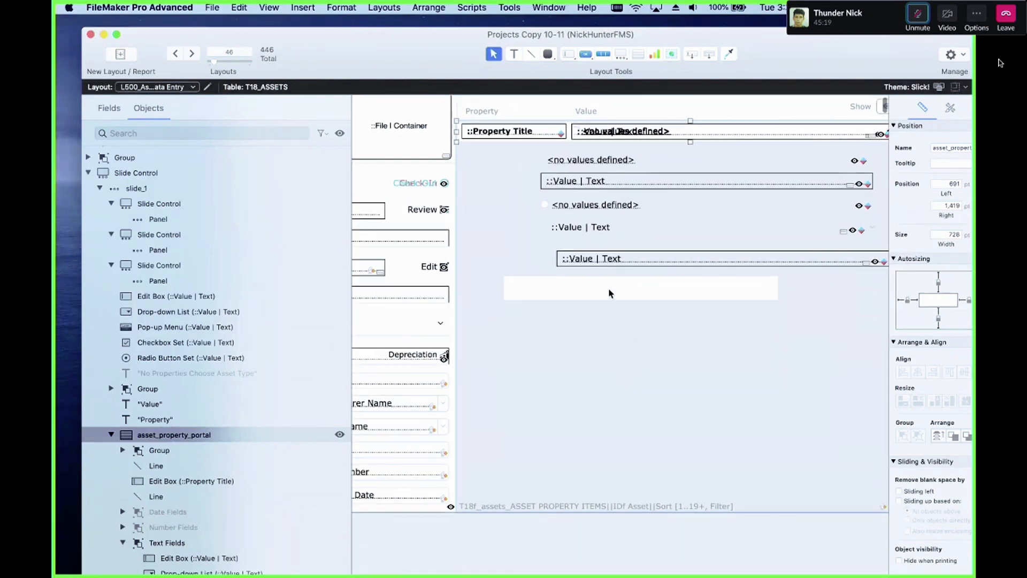
{"action": "left_click", "coordinate": [605, 316]}
{"action": "left_click_drag", "start_coordinate": [626, 331], "coordinate": [619, 294]}
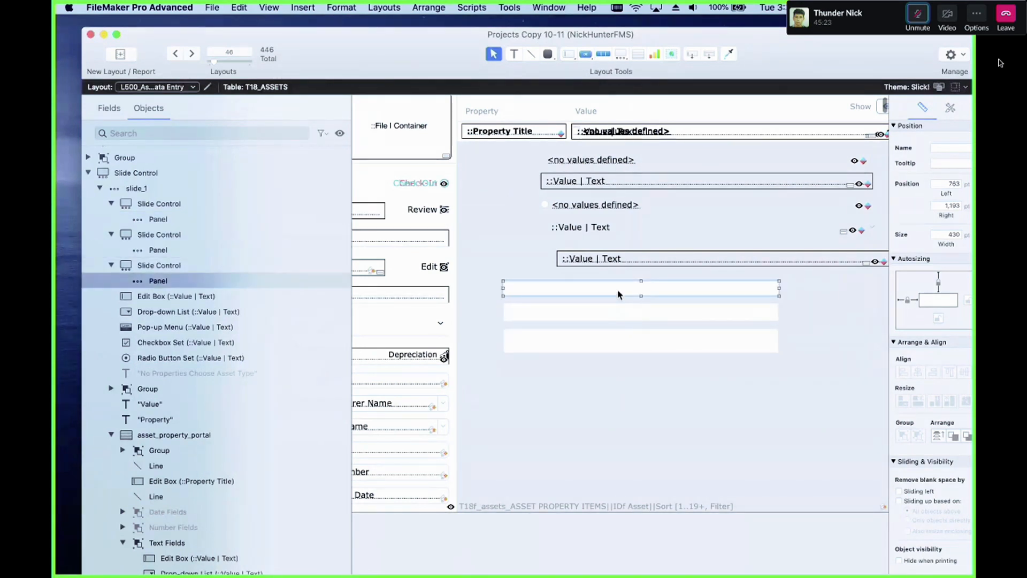
{"action": "left_click", "coordinate": [622, 310]}
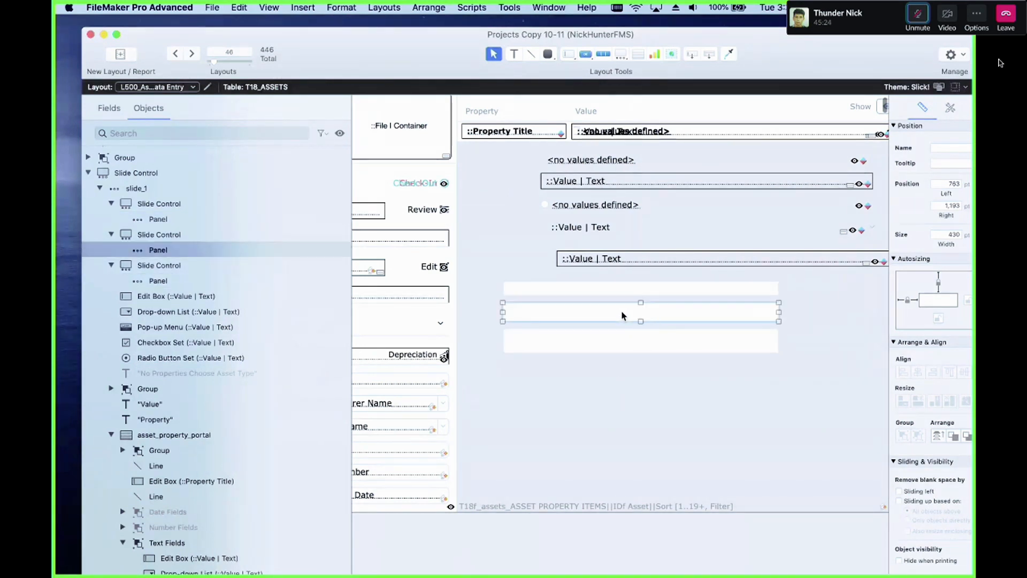
{"action": "left_click", "coordinate": [624, 343]}
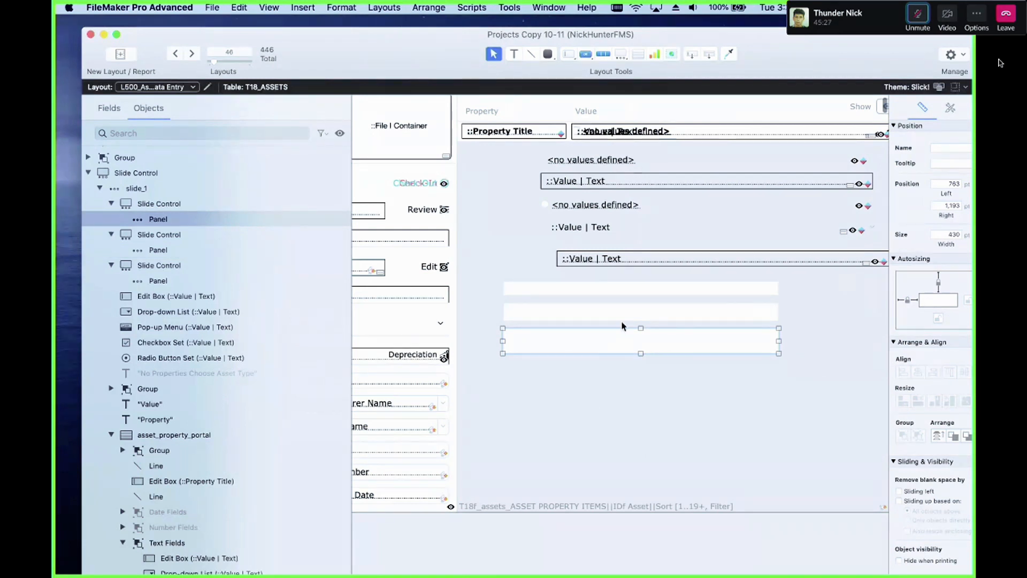
Step: Drag the slide controls into each other's panels to nest them, then move the nested set back below the fields
{"action": "left_click_drag", "start_coordinate": [620, 318], "coordinate": [618, 347]}
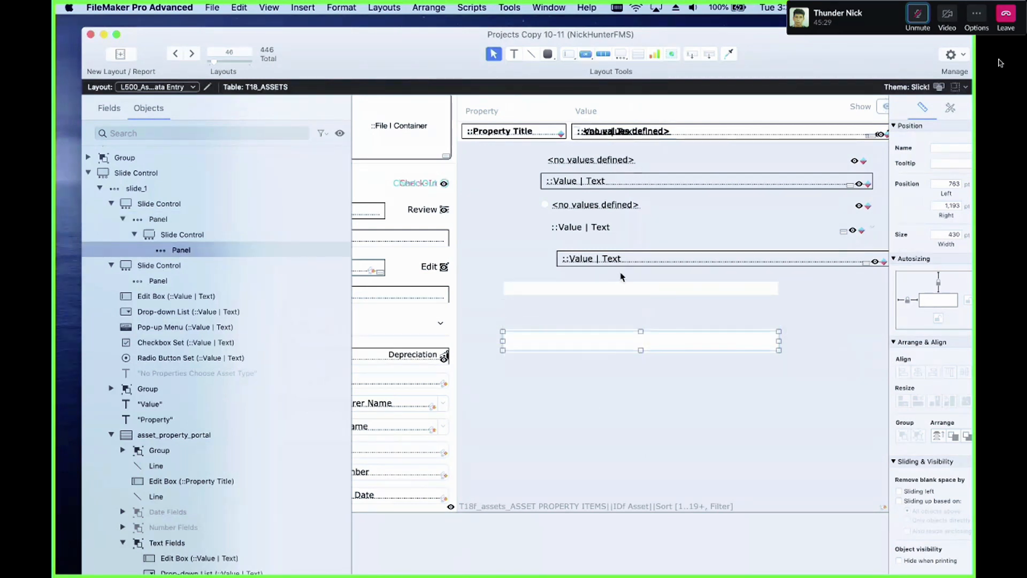
{"action": "left_click_drag", "start_coordinate": [622, 292], "coordinate": [619, 343]}
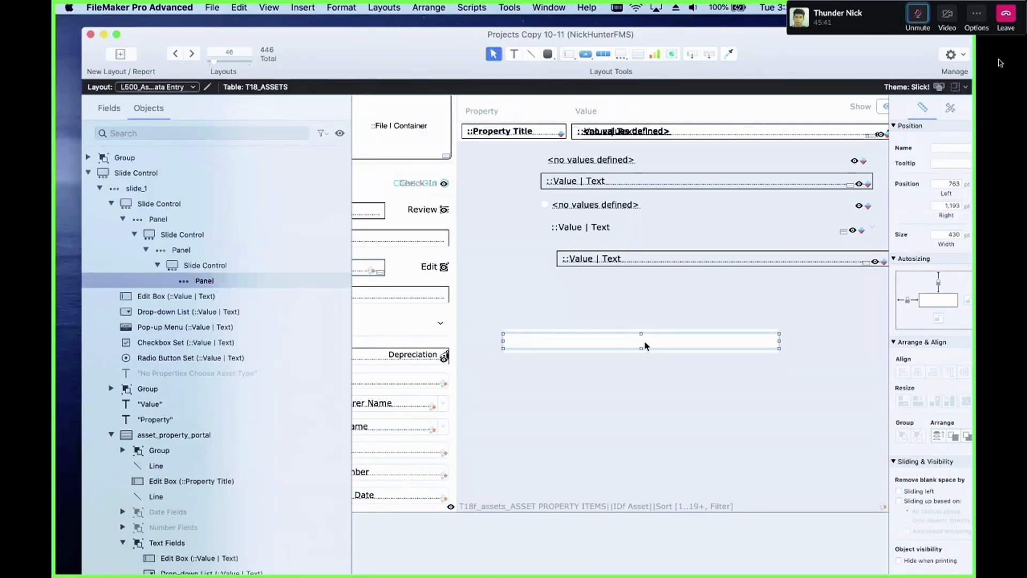
{"action": "left_click_drag", "start_coordinate": [642, 344], "coordinate": [711, 133]}
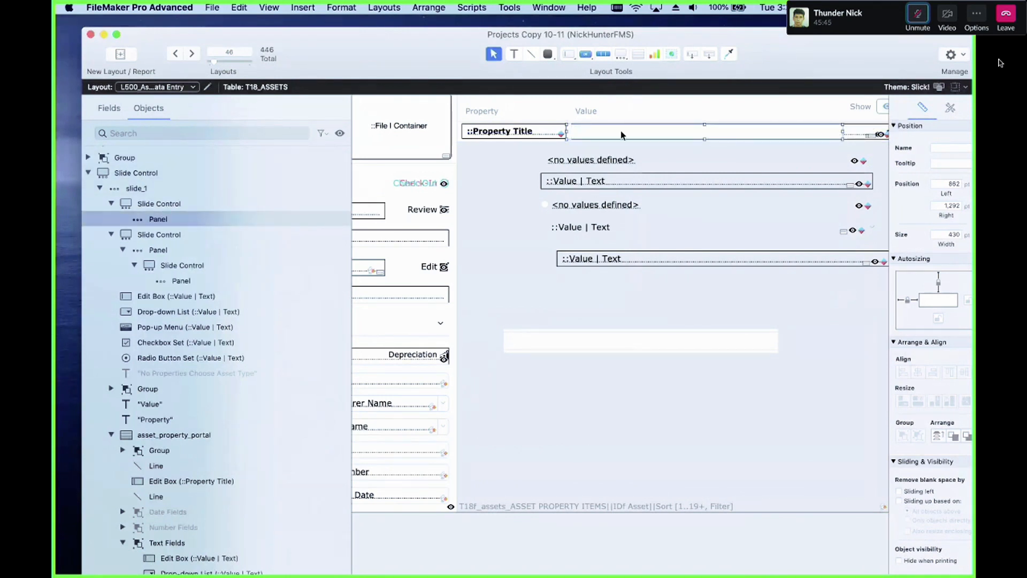
{"action": "left_click_drag", "start_coordinate": [623, 135], "coordinate": [572, 332]}
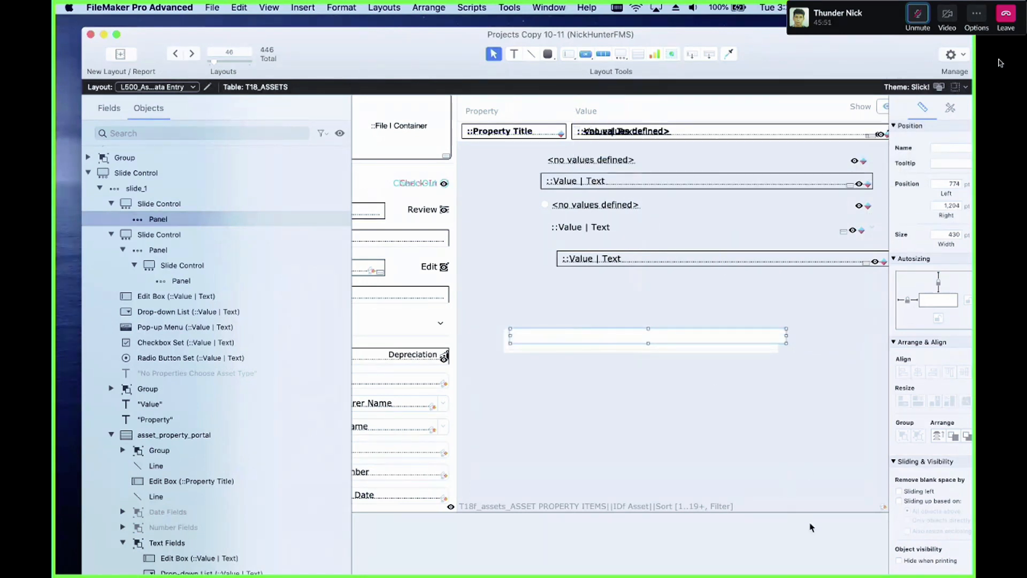
Step: Select all the slide controls below the value fields and delete them
{"action": "left_click_drag", "start_coordinate": [822, 528], "coordinate": [493, 320]}
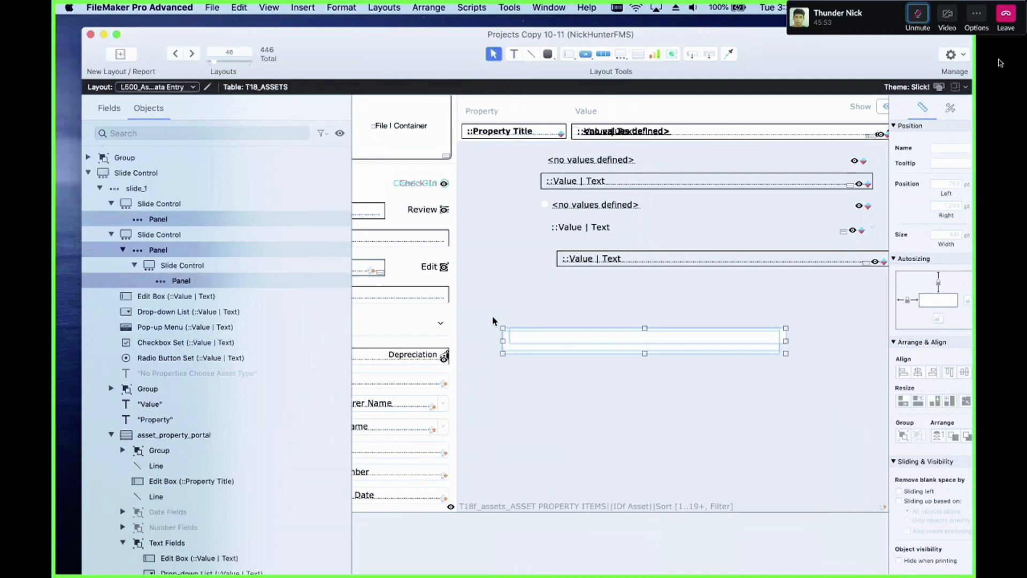
{"action": "key", "text": "Delete"}
{"action": "key", "text": "Return"}
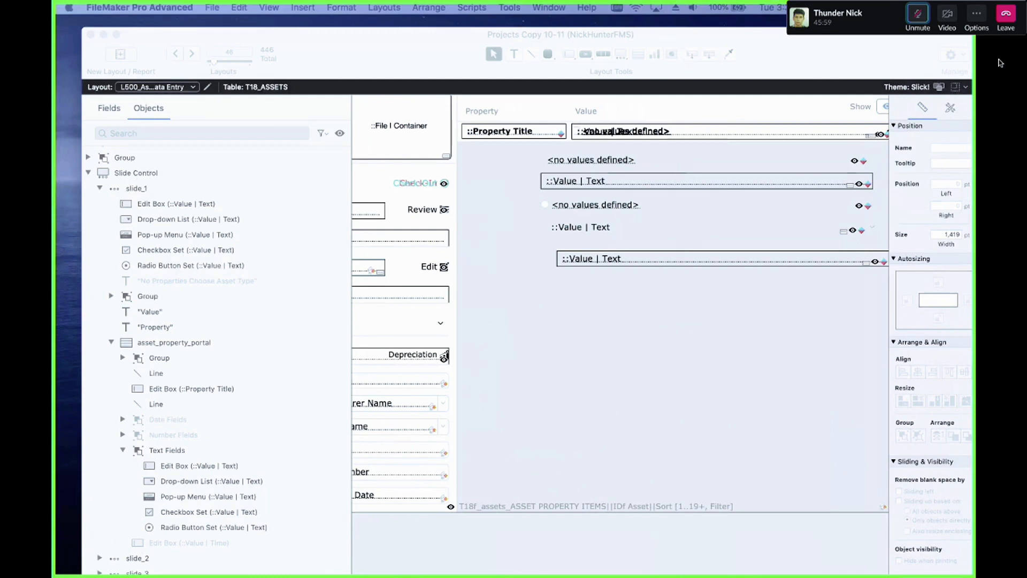
Step: Move the bottom Value | Text edit box up slightly under the field above it
{"action": "left_click", "coordinate": [523, 403]}
{"action": "scroll", "coordinate": [485, 369], "scroll_direction": "up", "scroll_amount": 2}
{"action": "scroll", "coordinate": [643, 272], "scroll_direction": "down", "scroll_amount": 2}
{"action": "left_click_drag", "start_coordinate": [607, 255], "coordinate": [590, 247]}
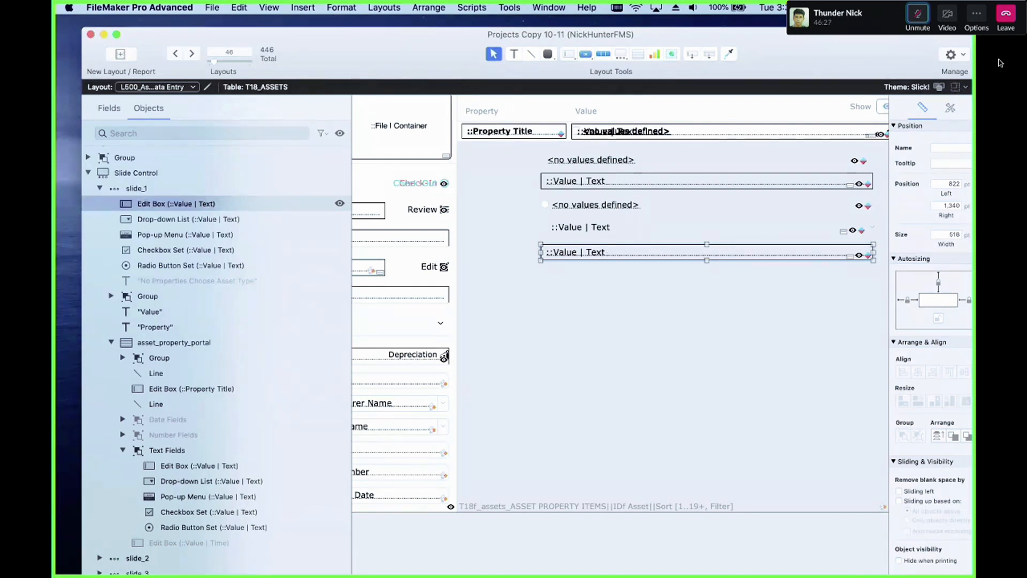
Step: Collapse the slide_1 branch in the object list and select the outer slide control
{"action": "left_click", "coordinate": [1001, 63]}
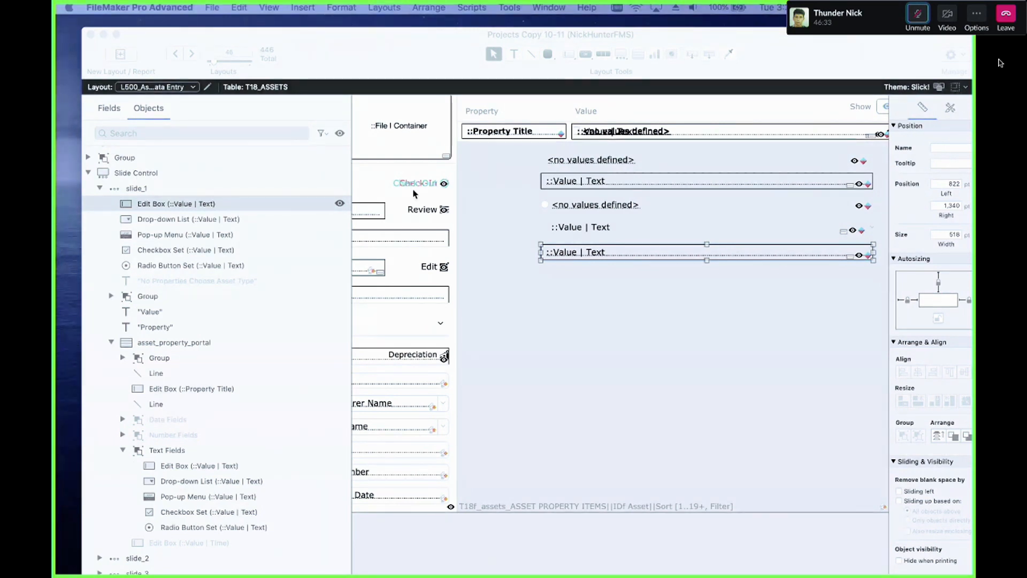
{"action": "left_click", "coordinate": [160, 122]}
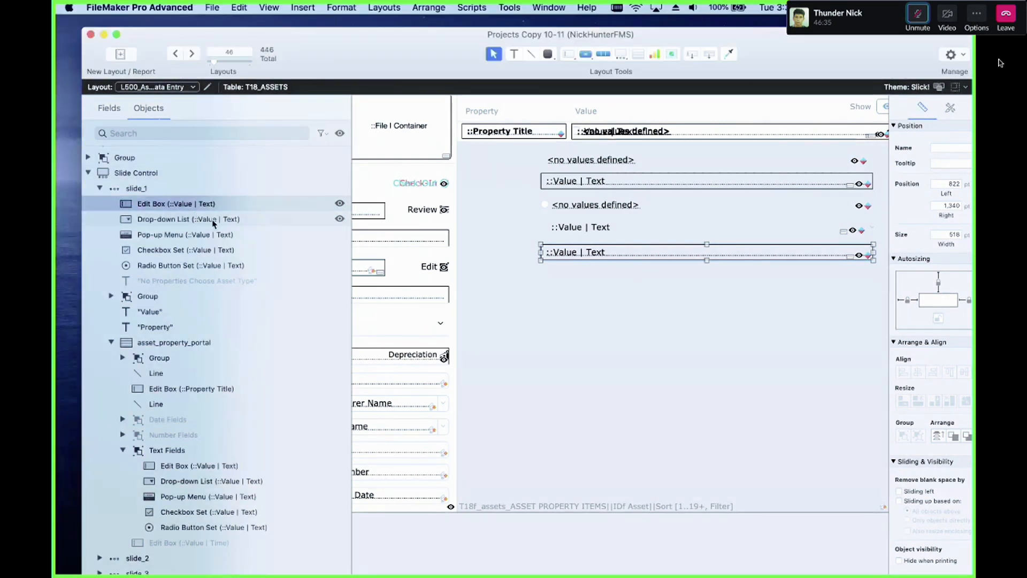
{"action": "scroll", "coordinate": [217, 224], "scroll_direction": "down", "scroll_amount": 5}
{"action": "scroll", "coordinate": [220, 225], "scroll_direction": "up", "scroll_amount": 6}
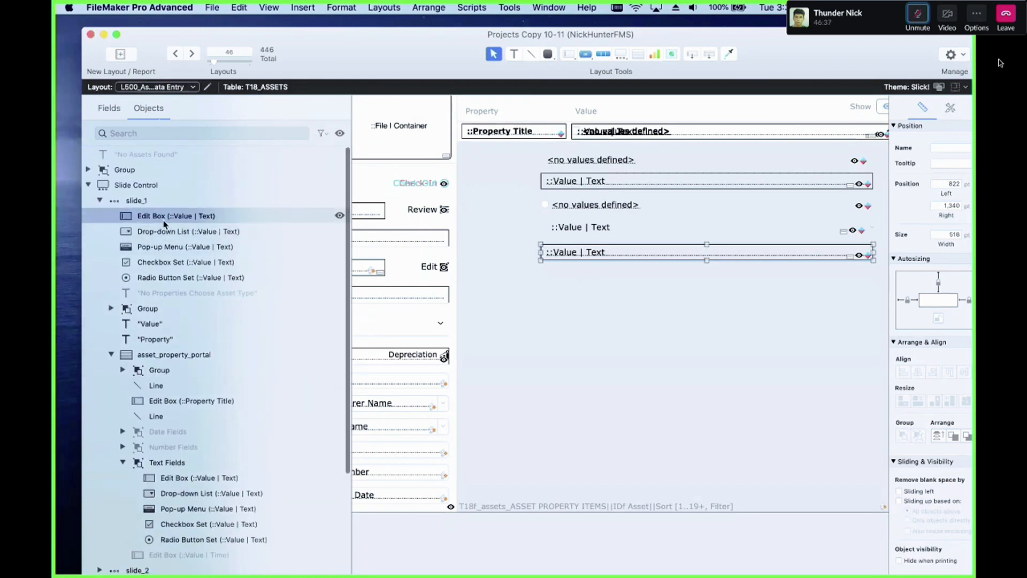
{"action": "left_click", "coordinate": [113, 203]}
{"action": "left_click", "coordinate": [101, 202]}
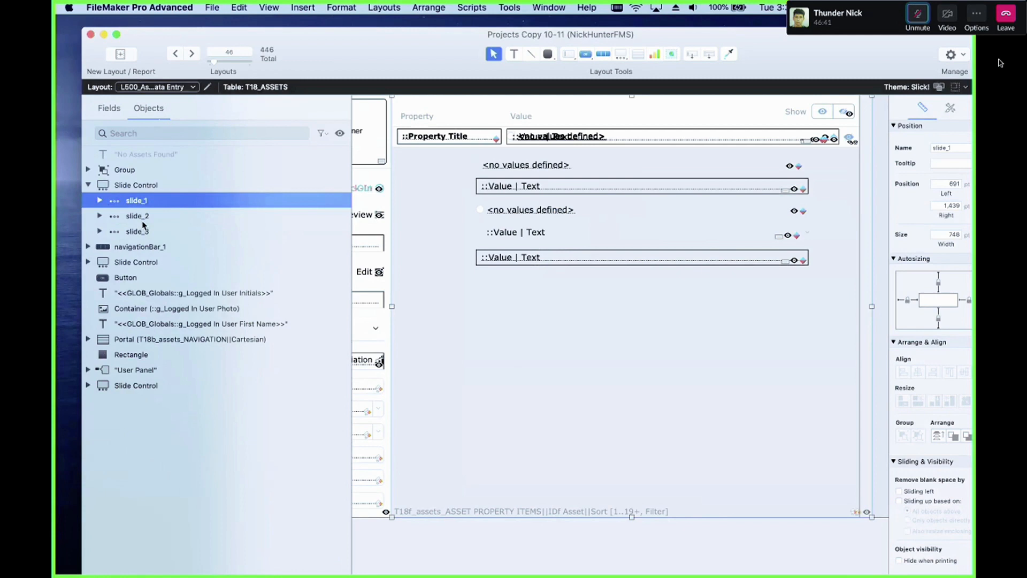
{"action": "scroll", "coordinate": [541, 320], "scroll_direction": "up", "scroll_amount": 2}
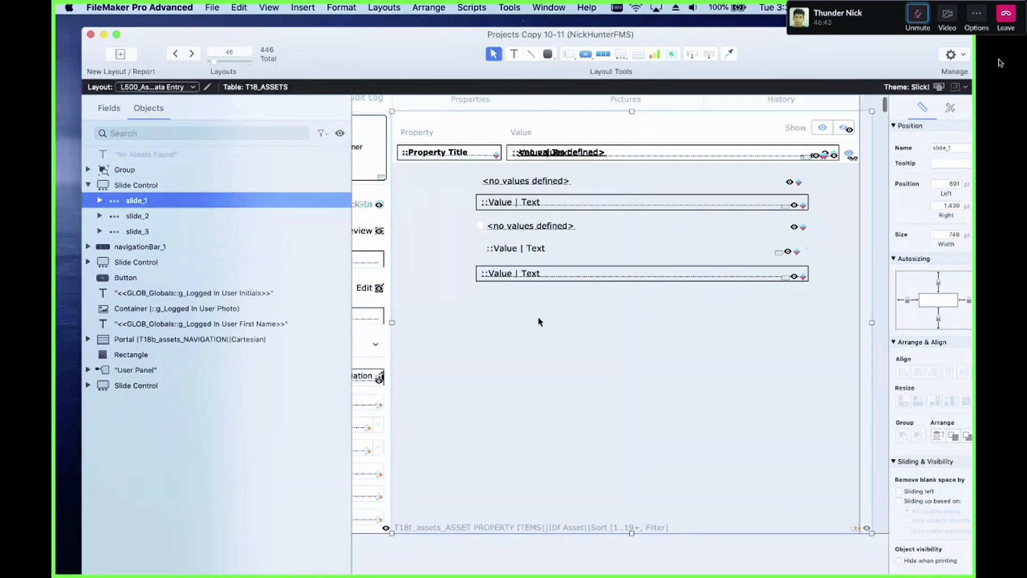
{"action": "left_click", "coordinate": [155, 188]}
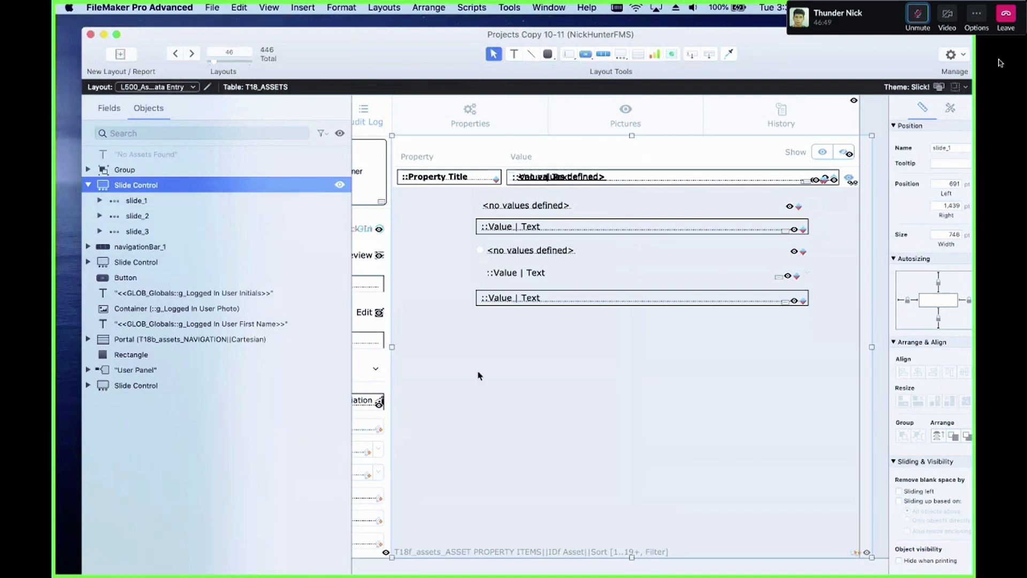
Step: Draw a three-panel slide control about 424 pt wide below the value fields, with swipe gestures and navigation dots turned off
{"action": "left_click", "coordinate": [621, 54]}
{"action": "mouse_move", "coordinate": [493, 325]}
{"action": "left_mouse_down"}
{"action": "mouse_move", "coordinate": [603, 408]}
{"action": "mouse_move", "coordinate": [765, 501]}
{"action": "left_mouse_up"}
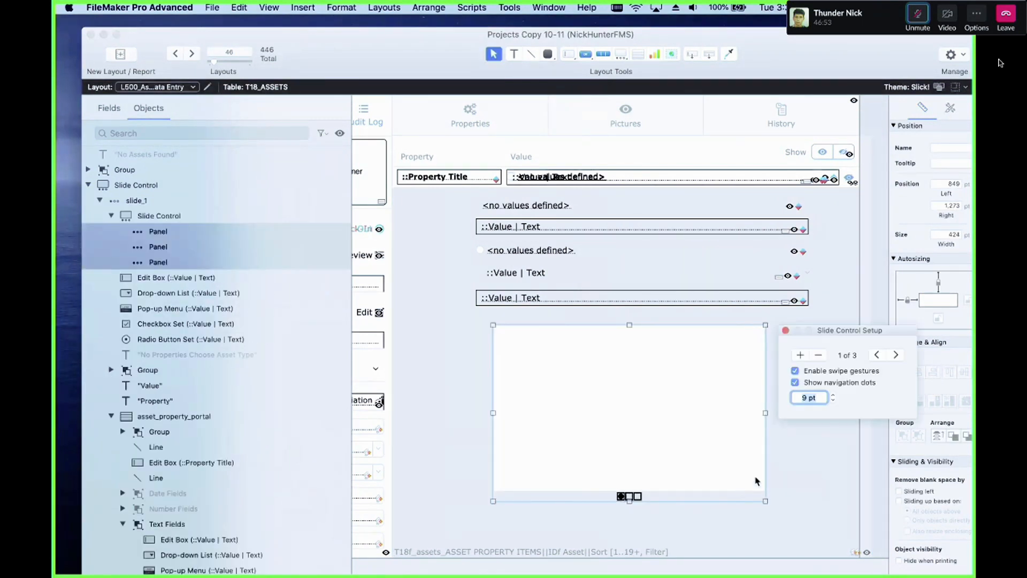
{"action": "left_click", "coordinate": [698, 522]}
{"action": "double_click", "coordinate": [667, 467]}
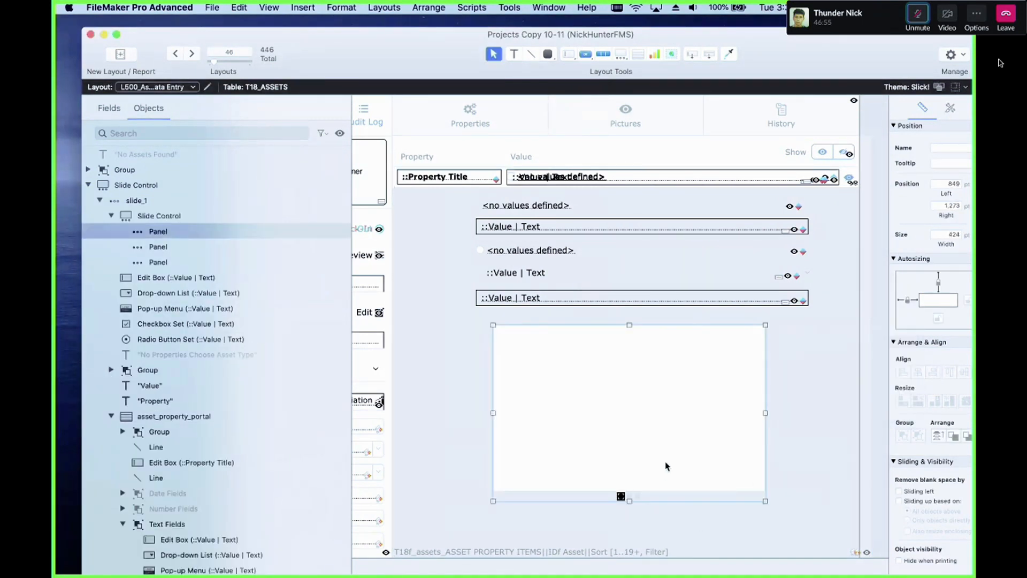
{"action": "left_click", "coordinate": [830, 383]}
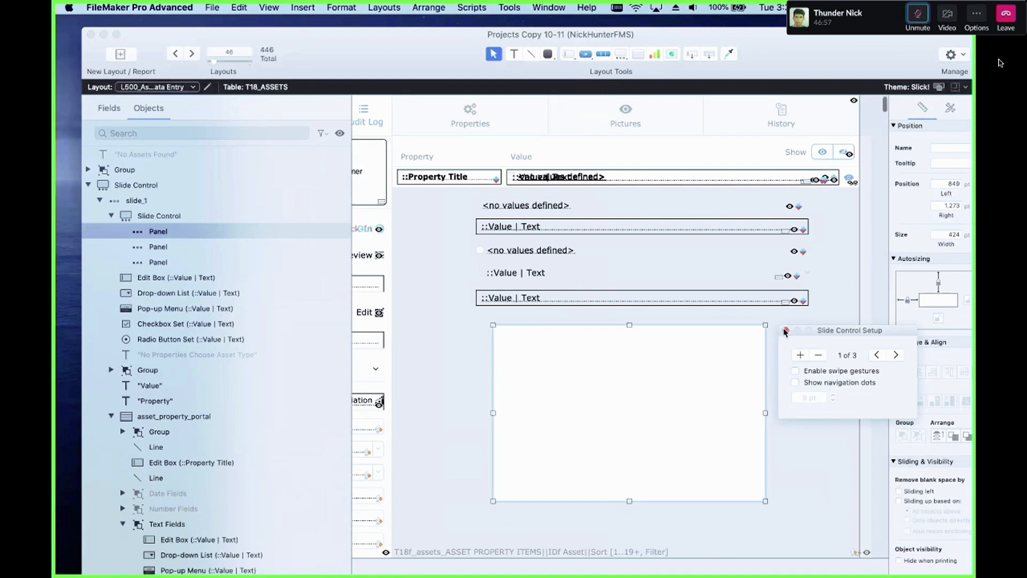
Step: Move the new slide control slightly and select each of its three panels in the object list
{"action": "left_click", "coordinate": [715, 402]}
{"action": "left_click_drag", "start_coordinate": [661, 398], "coordinate": [644, 411]}
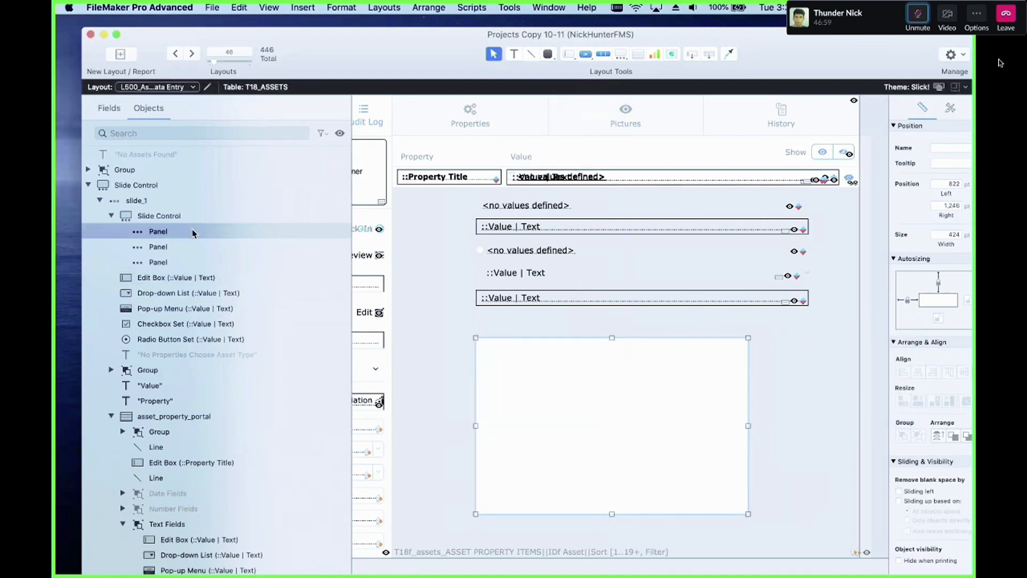
{"action": "left_click", "coordinate": [182, 247]}
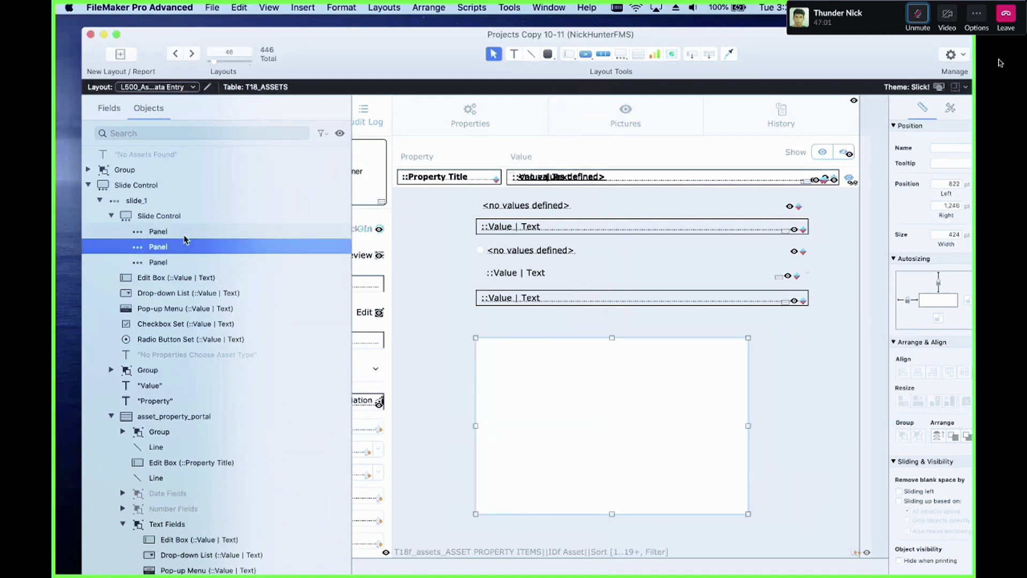
{"action": "left_click", "coordinate": [182, 232]}
{"action": "left_click", "coordinate": [150, 215]}
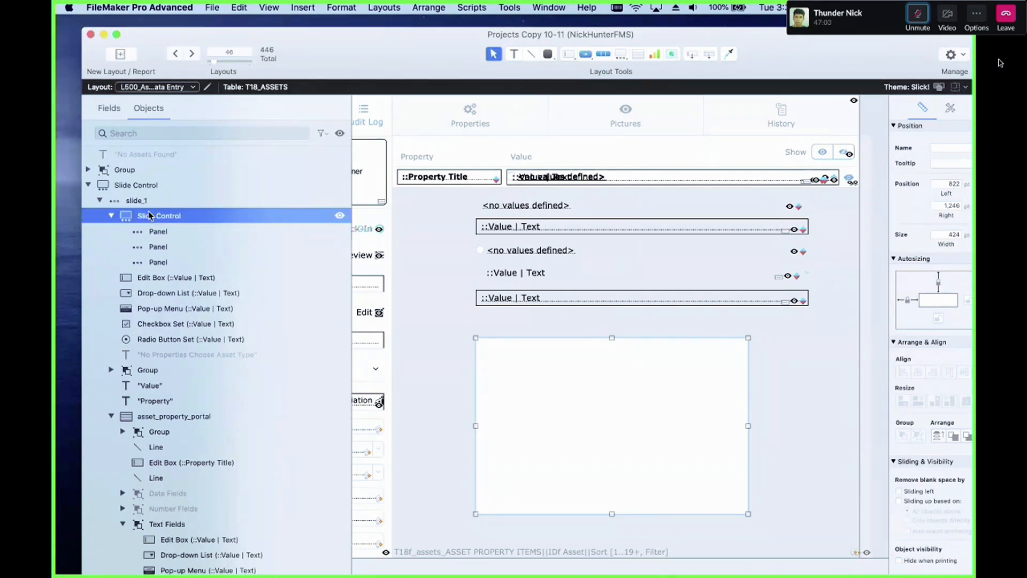
{"action": "left_click", "coordinate": [182, 231]}
{"action": "left_click", "coordinate": [182, 247]}
{"action": "left_click", "coordinate": [181, 257]}
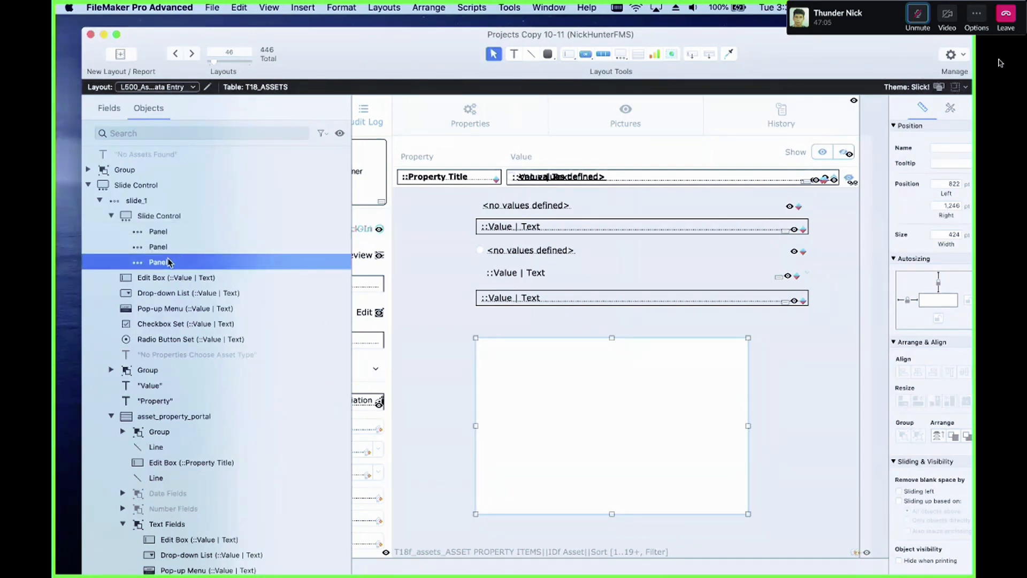
Step: Rename the slide control's panels from bottom to top as 1, 2 and 3
{"action": "double_click", "coordinate": [177, 261]}
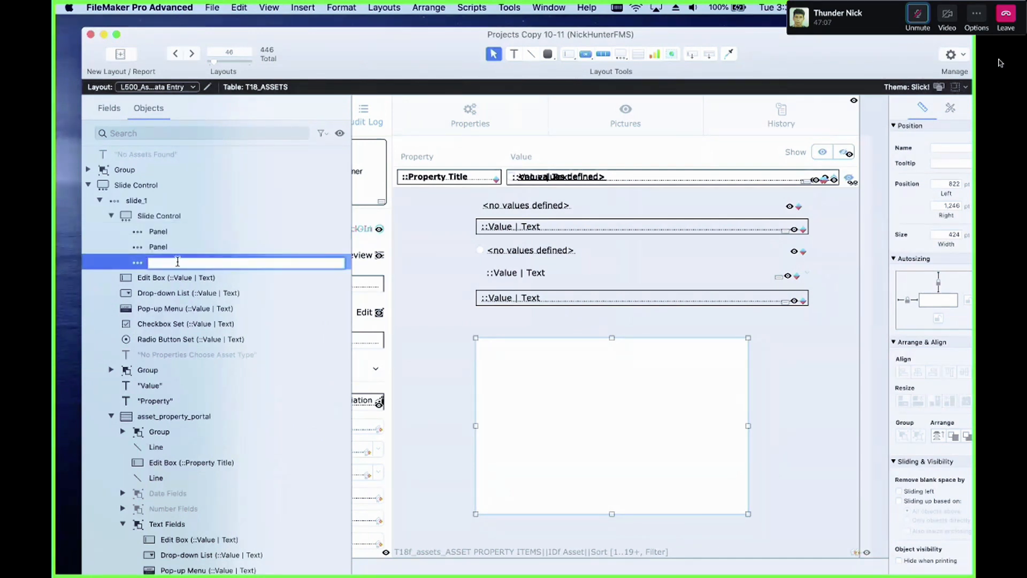
{"action": "type", "text": "1"}
{"action": "left_click", "coordinate": [166, 248]}
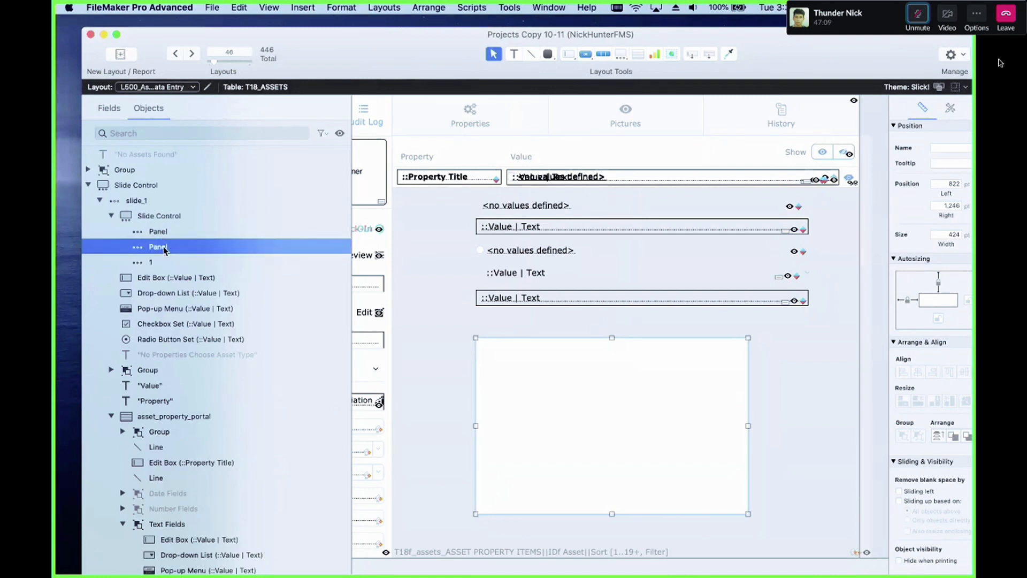
{"action": "double_click", "coordinate": [166, 248]}
{"action": "type", "text": "2"}
{"action": "left_click", "coordinate": [169, 235]}
{"action": "double_click", "coordinate": [169, 234]}
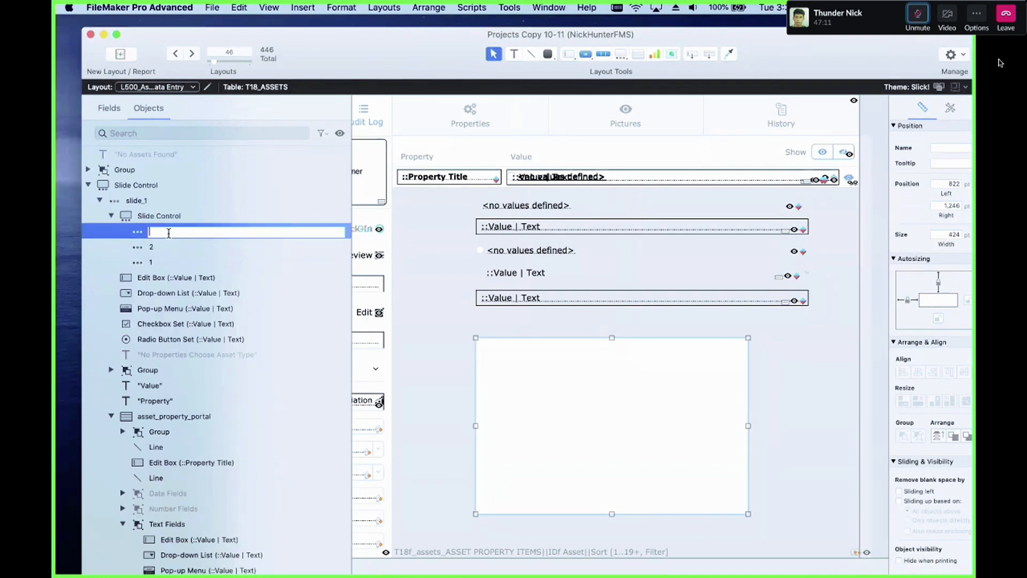
{"action": "type", "text": "3"}
{"action": "left_click", "coordinate": [195, 214]}
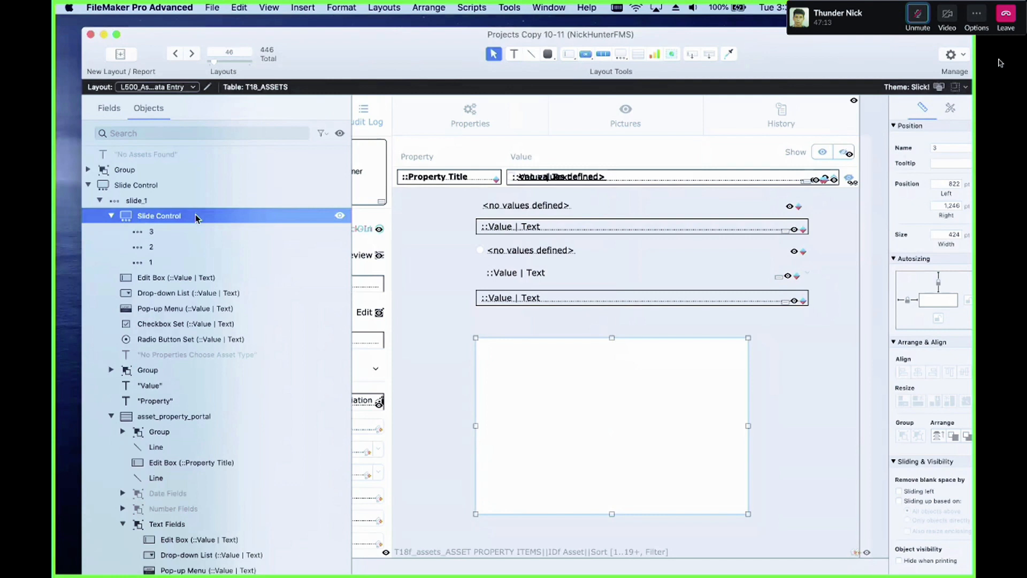
Step: Select each of the slide control's three panels and nudge the slide control slightly
{"action": "left_click", "coordinate": [220, 233]}
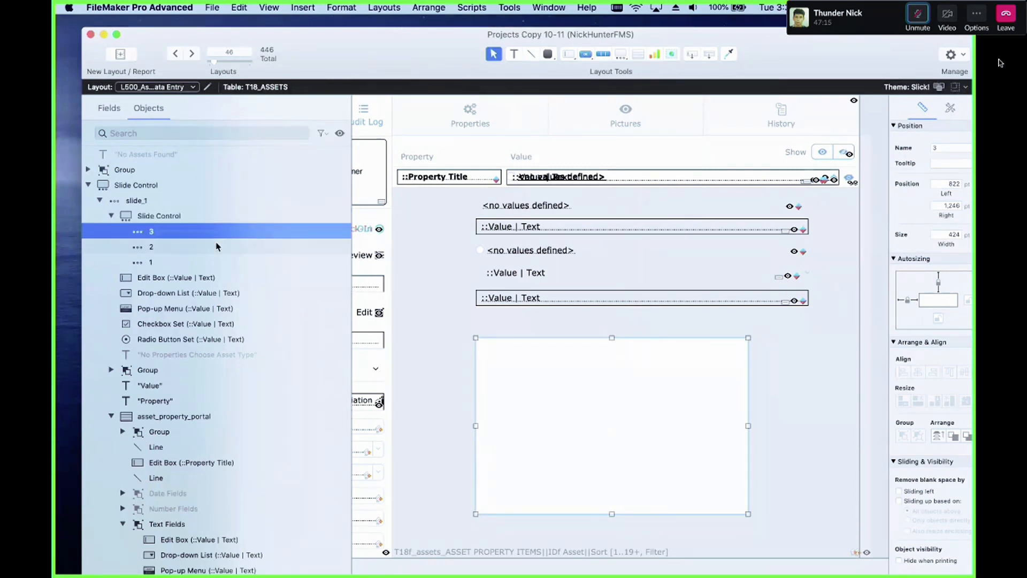
{"action": "left_click", "coordinate": [214, 247]}
{"action": "left_click", "coordinate": [215, 263]}
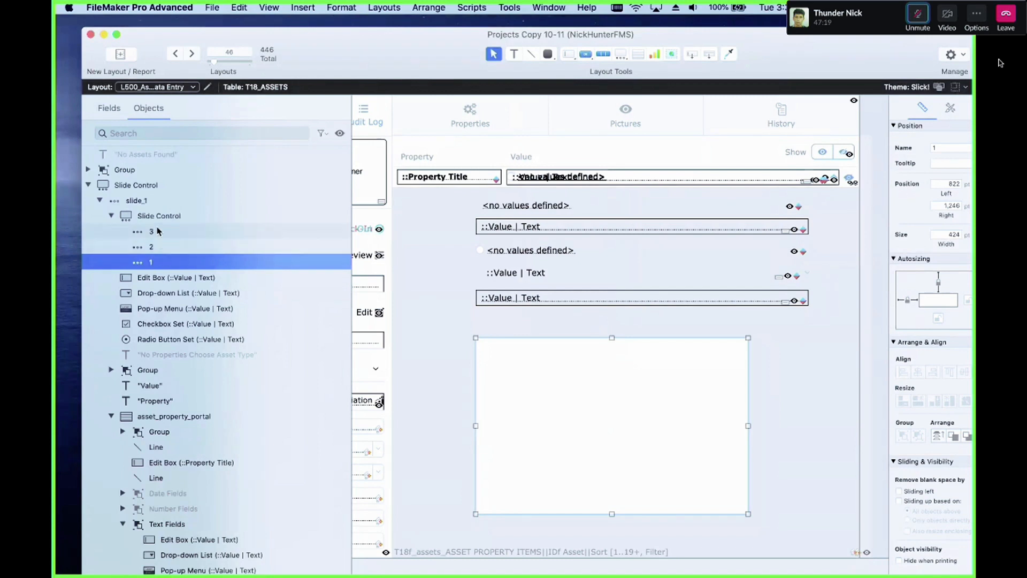
{"action": "left_click_drag", "start_coordinate": [518, 376], "coordinate": [509, 369]}
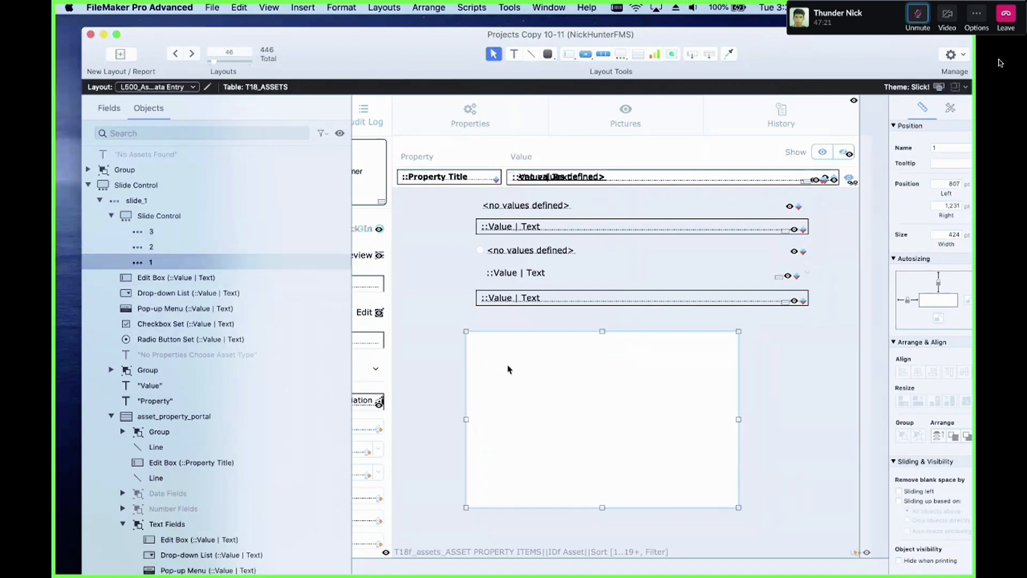
{"action": "left_click", "coordinate": [143, 259]}
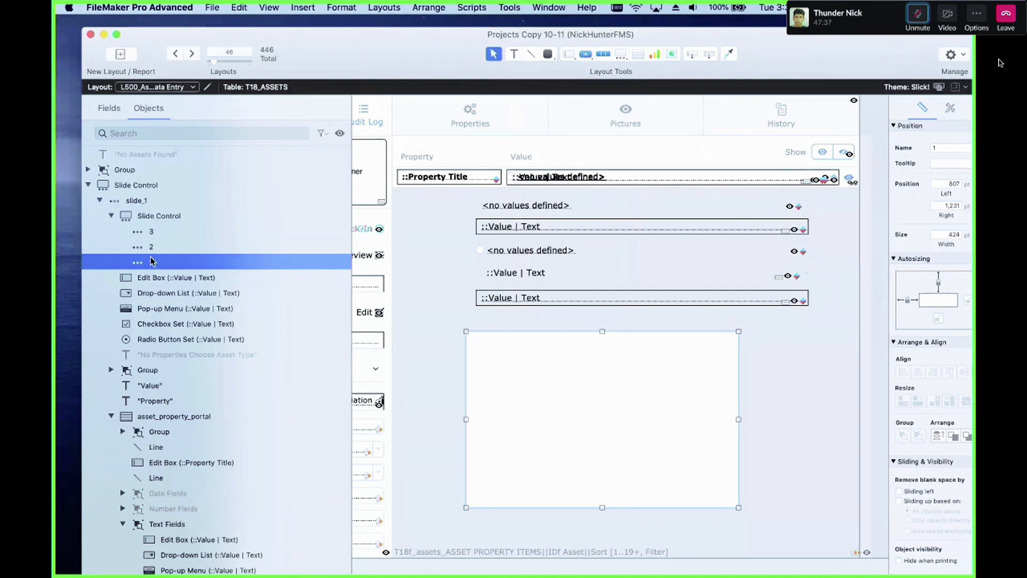
Step: Open the slide control's setup and turn on navigation dots
{"action": "scroll", "coordinate": [152, 230], "scroll_direction": "down", "scroll_amount": 1}
{"action": "left_click", "coordinate": [152, 213]}
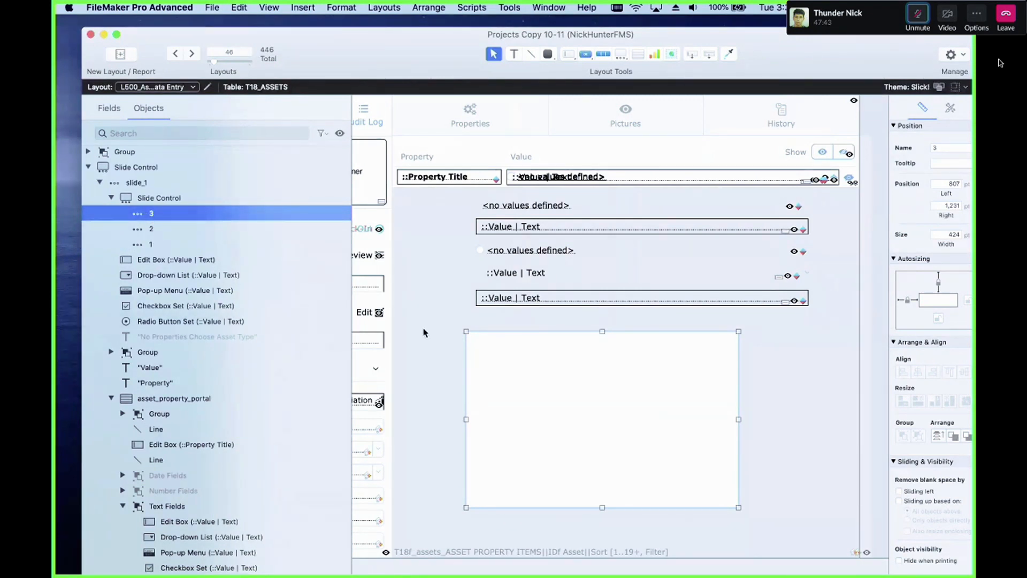
{"action": "left_click", "coordinate": [600, 370]}
{"action": "double_click", "coordinate": [600, 370]}
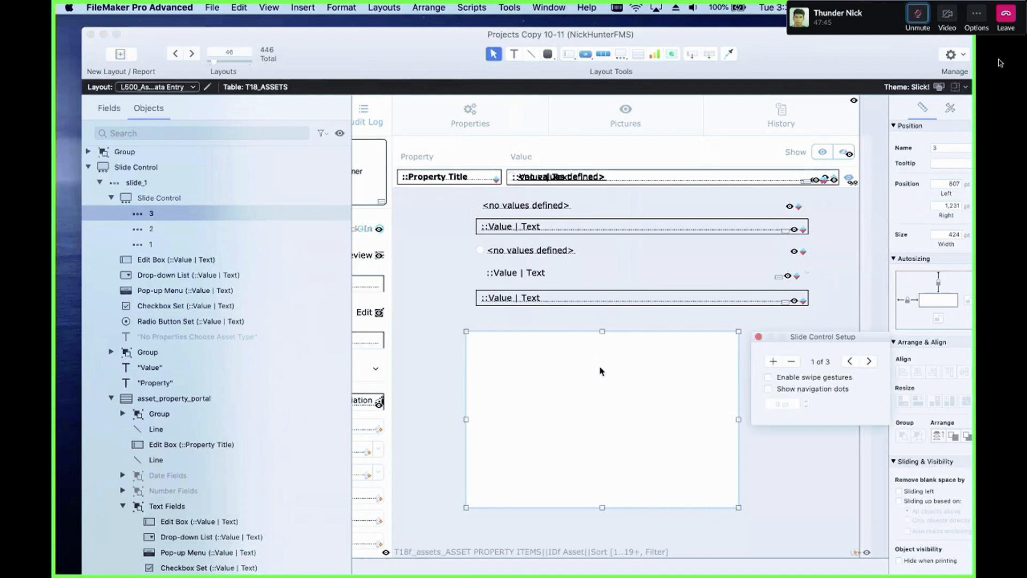
{"action": "left_click", "coordinate": [769, 389]}
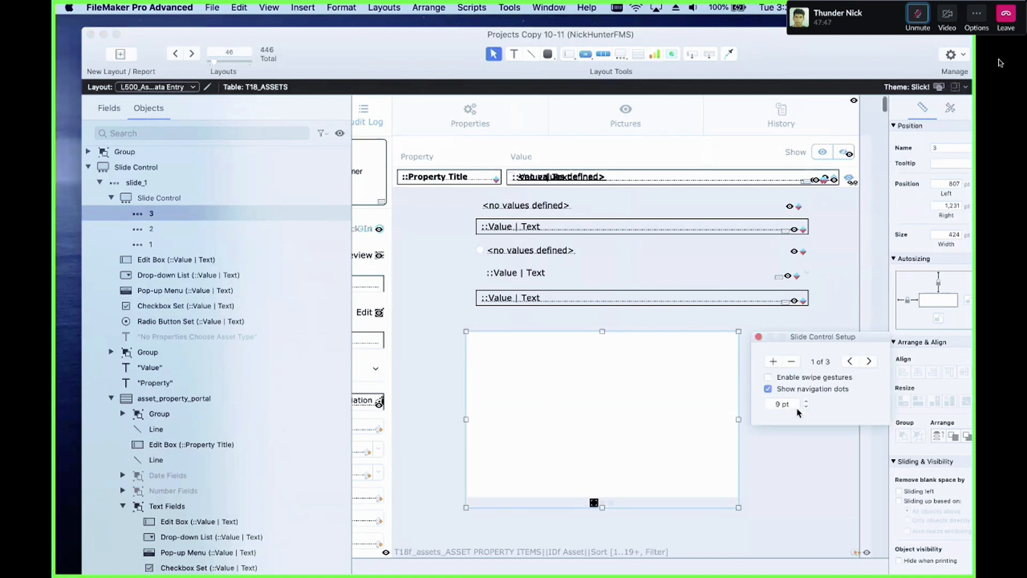
{"action": "left_click", "coordinate": [758, 337]}
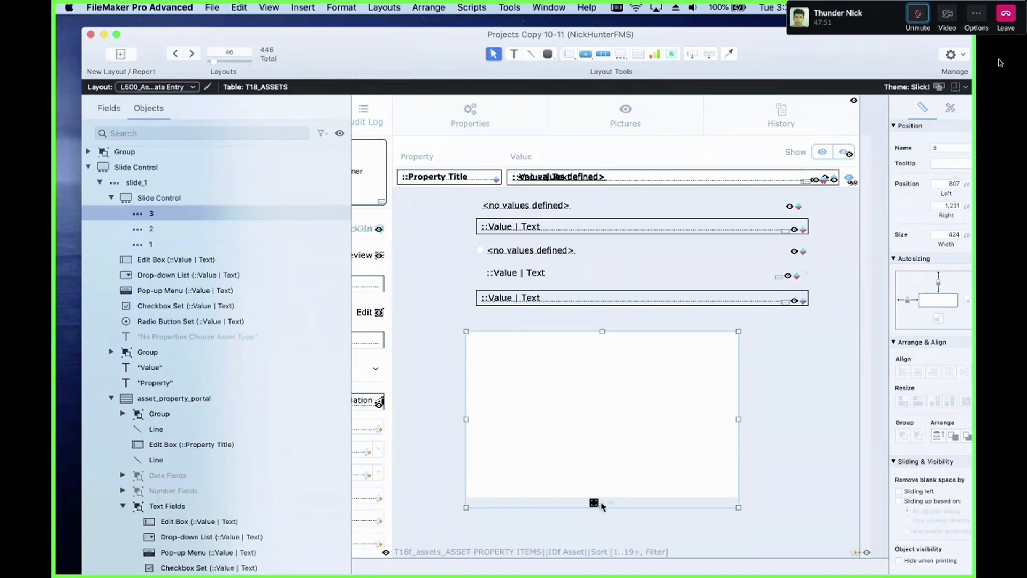
Step: Switch between the slide panels with the navigation dots and reorder the panels as 1, 2, 3
{"action": "left_click", "coordinate": [602, 506]}
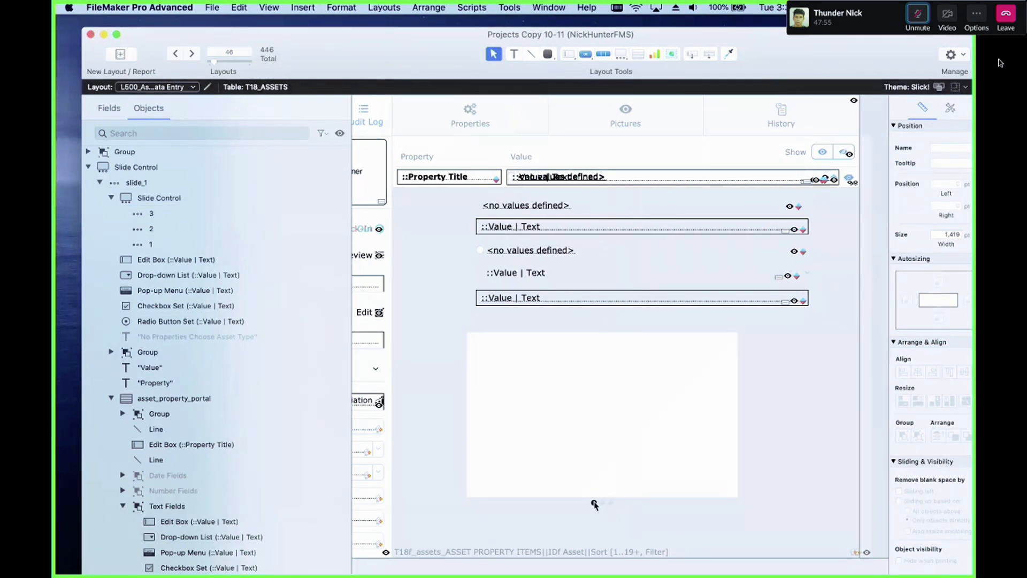
{"action": "left_click", "coordinate": [594, 504]}
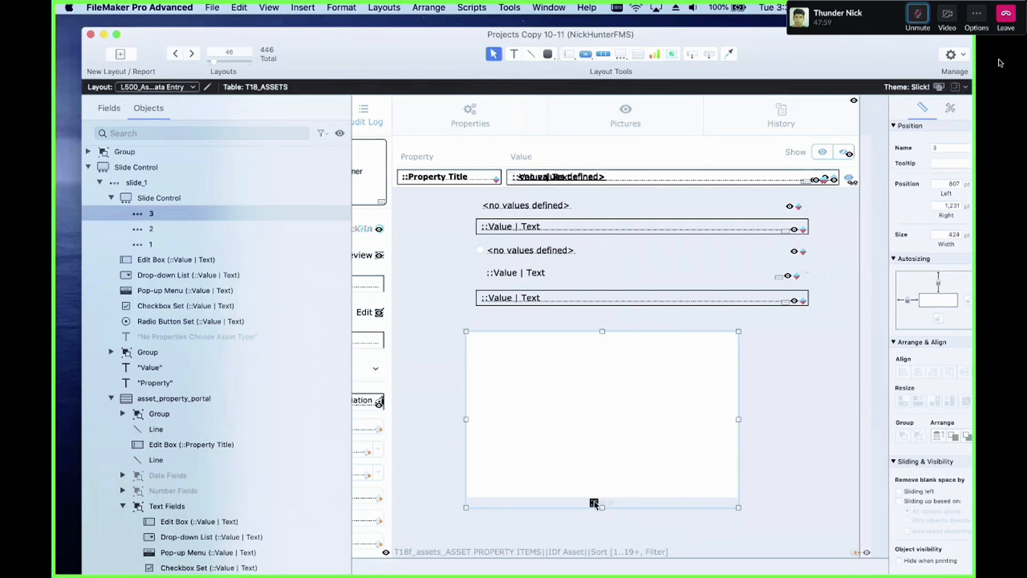
{"action": "left_click", "coordinate": [594, 503]}
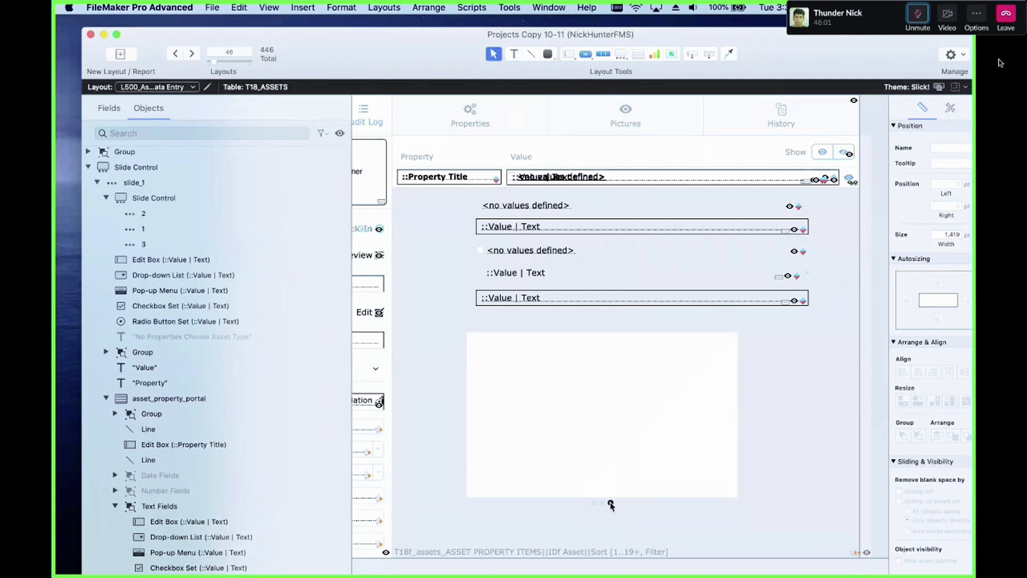
{"action": "left_click", "coordinate": [611, 504]}
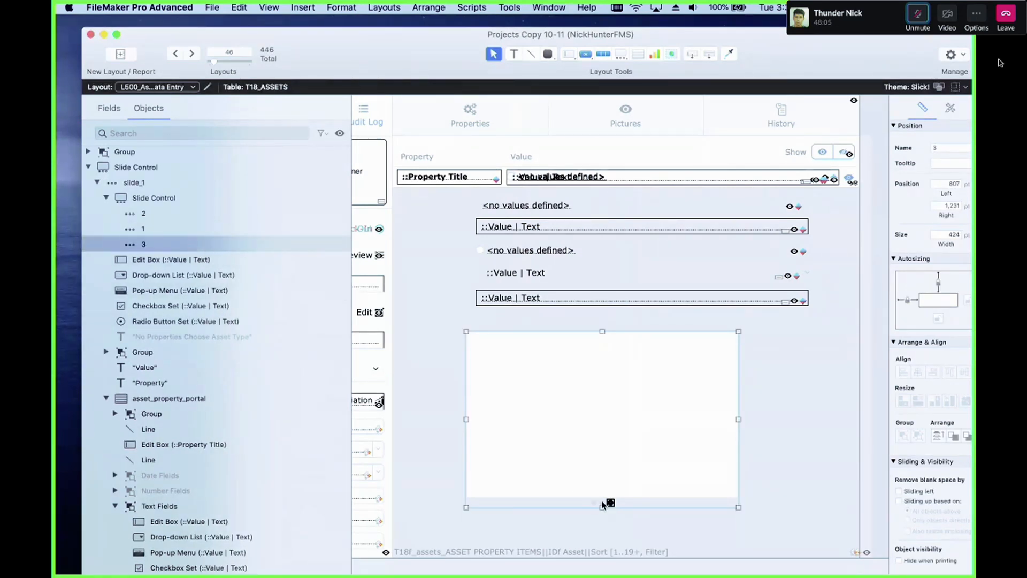
{"action": "left_click", "coordinate": [601, 502]}
{"action": "left_click", "coordinate": [602, 503]}
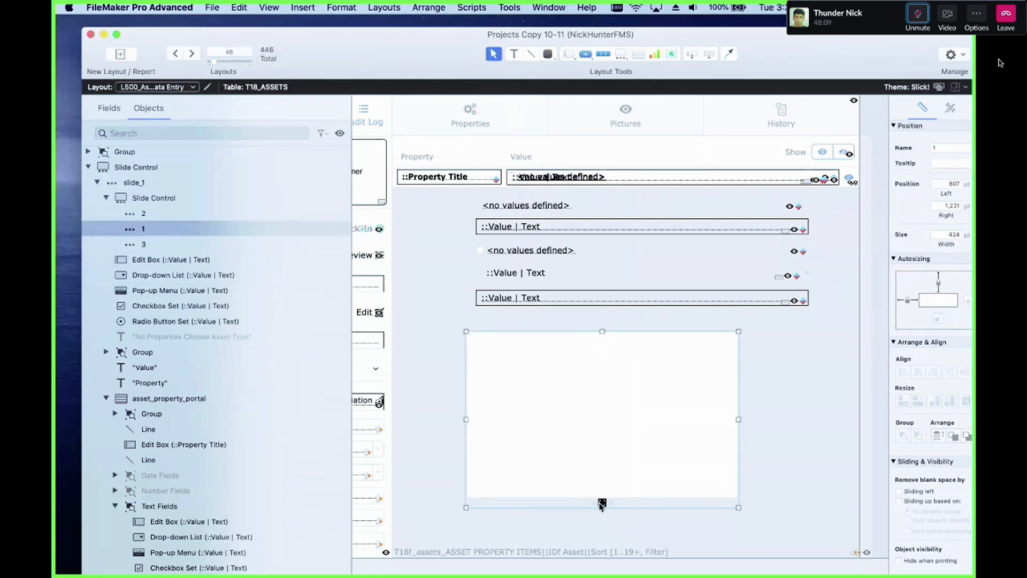
{"action": "left_click_drag", "start_coordinate": [602, 504], "coordinate": [594, 503]}
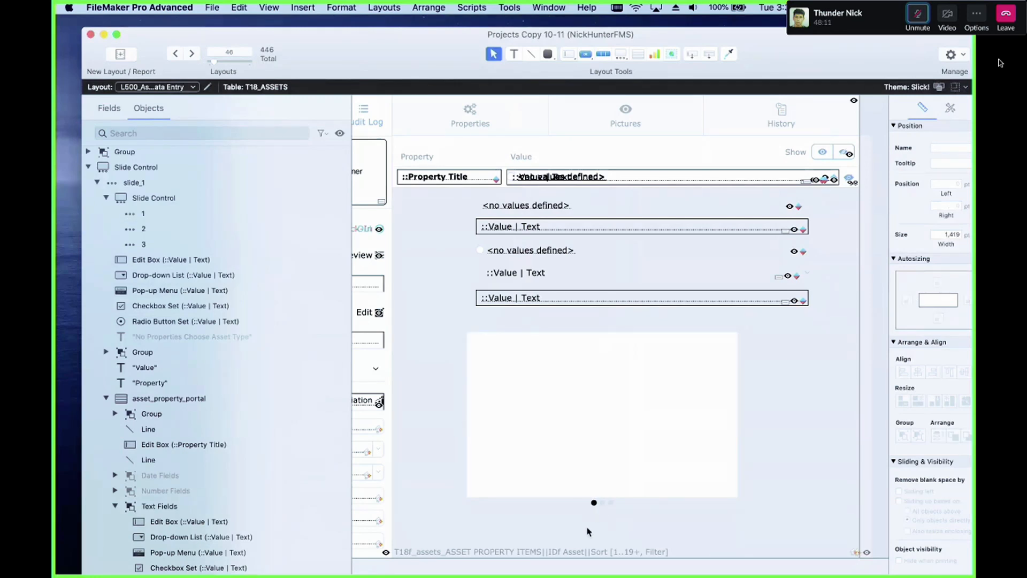
Step: Delete the new slide control
{"action": "left_click", "coordinate": [600, 454]}
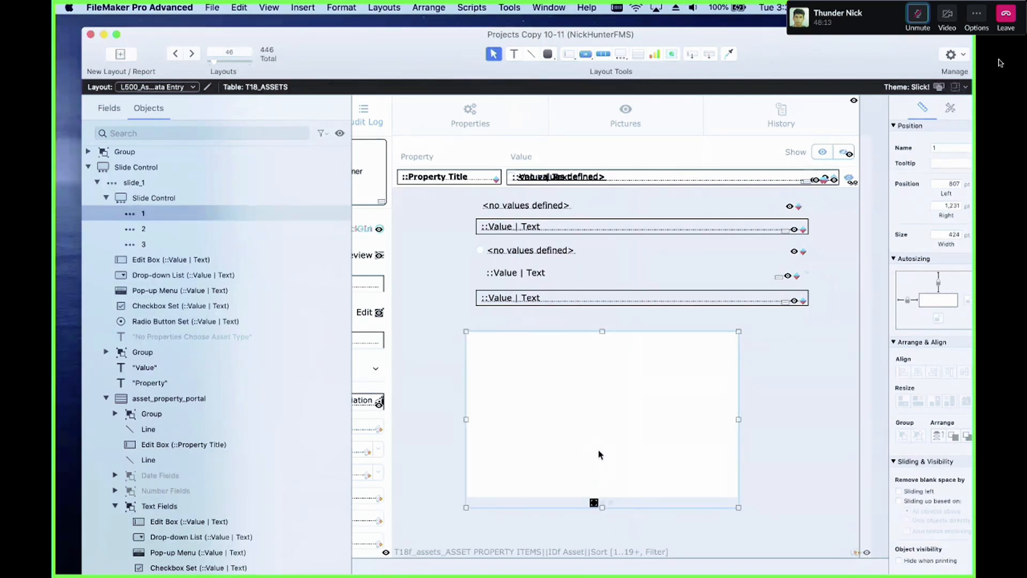
{"action": "key", "text": "Delete"}
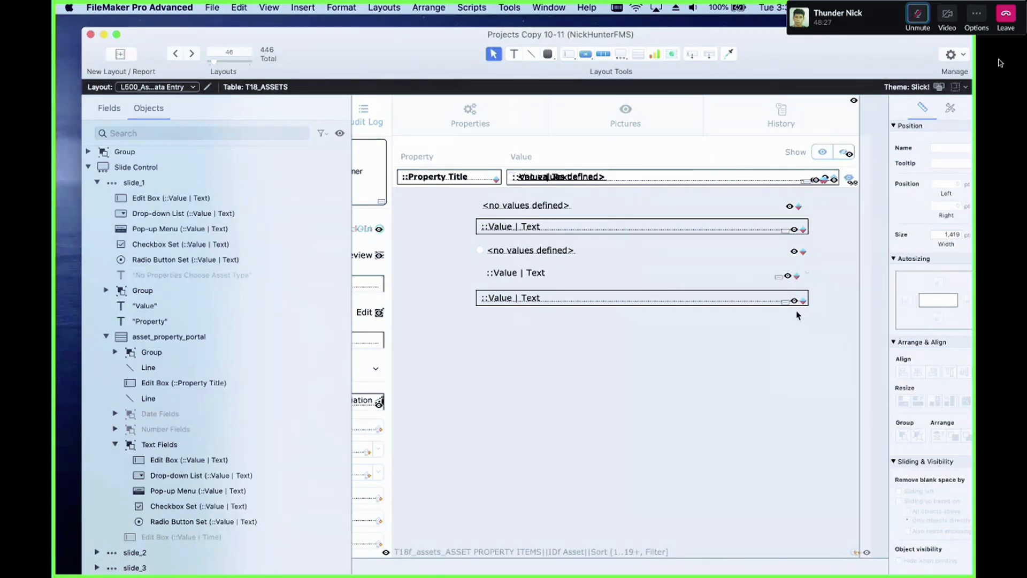
Step: Delete the five value field controls below the property row
{"action": "scroll", "coordinate": [811, 340], "scroll_direction": "right", "scroll_amount": 5}
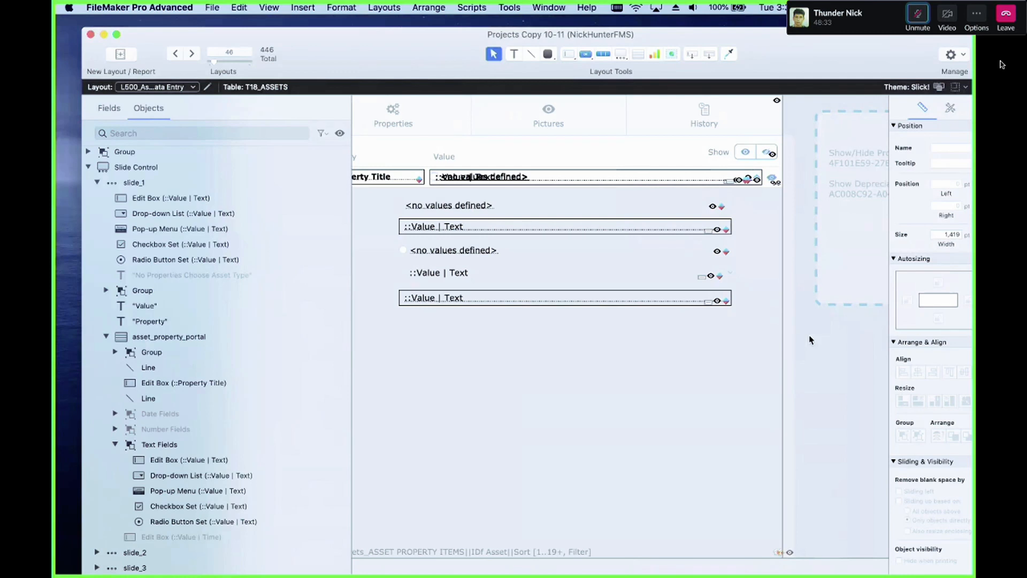
{"action": "left_click_drag", "start_coordinate": [811, 337], "coordinate": [373, 190]}
{"action": "key", "text": "Delete"}
{"action": "scroll", "coordinate": [453, 259], "scroll_direction": "left", "scroll_amount": 4}
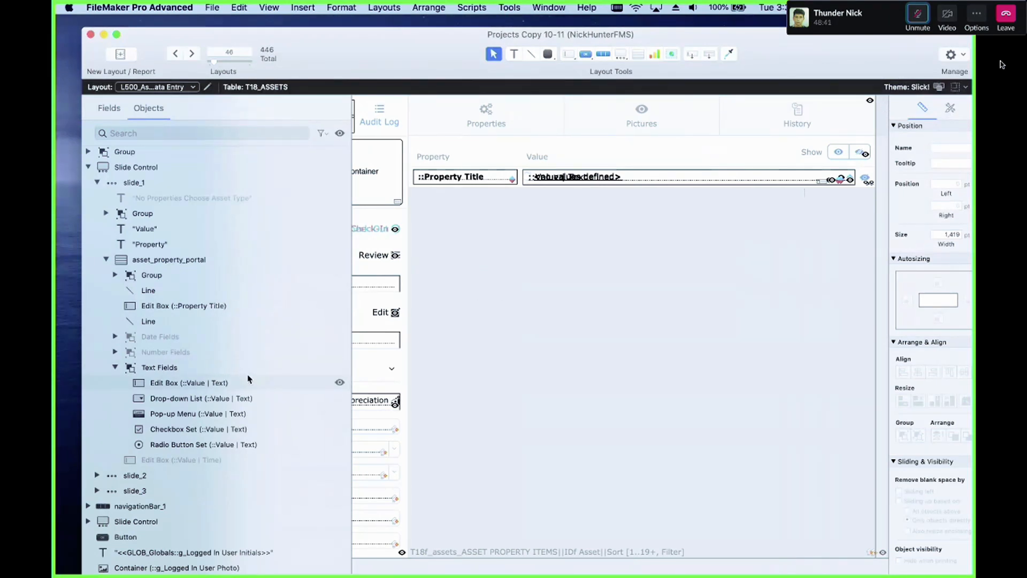
Step: Inspect the Text Fields and Number Fields groups inside asset_property_portal in the object list
{"action": "scroll", "coordinate": [249, 380], "scroll_direction": "down", "scroll_amount": 1}
{"action": "left_click_drag", "start_coordinate": [253, 377], "coordinate": [262, 435]}
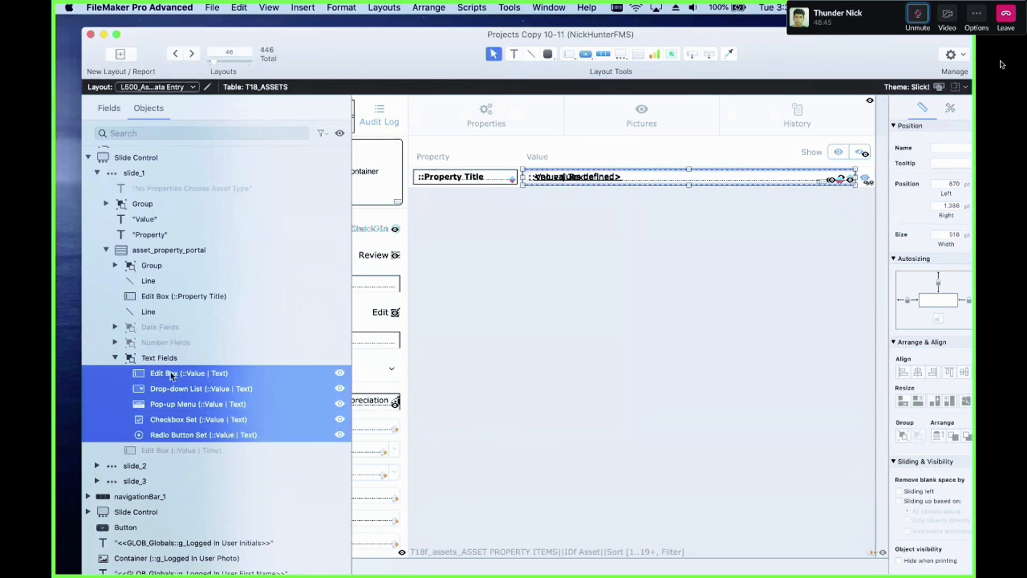
{"action": "left_click", "coordinate": [115, 358]}
{"action": "left_click", "coordinate": [118, 368]}
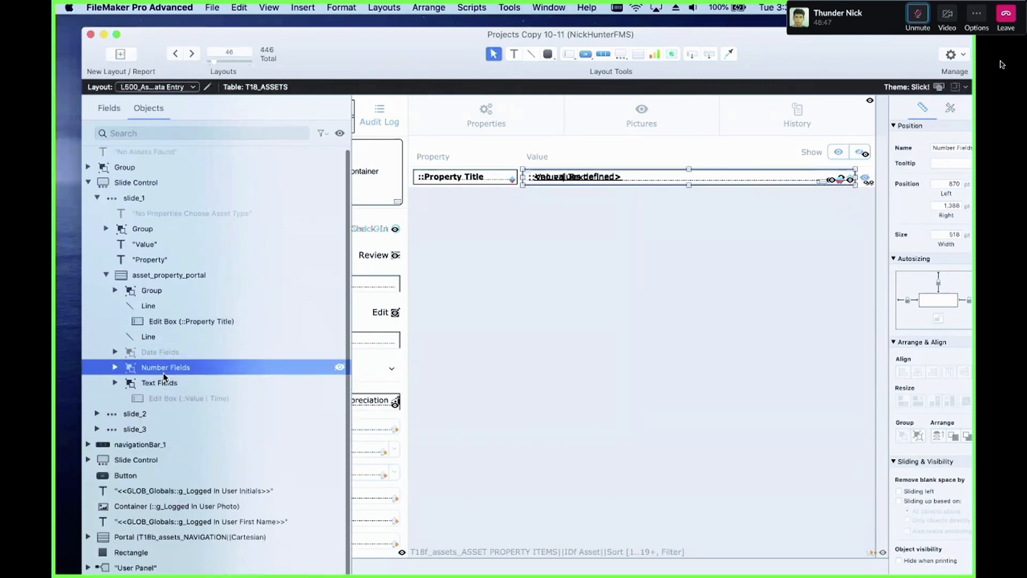
{"action": "left_click", "coordinate": [115, 367]}
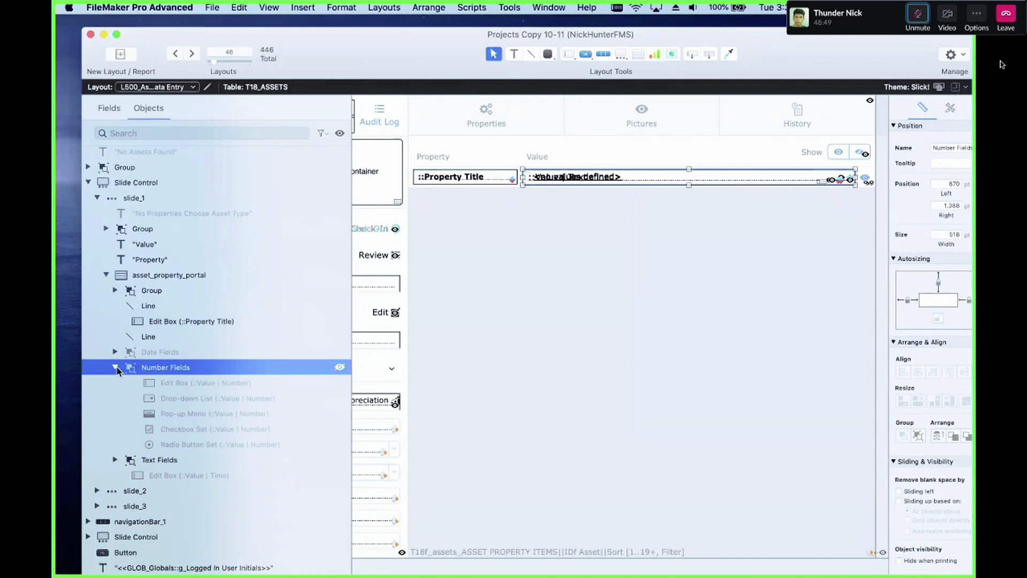
{"action": "left_click", "coordinate": [194, 383]}
{"action": "left_click", "coordinate": [236, 399], "text": "shift"}
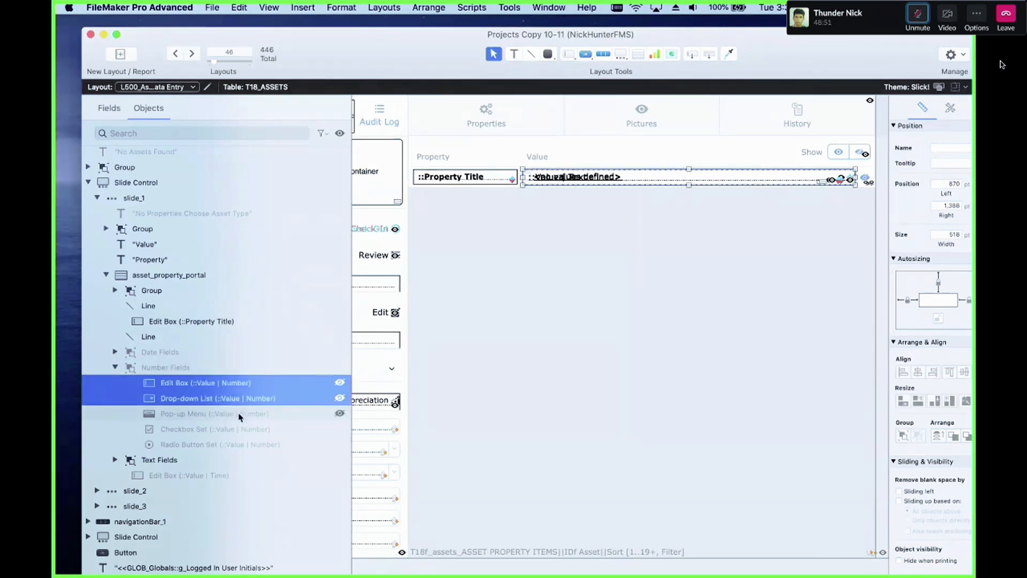
{"action": "left_click", "coordinate": [239, 417], "text": "shift"}
{"action": "left_click", "coordinate": [244, 429], "text": "shift"}
{"action": "left_click", "coordinate": [248, 439], "text": "shift"}
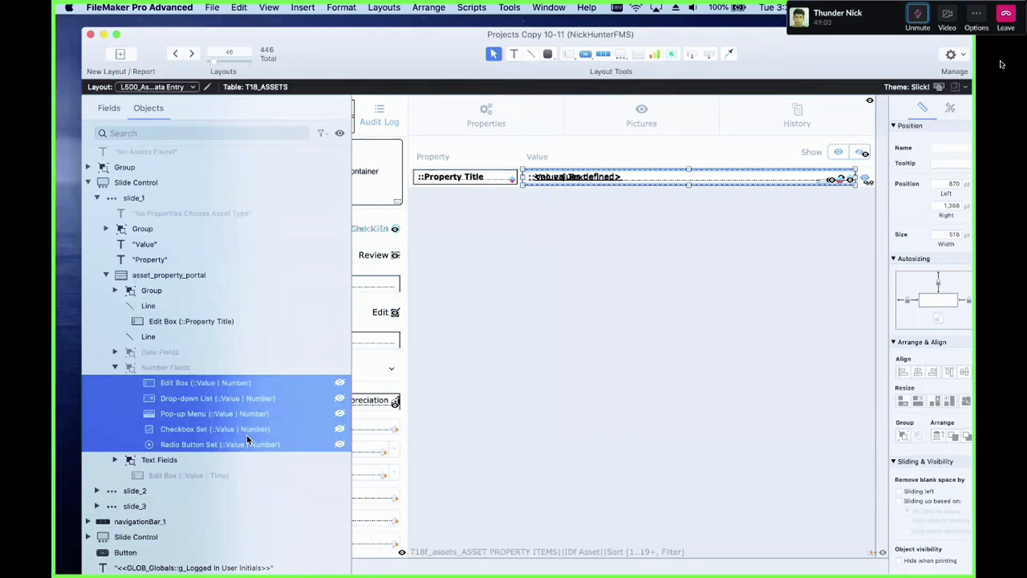
{"action": "left_click", "coordinate": [115, 460]}
{"action": "left_click", "coordinate": [182, 463]}
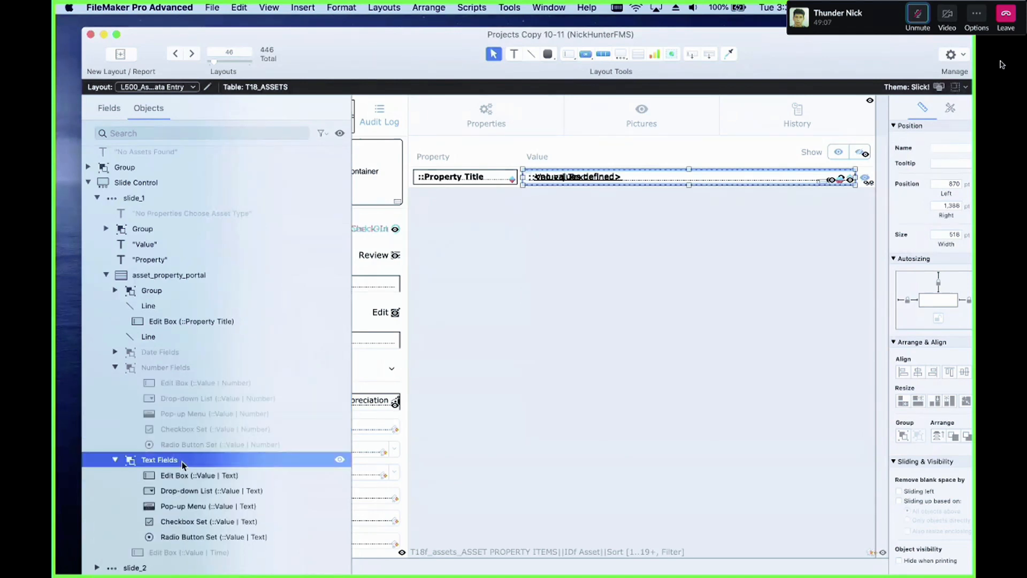
{"action": "left_click", "coordinate": [200, 403]}
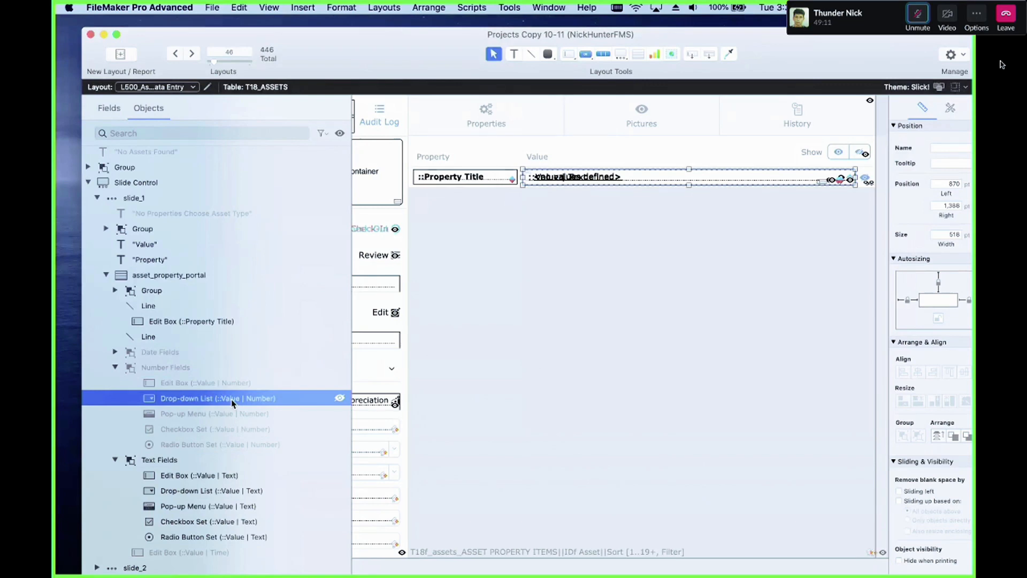
Step: Open Manage Database and review the Value fields of the ASPI_Asset Property Items table, then close it
{"action": "key", "text": "super+shift+d"}
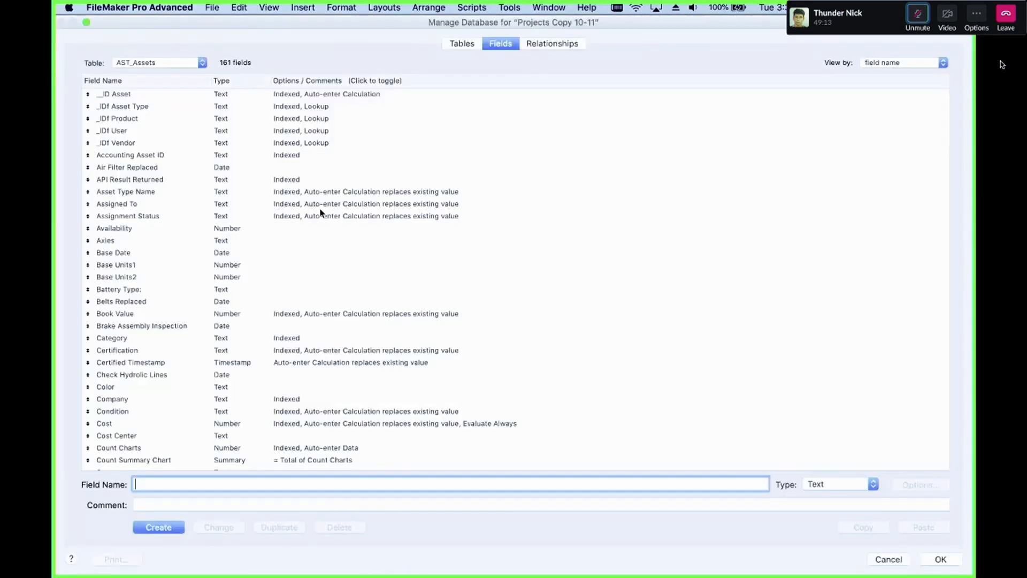
{"action": "left_click", "coordinate": [162, 64]}
{"action": "left_click", "coordinate": [164, 43]}
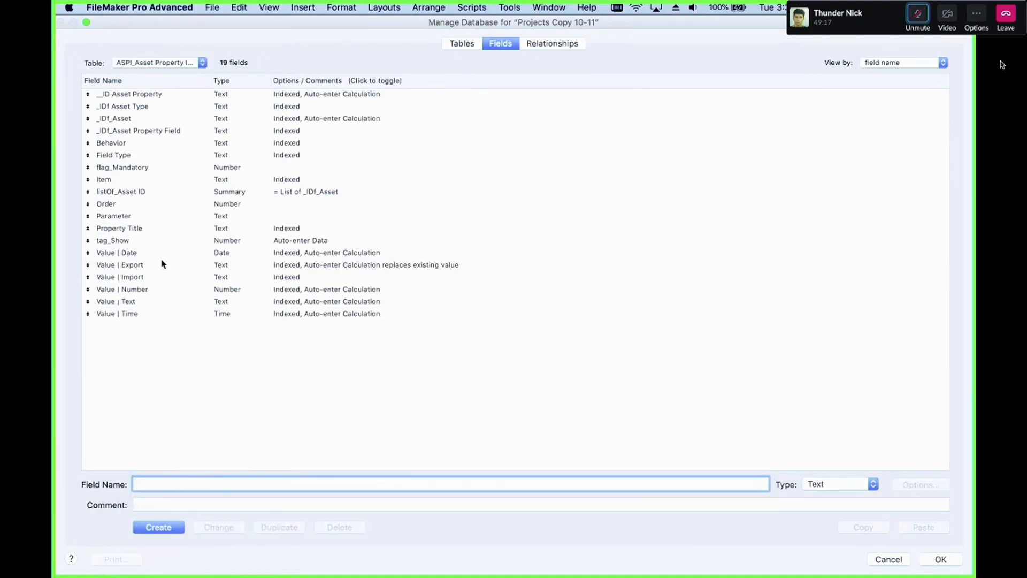
{"action": "left_click", "coordinate": [163, 255]}
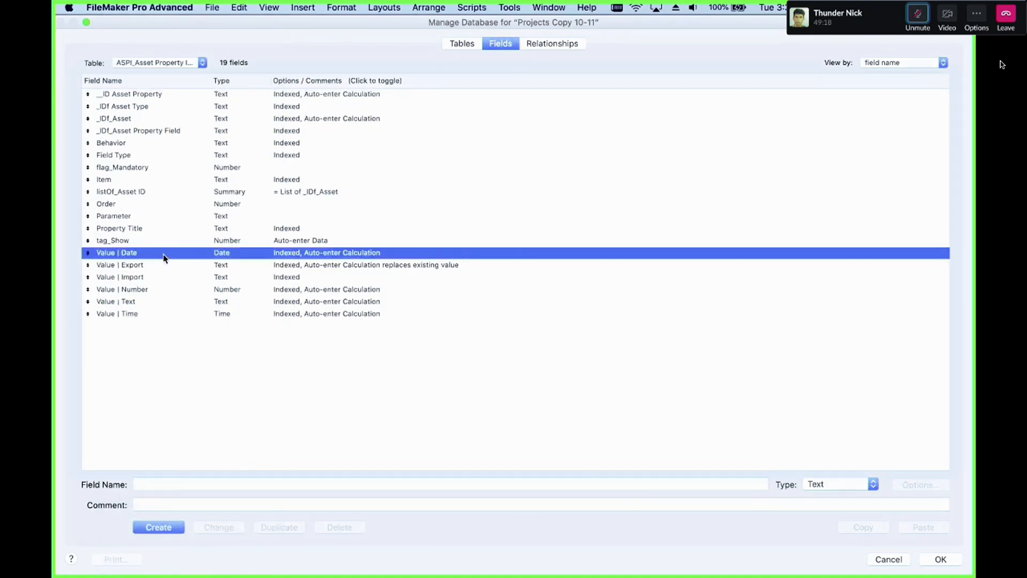
{"action": "left_click", "coordinate": [146, 289], "text": "super"}
{"action": "left_click", "coordinate": [149, 301], "text": "super"}
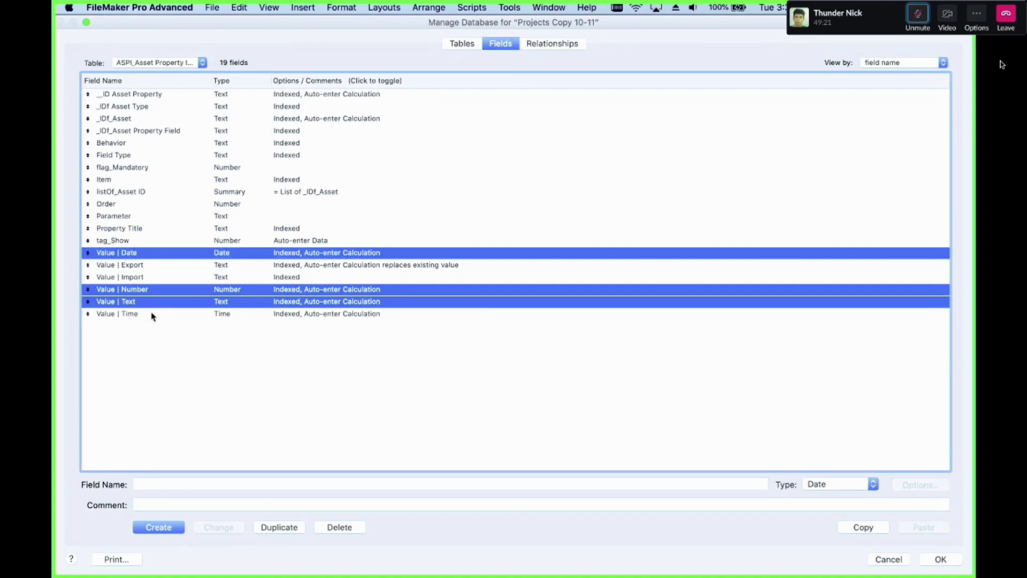
{"action": "left_click", "coordinate": [153, 316], "text": "super"}
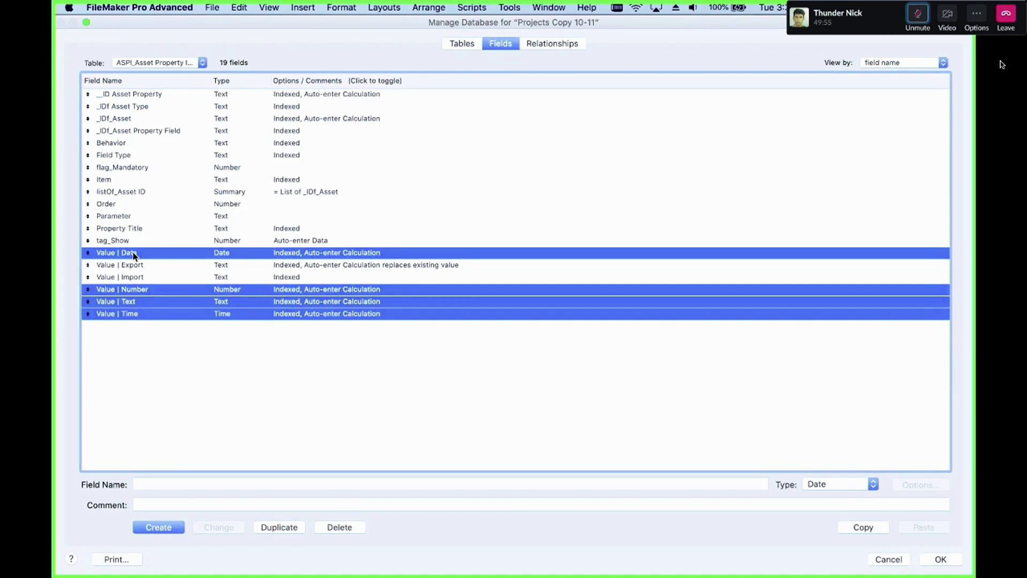
{"action": "left_click", "coordinate": [210, 336]}
{"action": "left_click", "coordinate": [222, 303]}
{"action": "left_click", "coordinate": [230, 315]}
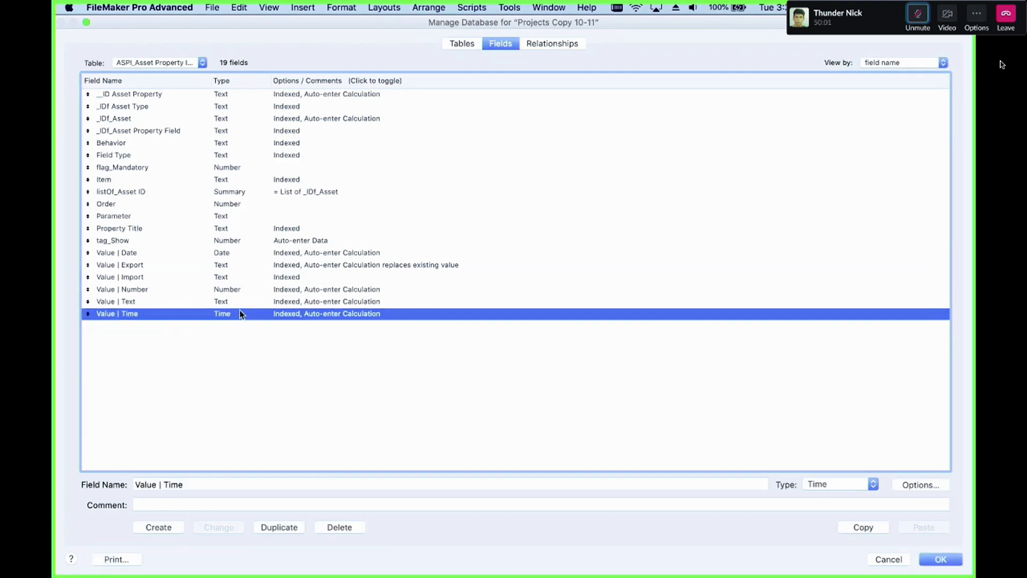
{"action": "left_click_drag", "start_coordinate": [239, 312], "coordinate": [241, 296]}
{"action": "left_click", "coordinate": [240, 259], "text": "super"}
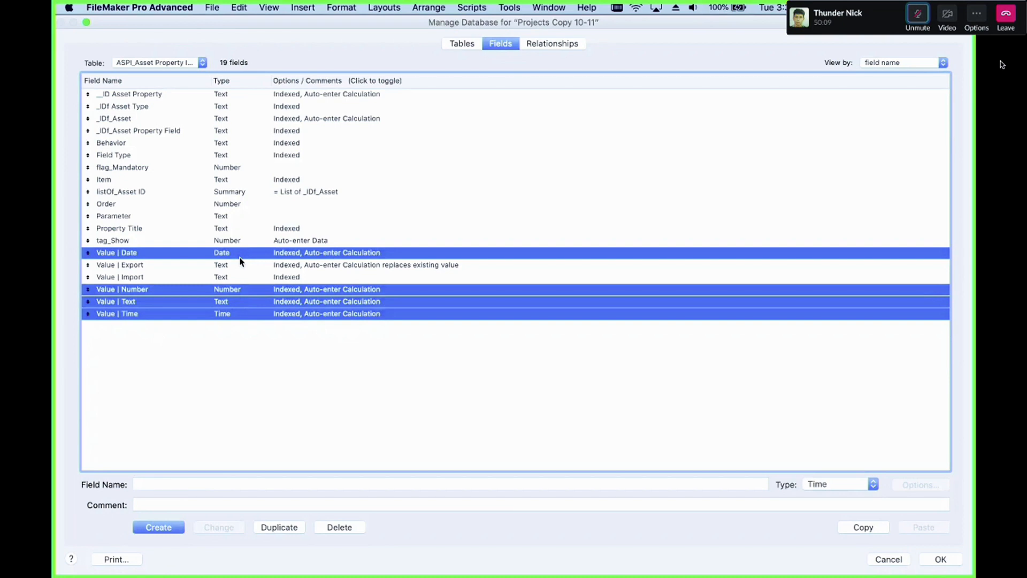
{"action": "key", "text": "Escape"}
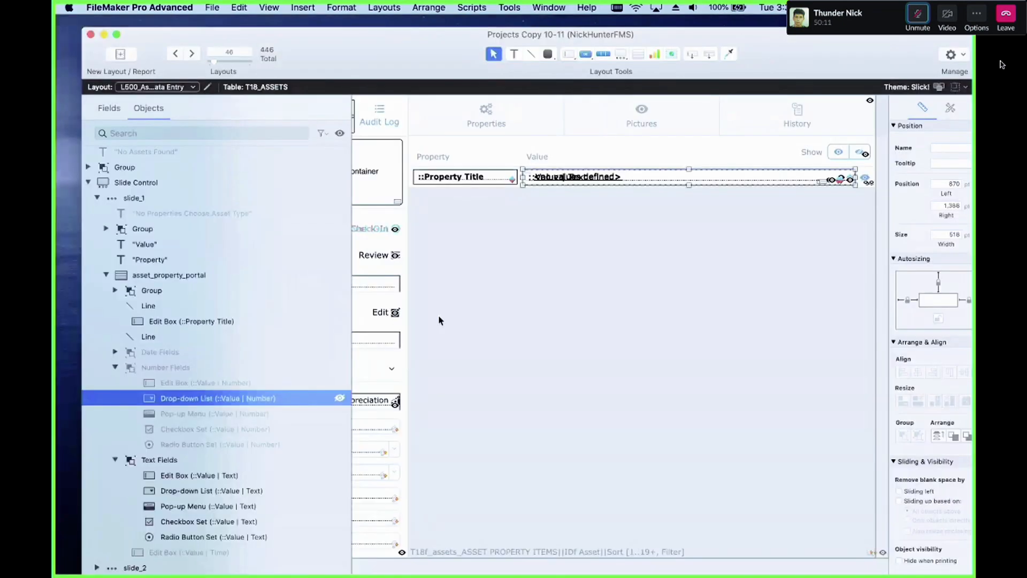
Step: Select the Number Fields controls and hide the Text Fields group's controls in asset_property_portal
{"action": "left_click", "coordinate": [175, 383]}
{"action": "left_click", "coordinate": [174, 369]}
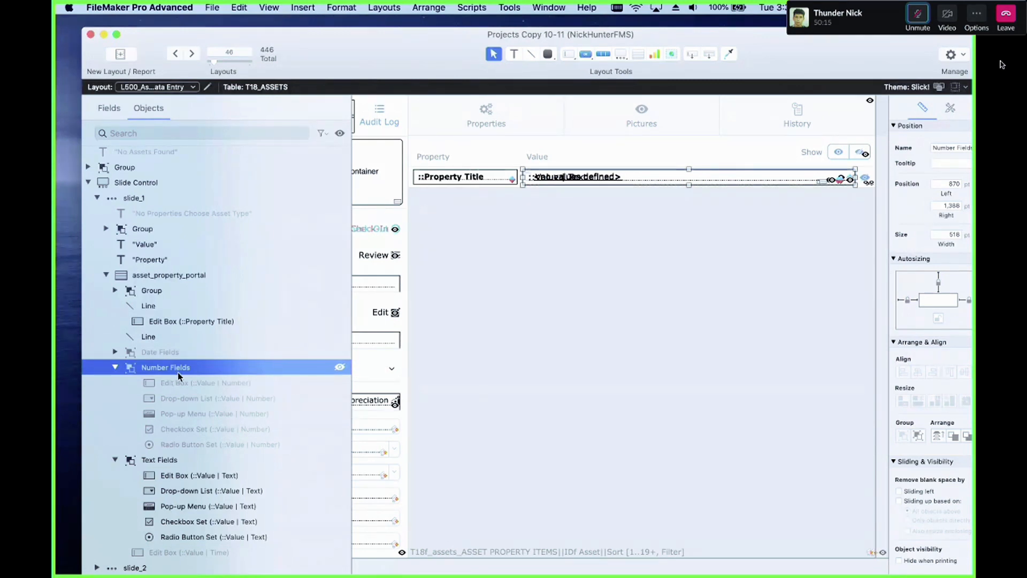
{"action": "left_click", "coordinate": [198, 383]}
{"action": "left_click", "coordinate": [210, 445], "text": "shift"}
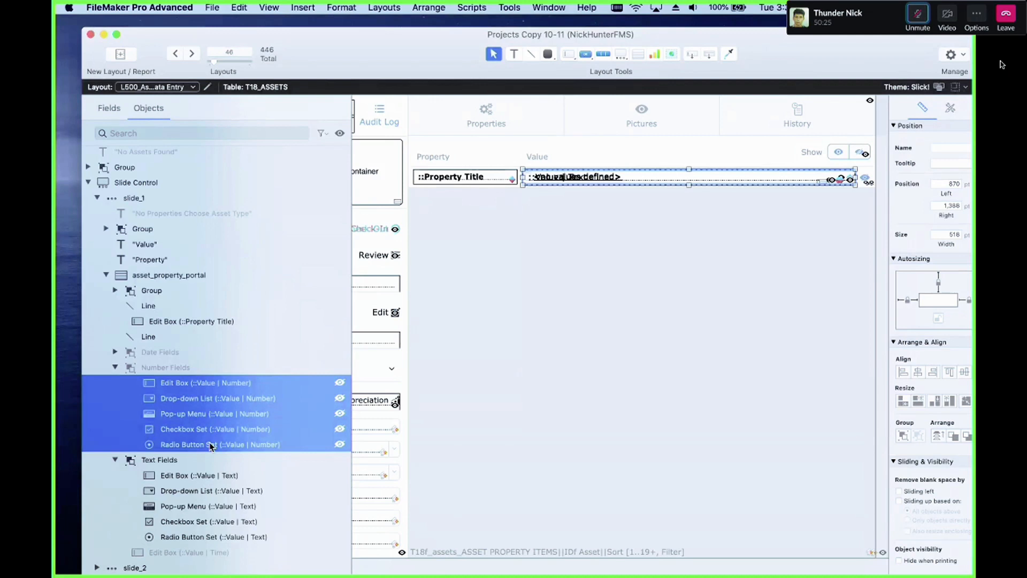
{"action": "left_click", "coordinate": [133, 369]}
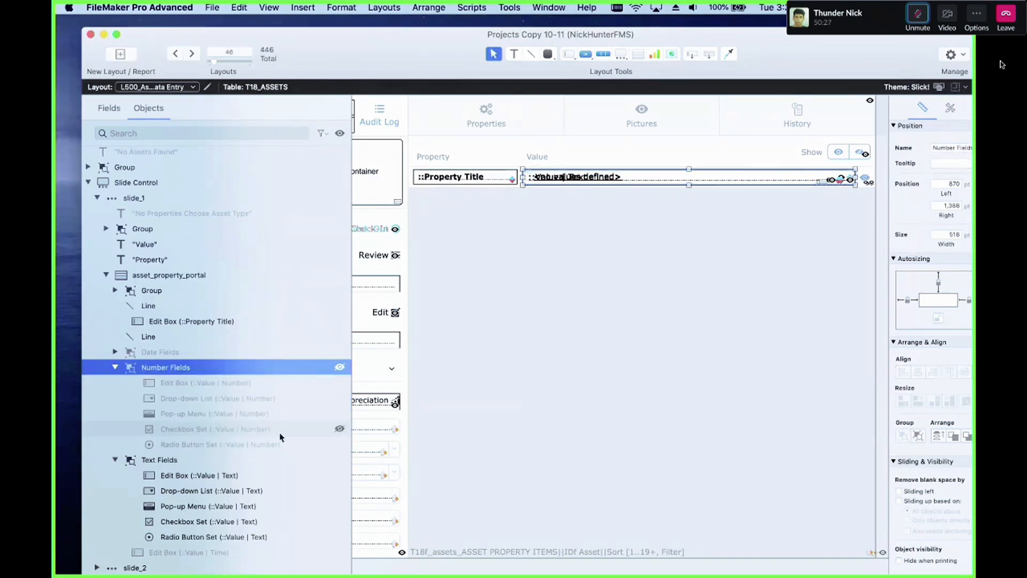
{"action": "left_click", "coordinate": [340, 459]}
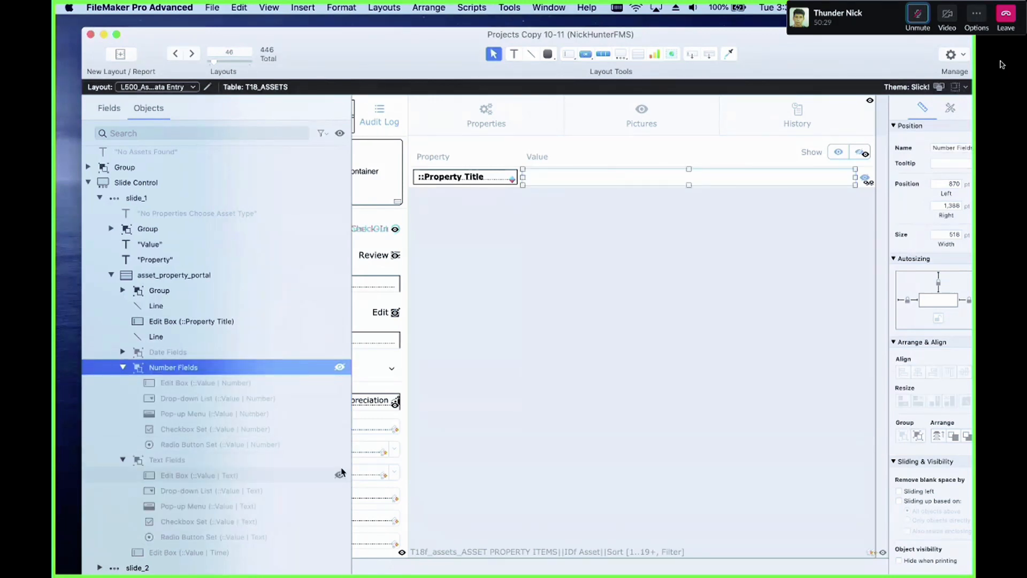
Step: Expand the Date Fields group, show its controls, and select its edit box and drop-down calendar
{"action": "left_click", "coordinate": [213, 353]}
{"action": "left_click", "coordinate": [123, 352]}
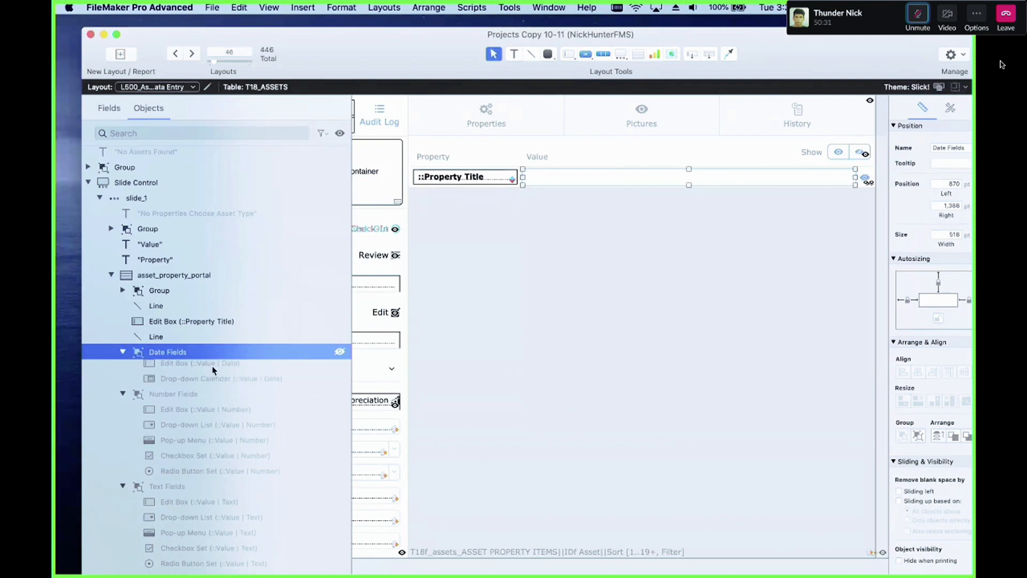
{"action": "left_click", "coordinate": [338, 353]}
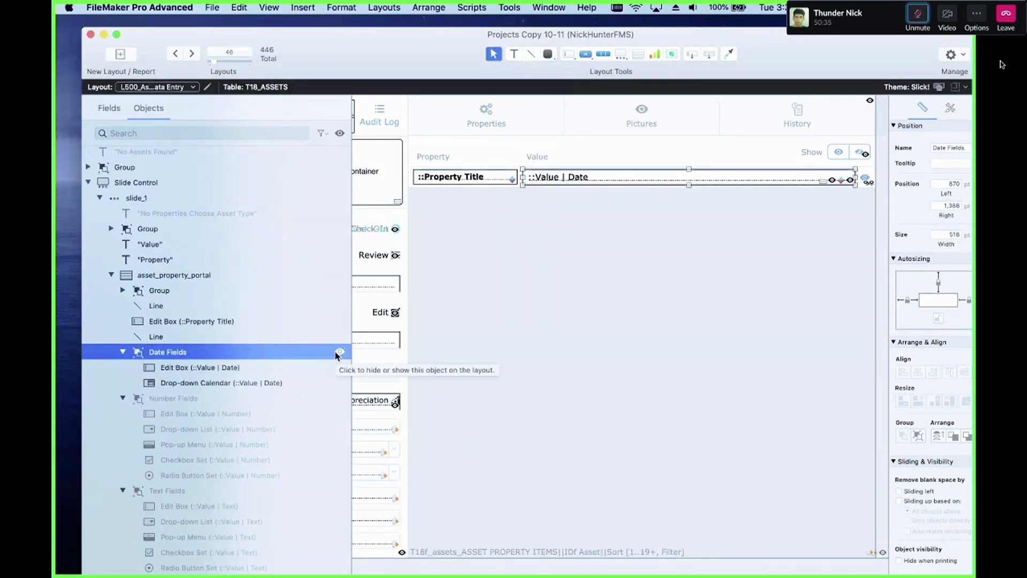
{"action": "left_click", "coordinate": [168, 383]}
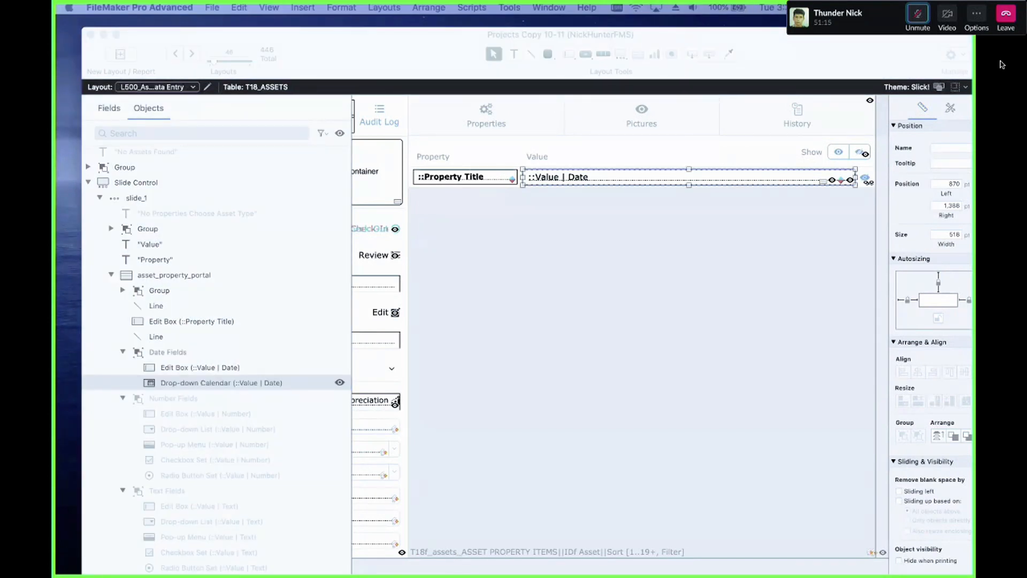
{"action": "left_click", "coordinate": [171, 368]}
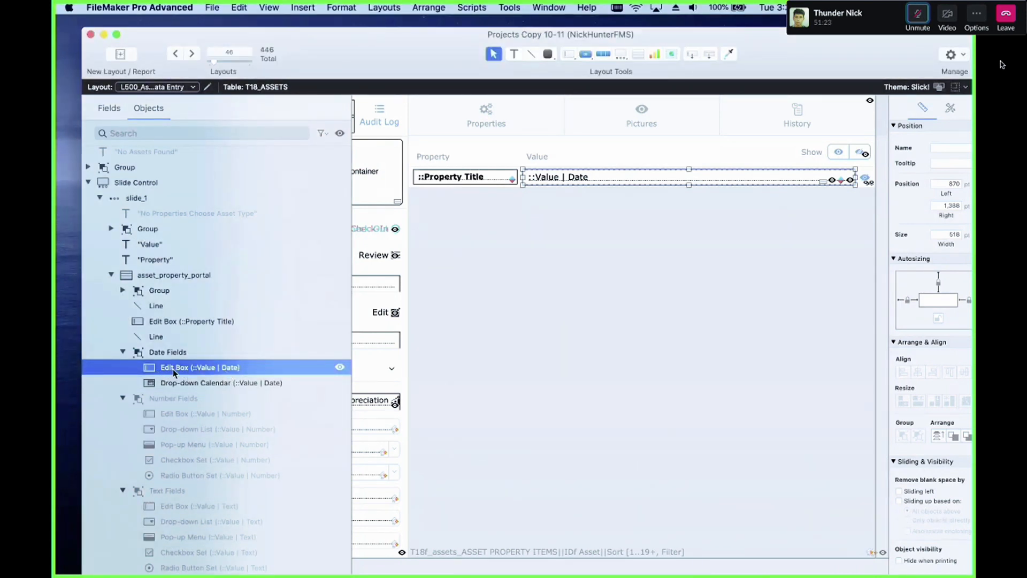
{"action": "left_click", "coordinate": [209, 383]}
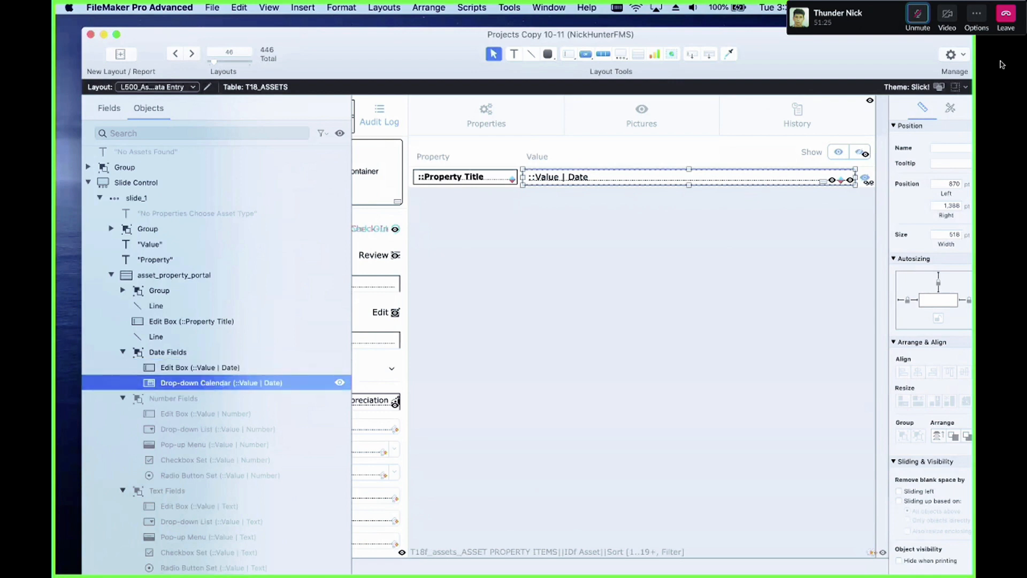
Step: In the second window's field list, set the Model field's parameter to GetAsNumber ( Self )
{"action": "left_click", "coordinate": [1002, 65]}
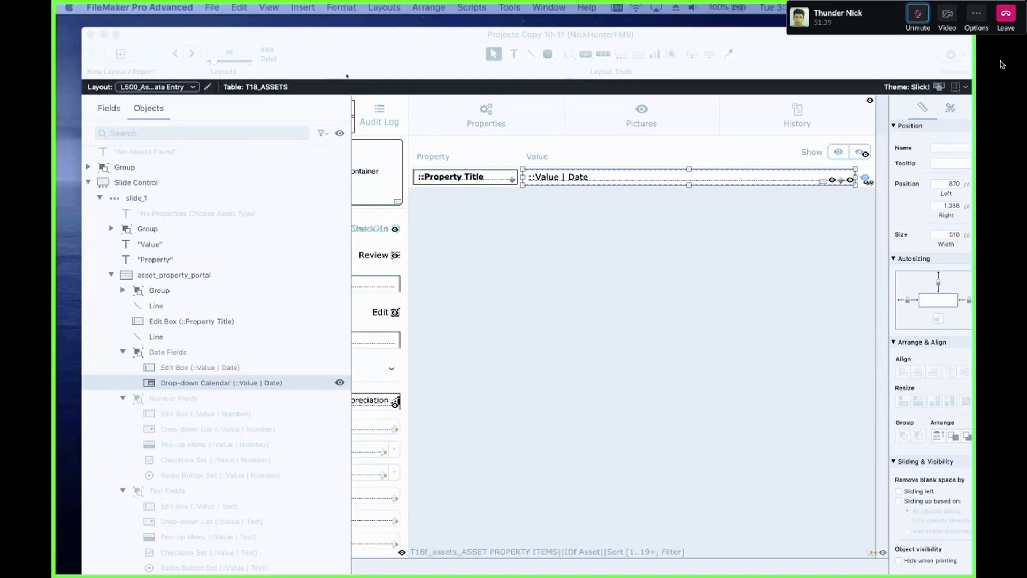
{"action": "left_click", "coordinate": [359, 55]}
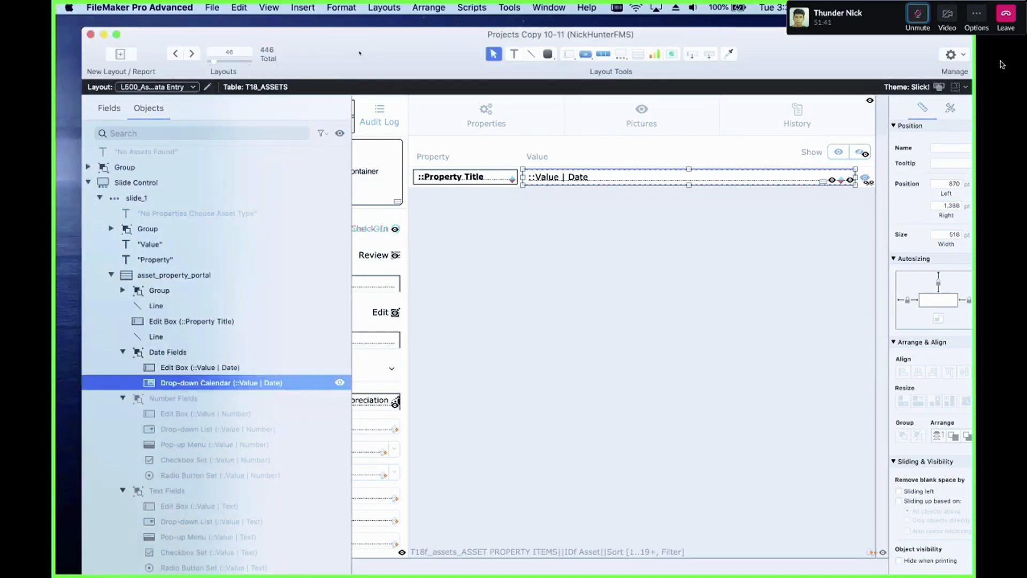
{"action": "left_click_drag", "start_coordinate": [360, 54], "coordinate": [340, 230]}
{"action": "left_click", "coordinate": [366, 175]}
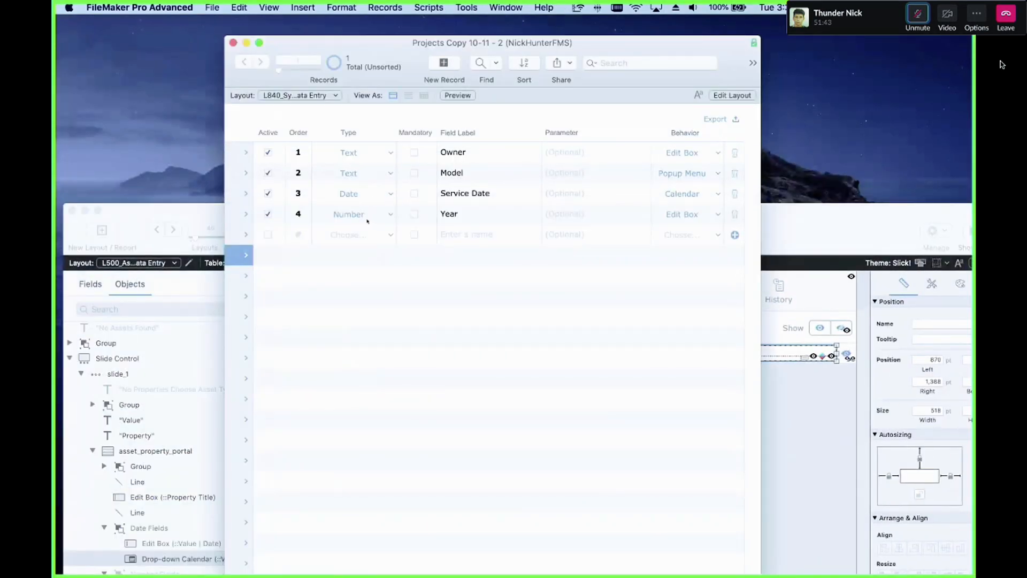
{"action": "left_click", "coordinate": [361, 175]}
{"action": "left_click", "coordinate": [537, 177]}
{"action": "left_click", "coordinate": [612, 172]}
{"action": "type", "text": "GetAsNumv"}
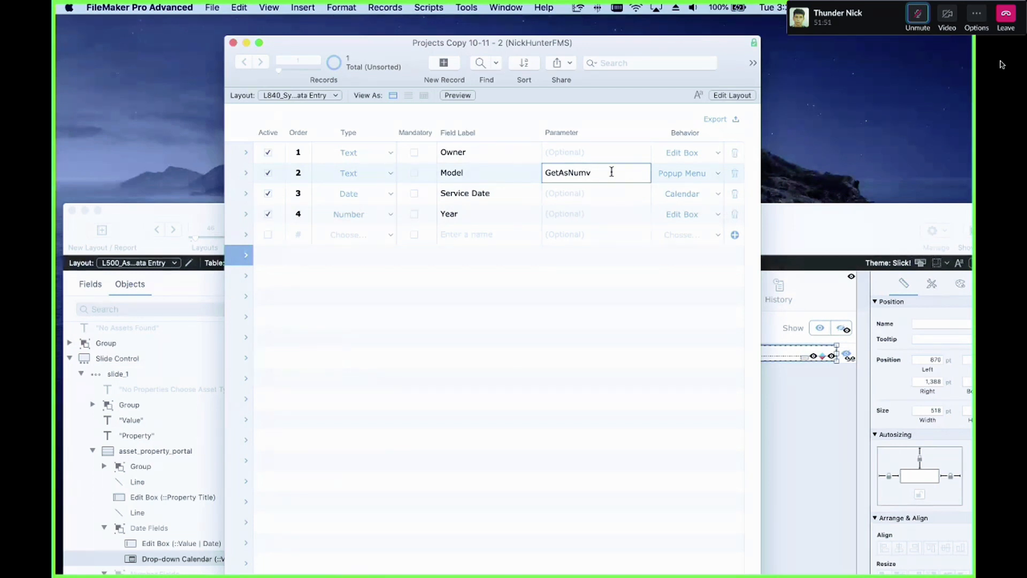
{"action": "key", "text": "BackSpace"}
{"action": "type", "text": "ber ( $"}
{"action": "type", "text": "elf )"}
{"action": "left_click", "coordinate": [669, 316]}
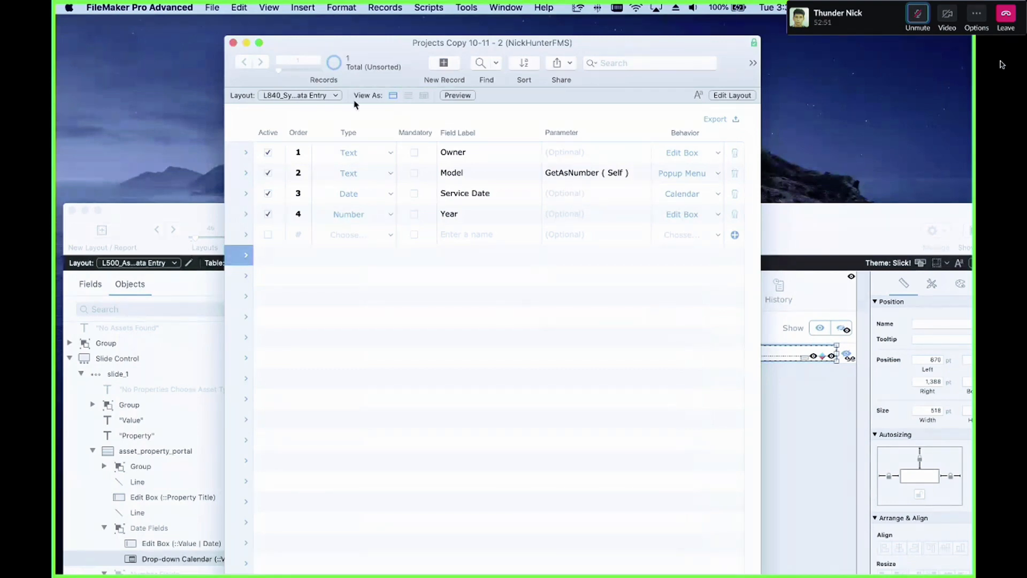
{"action": "key", "text": "shift+super+d"}
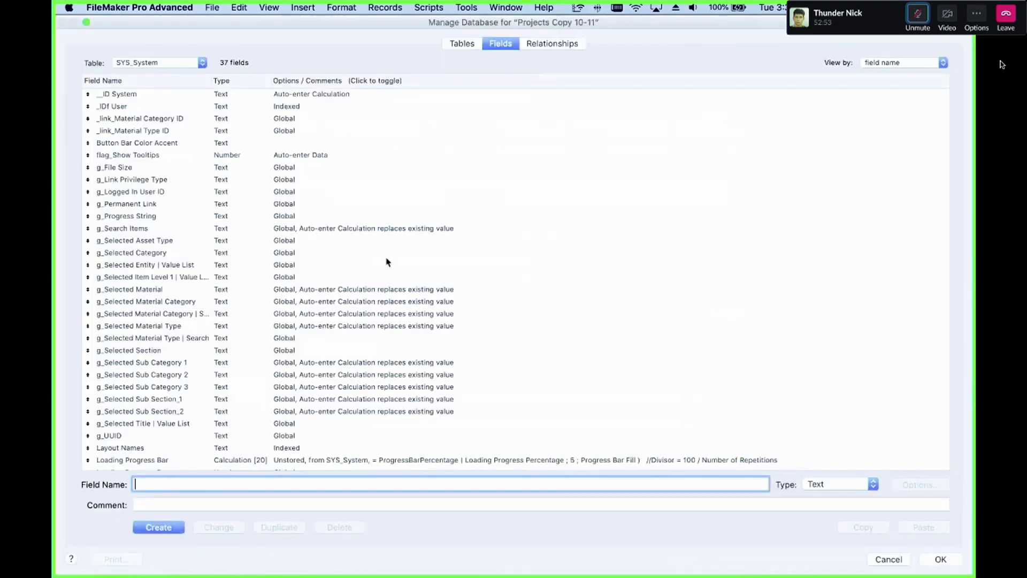
{"action": "left_click", "coordinate": [291, 314]}
{"action": "left_click", "coordinate": [858, 484]}
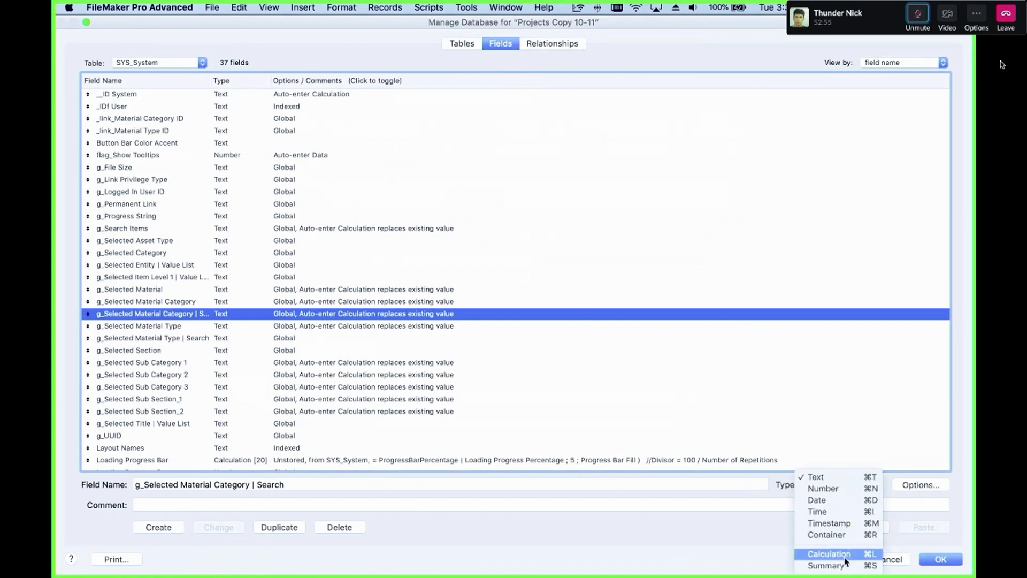
{"action": "left_click", "coordinate": [614, 310]}
{"action": "key", "text": "Escape"}
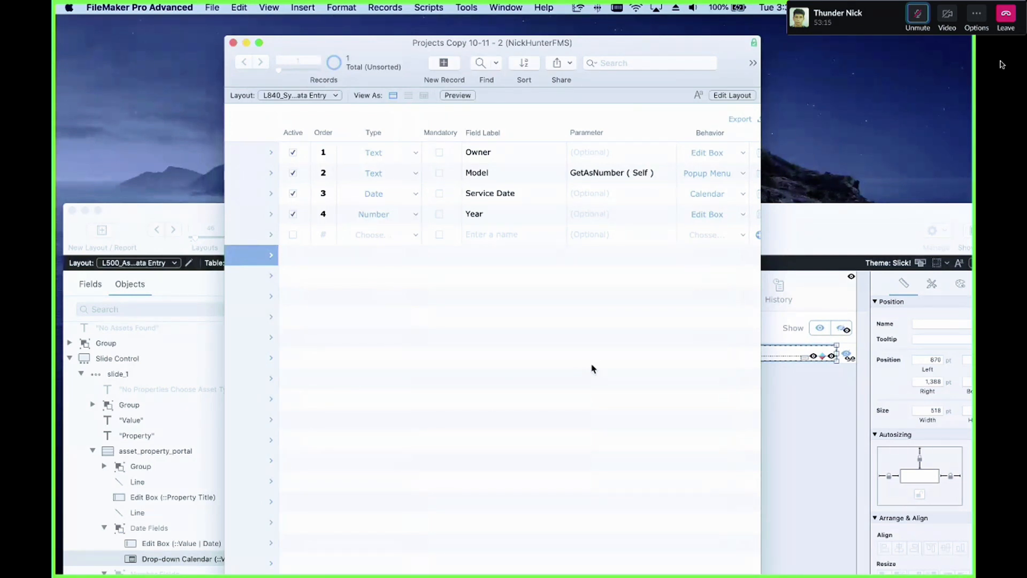
Step: Hide the Date Fields group and show the Time edit box in the portal
{"action": "left_click", "coordinate": [821, 385]}
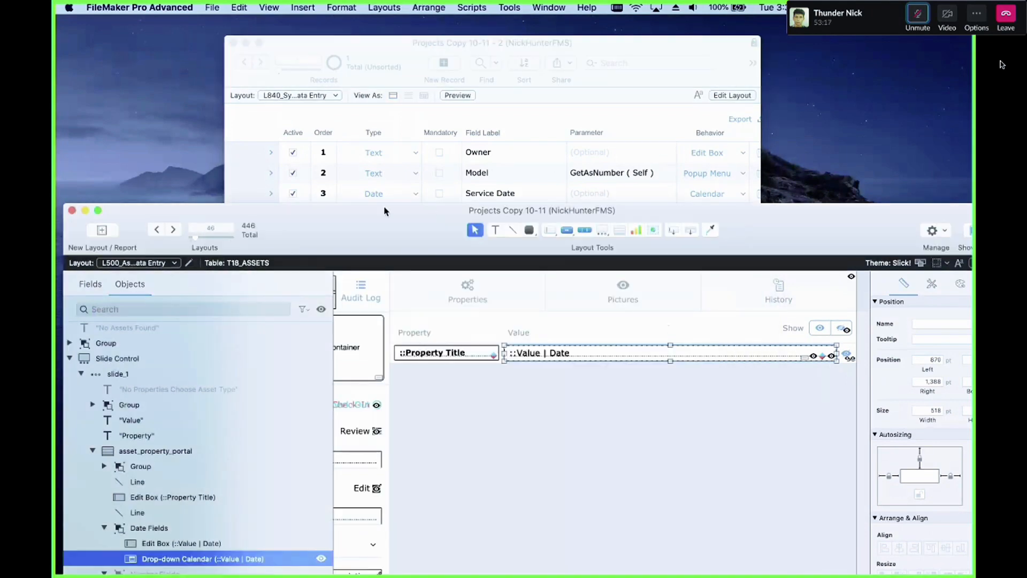
{"action": "left_click_drag", "start_coordinate": [383, 207], "coordinate": [378, 42]}
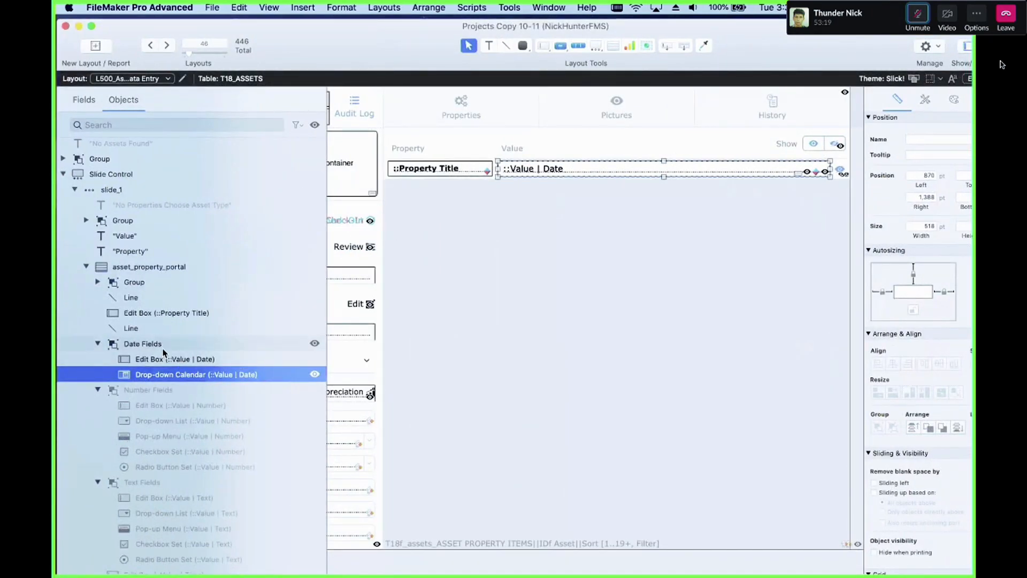
{"action": "left_click", "coordinate": [257, 348]}
{"action": "left_click", "coordinate": [315, 343]}
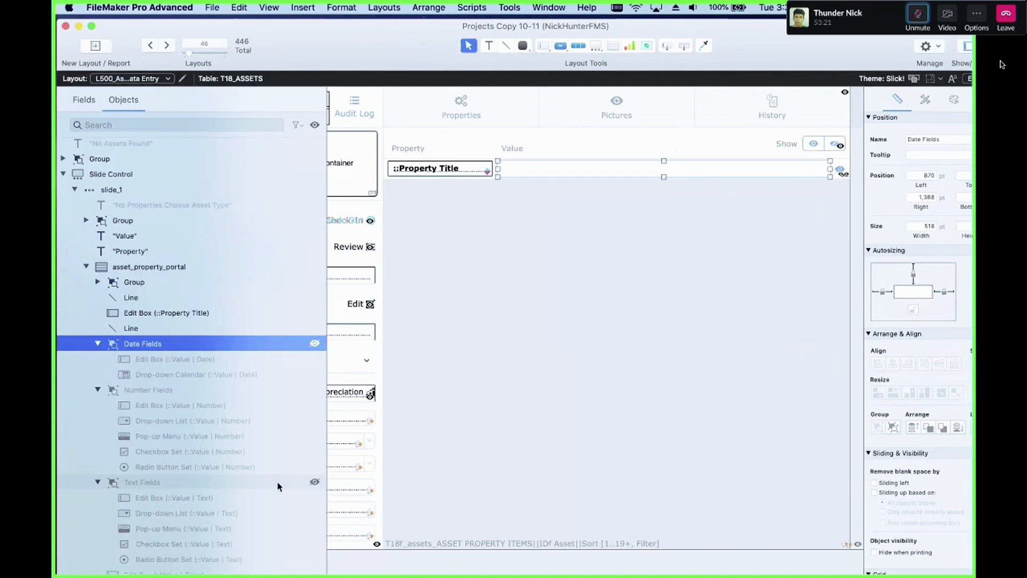
{"action": "scroll", "coordinate": [282, 499], "scroll_direction": "down", "scroll_amount": 3}
{"action": "left_click", "coordinate": [314, 505]}
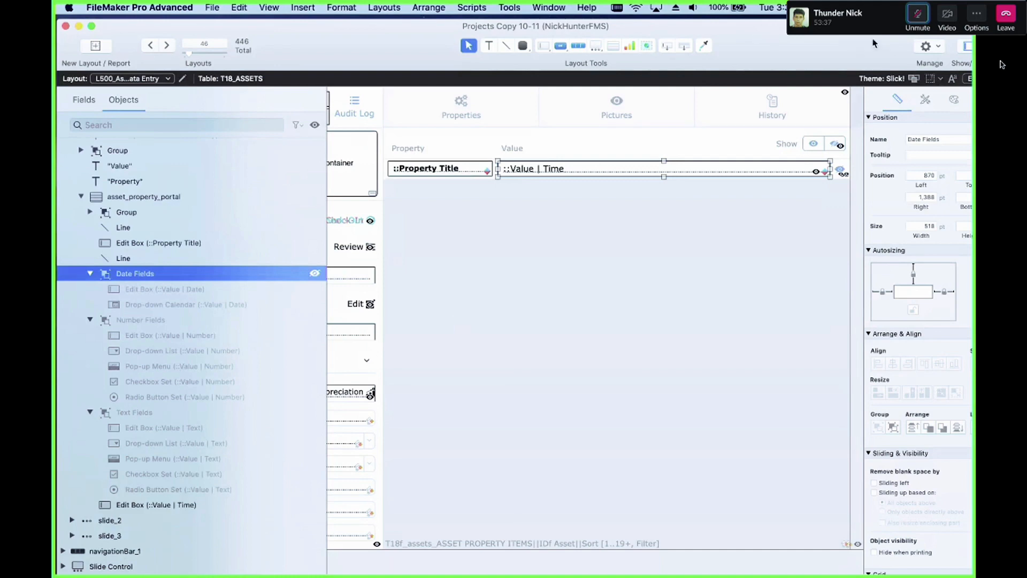
Step: Try changing the Time field's control style to Drop-down List and Checkbox Set, then undo both changes
{"action": "left_click_drag", "start_coordinate": [762, 24], "coordinate": [678, 19]}
{"action": "left_click", "coordinate": [893, 94]}
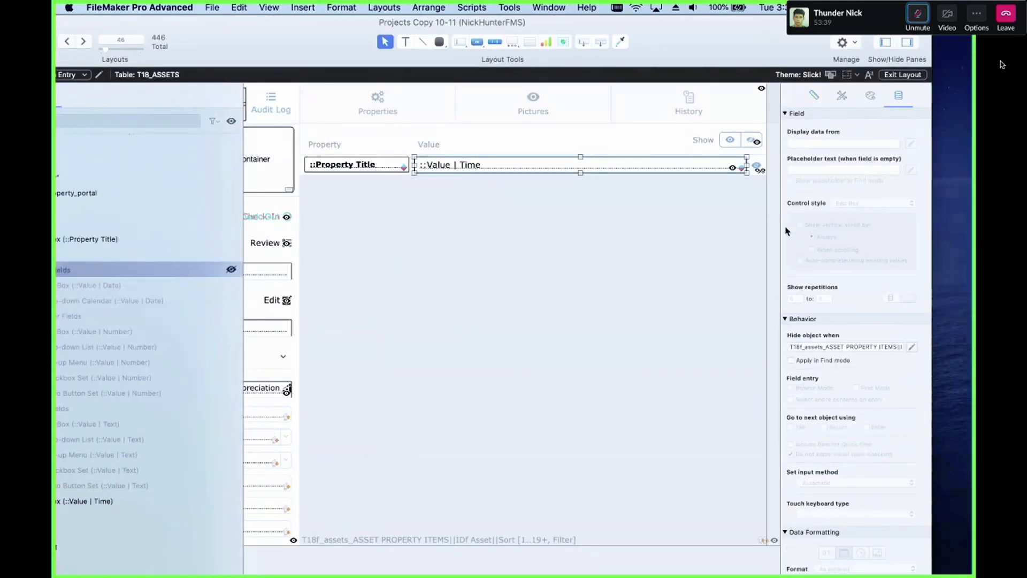
{"action": "left_click", "coordinate": [875, 204]}
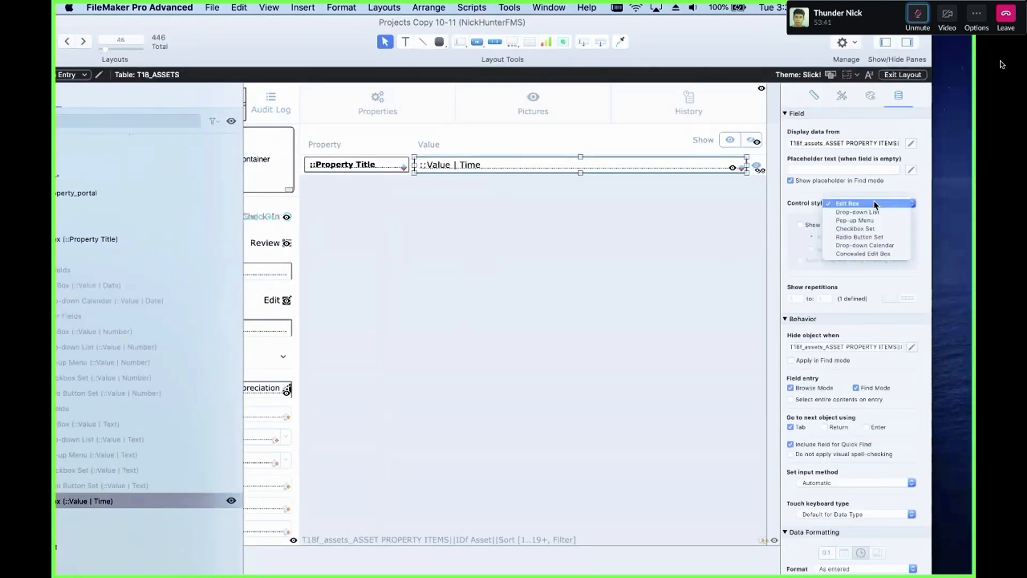
{"action": "left_click", "coordinate": [875, 210]}
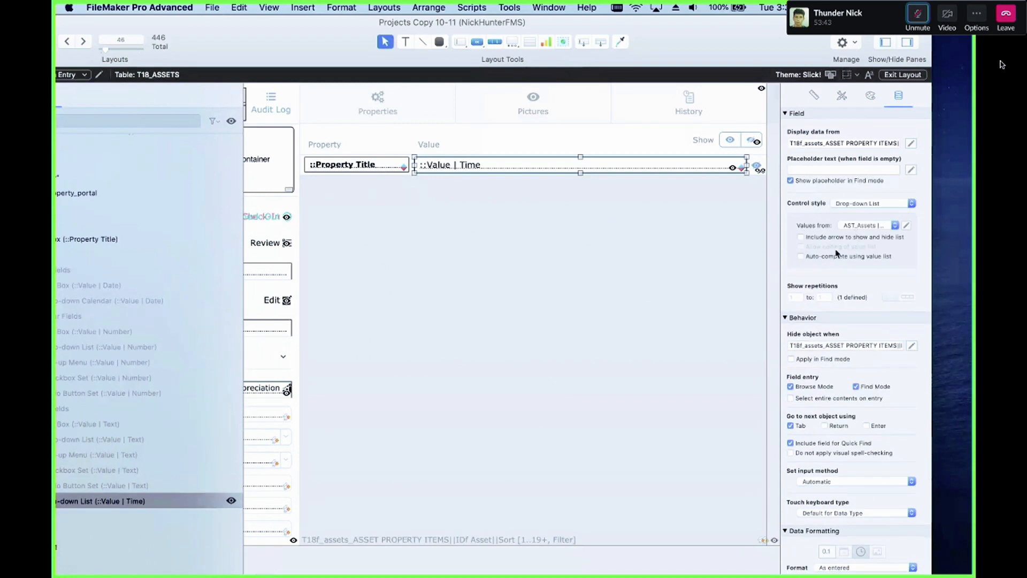
{"action": "left_click", "coordinate": [848, 205]}
{"action": "left_click", "coordinate": [855, 220]}
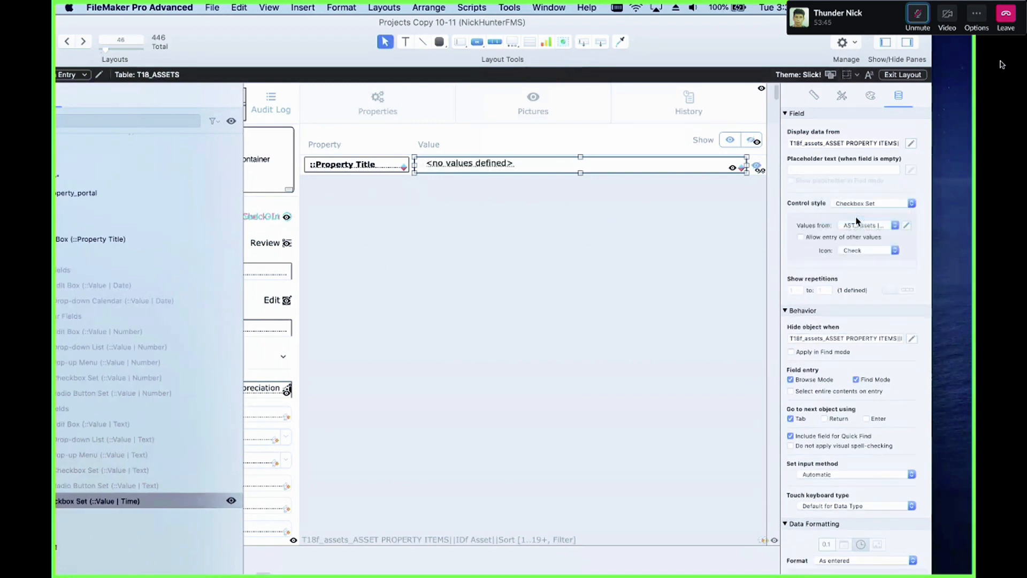
{"action": "key", "text": "super+z"}
{"action": "key", "text": "super+z"}
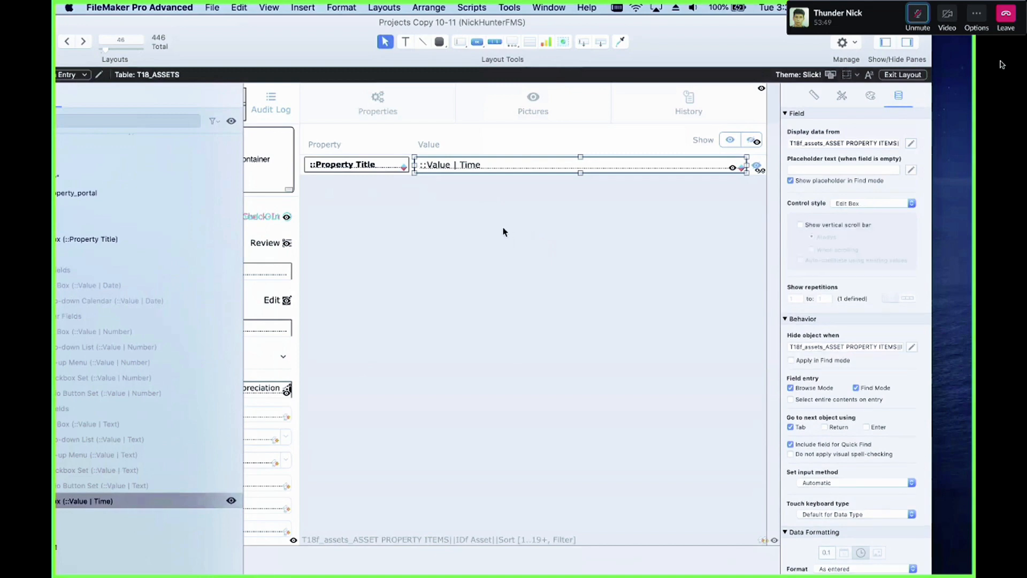
{"action": "scroll", "coordinate": [508, 234], "scroll_direction": "left", "scroll_amount": 5}
{"action": "left_click_drag", "start_coordinate": [277, 41], "coordinate": [390, 40]}
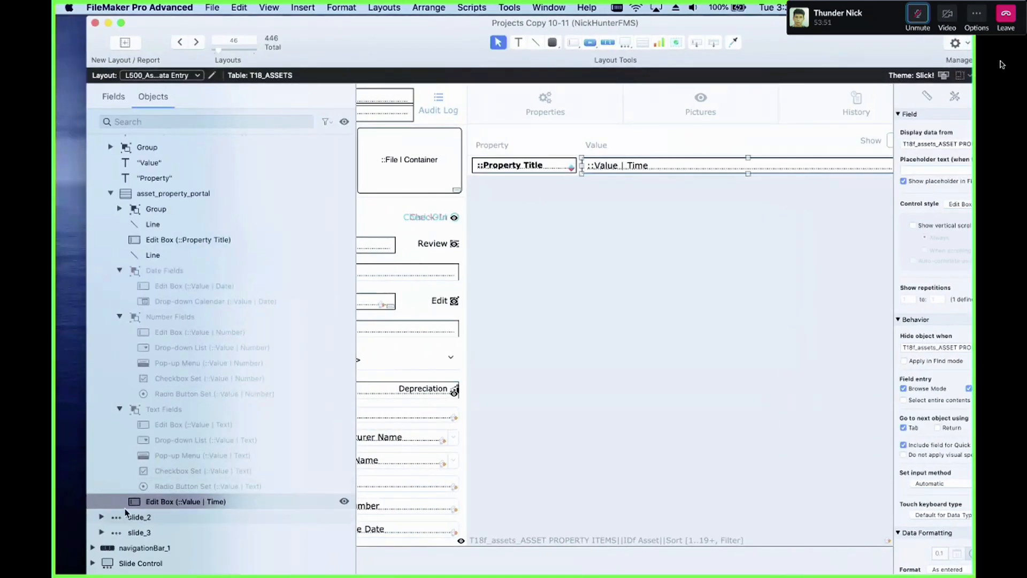
{"action": "scroll", "coordinate": [235, 508], "scroll_direction": "down", "scroll_amount": 1}
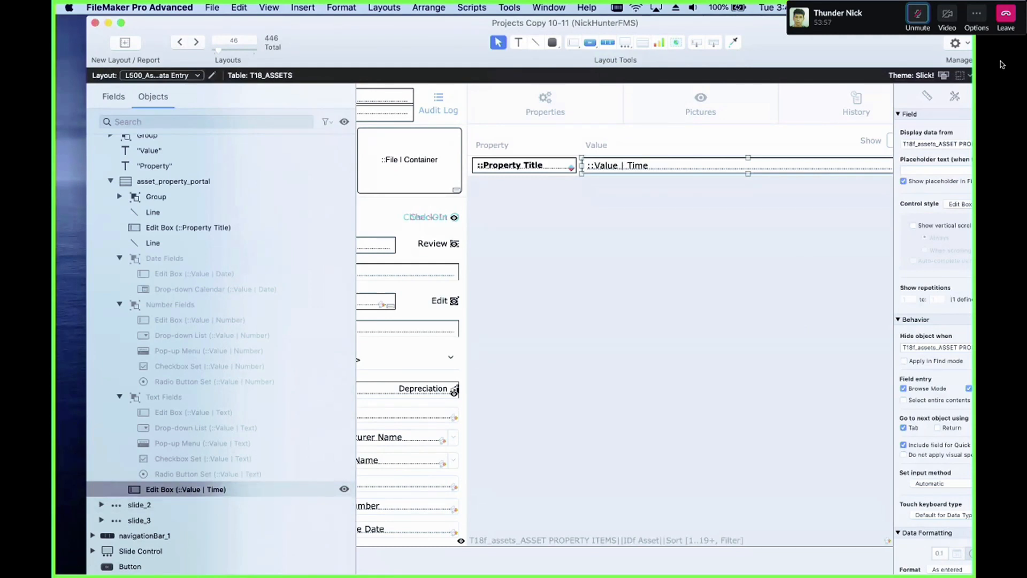
{"action": "left_click", "coordinate": [1002, 64]}
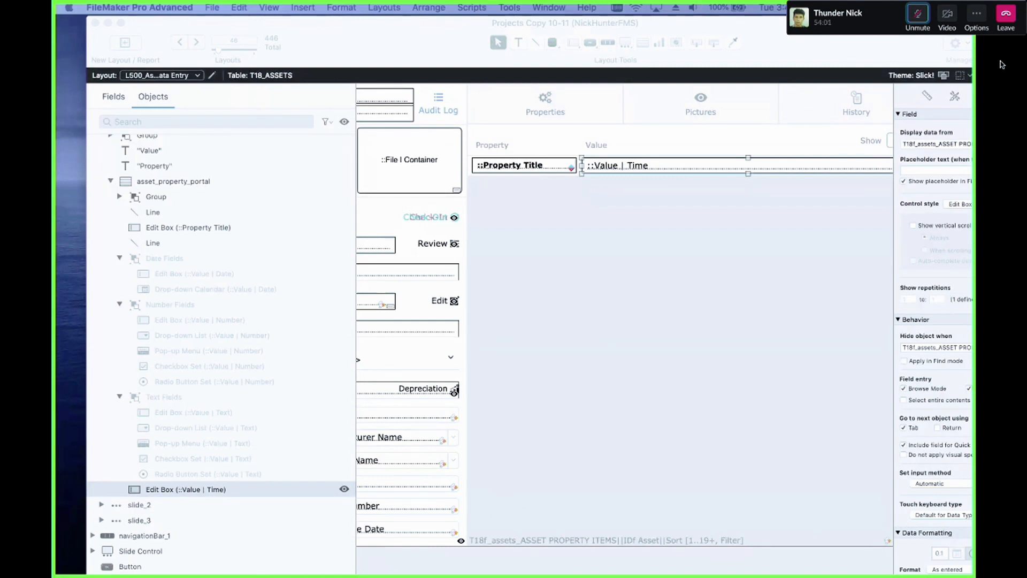
{"action": "left_click", "coordinate": [918, 14]}
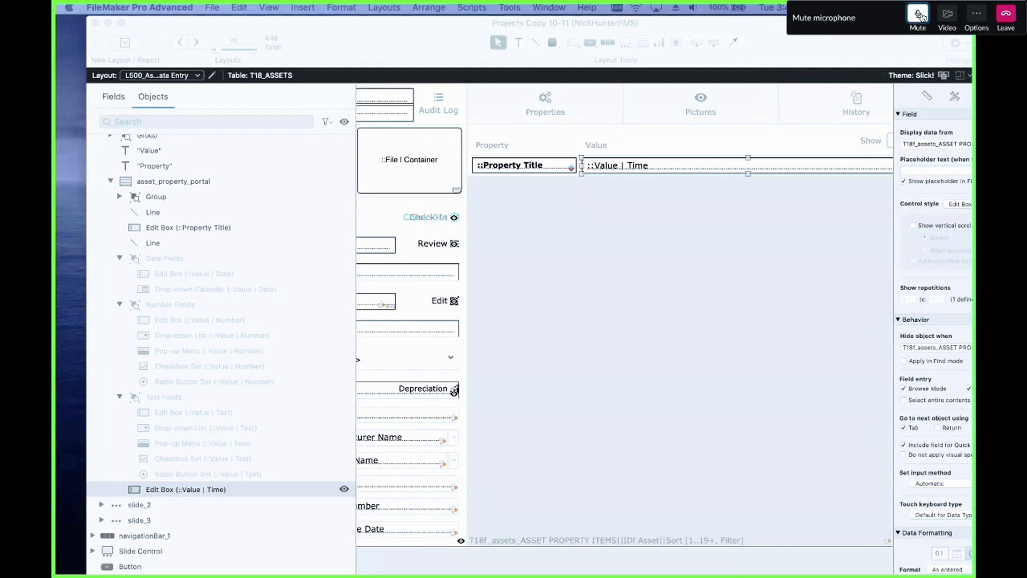
{"action": "left_click", "coordinate": [919, 14]}
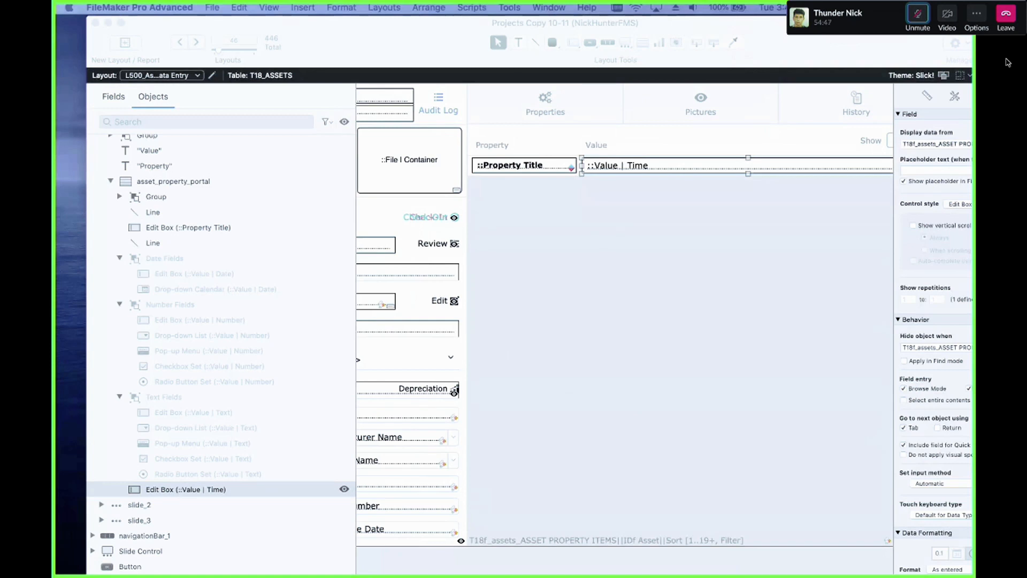
Step: Hide the Time edit box and show the Number Fields group's controls in the portal
{"action": "scroll", "coordinate": [690, 214], "scroll_direction": "right", "scroll_amount": 4}
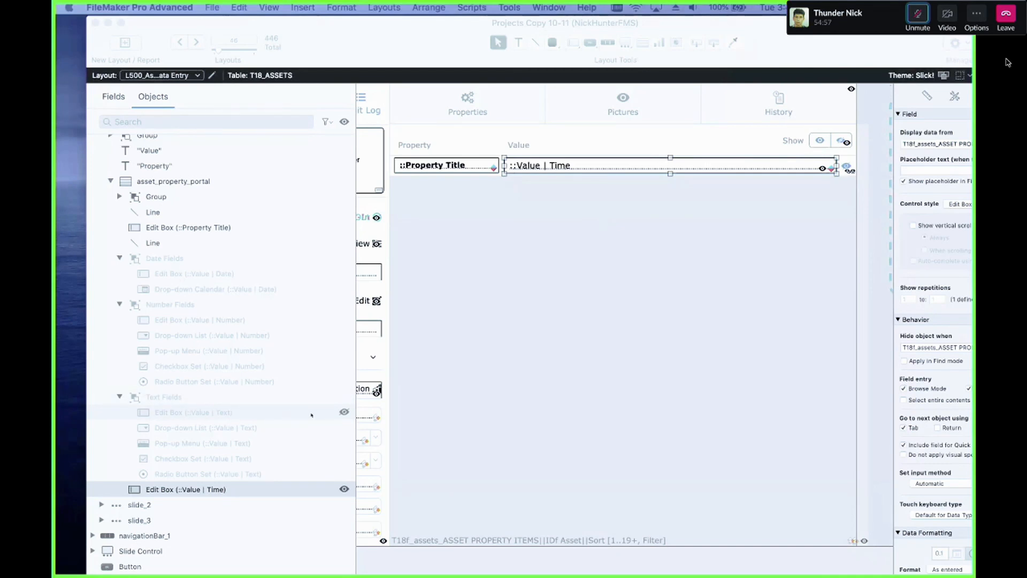
{"action": "left_click", "coordinate": [344, 489]}
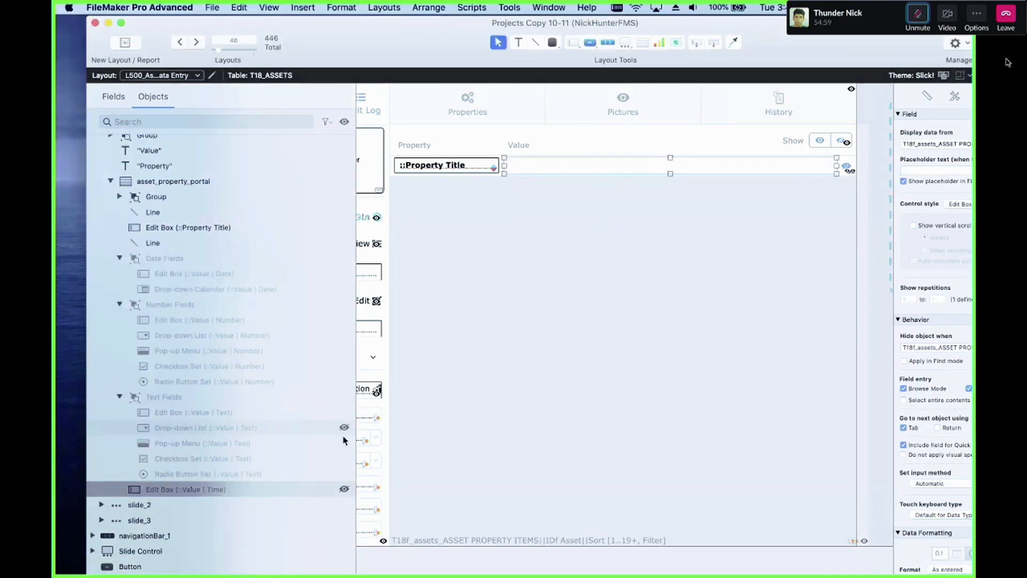
{"action": "left_click", "coordinate": [344, 488]}
{"action": "left_click", "coordinate": [344, 489]}
{"action": "left_click", "coordinate": [344, 396]}
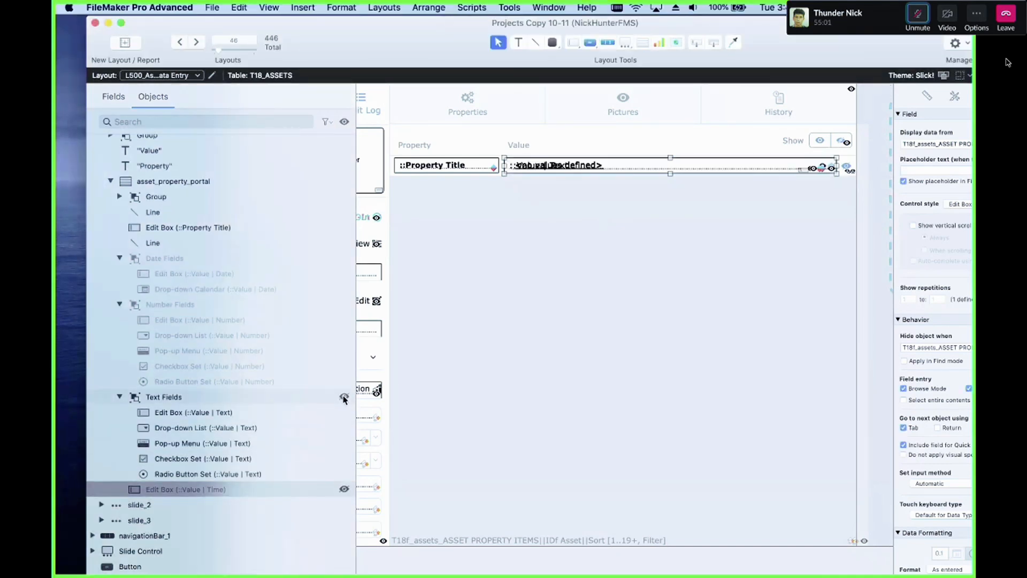
{"action": "left_click", "coordinate": [344, 396]}
{"action": "left_click", "coordinate": [345, 304]}
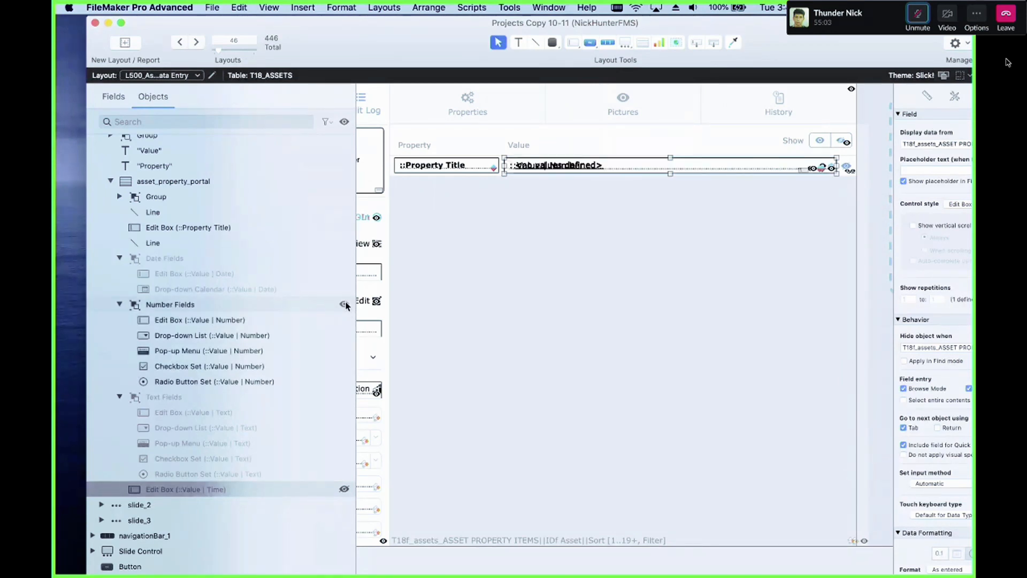
Step: Examine the Number Fields edit box's control style and field entry settings in the inspector
{"action": "left_click", "coordinate": [322, 319]}
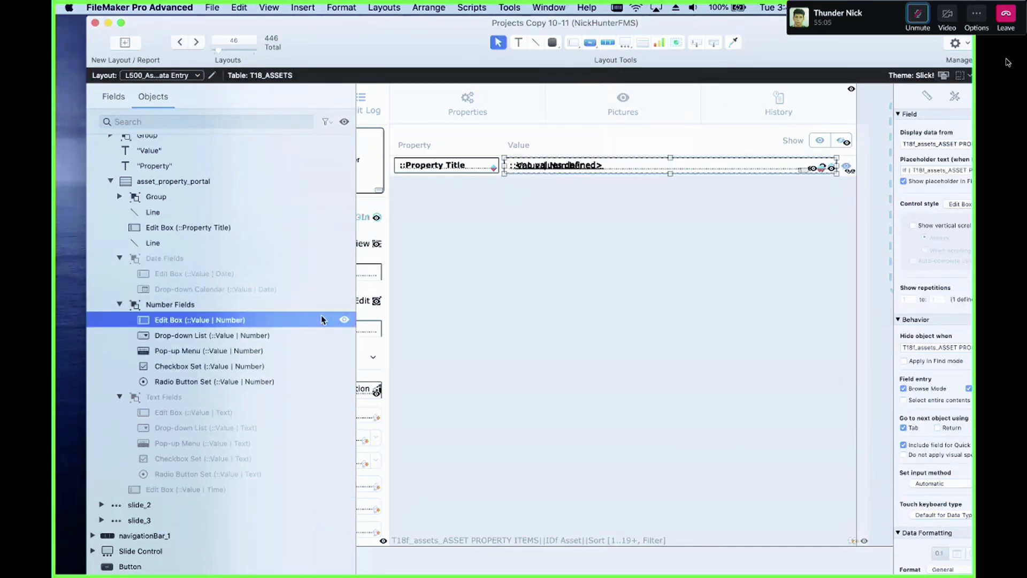
{"action": "left_click", "coordinate": [315, 304]}
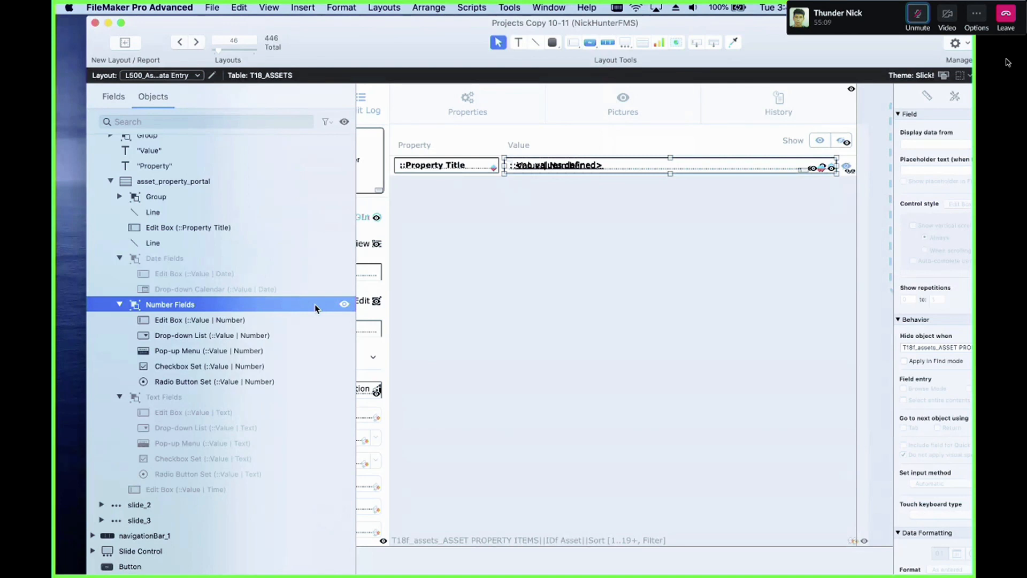
{"action": "left_click_drag", "start_coordinate": [788, 29], "coordinate": [710, 29]}
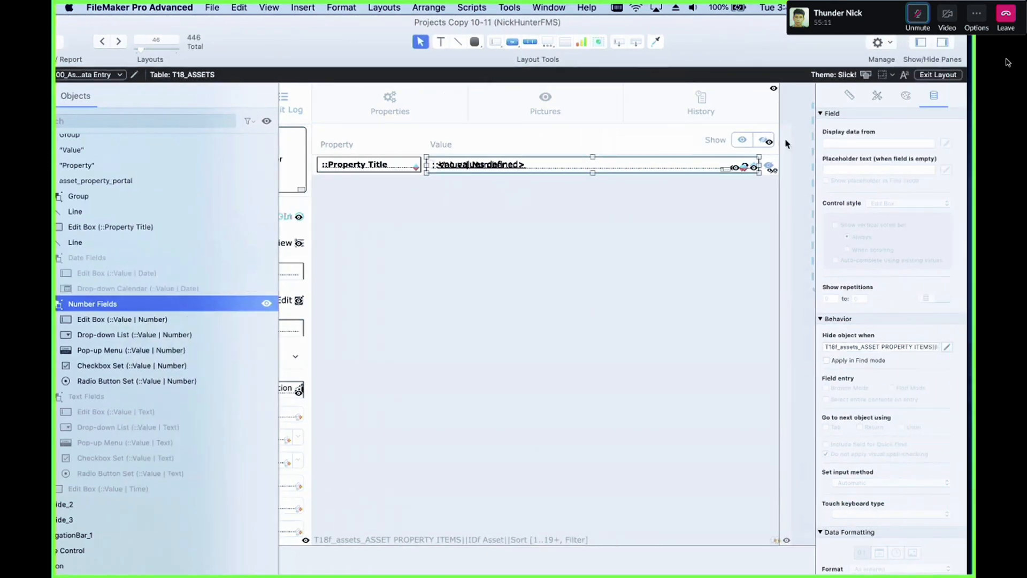
{"action": "left_click", "coordinate": [523, 169]}
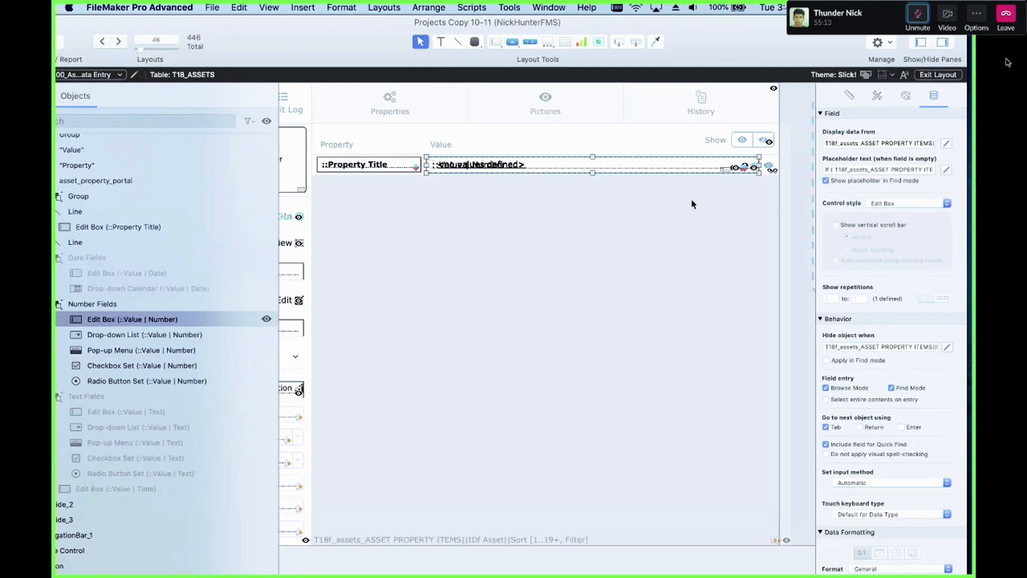
{"action": "left_click", "coordinate": [897, 205]}
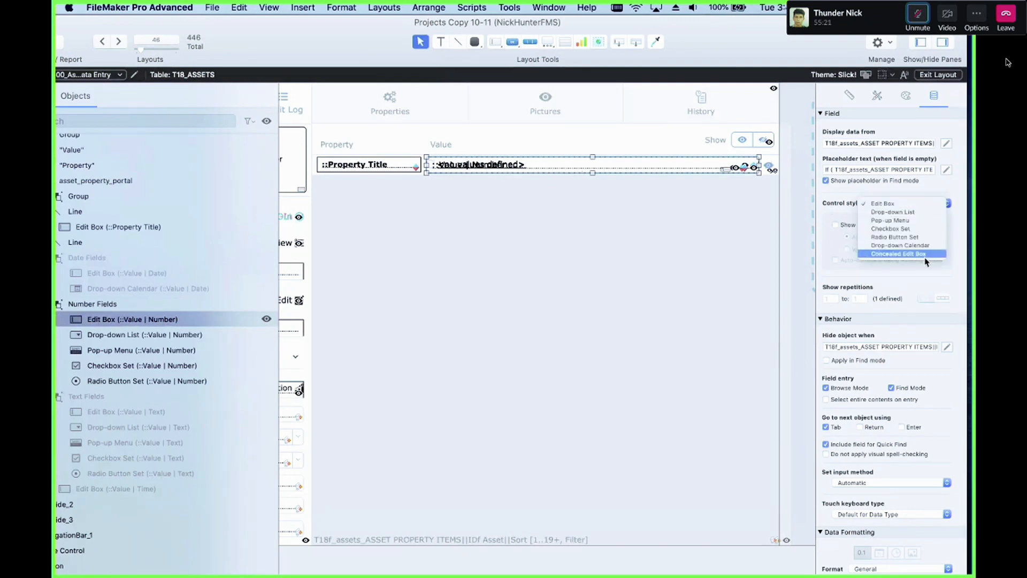
{"action": "left_click", "coordinate": [846, 317]}
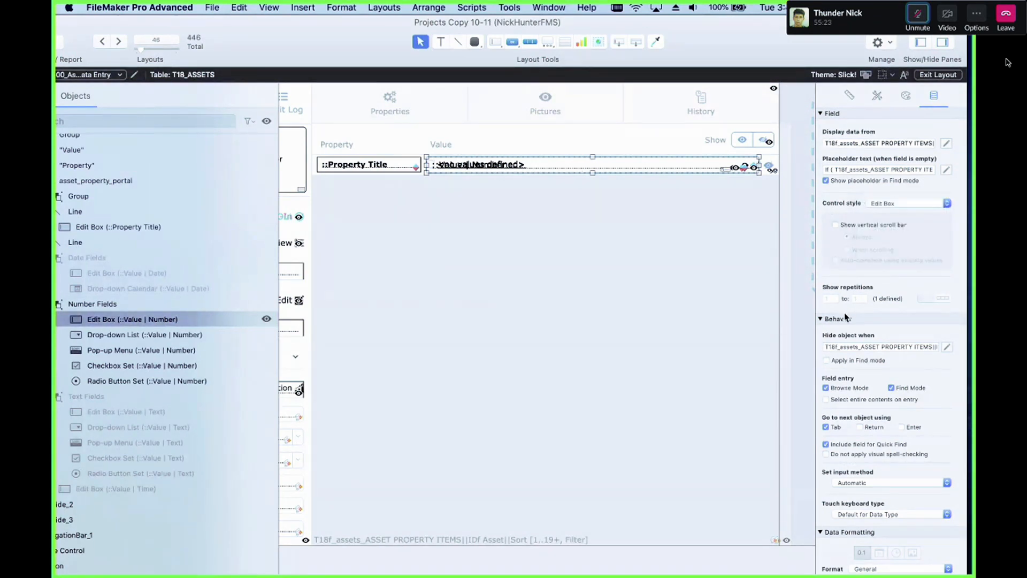
{"action": "scroll", "coordinate": [905, 408], "scroll_direction": "down", "scroll_amount": 3}
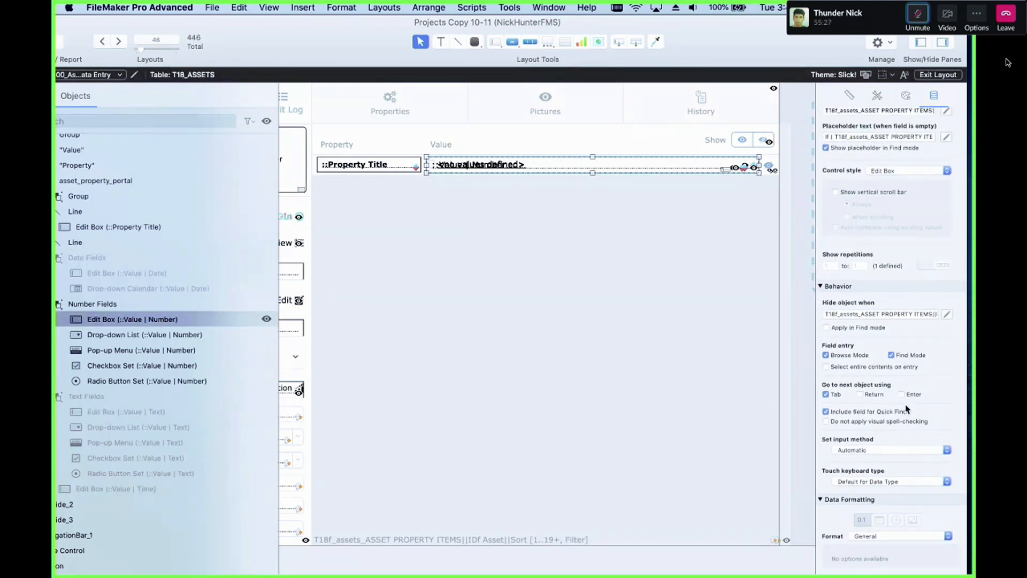
{"action": "left_click", "coordinate": [849, 356]}
{"action": "left_click", "coordinate": [146, 305]}
{"action": "left_click_drag", "start_coordinate": [264, 48], "coordinate": [273, 47]}
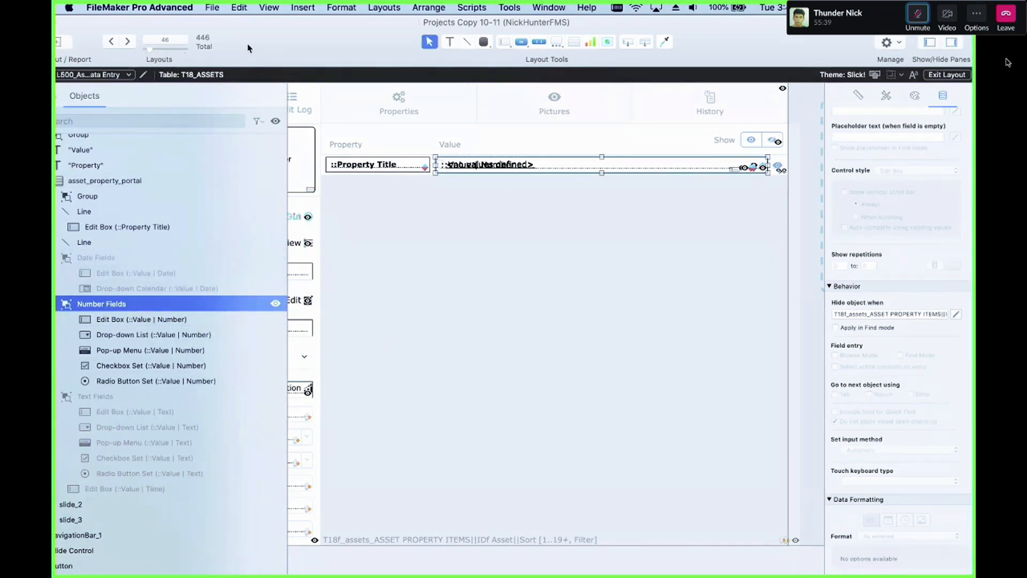
{"action": "left_click_drag", "start_coordinate": [258, 48], "coordinate": [290, 47]}
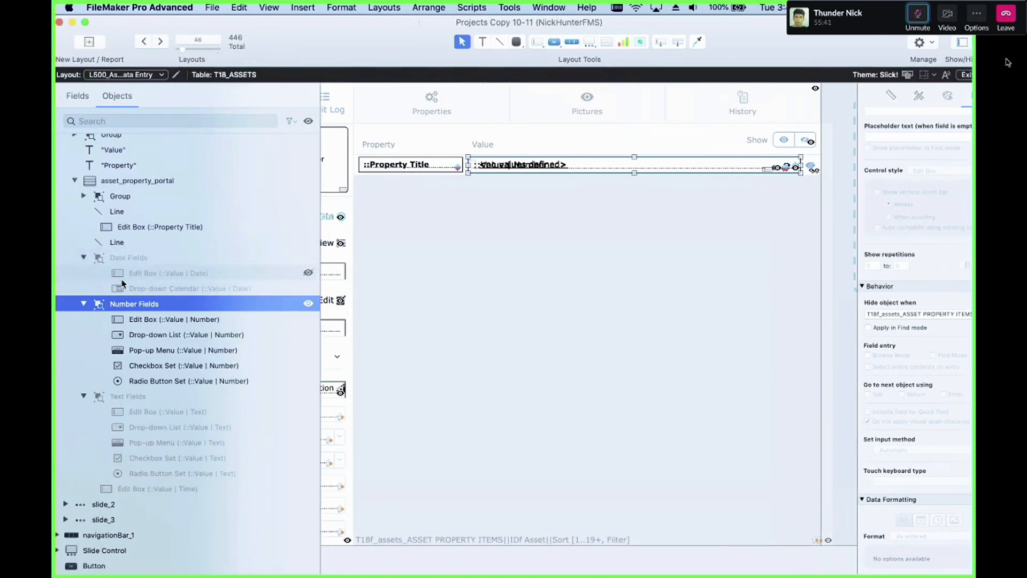
{"action": "left_click", "coordinate": [83, 304]}
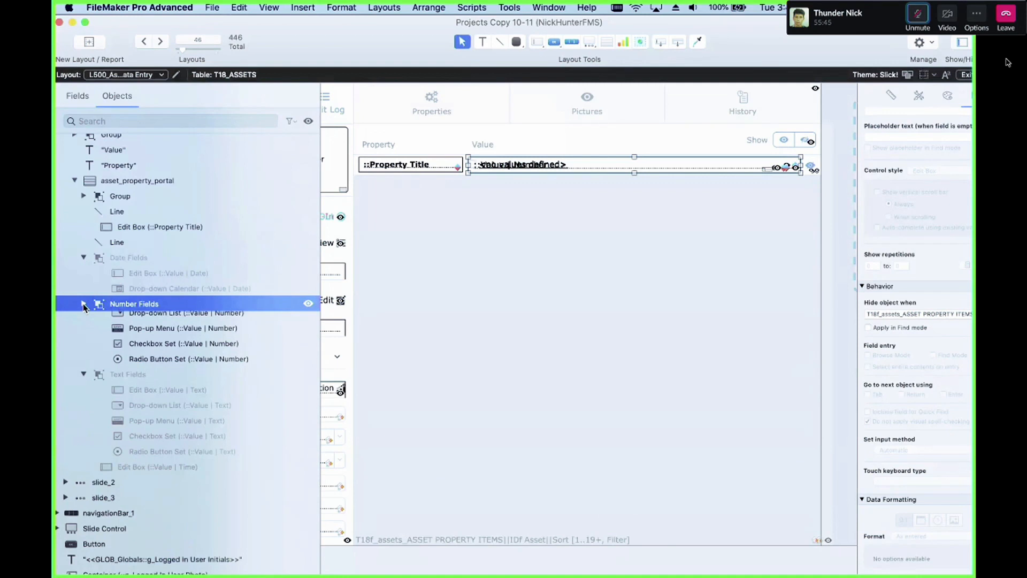
{"action": "left_click", "coordinate": [83, 320]}
{"action": "left_click", "coordinate": [137, 354]}
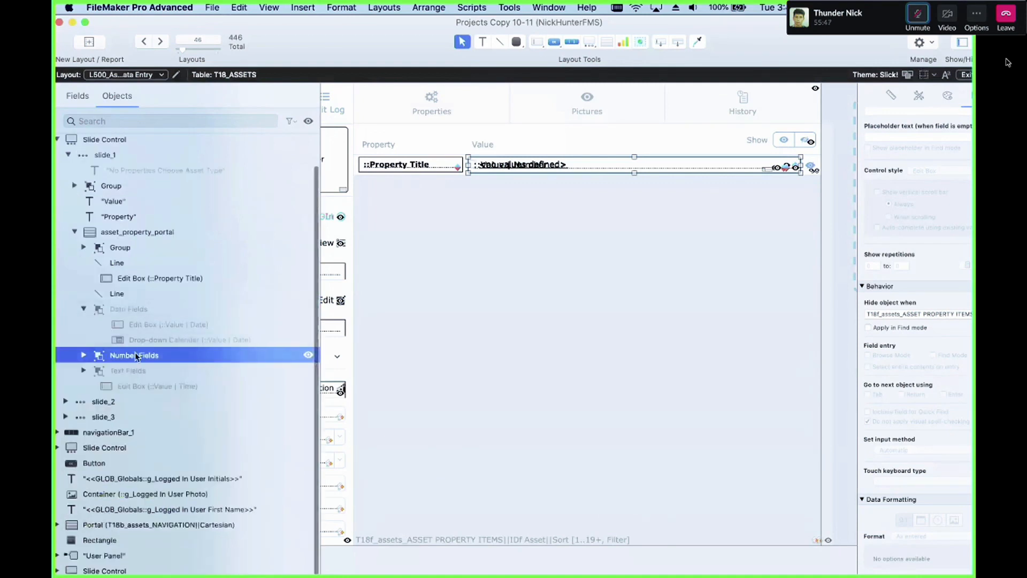
{"action": "left_click", "coordinate": [544, 171]}
{"action": "left_click_drag", "start_coordinate": [544, 171], "coordinate": [533, 255]}
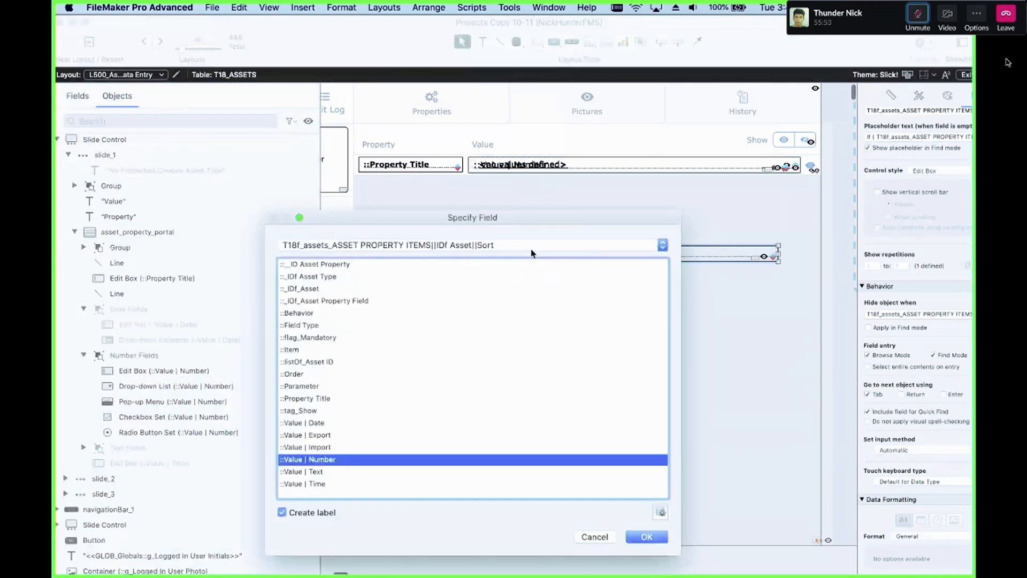
{"action": "key", "text": "Escape"}
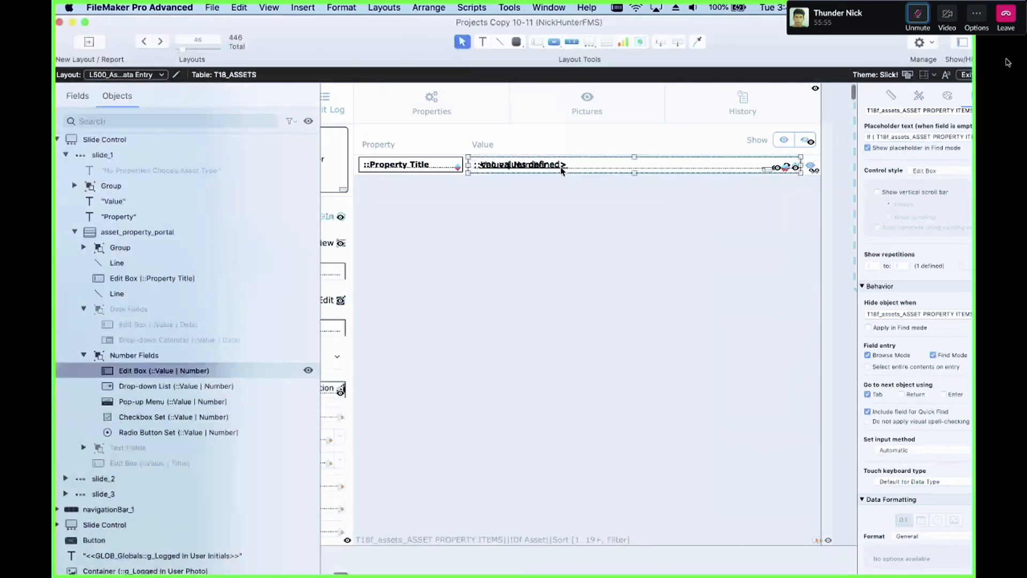
Step: Duplicate the Number Fields group and place the copy below the portal's row
{"action": "left_click", "coordinate": [173, 354]}
{"action": "key", "text": "super+d"}
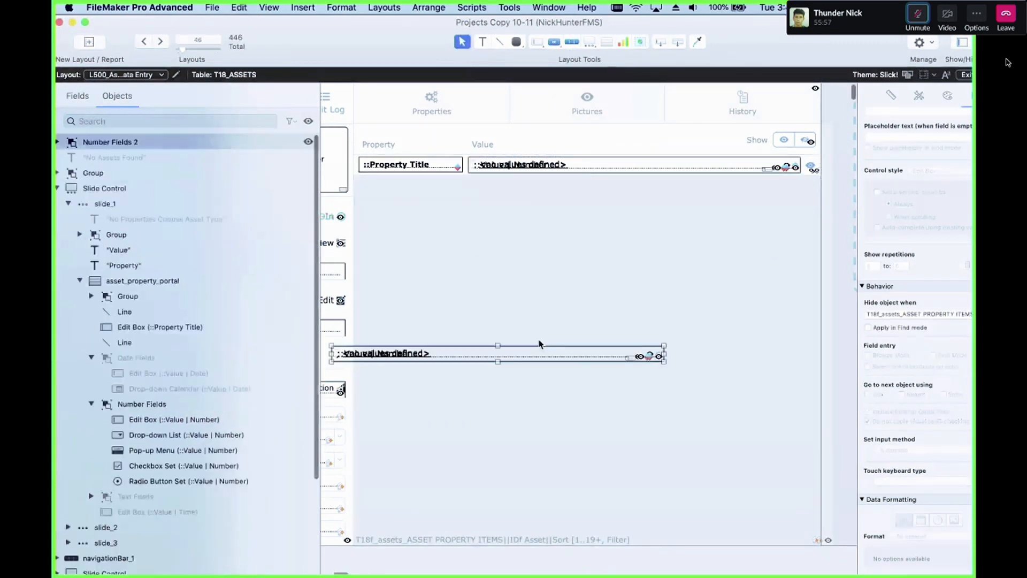
{"action": "left_click_drag", "start_coordinate": [540, 344], "coordinate": [543, 266]}
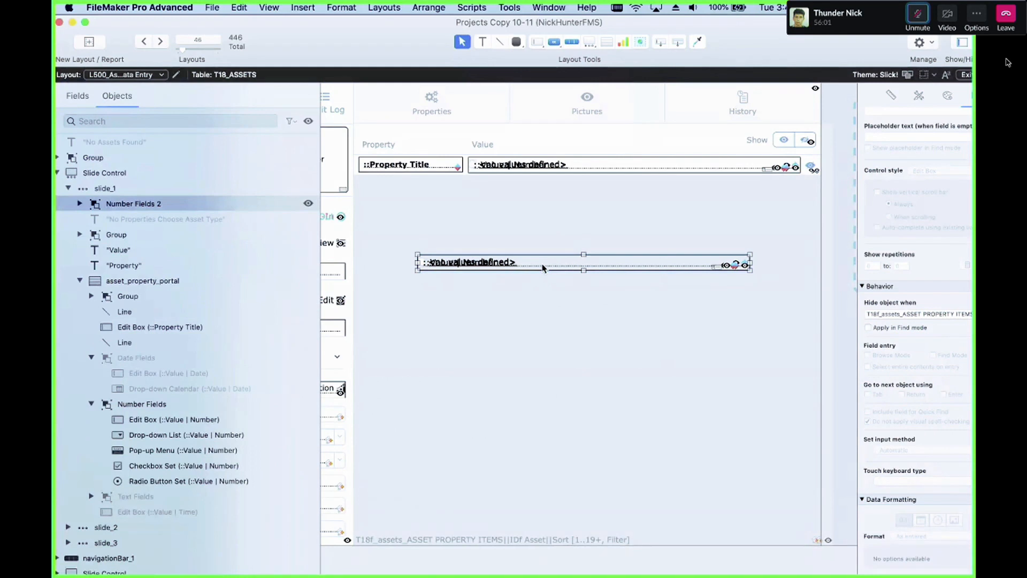
Step: Rename the duplicated group to Number Fields [Non Editable]
{"action": "left_click", "coordinate": [156, 208]}
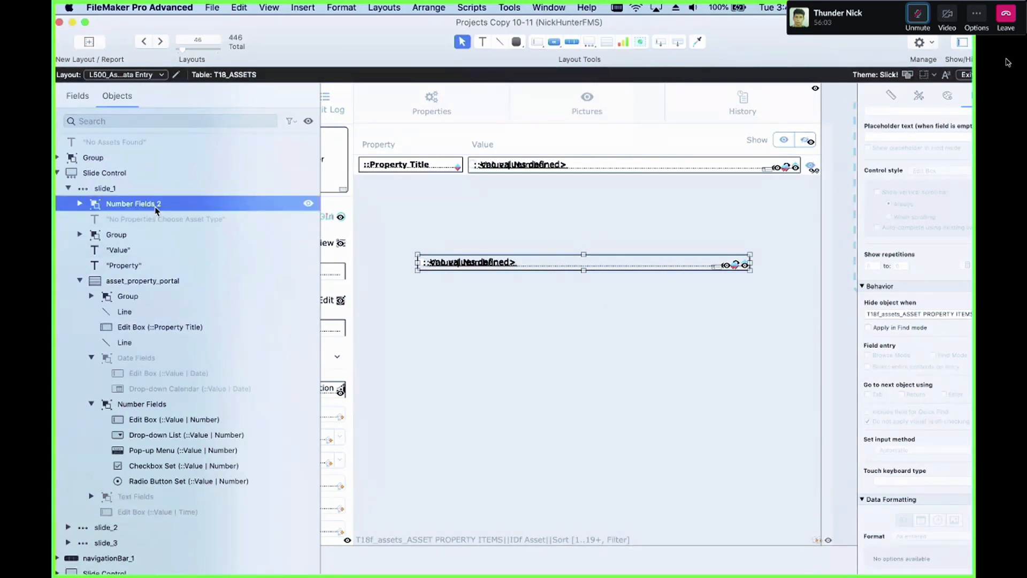
{"action": "double_click", "coordinate": [169, 204]}
{"action": "key", "text": "BackSpace"}
{"action": "type", "text": "["}
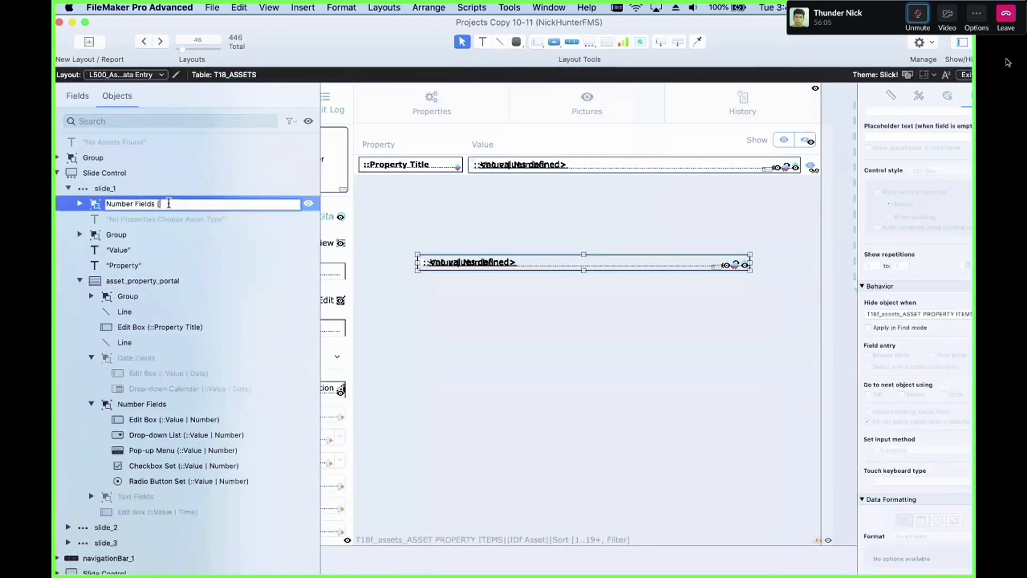
{"action": "type", "text": "Non Editable]"}
Step: Turn off Browse Mode field entry for every control in the Number Fields [Non Editable] group
{"action": "left_click", "coordinate": [420, 341]}
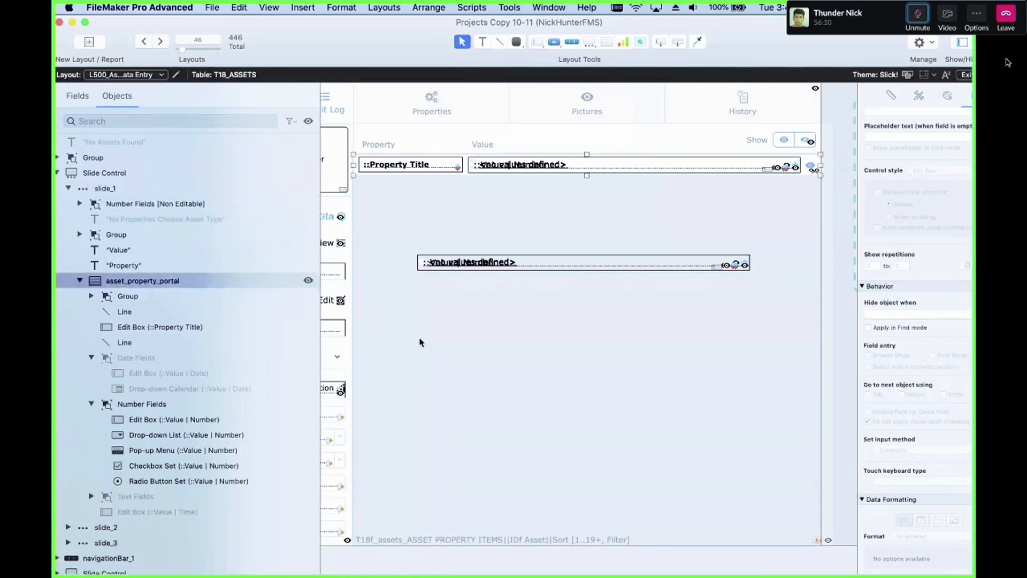
{"action": "left_click", "coordinate": [219, 209]}
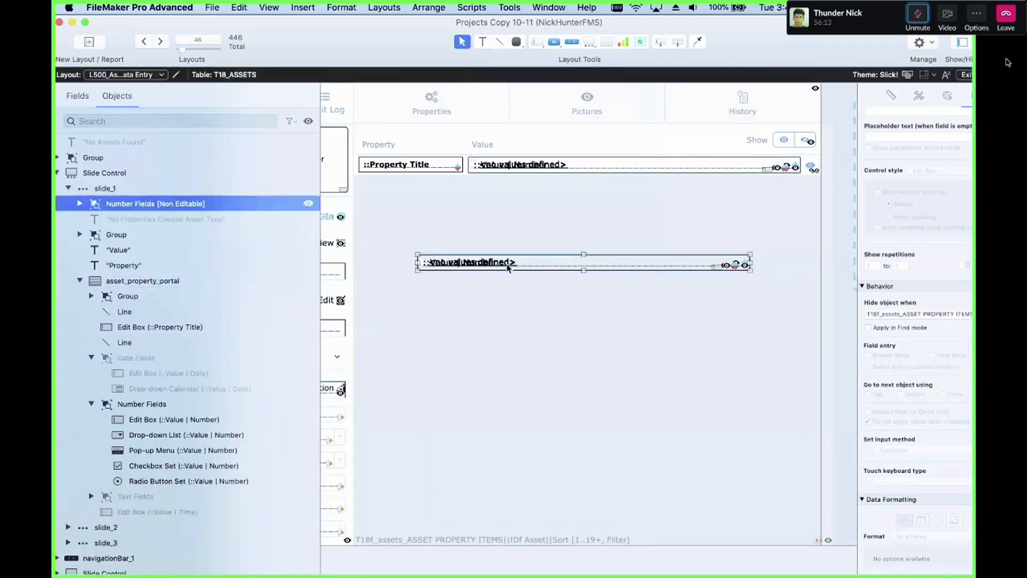
{"action": "left_click", "coordinate": [79, 204]}
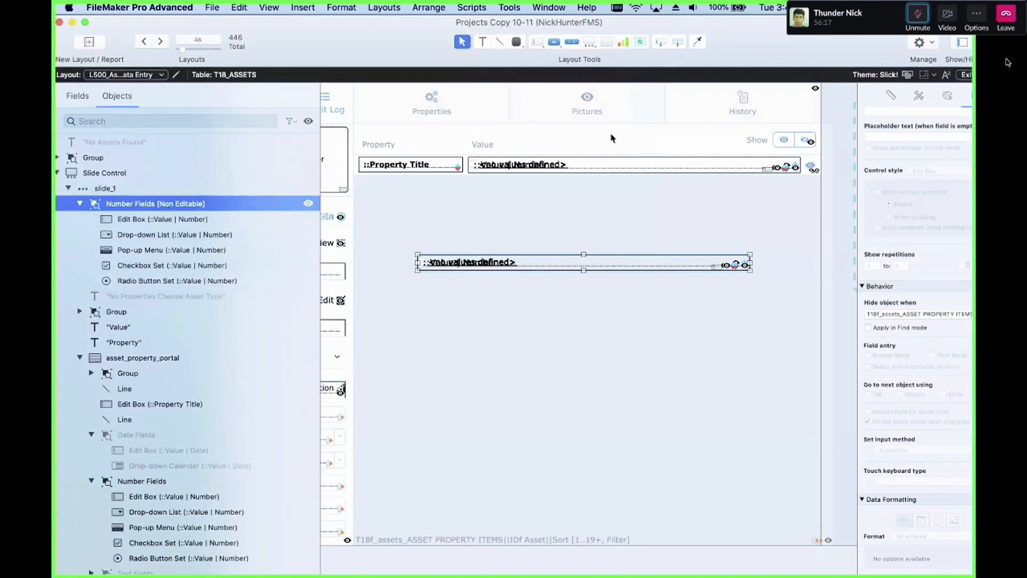
{"action": "left_click_drag", "start_coordinate": [785, 55], "coordinate": [718, 55]}
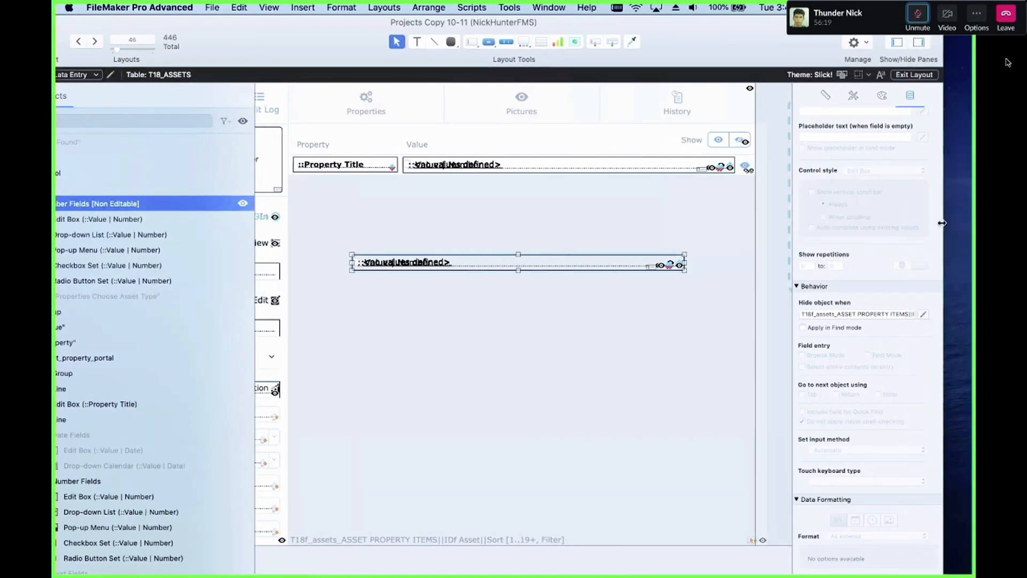
{"action": "left_click_drag", "start_coordinate": [942, 229], "coordinate": [901, 229]}
{"action": "left_click_drag", "start_coordinate": [357, 54], "coordinate": [421, 49]}
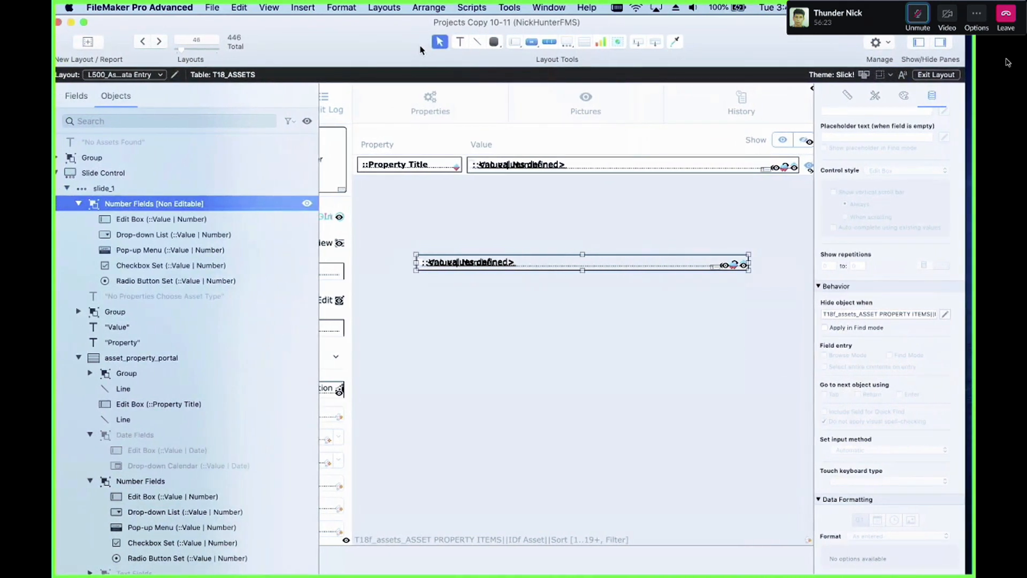
{"action": "left_click", "coordinate": [220, 221]}
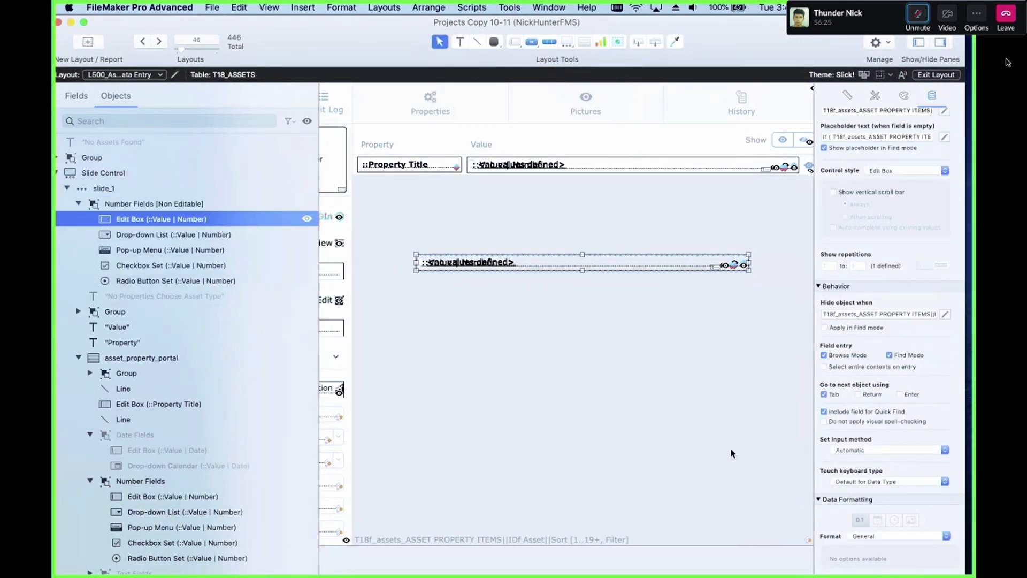
{"action": "left_click", "coordinate": [824, 355]}
{"action": "left_click", "coordinate": [237, 240]}
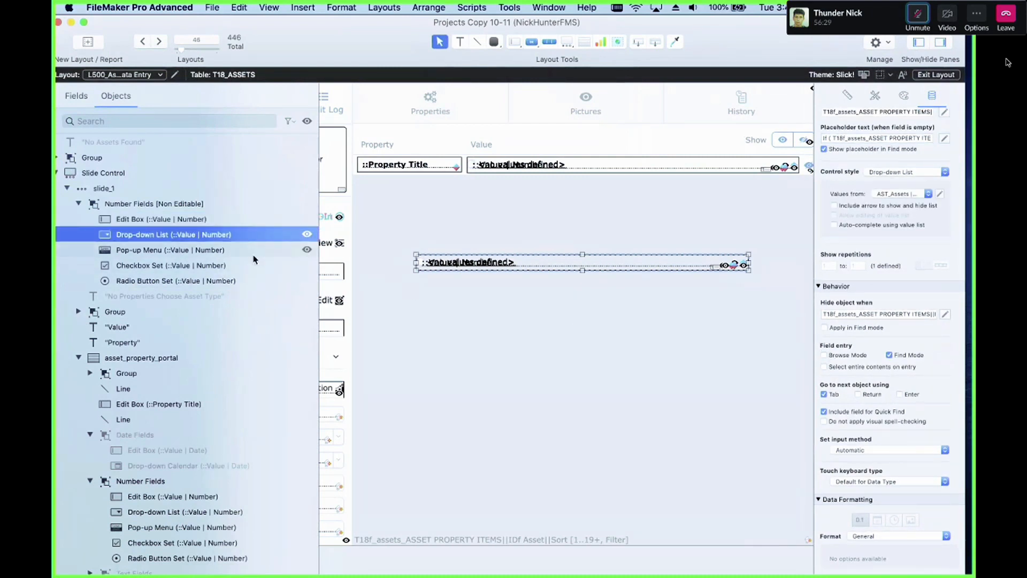
{"action": "left_click", "coordinate": [230, 251]}
{"action": "left_click", "coordinate": [824, 364]}
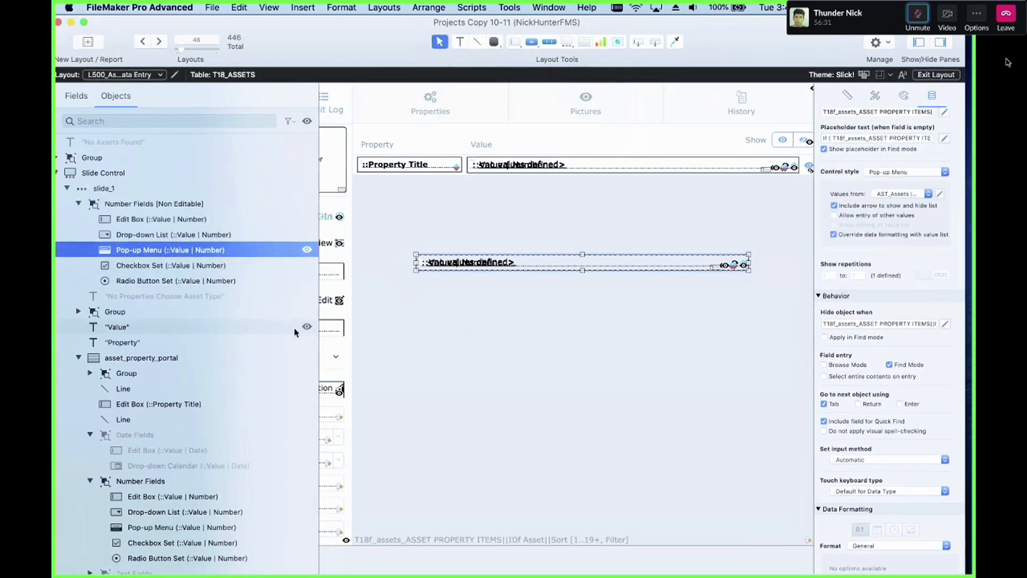
{"action": "left_click", "coordinate": [220, 266]}
{"action": "left_click", "coordinate": [824, 355]}
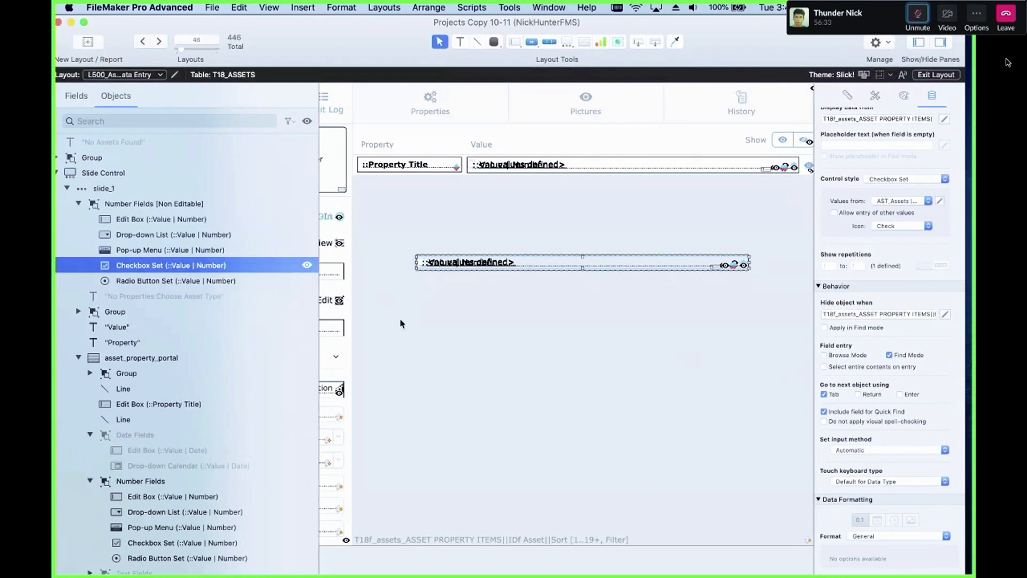
{"action": "left_click", "coordinate": [270, 282]}
{"action": "left_click", "coordinate": [824, 355]}
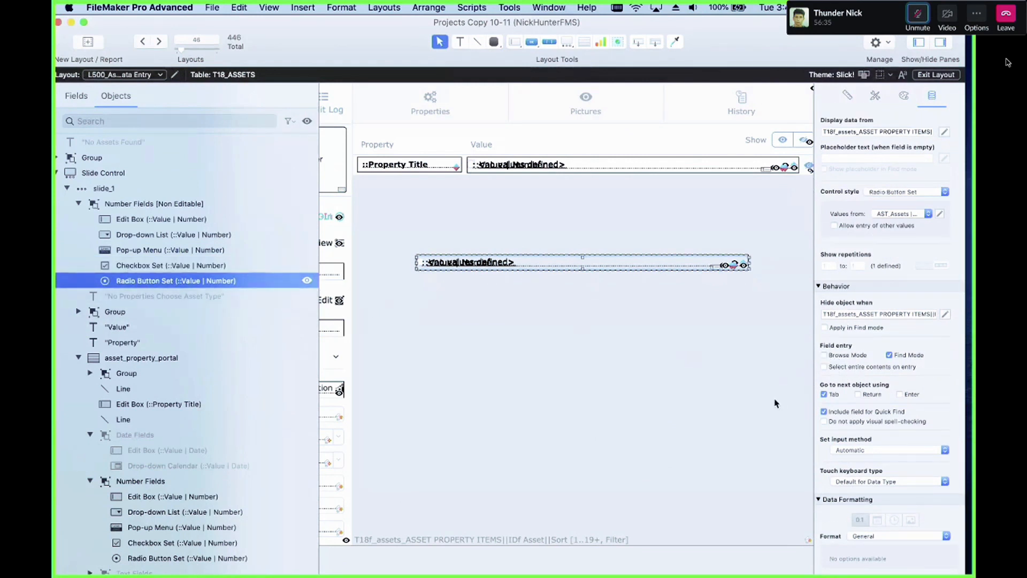
Step: Edit the group's hide-object calculation so it compares Field Type against "Number Non Editable"
{"action": "left_click", "coordinate": [614, 360]}
{"action": "left_click", "coordinate": [497, 264]}
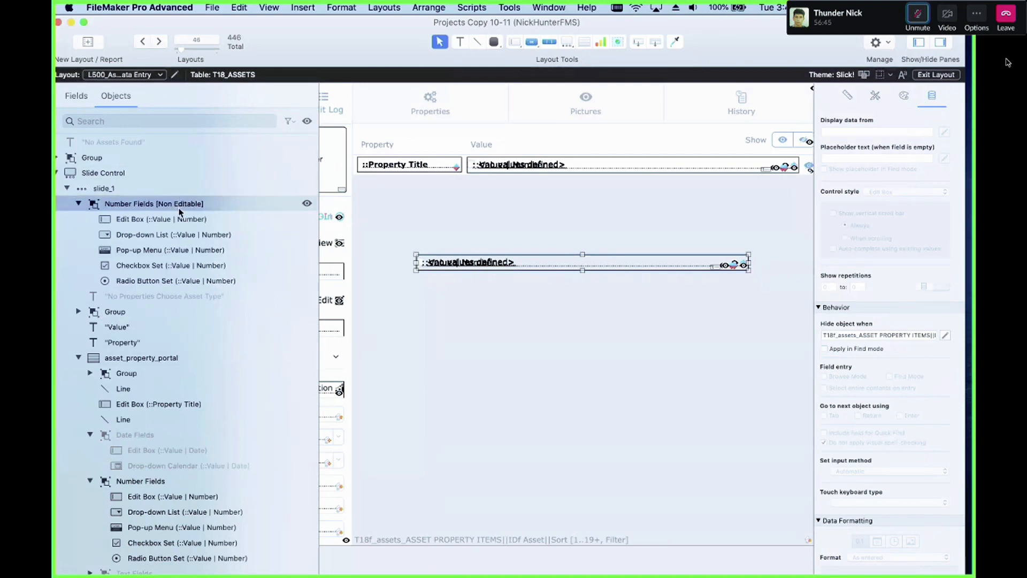
{"action": "left_click", "coordinate": [945, 335]}
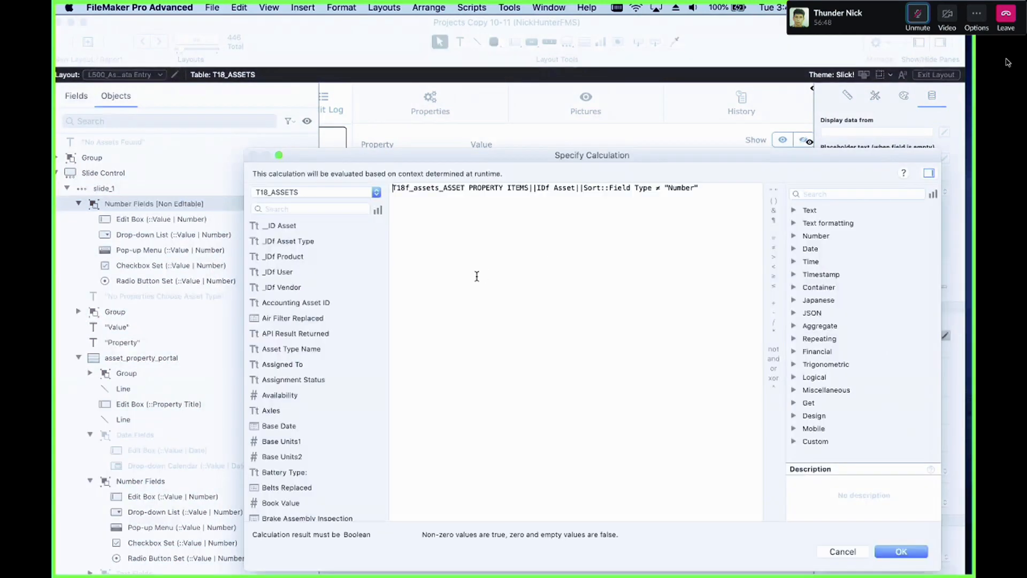
{"action": "left_click", "coordinate": [692, 187]}
{"action": "type", "text": "Non Ed"}
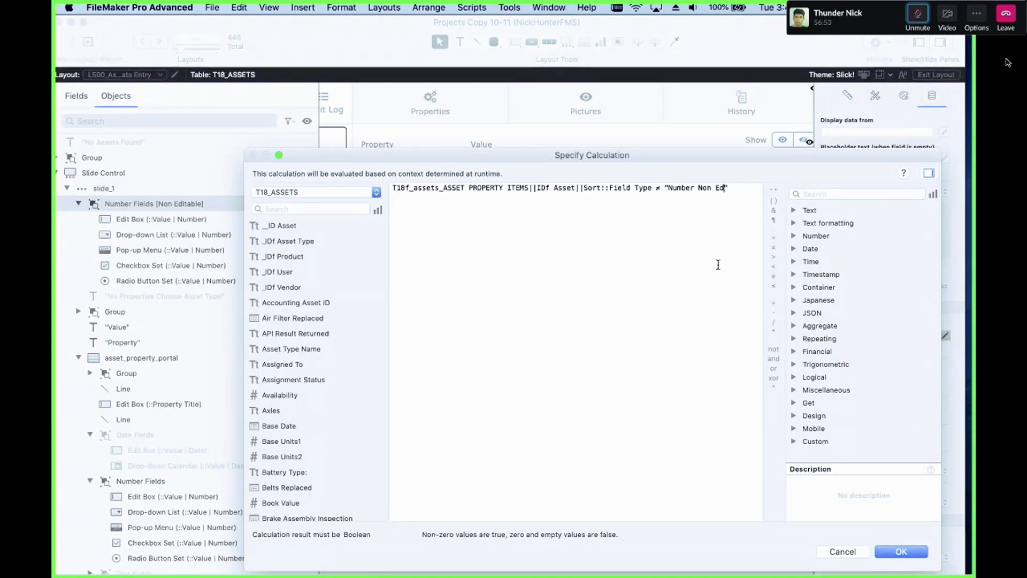
{"action": "key", "text": "BackSpace"}
{"action": "key", "text": "BackSpace"}
{"action": "type", "text": "Editable"}
{"action": "key", "text": "Right"}
{"action": "left_click", "coordinate": [901, 551]}
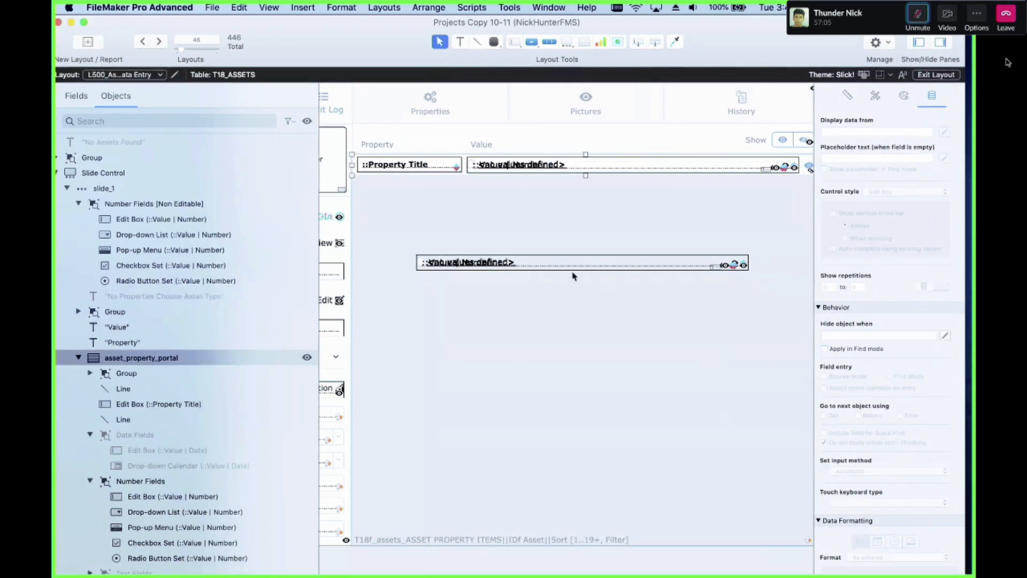
Step: Move the Number Fields [Non Editable] group onto the portal's value row
{"action": "left_click", "coordinate": [572, 266]}
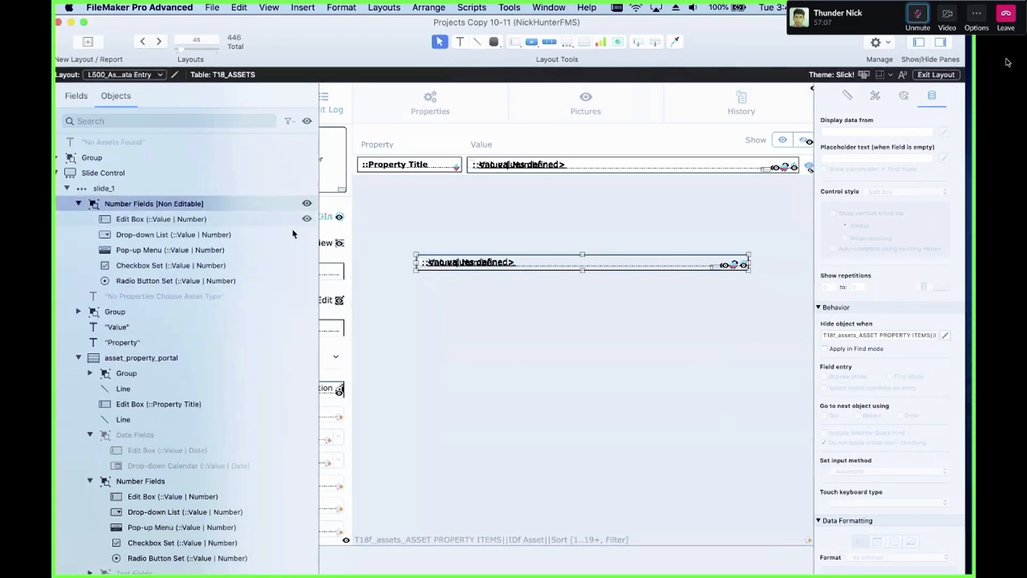
{"action": "left_click_drag", "start_coordinate": [515, 264], "coordinate": [496, 176]}
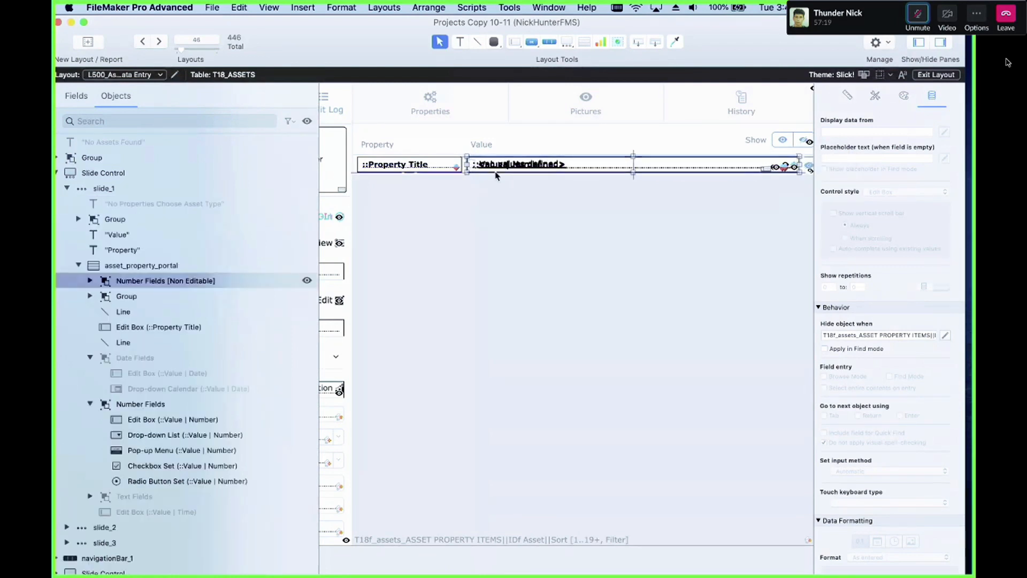
{"action": "left_click", "coordinate": [543, 218]}
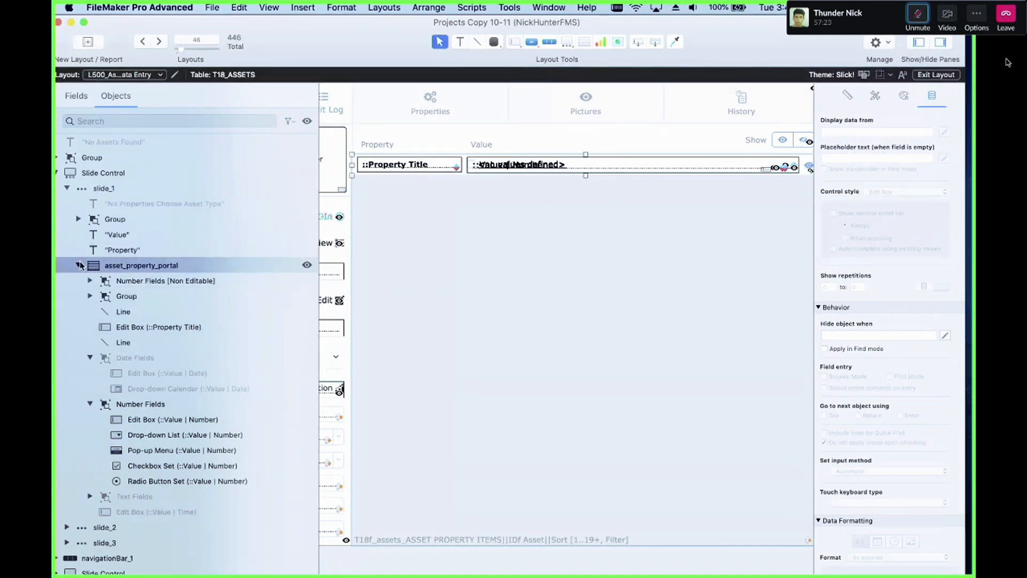
{"action": "left_click", "coordinate": [98, 297]}
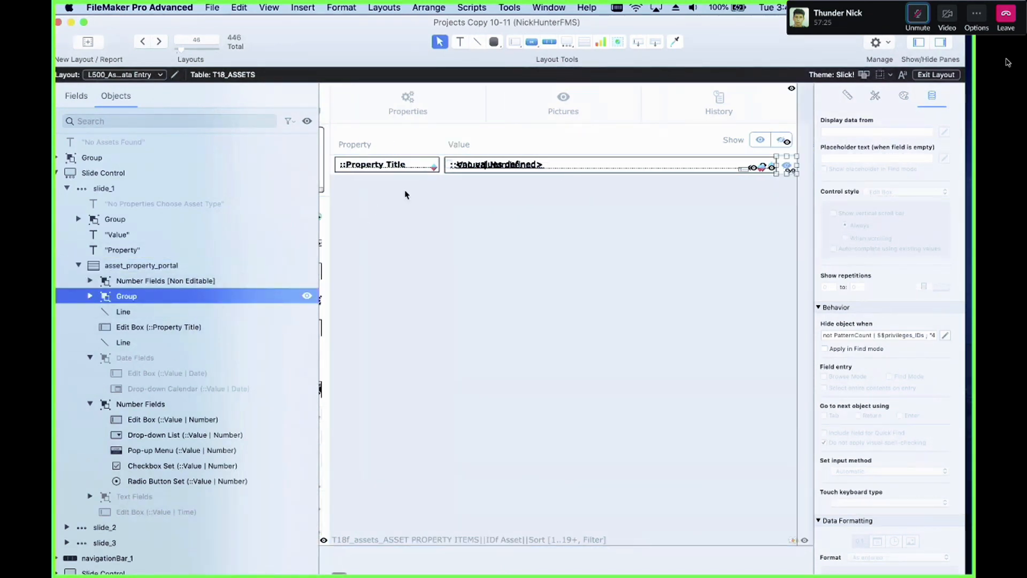
Step: Reorder the Number Fields [Non Editable] group in the portal's object list so it sits directly above Number Fields
{"action": "left_click", "coordinate": [108, 282]}
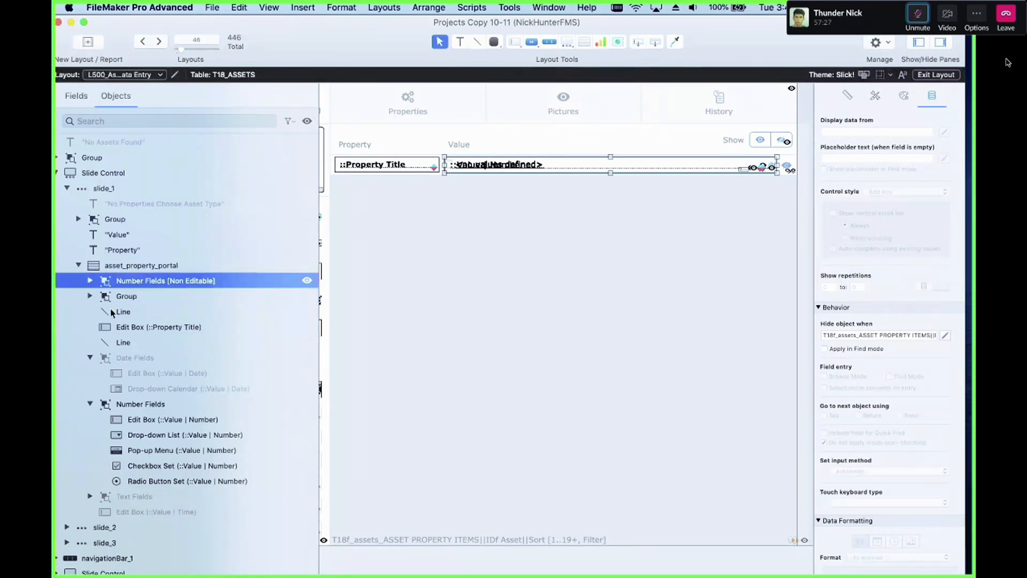
{"action": "left_click_drag", "start_coordinate": [112, 313], "coordinate": [92, 401]}
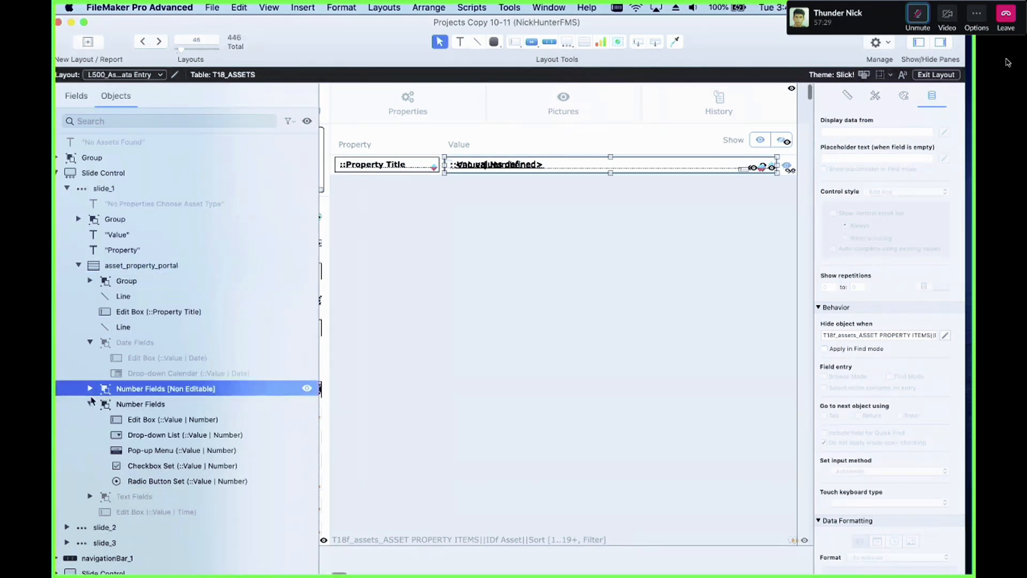
{"action": "left_click", "coordinate": [91, 404]}
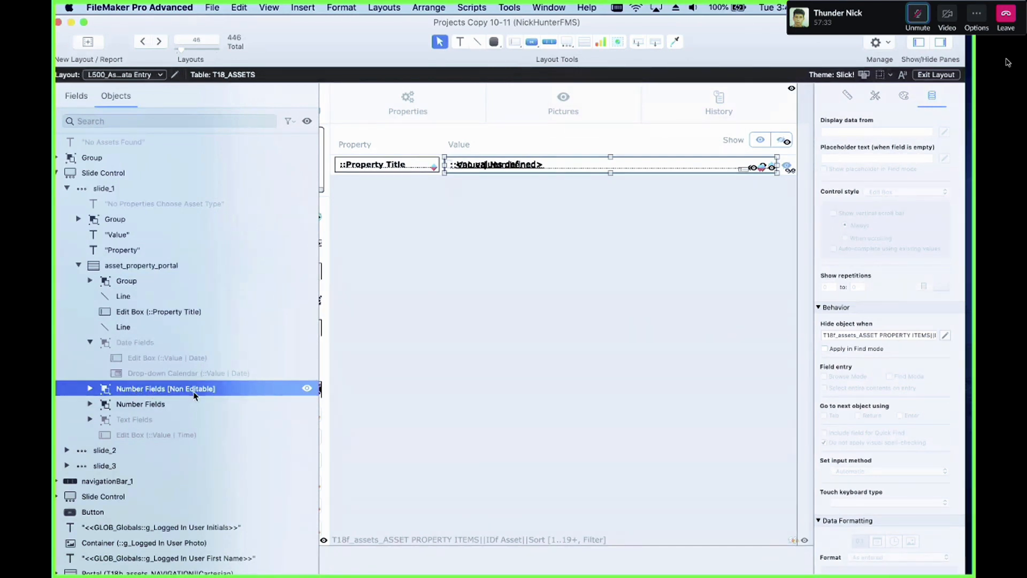
{"action": "left_click", "coordinate": [164, 404]}
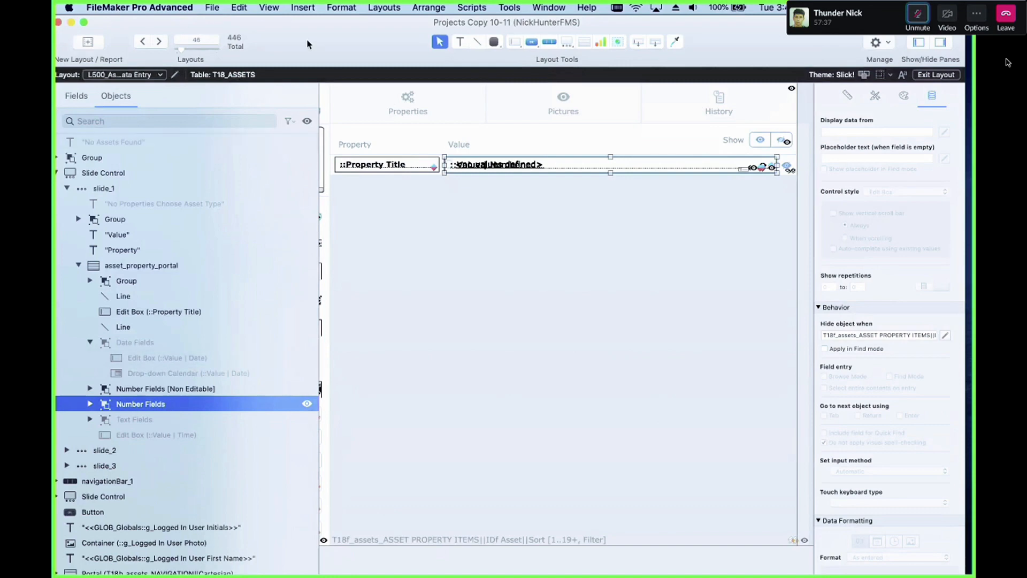
Step: Open the SYS_System | Asset Property Field Types value list behind the Type field and insert a divider after Text
{"action": "left_click_drag", "start_coordinate": [307, 41], "coordinate": [306, 254]}
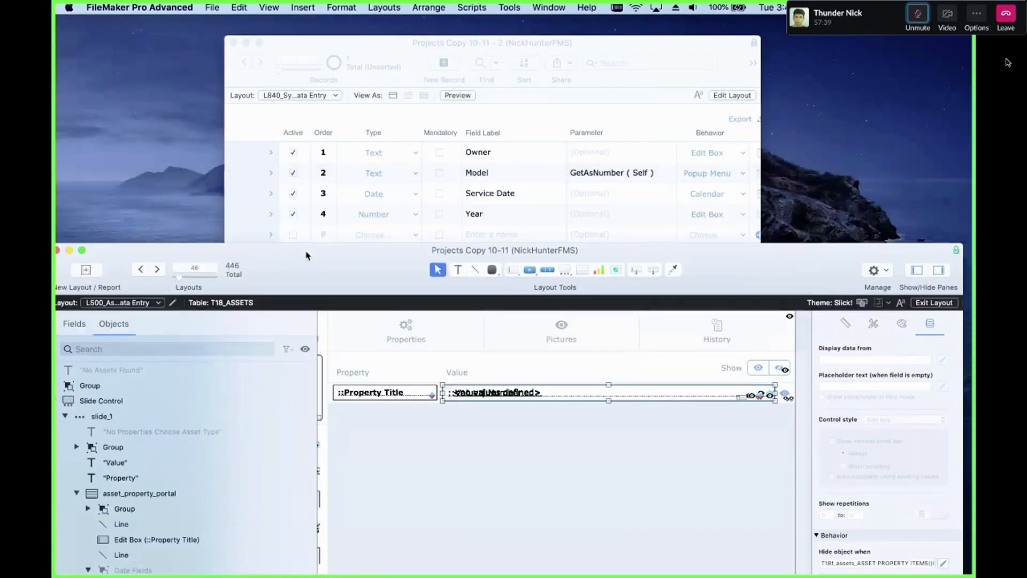
{"action": "left_click", "coordinate": [462, 150]}
{"action": "scroll", "coordinate": [686, 207], "scroll_direction": "up", "scroll_amount": 1}
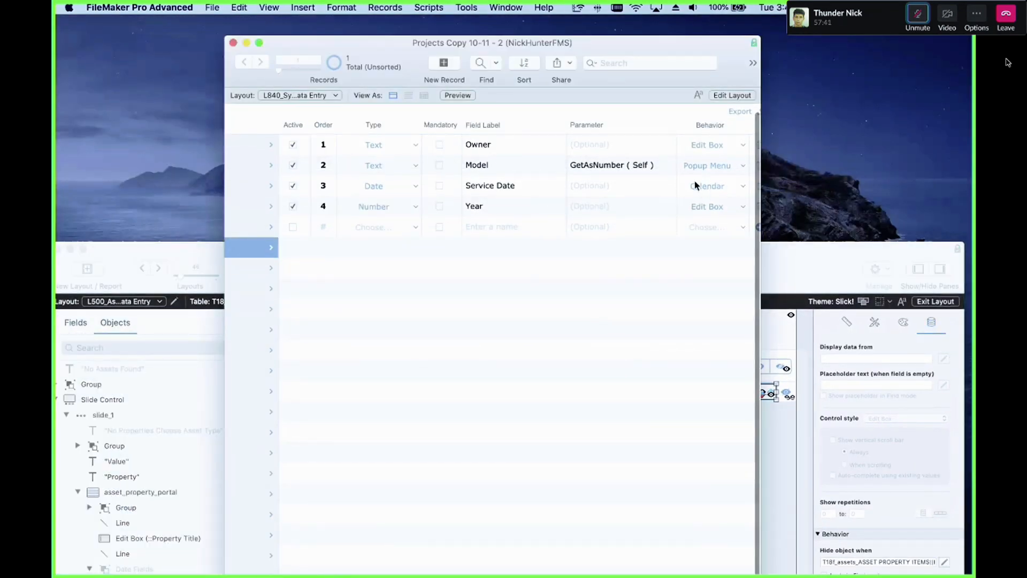
{"action": "left_click", "coordinate": [382, 186]}
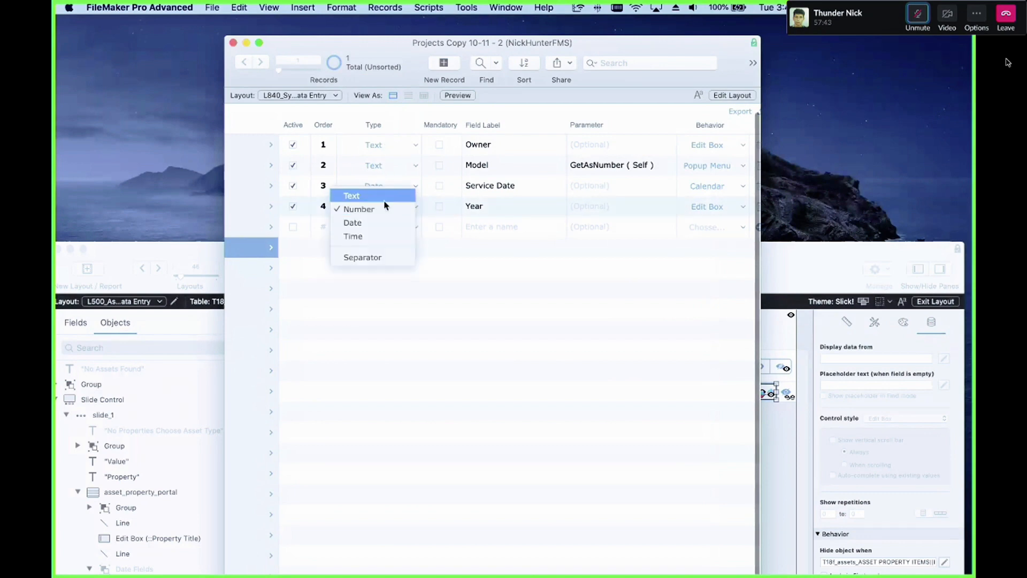
{"action": "left_click", "coordinate": [374, 296]}
{"action": "key", "text": "super+l"}
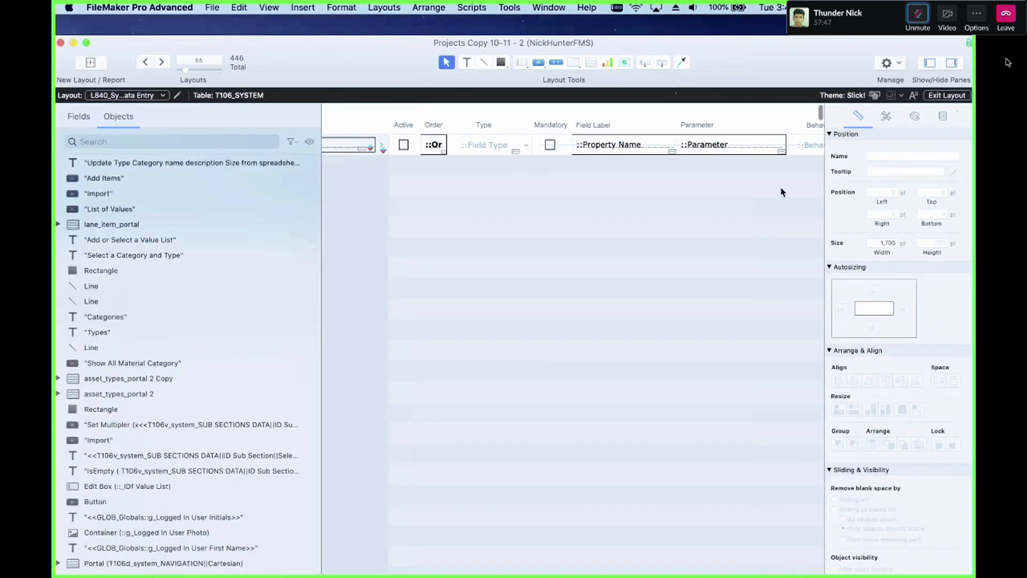
{"action": "left_click", "coordinate": [484, 145]}
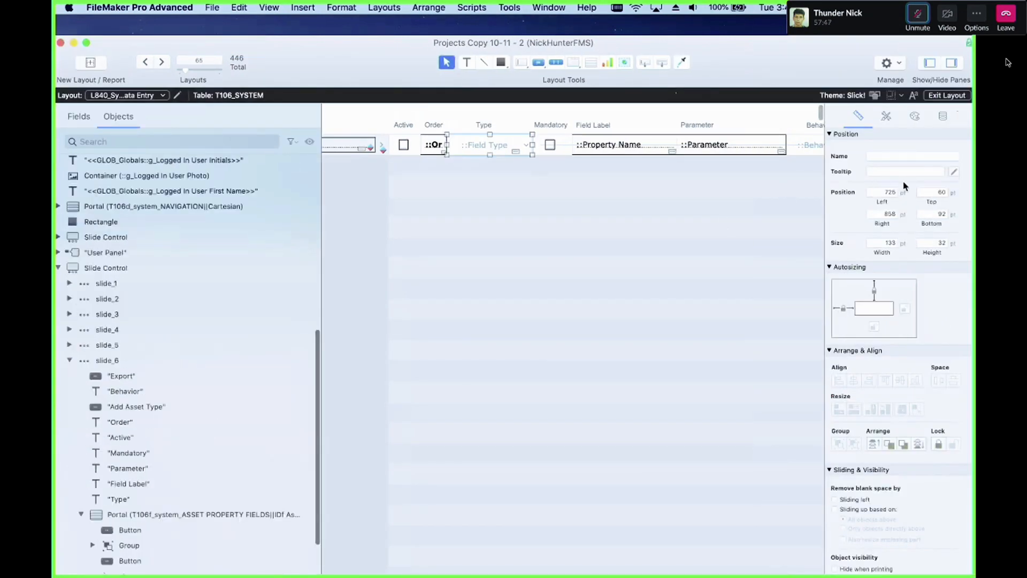
{"action": "left_click", "coordinate": [943, 116]}
{"action": "left_click", "coordinate": [952, 247]}
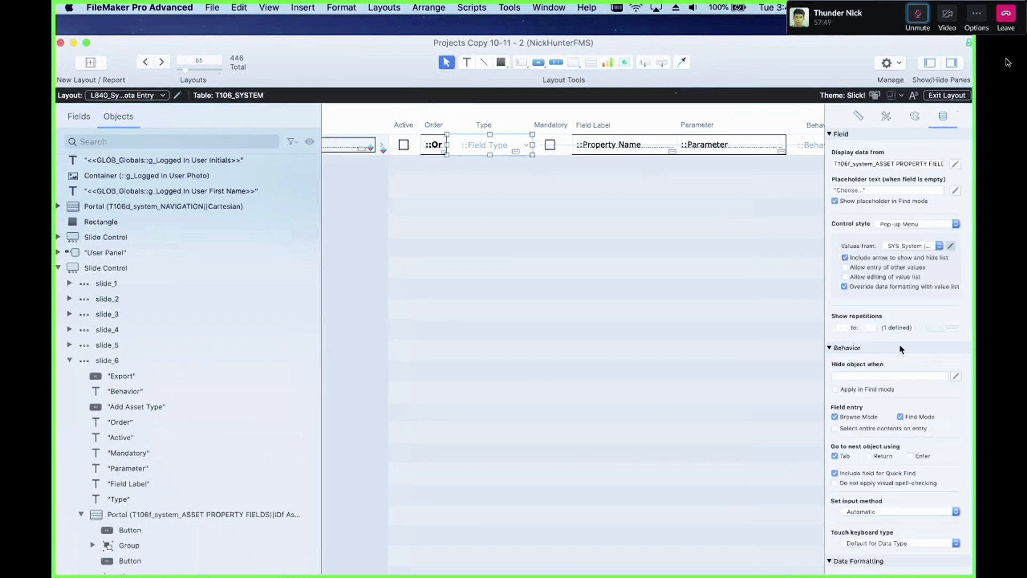
{"action": "scroll", "coordinate": [313, 476], "scroll_direction": "down", "scroll_amount": 3}
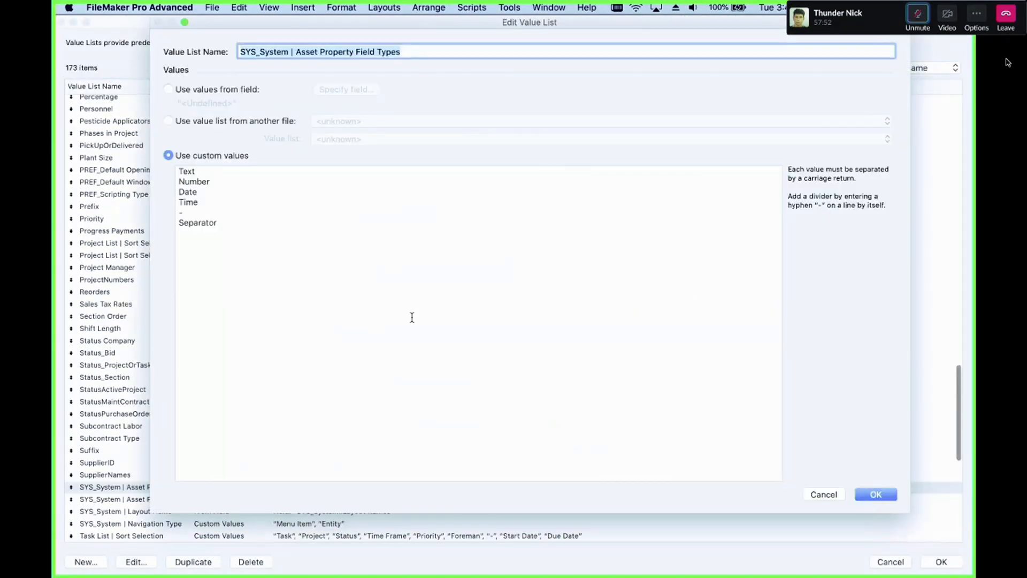
{"action": "key", "text": "Return"}
{"action": "left_click", "coordinate": [234, 177]}
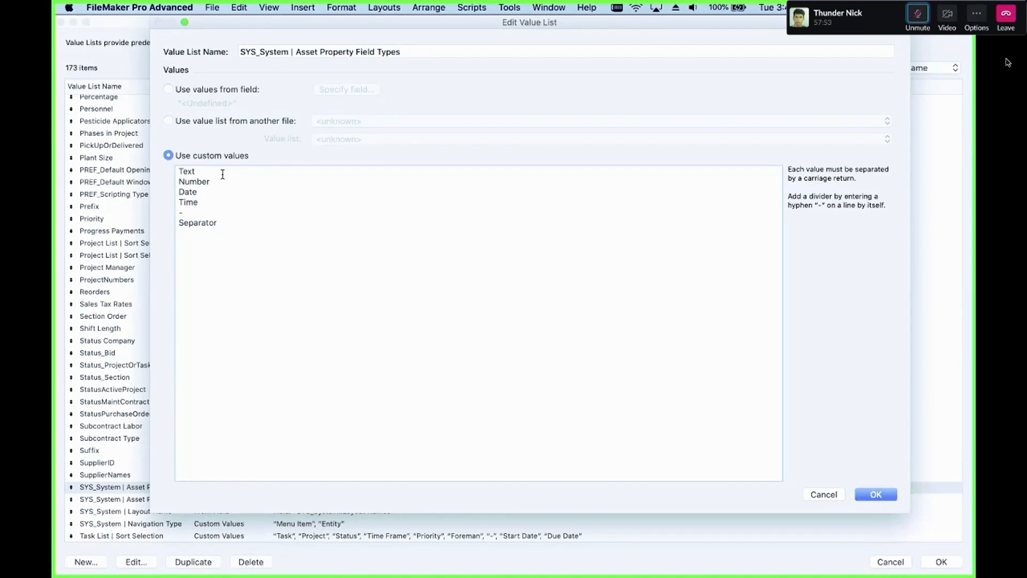
{"action": "left_click", "coordinate": [219, 172]}
{"action": "key", "text": "Return"}
Step: Add a Number Non Editable entry after Number, followed by a divider, and save the value list
{"action": "left_click", "coordinate": [233, 194]}
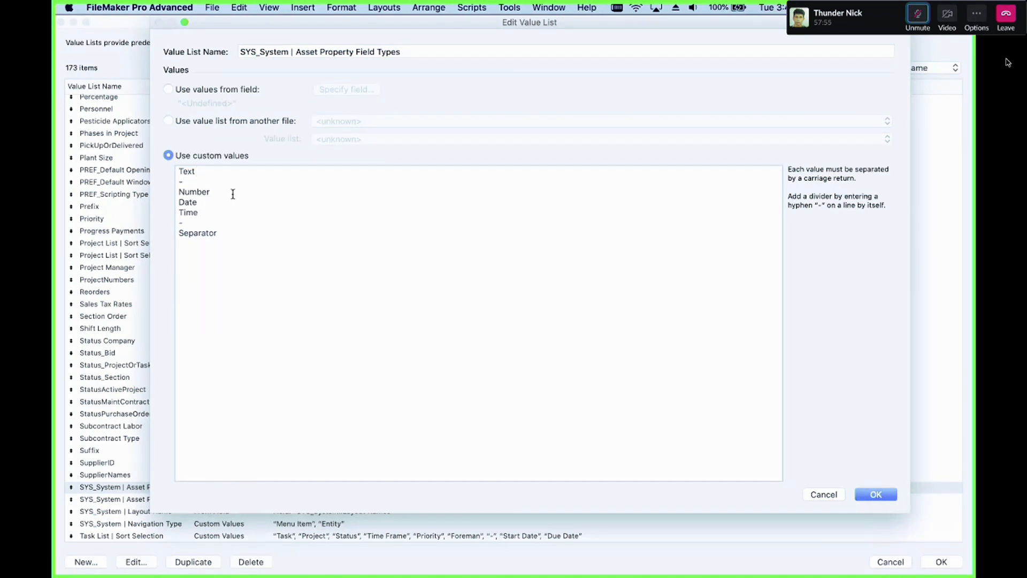
{"action": "key", "text": "Return"}
{"action": "type", "text": "Numb"}
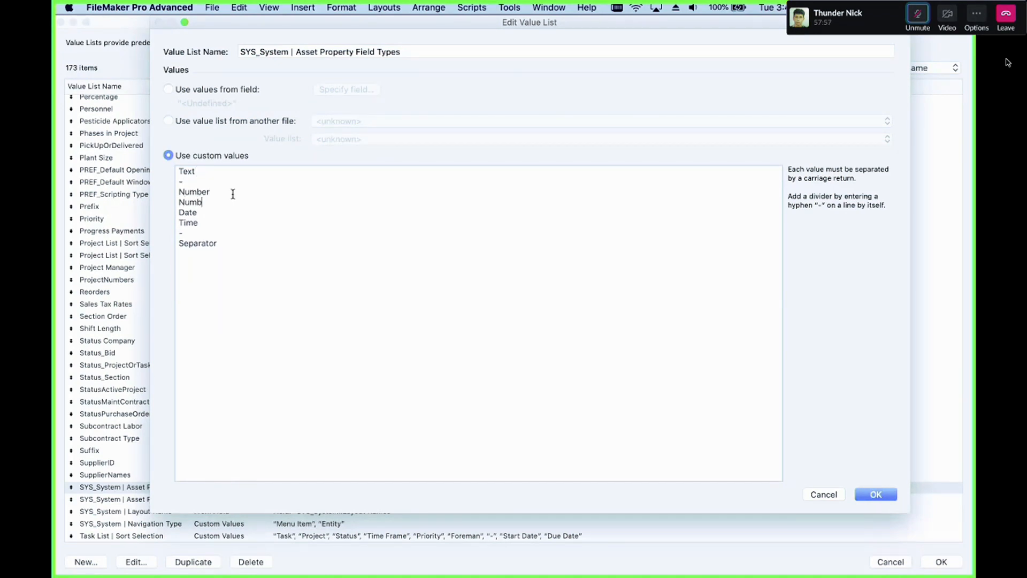
{"action": "type", "text": "er Non Edoitabl"}
{"action": "key", "text": "BackSpace"}
{"action": "key", "text": "BackSpace"}
{"action": "key", "text": "BackSpace"}
{"action": "key", "text": "BackSpace"}
{"action": "type", "text": "ble"}
{"action": "key", "text": "BackSpace"}
{"action": "type", "text": "table"}
{"action": "key", "text": "Return"}
{"action": "left_click", "coordinate": [517, 339]}
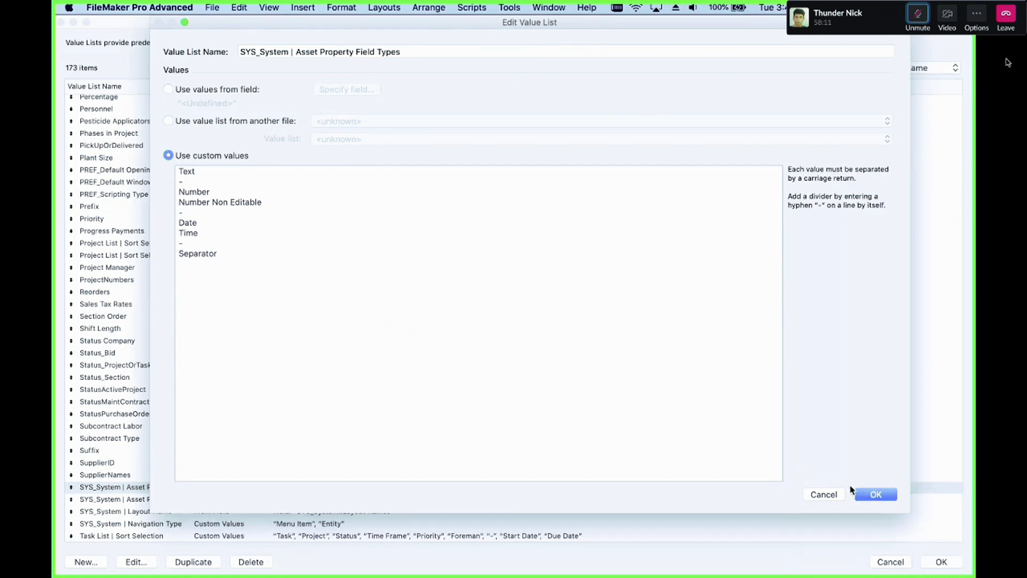
{"action": "left_click", "coordinate": [869, 494]}
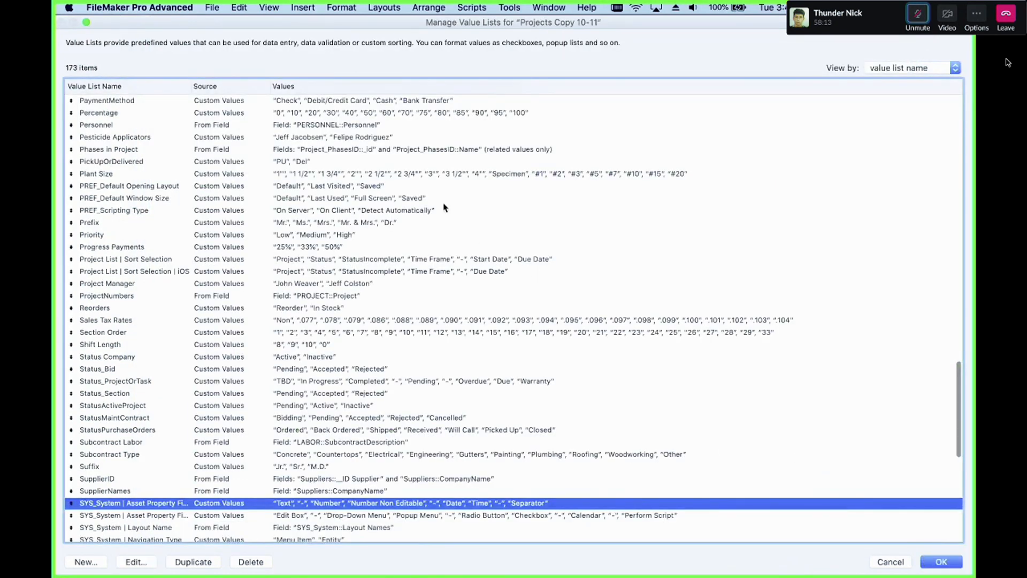
{"action": "key", "text": "Return"}
Step: In Browse mode, add a new asset property row with type Number Non Editable and order 5
{"action": "key", "text": "super+b"}
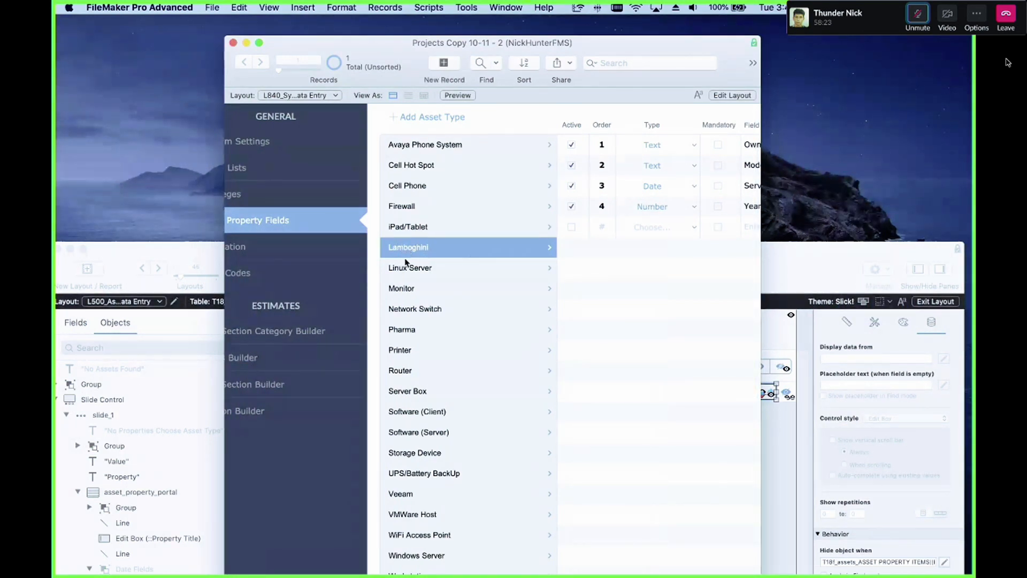
{"action": "left_click_drag", "start_coordinate": [553, 50], "coordinate": [464, 30]}
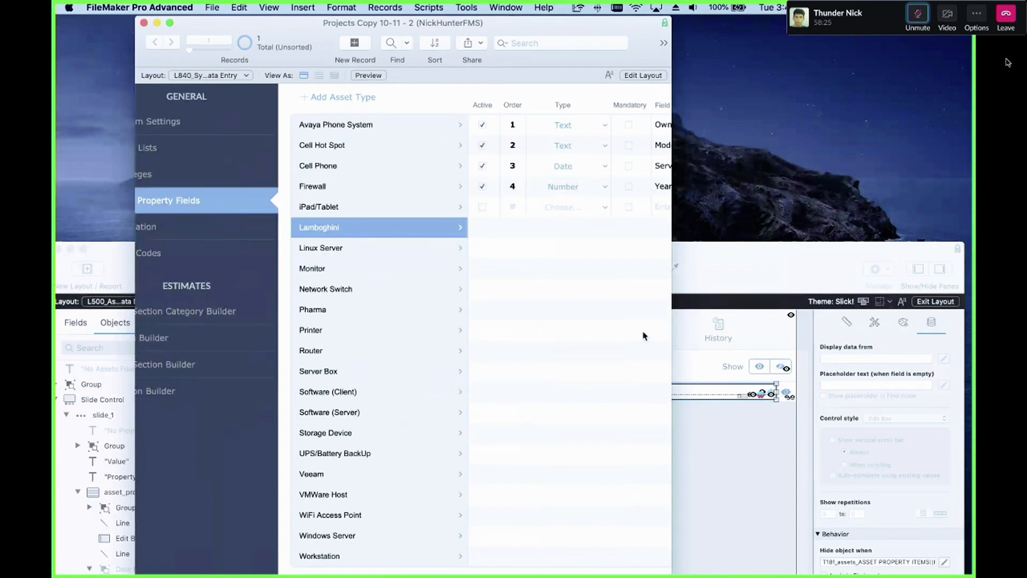
{"action": "left_click_drag", "start_coordinate": [672, 330], "coordinate": [943, 366]}
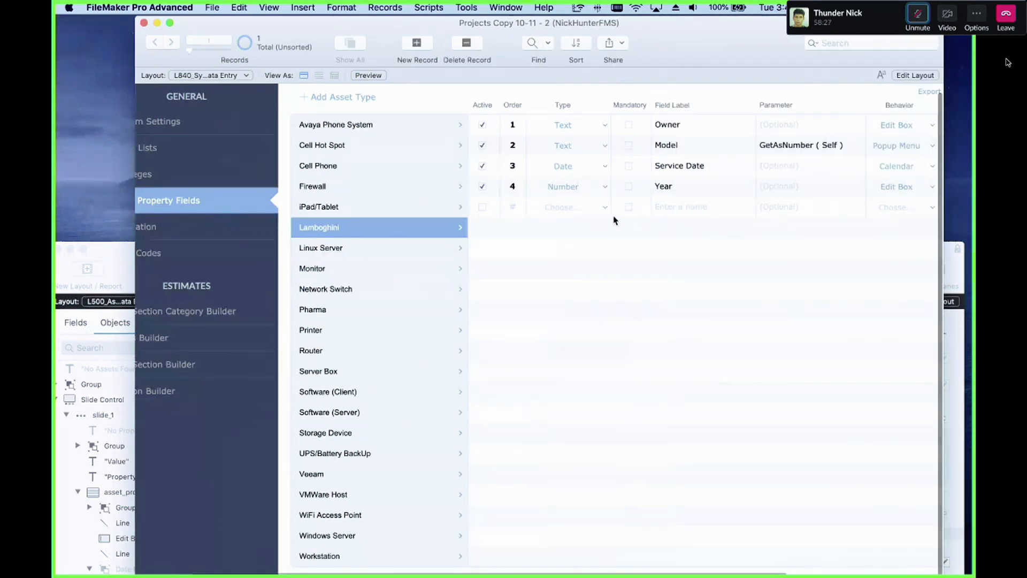
{"action": "left_click", "coordinate": [588, 209]}
{"action": "left_click", "coordinate": [587, 209]}
{"action": "left_click", "coordinate": [580, 209]}
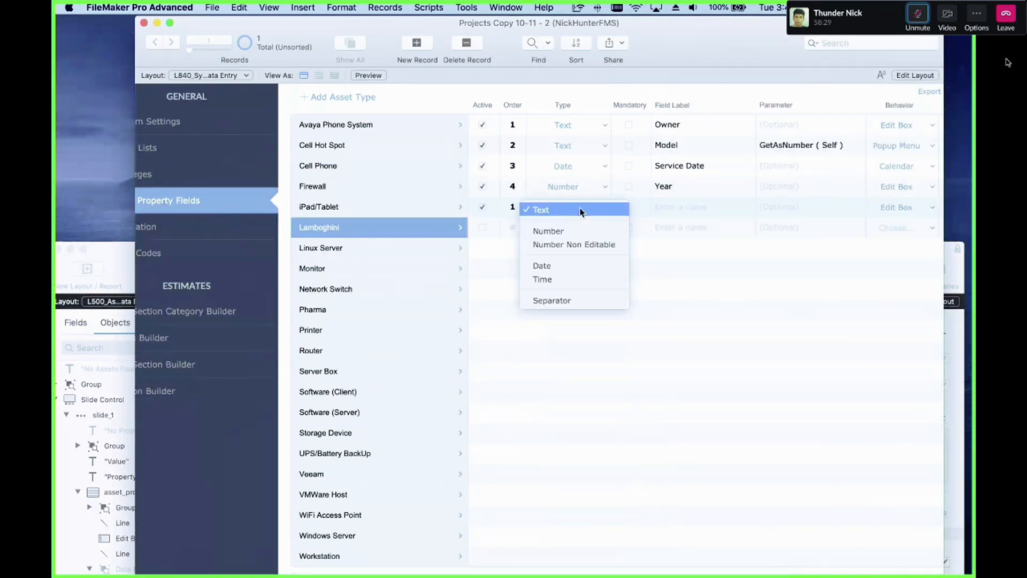
{"action": "left_click", "coordinate": [583, 244]}
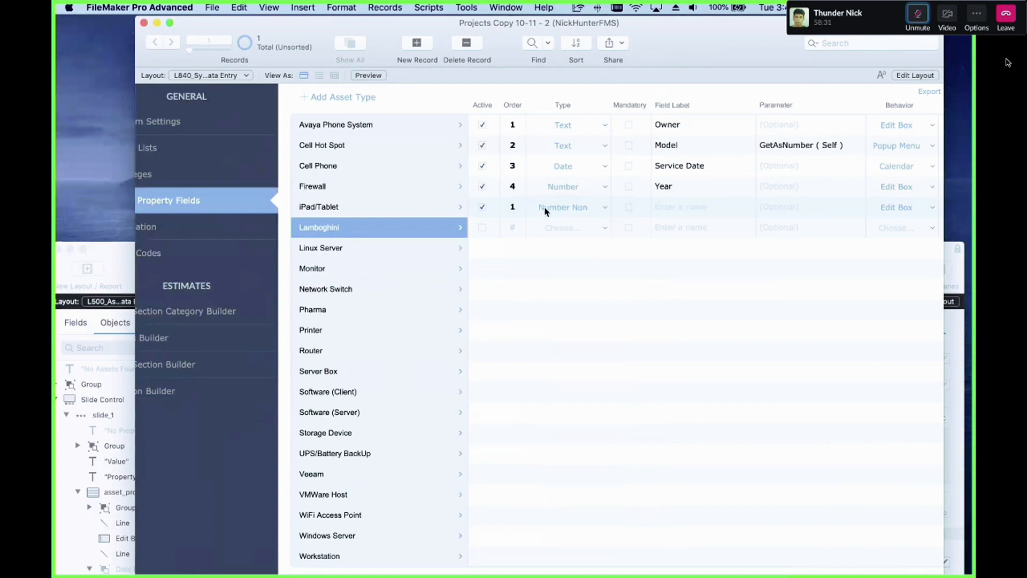
{"action": "left_click", "coordinate": [523, 207]}
{"action": "key", "text": "super+a"}
{"action": "type", "text": "5"}
{"action": "left_click", "coordinate": [698, 316]}
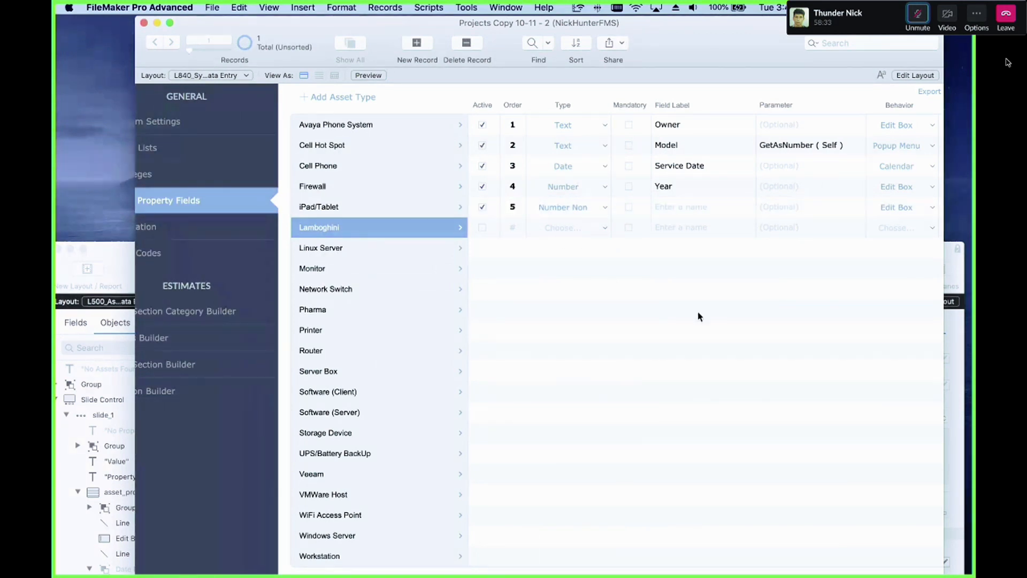
Step: Set the new row's field label to Added Date
{"action": "left_click", "coordinate": [680, 207]}
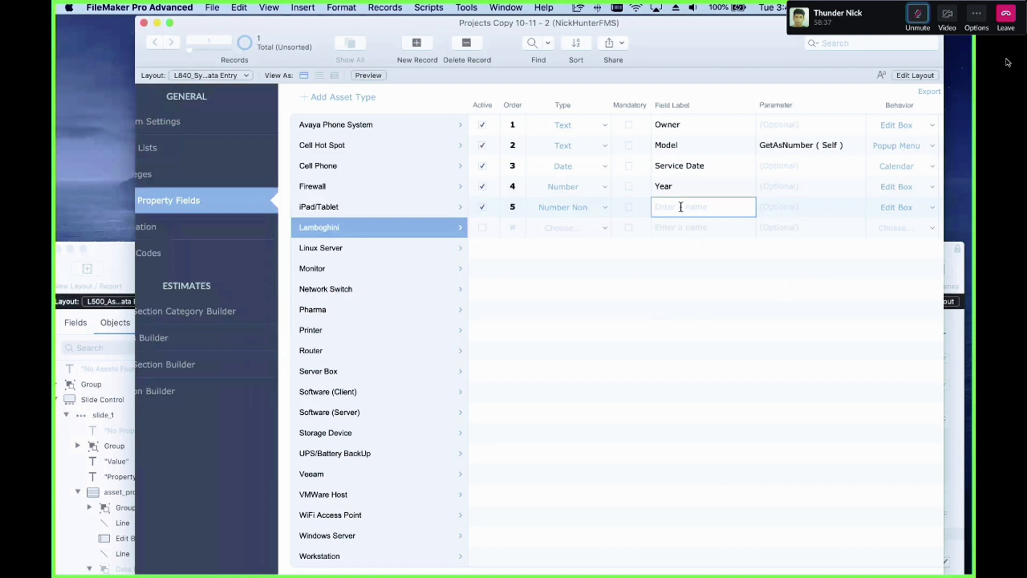
{"action": "type", "text": "Date 1"}
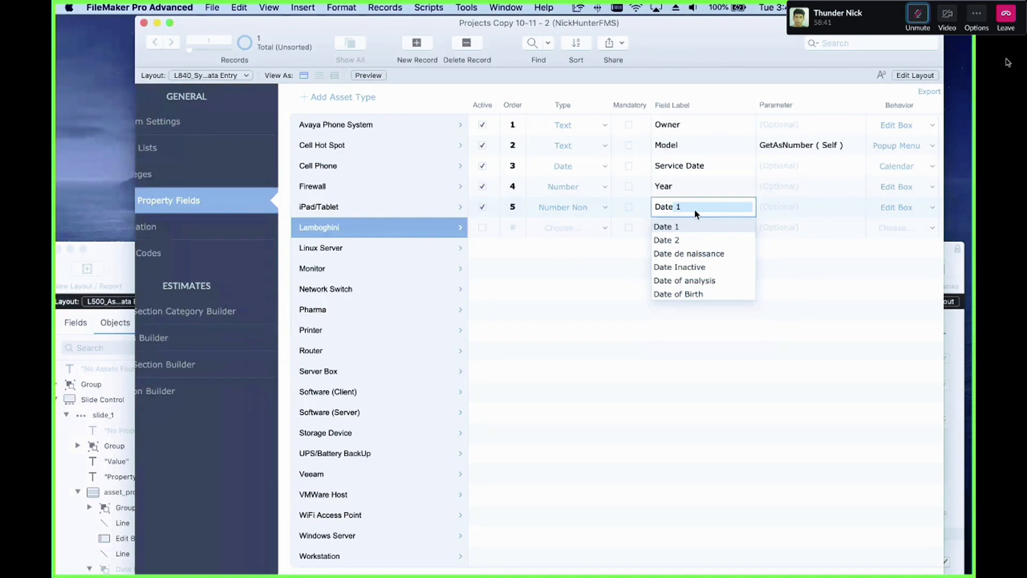
{"action": "key", "text": "BackSpace"}
{"action": "key", "text": "BackSpace"}
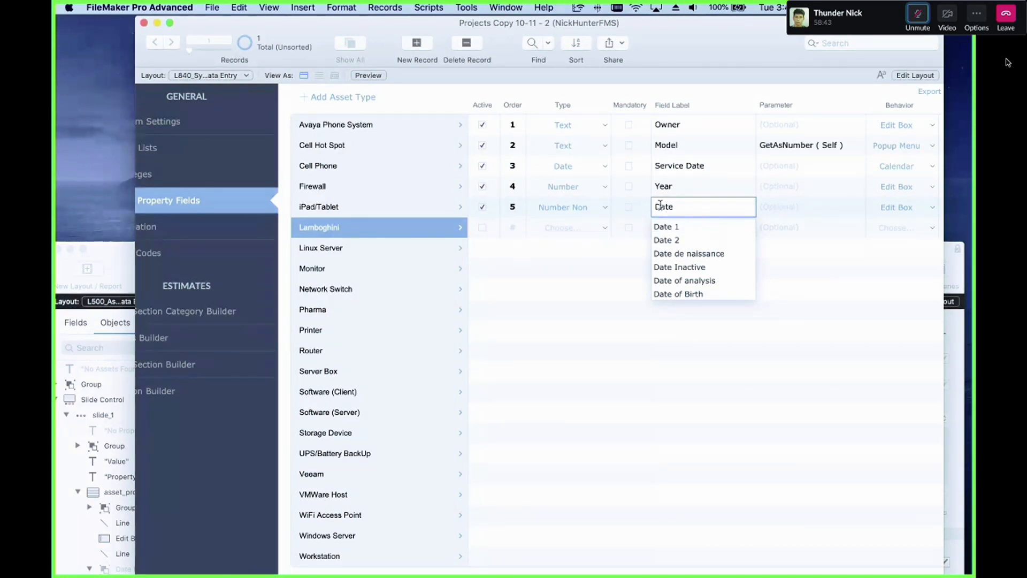
{"action": "left_click", "coordinate": [656, 206]}
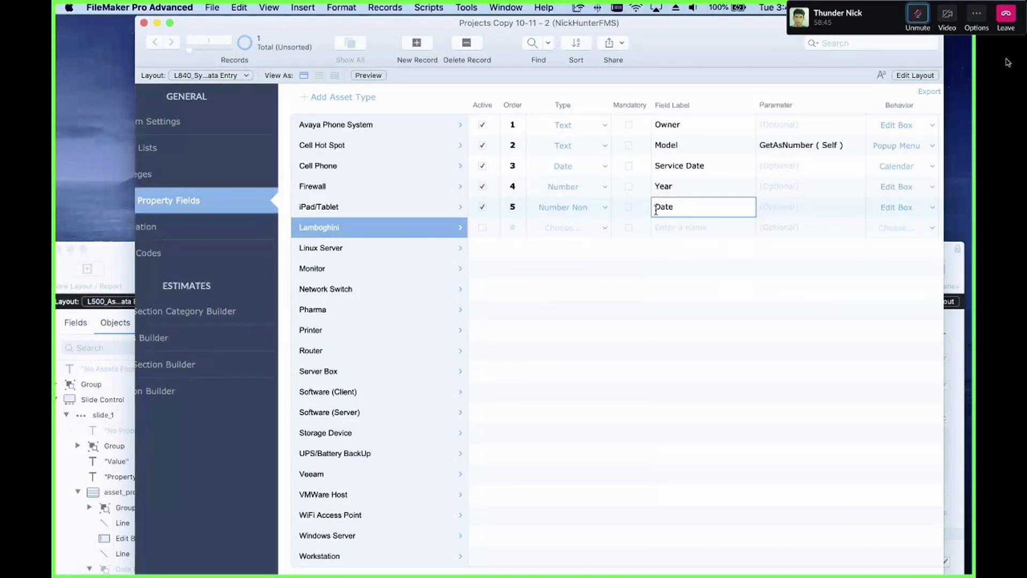
{"action": "type", "text": "My"}
{"action": "key", "text": "BackSpace"}
{"action": "key", "text": "BackSpace"}
{"action": "key", "text": "BackSpace"}
{"action": "key", "text": "BackSpace"}
{"action": "key", "text": "BackSpace"}
{"action": "key", "text": "BackSpace"}
{"action": "key", "text": "Escape"}
{"action": "key", "text": "Escape"}
{"action": "type", "text": "Added Date"}
Step: Set the new row's parameter to Get ( CurrentDate ) and inspect the Parameter field's settings in Layout mode
{"action": "left_click", "coordinate": [789, 205]}
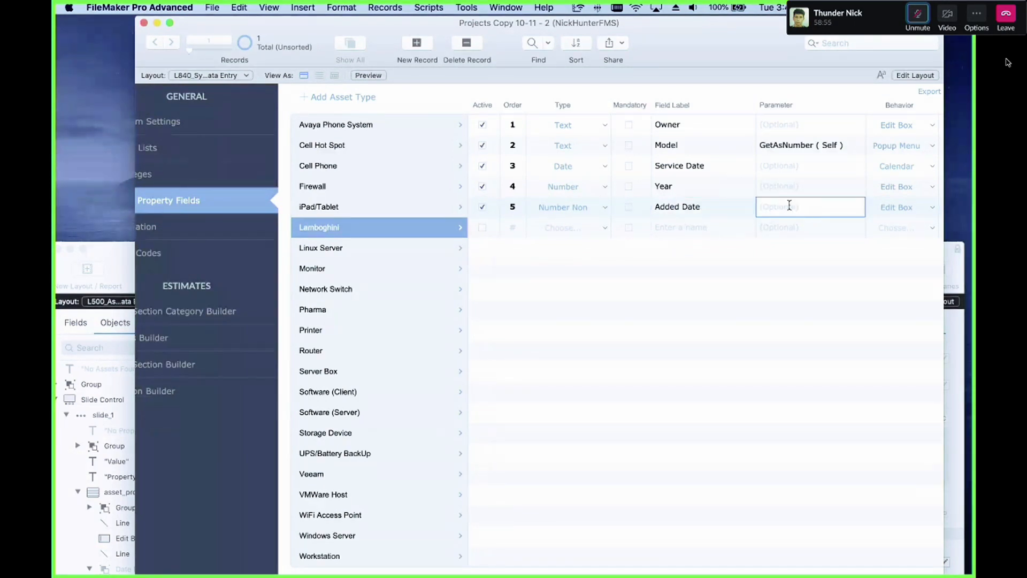
{"action": "type", "text": "Get ( "}
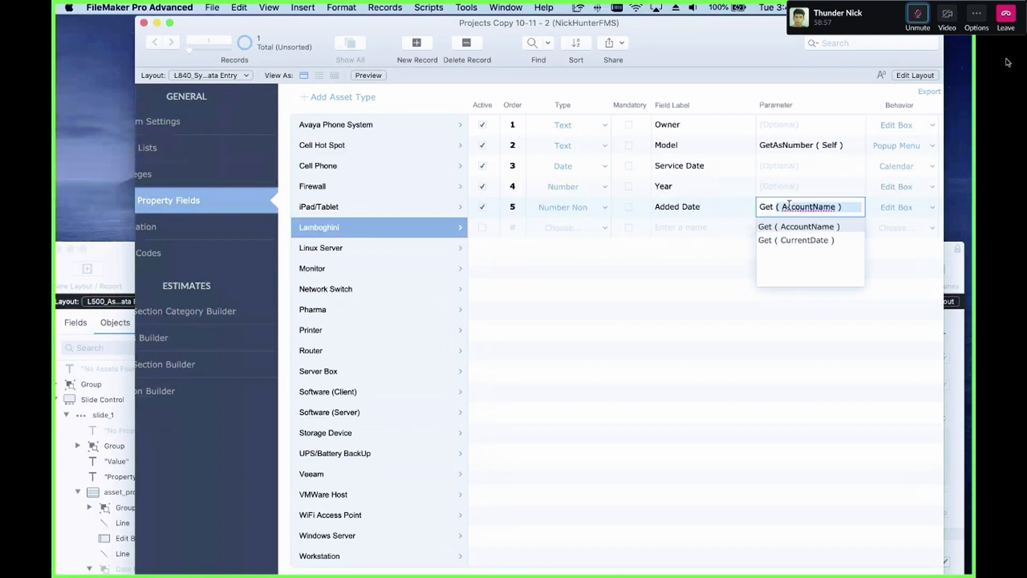
{"action": "type", "text": "CurrentDat"}
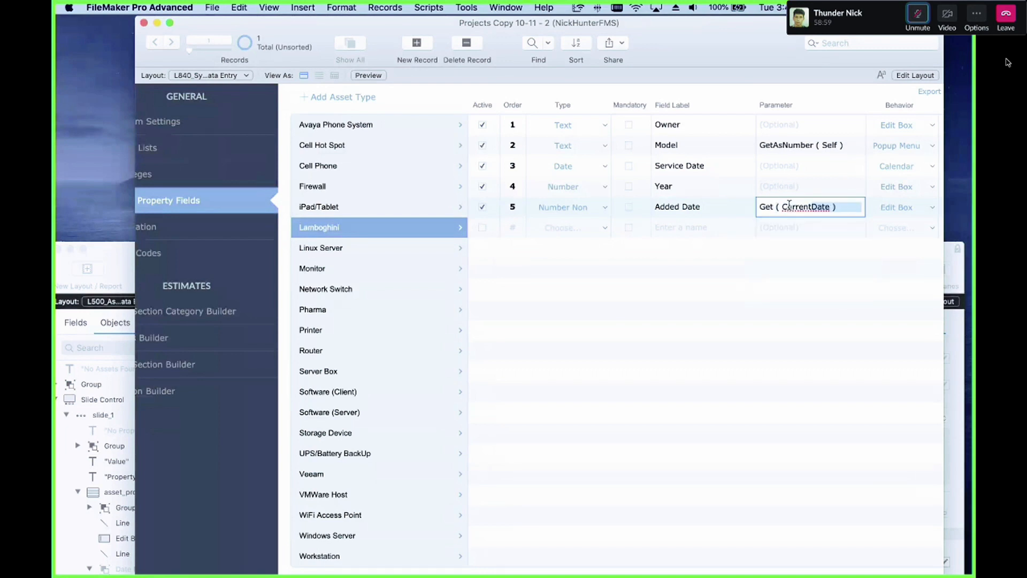
{"action": "type", "text": "d"}
{"action": "type", "text": "Date )"}
{"action": "key", "text": "Return"}
{"action": "scroll", "coordinate": [791, 209], "scroll_direction": "up", "scroll_amount": 1}
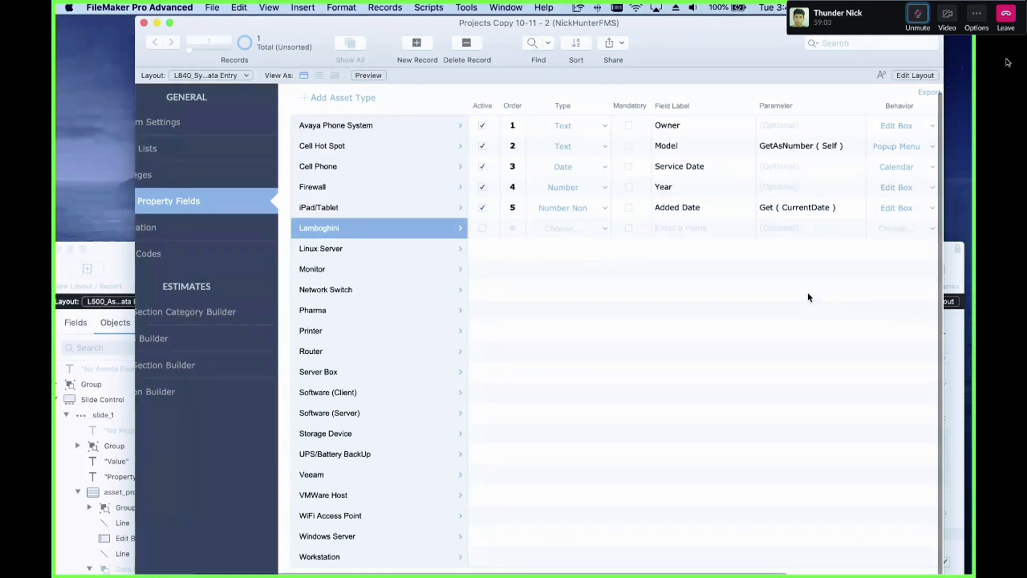
{"action": "left_click", "coordinate": [791, 209]}
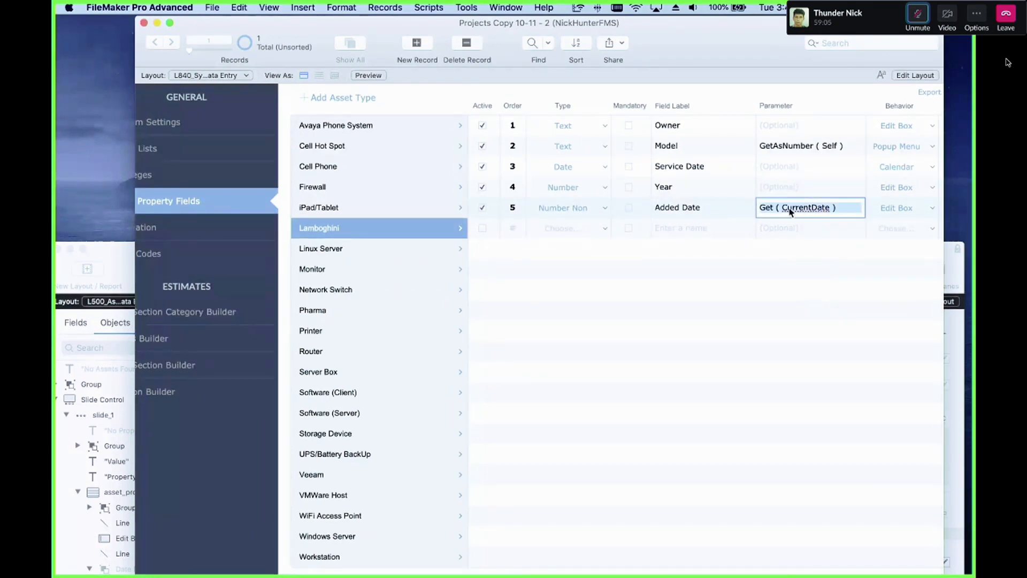
{"action": "key", "text": "super+l"}
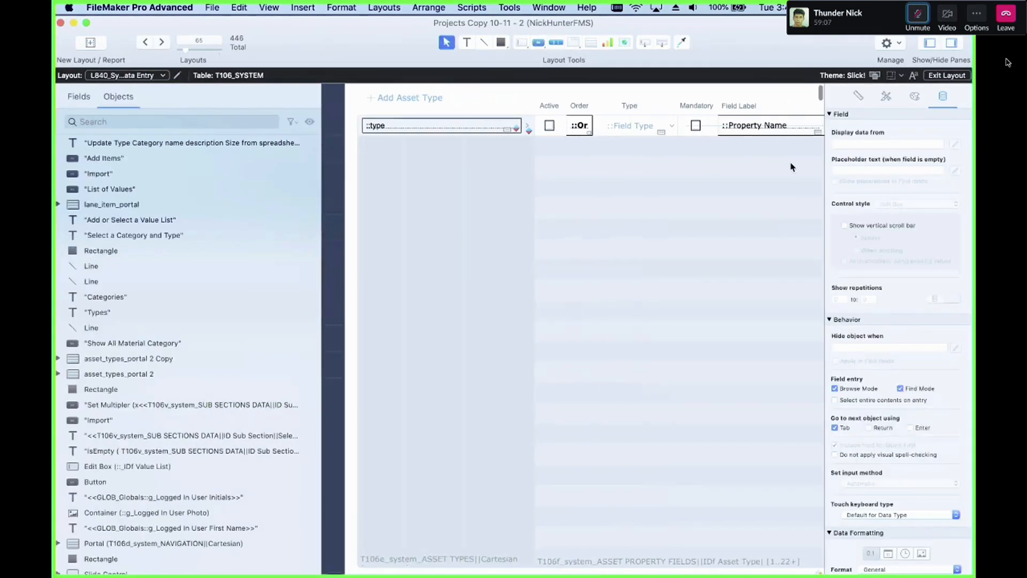
{"action": "scroll", "coordinate": [760, 156], "scroll_direction": "right", "scroll_amount": 6}
{"action": "left_click", "coordinate": [706, 128]}
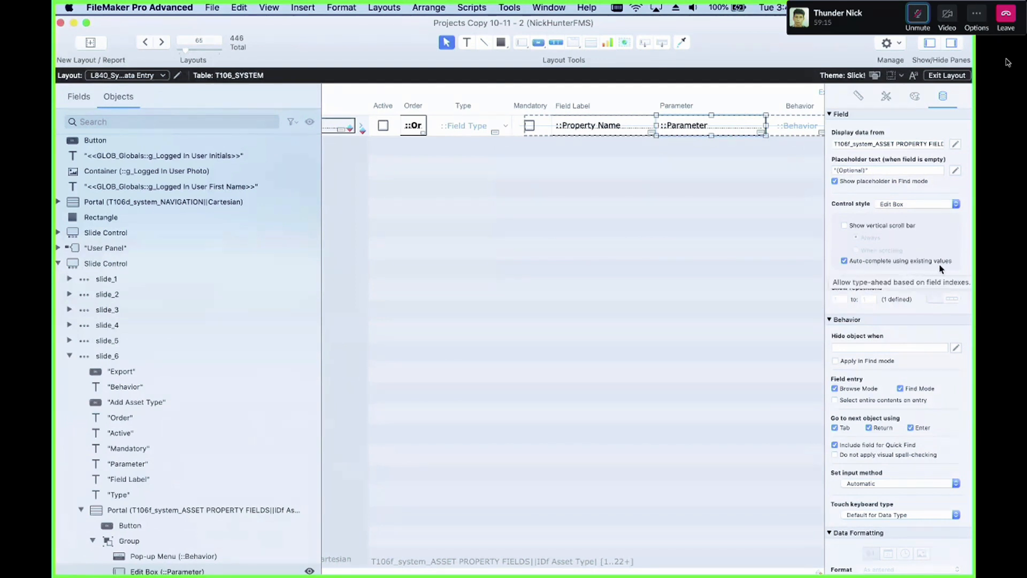
{"action": "scroll", "coordinate": [943, 268], "scroll_direction": "down", "scroll_amount": 2}
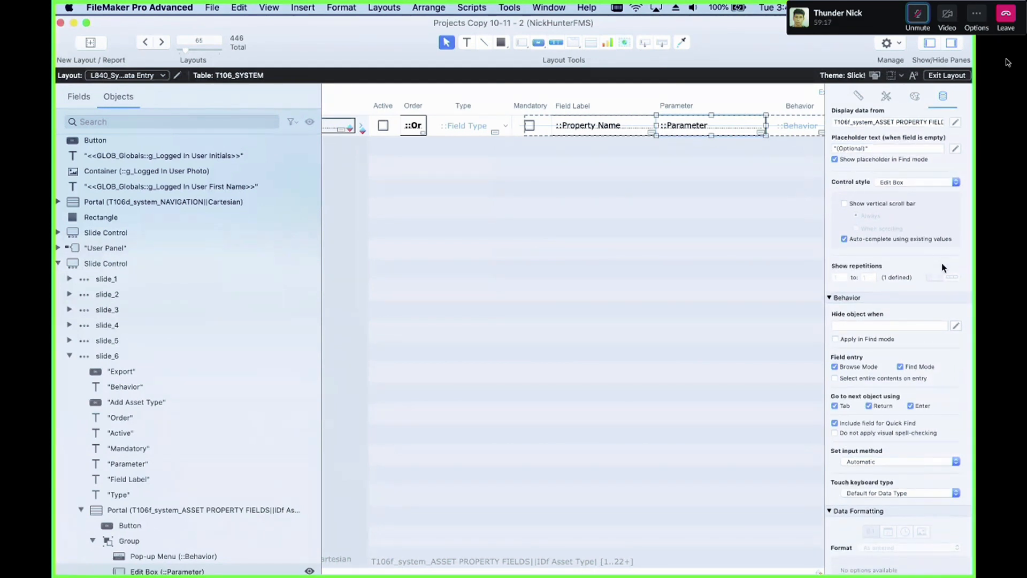
{"action": "left_click", "coordinate": [566, 242]}
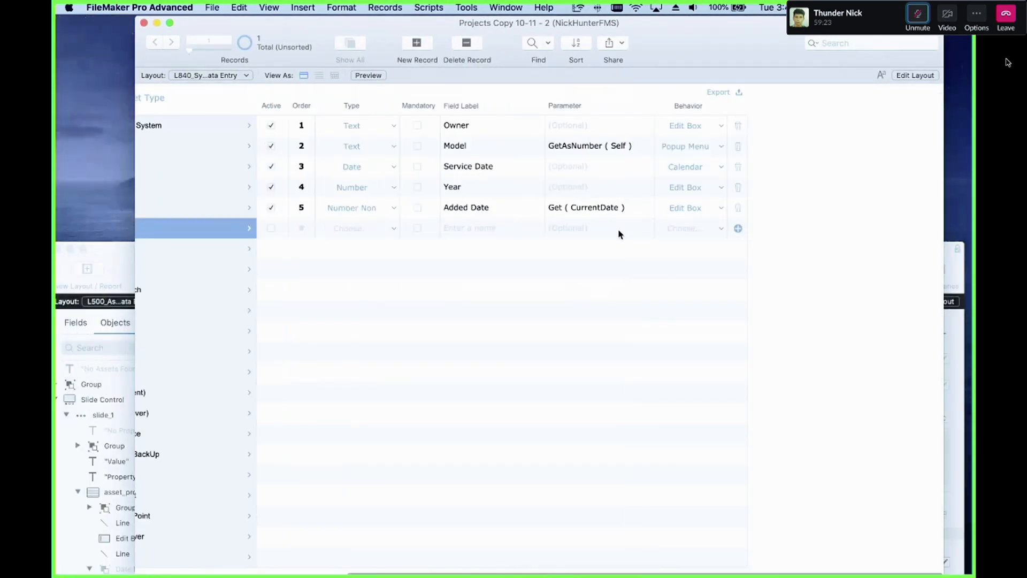
{"action": "left_click", "coordinate": [615, 230]}
{"action": "type", "text": "Get ( AccountName"}
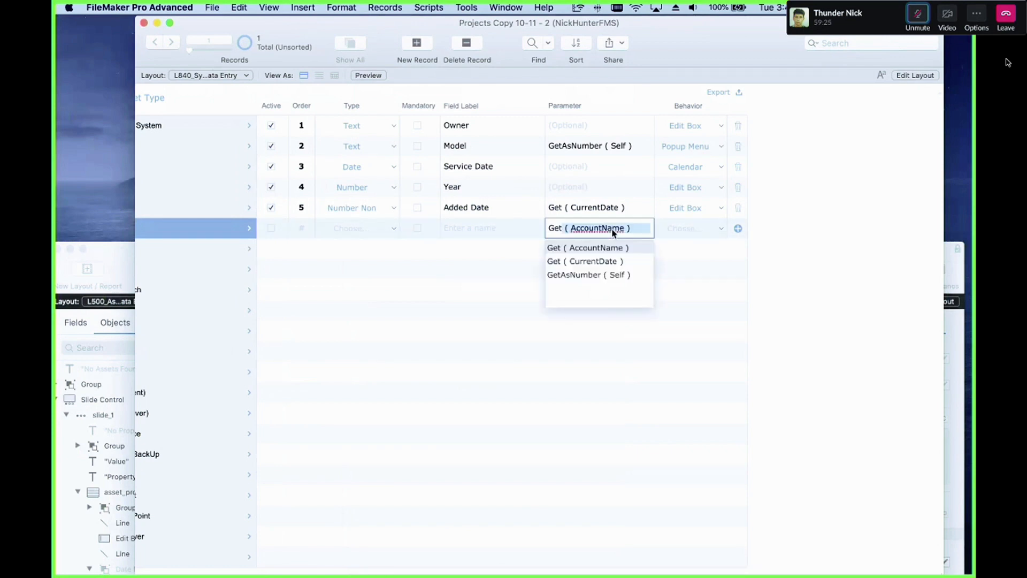
{"action": "key", "text": "Down"}
{"action": "key", "text": "Down"}
{"action": "key", "text": "Up"}
{"action": "key", "text": "Up"}
{"action": "key", "text": "Escape"}
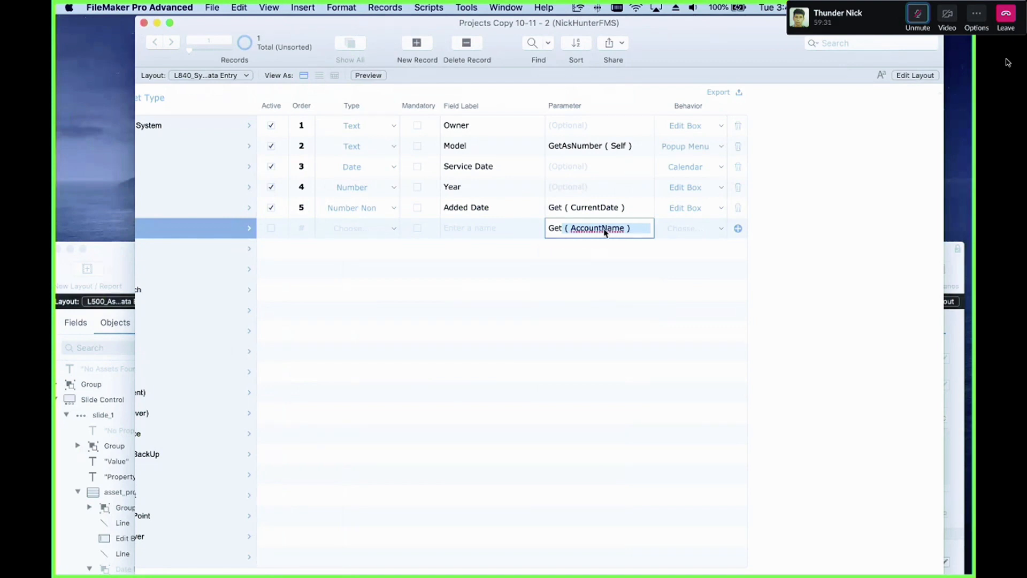
{"action": "key", "text": "super+a"}
{"action": "key", "text": "BackSpace"}
{"action": "left_click", "coordinate": [582, 280]}
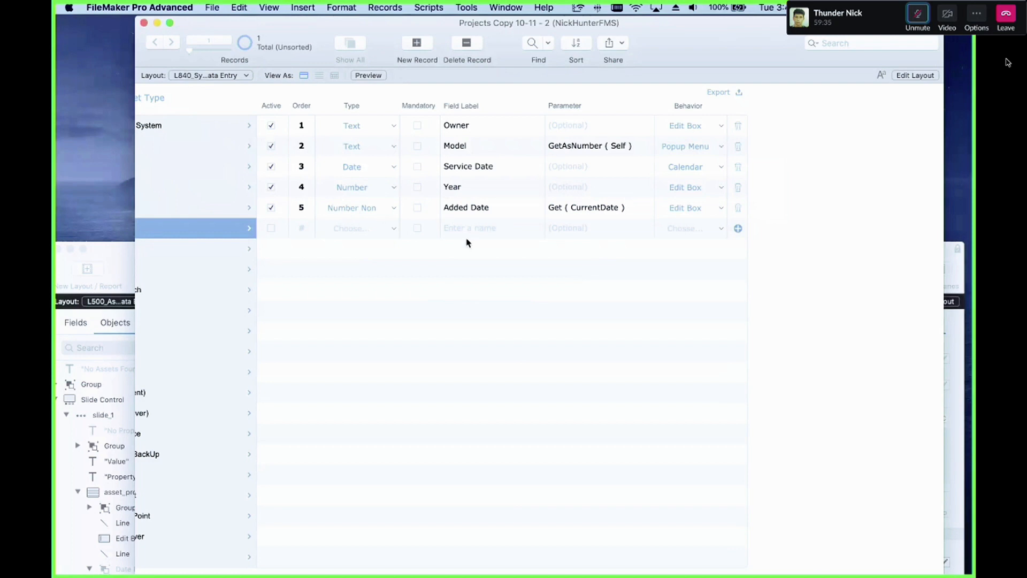
Step: Go to Assets, create a new asset and set its asset type to Lamboghini
{"action": "scroll", "coordinate": [465, 238], "scroll_direction": "left", "scroll_amount": 8}
{"action": "scroll", "coordinate": [354, 245], "scroll_direction": "left", "scroll_amount": 2}
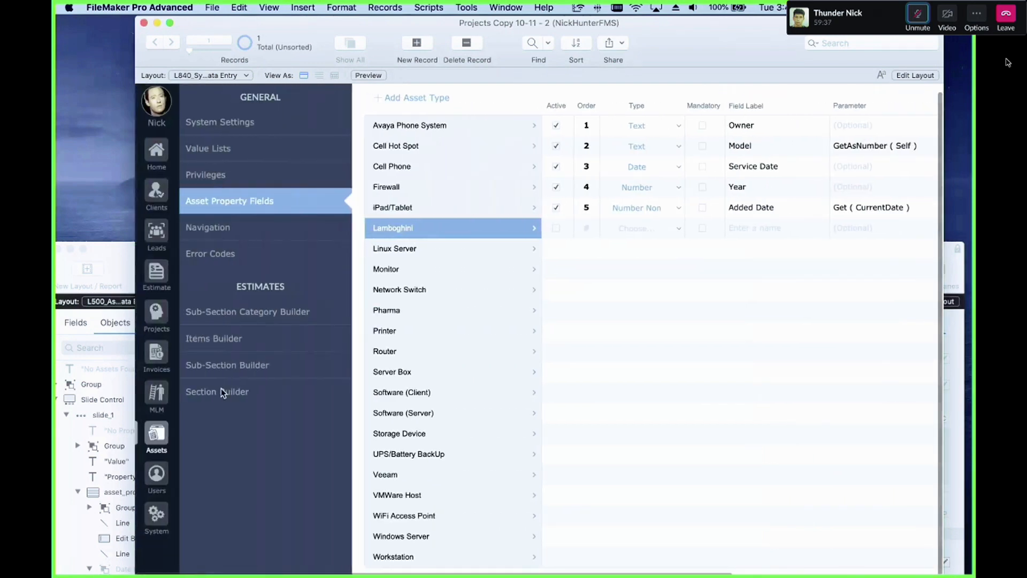
{"action": "left_click", "coordinate": [166, 430]}
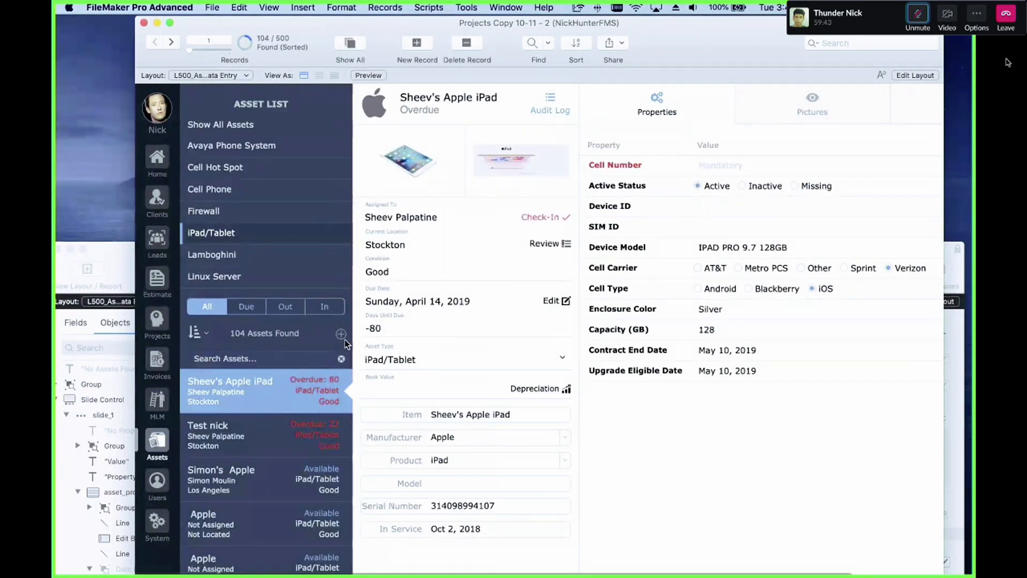
{"action": "double_click", "coordinate": [346, 336]}
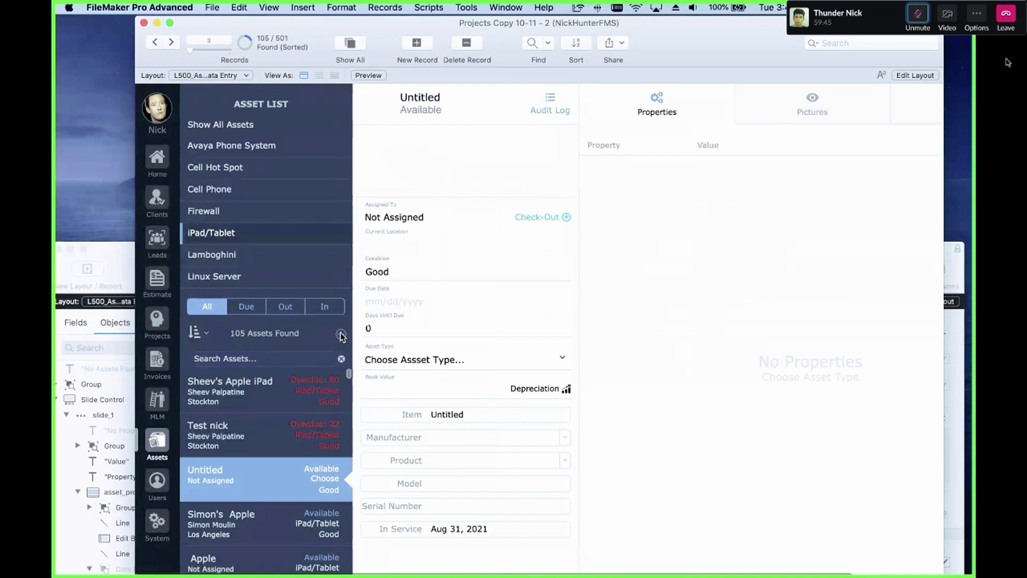
{"action": "left_click", "coordinate": [511, 365]}
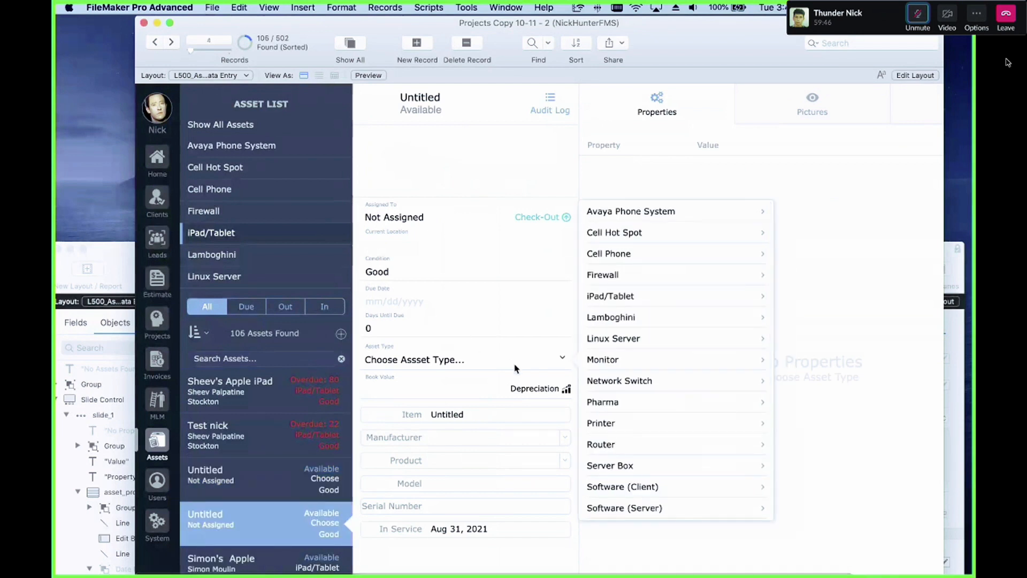
{"action": "left_click", "coordinate": [647, 320]}
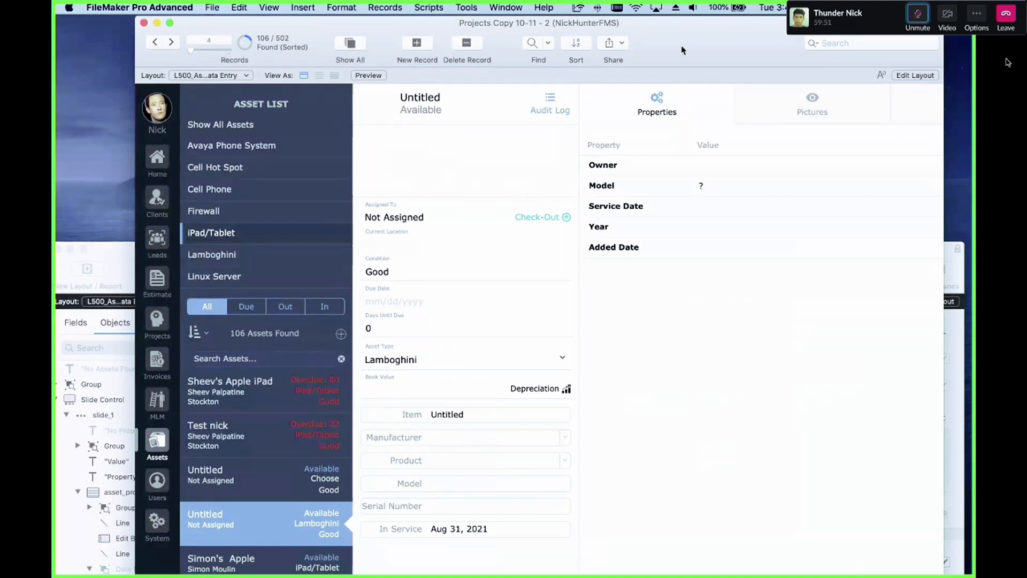
Step: Examine the new asset's Added Date property, then return to the Lamboghini asset property fields
{"action": "left_click_drag", "start_coordinate": [681, 47], "coordinate": [581, 48]}
{"action": "scroll", "coordinate": [703, 270], "scroll_direction": "right", "scroll_amount": 4}
{"action": "left_click", "coordinate": [524, 248]}
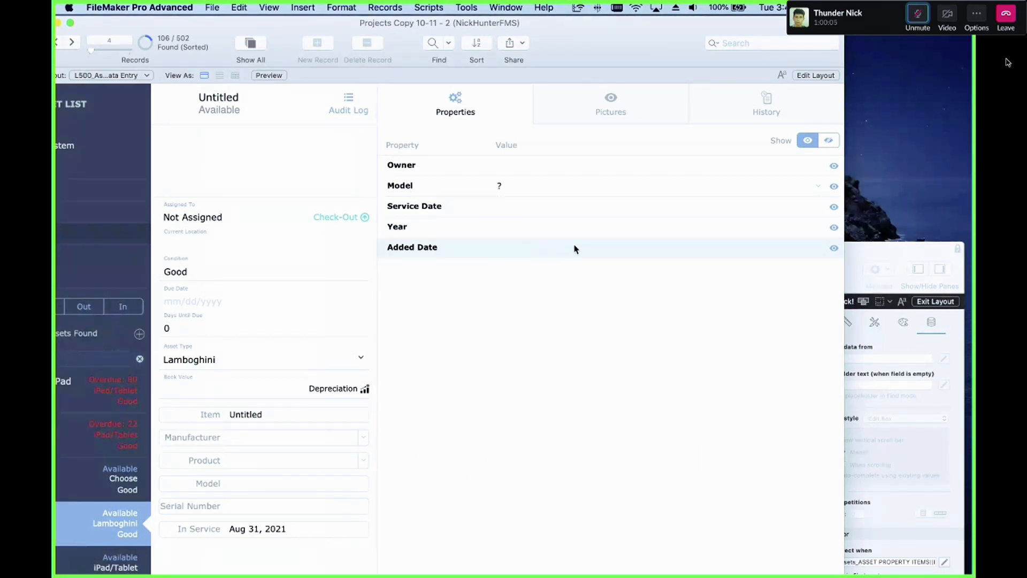
{"action": "scroll", "coordinate": [321, 375], "scroll_direction": "left", "scroll_amount": 4}
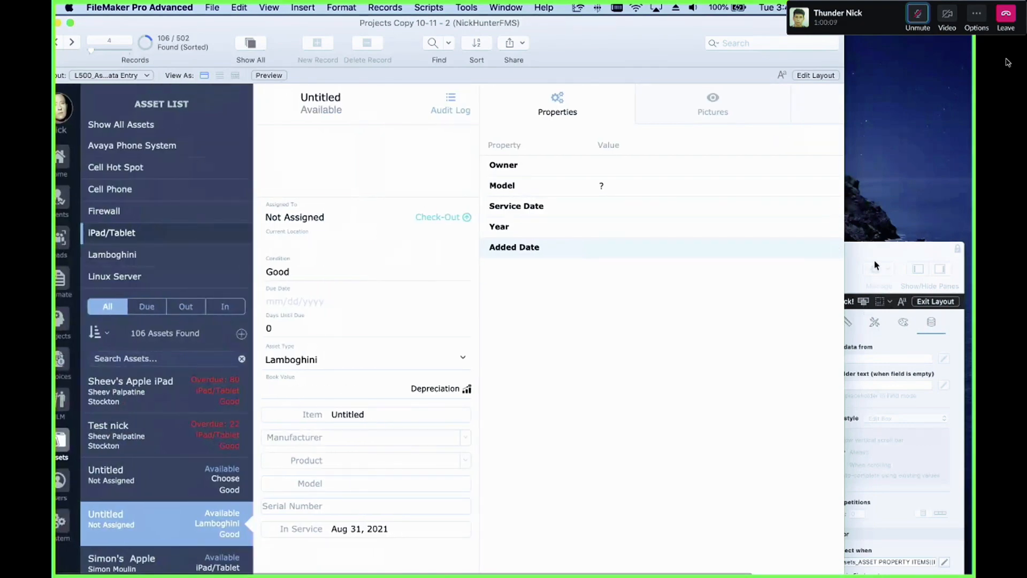
{"action": "left_click_drag", "start_coordinate": [876, 266], "coordinate": [813, 105]}
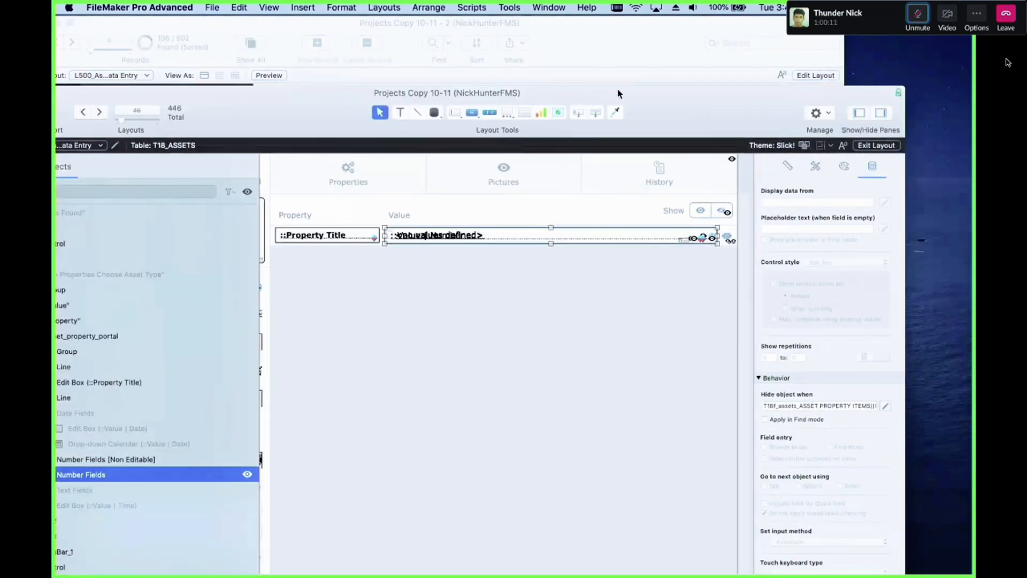
{"action": "left_click_drag", "start_coordinate": [617, 89], "coordinate": [785, 305]}
{"action": "left_click", "coordinate": [695, 279]}
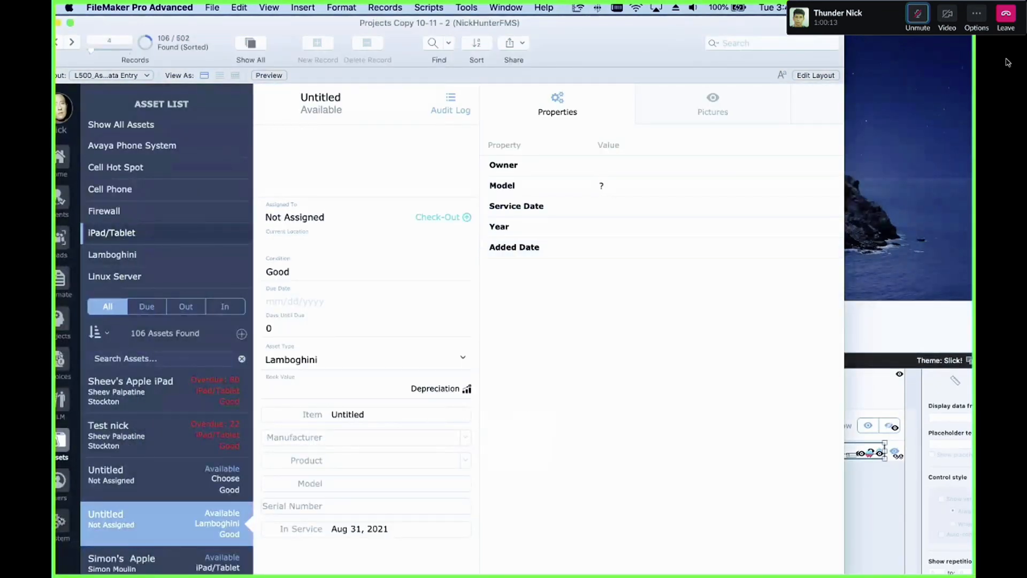
{"action": "left_click", "coordinate": [803, 217]}
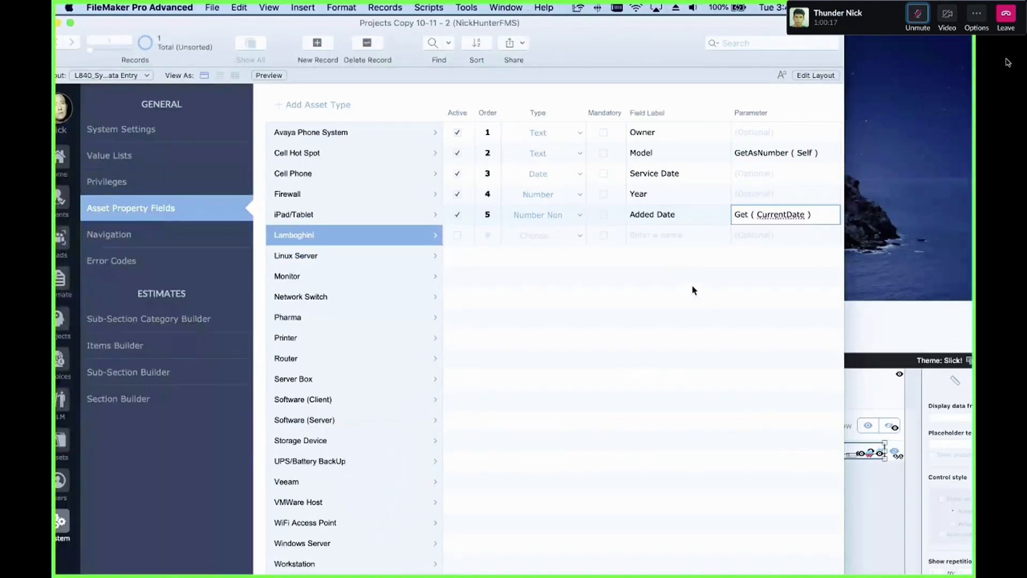
{"action": "left_click", "coordinate": [693, 290]}
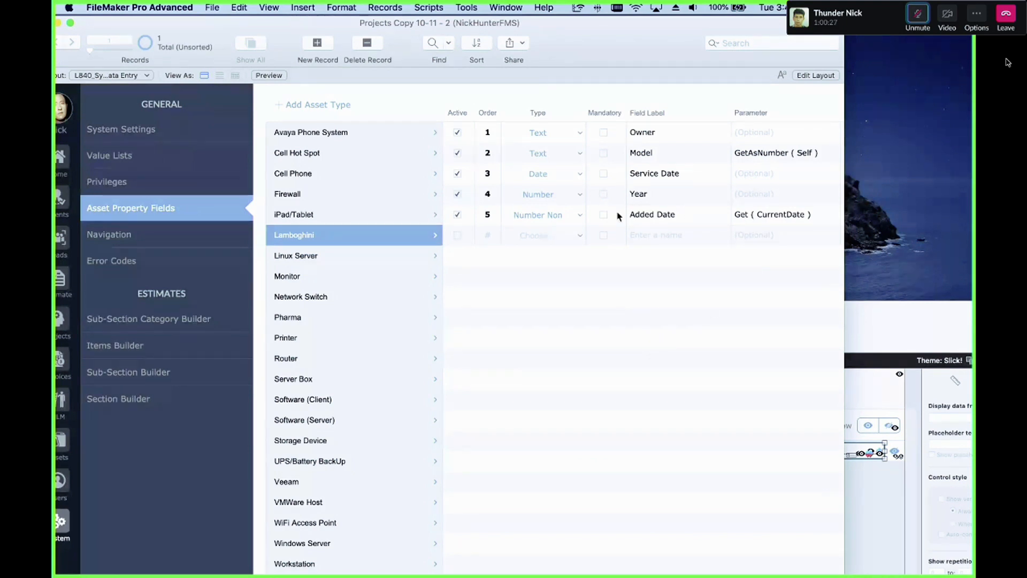
Step: Change the Added Date row's type to Number
{"action": "left_click", "coordinate": [535, 236]}
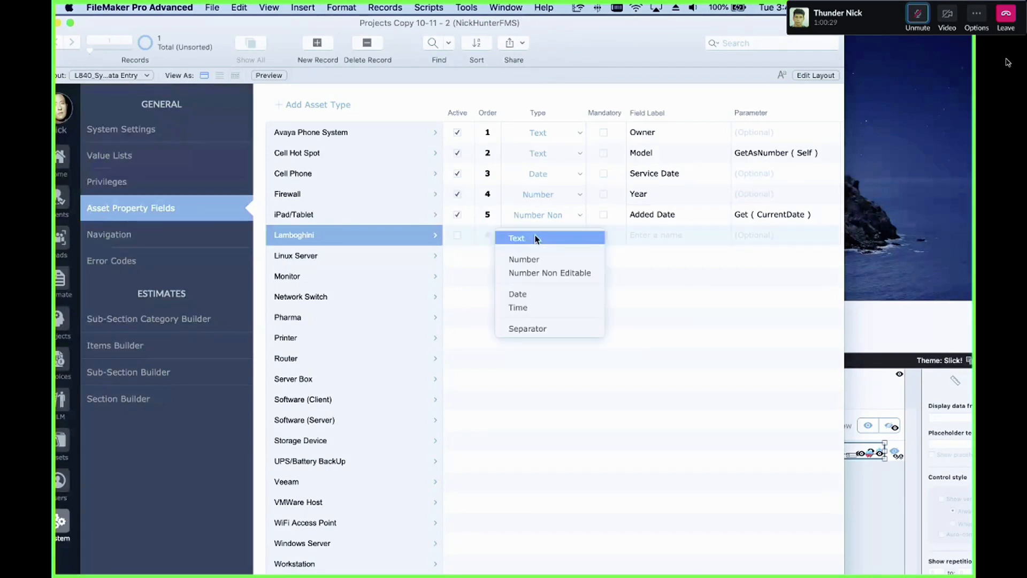
{"action": "left_click", "coordinate": [535, 237]}
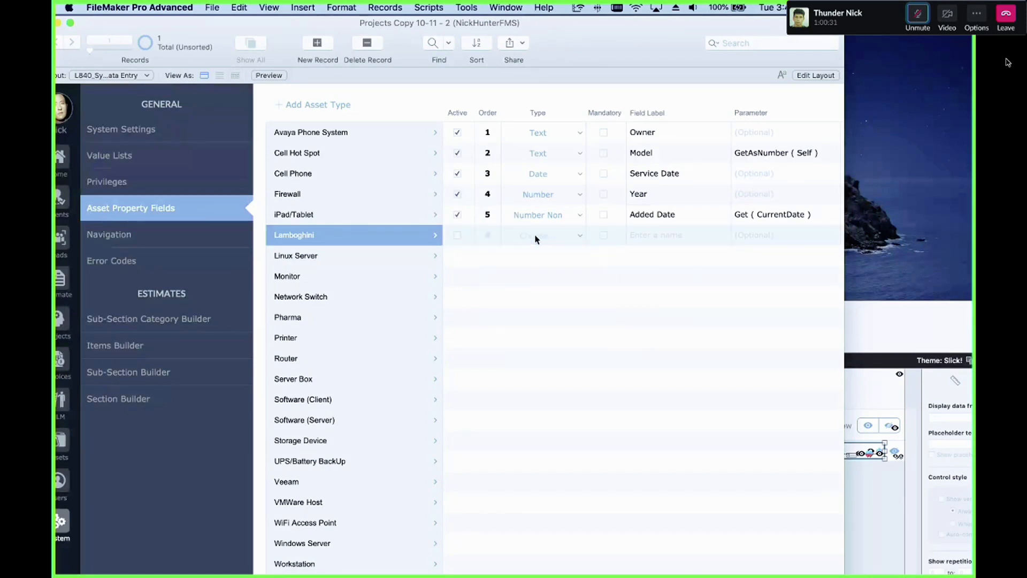
{"action": "left_click", "coordinate": [557, 216]}
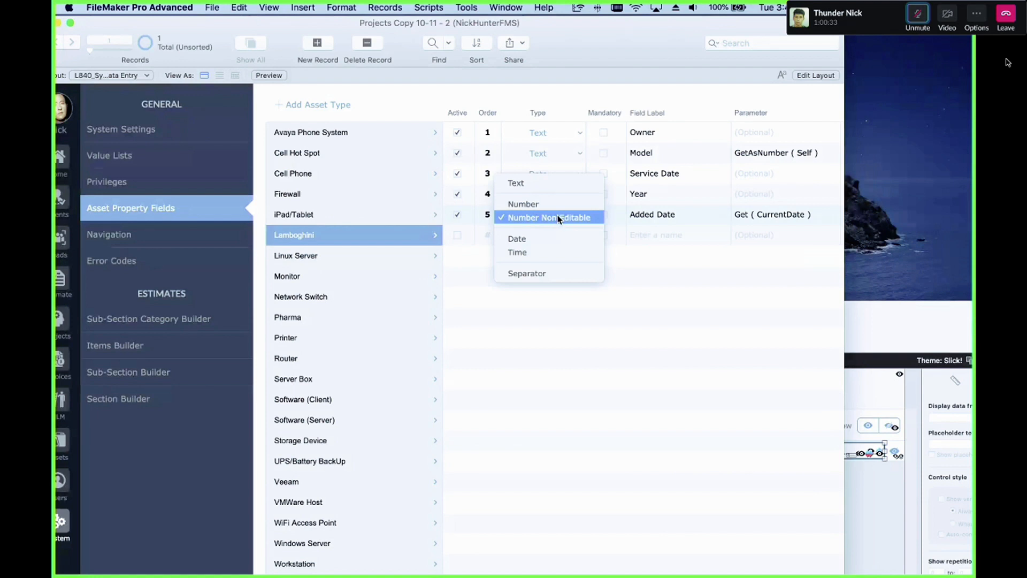
{"action": "left_click", "coordinate": [561, 205]}
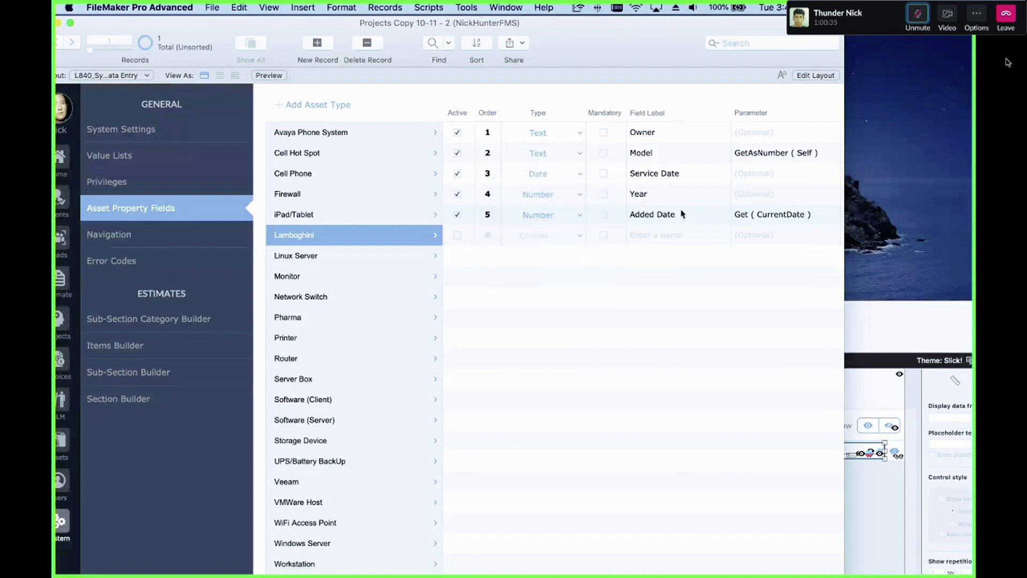
Step: Rename the fifth row's field label to Added Year
{"action": "scroll", "coordinate": [554, 218], "scroll_direction": "down", "scroll_amount": 1}
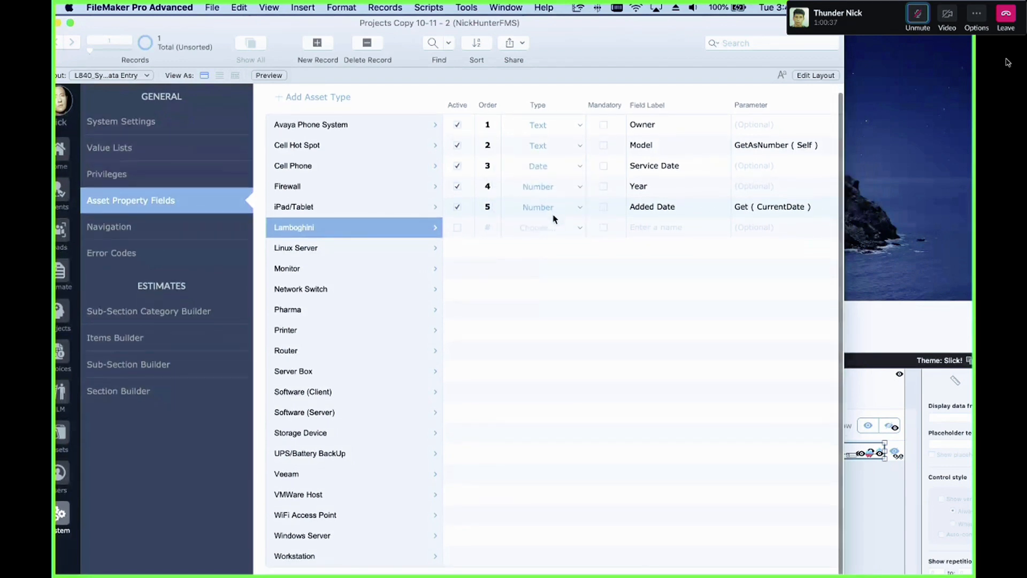
{"action": "left_click", "coordinate": [687, 209]}
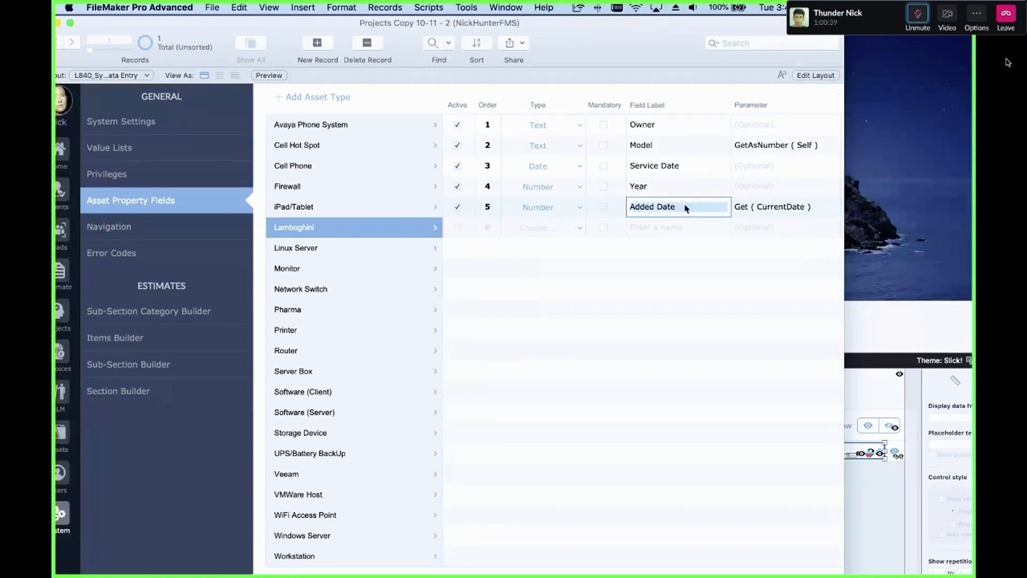
{"action": "key", "text": "BackSpace"}
{"action": "key", "text": "super+z"}
{"action": "left_click", "coordinate": [653, 206]}
{"action": "double_click", "coordinate": [662, 206]}
{"action": "type", "text": "Year"}
Step: Set the Added Year row's parameter to Year ( Get ( CurrentDate ) ) and commit the record
{"action": "left_click", "coordinate": [796, 215]}
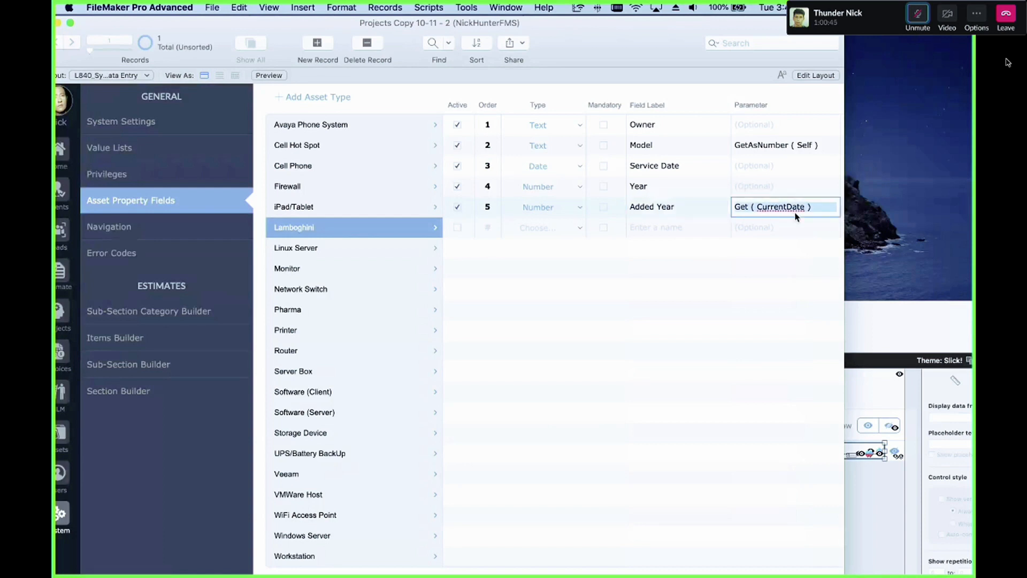
{"action": "left_click", "coordinate": [788, 209]}
{"action": "triple_click", "coordinate": [787, 209]}
{"action": "key", "text": "super+c"}
{"action": "key", "text": "BackSpace"}
{"action": "type", "text": "Yea"}
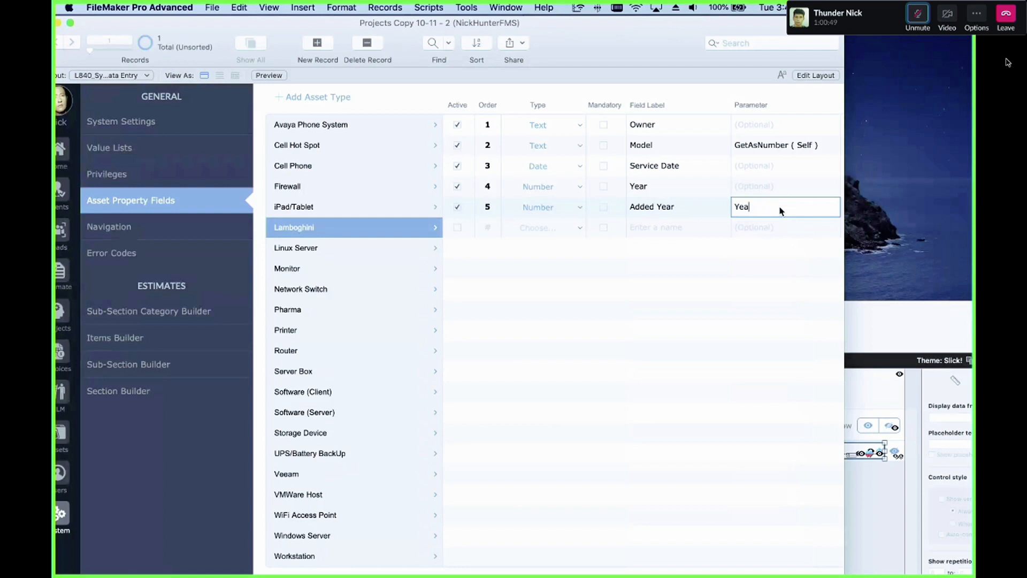
{"action": "type", "text": "r ("}
{"action": "key", "text": "super+v"}
{"action": "type", "text": ")"}
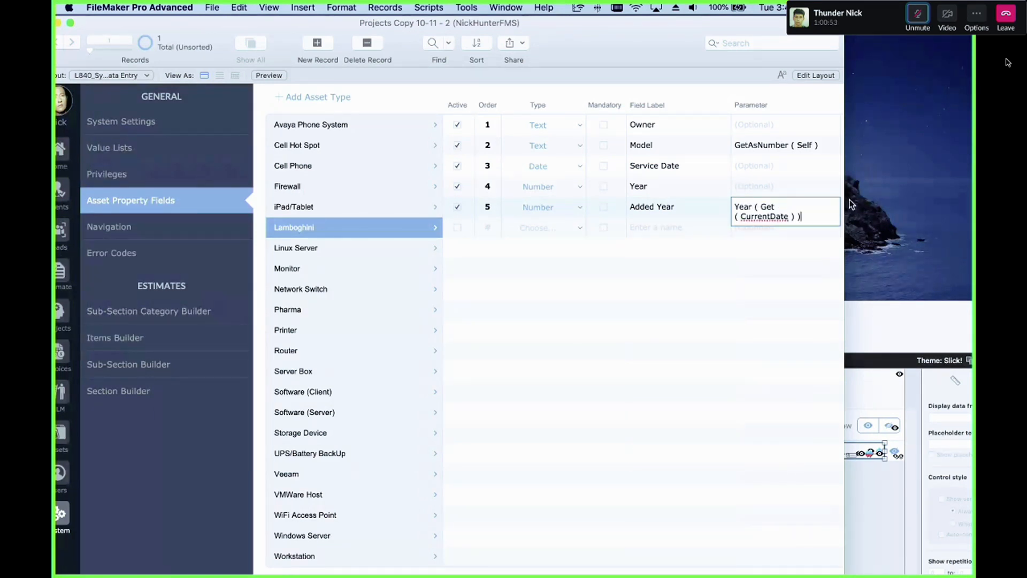
{"action": "left_click", "coordinate": [782, 379]}
{"action": "key", "text": "super+shift+r"}
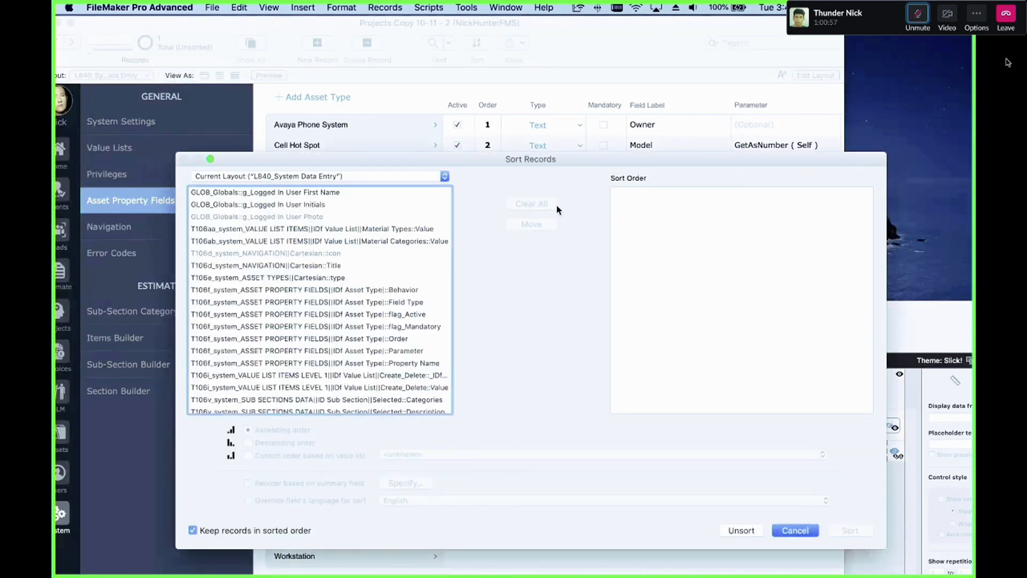
{"action": "key", "text": "Escape"}
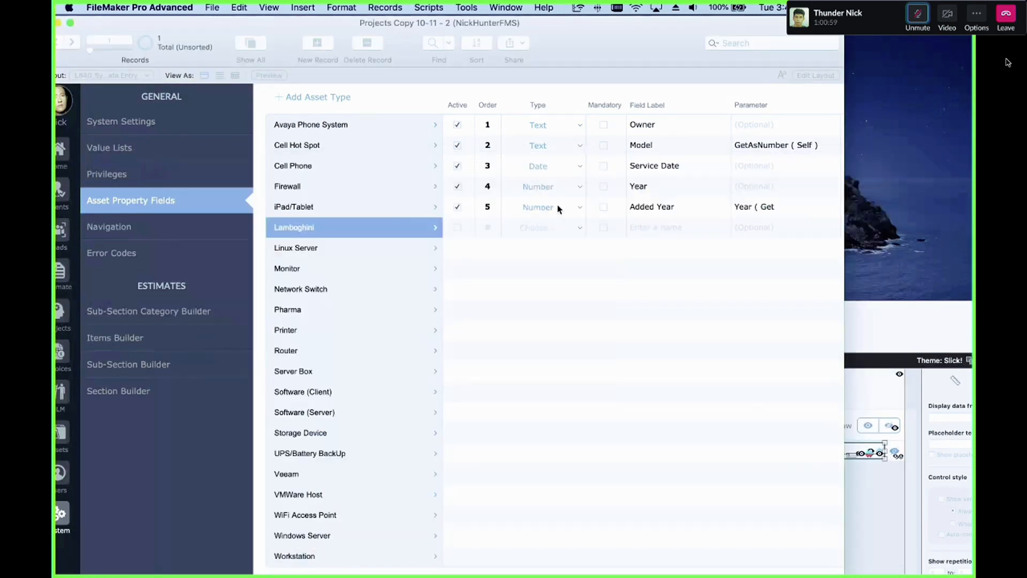
Step: Create another new asset with asset type Lamboghini to test the Added Year property
{"action": "left_click", "coordinate": [72, 469]}
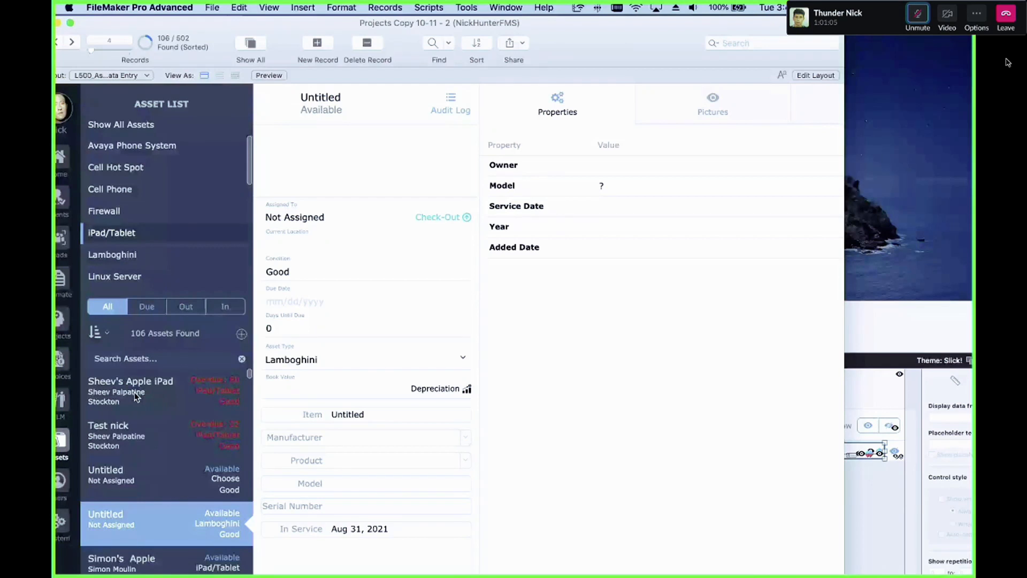
{"action": "left_click", "coordinate": [241, 334]}
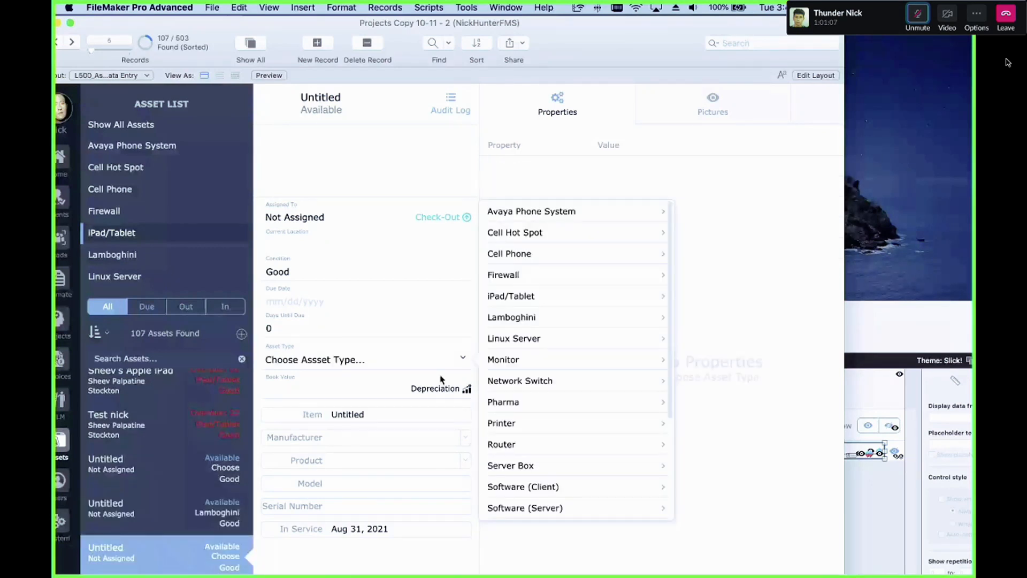
{"action": "left_click", "coordinate": [535, 317]}
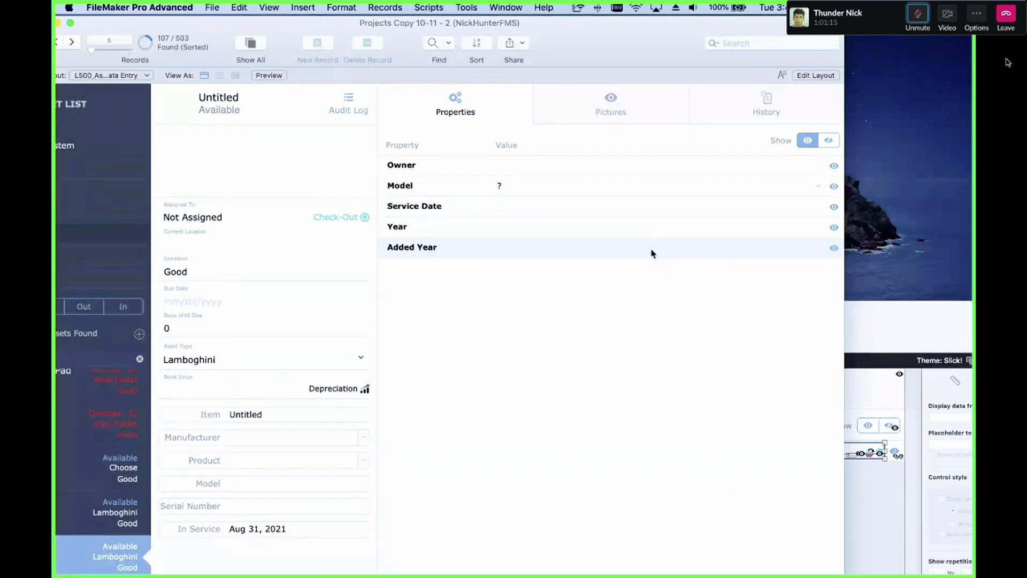
{"action": "scroll", "coordinate": [460, 233], "scroll_direction": "left", "scroll_amount": 2}
{"action": "scroll", "coordinate": [460, 233], "scroll_direction": "left", "scroll_amount": 5}
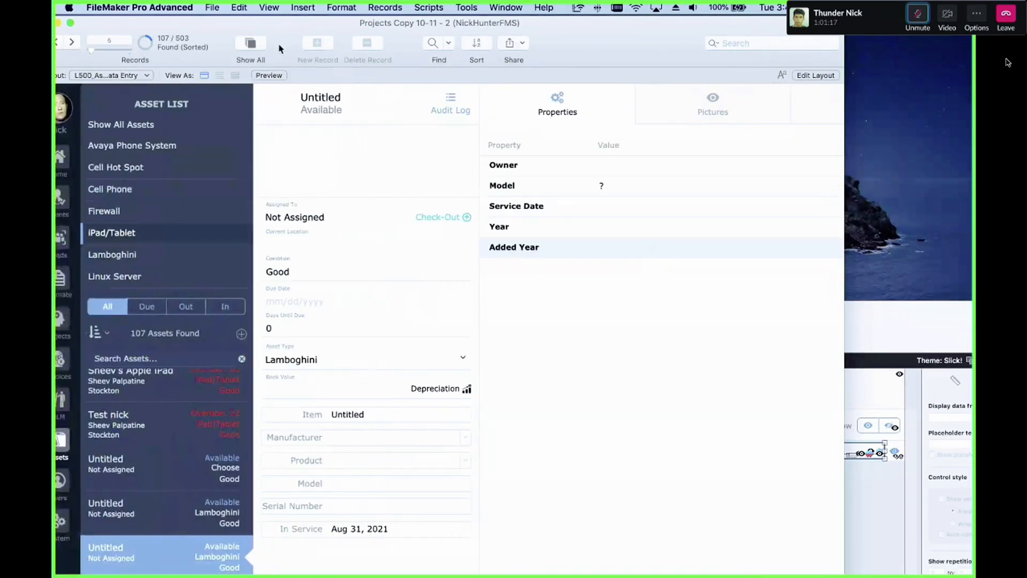
{"action": "left_click_drag", "start_coordinate": [253, 18], "coordinate": [275, 20]}
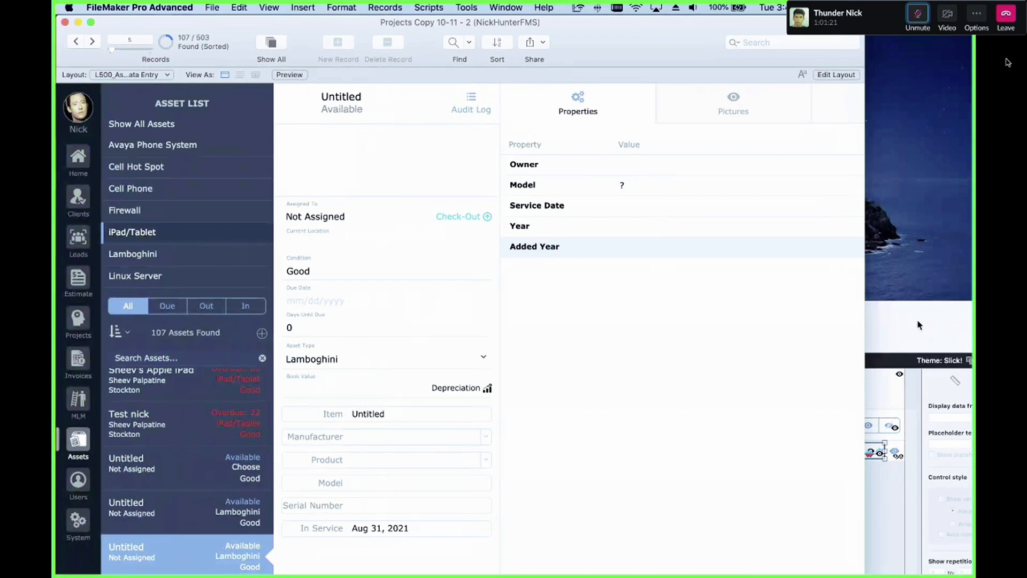
Step: In the layout's object list, rename the Number Fields [Non Editable] group to Number Fields [Currency]
{"action": "left_click_drag", "start_coordinate": [918, 323], "coordinate": [740, 112]}
{"action": "left_click_drag", "start_coordinate": [316, 116], "coordinate": [440, 43]}
{"action": "left_click", "coordinate": [176, 421]}
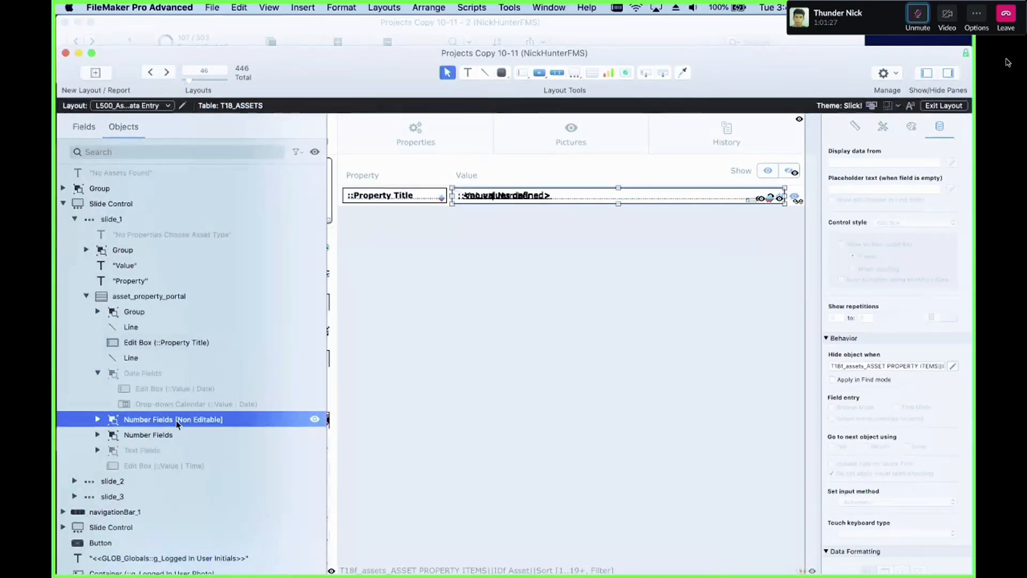
{"action": "left_click", "coordinate": [188, 419]}
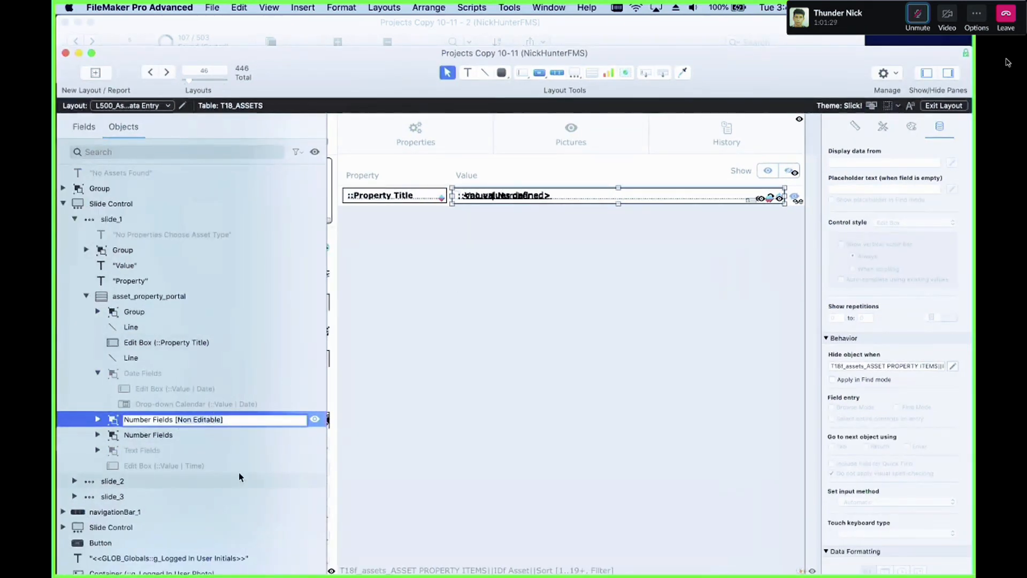
{"action": "key", "text": "Left"}
{"action": "key", "text": "alt+BackSpace"}
{"action": "key", "text": "alt+BackSpace"}
{"action": "type", "text": "Currency"}
{"action": "key", "text": "Return"}
Step: Change the Number Fields [Currency] group's hide condition to compare the field type against "Currency" instead of "Number Non Editable"
{"action": "left_click", "coordinate": [259, 420]}
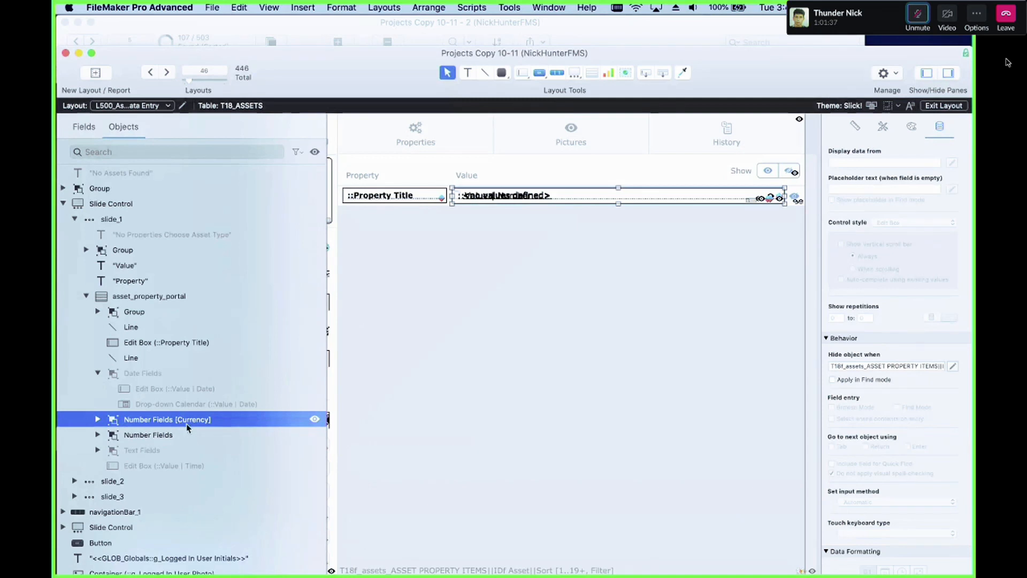
{"action": "scroll", "coordinate": [576, 229], "scroll_direction": "left", "scroll_amount": 2}
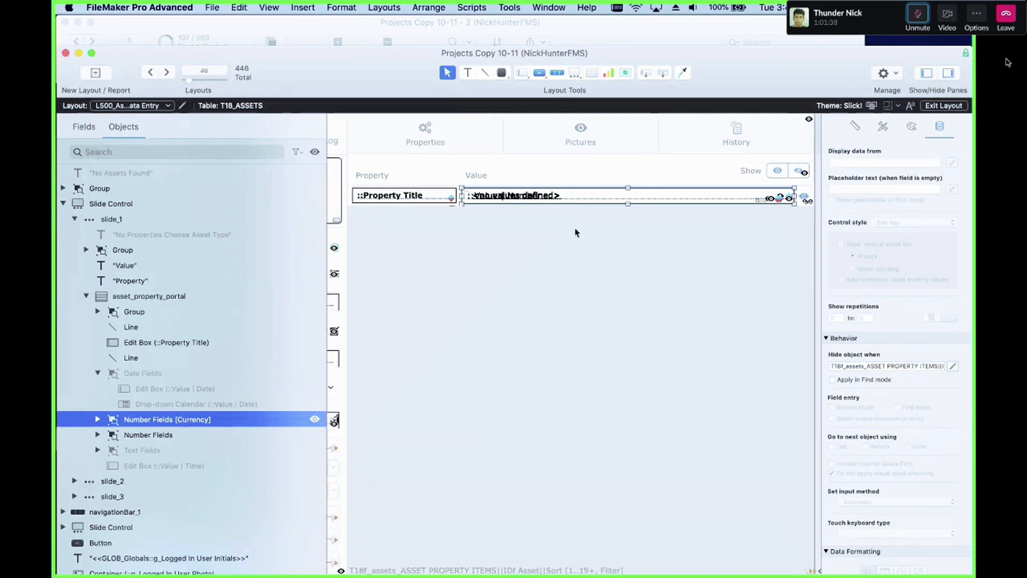
{"action": "left_click", "coordinate": [952, 367]}
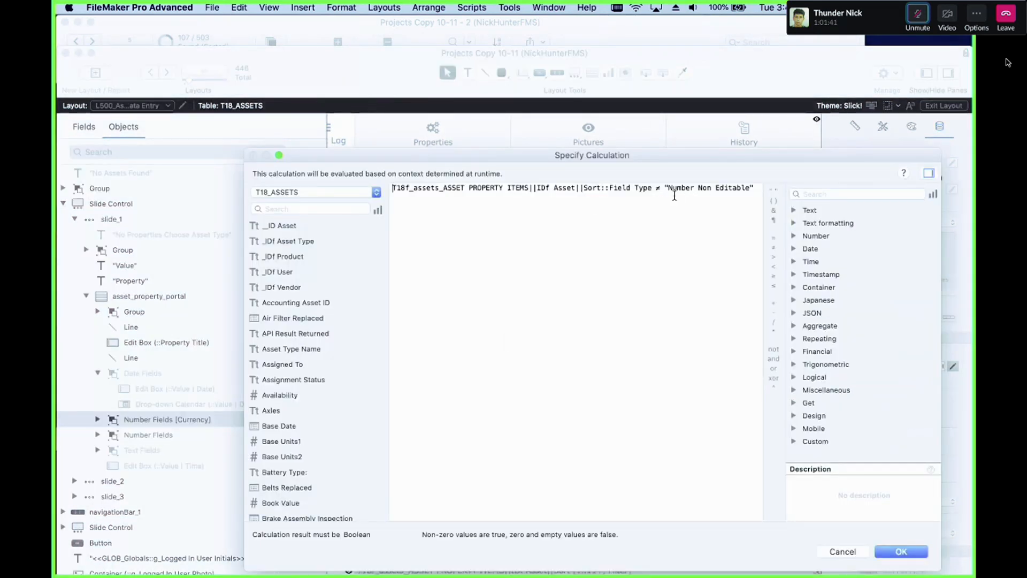
{"action": "left_click_drag", "start_coordinate": [668, 187], "coordinate": [748, 186]}
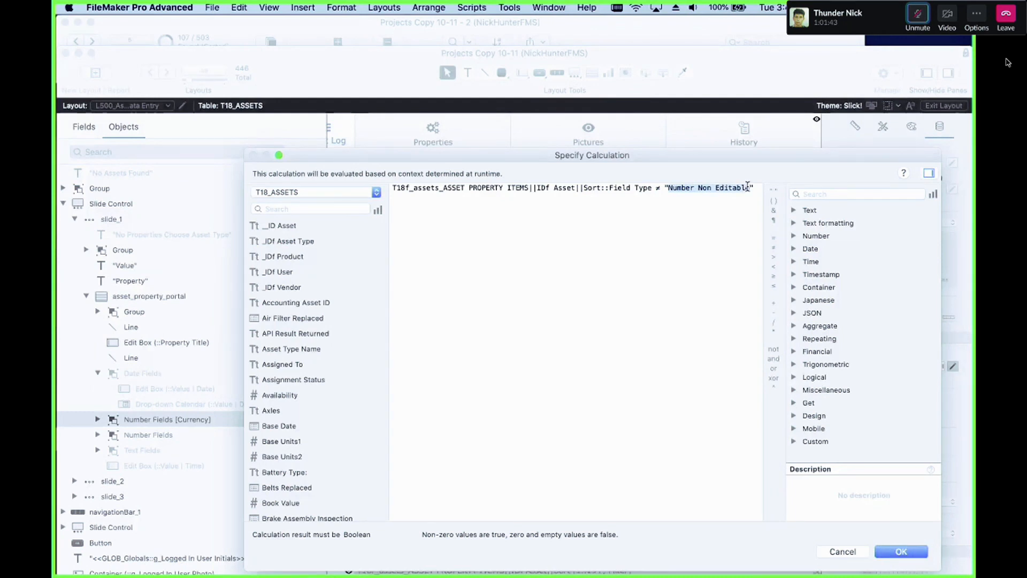
{"action": "type", "text": "Currency"}
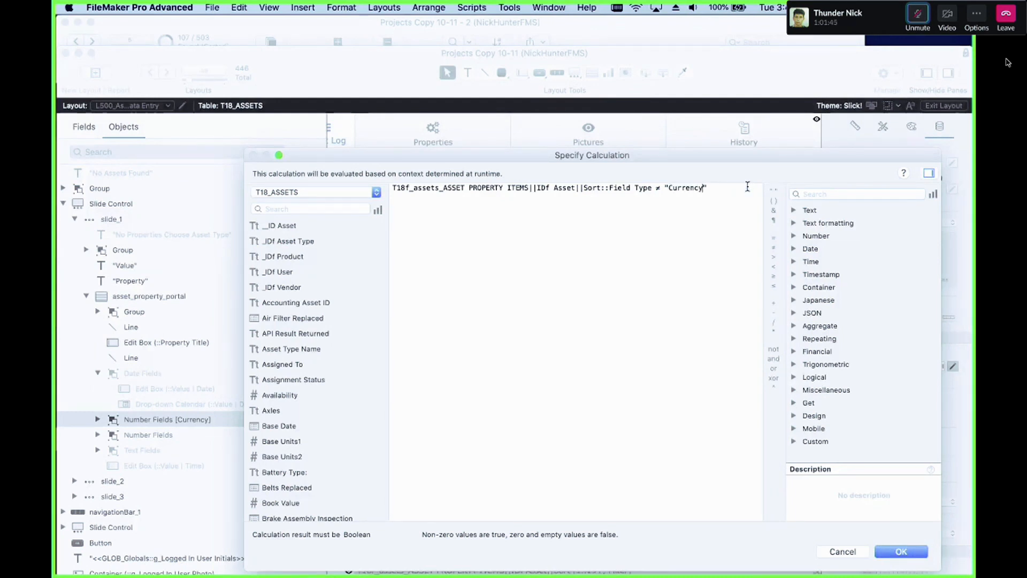
{"action": "left_click", "coordinate": [914, 551]}
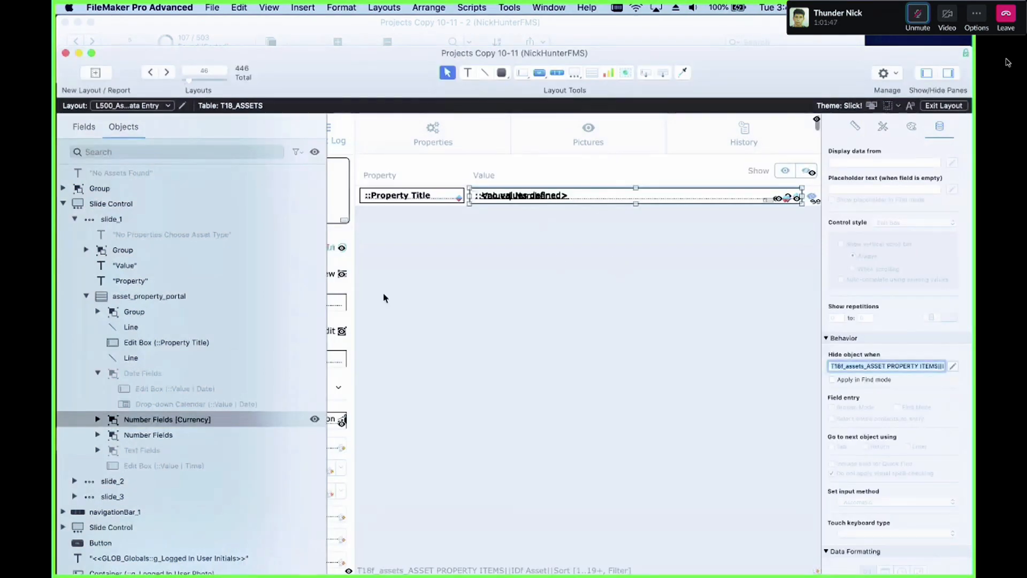
Step: Select the five number fields inside the Currency group and set their data format to Currency
{"action": "left_click", "coordinate": [98, 419]}
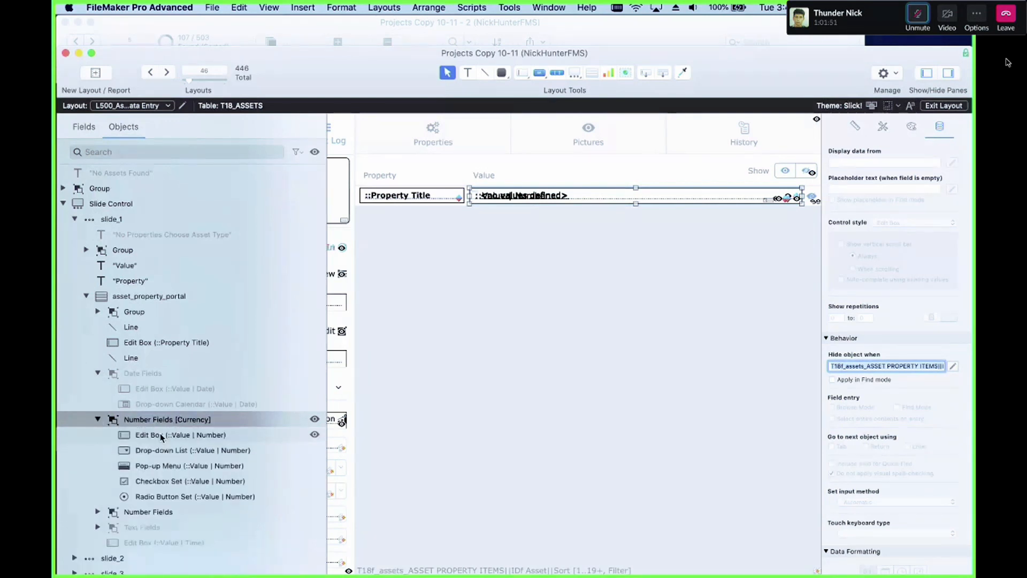
{"action": "left_click", "coordinate": [162, 435]}
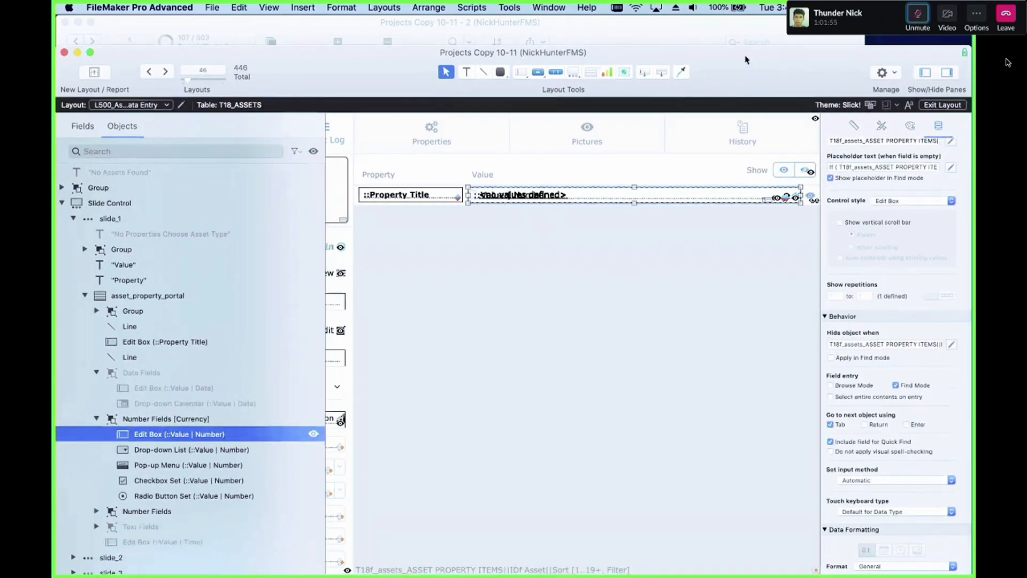
{"action": "left_click_drag", "start_coordinate": [746, 57], "coordinate": [719, 27]}
{"action": "left_click", "coordinate": [227, 468], "text": "shift"}
{"action": "left_click", "coordinate": [816, 354]}
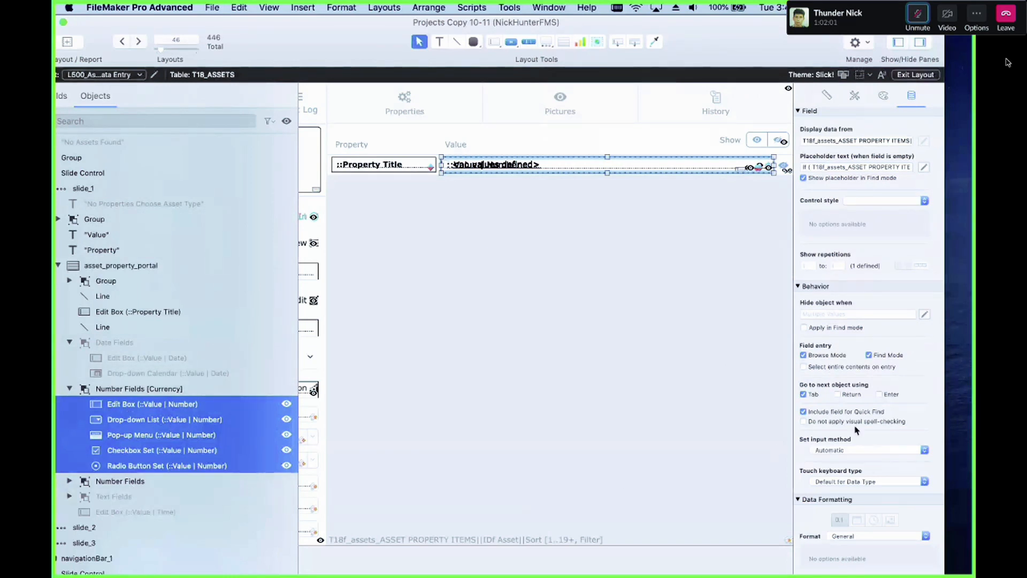
{"action": "scroll", "coordinate": [855, 431], "scroll_direction": "down", "scroll_amount": 1}
{"action": "left_click", "coordinate": [869, 535]}
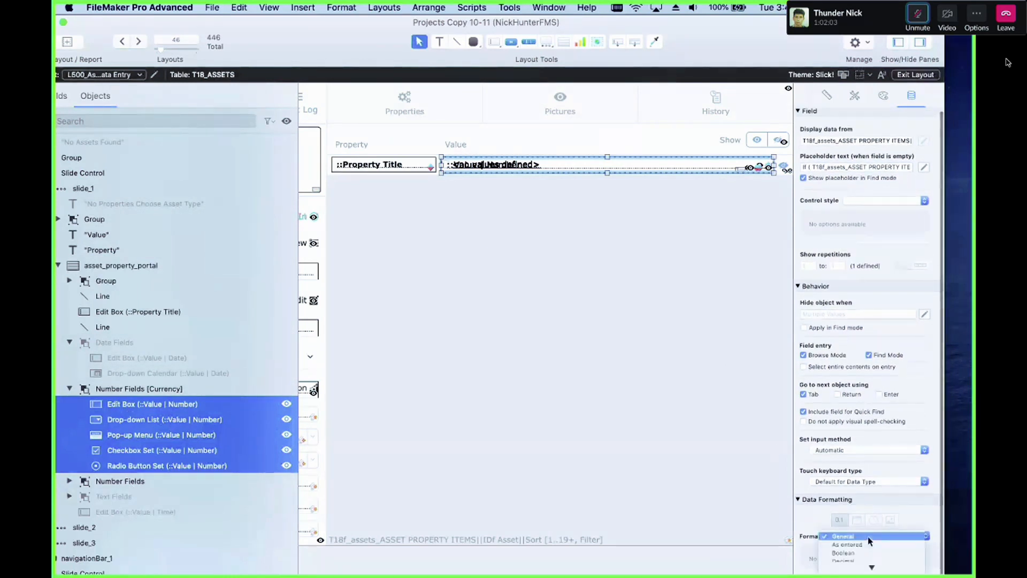
{"action": "left_click", "coordinate": [851, 556]}
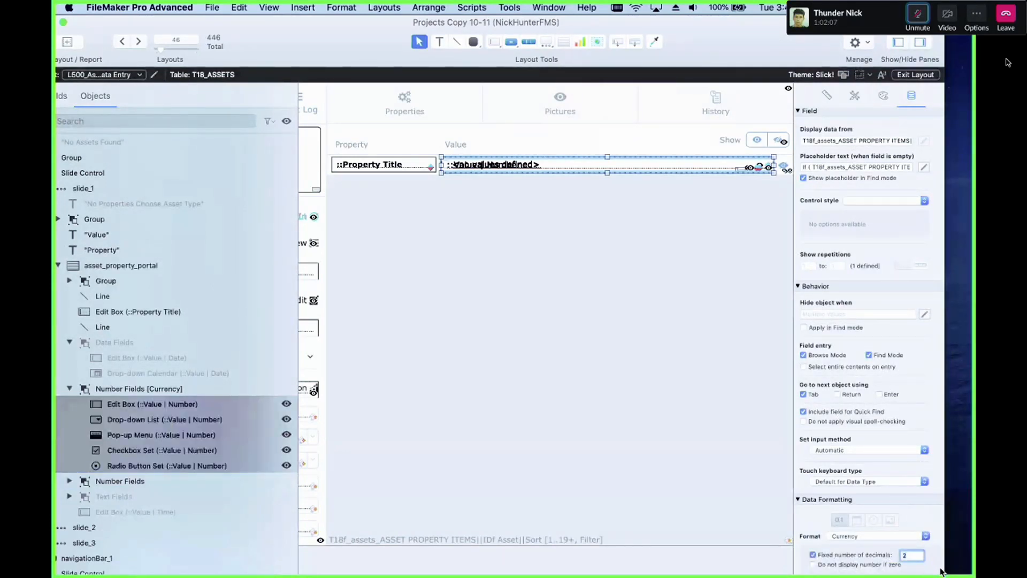
{"action": "scroll", "coordinate": [845, 504], "scroll_direction": "down", "scroll_amount": 3}
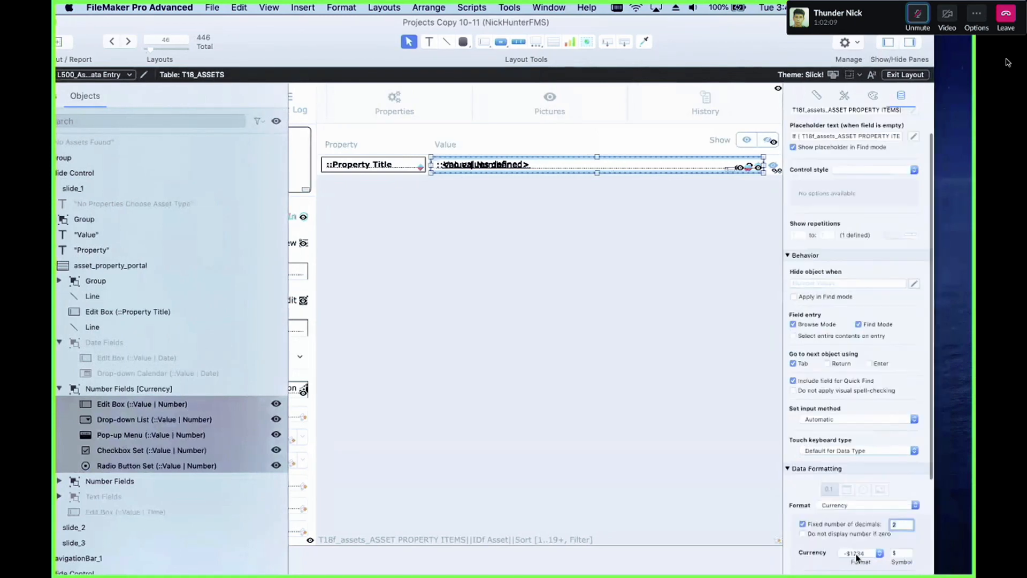
{"action": "scroll", "coordinate": [845, 504], "scroll_direction": "down", "scroll_amount": 1}
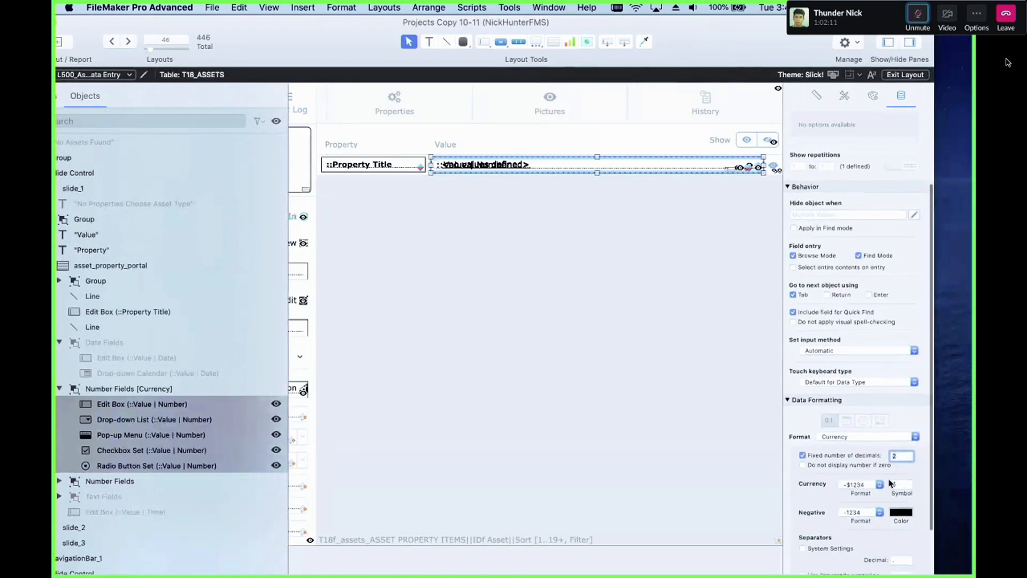
{"action": "left_click", "coordinate": [856, 484]}
{"action": "left_click", "coordinate": [847, 485]}
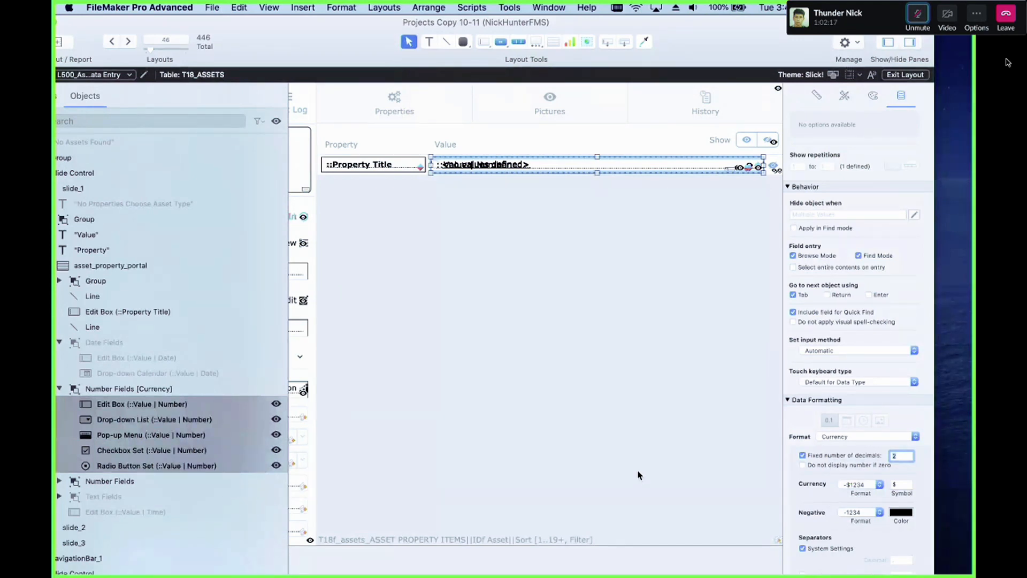
Step: In the SYS_System | Asset Property Field Types value list, replace the Number Non Editable value with Currency
{"action": "left_click", "coordinate": [485, 392]}
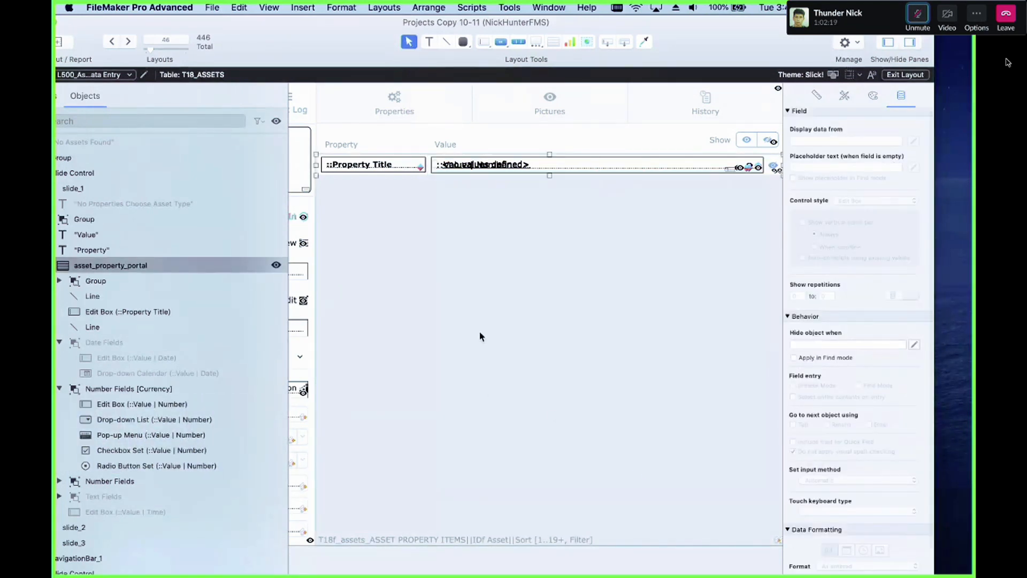
{"action": "left_click_drag", "start_coordinate": [320, 35], "coordinate": [336, 102]}
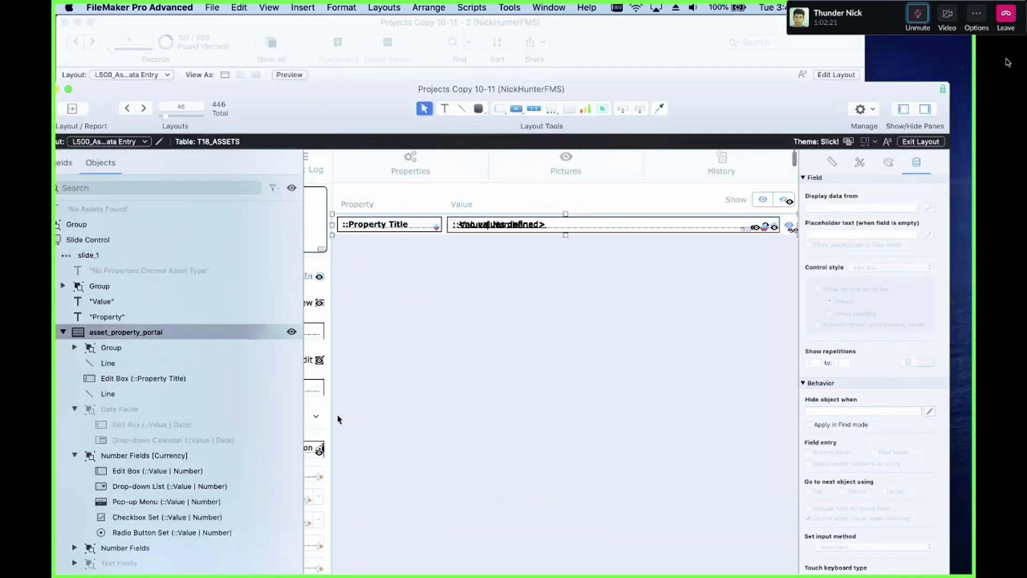
{"action": "left_click_drag", "start_coordinate": [338, 420], "coordinate": [341, 446]}
{"action": "left_click", "coordinate": [77, 530]}
{"action": "left_click", "coordinate": [77, 530]}
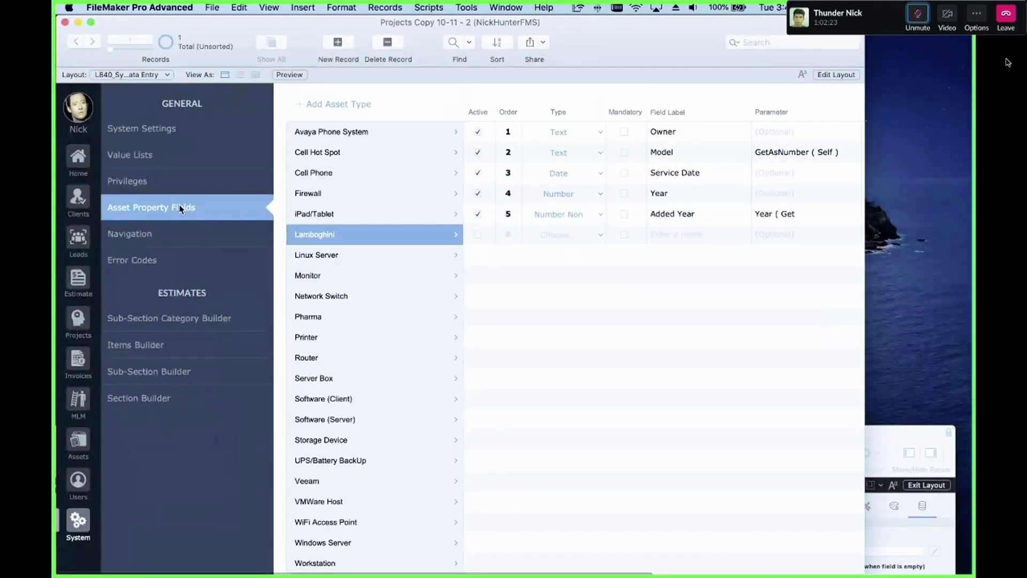
{"action": "key", "text": "super+l"}
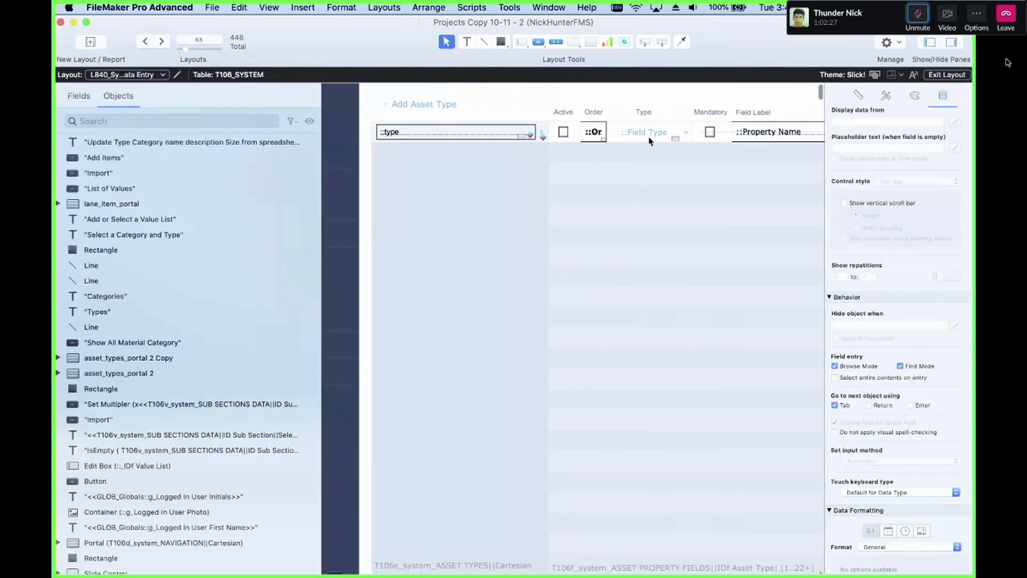
{"action": "left_click", "coordinate": [648, 137]}
{"action": "left_click", "coordinate": [951, 204]}
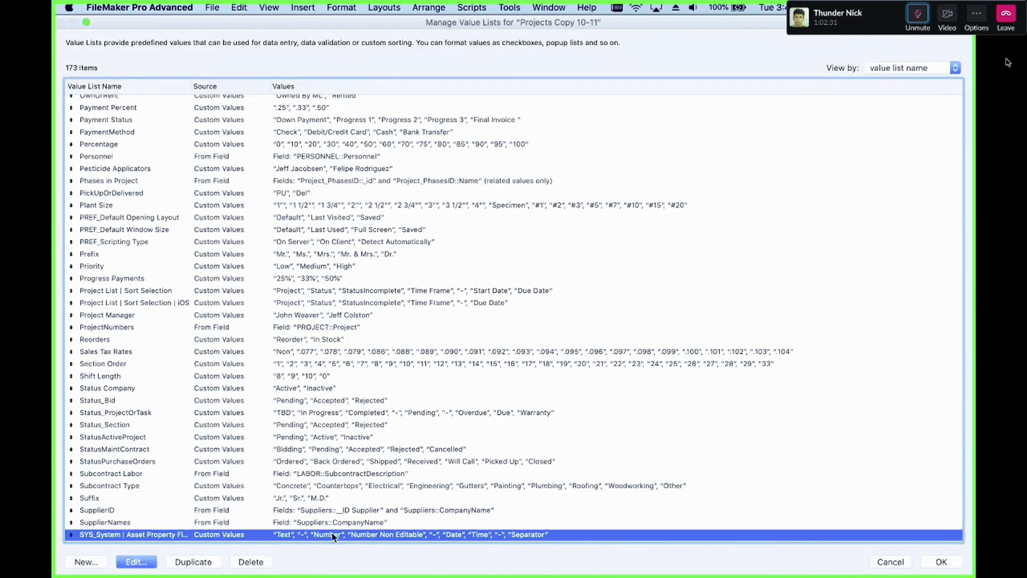
{"action": "key", "text": "Return"}
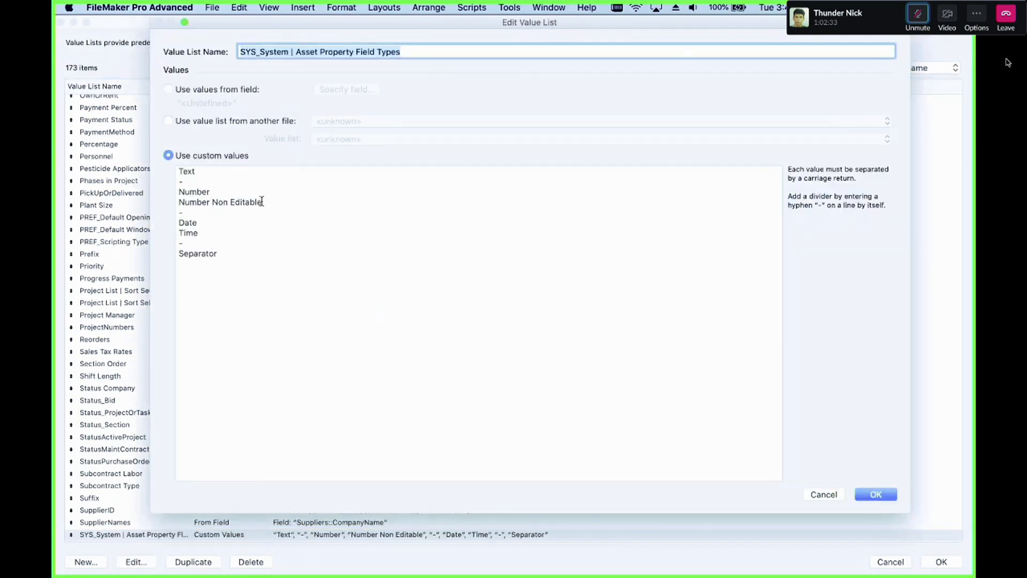
{"action": "left_click_drag", "start_coordinate": [266, 203], "coordinate": [176, 203]}
{"action": "type", "text": "Currency"}
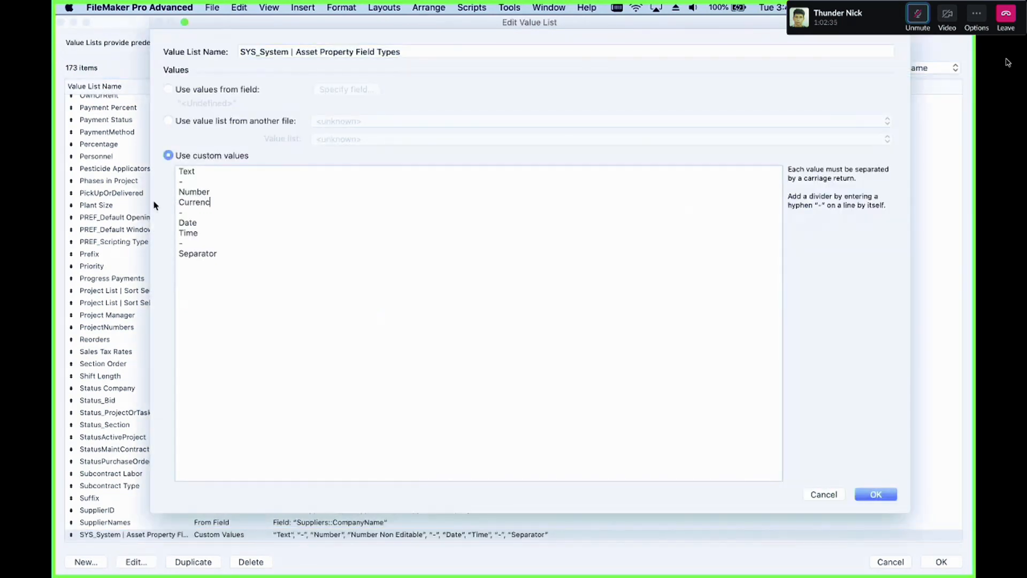
{"action": "left_click", "coordinate": [861, 494]}
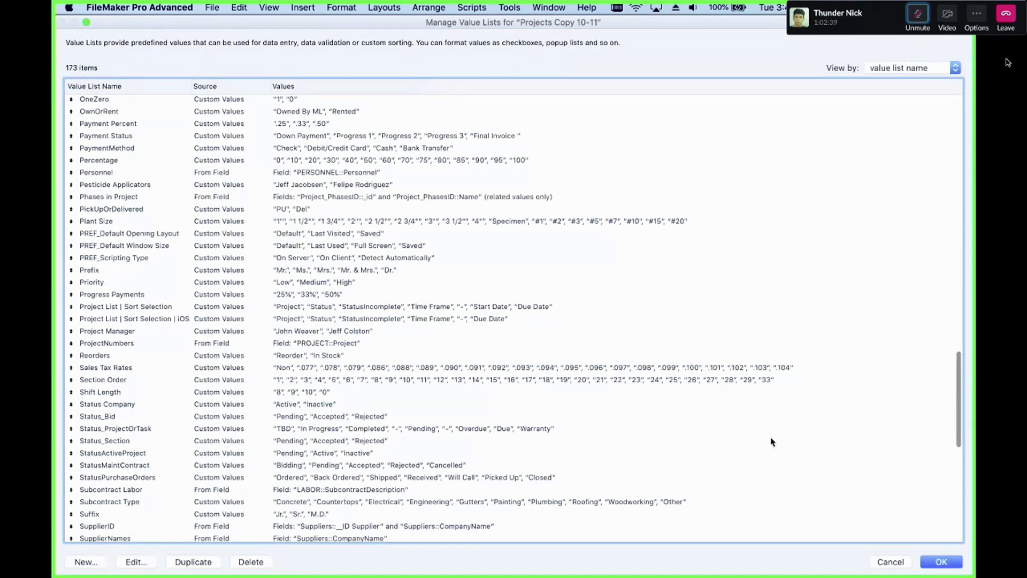
{"action": "key", "text": "Return"}
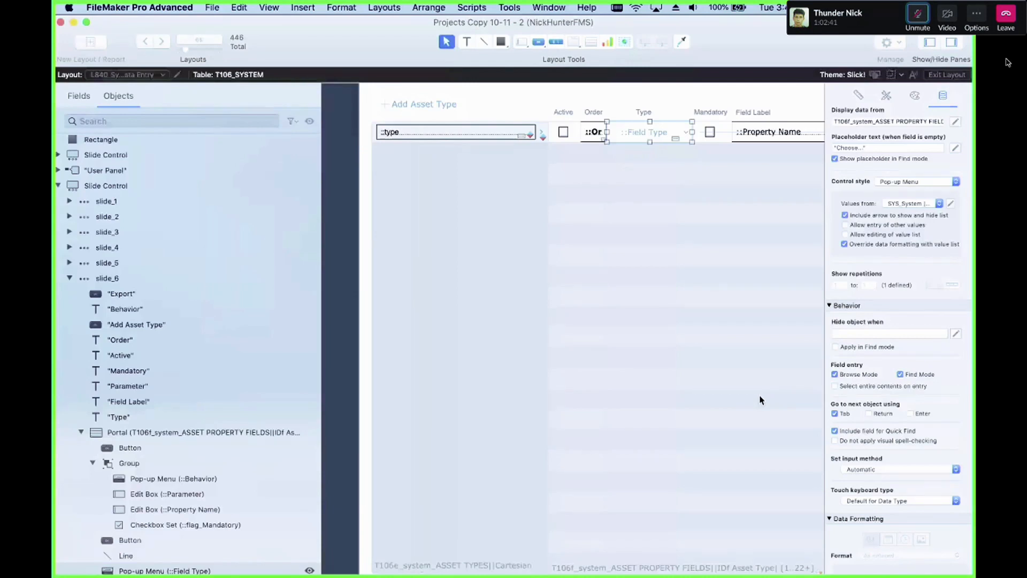
Step: Set the fifth property row's type to Currency and rename its field label to Price
{"action": "key", "text": "super+b"}
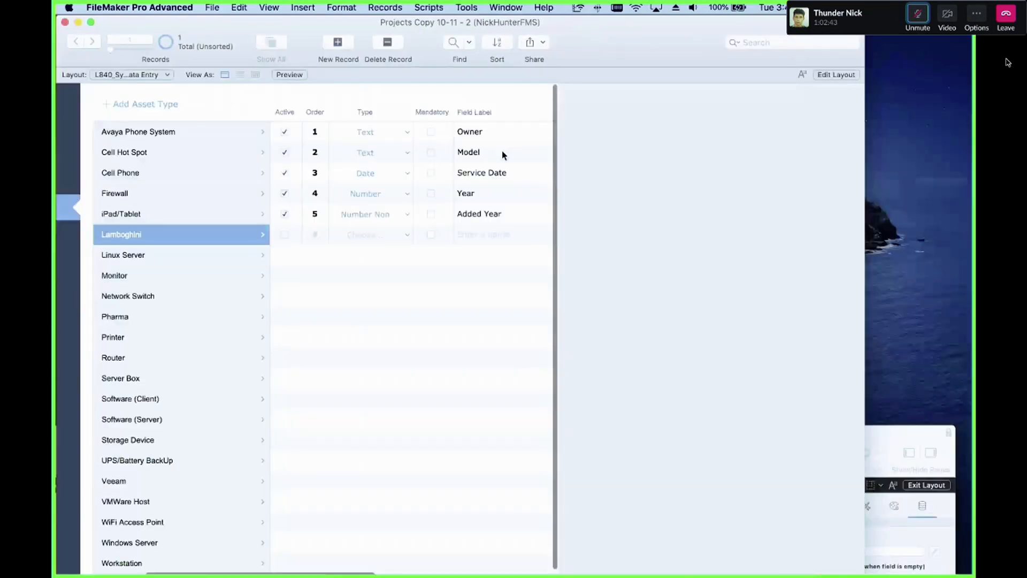
{"action": "left_click", "coordinate": [377, 215]}
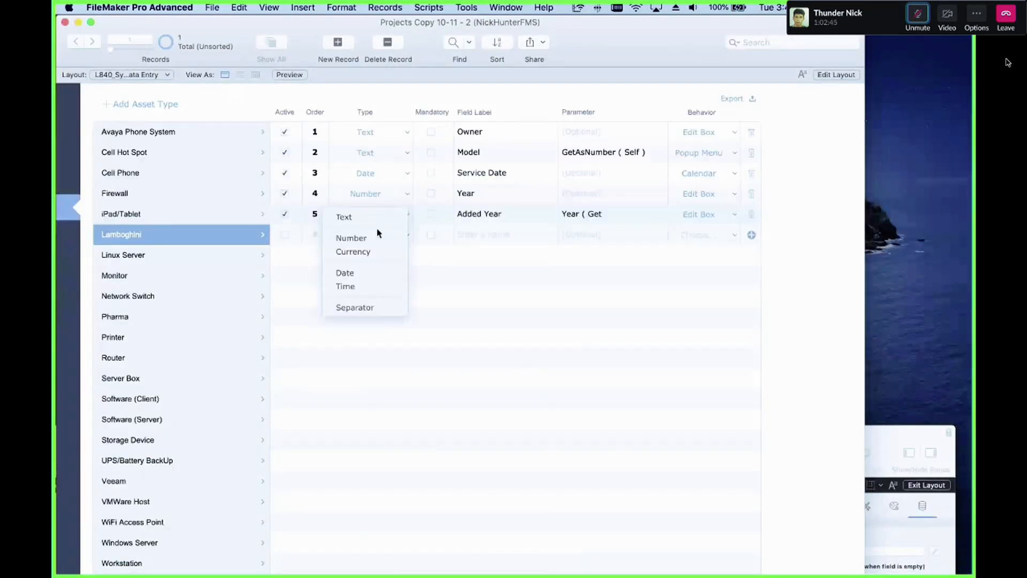
{"action": "left_click", "coordinate": [373, 252]}
{"action": "left_click", "coordinate": [522, 213]}
{"action": "type", "text": "Price"}
Step: Clear the Price row's parameter calculation
{"action": "left_click", "coordinate": [594, 213]}
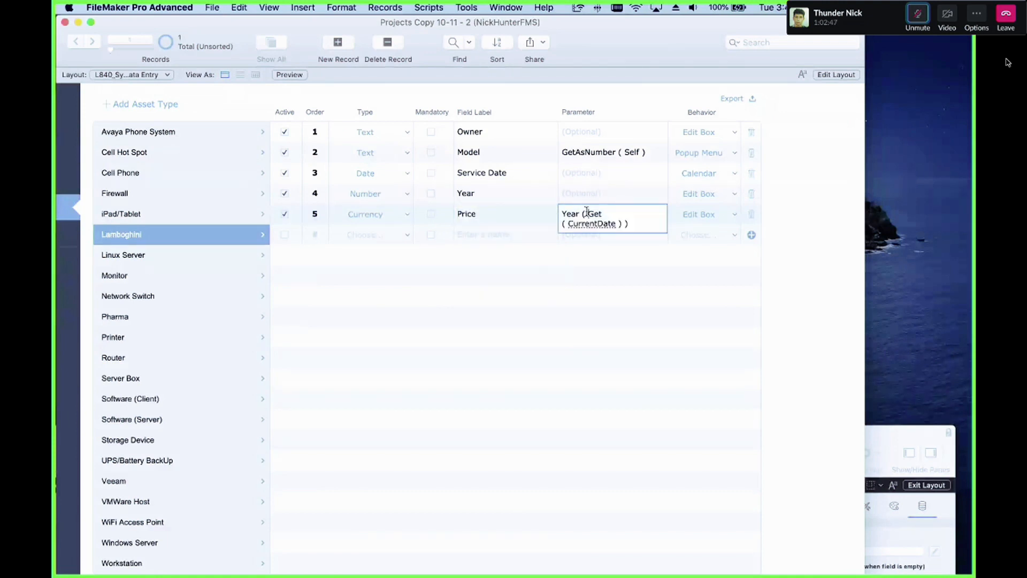
{"action": "key", "text": "super+a"}
{"action": "key", "text": "BackSpace"}
{"action": "left_click", "coordinate": [595, 330]}
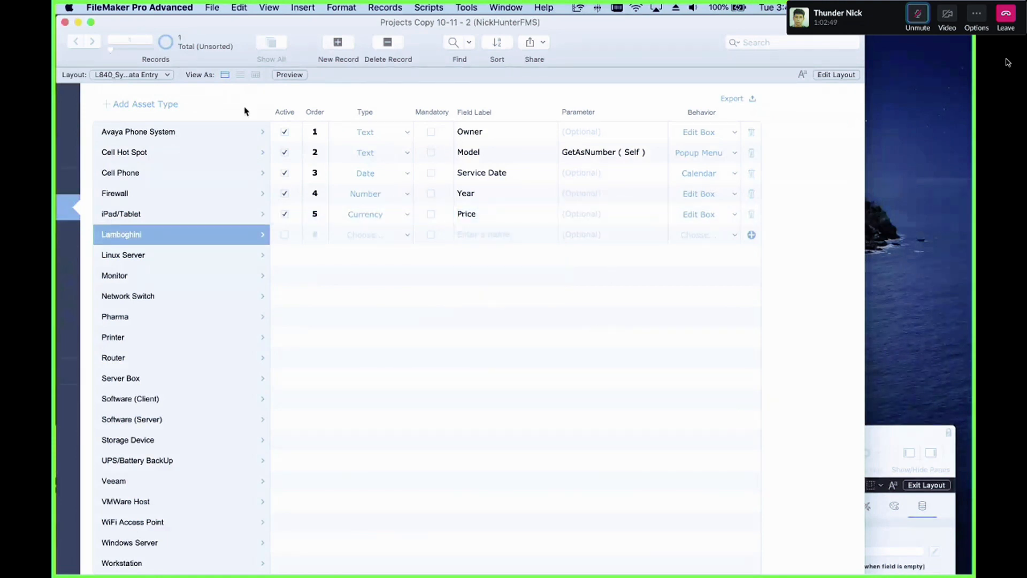
{"action": "left_click_drag", "start_coordinate": [244, 21], "coordinate": [441, 35]}
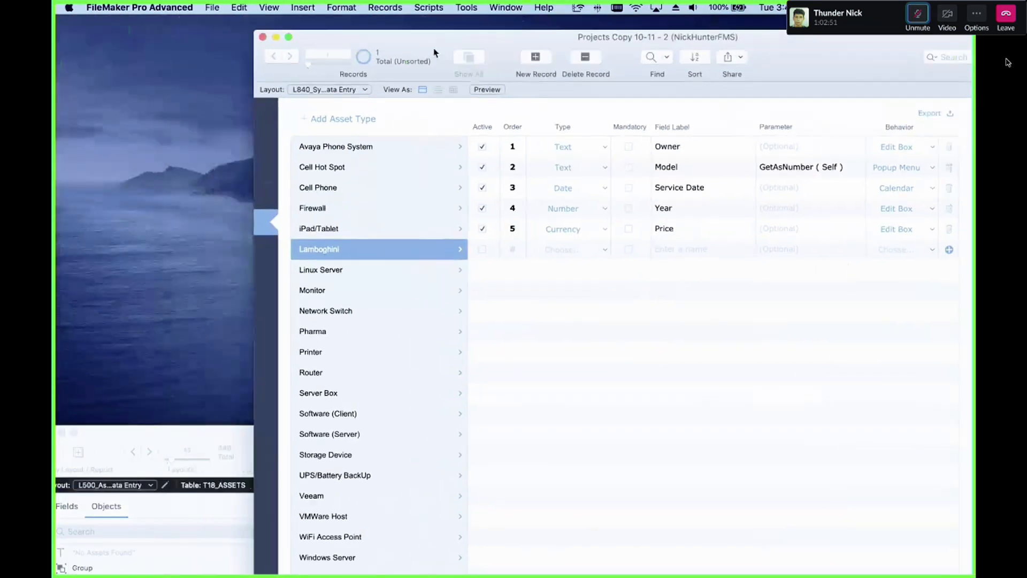
{"action": "left_click", "coordinate": [168, 442]}
{"action": "left_click_drag", "start_coordinate": [169, 442], "coordinate": [220, 39]}
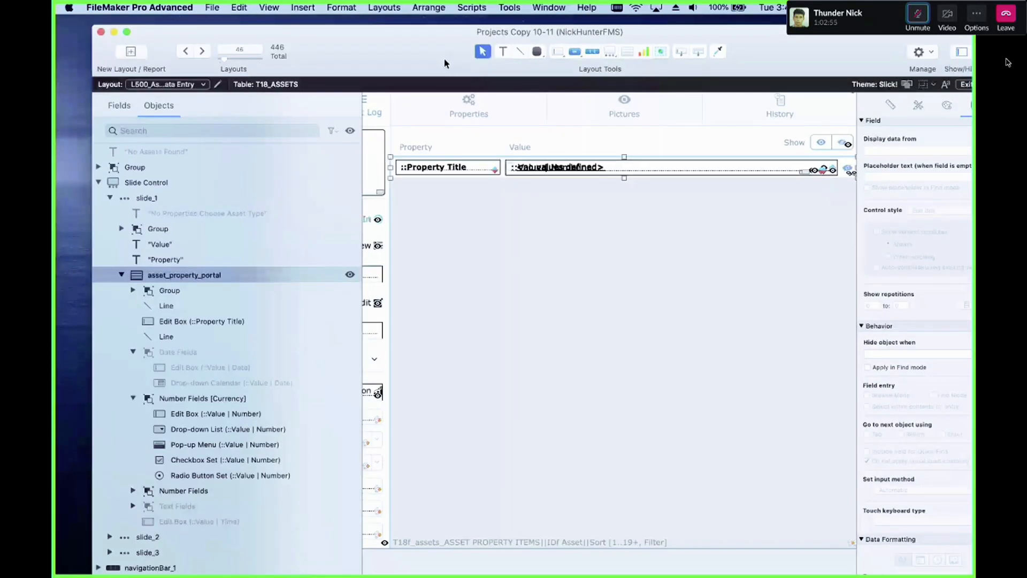
{"action": "left_click_drag", "start_coordinate": [445, 63], "coordinate": [486, 381]}
{"action": "left_click", "coordinate": [347, 292]}
{"action": "scroll", "coordinate": [347, 293], "scroll_direction": "left", "scroll_amount": 5}
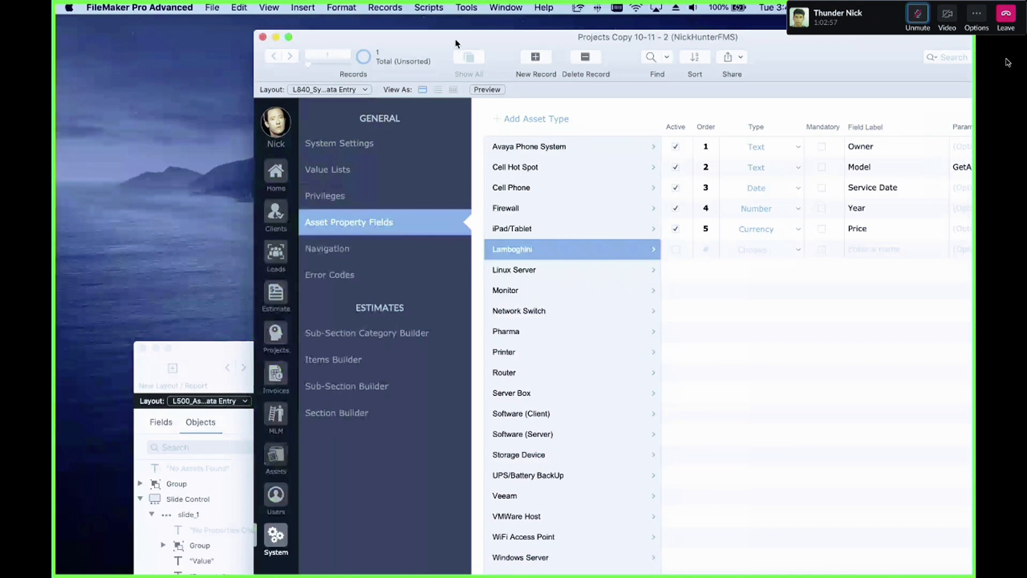
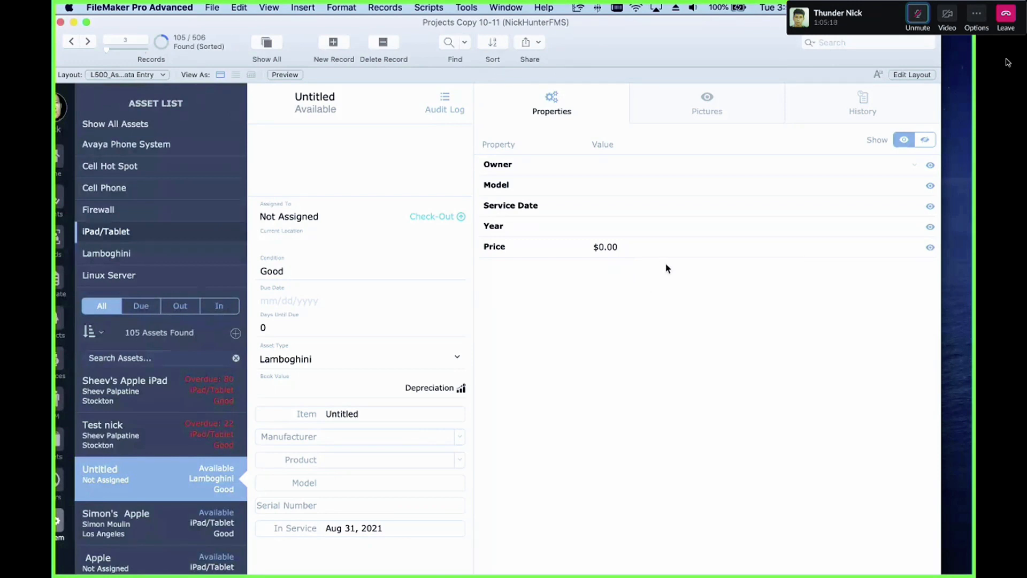
Step: Check how the Lamboghini asset's Price value behaves when entering and leaving the field
{"action": "left_click", "coordinate": [650, 247]}
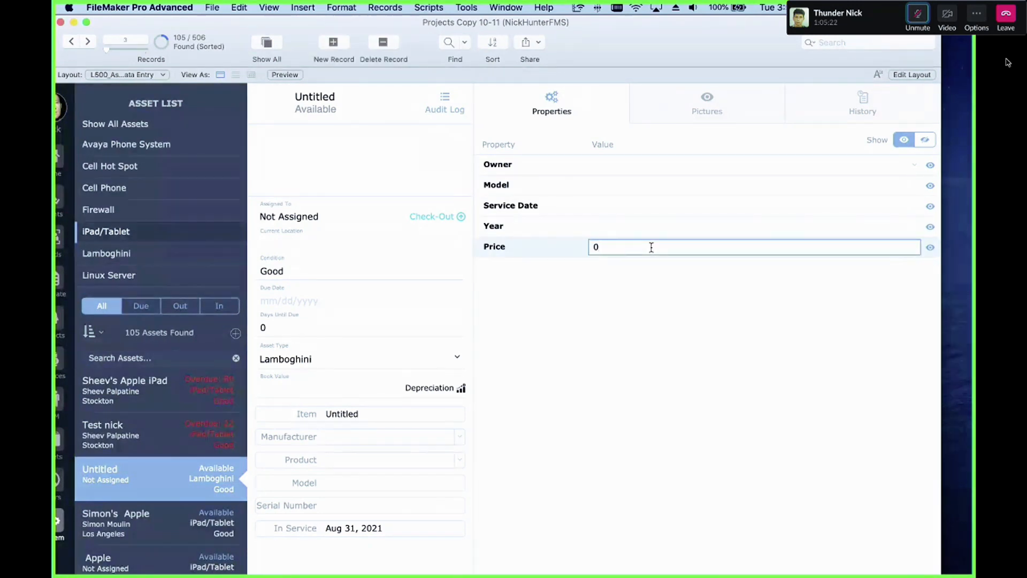
{"action": "left_click", "coordinate": [637, 282]}
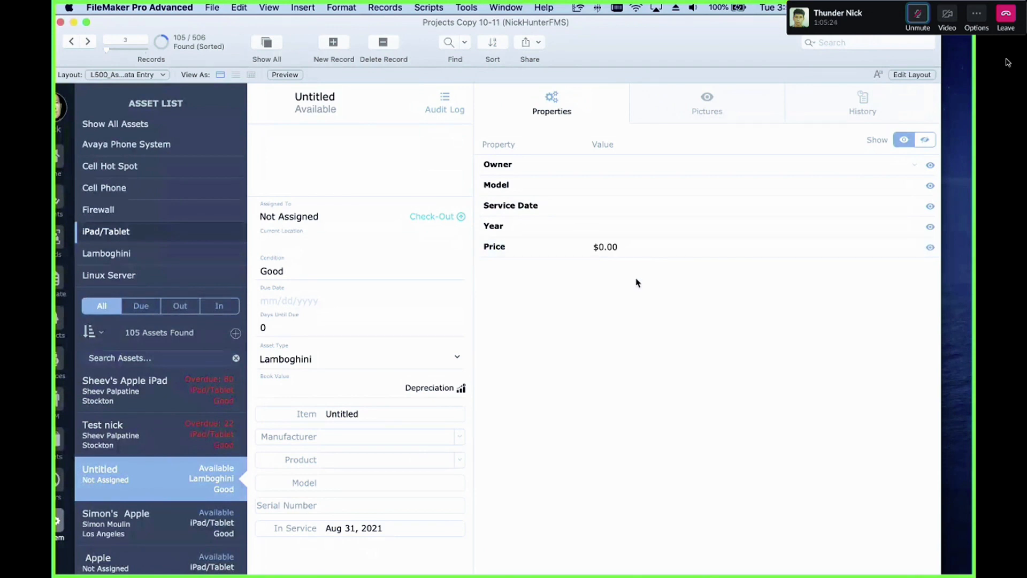
{"action": "left_click", "coordinate": [622, 246]}
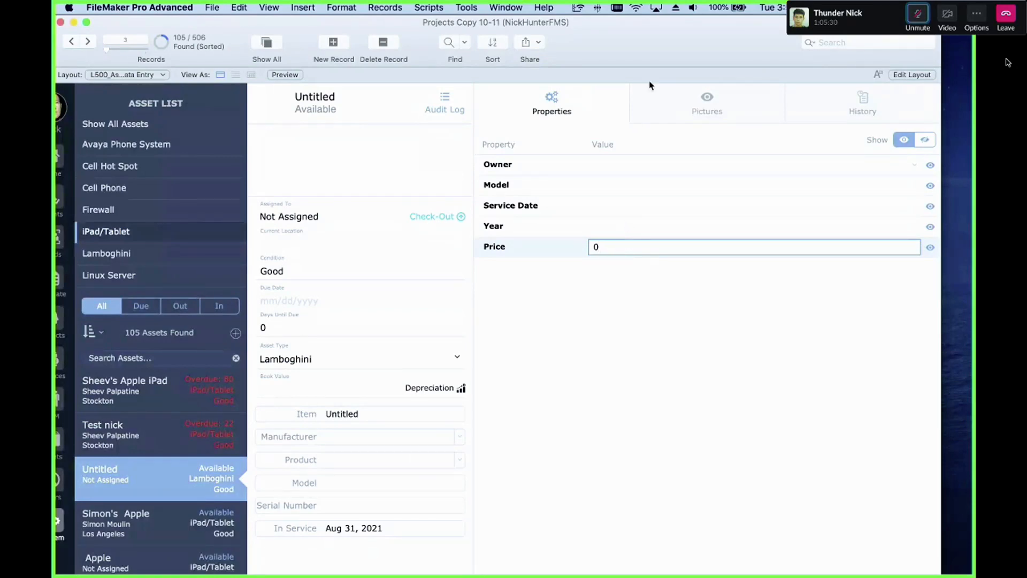
Step: Open the asset property fields setup layout in Layout mode and inspect the Field Type pop-up menu's settings
{"action": "left_click_drag", "start_coordinate": [650, 45], "coordinate": [544, 341]}
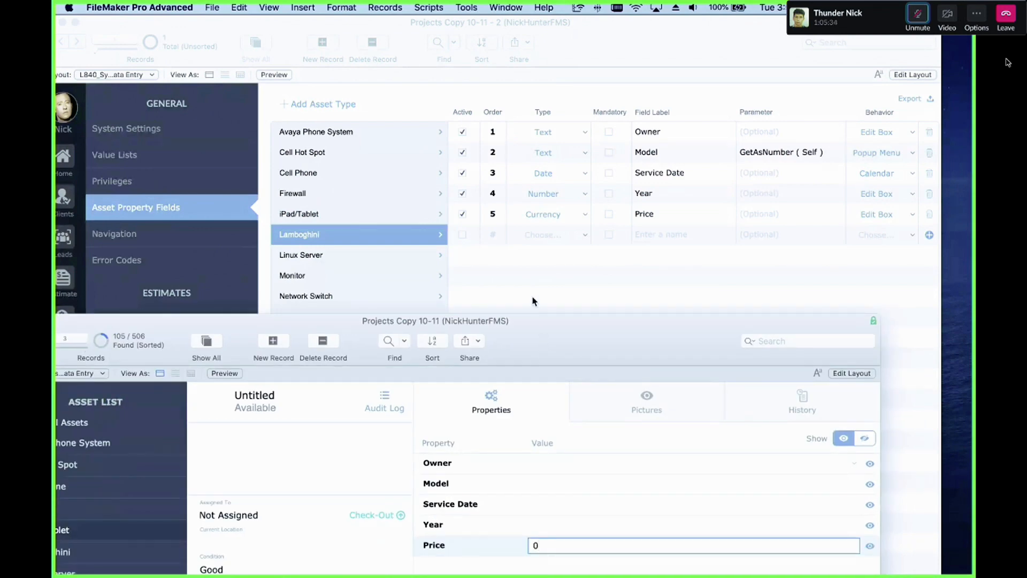
{"action": "left_click", "coordinate": [527, 276]}
{"action": "key", "text": "super+l"}
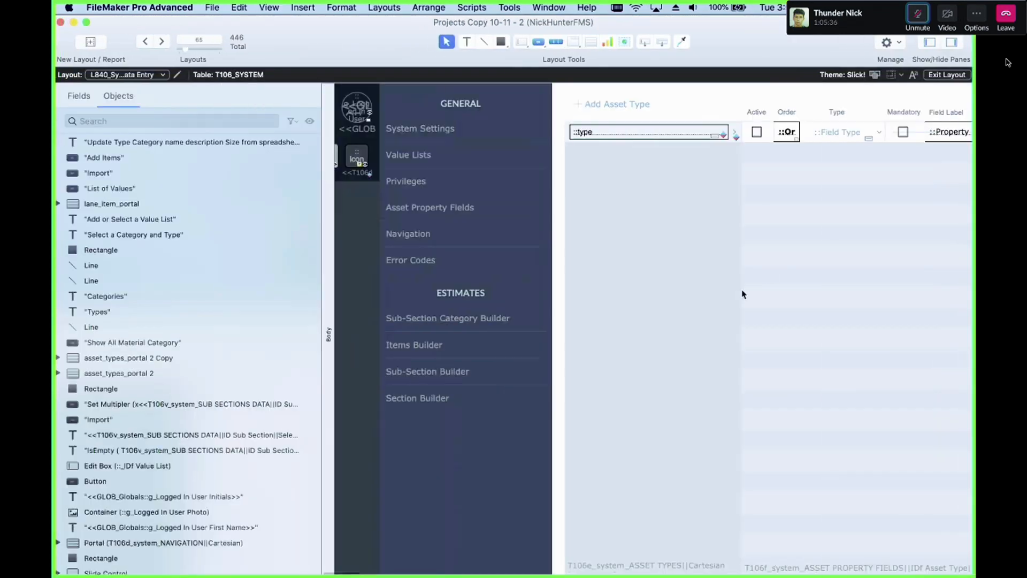
{"action": "scroll", "coordinate": [751, 272], "scroll_direction": "right", "scroll_amount": 3}
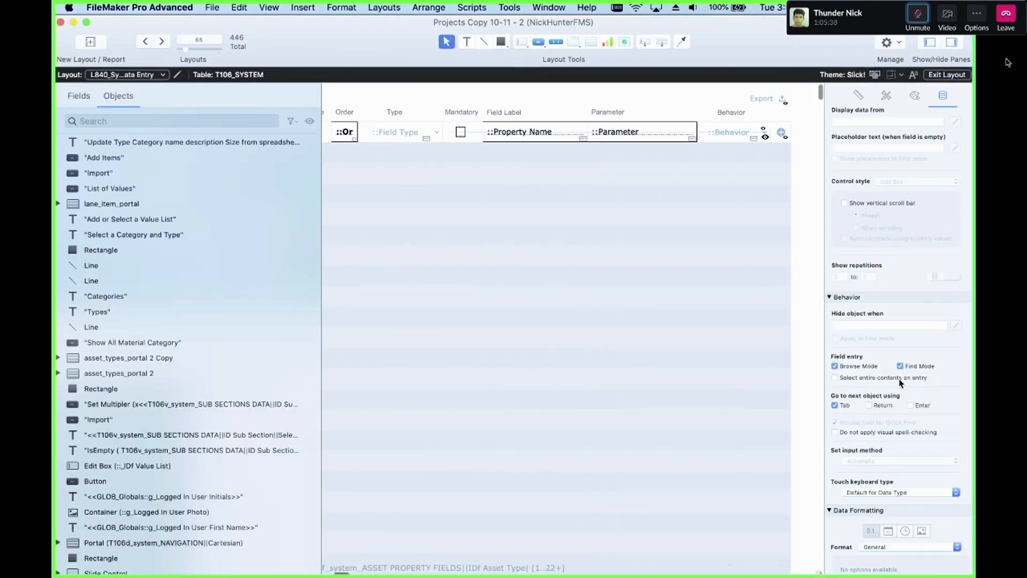
{"action": "left_click", "coordinate": [413, 130]}
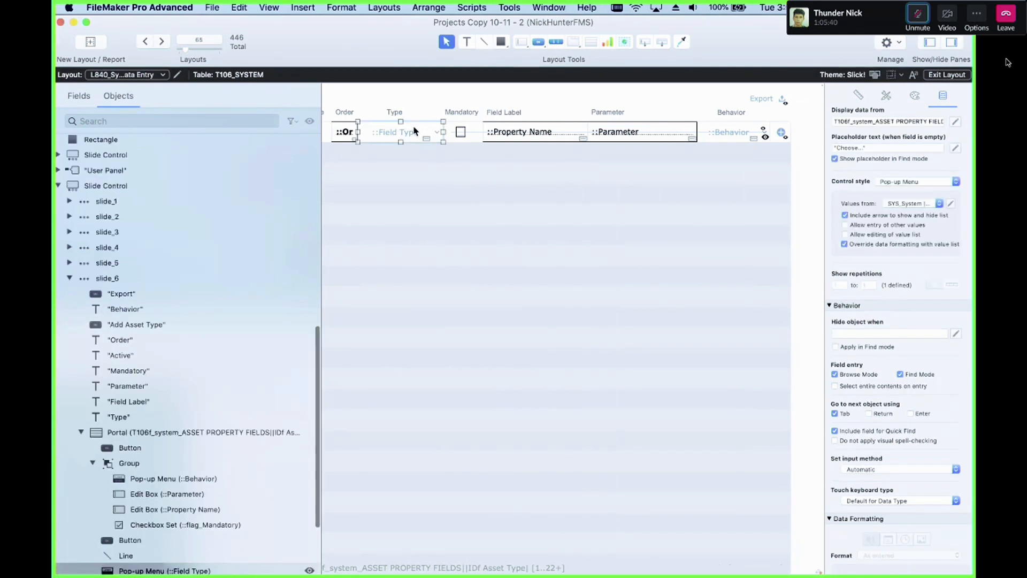
{"action": "scroll", "coordinate": [893, 378], "scroll_direction": "down", "scroll_amount": 2}
{"action": "scroll", "coordinate": [892, 379], "scroll_direction": "up", "scroll_amount": 1}
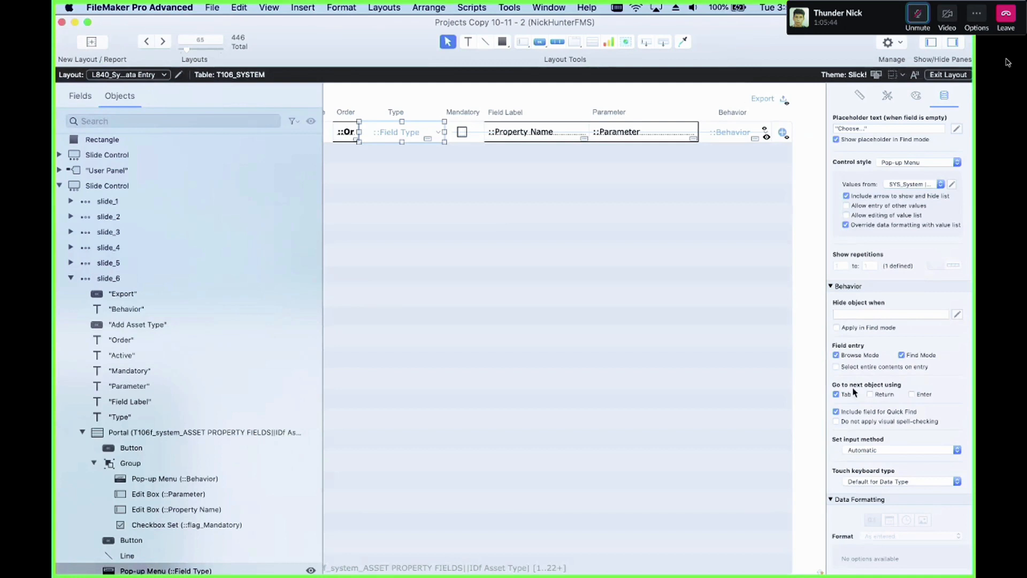
{"action": "left_click", "coordinate": [901, 485]}
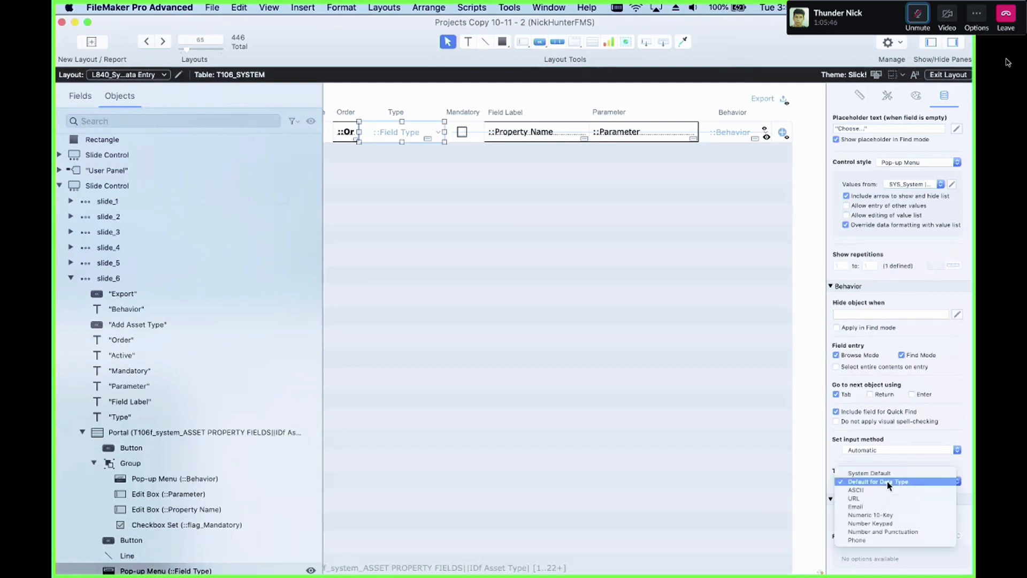
{"action": "left_click", "coordinate": [850, 480]}
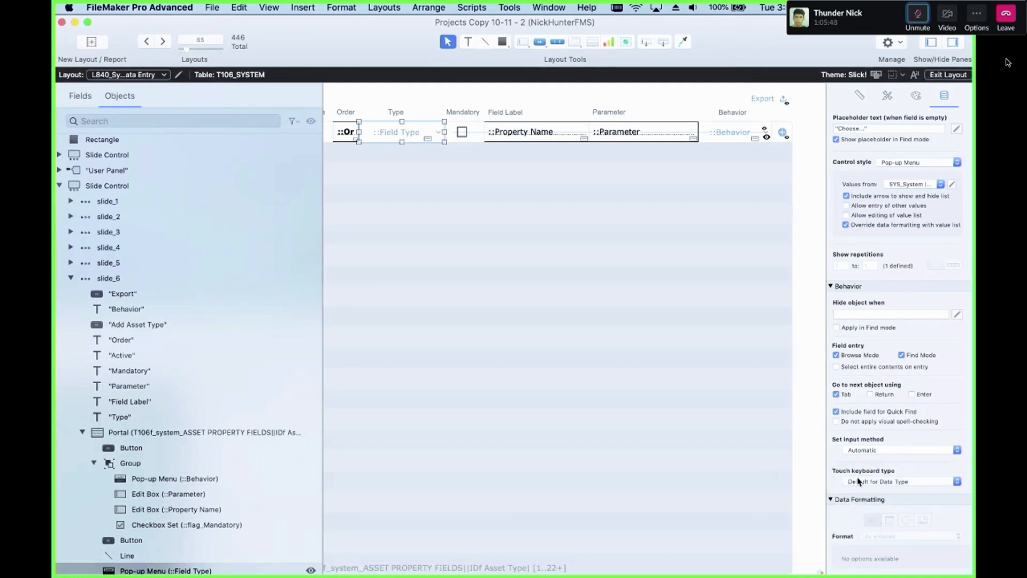
{"action": "left_click", "coordinate": [870, 453]}
{"action": "left_click", "coordinate": [681, 403]}
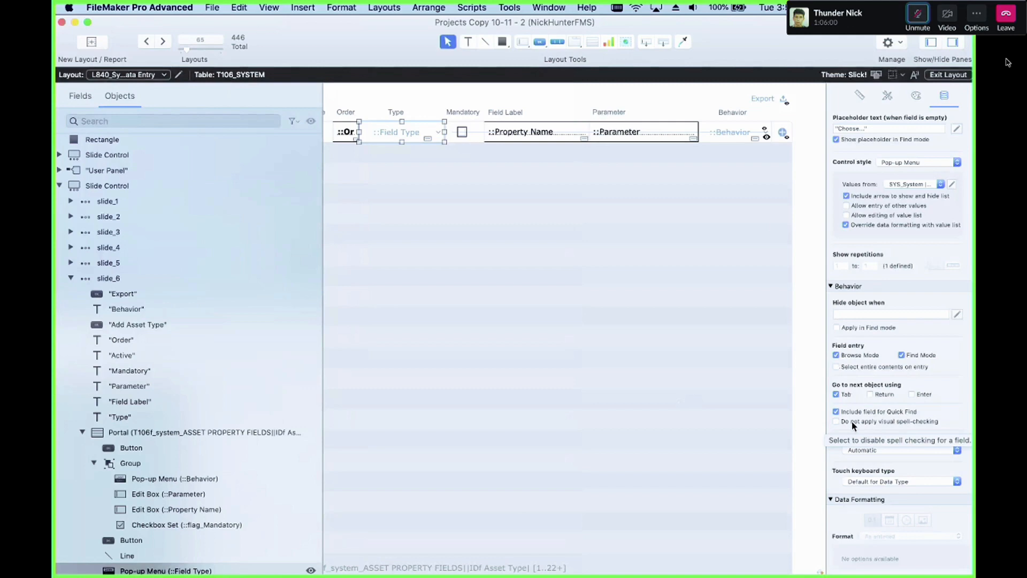
{"action": "left_click", "coordinate": [71, 278]}
{"action": "key", "text": "super+m"}
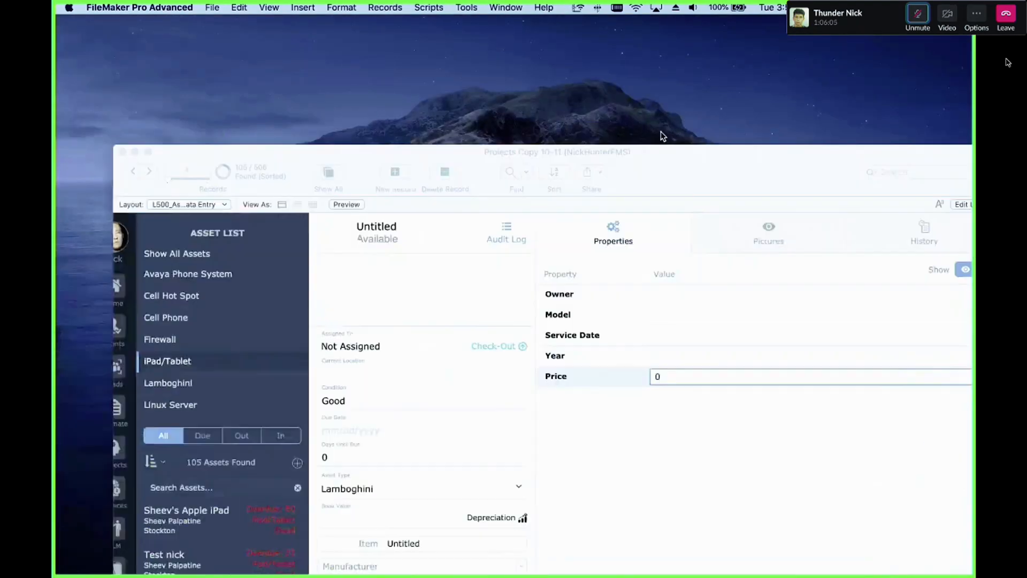
Step: Duplicate the Number Fields [Currency] group on the asset entry layout and delete the copy
{"action": "left_click_drag", "start_coordinate": [661, 132], "coordinate": [587, 22]}
{"action": "left_click", "coordinate": [609, 404]}
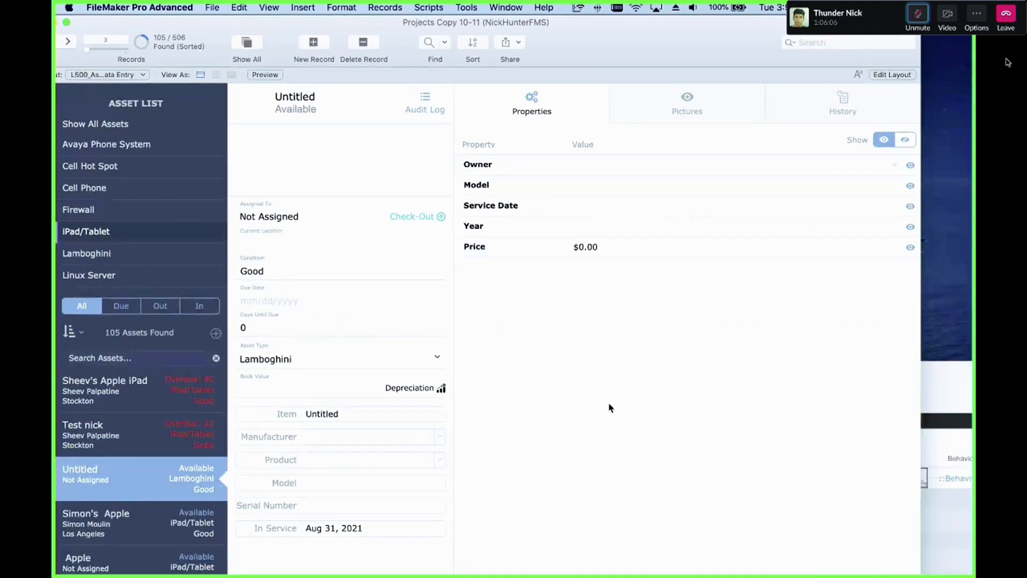
{"action": "key", "text": "super+l"}
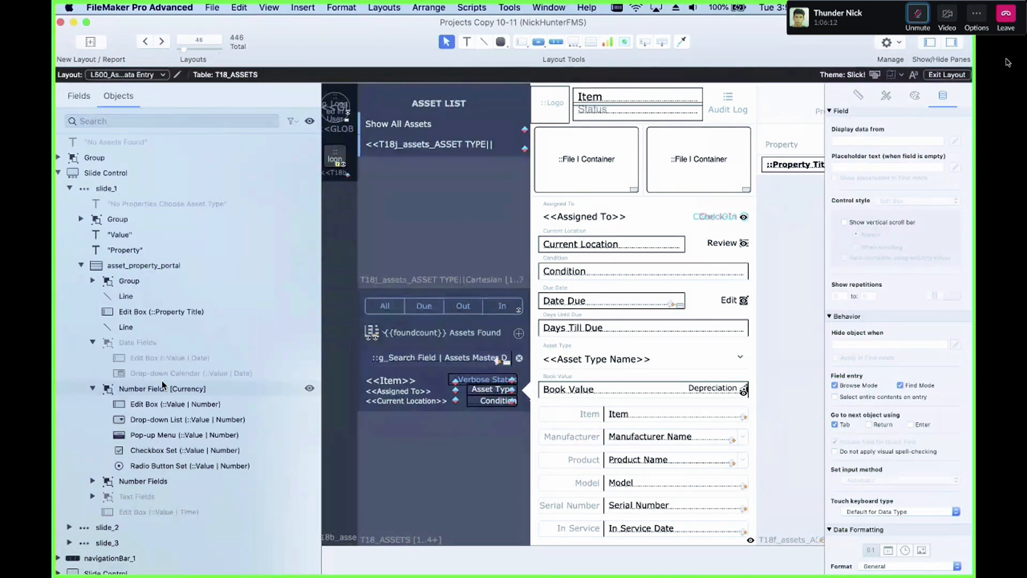
{"action": "left_click", "coordinate": [92, 389]}
{"action": "left_click", "coordinate": [132, 393]}
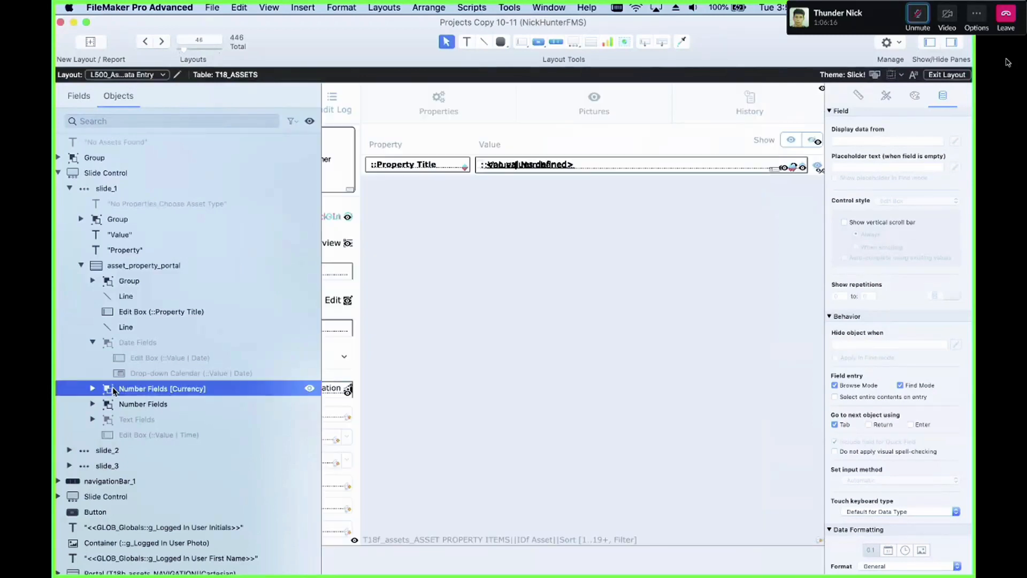
{"action": "left_click_drag", "start_coordinate": [538, 171], "coordinate": [565, 244]}
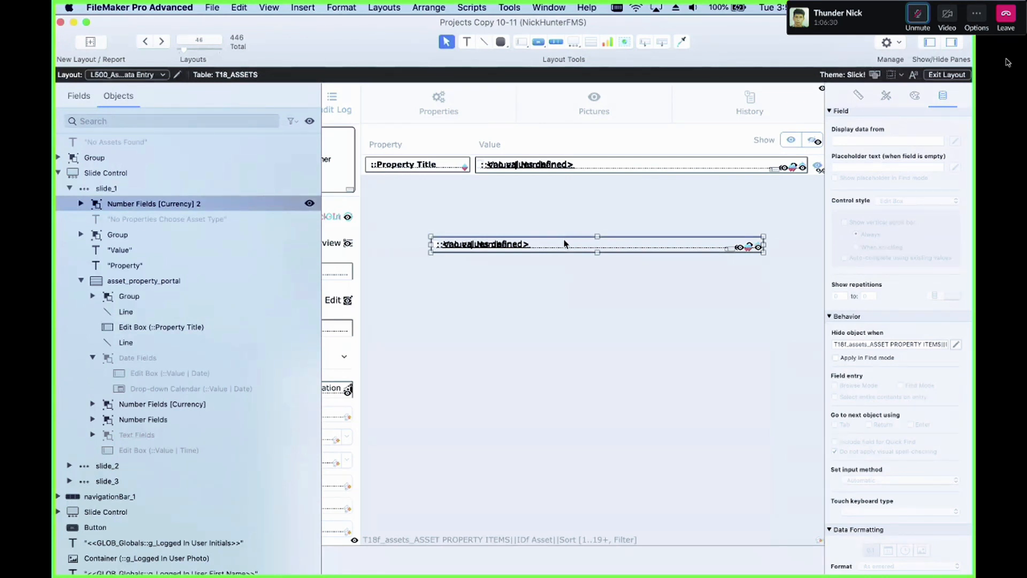
{"action": "key", "text": "Delete"}
{"action": "left_click_drag", "start_coordinate": [732, 38], "coordinate": [703, 495]}
{"action": "left_click", "coordinate": [579, 379]}
{"action": "double_click", "coordinate": [578, 380]}
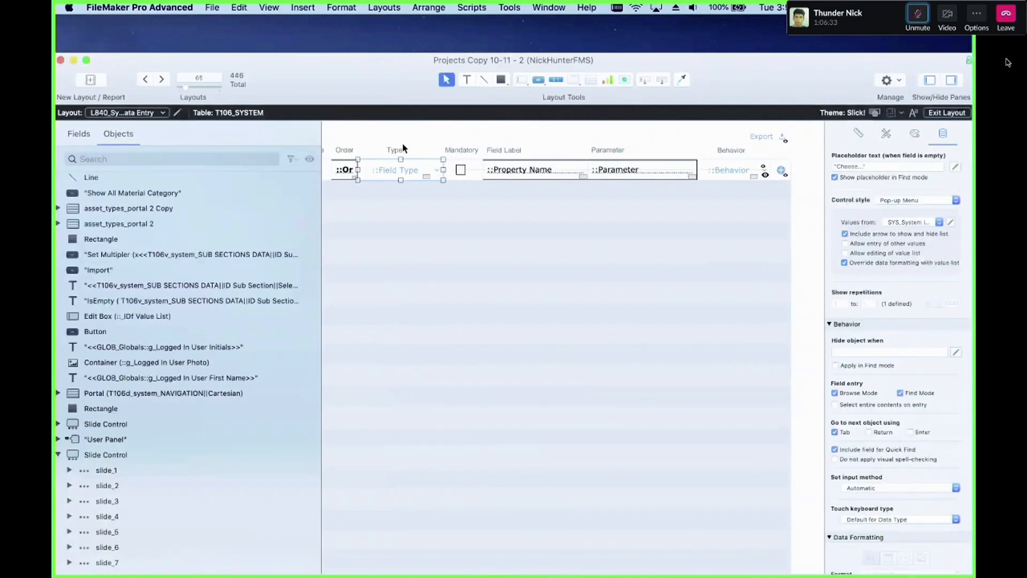
{"action": "left_click", "coordinate": [726, 172]}
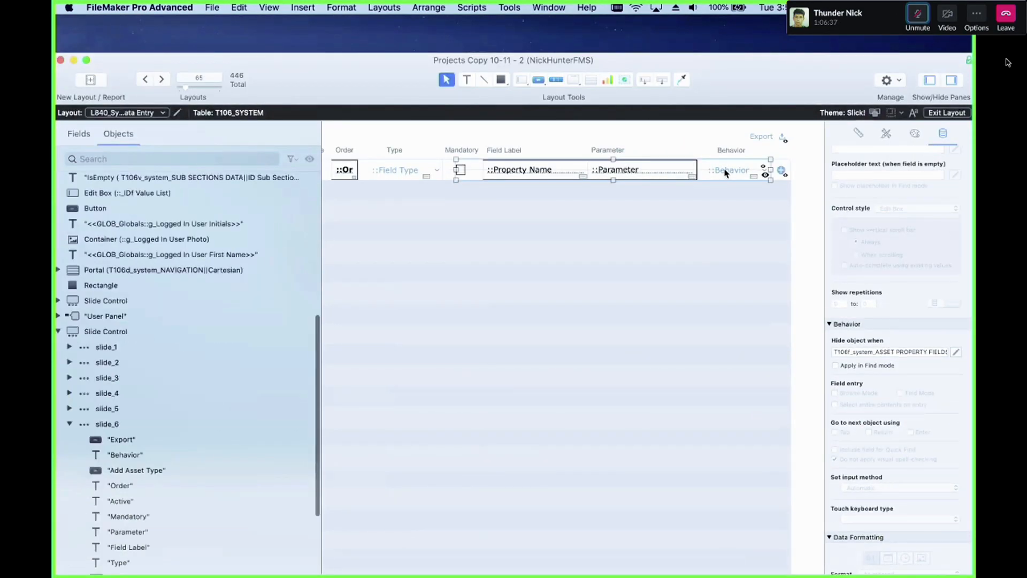
{"action": "left_click", "coordinate": [380, 175]}
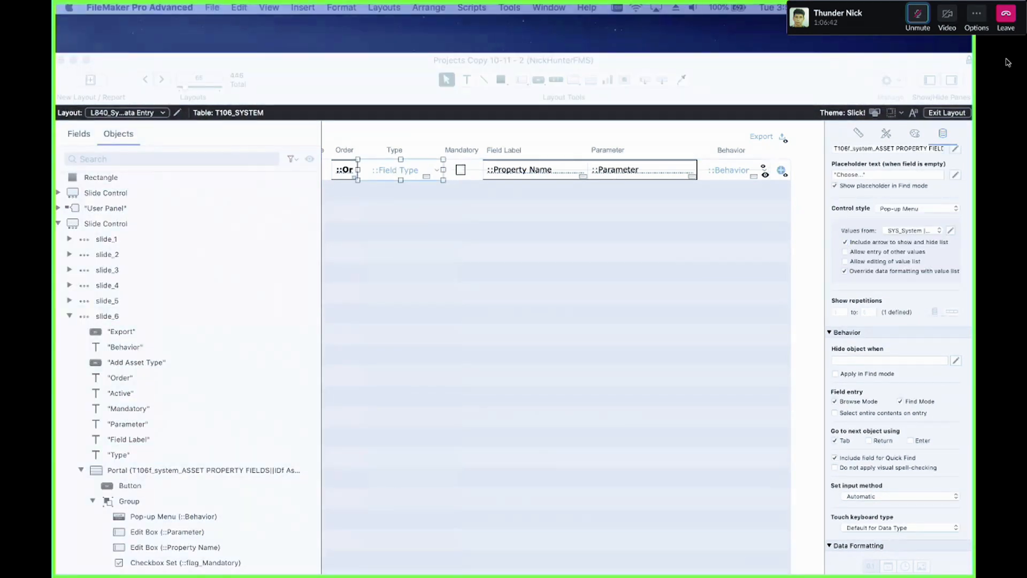
{"action": "left_click", "coordinate": [920, 15]}
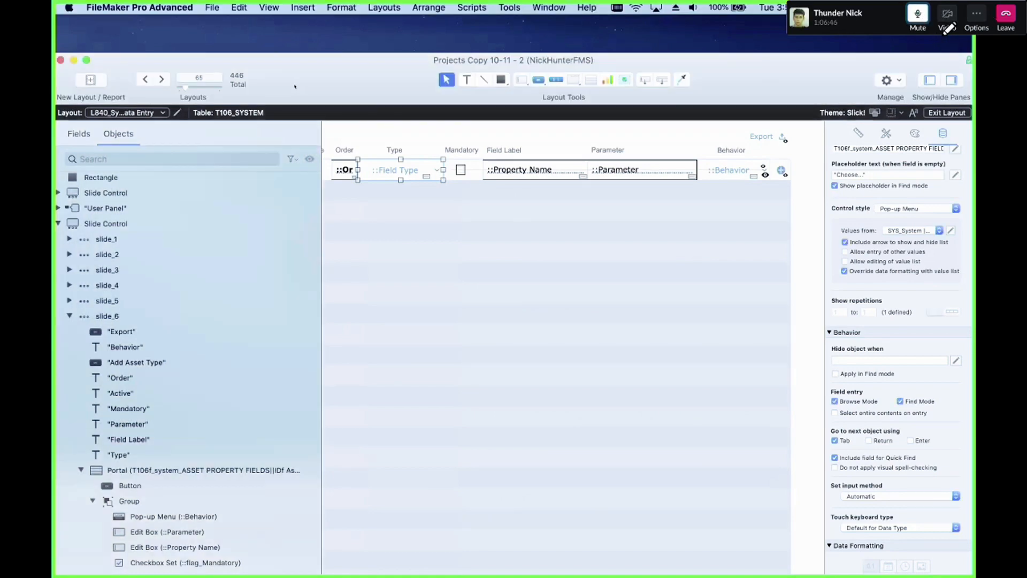
{"action": "left_click_drag", "start_coordinate": [297, 86], "coordinate": [303, 51]}
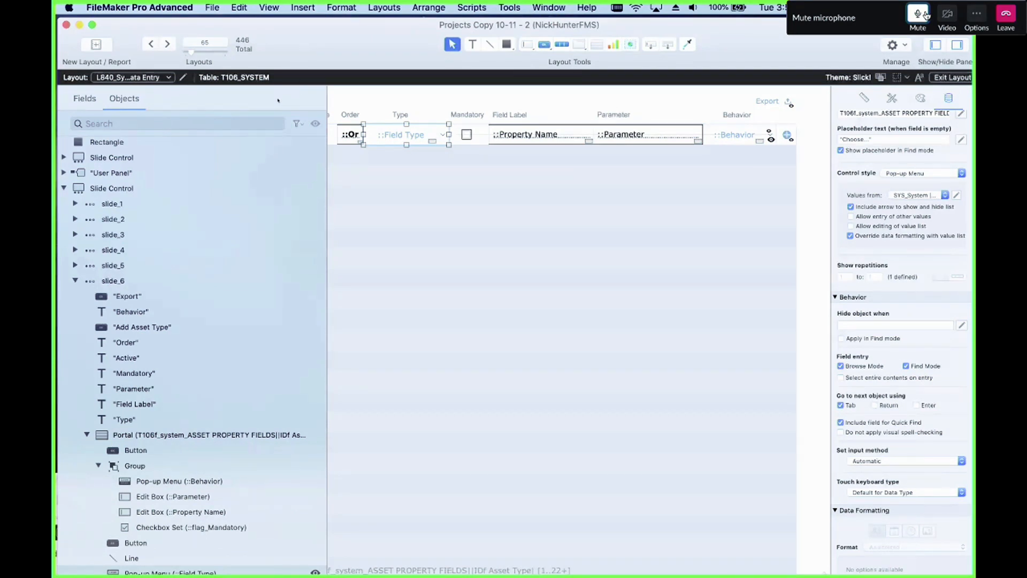
{"action": "left_click", "coordinate": [926, 16]}
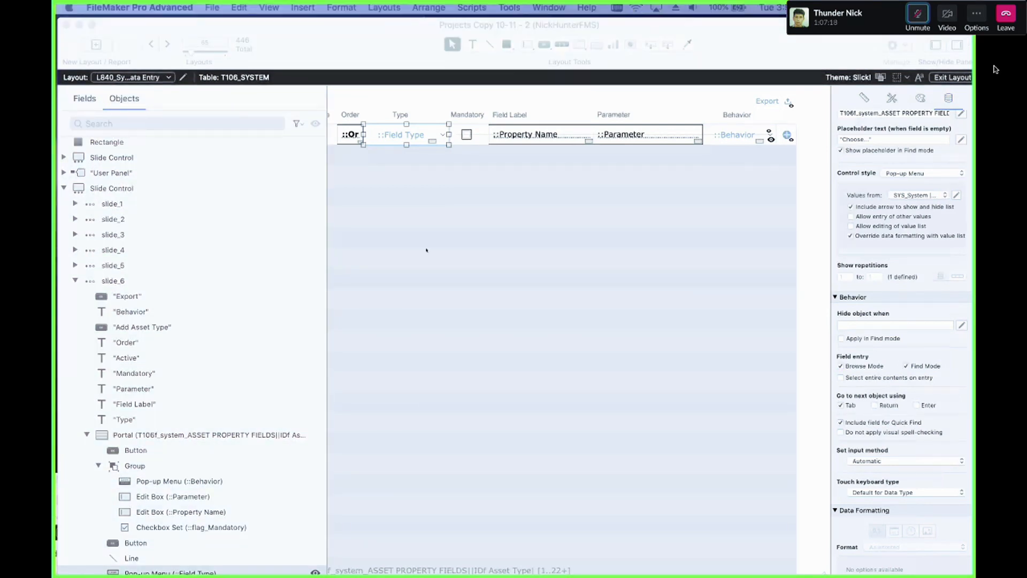
Step: Open Manage Database and examine the fields of the ASPI_Asset Property Items table
{"action": "key", "text": "super+shift+d"}
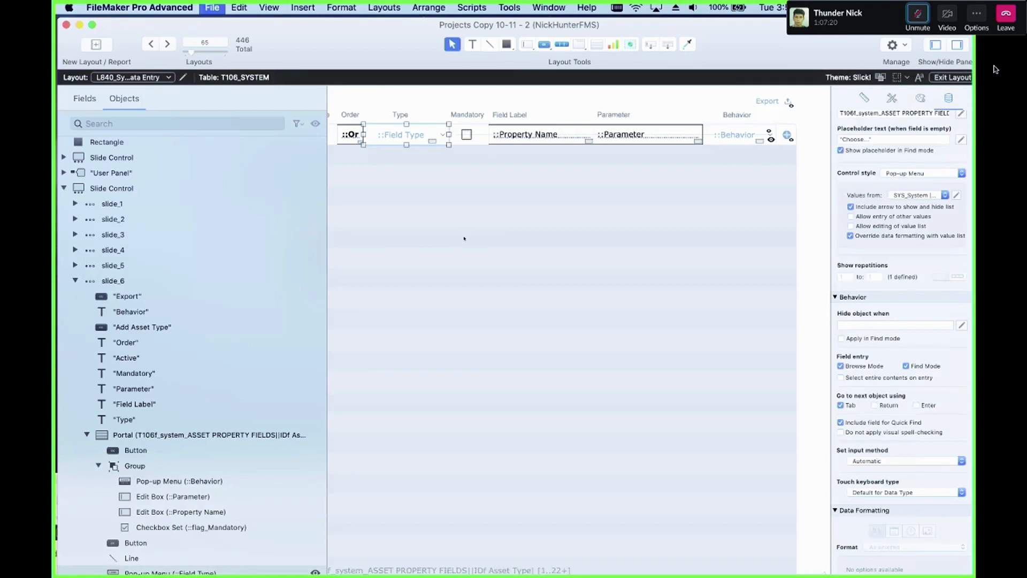
{"action": "scroll", "coordinate": [421, 263], "scroll_direction": "down", "scroll_amount": 3}
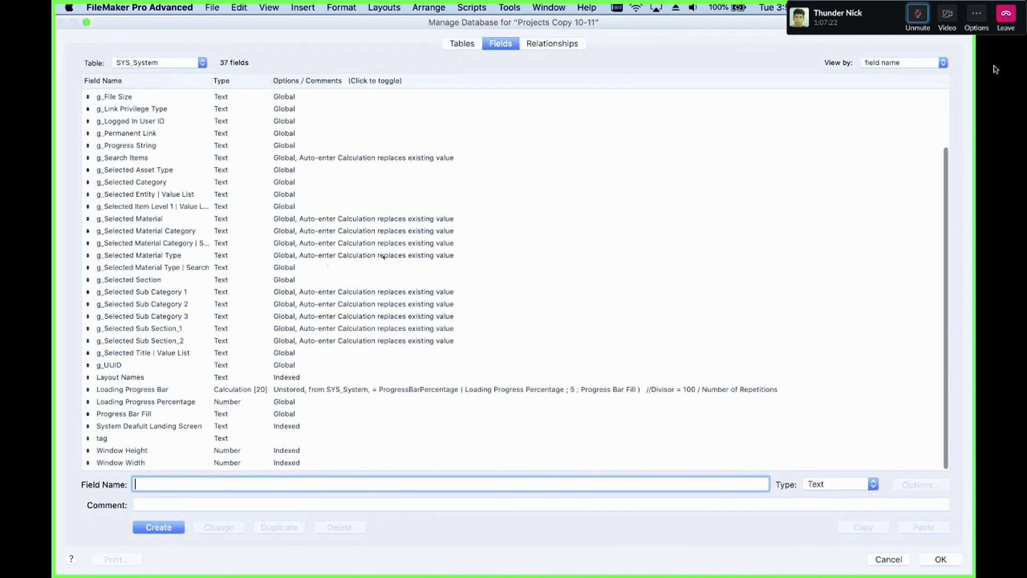
{"action": "left_click", "coordinate": [158, 63]}
{"action": "left_click", "coordinate": [156, 63]}
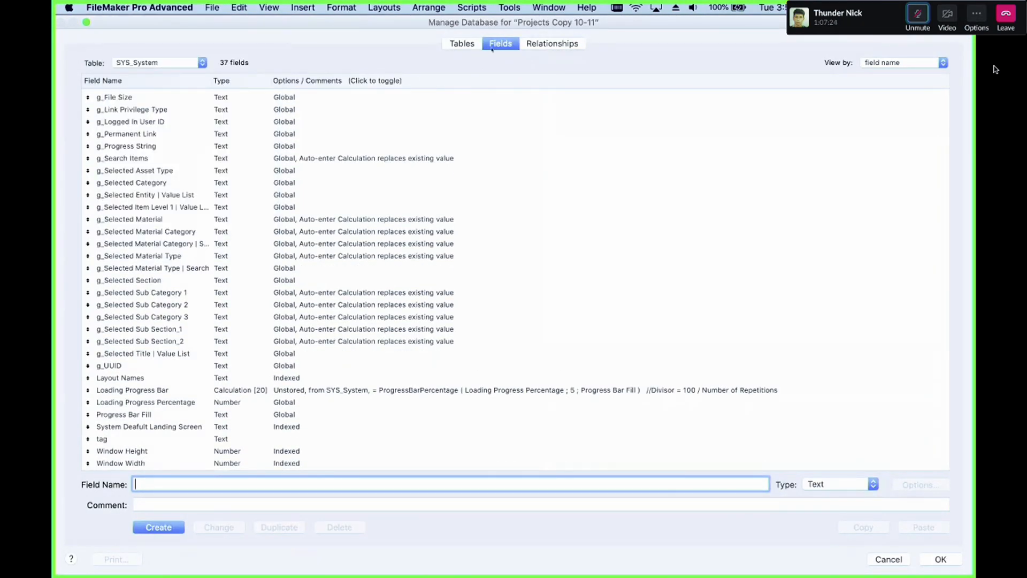
{"action": "left_click", "coordinate": [159, 63]}
{"action": "scroll", "coordinate": [194, 70], "scroll_direction": "up", "scroll_amount": 10}
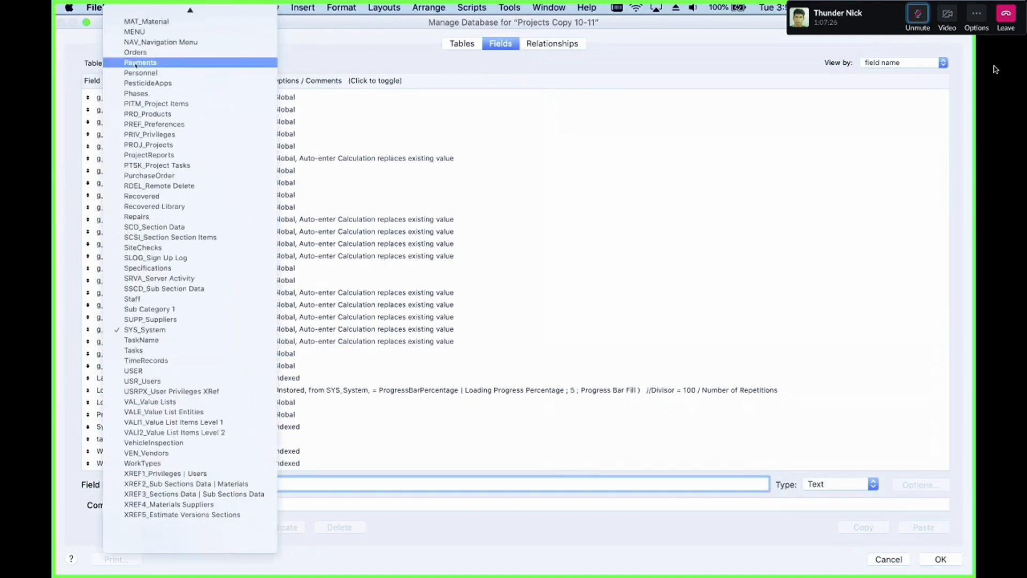
{"action": "left_click", "coordinate": [320, 164]}
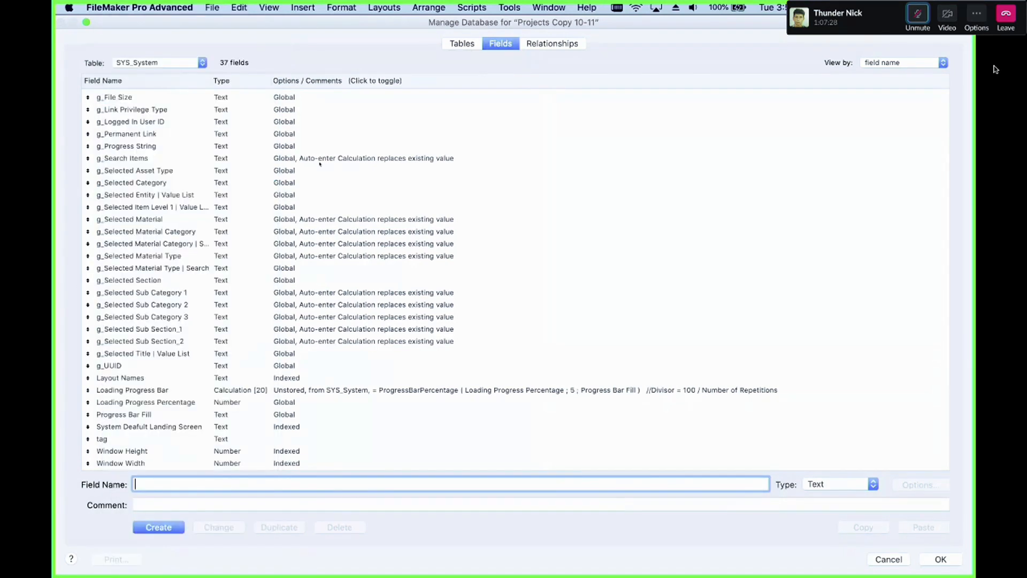
{"action": "left_click", "coordinate": [169, 63]}
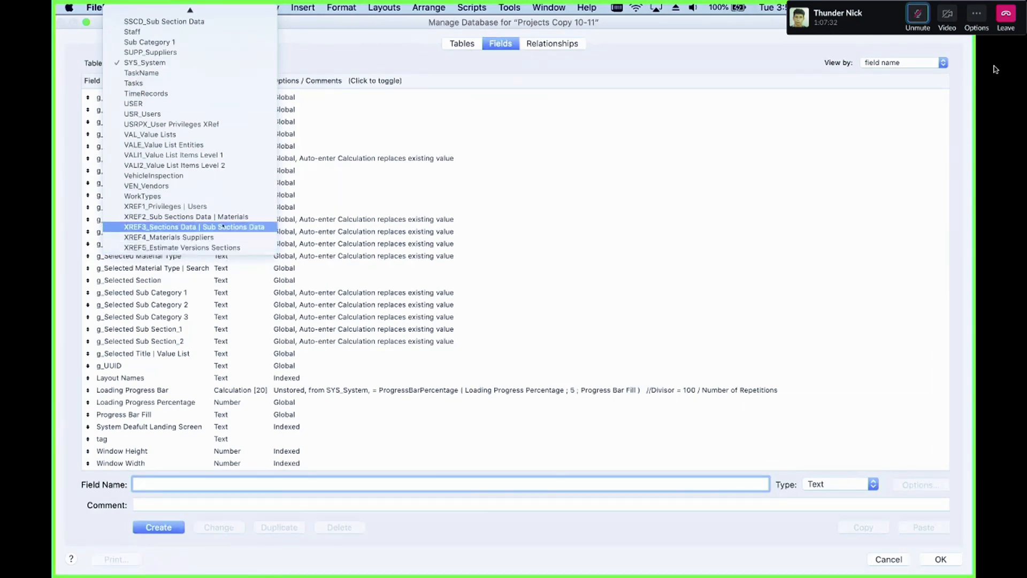
{"action": "scroll", "coordinate": [221, 209], "scroll_direction": "up", "scroll_amount": 15}
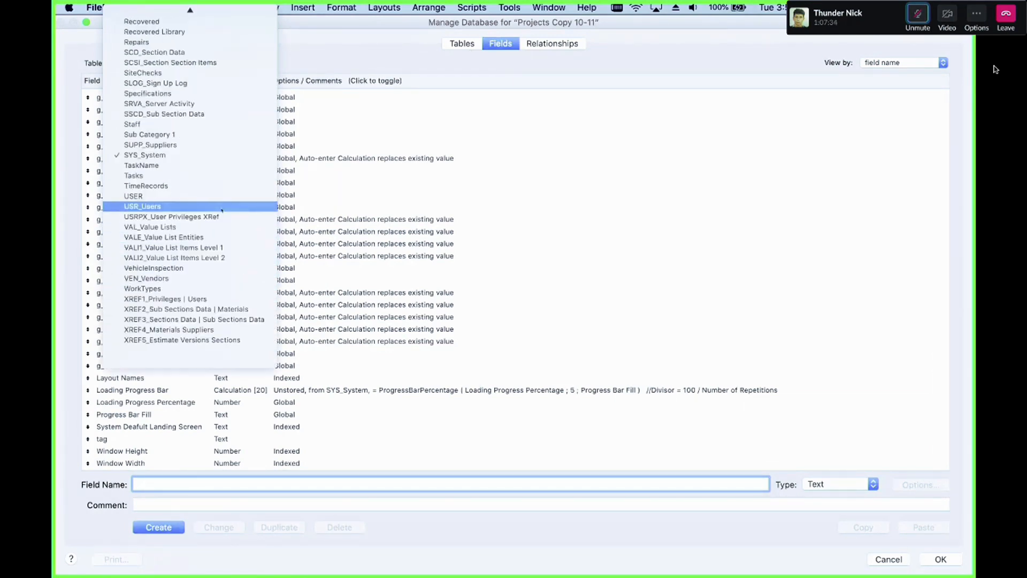
{"action": "scroll", "coordinate": [221, 210], "scroll_direction": "up", "scroll_amount": 5}
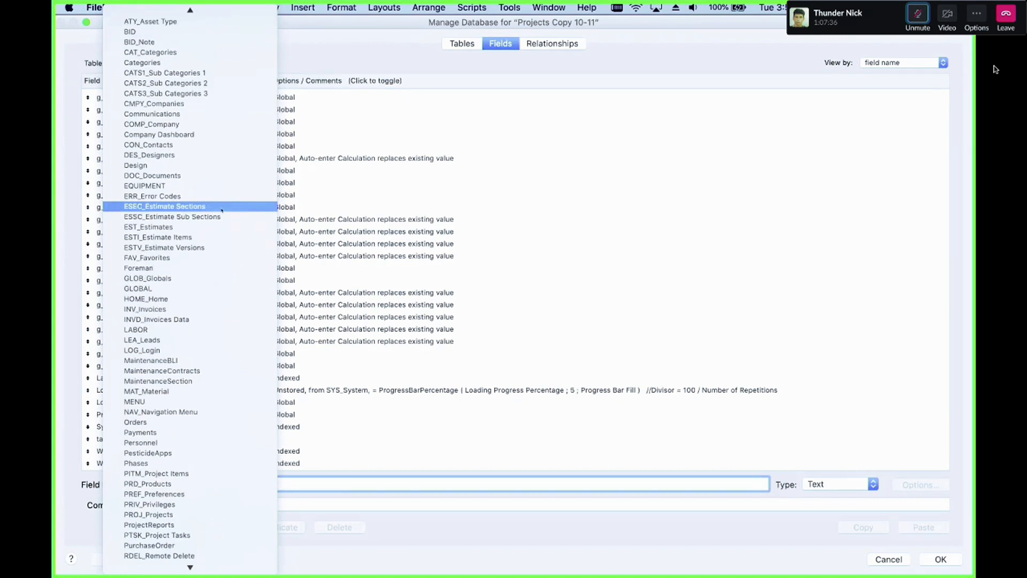
{"action": "left_click", "coordinate": [243, 55]}
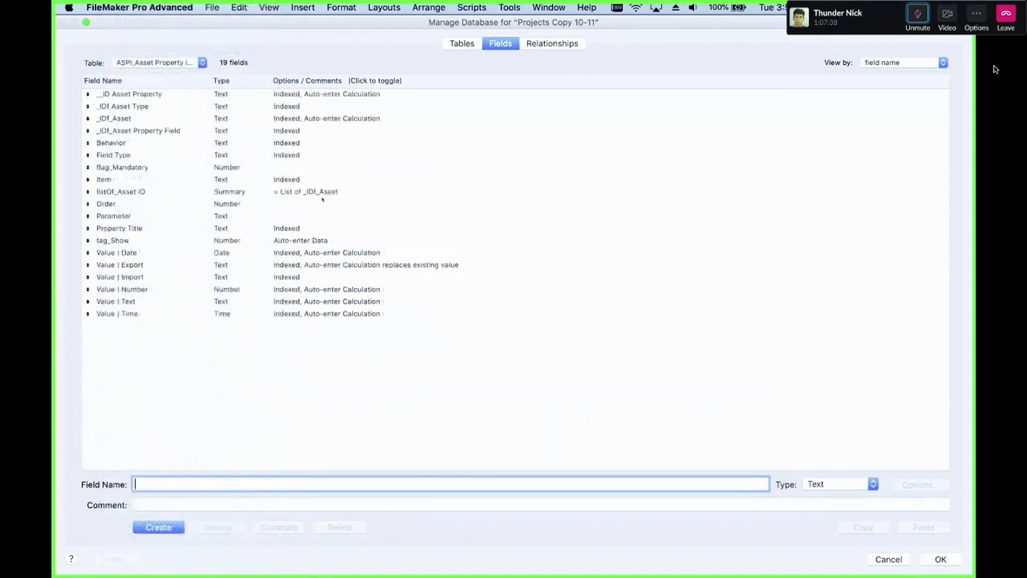
{"action": "left_click", "coordinate": [270, 277]}
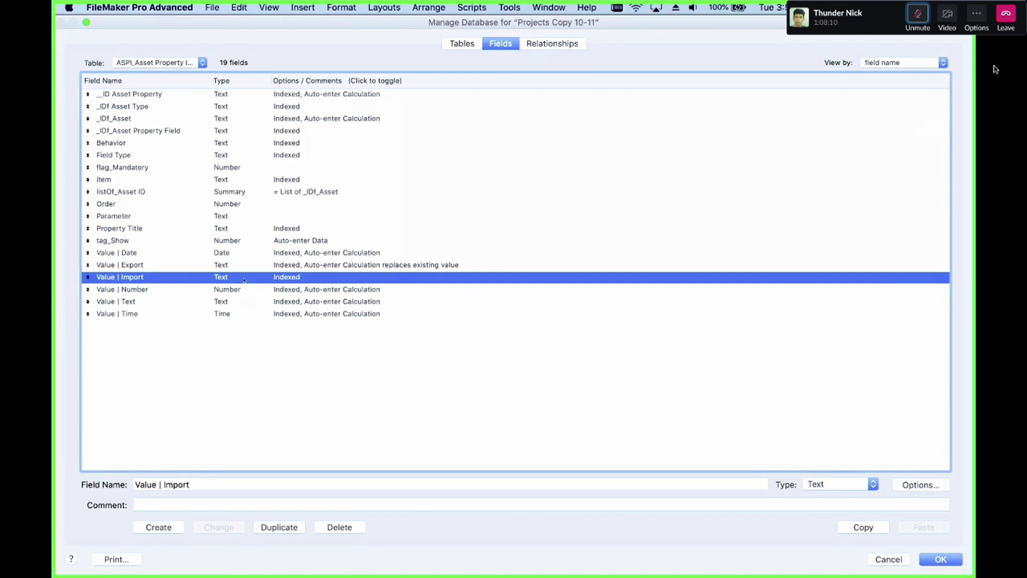
Step: Compare the ASPF_Asset Property Fields table's fields with those of ASPI_Asset Property Items
{"action": "left_click", "coordinate": [161, 62]}
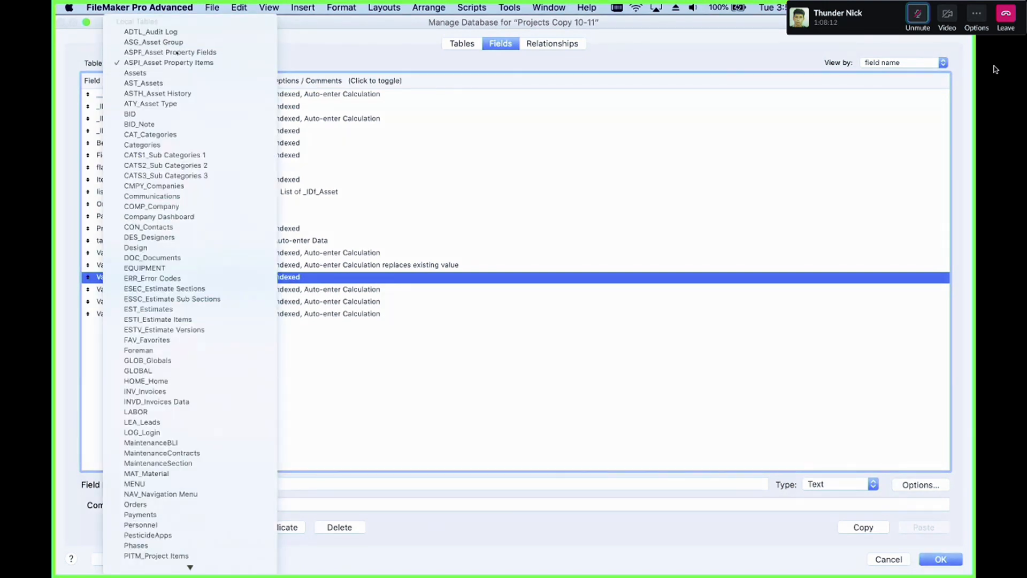
{"action": "left_click", "coordinate": [176, 52]}
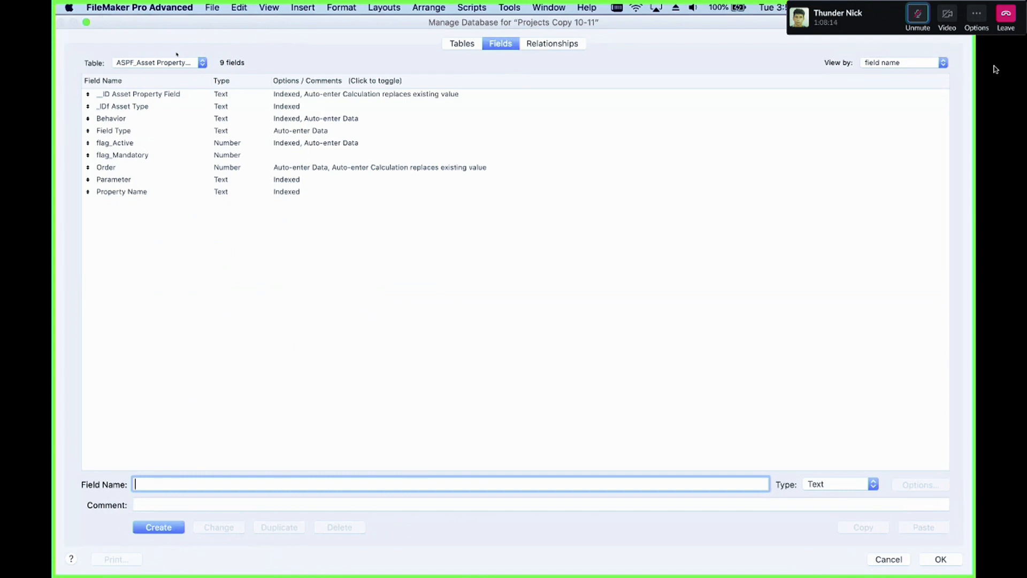
{"action": "left_click", "coordinate": [177, 61]}
{"action": "left_click", "coordinate": [180, 75]}
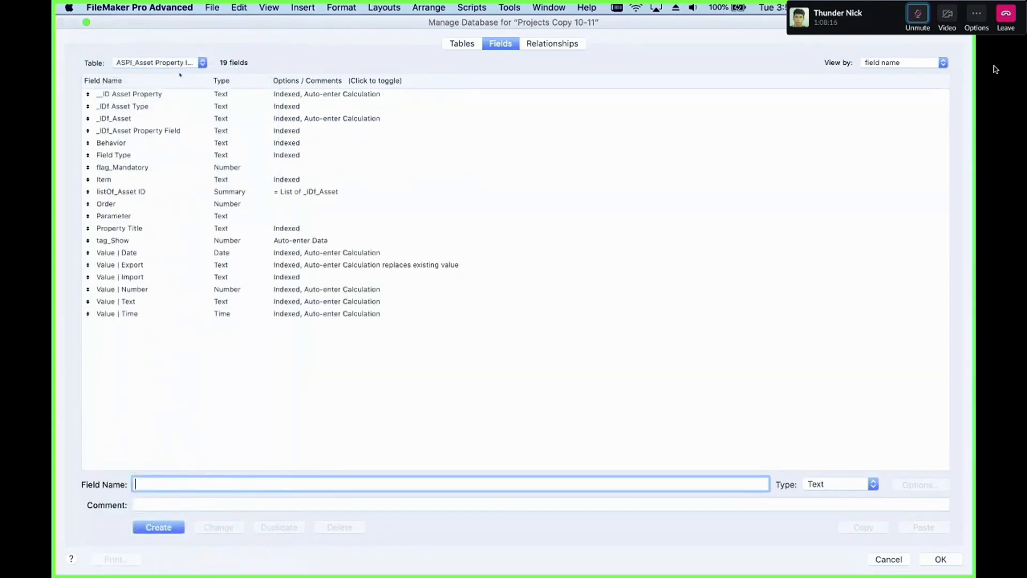
Step: Inspect the auto-enter calculation of the Value | Export field in the ASPI_Asset Property Items table
{"action": "left_click", "coordinate": [204, 300]}
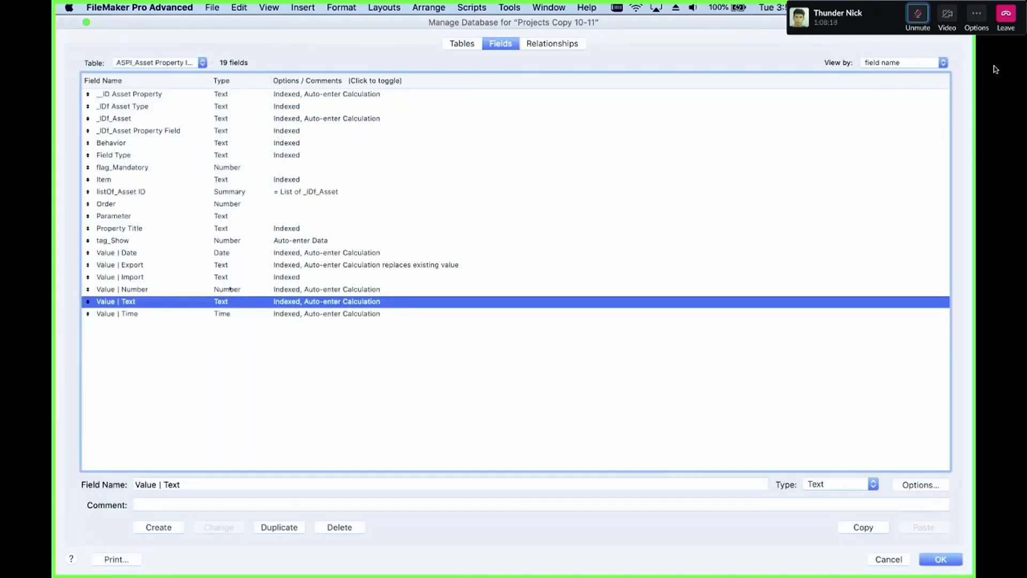
{"action": "left_click", "coordinate": [230, 289]}
{"action": "left_click", "coordinate": [232, 278]}
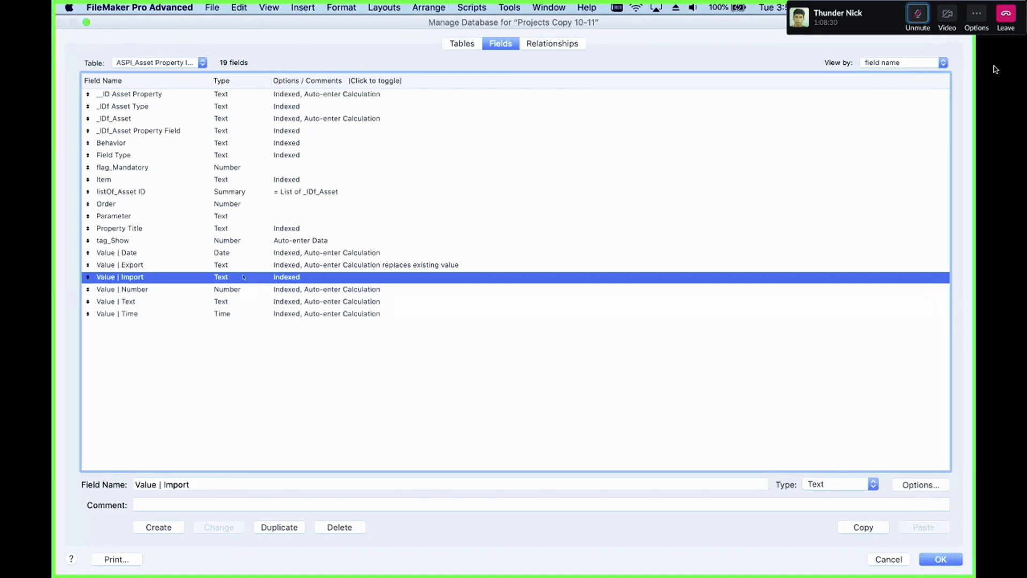
{"action": "double_click", "coordinate": [277, 264]}
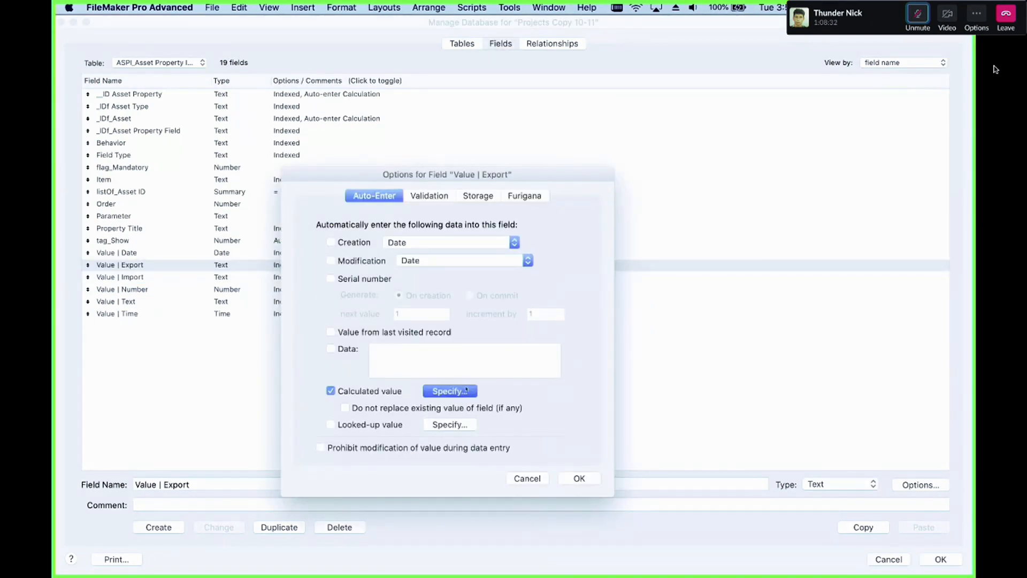
{"action": "left_click", "coordinate": [450, 392]}
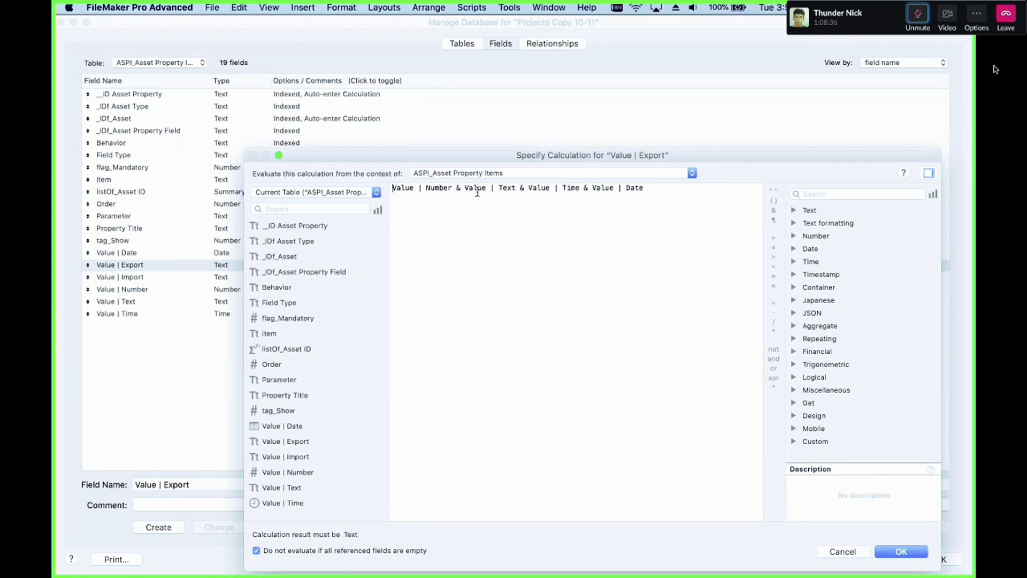
{"action": "key", "text": "Escape"}
{"action": "key", "text": "Escape"}
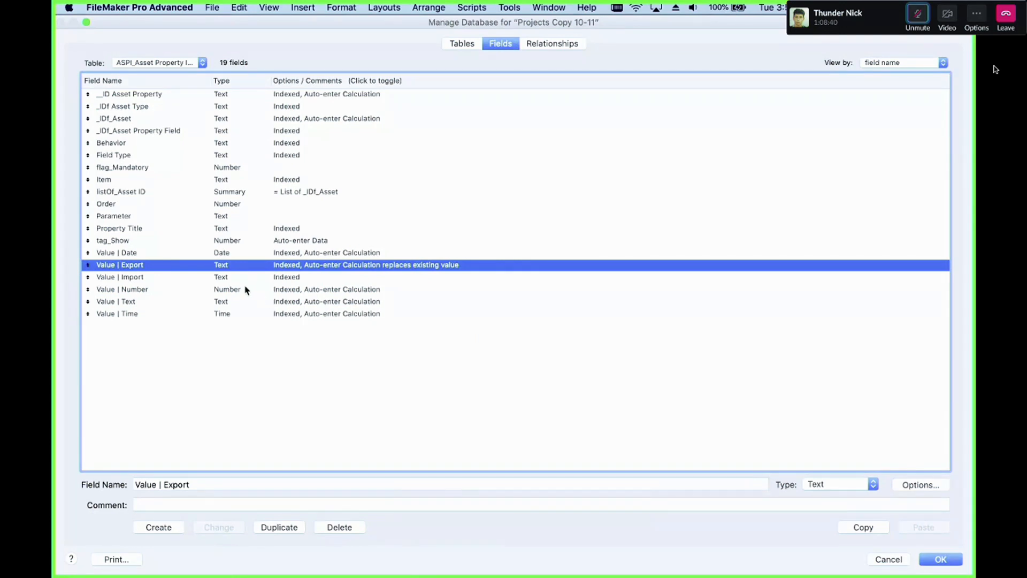
Step: Inspect the auto-enter calculation of the Value | Date field
{"action": "double_click", "coordinate": [172, 254]}
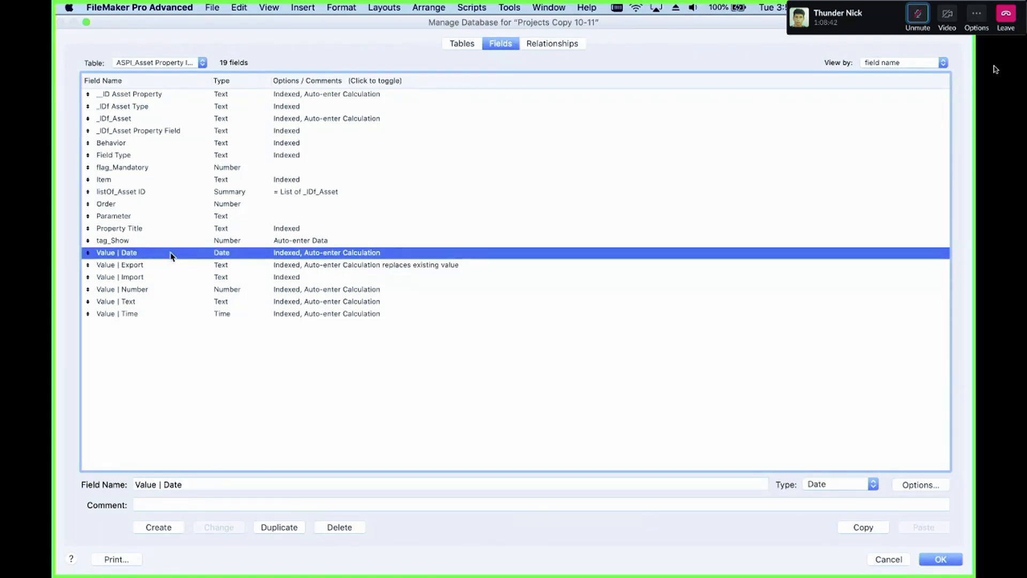
{"action": "left_click", "coordinate": [465, 394]}
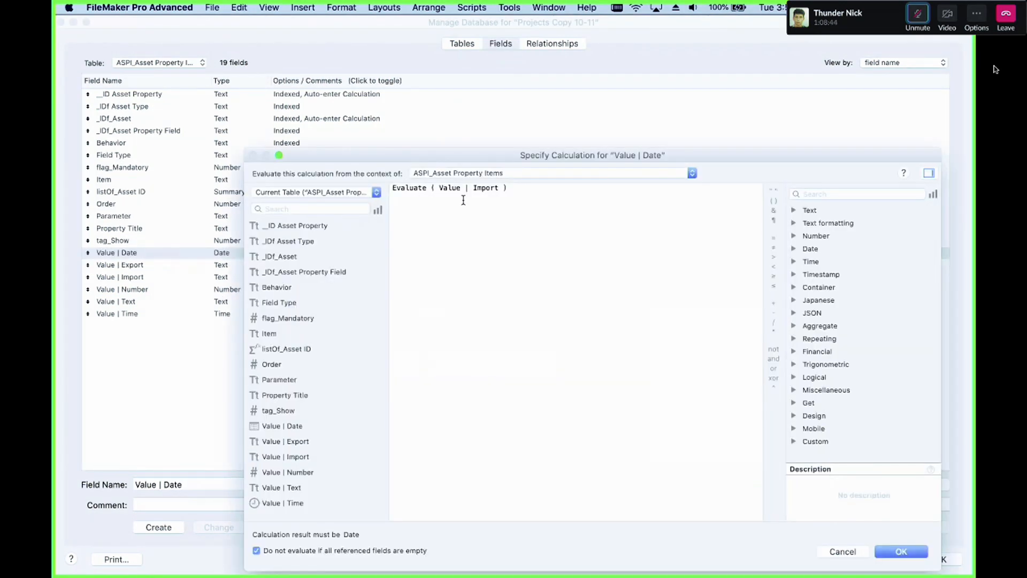
{"action": "key", "text": "Escape"}
{"action": "key", "text": "Escape"}
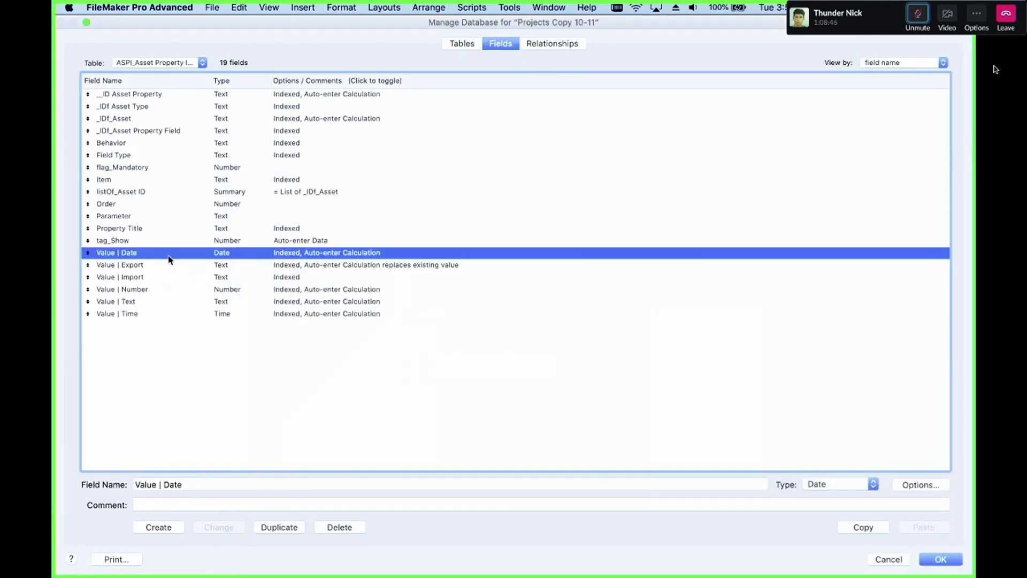
Step: Review the Value fields of ASPI_Asset Property Items and close Manage Database
{"action": "left_click", "coordinate": [171, 288]}
{"action": "left_click", "coordinate": [172, 269]}
{"action": "left_click", "coordinate": [175, 278]}
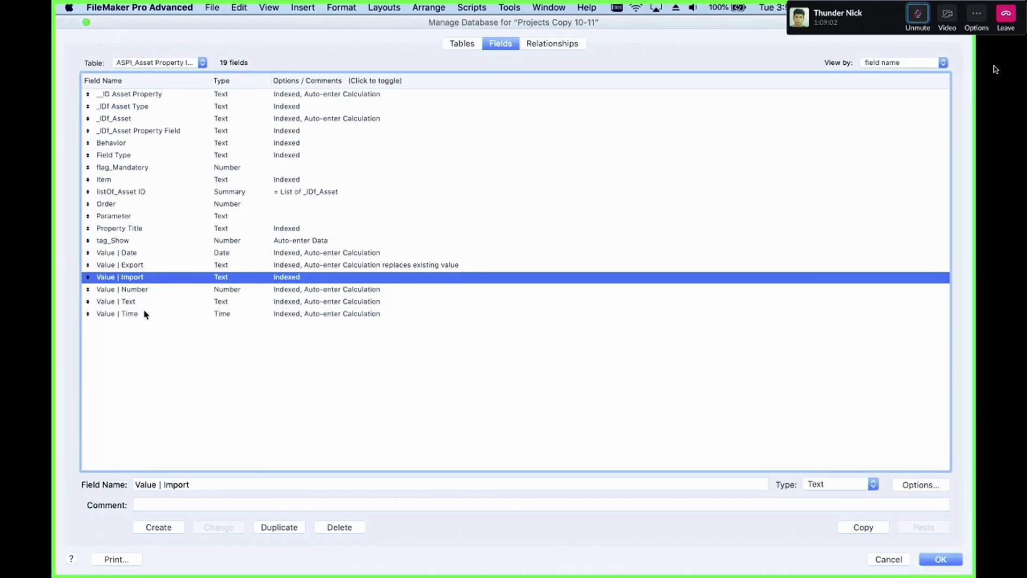
{"action": "left_click_drag", "start_coordinate": [146, 314], "coordinate": [147, 289]}
{"action": "left_click", "coordinate": [159, 257], "text": "super"}
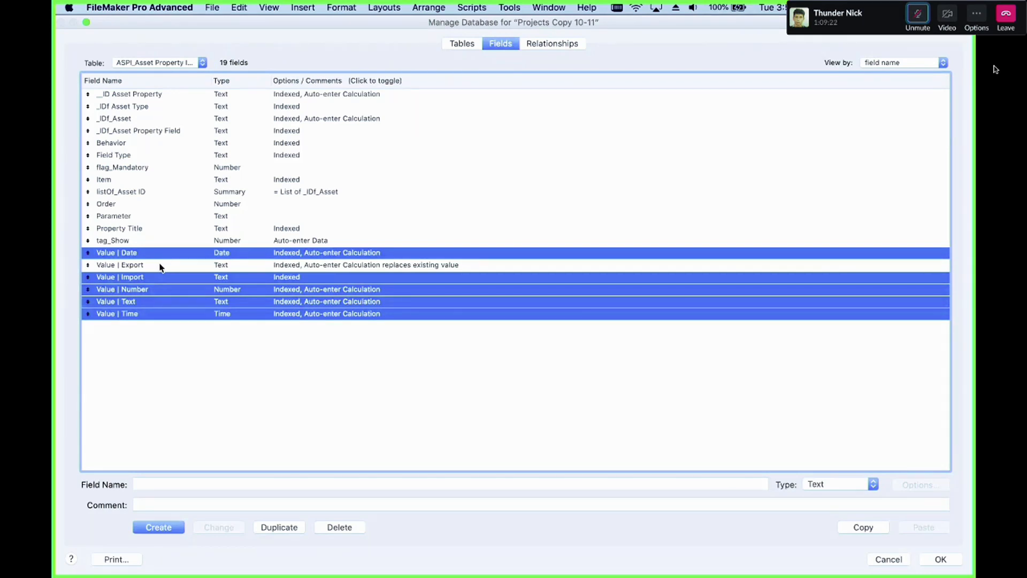
{"action": "left_click", "coordinate": [166, 267]}
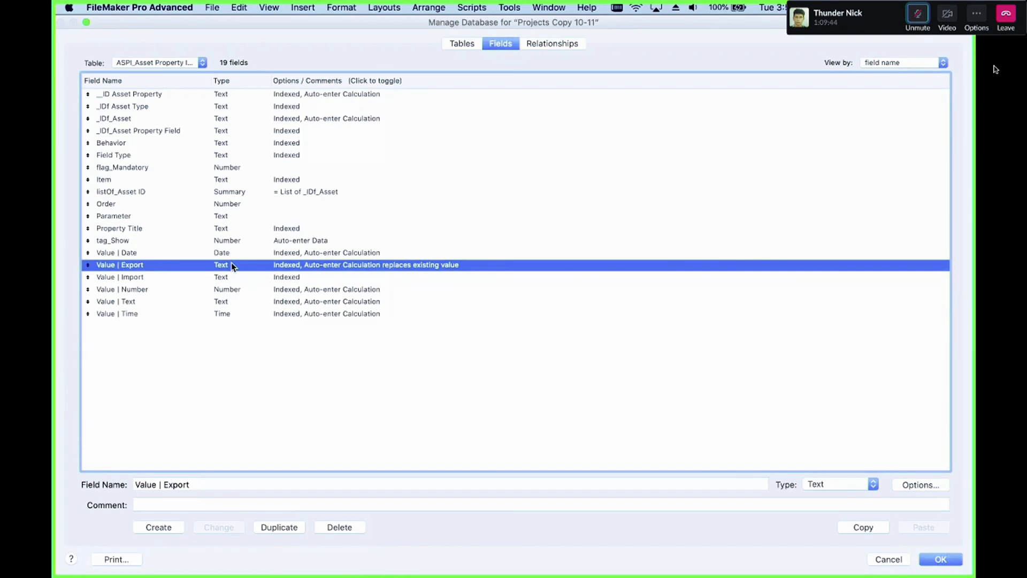
{"action": "left_click", "coordinate": [996, 69]}
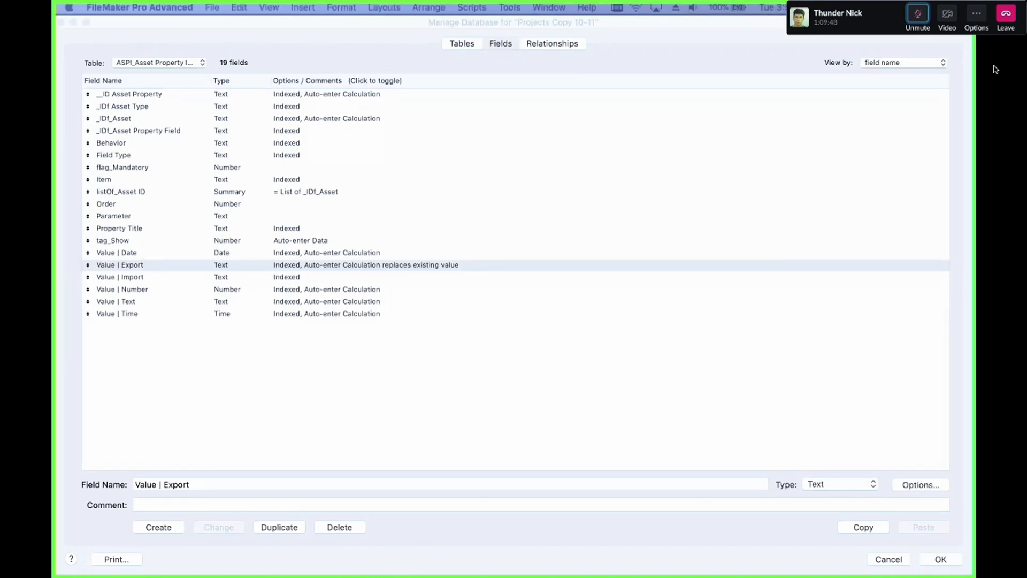
{"action": "left_click", "coordinate": [285, 403]}
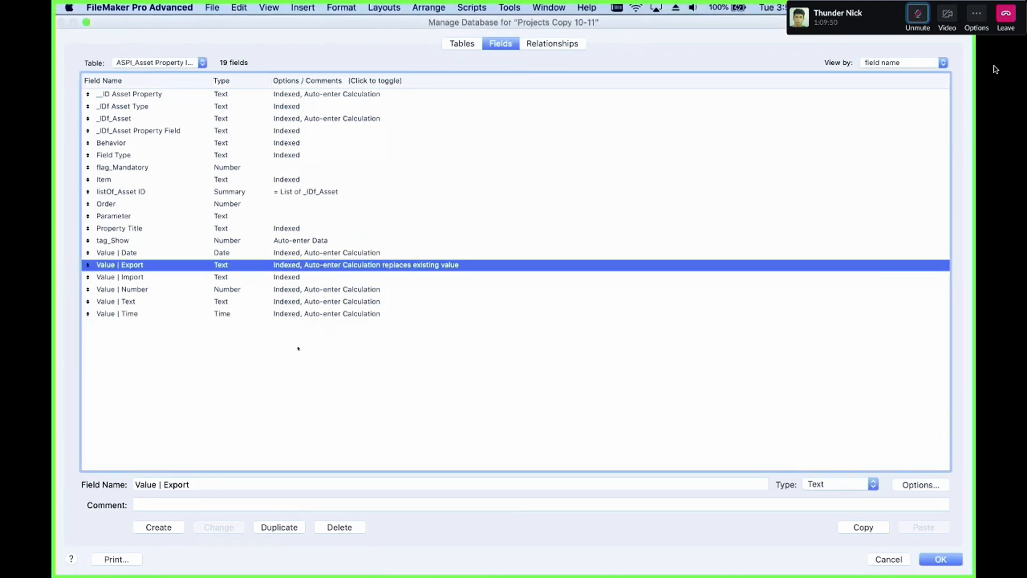
{"action": "left_click", "coordinate": [204, 276]}
{"action": "left_click", "coordinate": [202, 287]}
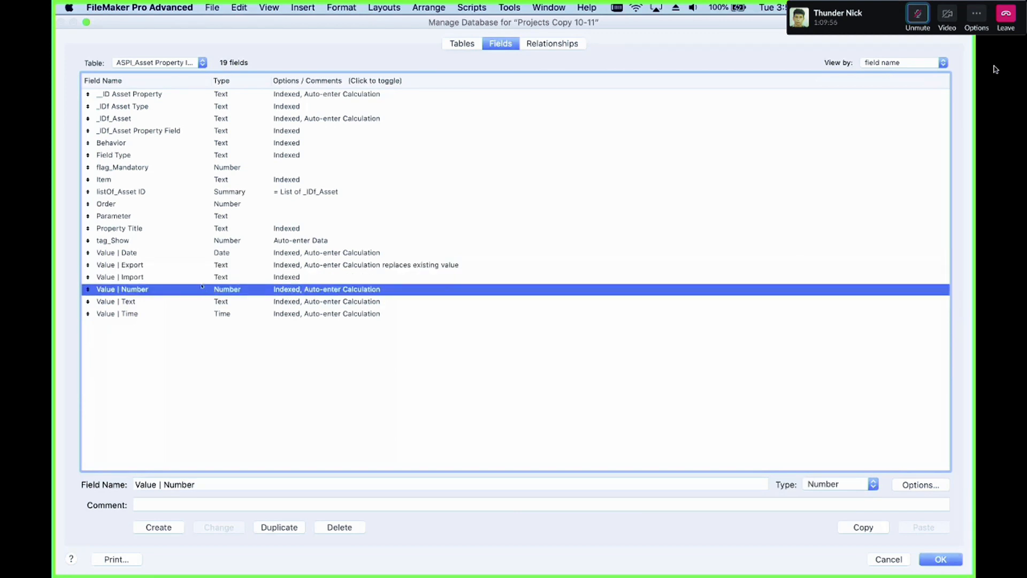
{"action": "key", "text": "Escape"}
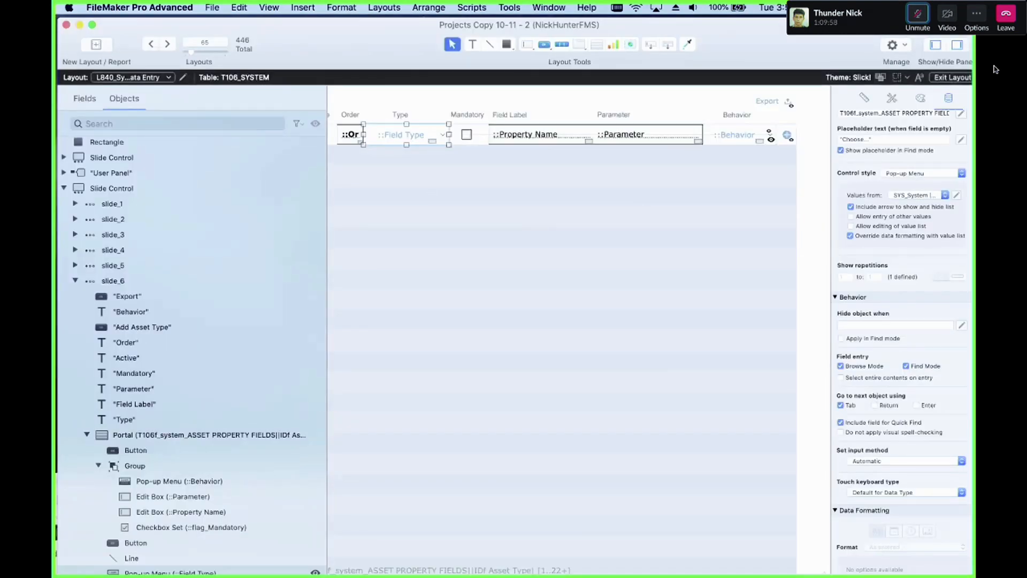
Step: Open the ASPI_Asset Property Items table in the FM Launch Pad v1_2 database and inspect the Value | Export calculation
{"action": "left_click_drag", "start_coordinate": [303, 35], "coordinate": [117, 575]}
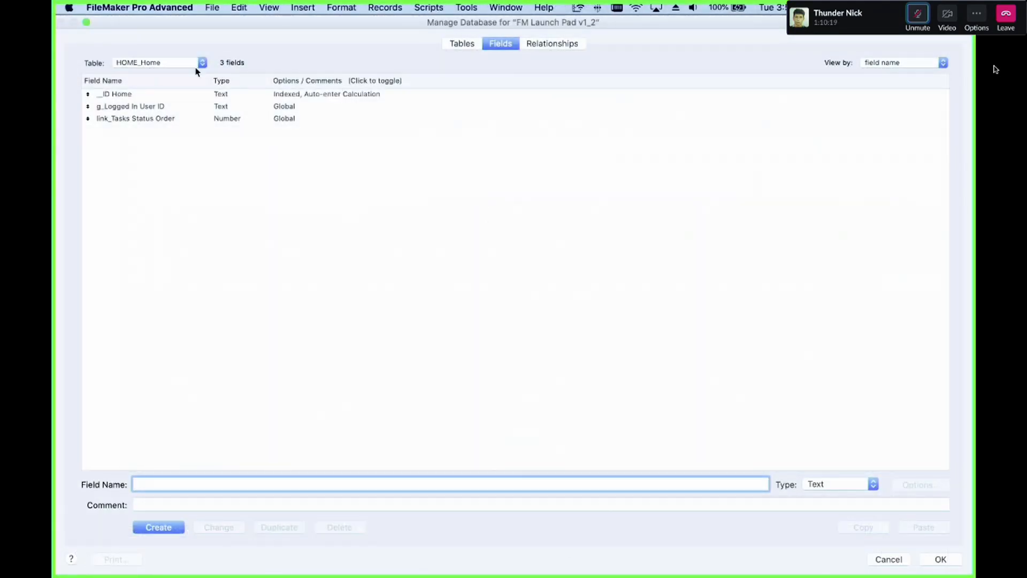
{"action": "left_click", "coordinate": [188, 62]}
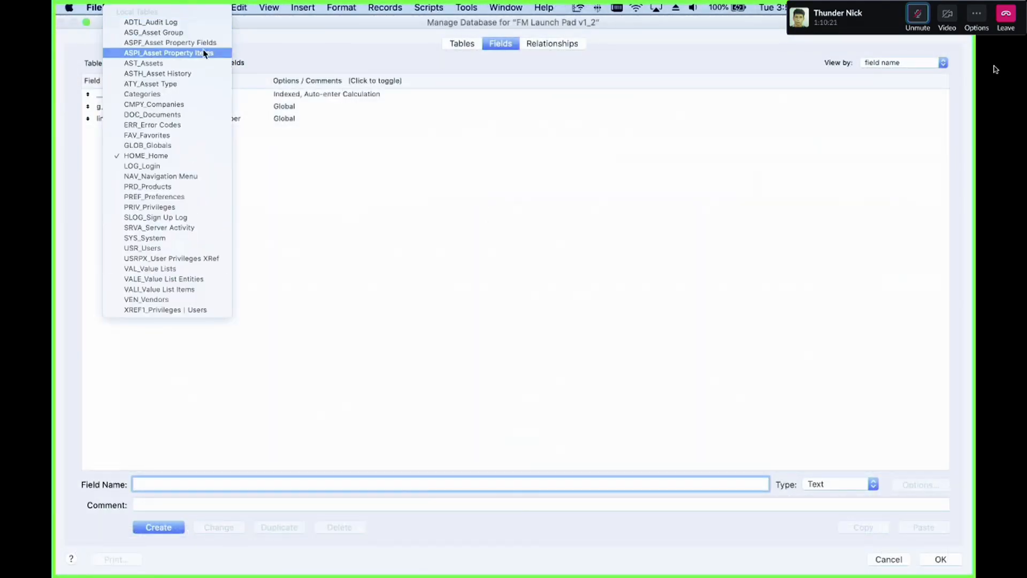
{"action": "left_click", "coordinate": [287, 141]}
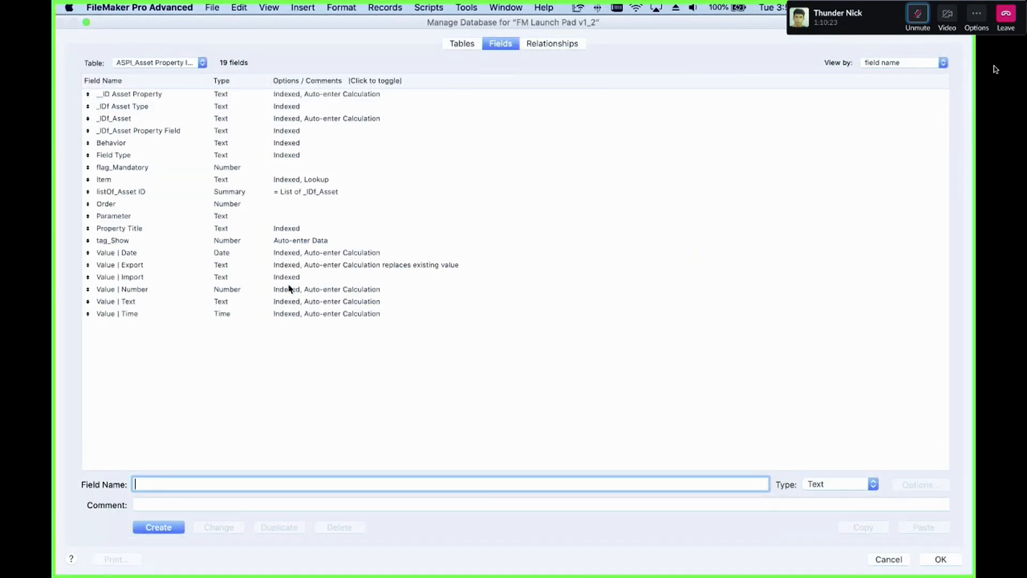
{"action": "left_click", "coordinate": [287, 277]}
{"action": "double_click", "coordinate": [289, 264]}
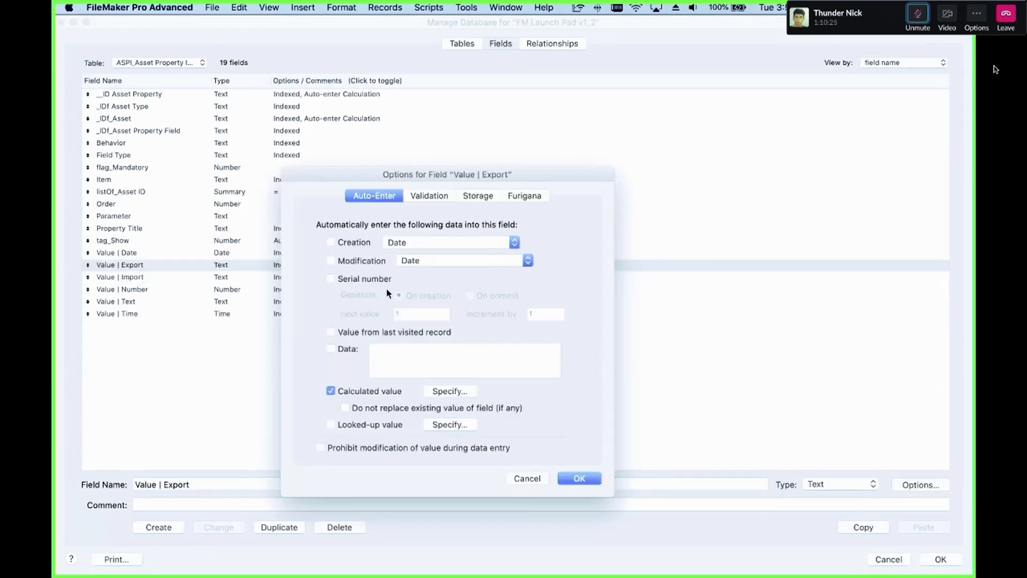
{"action": "left_click", "coordinate": [470, 395]}
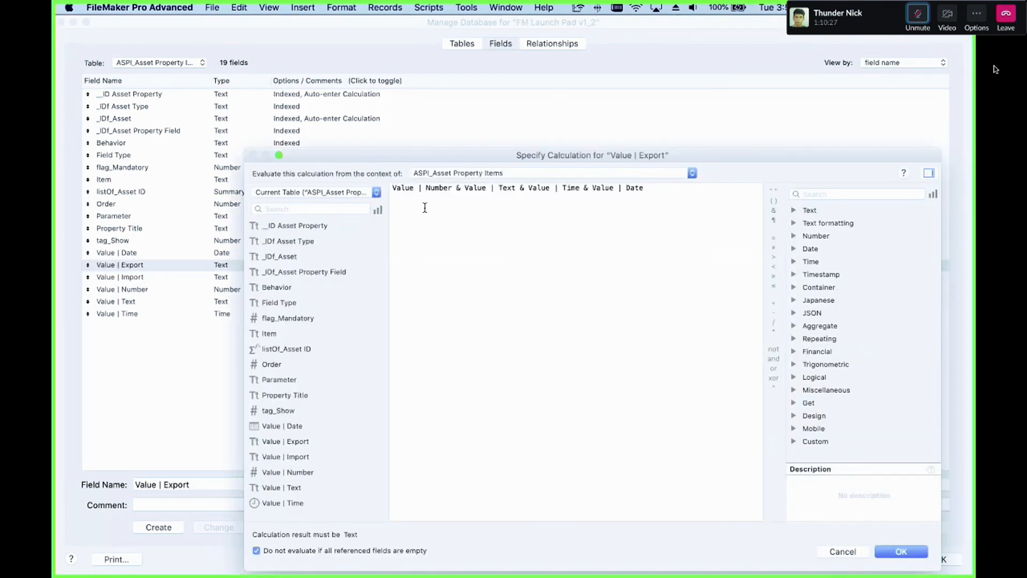
{"action": "key", "text": "Return"}
{"action": "key", "text": "Return"}
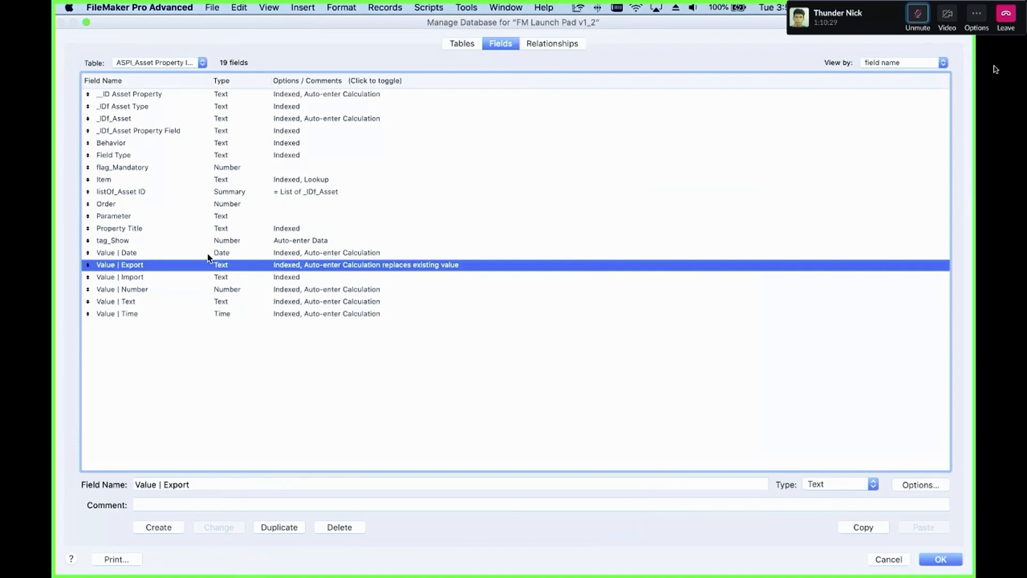
Step: Inspect the auto-enter calculation of the Value | Number field
{"action": "double_click", "coordinate": [234, 291]}
{"action": "left_click", "coordinate": [459, 392]}
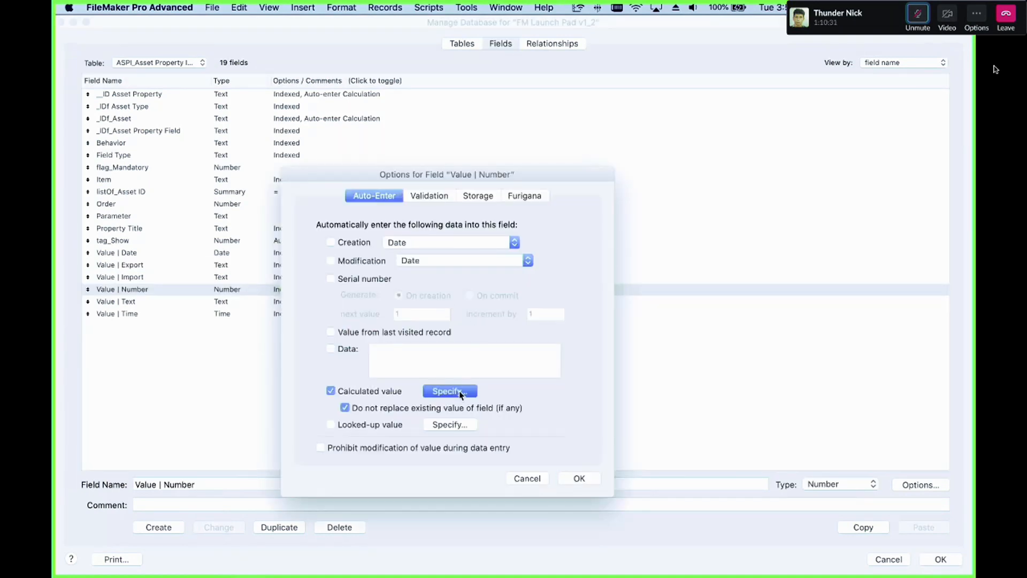
{"action": "key", "text": "Return"}
{"action": "key", "text": "Return"}
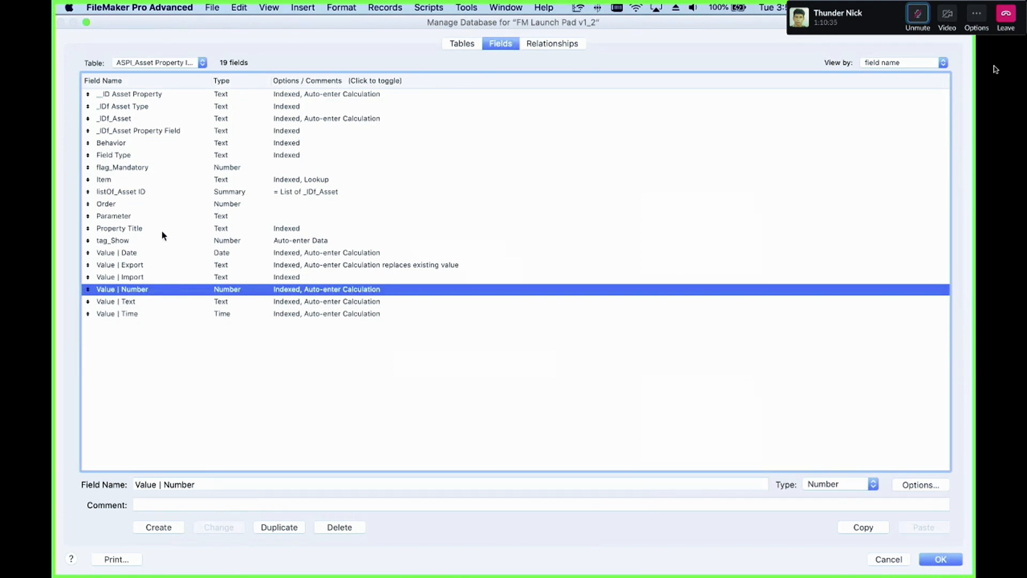
Step: Review the fields of the ASPF_Asset Property Fields table, return to ASPI_Asset Property Items, and close Manage Database
{"action": "left_click", "coordinate": [160, 62]}
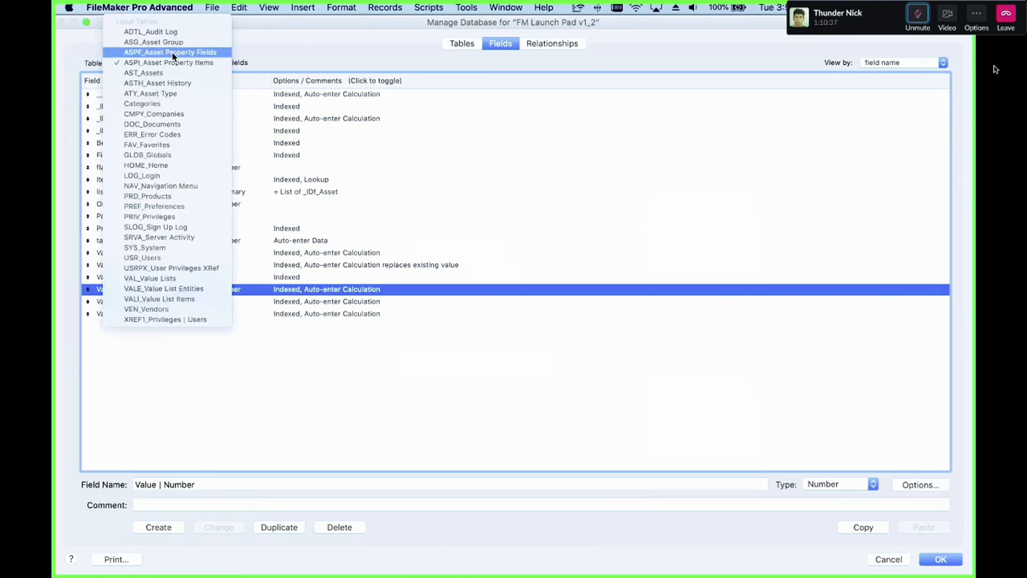
{"action": "left_click", "coordinate": [226, 286]}
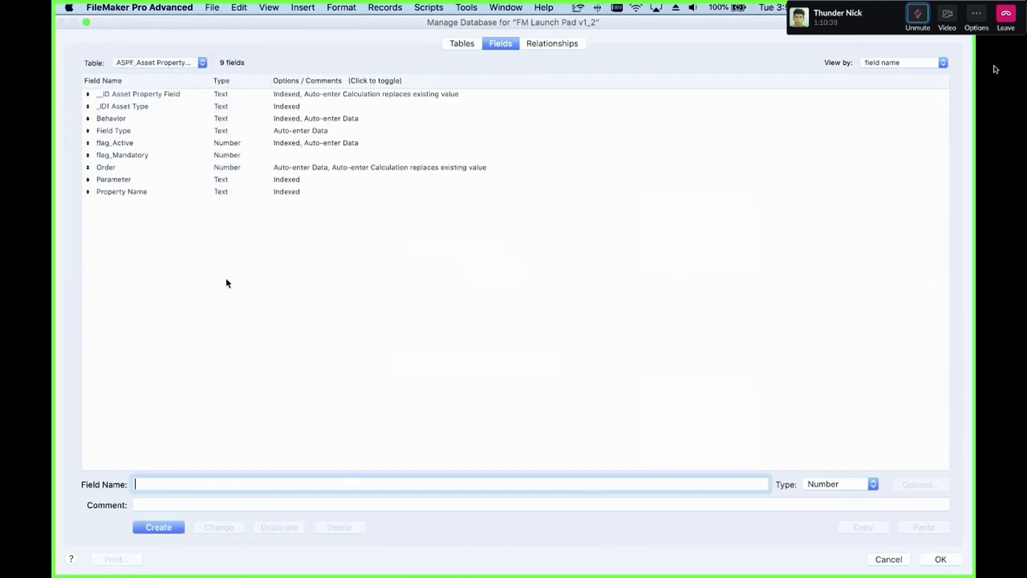
{"action": "left_click", "coordinate": [159, 183]}
{"action": "left_click", "coordinate": [160, 191]}
{"action": "left_click", "coordinate": [139, 169]}
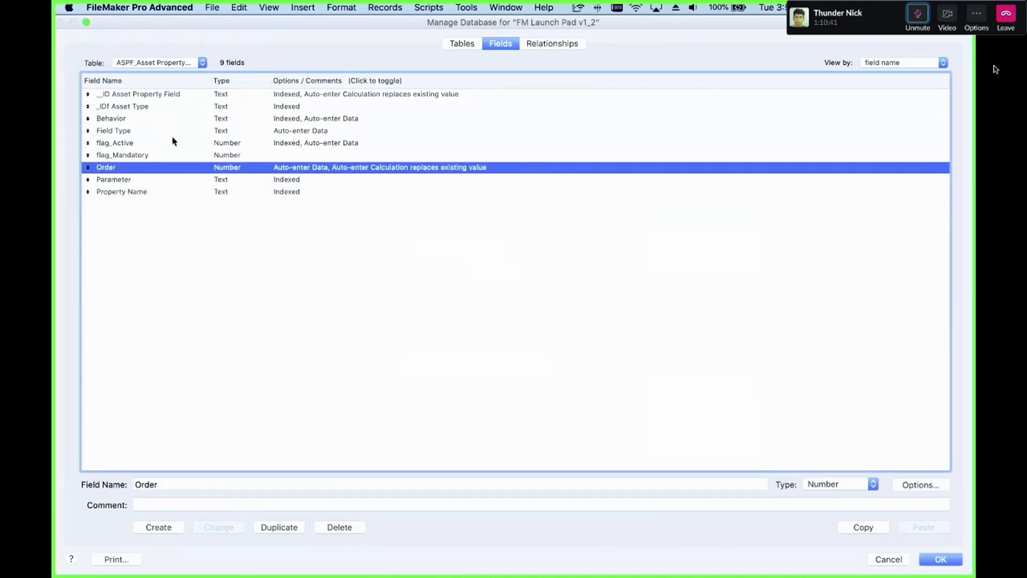
{"action": "left_click", "coordinate": [164, 63]}
{"action": "key", "text": "Return"}
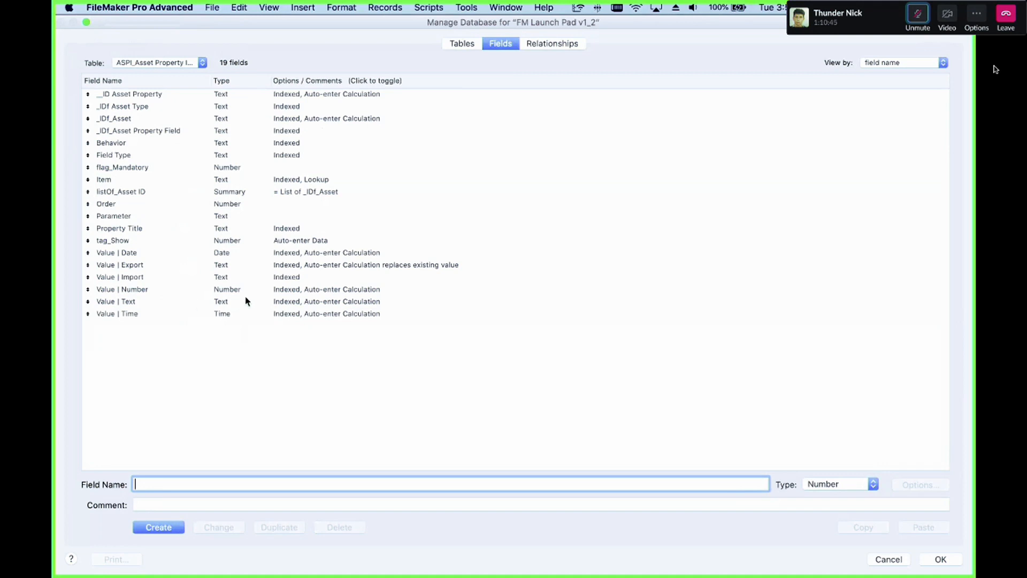
{"action": "key", "text": "Escape"}
Step: Turn on the Script Debugger and change the Dell 9020 asset's type to Cell Hot Spot
{"action": "key", "text": "super+shift+s"}
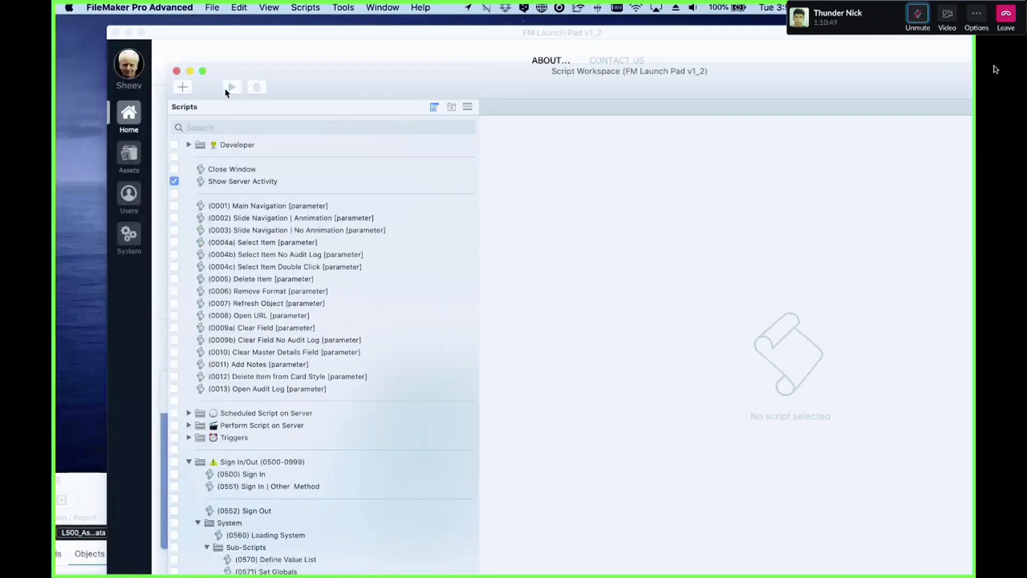
{"action": "left_click", "coordinate": [183, 74]}
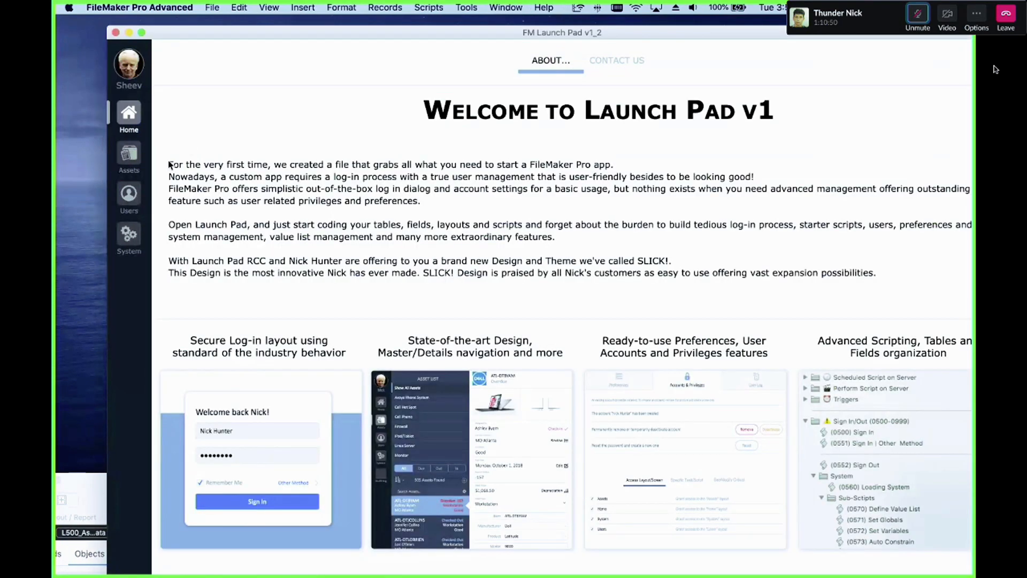
{"action": "left_click", "coordinate": [129, 153]}
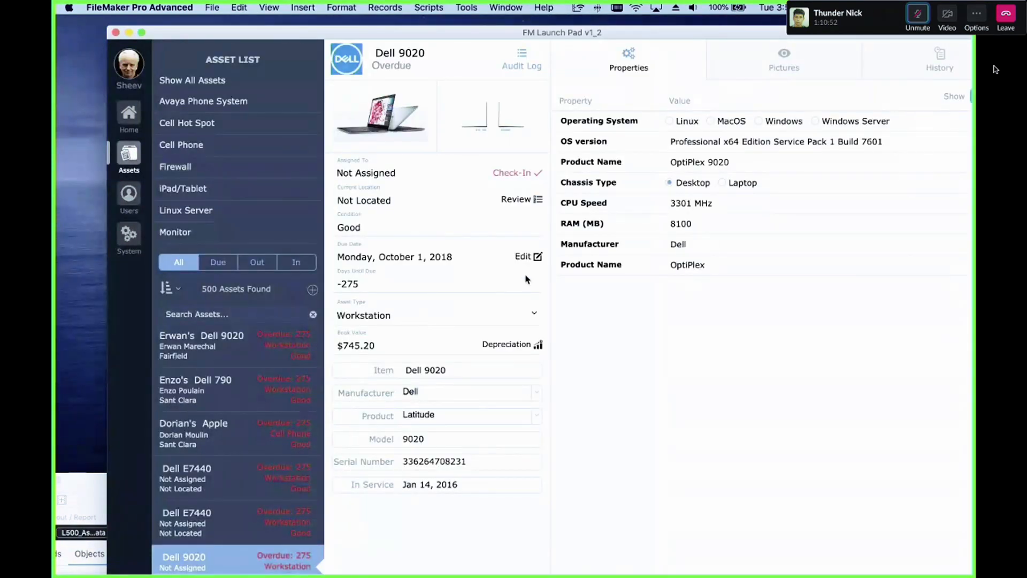
{"action": "left_click", "coordinate": [523, 315]}
{"action": "left_click", "coordinate": [466, 8]}
{"action": "left_click", "coordinate": [472, 22]}
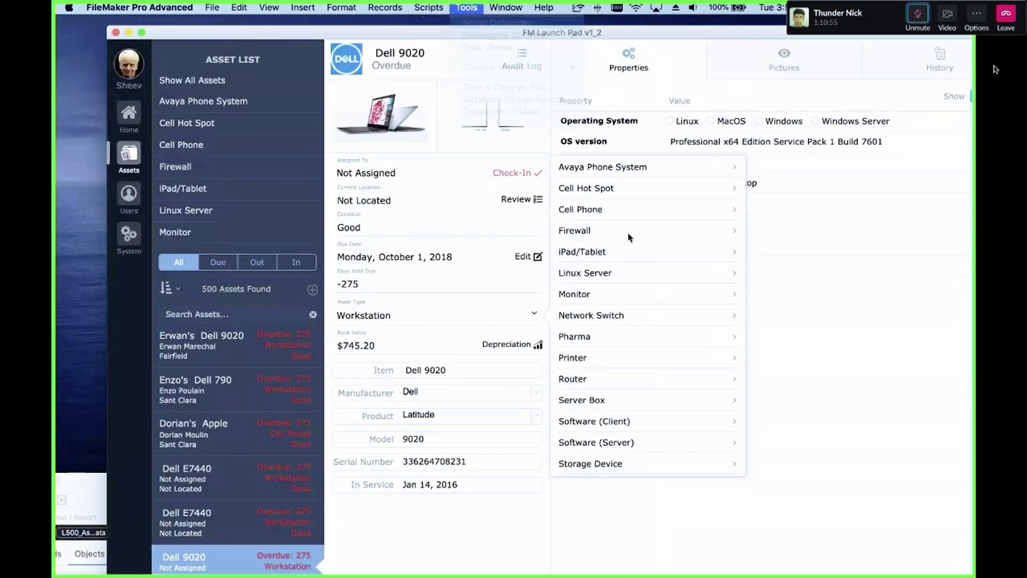
{"action": "left_click", "coordinate": [610, 185]}
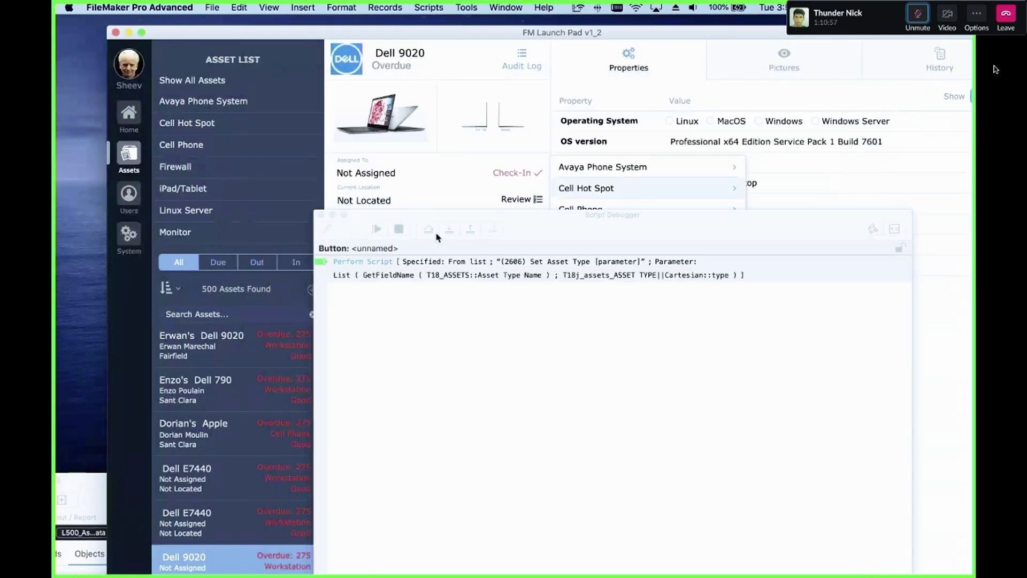
Step: Step into the (2606) Set Asset Type [parameter] script in the debugger and review its steps in the script editor
{"action": "left_click", "coordinate": [449, 229]}
{"action": "left_click", "coordinate": [327, 230]}
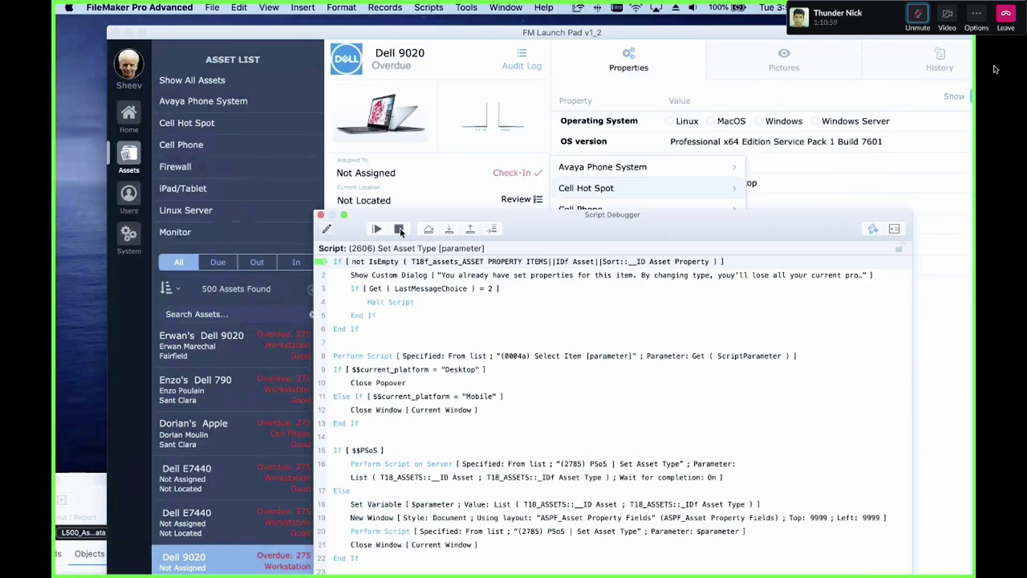
{"action": "left_click", "coordinate": [399, 229]}
{"action": "left_click", "coordinate": [321, 215]}
{"action": "scroll", "coordinate": [299, 295], "scroll_direction": "down", "scroll_amount": 3}
{"action": "scroll", "coordinate": [299, 296], "scroll_direction": "up", "scroll_amount": 2}
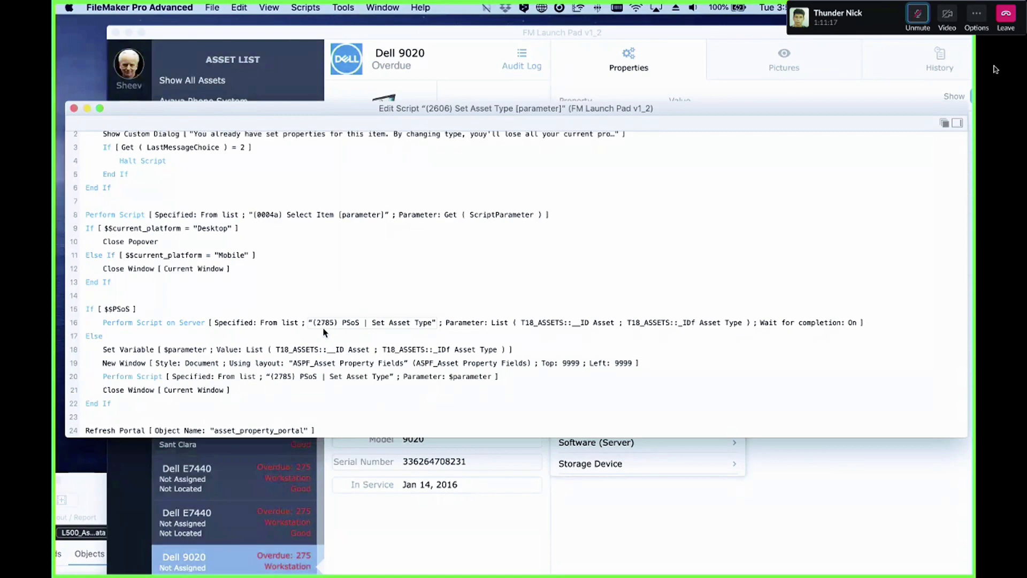
{"action": "key", "text": "super+w"}
{"action": "key", "text": "super+shift+s"}
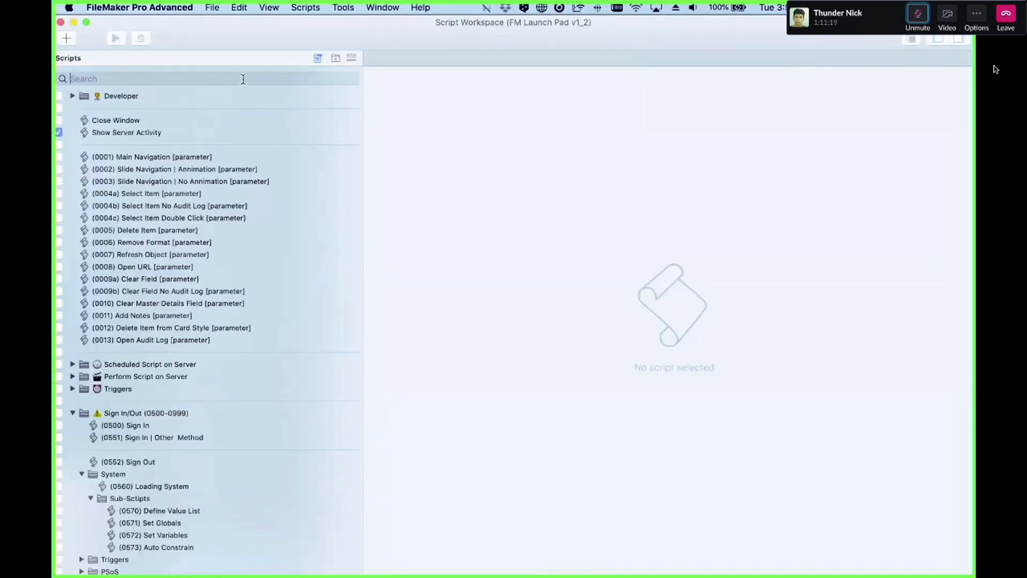
Step: Search the scripts for 2785 and review the steps of the (2785) PSoS | Set Asset Type script
{"action": "left_click", "coordinate": [243, 79]}
{"action": "type", "text": "2785"}
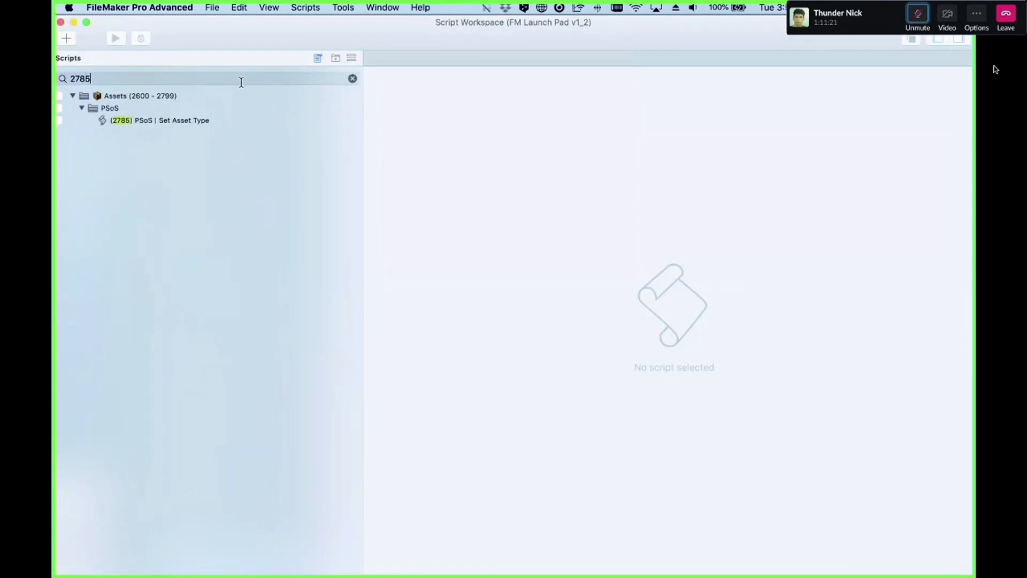
{"action": "left_click", "coordinate": [208, 121]}
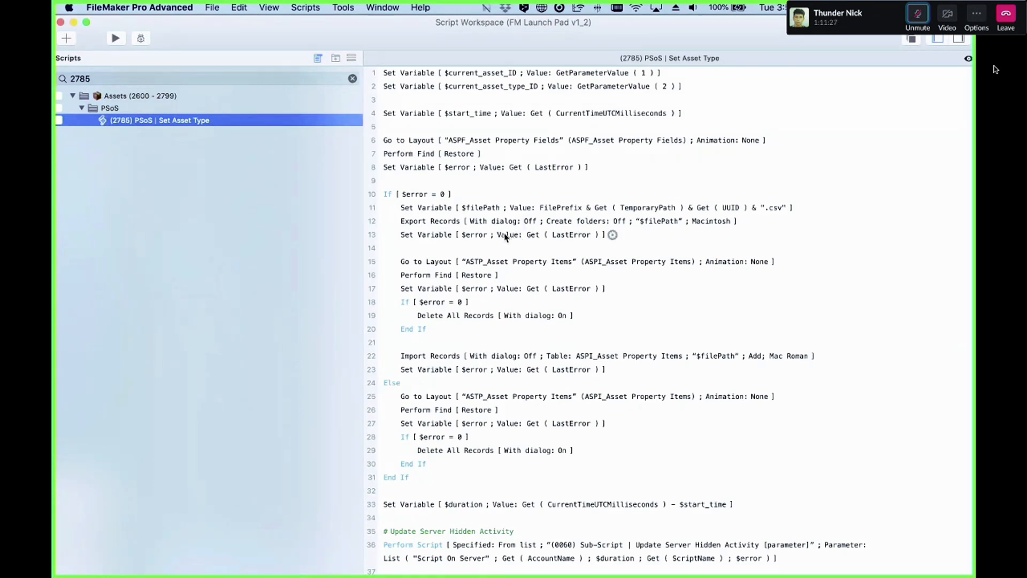
{"action": "scroll", "coordinate": [503, 239], "scroll_direction": "down", "scroll_amount": 2}
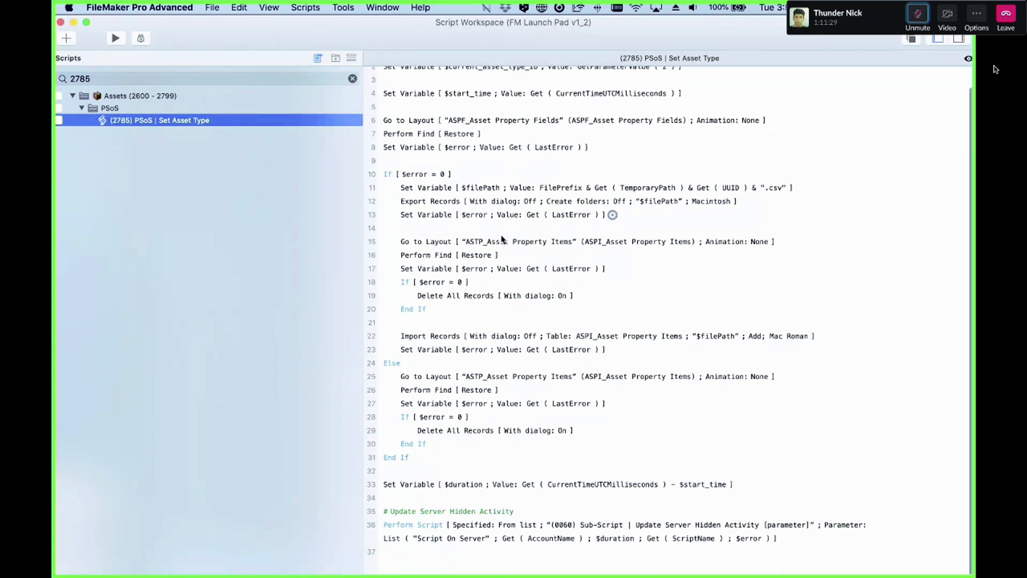
{"action": "scroll", "coordinate": [502, 237], "scroll_direction": "up", "scroll_amount": 2}
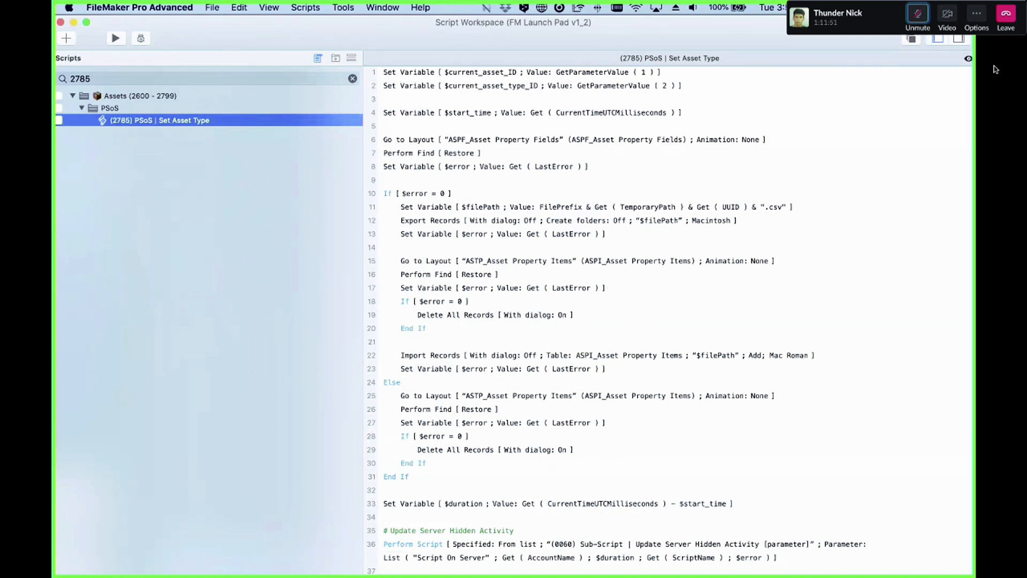
Step: Close the Script Workspace and dismiss the open asset type list on the Dell 9020 record
{"action": "left_click", "coordinate": [995, 70]}
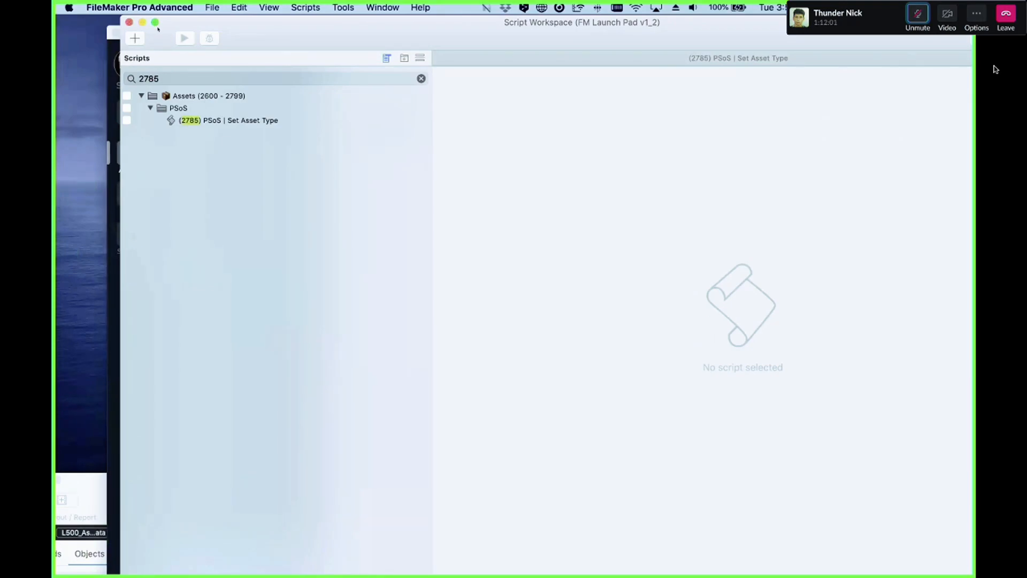
{"action": "left_click_drag", "start_coordinate": [236, 25], "coordinate": [249, 117]}
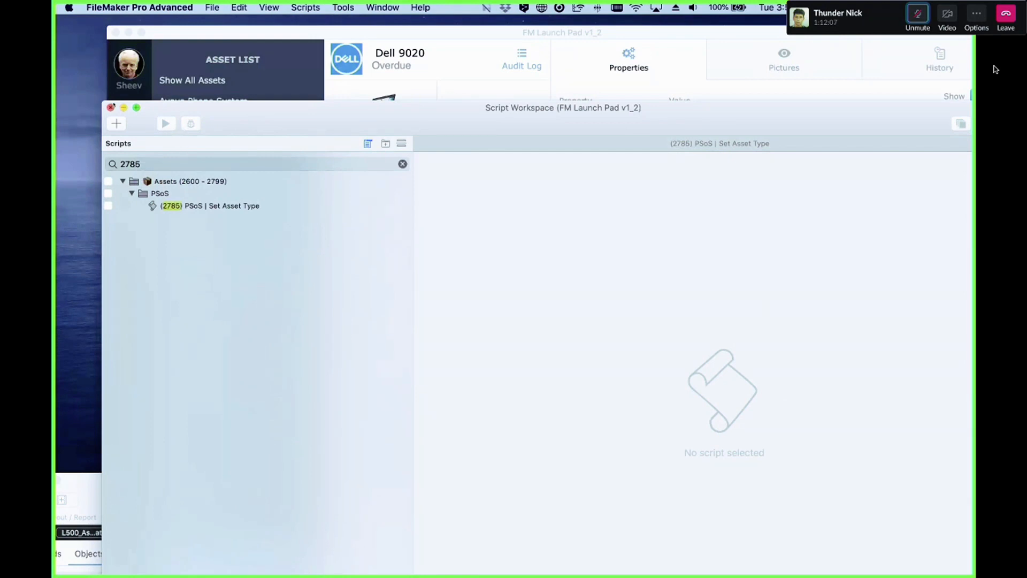
{"action": "left_click", "coordinate": [111, 108]}
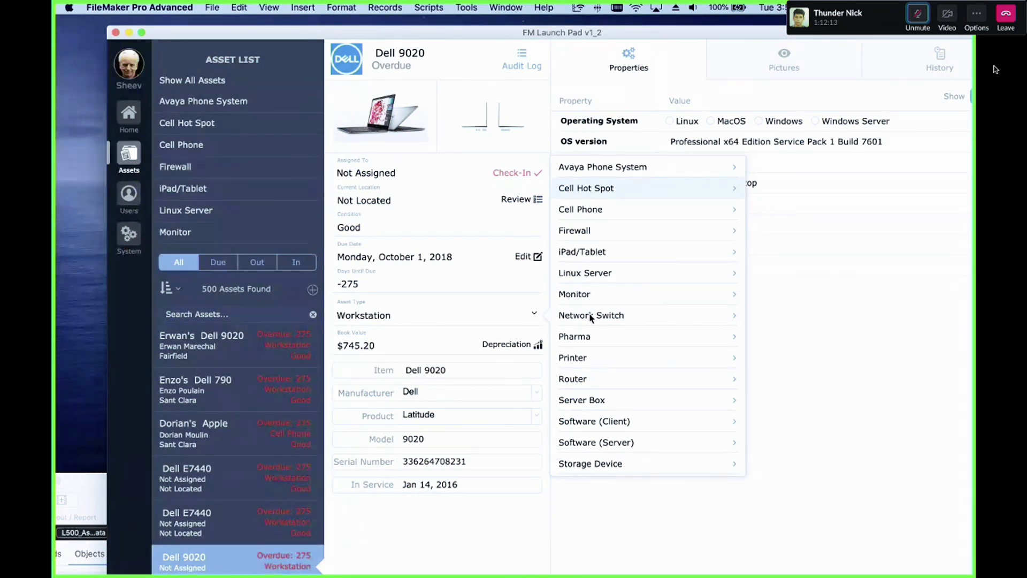
{"action": "scroll", "coordinate": [595, 305], "scroll_direction": "down", "scroll_amount": 3}
{"action": "scroll", "coordinate": [596, 304], "scroll_direction": "up", "scroll_amount": 3}
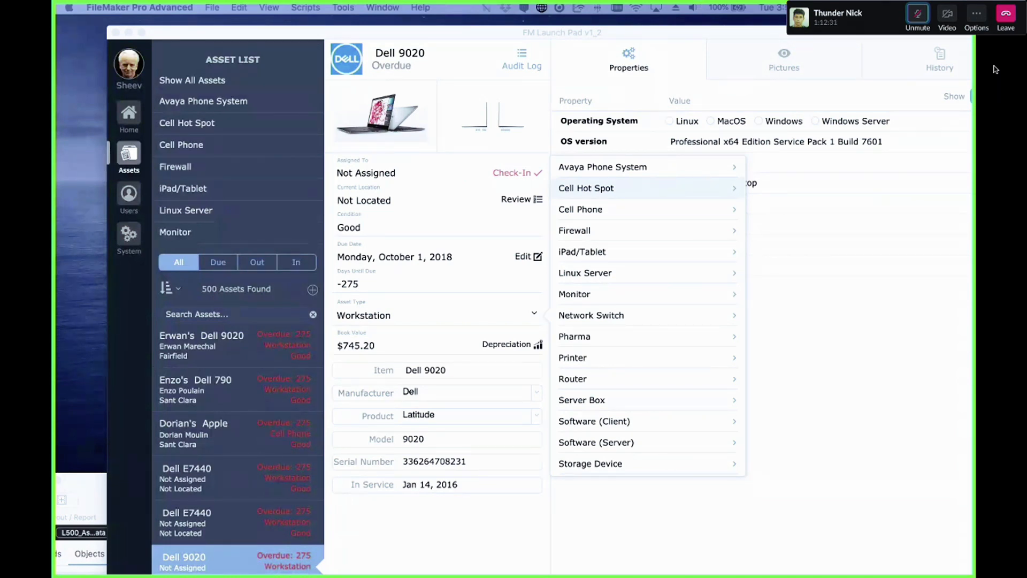
{"action": "left_click", "coordinate": [649, 542]}
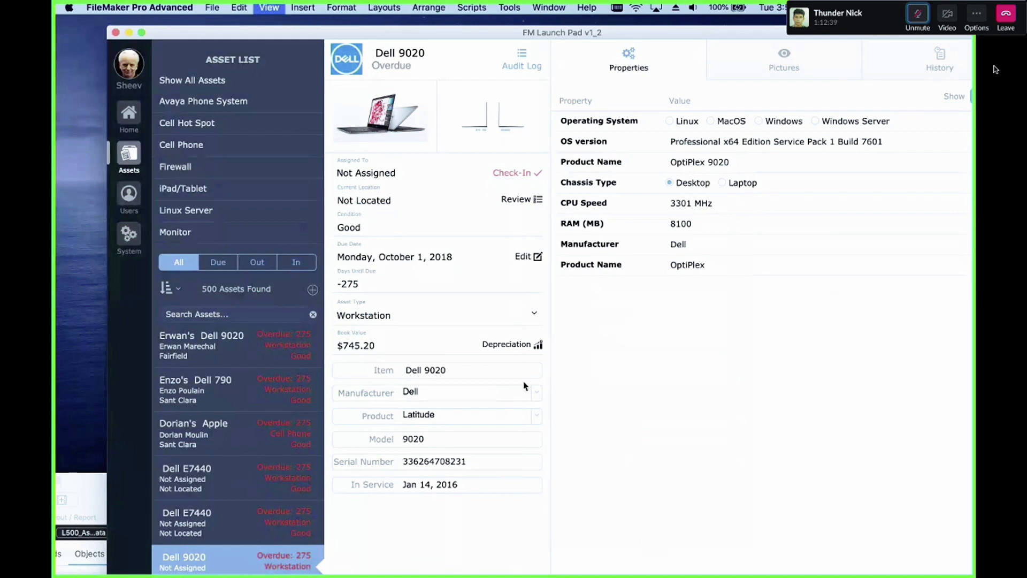
Step: Inspect the asset property portal in Layout mode and return to Browse mode
{"action": "key", "text": "super+l"}
{"action": "scroll", "coordinate": [614, 370], "scroll_direction": "right", "scroll_amount": 5}
{"action": "left_click", "coordinate": [561, 451]}
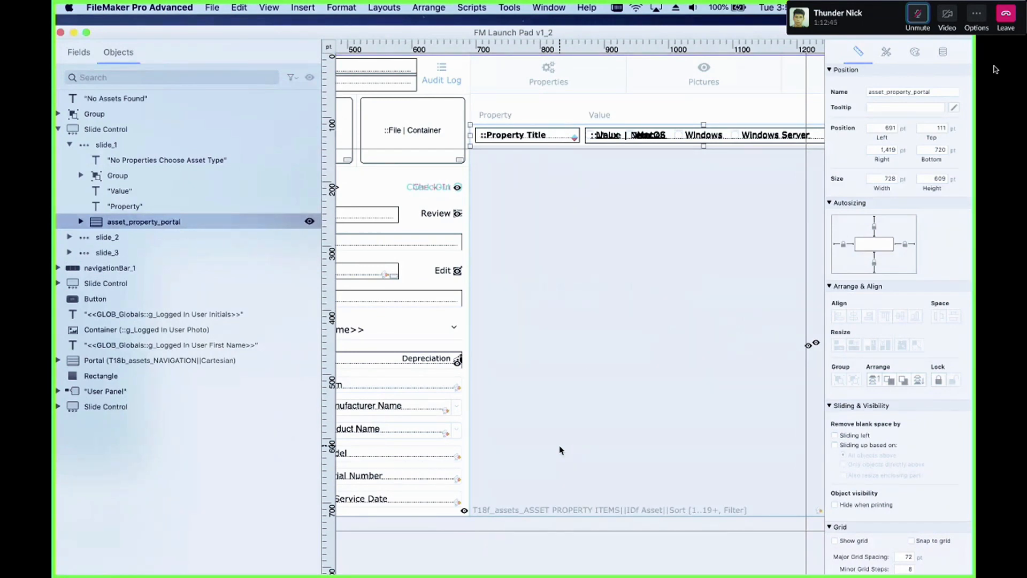
{"action": "key", "text": "super+b"}
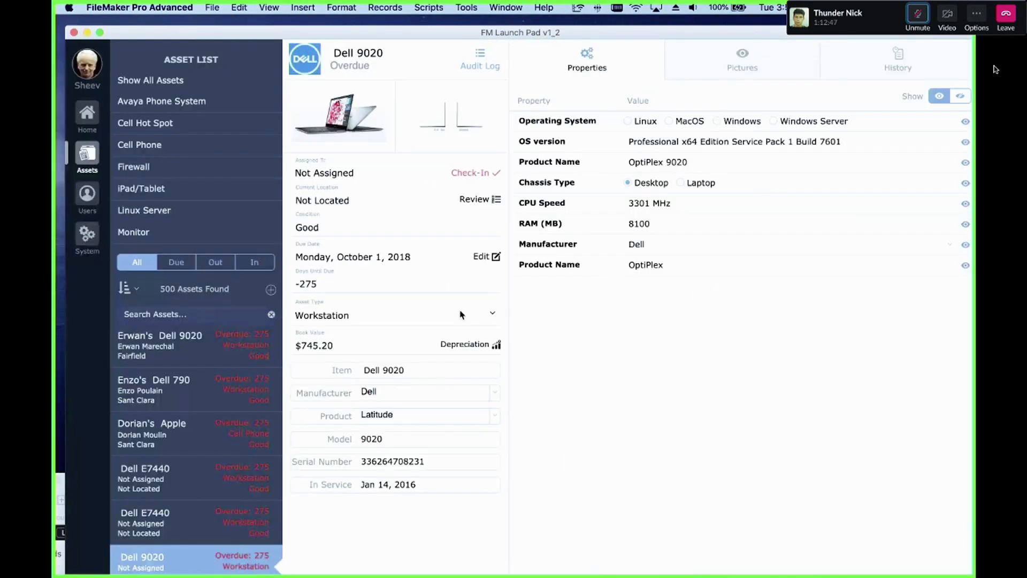
Step: Open Manage Database and switch from ASPF_Asset Property Fields to the ASPI_Asset Property Items table
{"action": "key", "text": "super+shift+d"}
{"action": "left_click", "coordinate": [130, 61]}
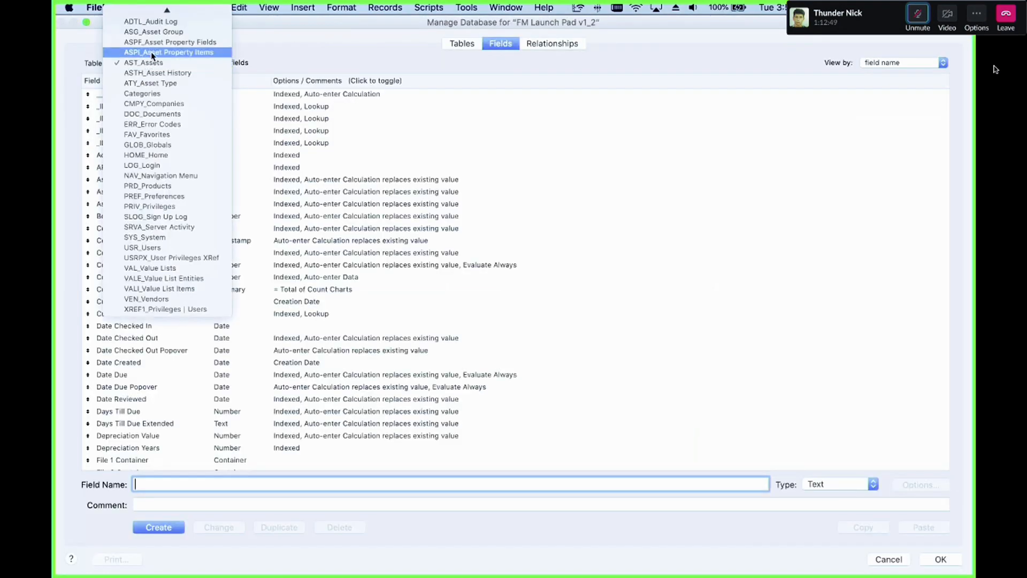
{"action": "left_click", "coordinate": [155, 44]}
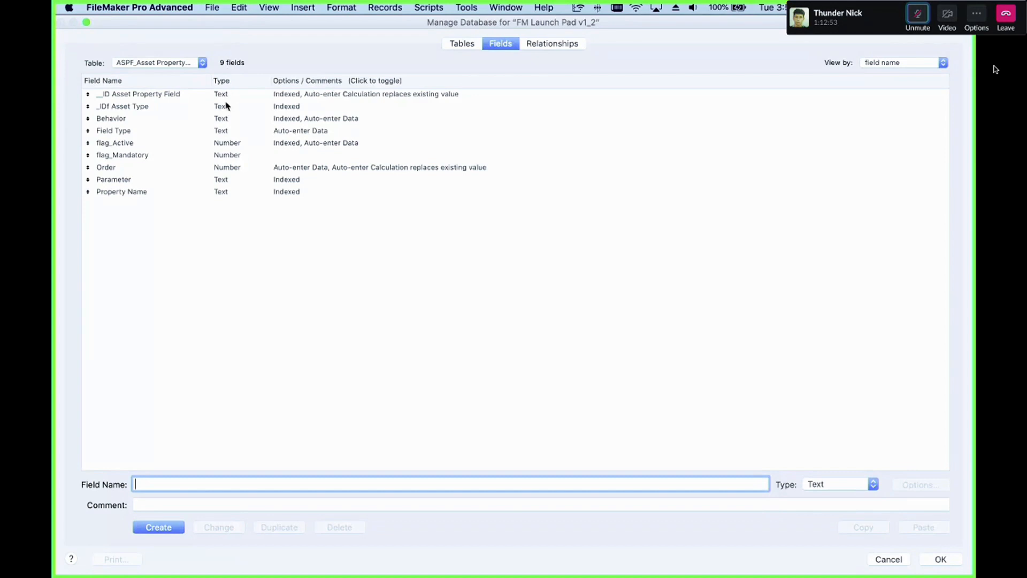
{"action": "left_click", "coordinate": [178, 63]}
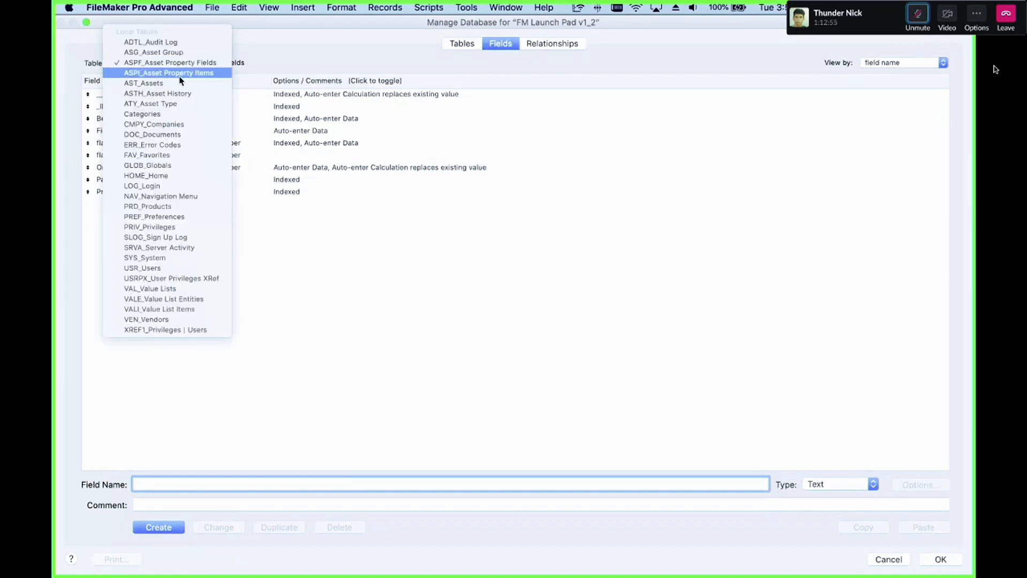
{"action": "left_click", "coordinate": [180, 75]}
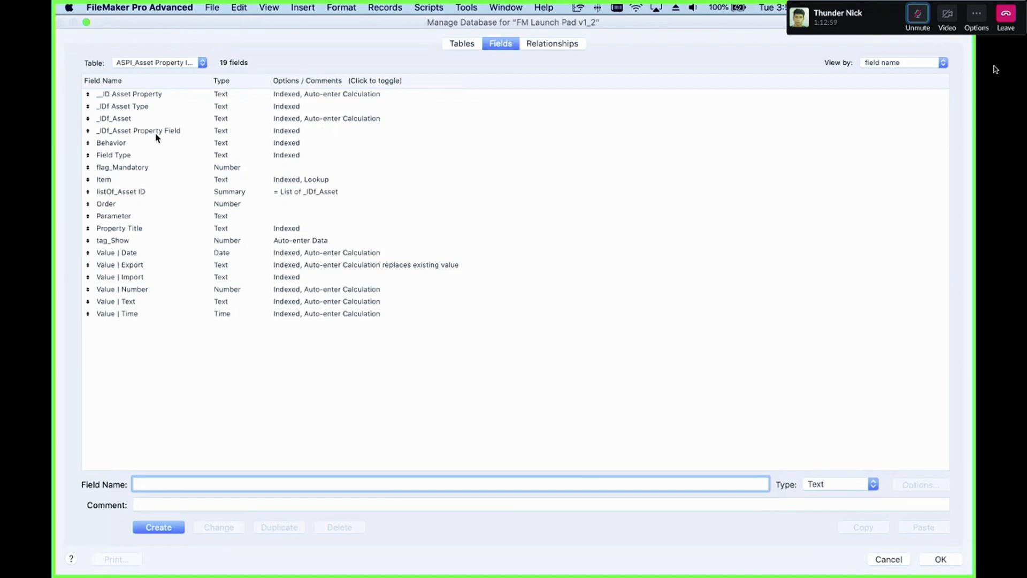
Step: Review the ASPI value fields, opening the auto-enter calculation options of Value | Text, then close Manage Database
{"action": "left_click", "coordinate": [145, 215]}
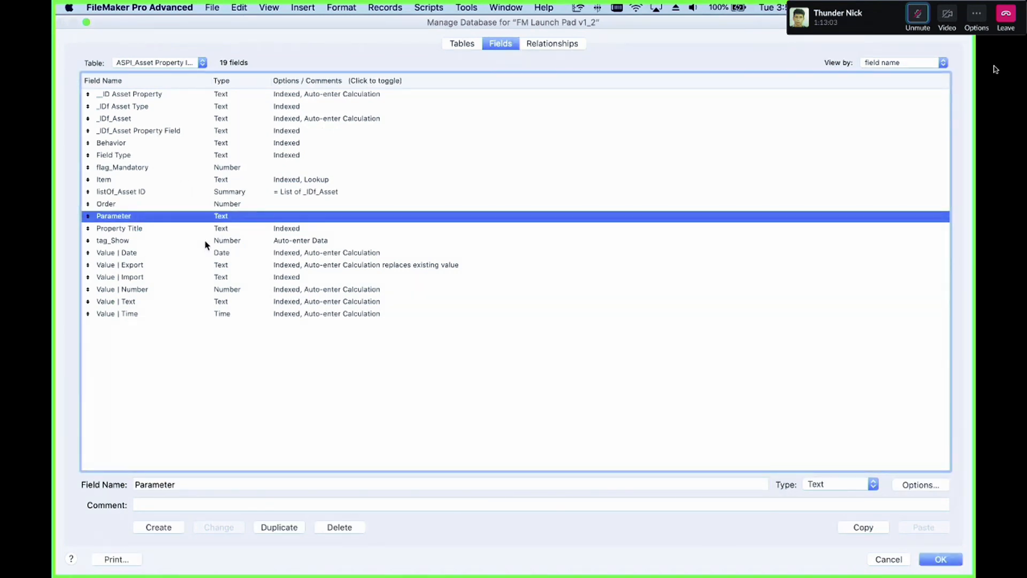
{"action": "double_click", "coordinate": [199, 305]}
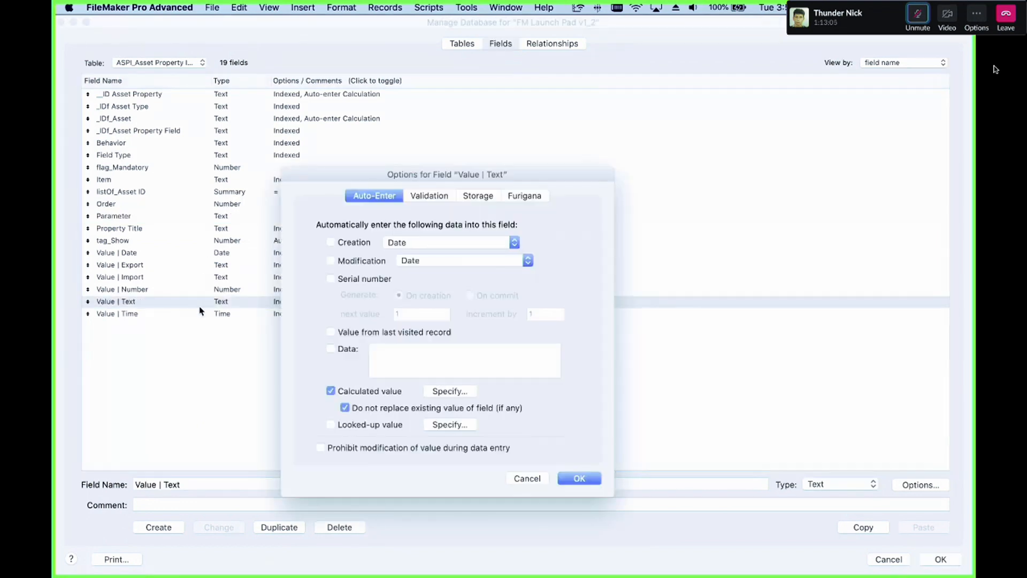
{"action": "left_click", "coordinate": [456, 395]}
{"action": "key", "text": "Escape"}
{"action": "left_click", "coordinate": [459, 391]}
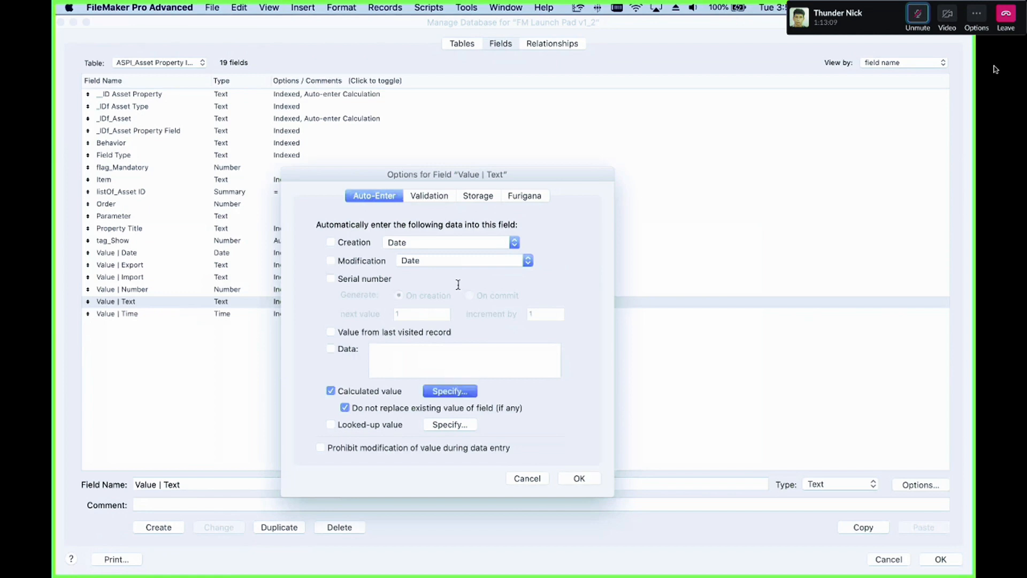
{"action": "key", "text": "Escape"}
{"action": "key", "text": "Escape"}
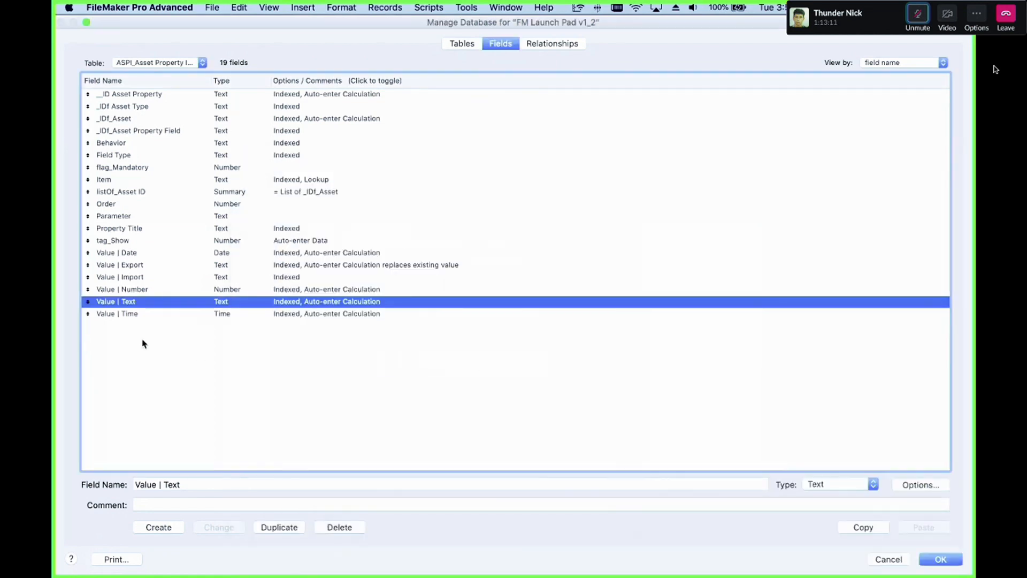
{"action": "left_click", "coordinate": [159, 289]}
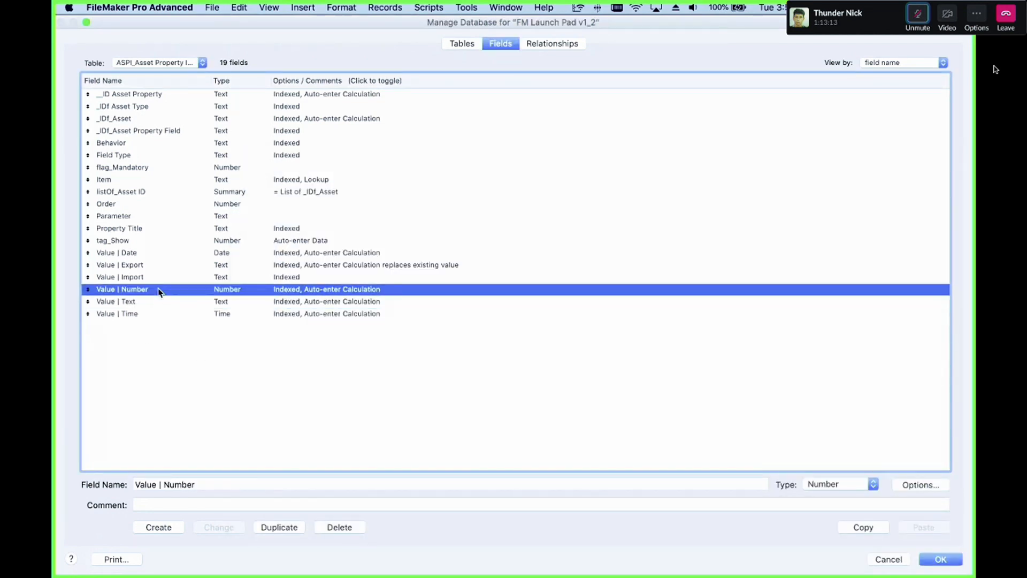
{"action": "left_click", "coordinate": [160, 277]}
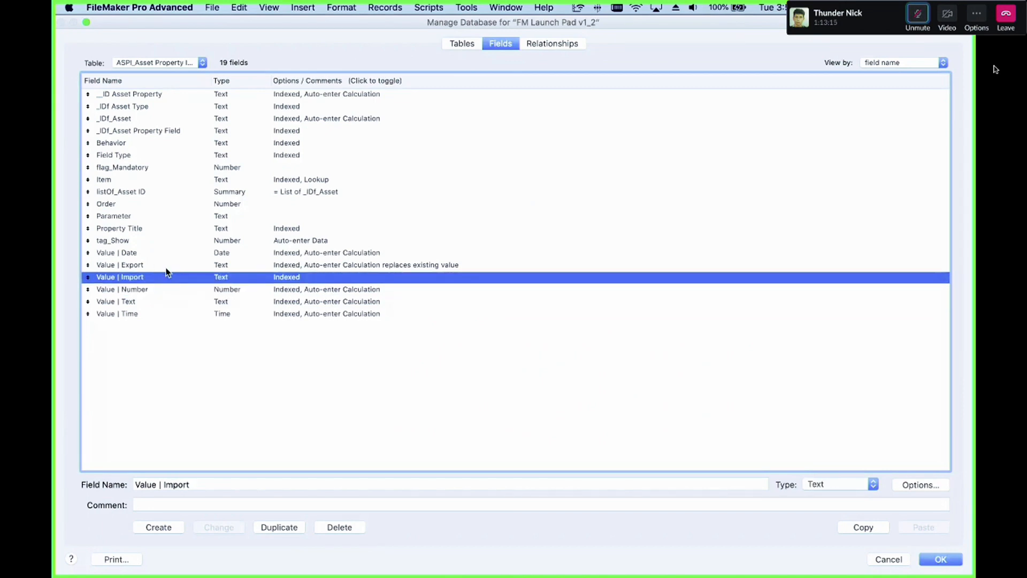
{"action": "left_click", "coordinate": [181, 265]}
{"action": "left_click", "coordinate": [179, 254]}
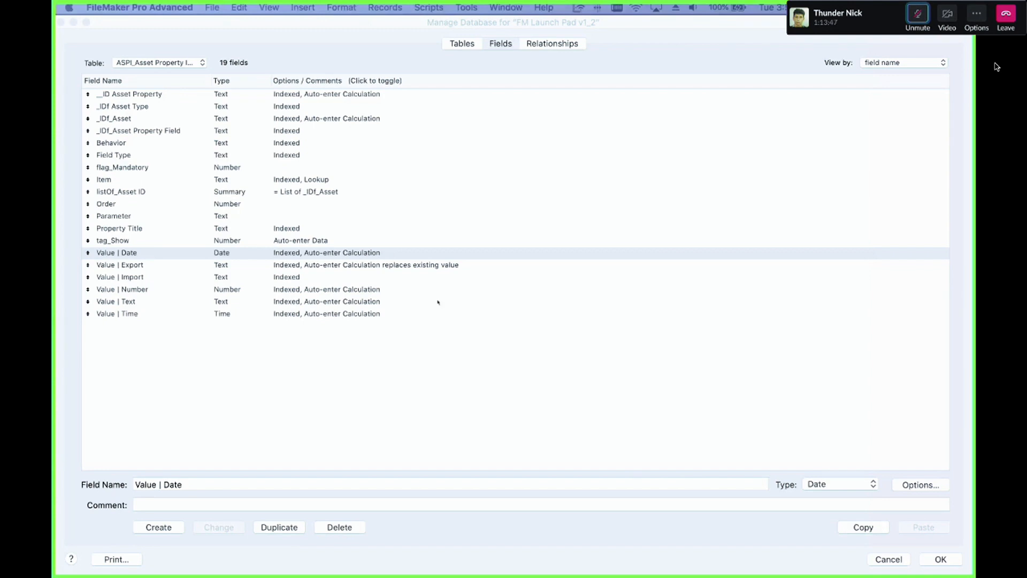
{"action": "key", "text": "super+l"}
{"action": "key", "text": "Escape"}
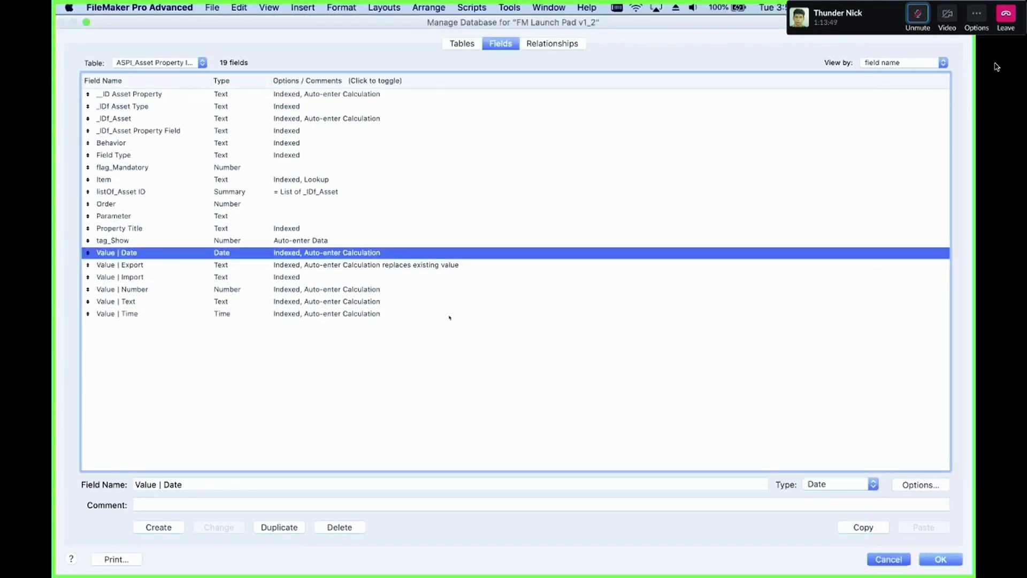
Step: Switch the Projects Copy 10-11 layout to the Assets data entry layout and scroll to its property portal
{"action": "left_click_drag", "start_coordinate": [59, 331], "coordinate": [746, 22]}
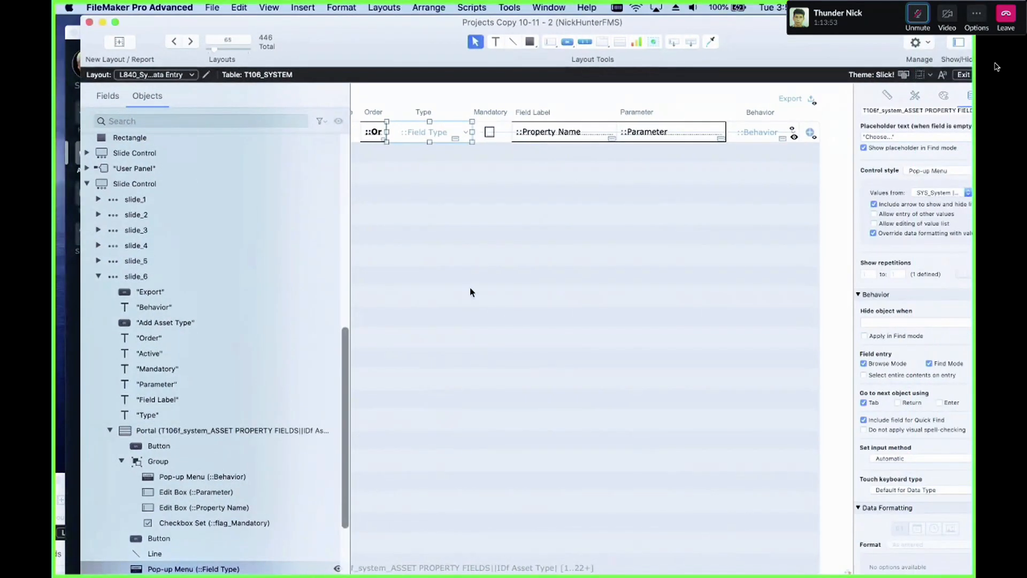
{"action": "left_click", "coordinate": [155, 74]}
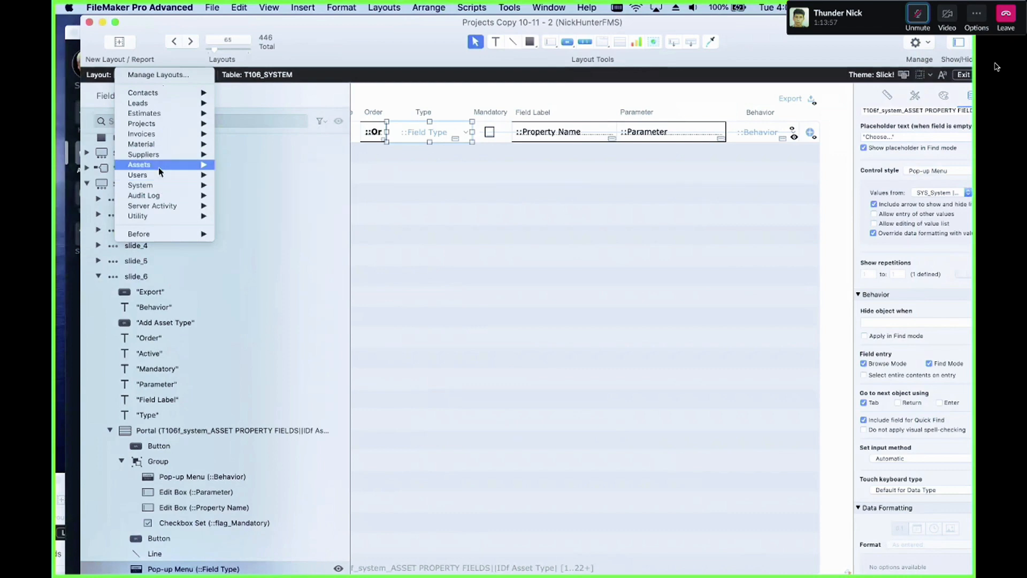
{"action": "mouse_move", "coordinate": [176, 164]}
{"action": "left_click", "coordinate": [249, 166]}
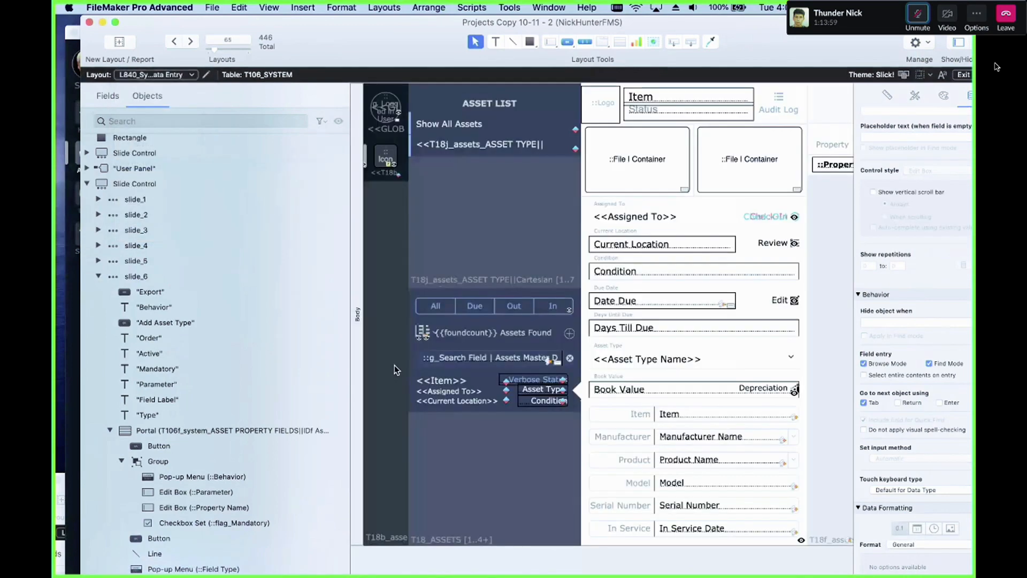
{"action": "scroll", "coordinate": [505, 227], "scroll_direction": "right", "scroll_amount": 8}
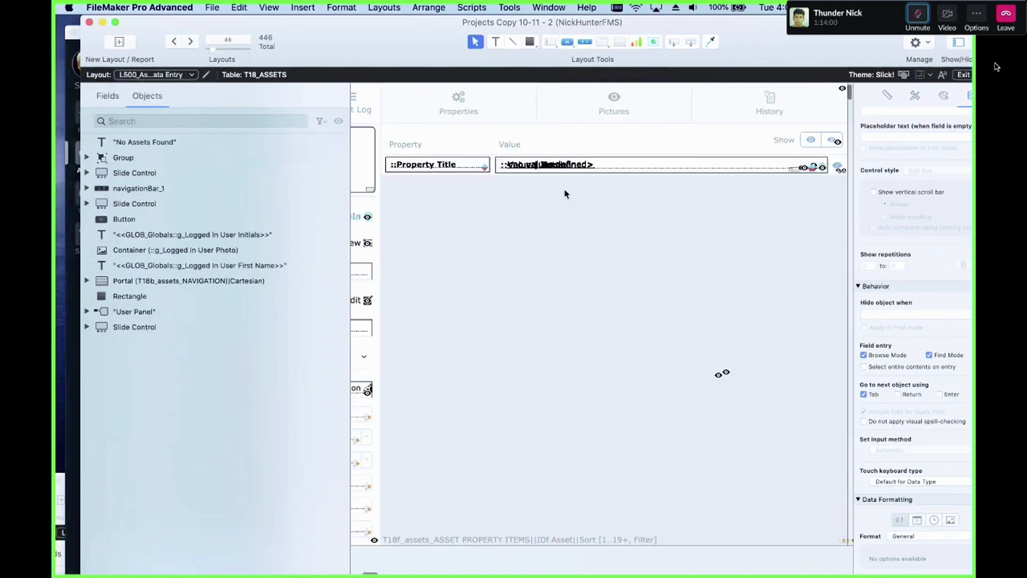
Step: Bring the Projects Copy 10-11 window to the front and move it into view
{"action": "left_click", "coordinate": [573, 164]}
{"action": "left_click", "coordinate": [606, 211]}
{"action": "key", "text": "super+w"}
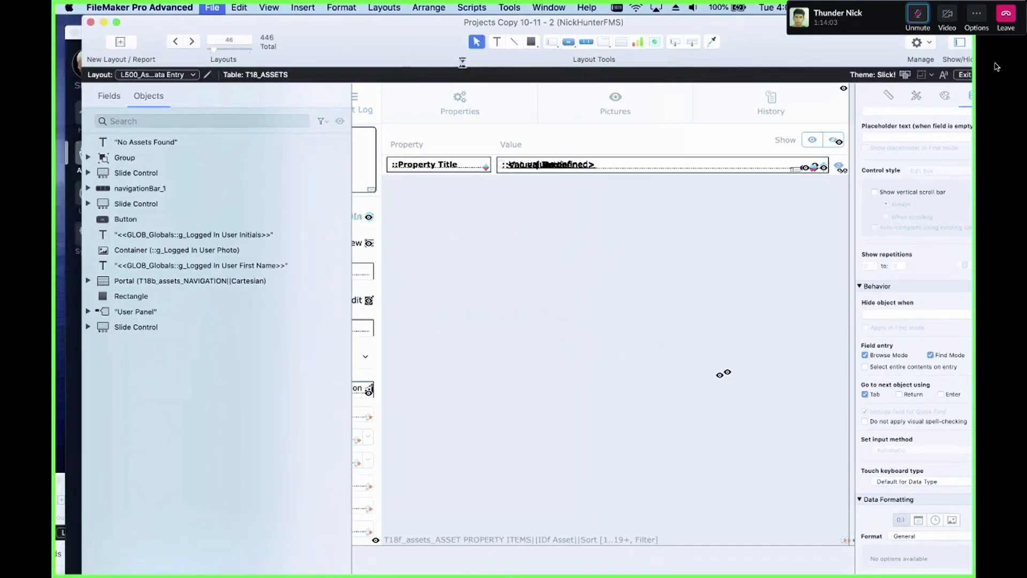
{"action": "left_click", "coordinate": [517, 6]}
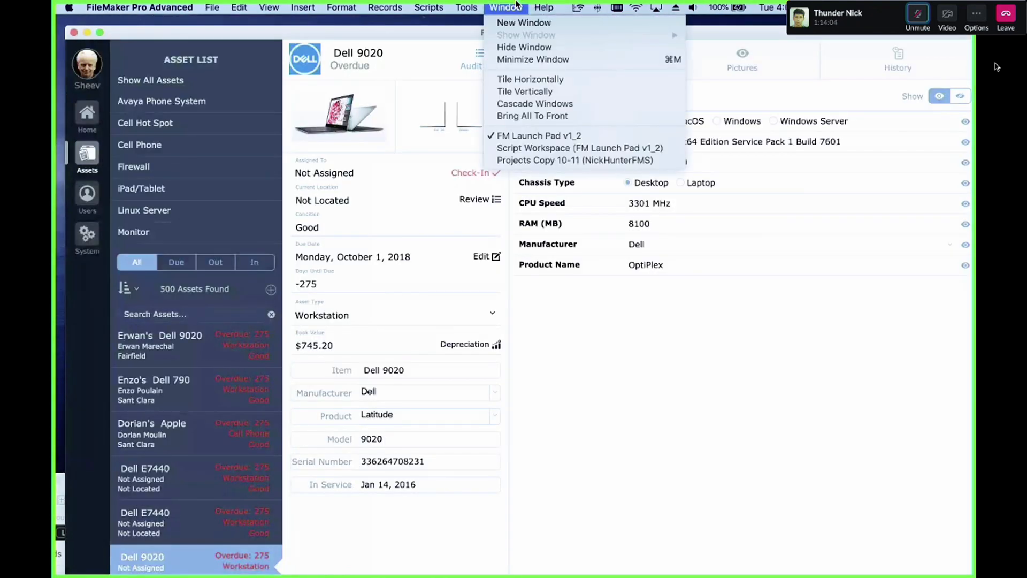
{"action": "left_click", "coordinate": [503, 161]}
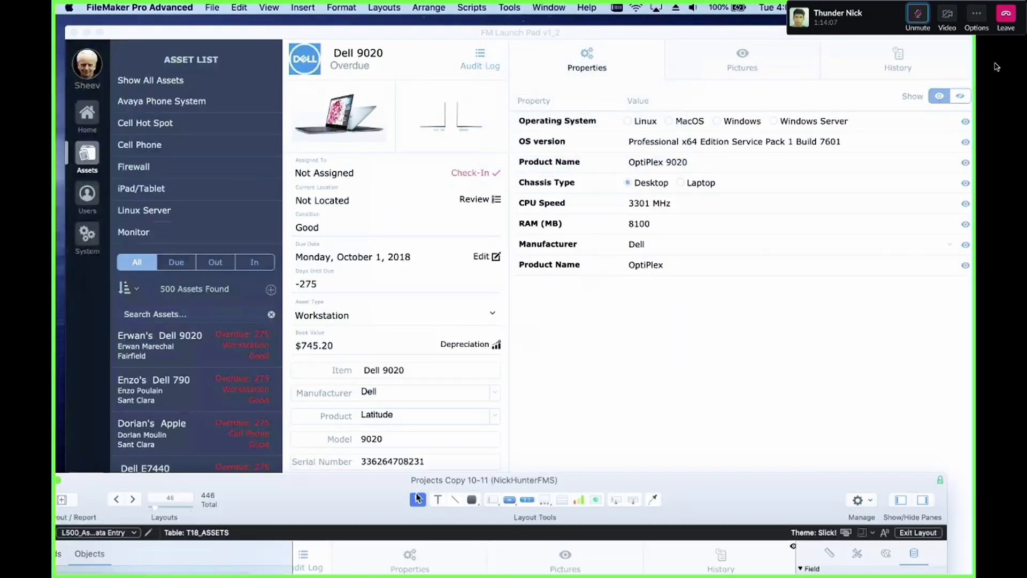
{"action": "left_click_drag", "start_coordinate": [334, 471], "coordinate": [384, 52]}
{"action": "left_click", "coordinate": [604, 200]}
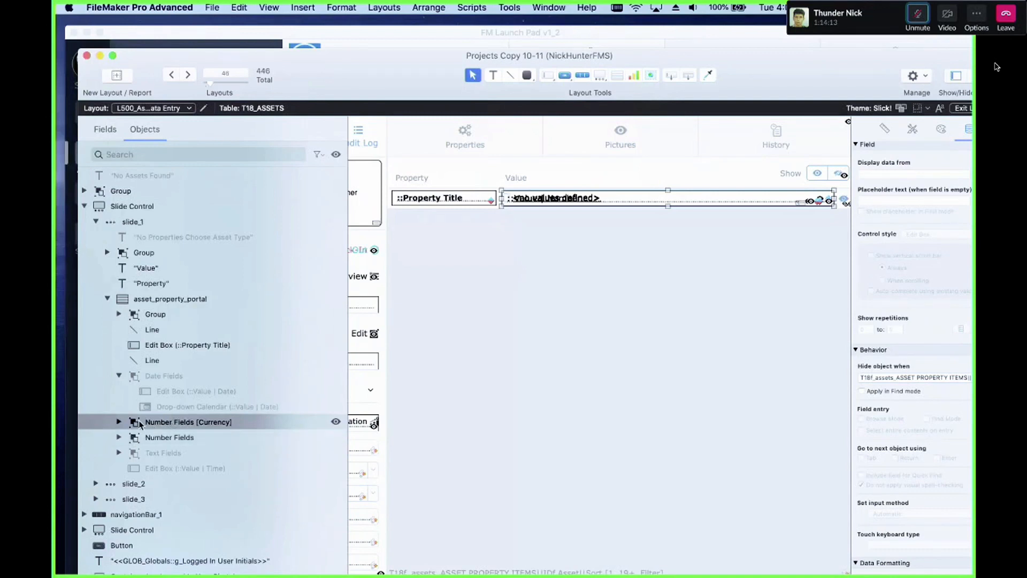
Step: Expand the Number Fields [Currency] group in the portal and select all of its Value | Number field controls
{"action": "left_click", "coordinate": [119, 421]}
{"action": "left_click", "coordinate": [160, 438]}
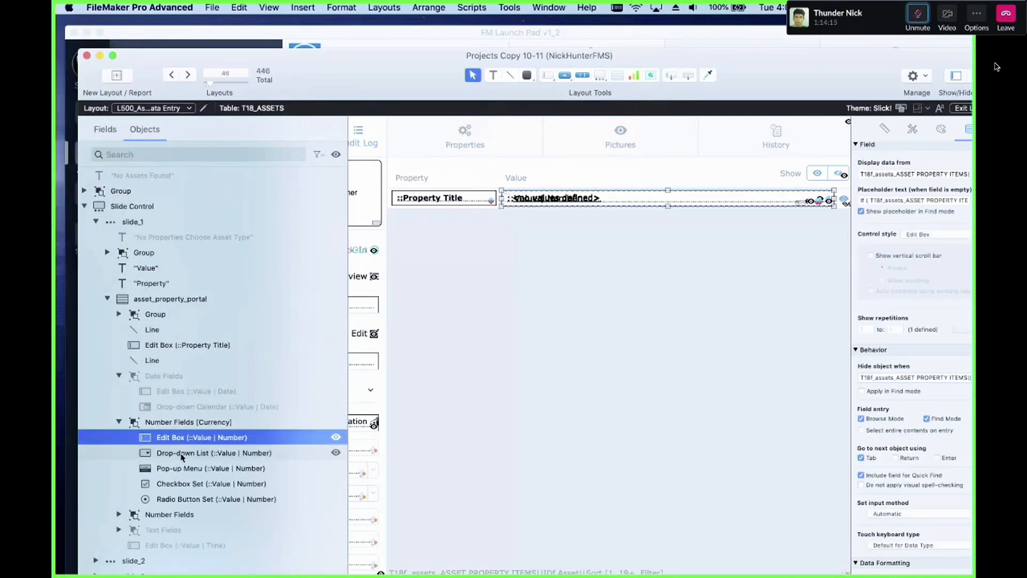
{"action": "left_click", "coordinate": [186, 495], "text": "shift"}
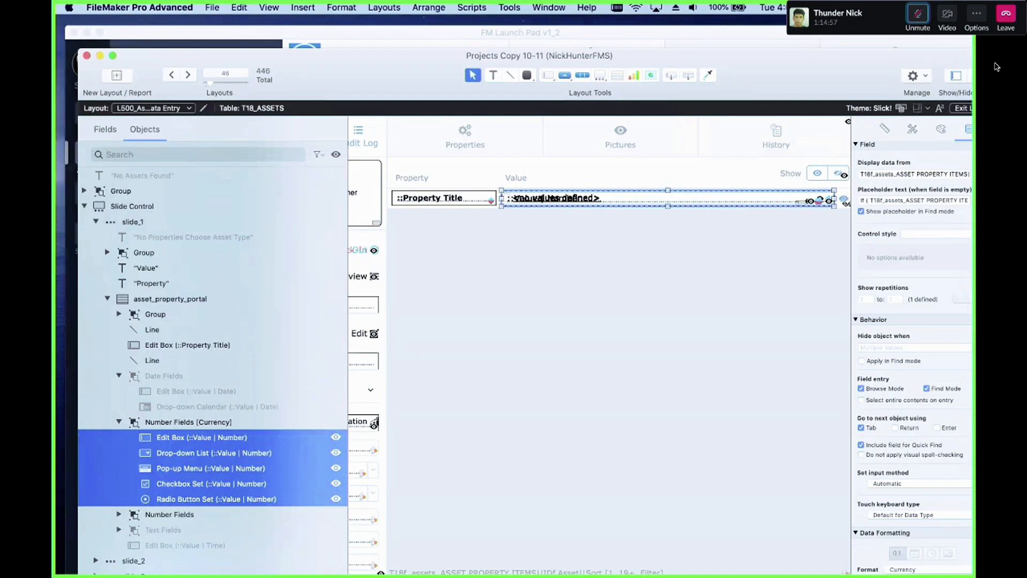
Step: Switch to The Nest II window and sign in with the account password
{"action": "left_click", "coordinate": [220, 7]}
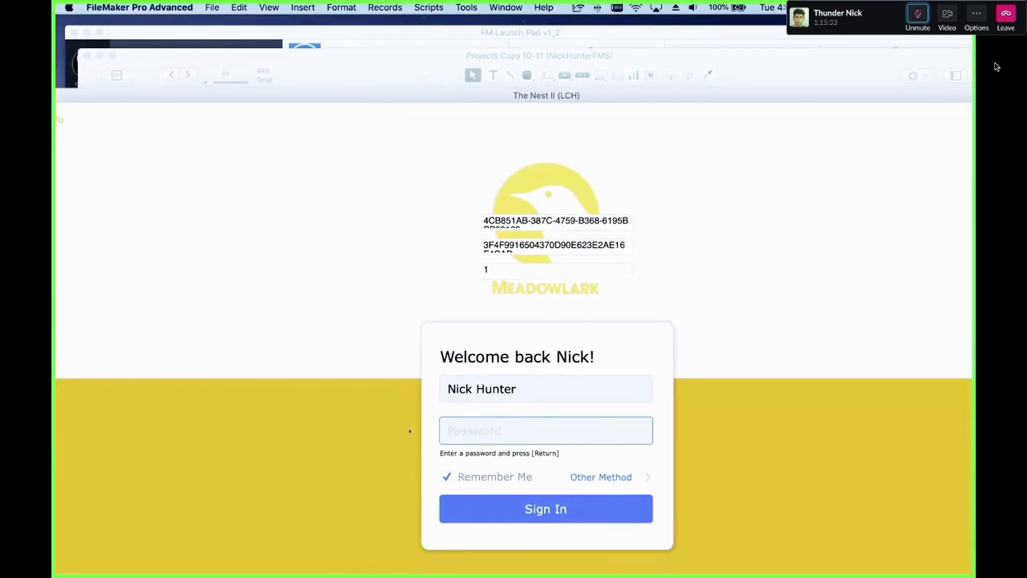
{"action": "type", "text": "•••"}
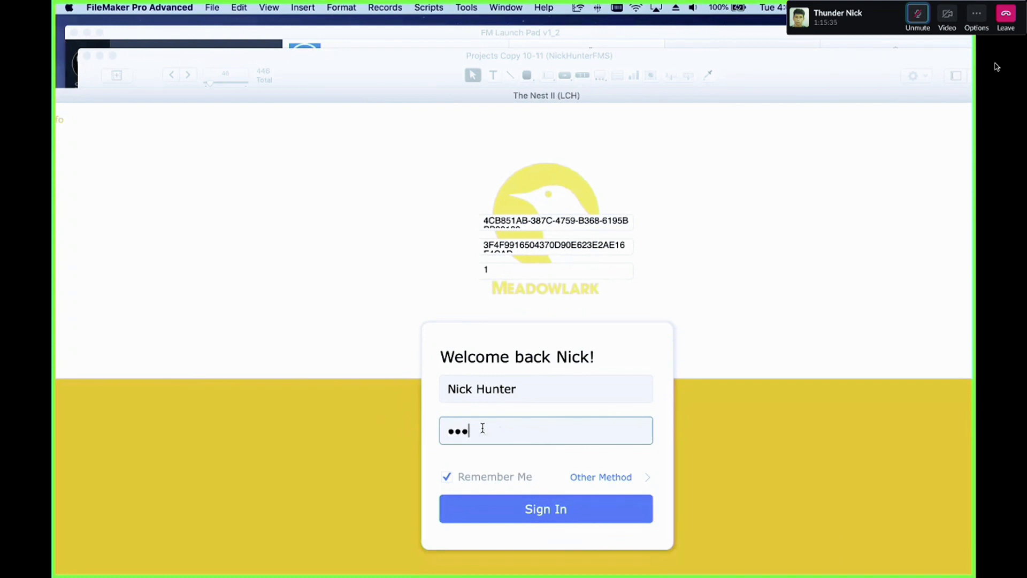
{"action": "type", "text": "•••••••"}
{"action": "left_click", "coordinate": [532, 498]}
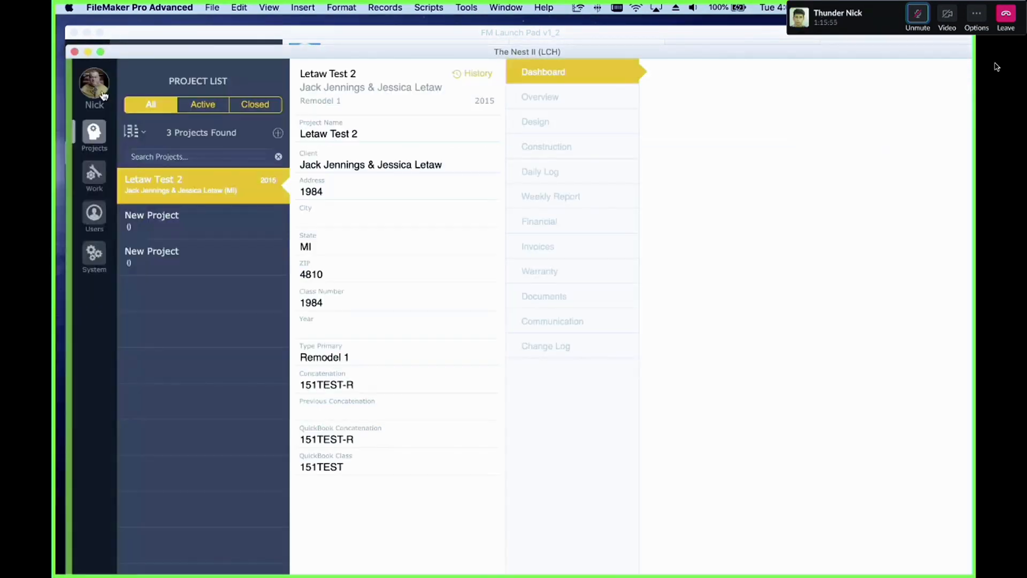
Step: Browse the Work codes for Masonry, Concrete Masonry Units, and open the CMU Block Wall Foundation property row
{"action": "left_click", "coordinate": [94, 170]}
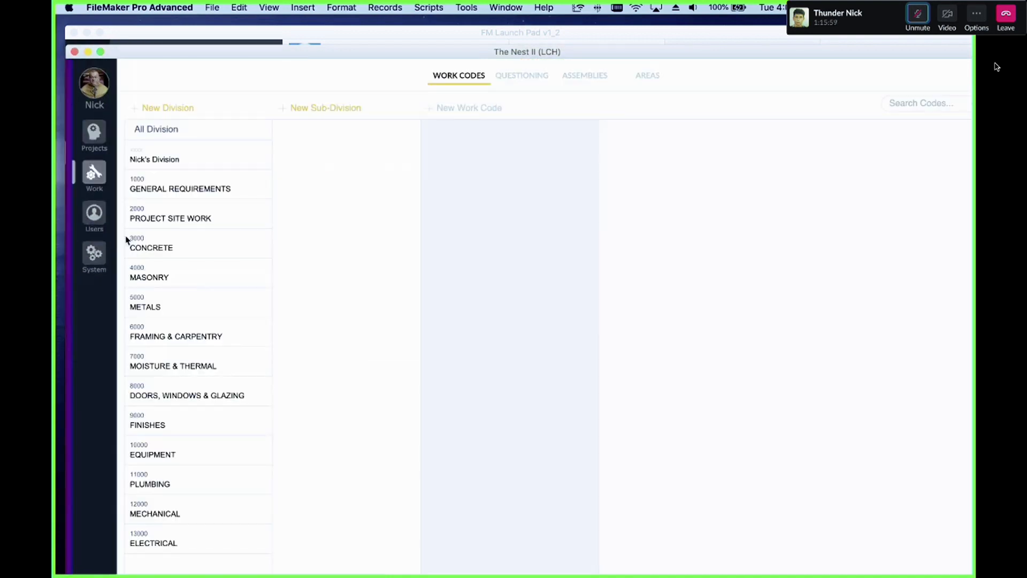
{"action": "left_click", "coordinate": [166, 273]}
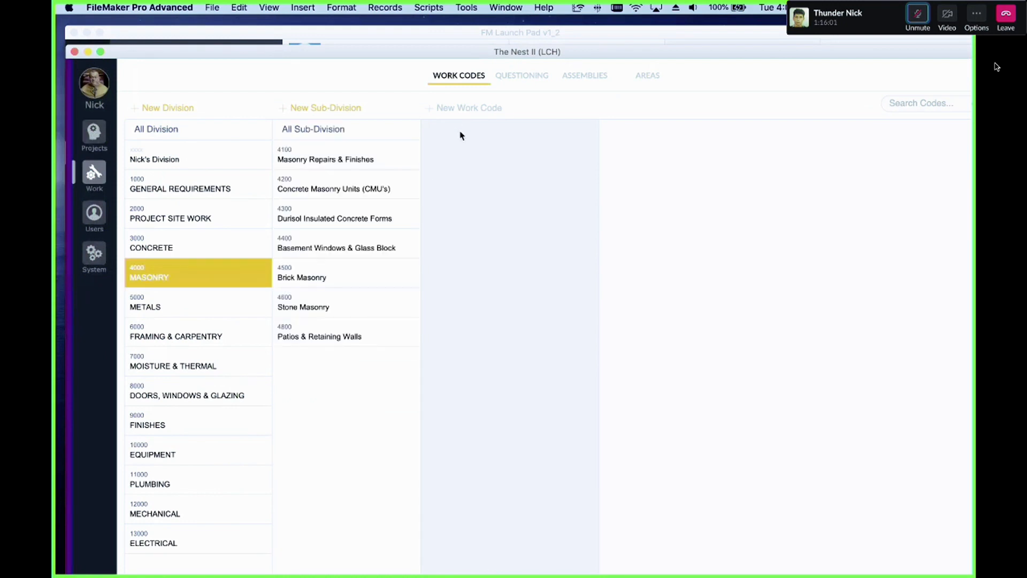
{"action": "left_click", "coordinate": [353, 187]}
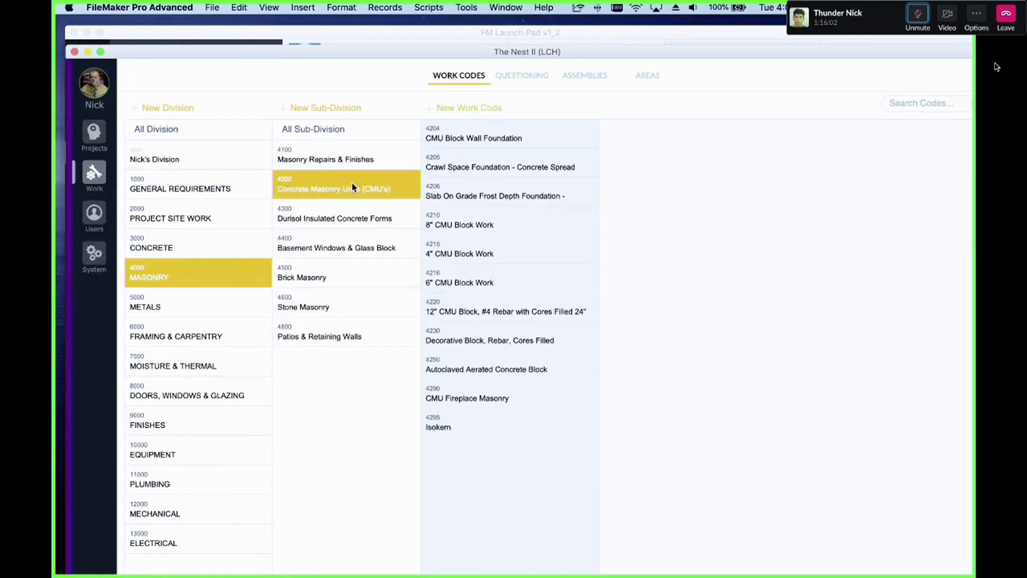
{"action": "left_click", "coordinate": [519, 138]}
{"action": "left_click", "coordinate": [645, 379]}
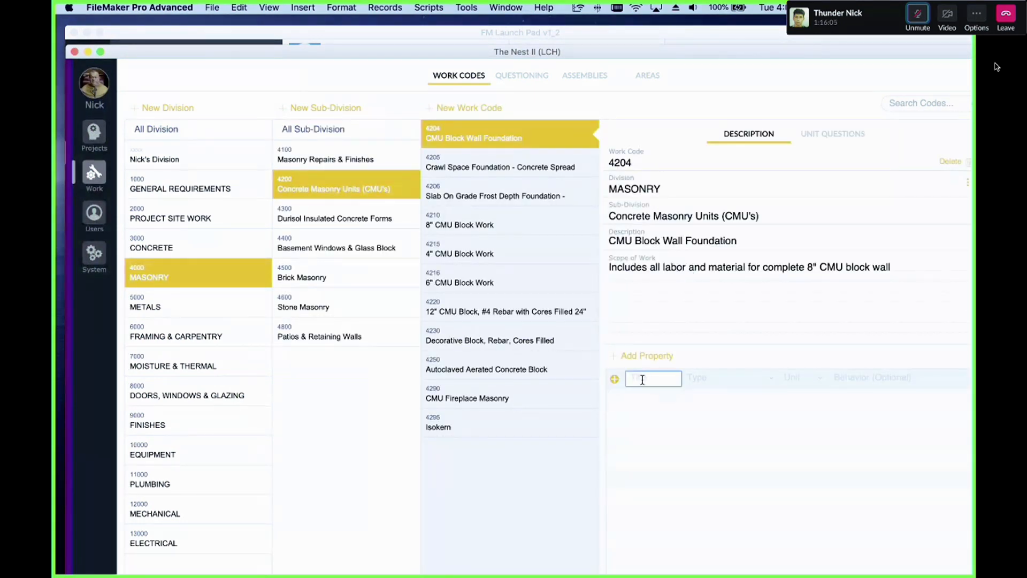
{"action": "left_click", "coordinate": [865, 381]}
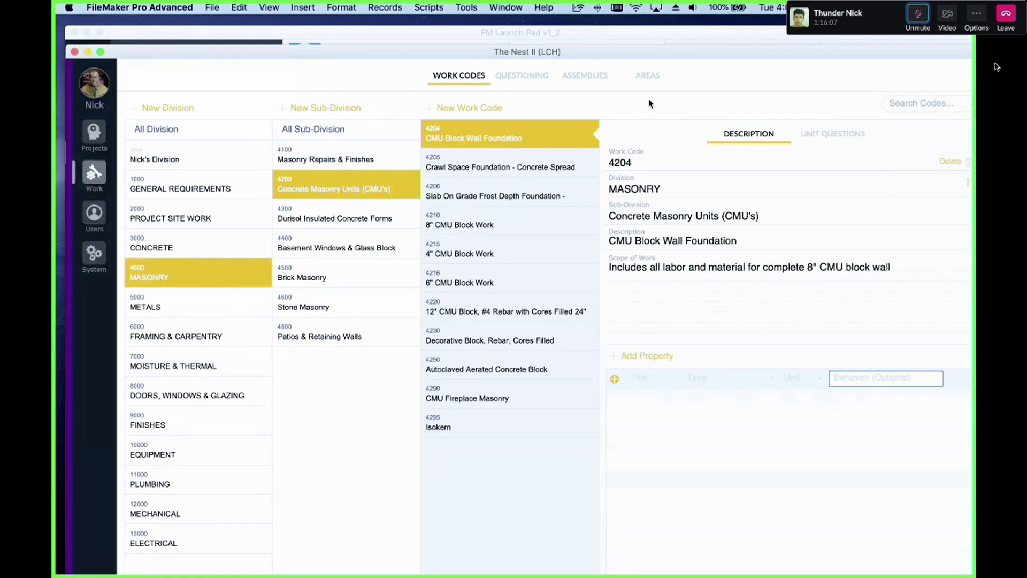
Step: Examine the Duration of Project in Weeks question, its work codes and their property list
{"action": "left_click_drag", "start_coordinate": [645, 55], "coordinate": [555, 54]}
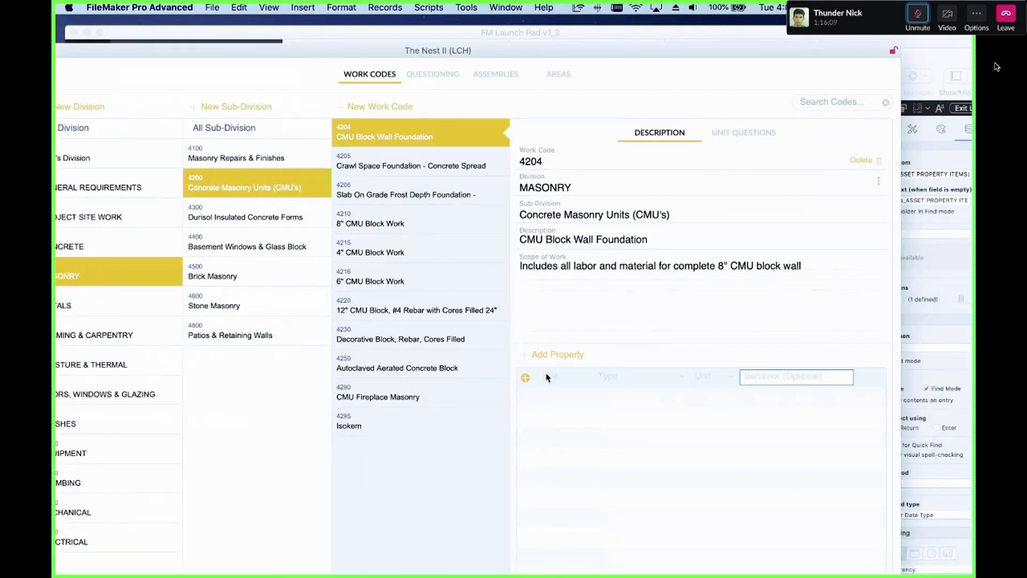
{"action": "left_click", "coordinate": [439, 75]}
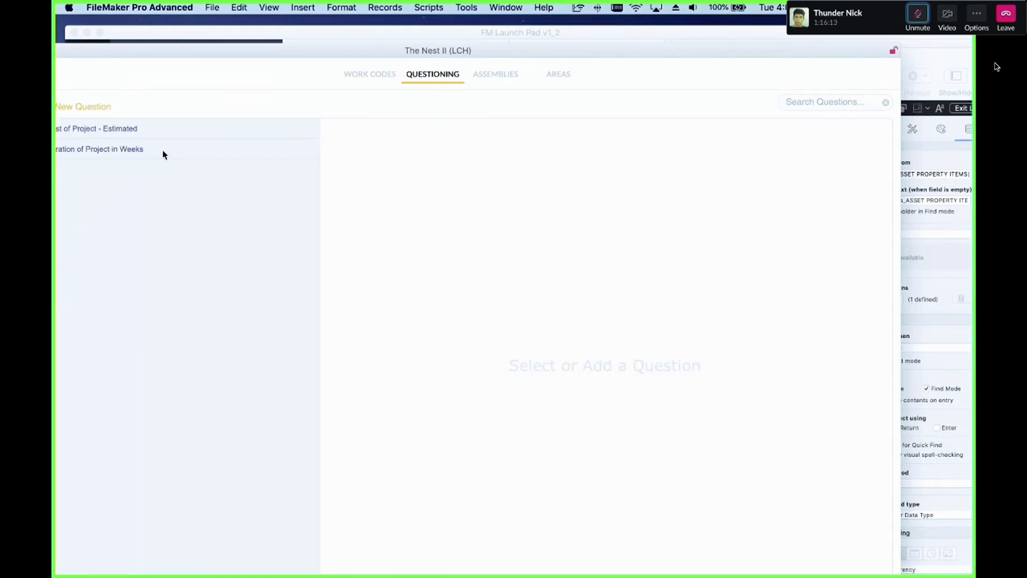
{"action": "left_click", "coordinate": [303, 154]}
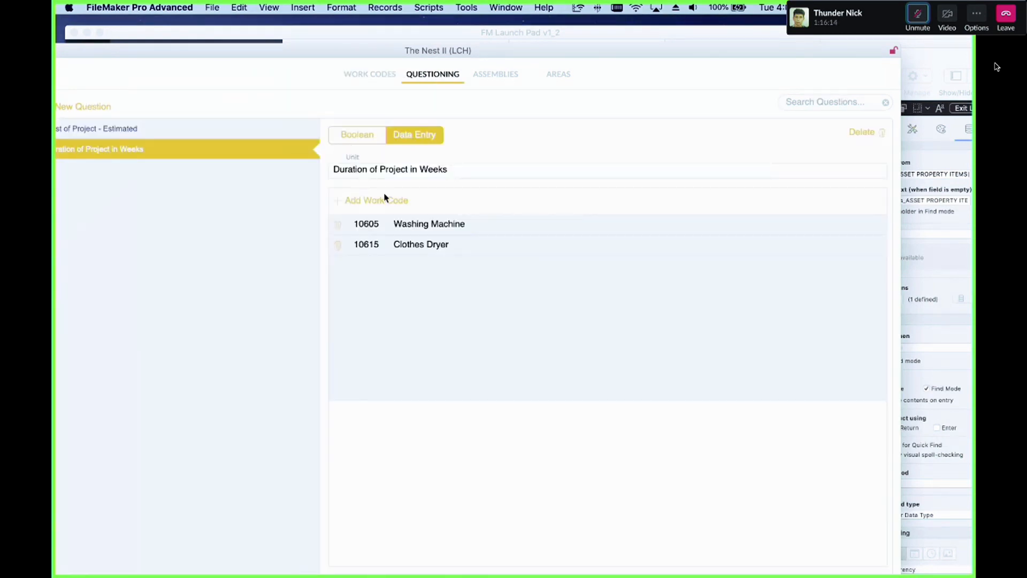
{"action": "left_click", "coordinate": [435, 229]}
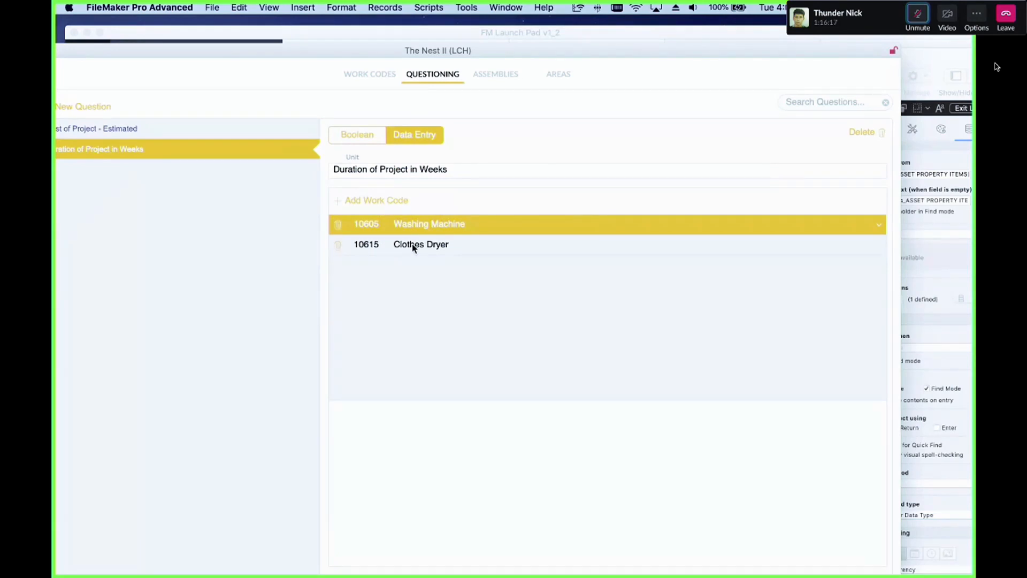
{"action": "scroll", "coordinate": [488, 412], "scroll_direction": "down", "scroll_amount": 1}
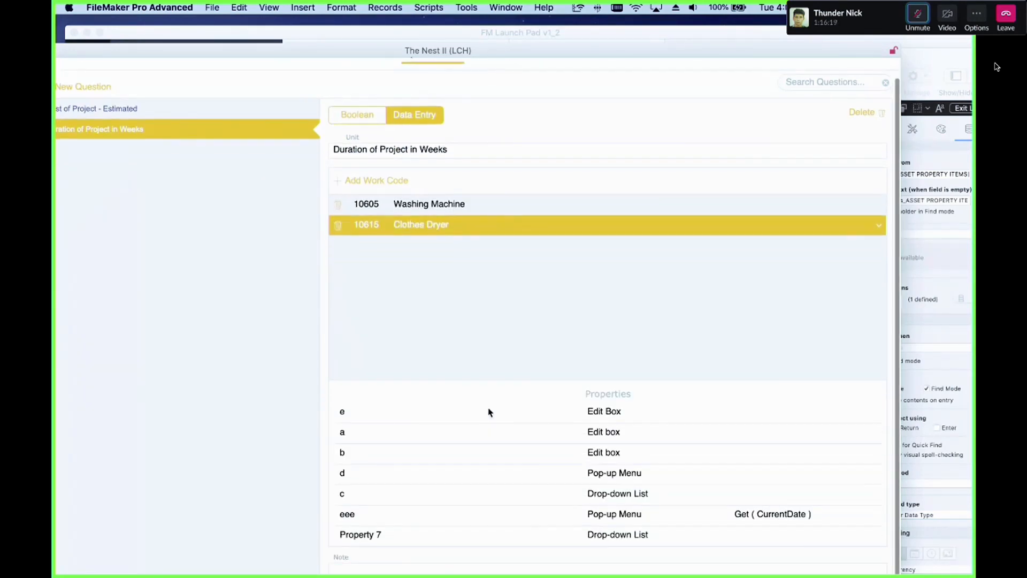
{"action": "scroll", "coordinate": [465, 305], "scroll_direction": "up", "scroll_amount": 1}
{"action": "left_click_drag", "start_coordinate": [500, 52], "coordinate": [545, 24]}
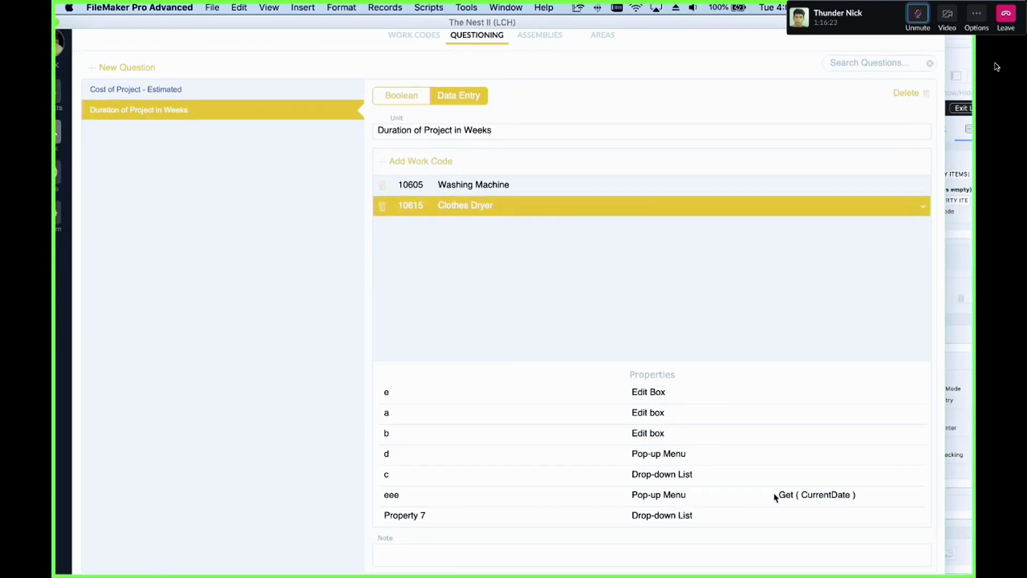
{"action": "scroll", "coordinate": [606, 424], "scroll_direction": "down", "scroll_amount": 1}
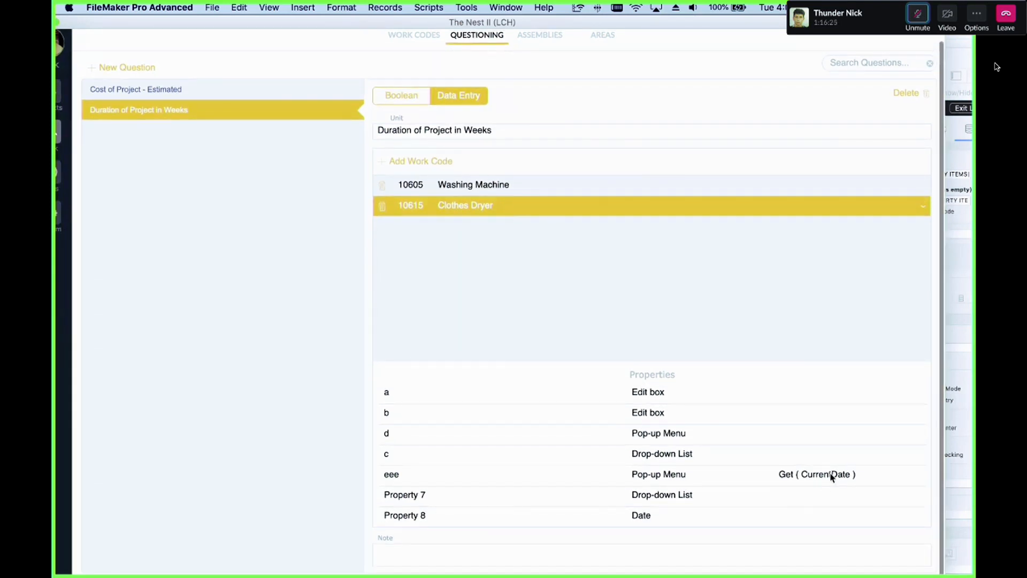
{"action": "scroll", "coordinate": [514, 107], "scroll_direction": "up", "scroll_amount": 1}
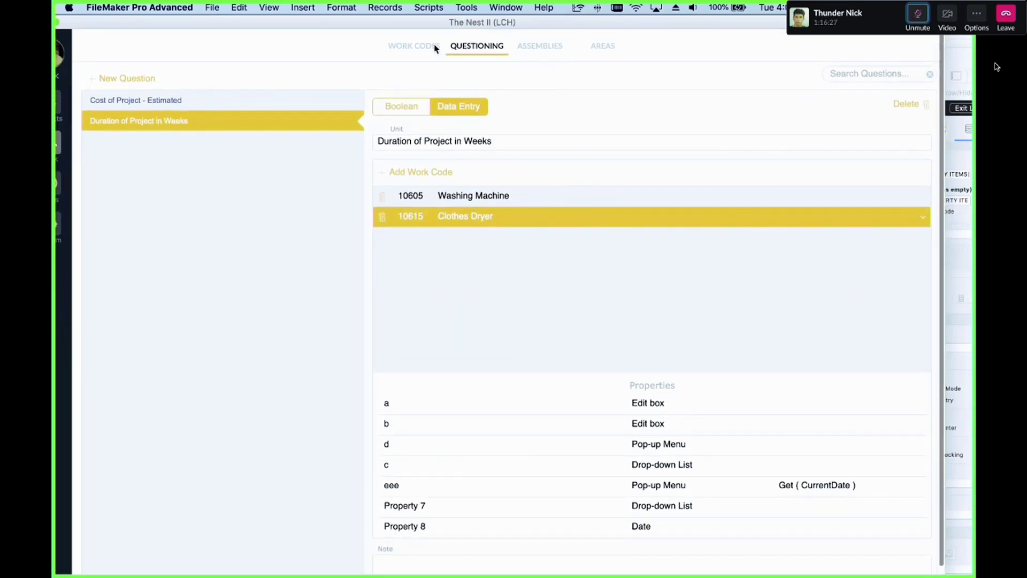
Step: Return to Work Codes and inspect the selected work code's add-property row
{"action": "left_click", "coordinate": [434, 48]}
{"action": "left_click", "coordinate": [651, 251]}
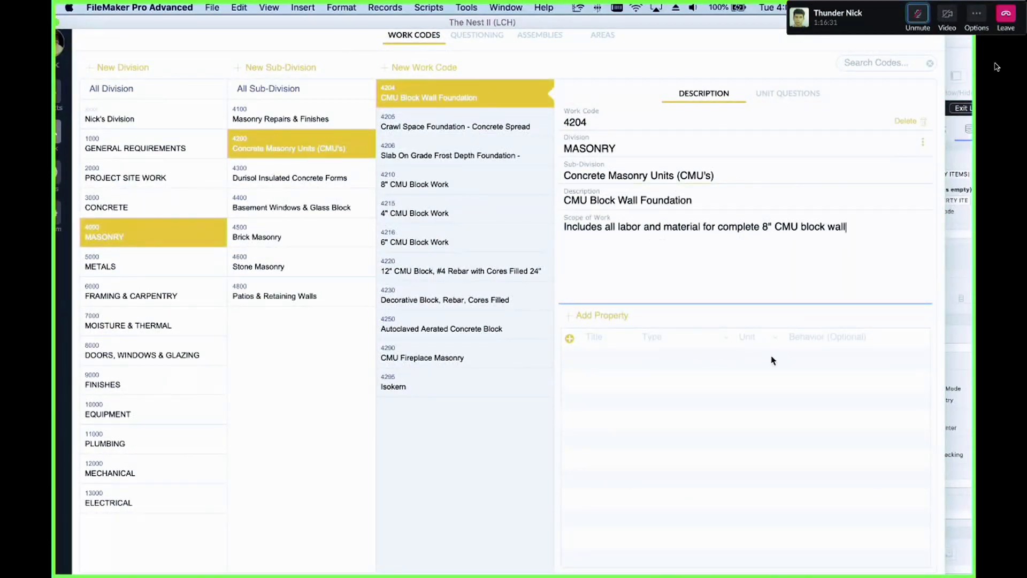
{"action": "left_click", "coordinate": [811, 337]}
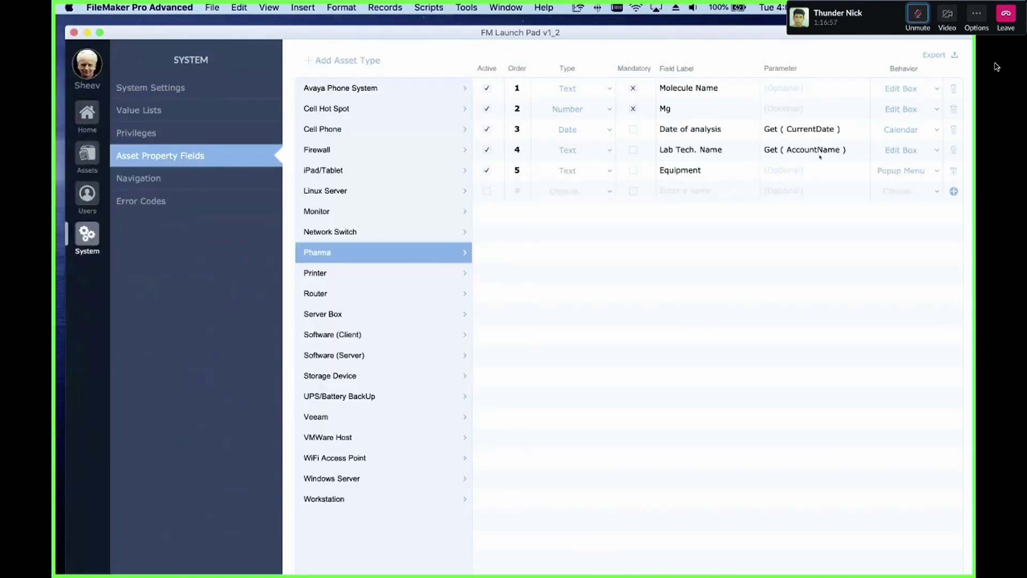
Step: Set the Pharma Equipment property's behavior to Perform Script in FM Launch Pad
{"action": "left_click", "coordinate": [905, 170]}
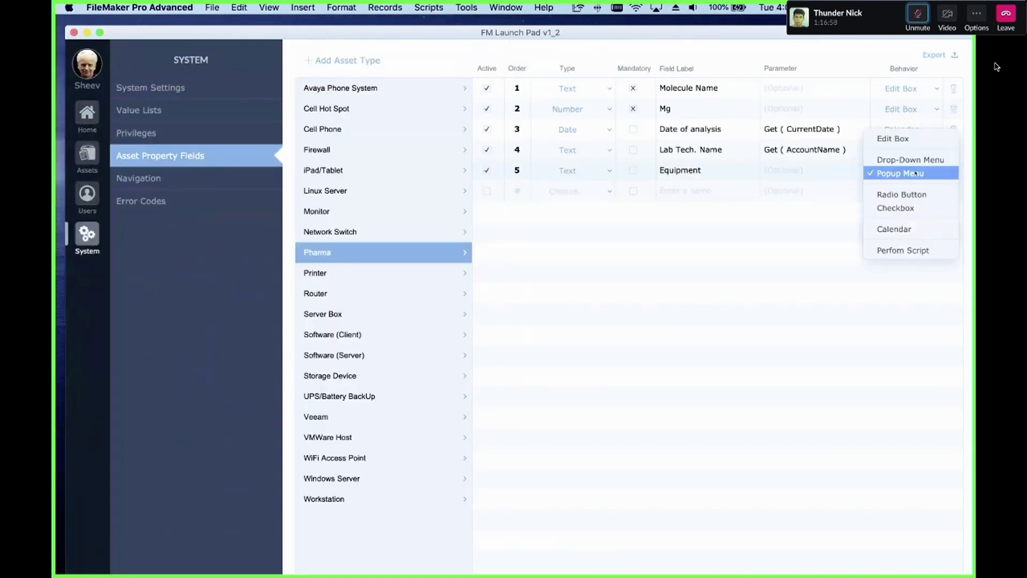
{"action": "left_click", "coordinate": [918, 250]}
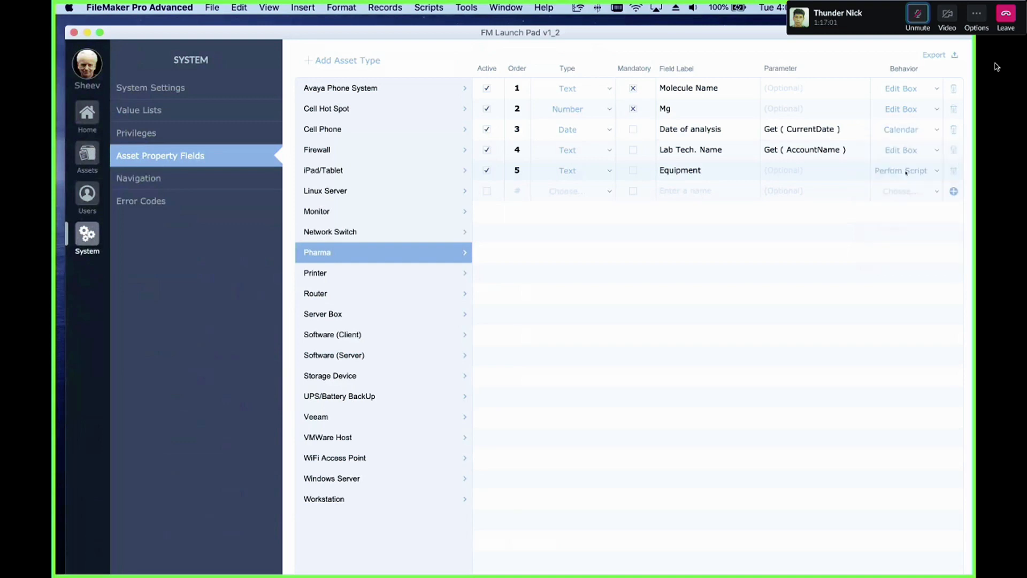
{"action": "left_click_drag", "start_coordinate": [826, 30], "coordinate": [683, 30]}
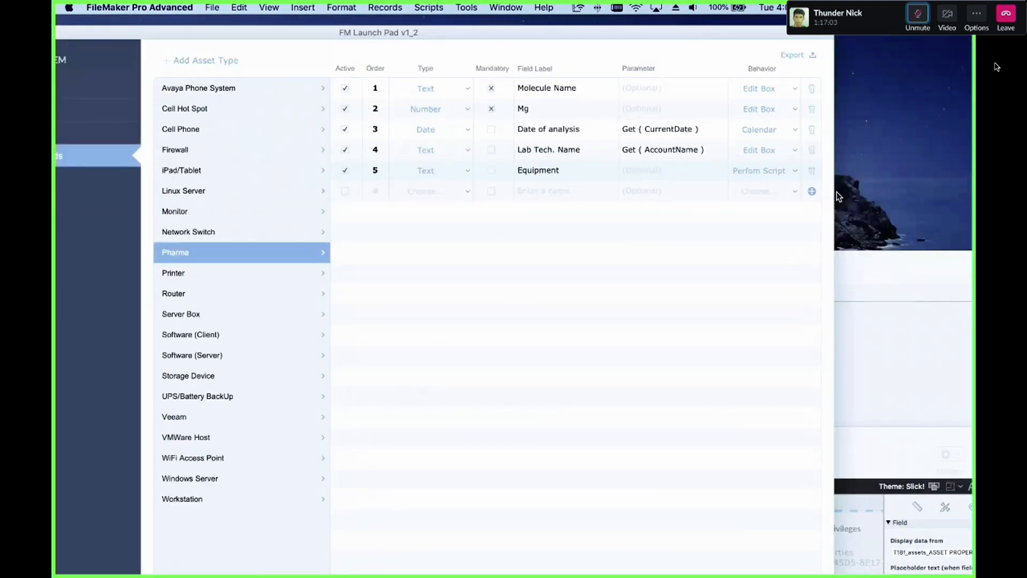
{"action": "left_click_drag", "start_coordinate": [833, 197], "coordinate": [950, 199]}
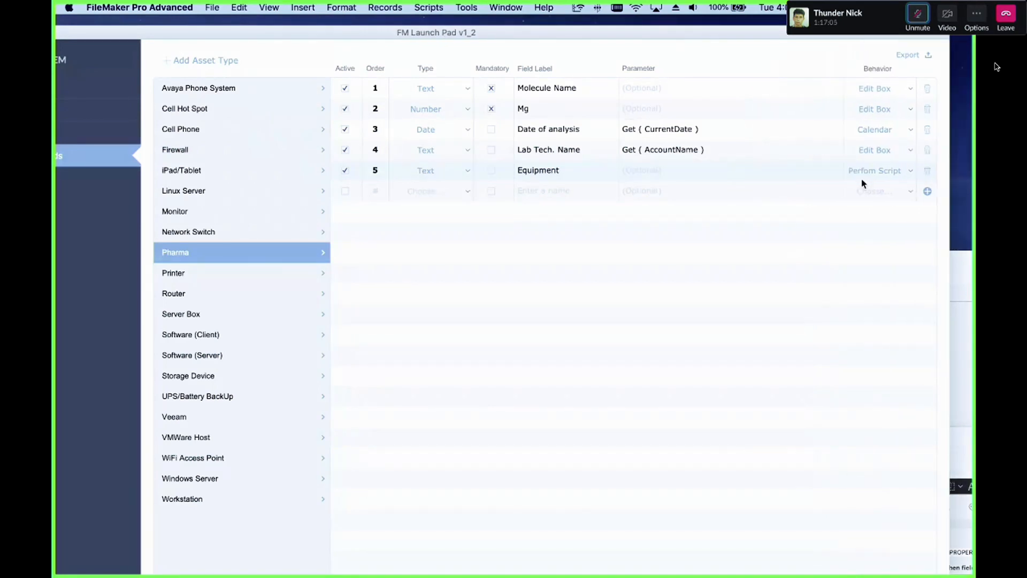
{"action": "left_click", "coordinate": [886, 172]}
{"action": "left_click", "coordinate": [885, 172]}
Step: Open the (2785) PSoS | Set Asset Type script and insert a Perform Script step as line 3
{"action": "key", "text": "super+shift+s"}
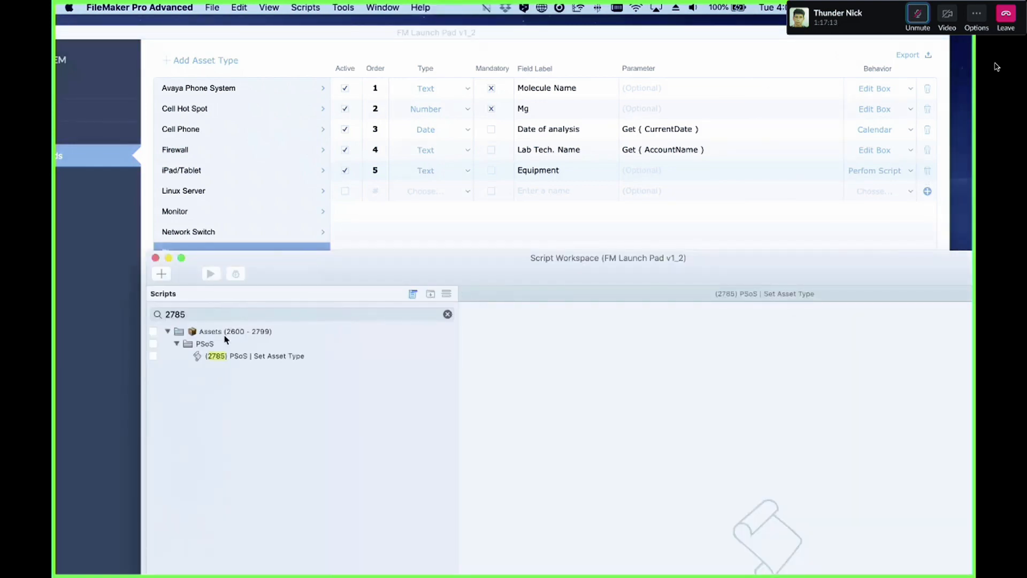
{"action": "left_click", "coordinate": [271, 356]}
{"action": "left_click", "coordinate": [494, 322]}
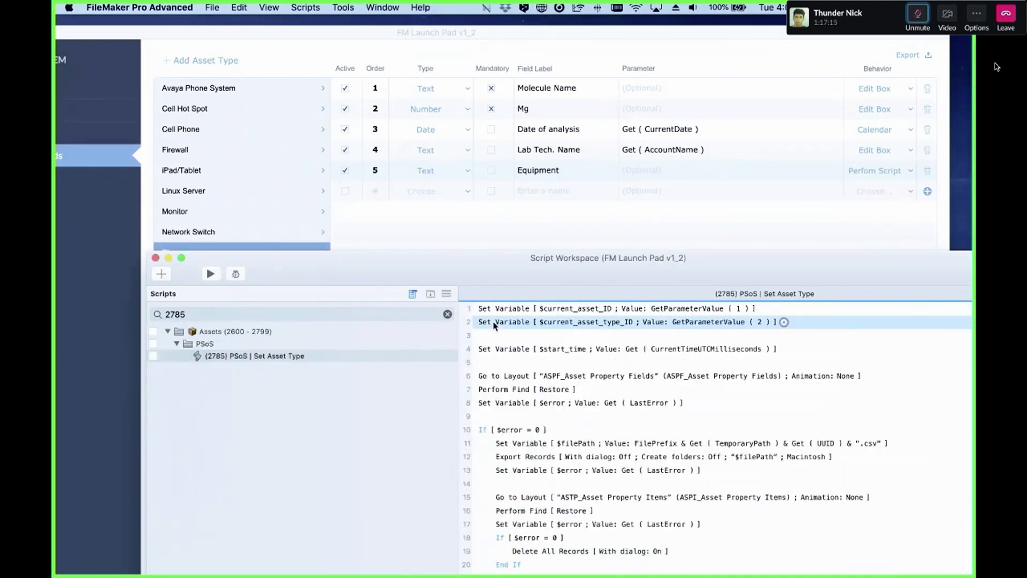
{"action": "key", "text": "Return"}
{"action": "type", "text": "pewrf"}
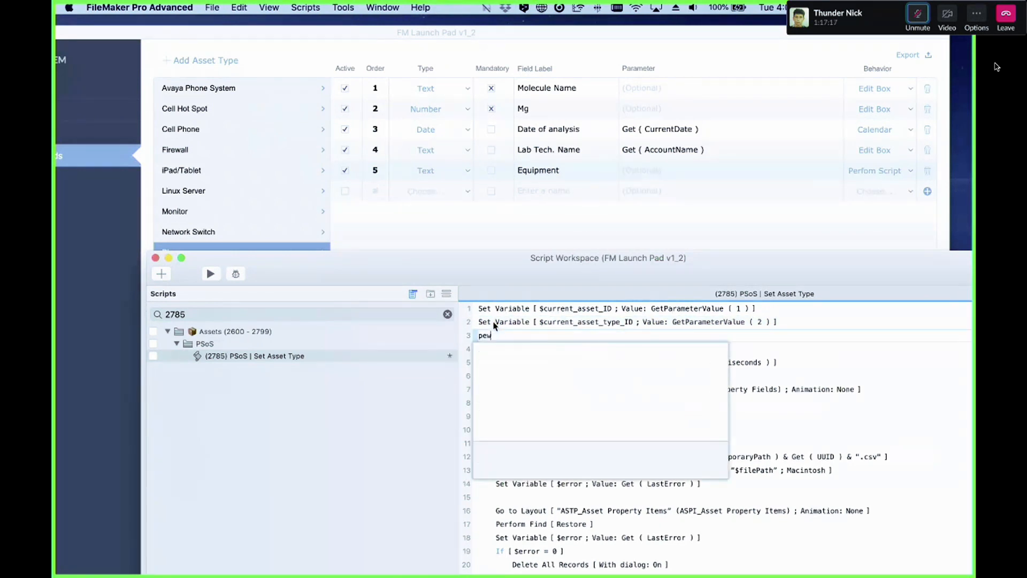
{"action": "key", "text": "BackSpace"}
{"action": "key", "text": "BackSpace"}
{"action": "key", "text": "BackSpace"}
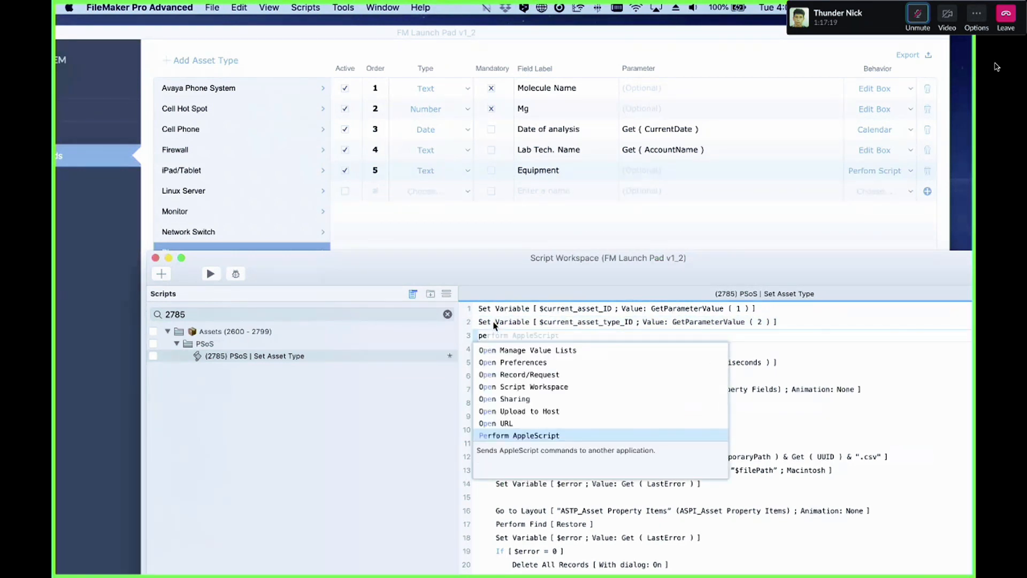
{"action": "type", "text": "r"}
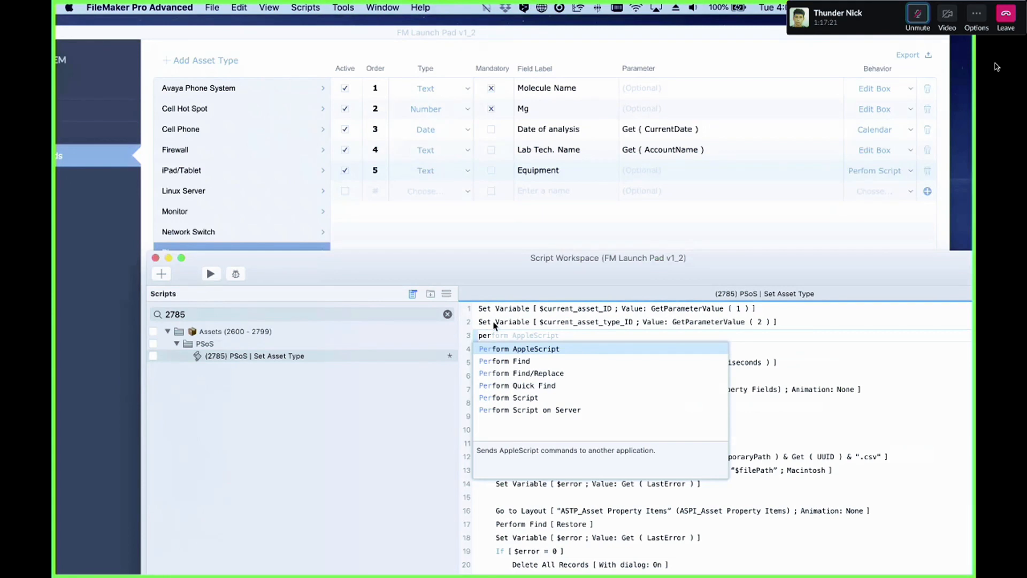
{"action": "key", "text": "Down"}
{"action": "key", "text": "Down"}
{"action": "key", "text": "Down"}
{"action": "key", "text": "Down"}
{"action": "key", "text": "Down"}
{"action": "key", "text": "Up"}
{"action": "key", "text": "Return"}
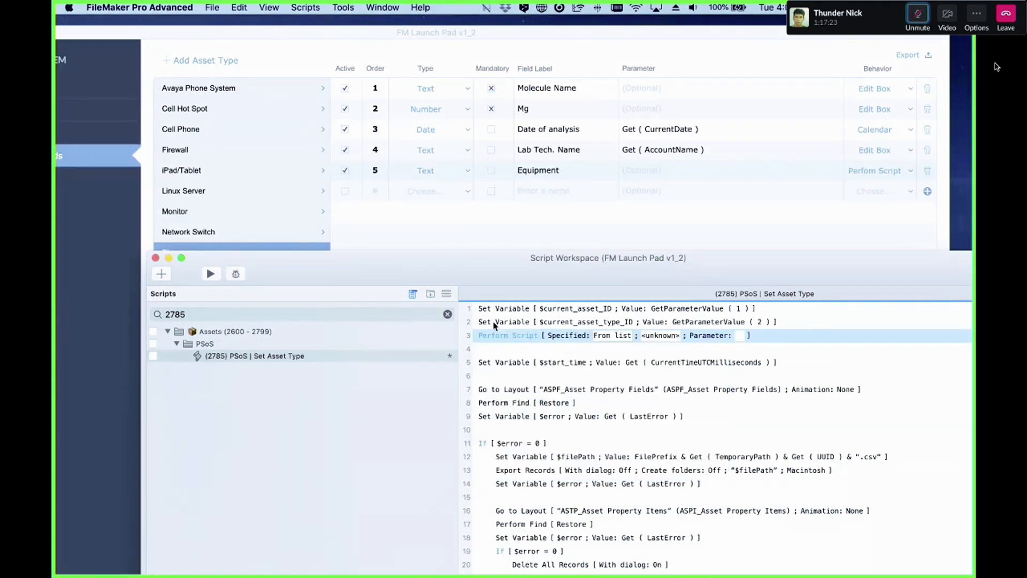
Step: Set the new Perform Script step to specify the script by name, cancelling its calculation dialog
{"action": "left_click", "coordinate": [607, 335]}
{"action": "left_click", "coordinate": [599, 349]}
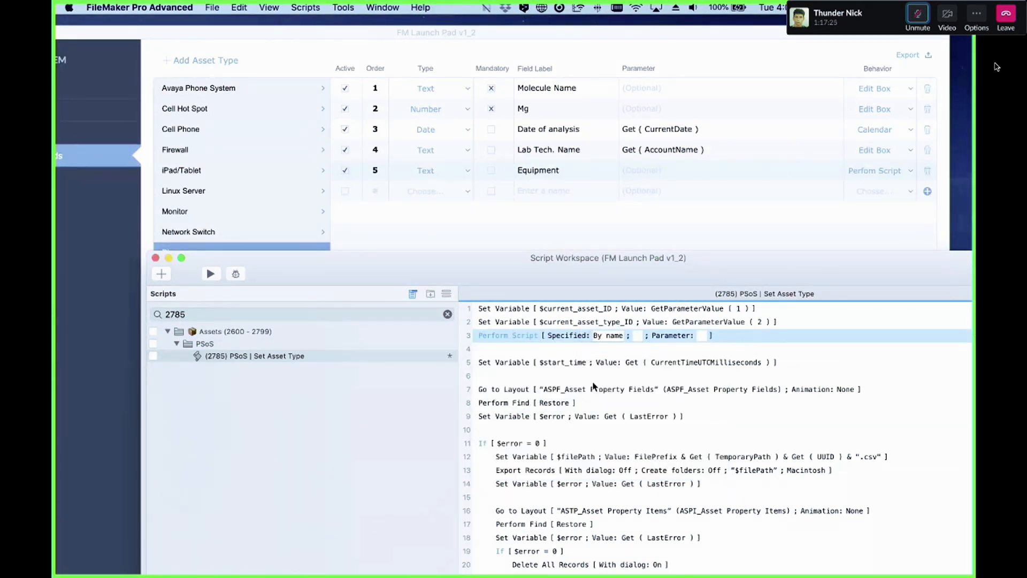
{"action": "left_click", "coordinate": [637, 336]}
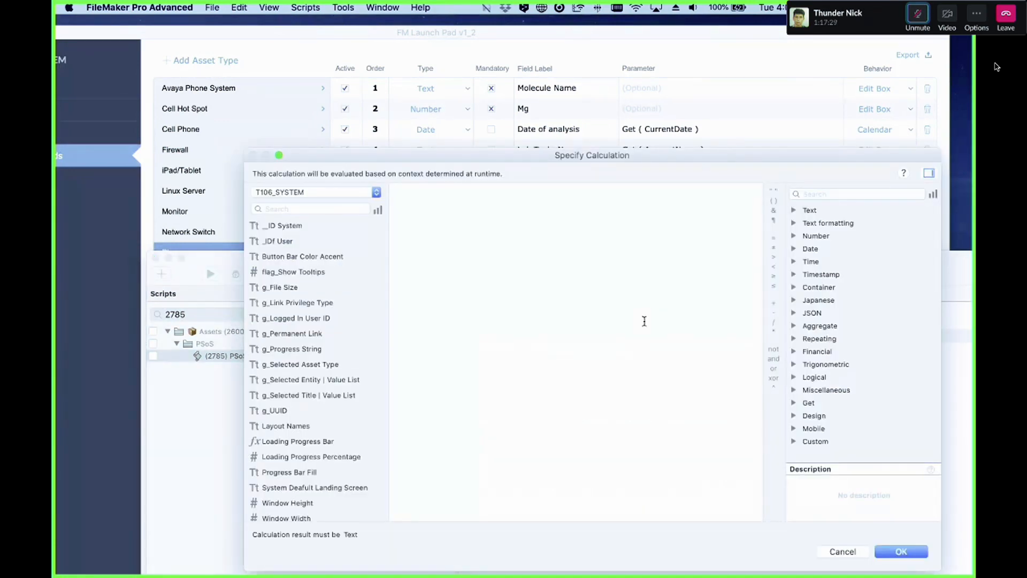
{"action": "key", "text": "Escape"}
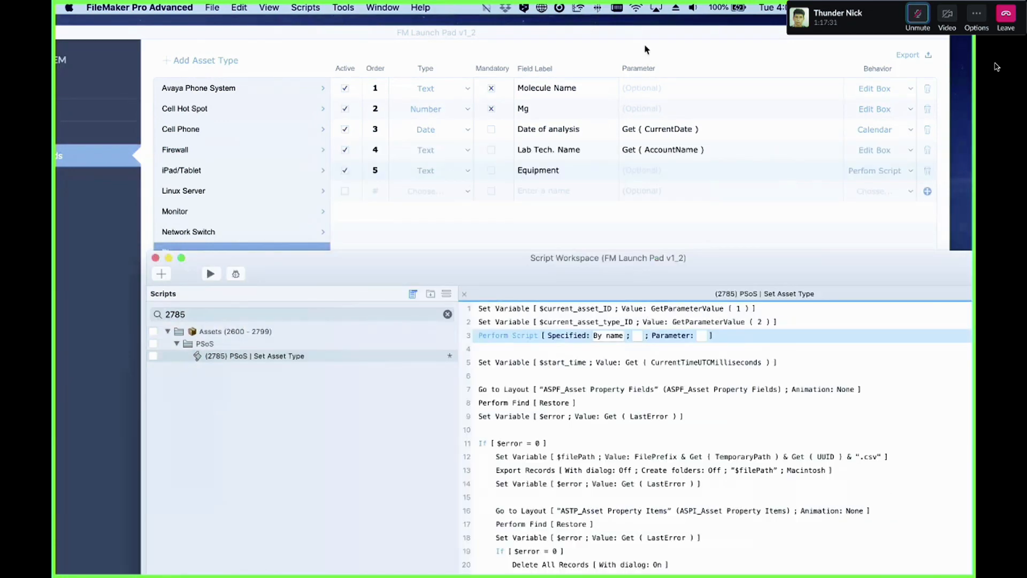
Step: Inspect the Lab Tech. Name property's parameter calculation
{"action": "left_click", "coordinate": [554, 196]}
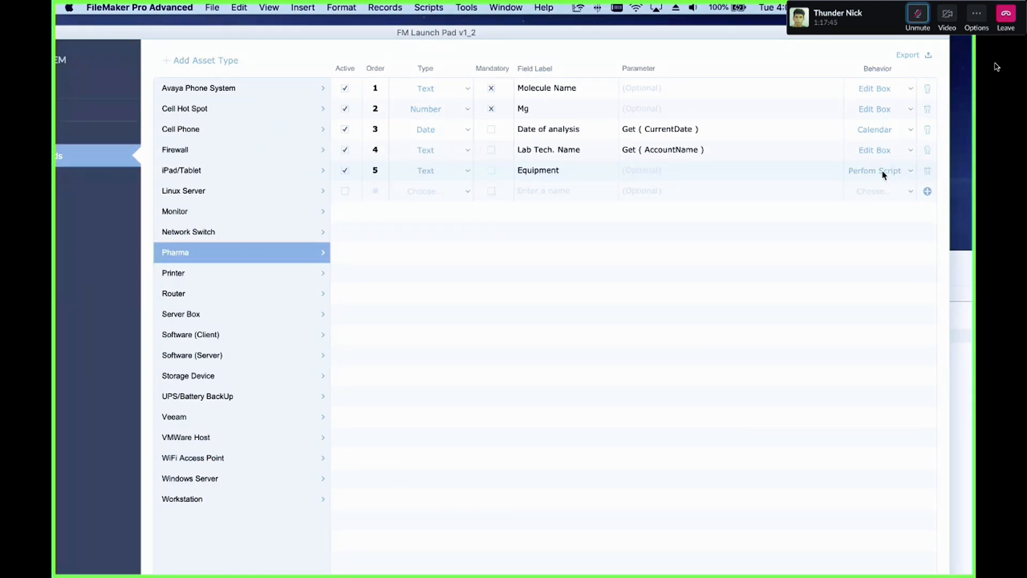
{"action": "left_click", "coordinate": [725, 149]}
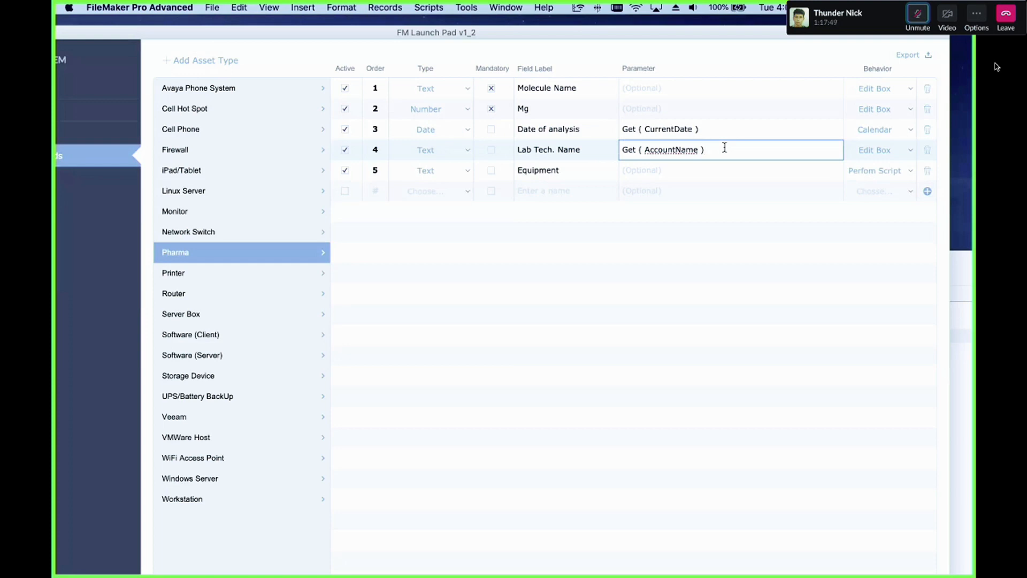
Step: Copy the Loading Progress Bar field's calculation from the SYS_System table's field definitions, then close the dialogs and Script Workspace
{"action": "left_click", "coordinate": [474, 7]}
{"action": "left_click", "coordinate": [472, 8]}
{"action": "key", "text": "super+shift+s"}
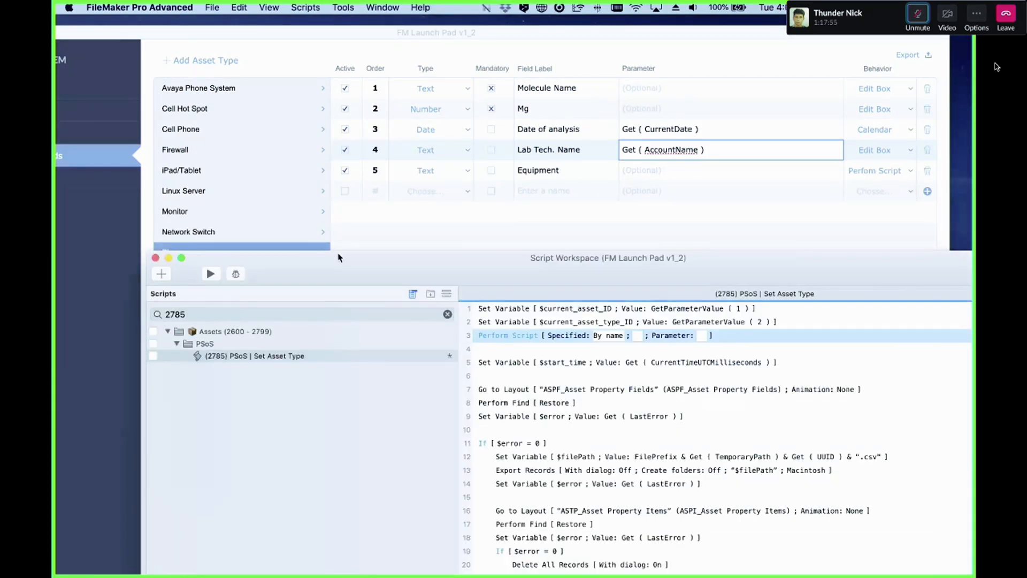
{"action": "key", "text": "super+shift+d"}
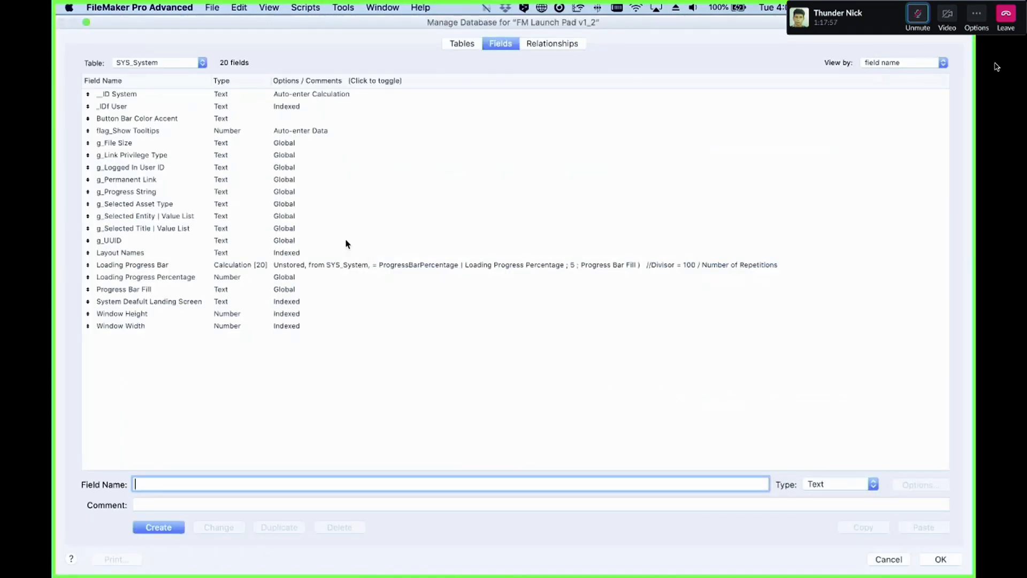
{"action": "left_click", "coordinate": [317, 132]}
{"action": "left_click", "coordinate": [424, 267]}
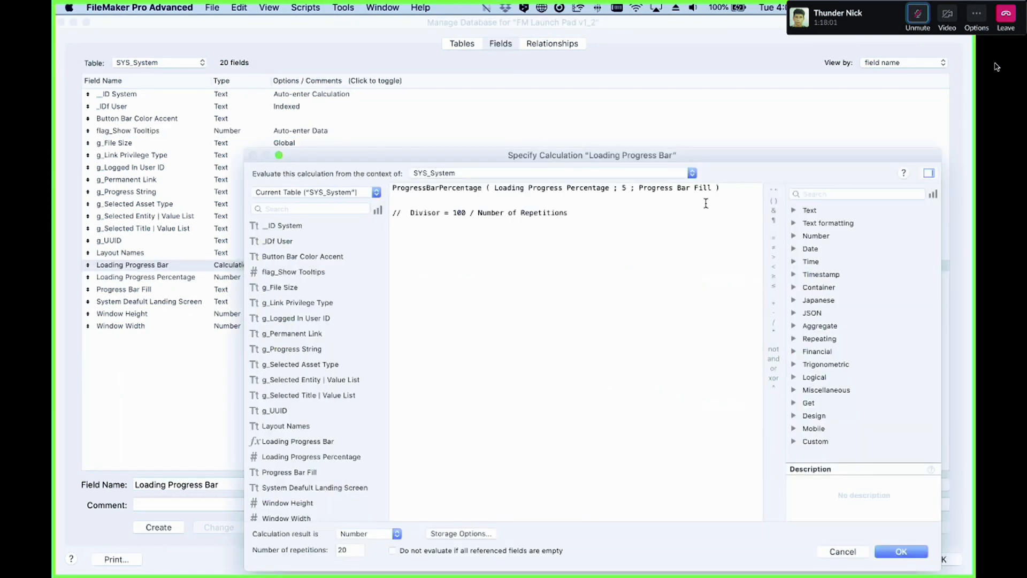
{"action": "left_click_drag", "start_coordinate": [722, 189], "coordinate": [405, 180]}
{"action": "key", "text": "super+c"}
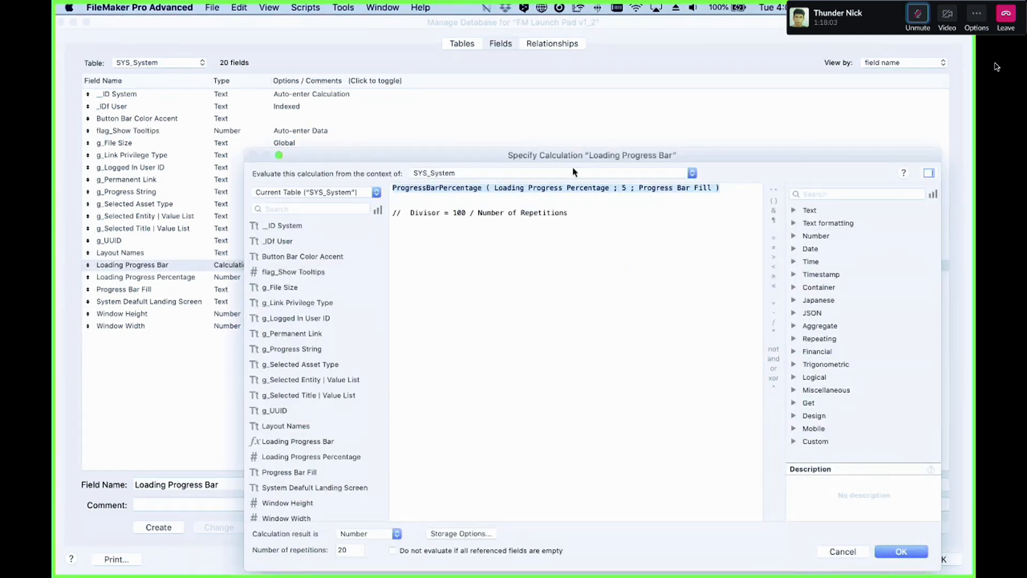
{"action": "key", "text": "Return"}
{"action": "key", "text": "Return"}
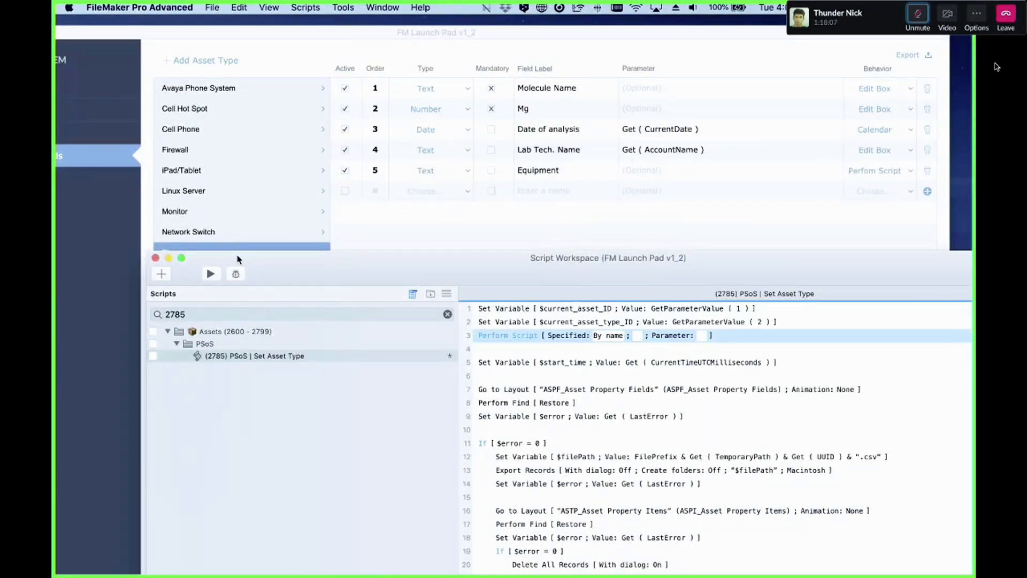
{"action": "key", "text": "super+w"}
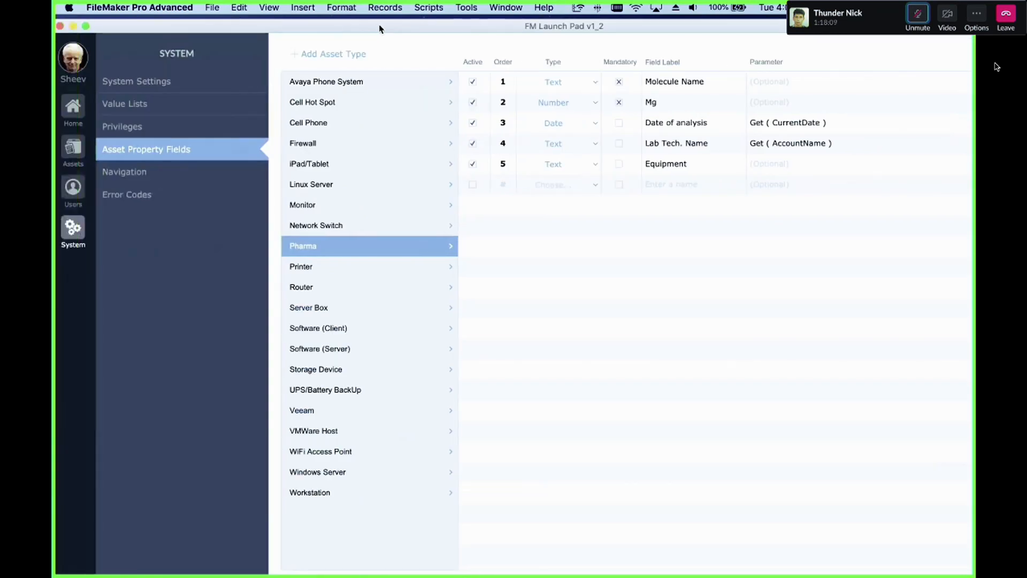
Step: Examine the asset property portal's table occurrences in the T18_ASSETS group of the relationships graph
{"action": "left_click", "coordinate": [84, 163]}
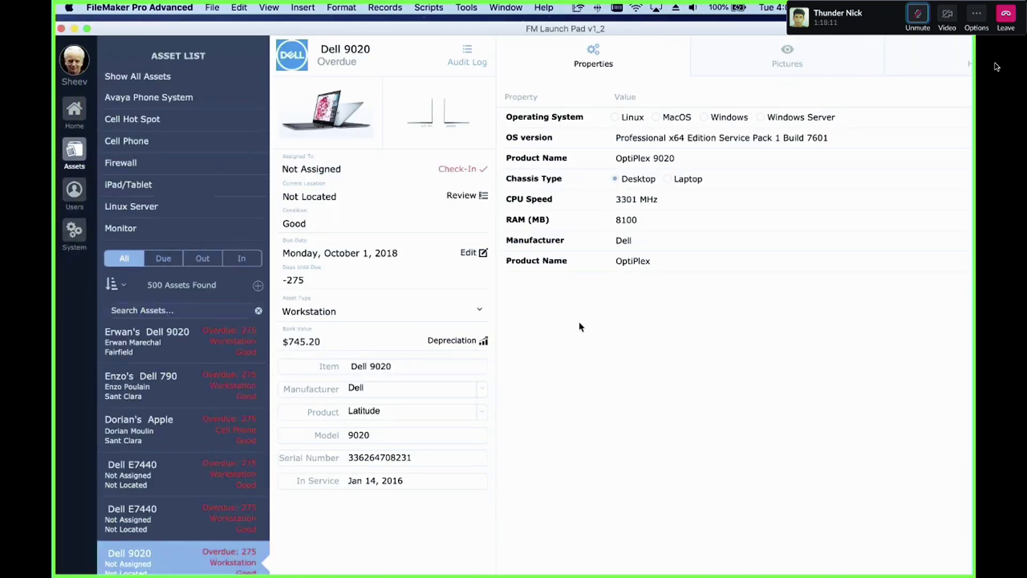
{"action": "key", "text": "super+l"}
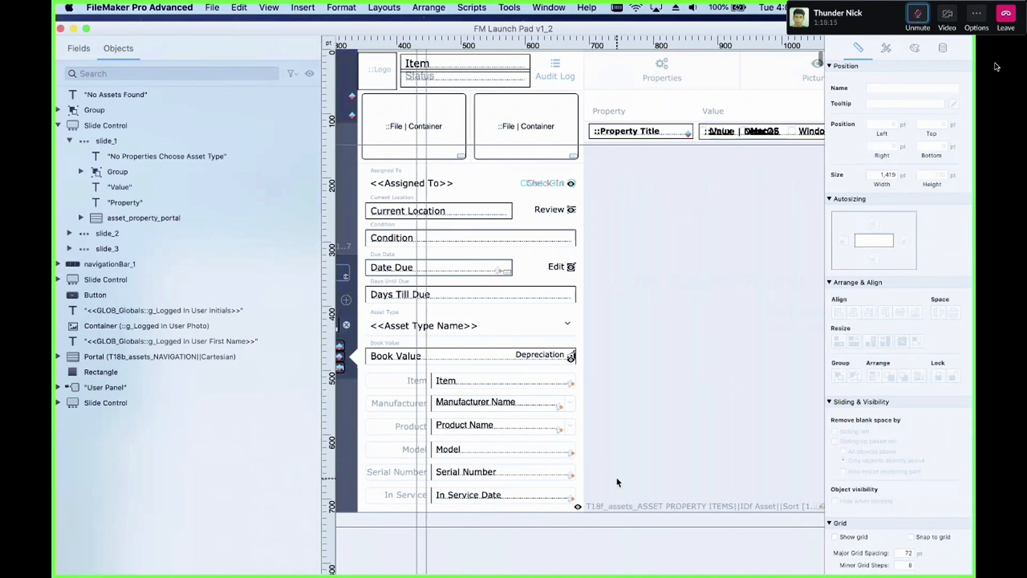
{"action": "left_click", "coordinate": [593, 510]}
{"action": "key", "text": "shift+super+d"}
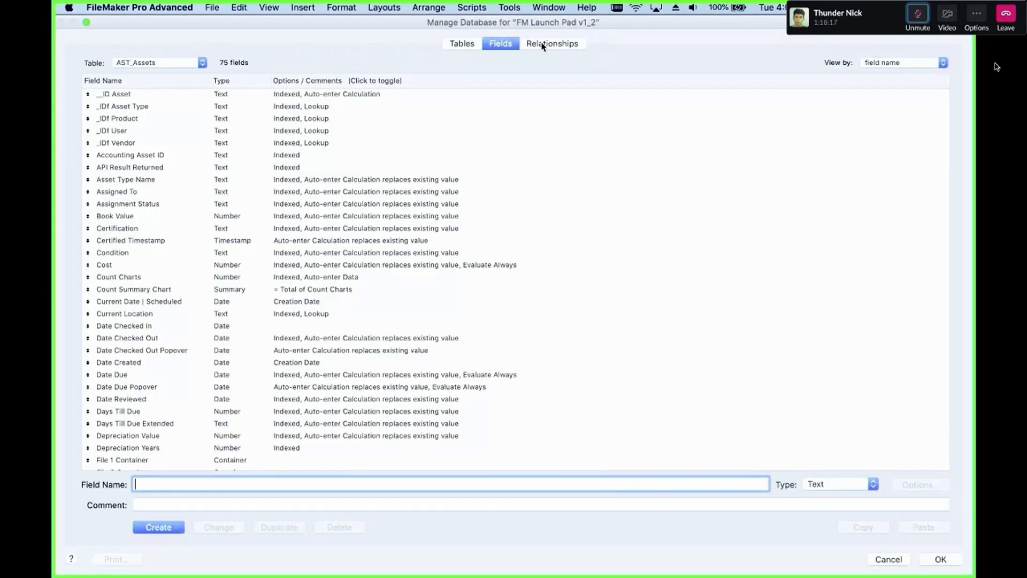
{"action": "left_click", "coordinate": [544, 43]}
{"action": "scroll", "coordinate": [564, 268], "scroll_direction": "down", "scroll_amount": 15}
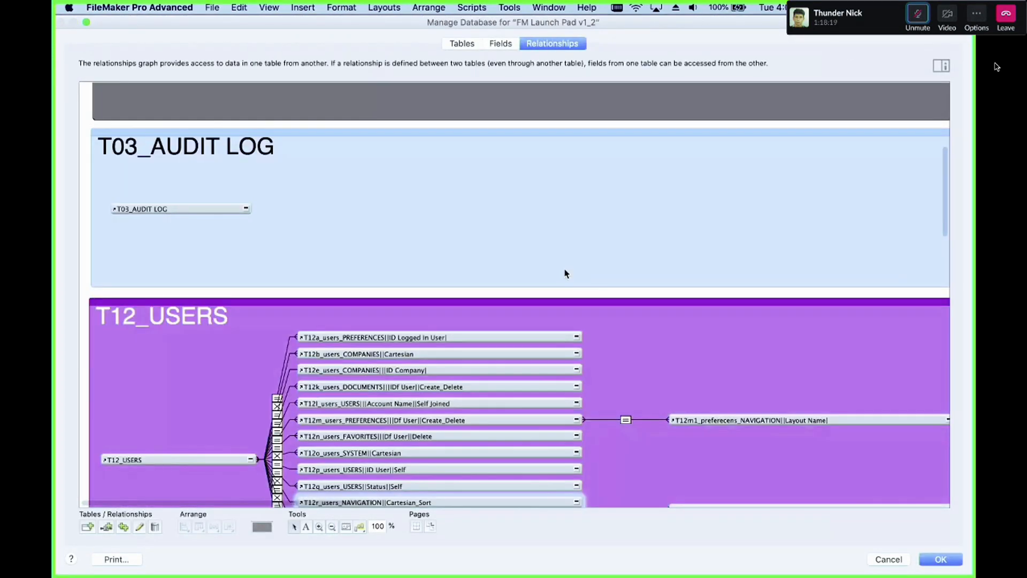
{"action": "scroll", "coordinate": [588, 278], "scroll_direction": "down", "scroll_amount": 10}
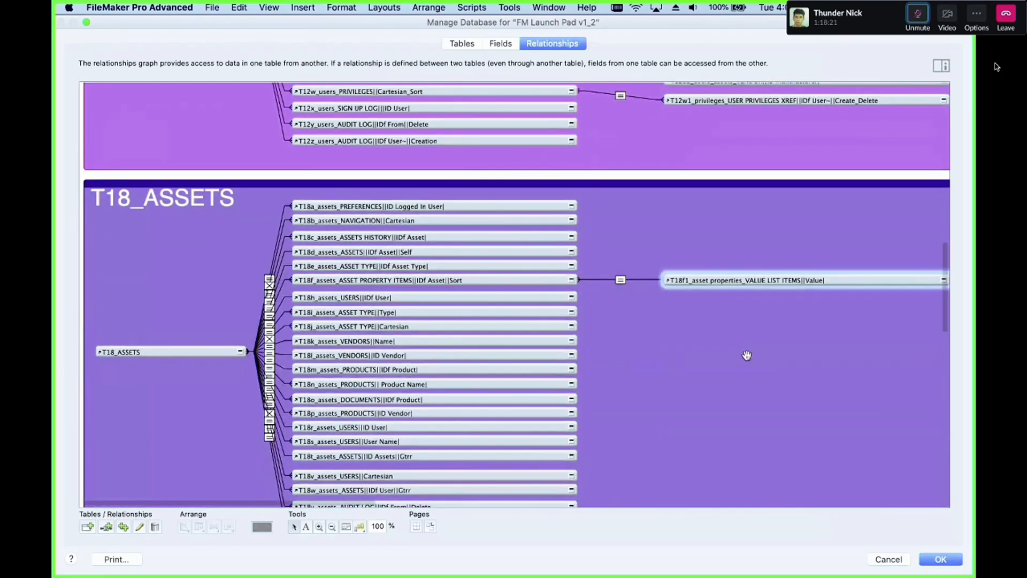
{"action": "scroll", "coordinate": [645, 285], "scroll_direction": "right", "scroll_amount": 8}
Step: Duplicate the T18f1_asset properties VALUE LIST ITEMS table occurrence several times, then cancel the database dialog
{"action": "key", "text": "super+d"}
{"action": "key", "text": "super+d"}
{"action": "key", "text": "super+d"}
{"action": "key", "text": "super+d"}
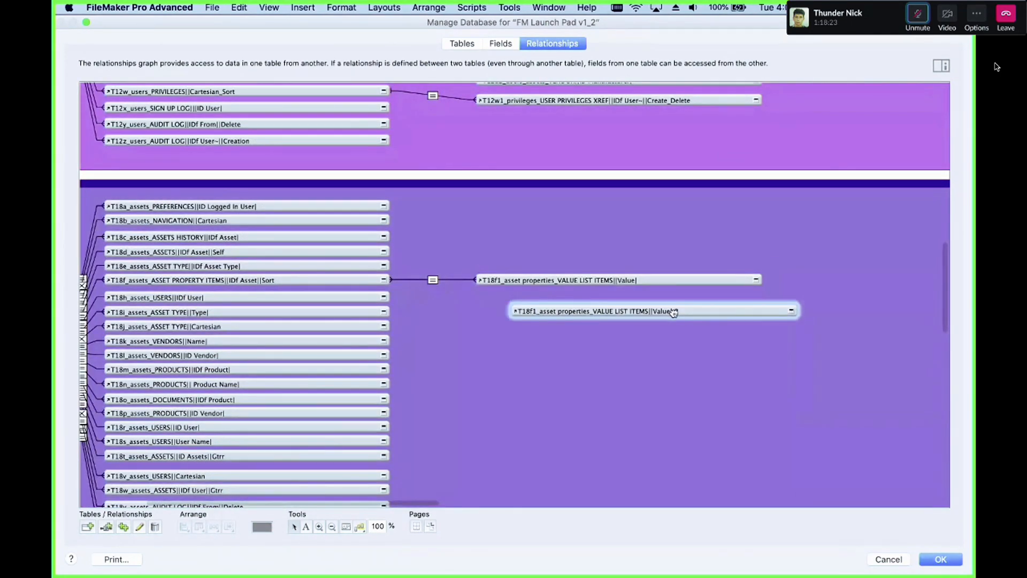
{"action": "key", "text": "super+d"}
{"action": "key", "text": "super+d"}
{"action": "key", "text": "super+d"}
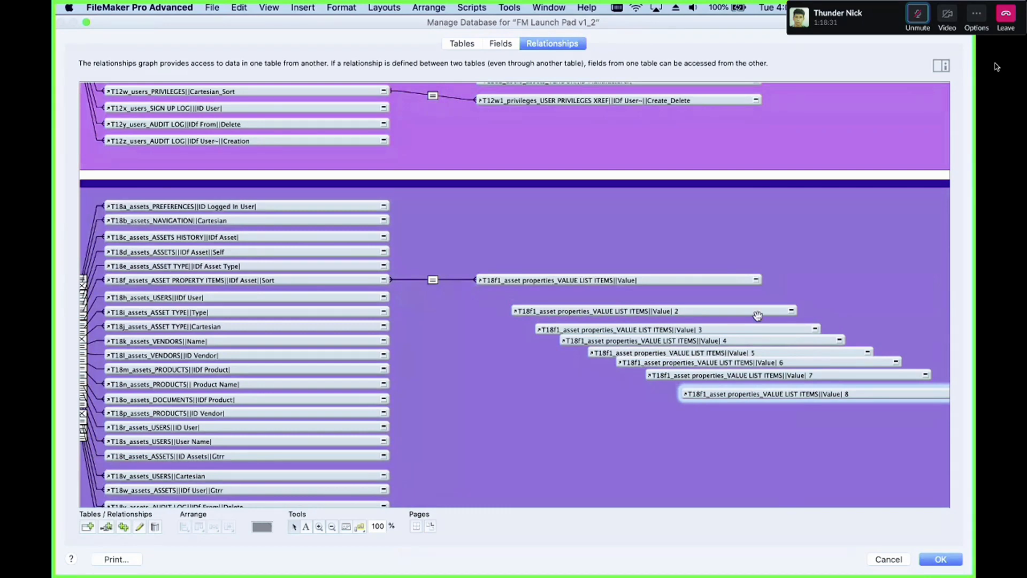
{"action": "key", "text": "Escape"}
Step: Compare the asset property portal with the Properties portal layout in the Projects Copy file
{"action": "left_click", "coordinate": [325, 135]}
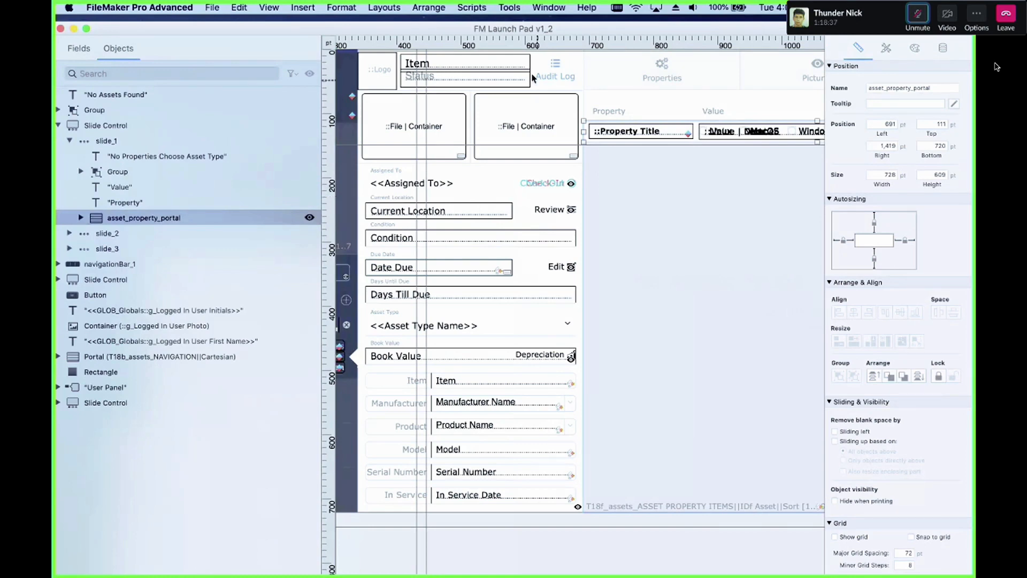
{"action": "left_click_drag", "start_coordinate": [537, 32], "coordinate": [438, 365]}
{"action": "left_click_drag", "start_coordinate": [491, 272], "coordinate": [659, 496]}
{"action": "left_click_drag", "start_coordinate": [614, 358], "coordinate": [518, 279]}
{"action": "left_click_drag", "start_coordinate": [849, 429], "coordinate": [662, 220]}
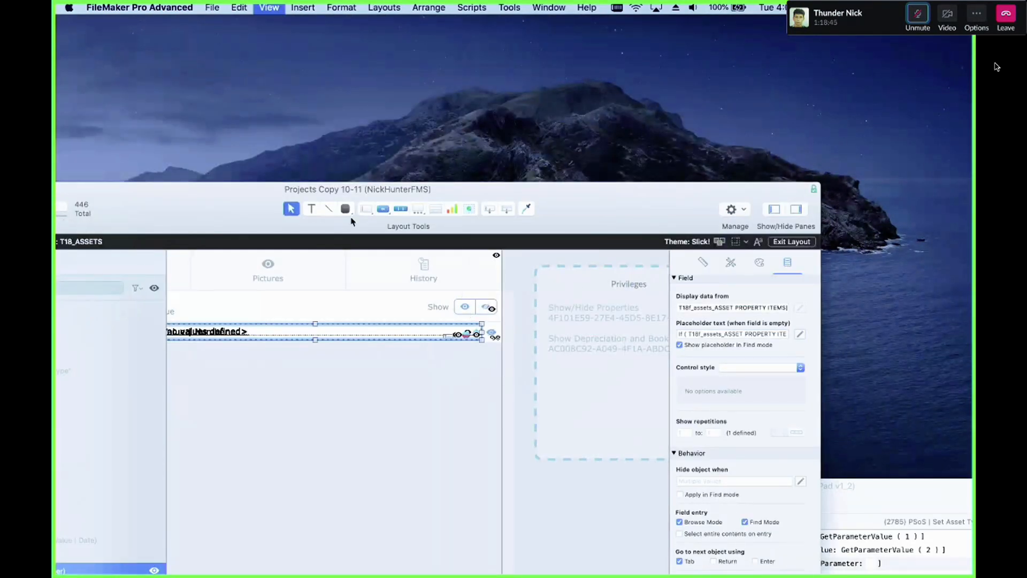
{"action": "key", "text": "super+e"}
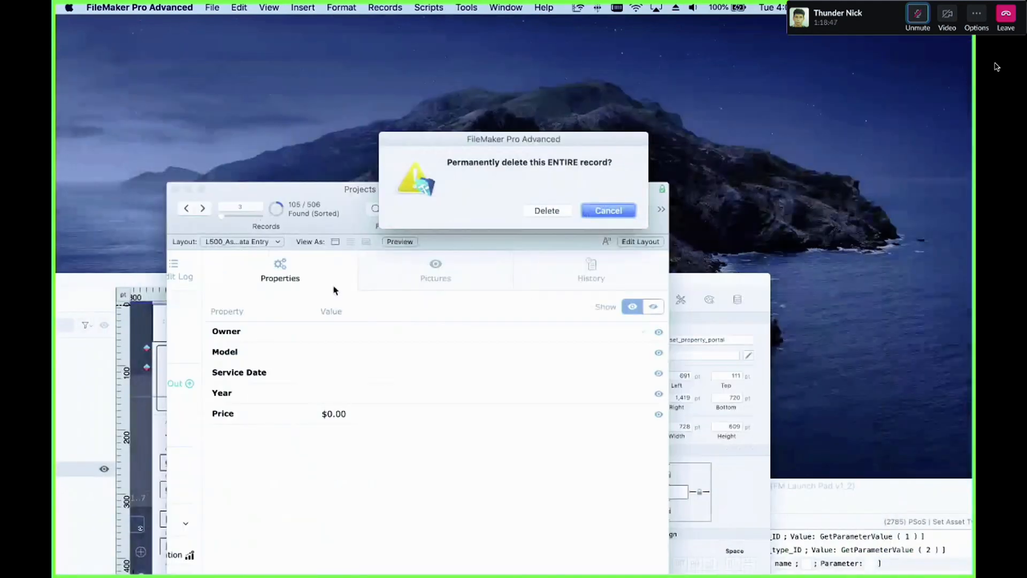
{"action": "left_click", "coordinate": [618, 210]}
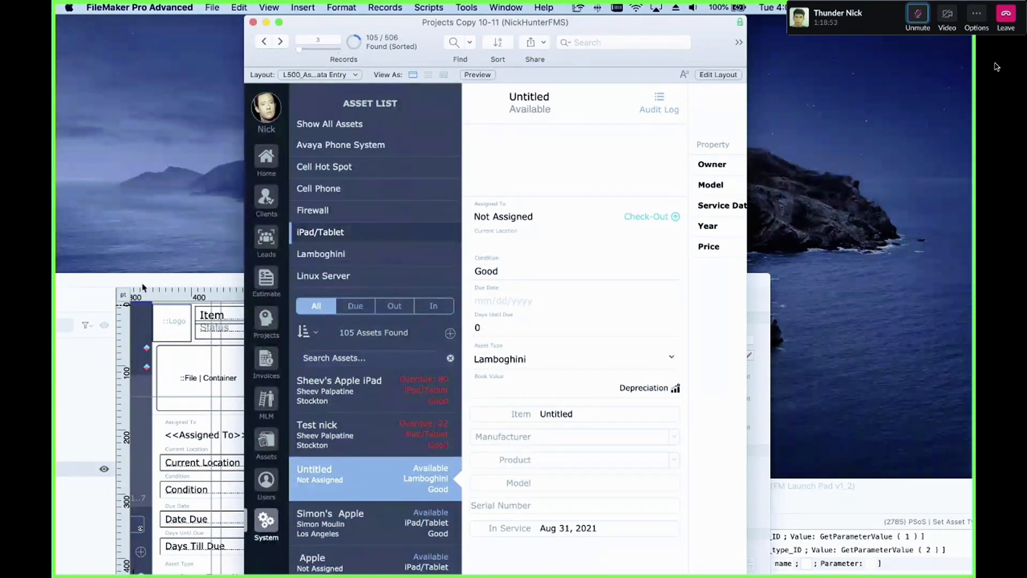
Step: Return to browse mode and open the Asset Property Fields settings for Pharma, arranging the window
{"action": "left_click_drag", "start_coordinate": [188, 284], "coordinate": [457, 22]}
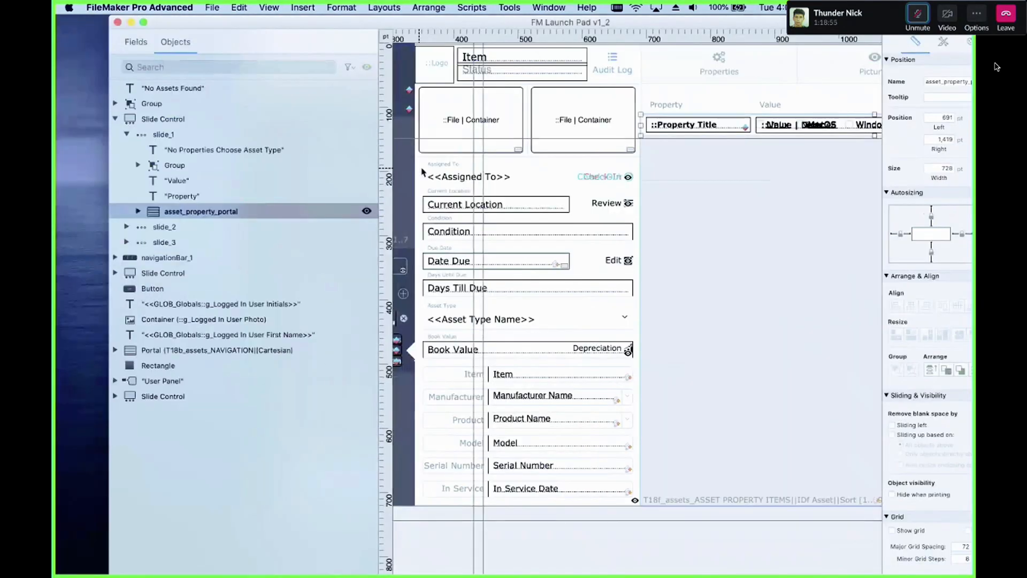
{"action": "scroll", "coordinate": [428, 193], "scroll_direction": "left", "scroll_amount": 5}
{"action": "key", "text": "super+b"}
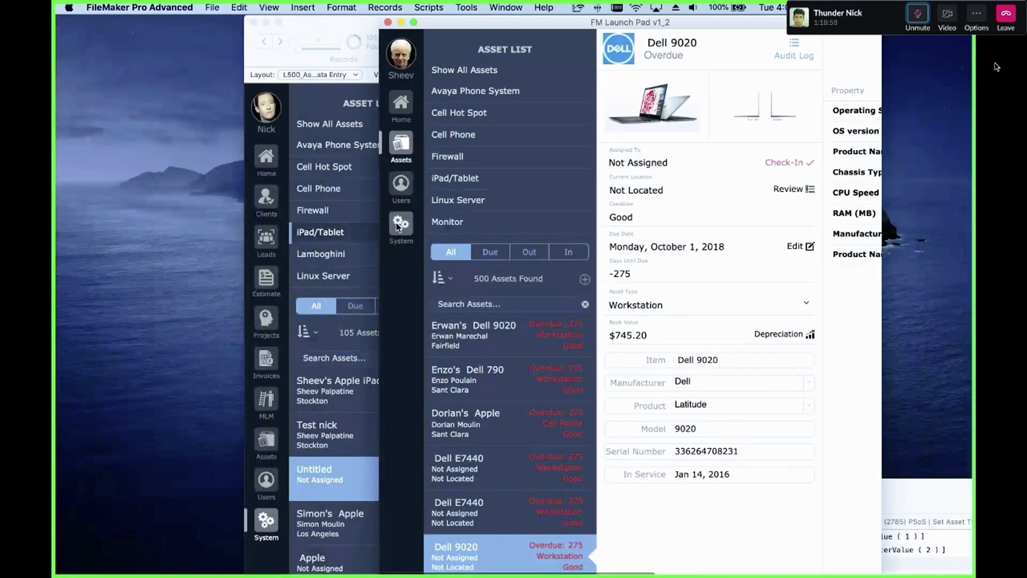
{"action": "left_click", "coordinate": [402, 223]}
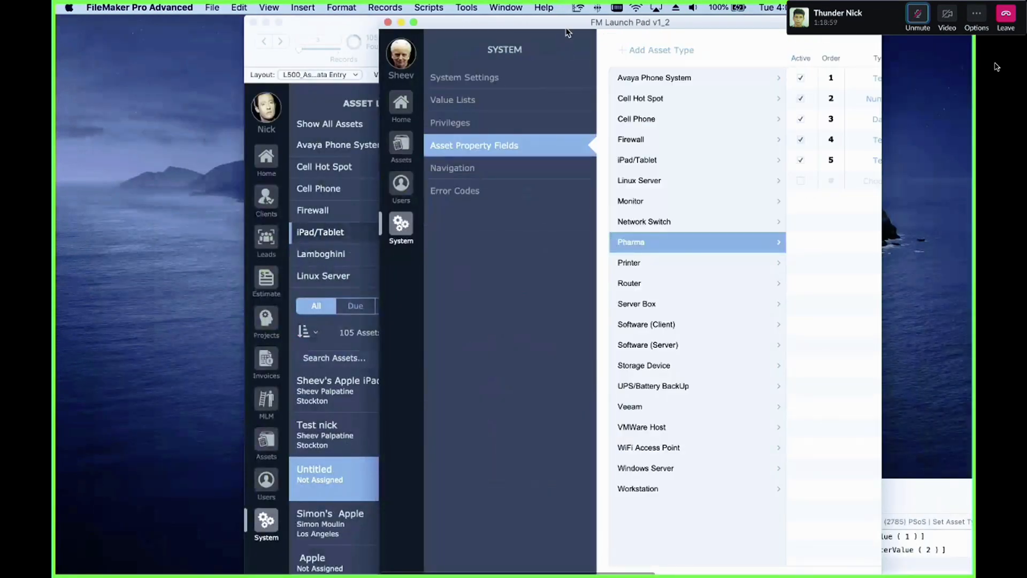
{"action": "left_click_drag", "start_coordinate": [568, 33], "coordinate": [299, 33]}
{"action": "left_click_drag", "start_coordinate": [615, 326], "coordinate": [967, 355]}
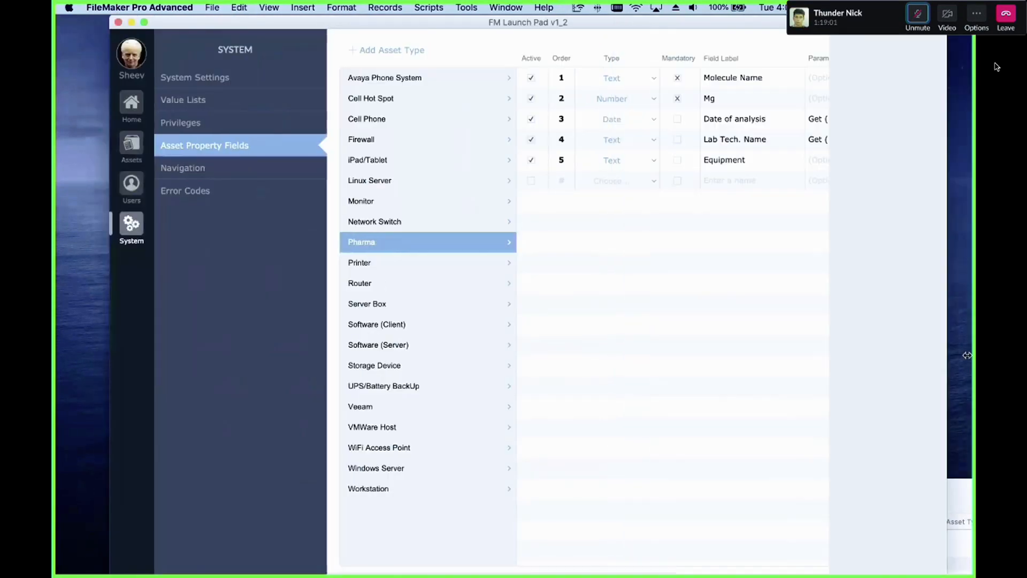
{"action": "scroll", "coordinate": [711, 195], "scroll_direction": "right", "scroll_amount": 3}
{"action": "left_click_drag", "start_coordinate": [545, 22], "coordinate": [429, 22]}
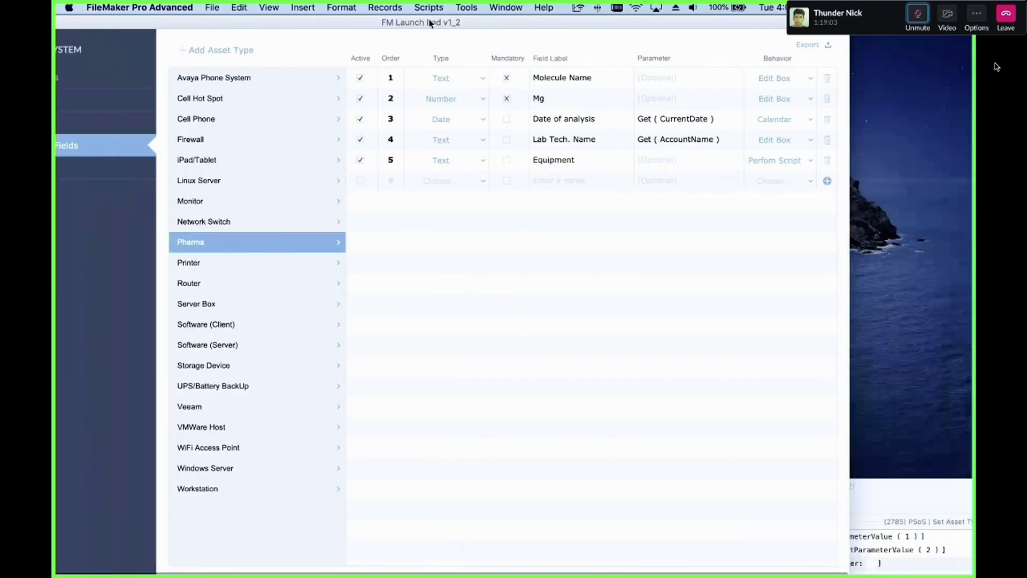
Step: Paste the copied calculation into the Equipment property's parameter, then clear it again
{"action": "left_click", "coordinate": [670, 161]}
{"action": "key", "text": "super+v"}
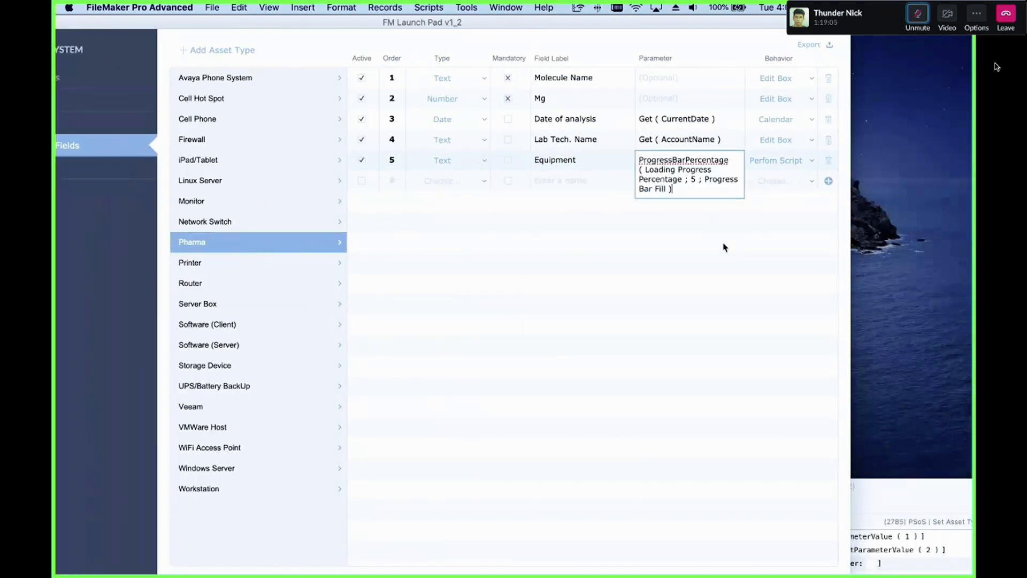
{"action": "left_click", "coordinate": [725, 248]}
{"action": "left_click", "coordinate": [696, 160]}
{"action": "left_click_drag", "start_coordinate": [684, 192], "coordinate": [630, 149]}
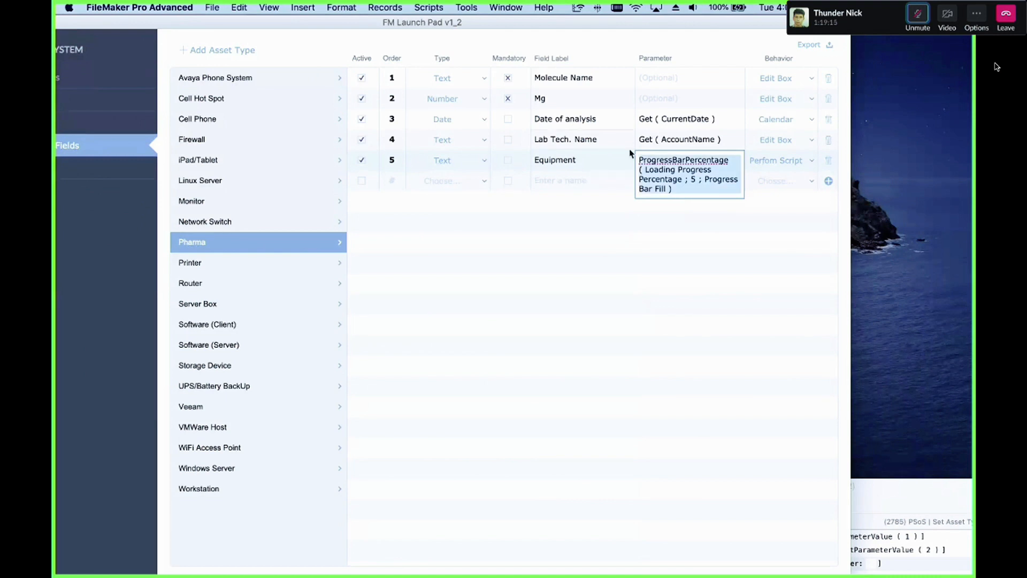
{"action": "key", "text": "BackSpace"}
{"action": "left_click", "coordinate": [696, 287]}
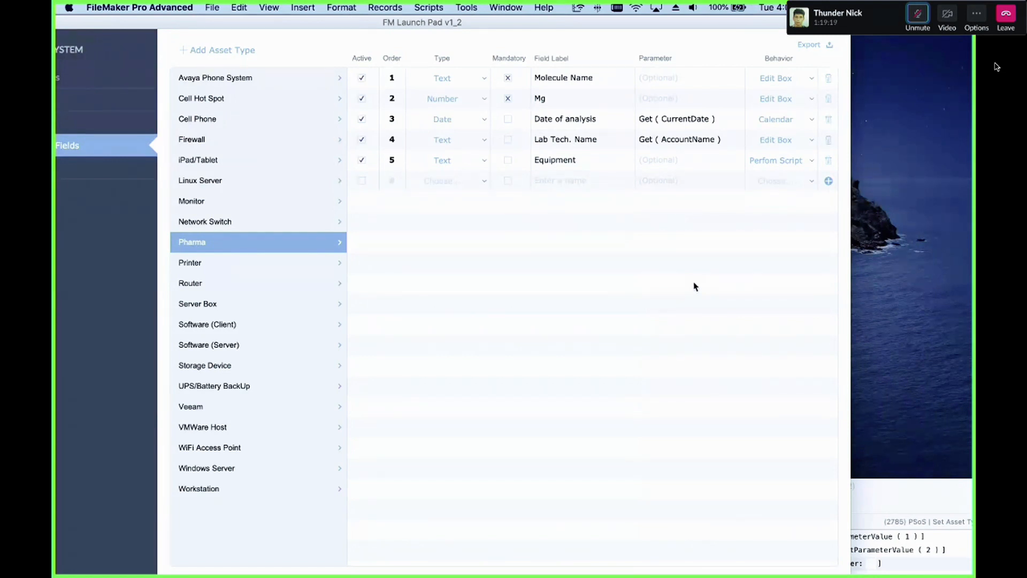
Step: Go to the asset list and create a new asset record
{"action": "left_click", "coordinate": [657, 160]}
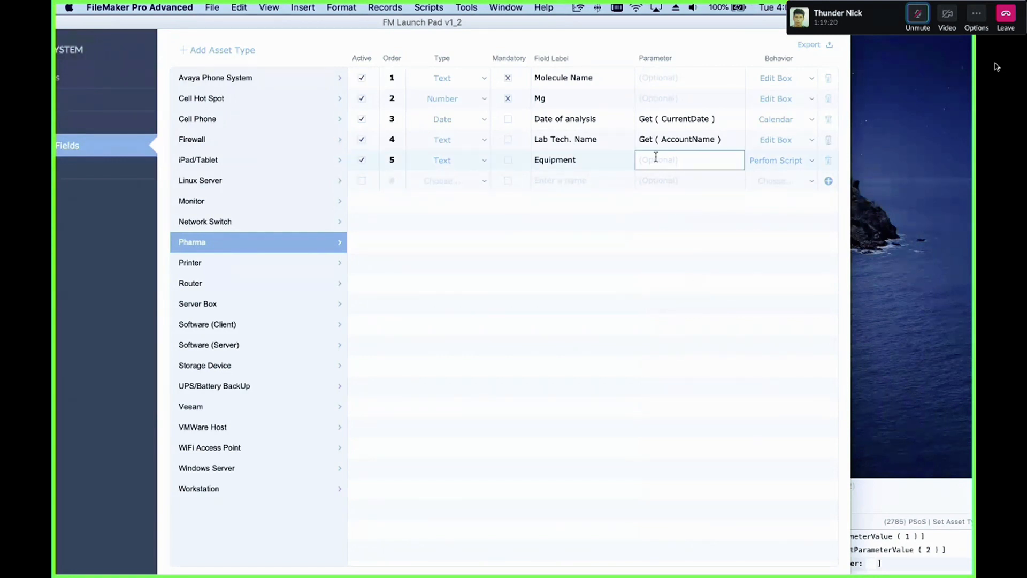
{"action": "left_click", "coordinate": [673, 277]}
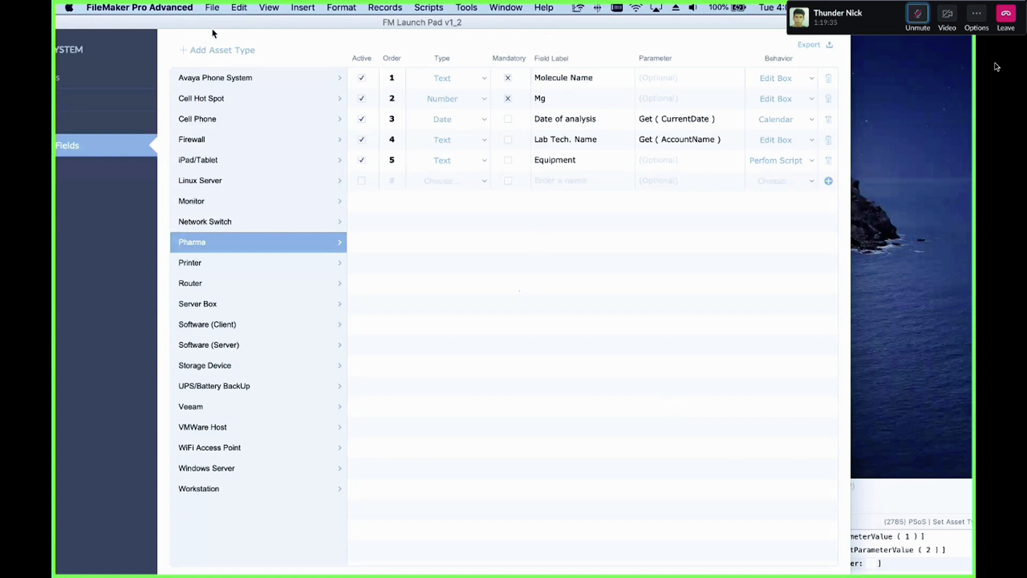
{"action": "left_click_drag", "start_coordinate": [213, 26], "coordinate": [331, 27]}
{"action": "left_click", "coordinate": [134, 145]}
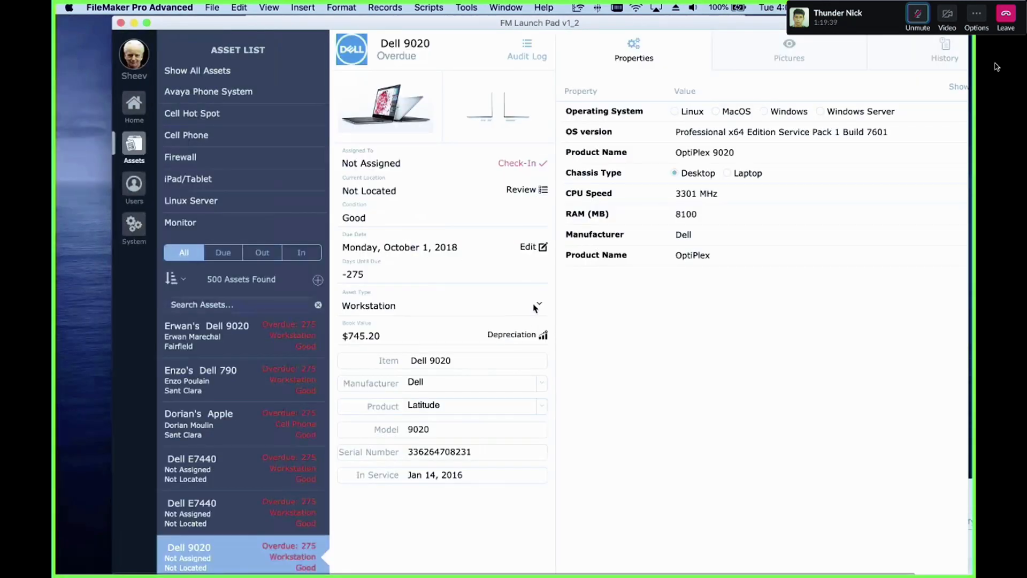
{"action": "left_click", "coordinate": [318, 280]}
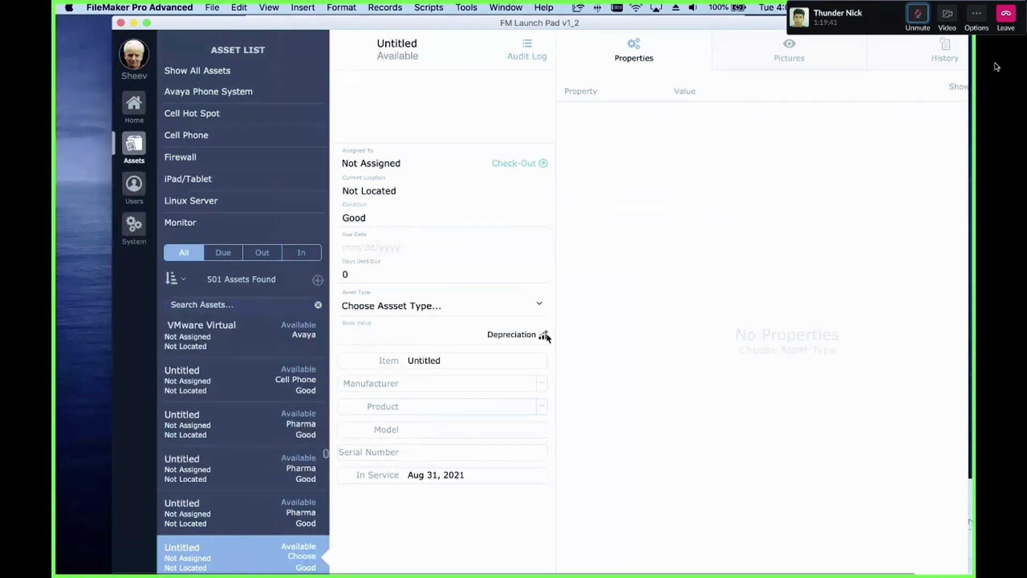
Step: Open the new asset's type menu with the Script Debugger on, and step into the Set Asset Type [parameter] script
{"action": "left_click", "coordinate": [539, 305]}
{"action": "left_click", "coordinate": [468, 7]}
{"action": "left_click", "coordinate": [488, 21]}
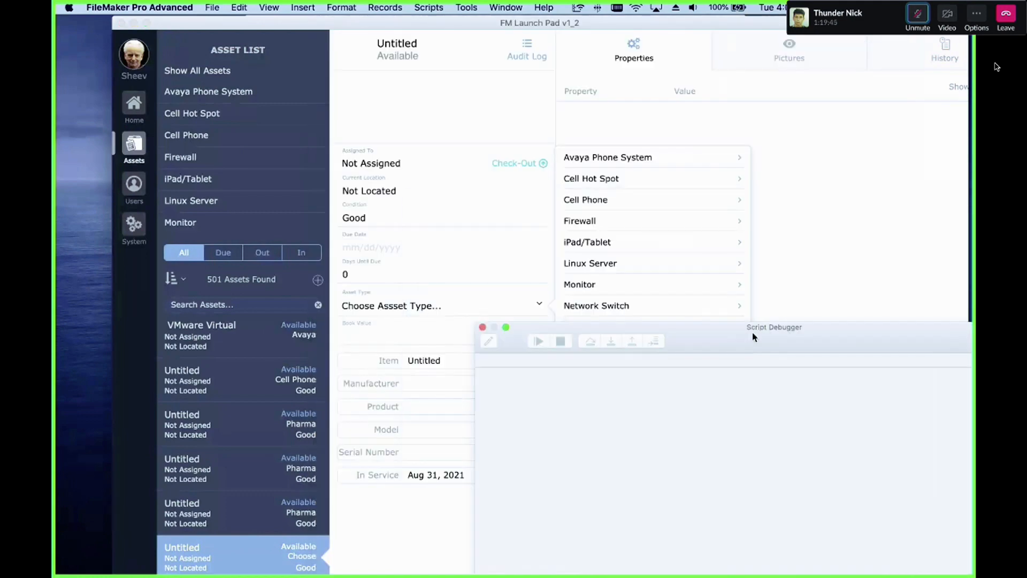
{"action": "left_click", "coordinate": [624, 244]}
{"action": "left_click_drag", "start_coordinate": [688, 342], "coordinate": [513, 224]}
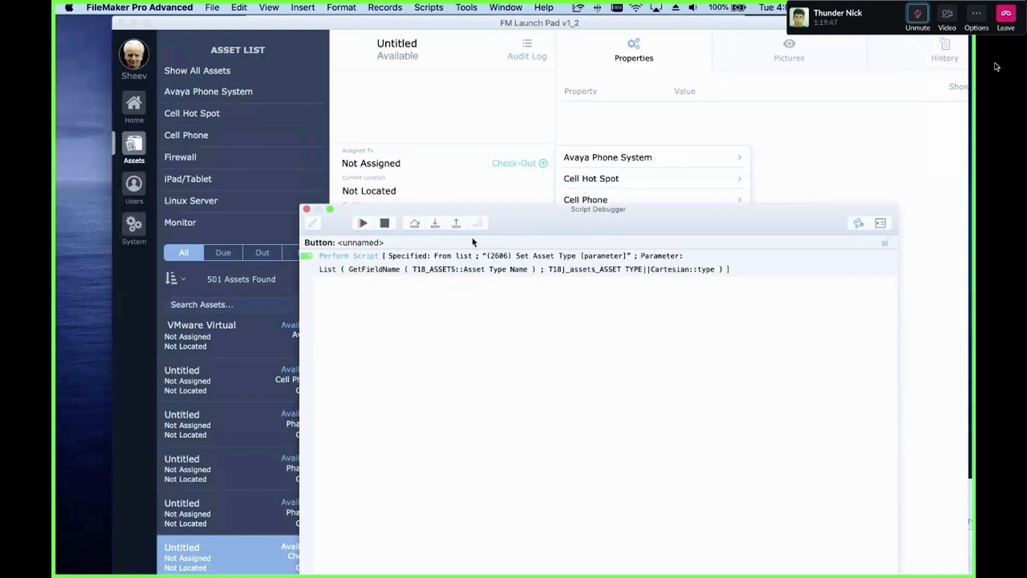
{"action": "left_click", "coordinate": [435, 224]}
{"action": "left_click_drag", "start_coordinate": [435, 208], "coordinate": [382, 51]}
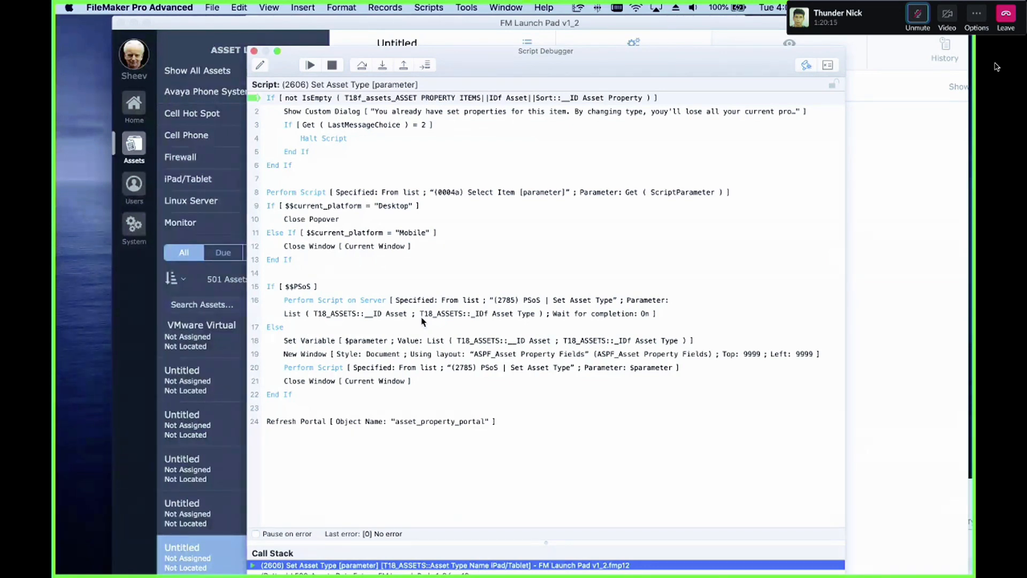
Step: Resume the script, try choosing iPad/Tablet as the new asset's type, and open the untitled Cell Phone asset
{"action": "left_click", "coordinate": [308, 65]}
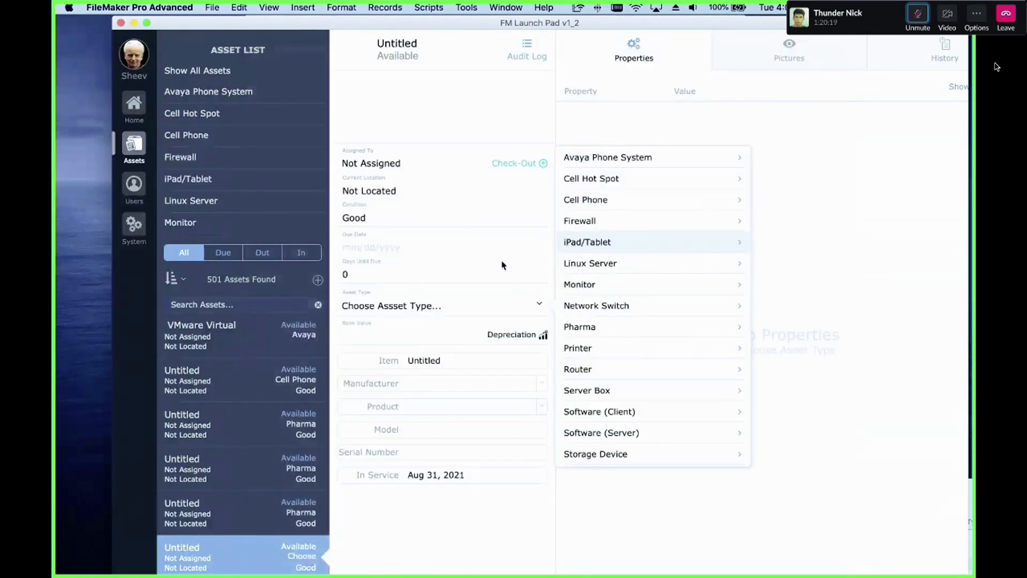
{"action": "left_click", "coordinate": [587, 240]}
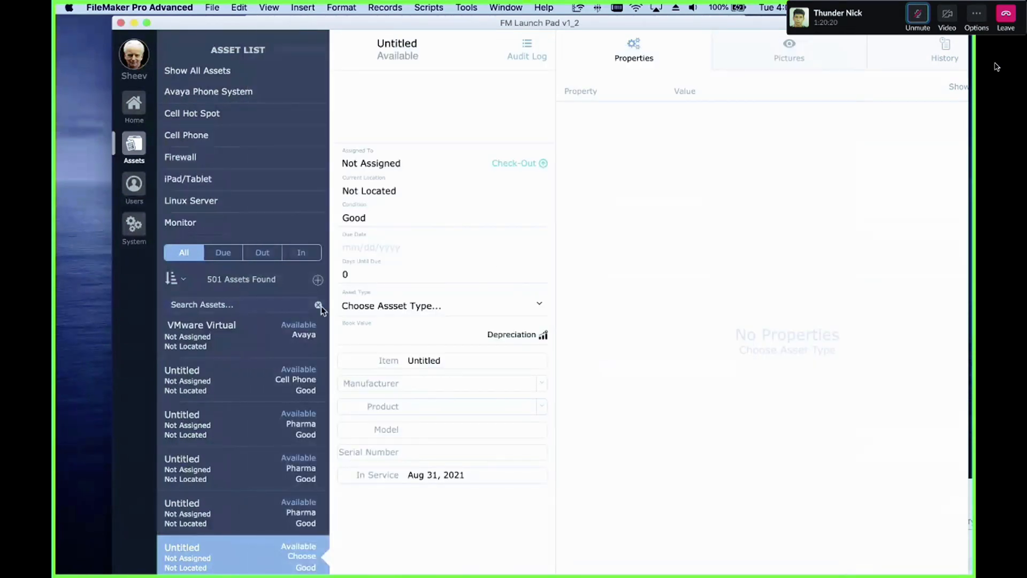
{"action": "left_click", "coordinate": [261, 361]}
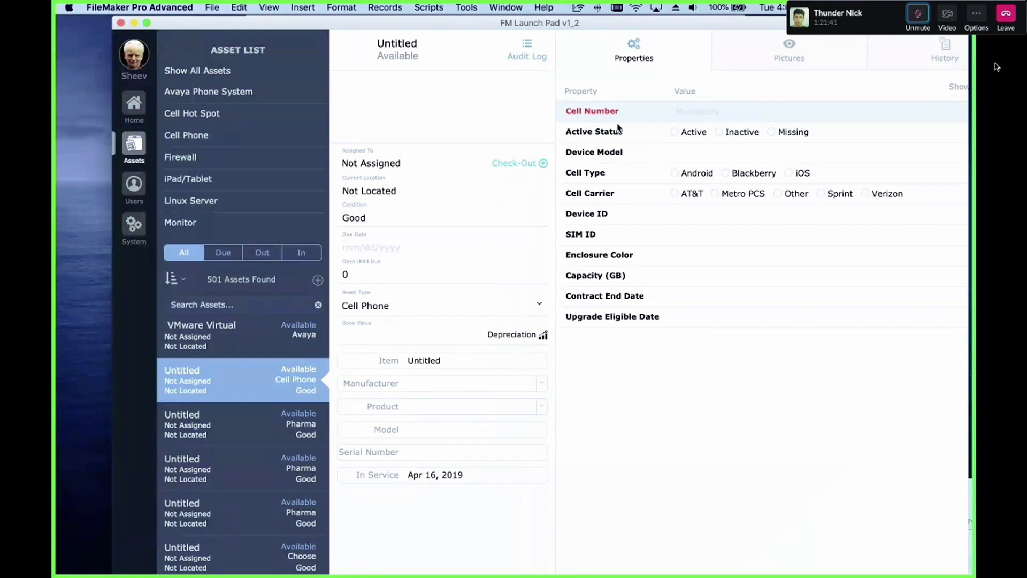
Step: Tab through the new Cell Phone asset's property fields and enter the Cell Number field
{"action": "key", "text": "Tab"}
{"action": "key", "text": "Tab"}
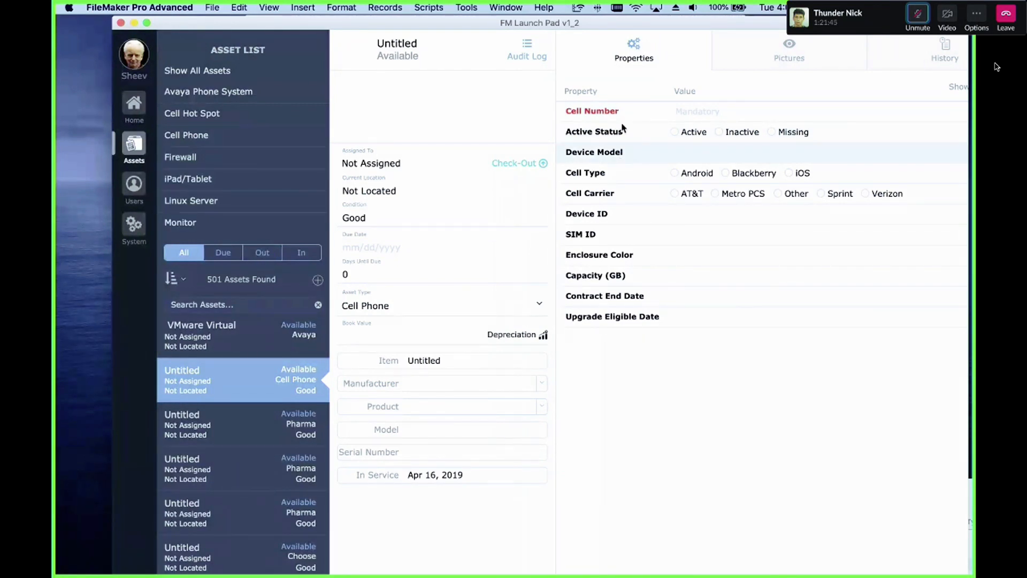
{"action": "scroll", "coordinate": [621, 129], "scroll_direction": "right", "scroll_amount": 1}
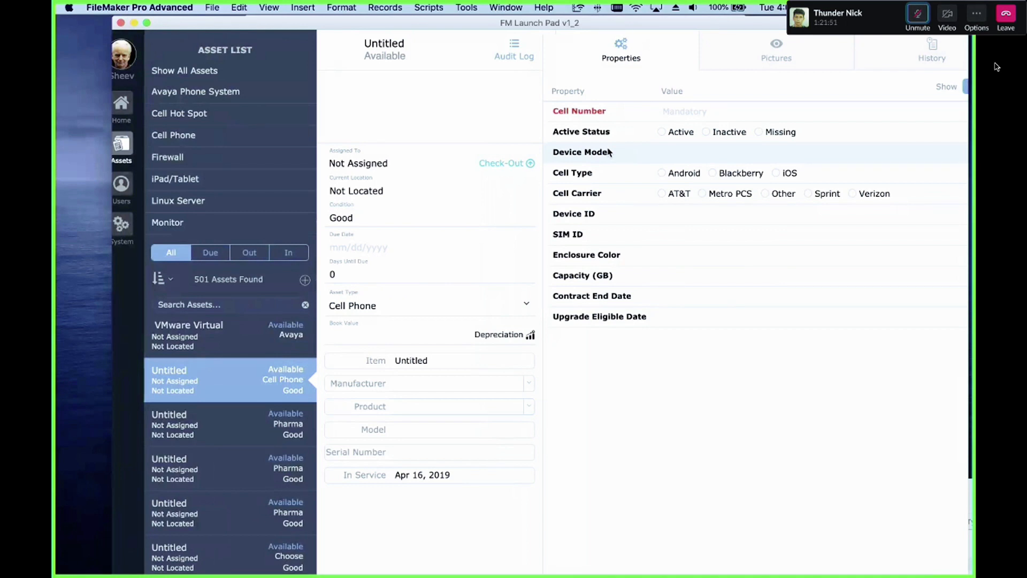
{"action": "left_click", "coordinate": [751, 111]}
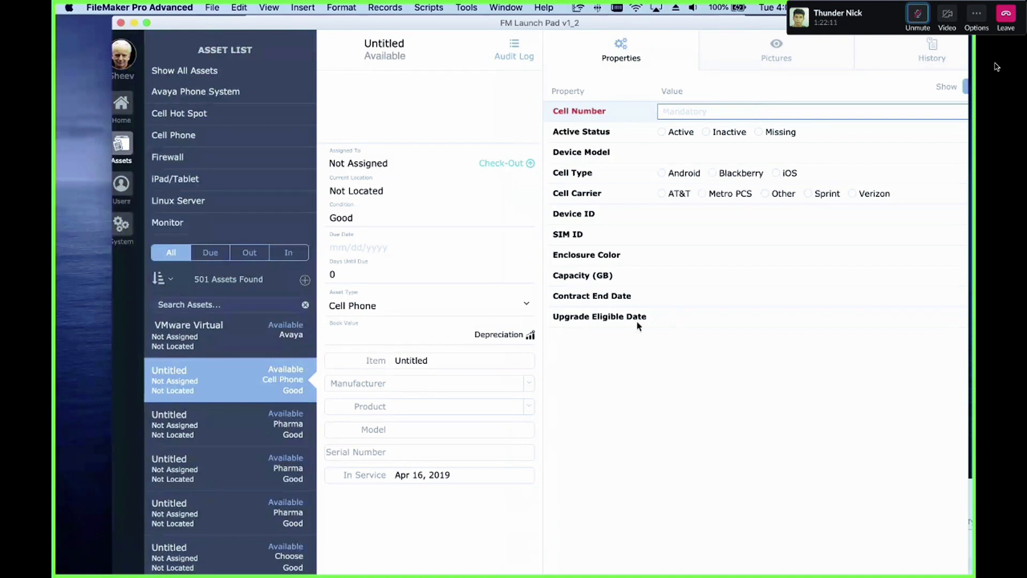
Step: Open the Set Asset Type script in the Script Workspace and add a comment "# perfor Scripts" after the Import Records block
{"action": "left_click_drag", "start_coordinate": [467, 24], "coordinate": [438, 24]}
{"action": "key", "text": "super+shift+s"}
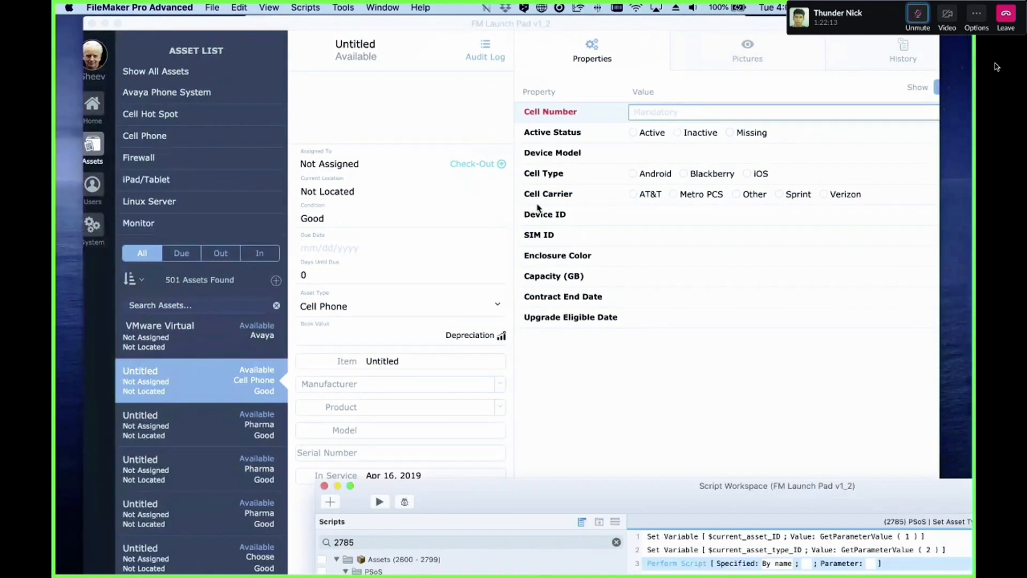
{"action": "left_click_drag", "start_coordinate": [567, 512], "coordinate": [446, 177]}
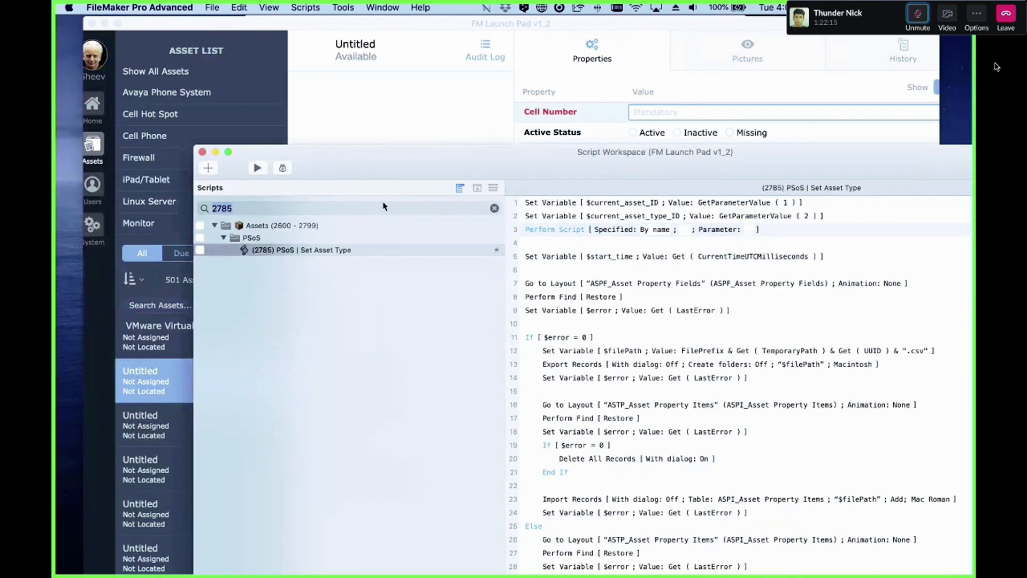
{"action": "left_click", "coordinate": [361, 250]}
{"action": "double_click", "coordinate": [454, 169]}
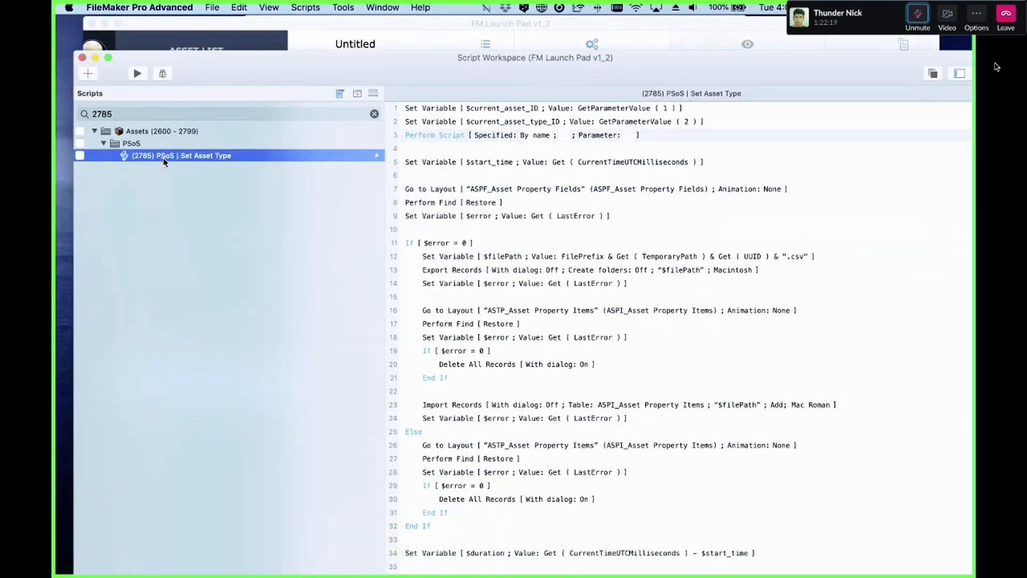
{"action": "left_click", "coordinate": [634, 411]}
{"action": "scroll", "coordinate": [644, 399], "scroll_direction": "down", "scroll_amount": 1}
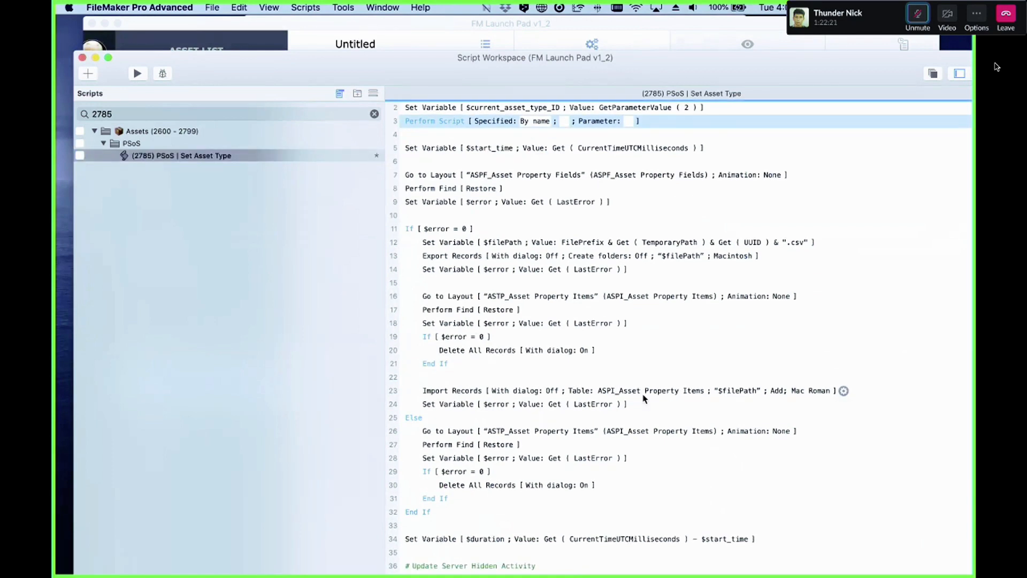
{"action": "left_click", "coordinate": [448, 417]}
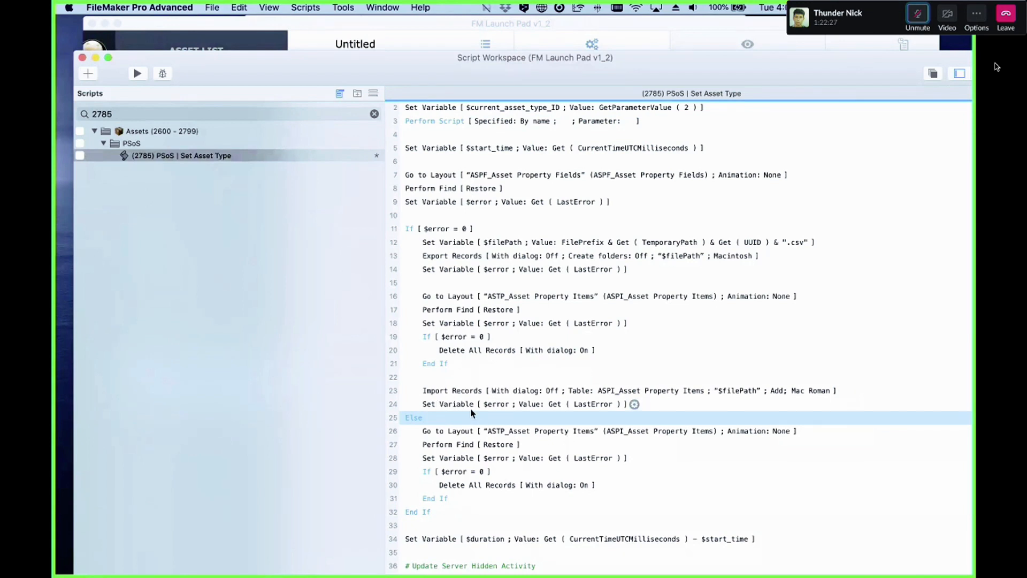
{"action": "left_click", "coordinate": [457, 406]}
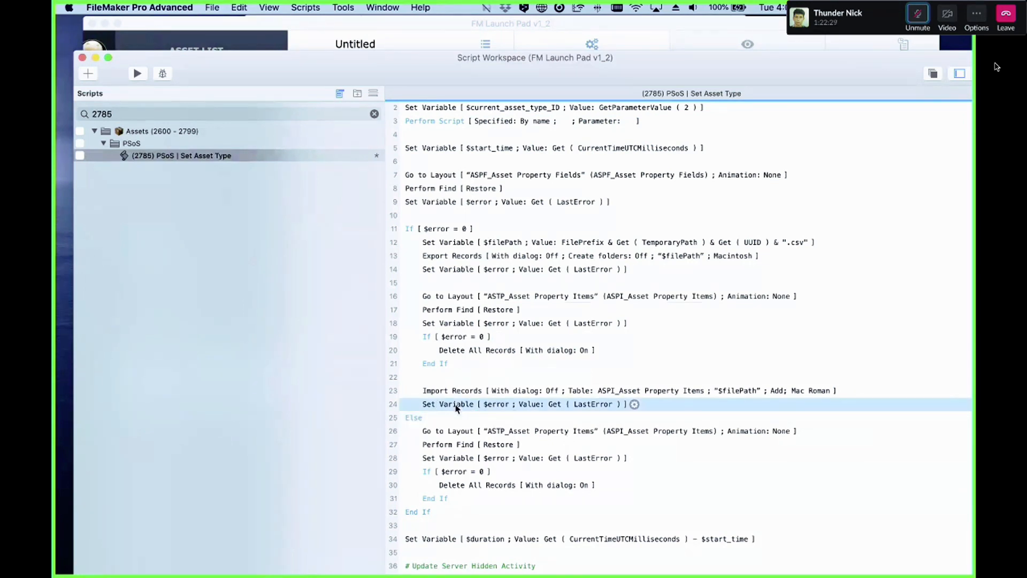
{"action": "key", "text": "Return"}
{"action": "key", "text": "Return"}
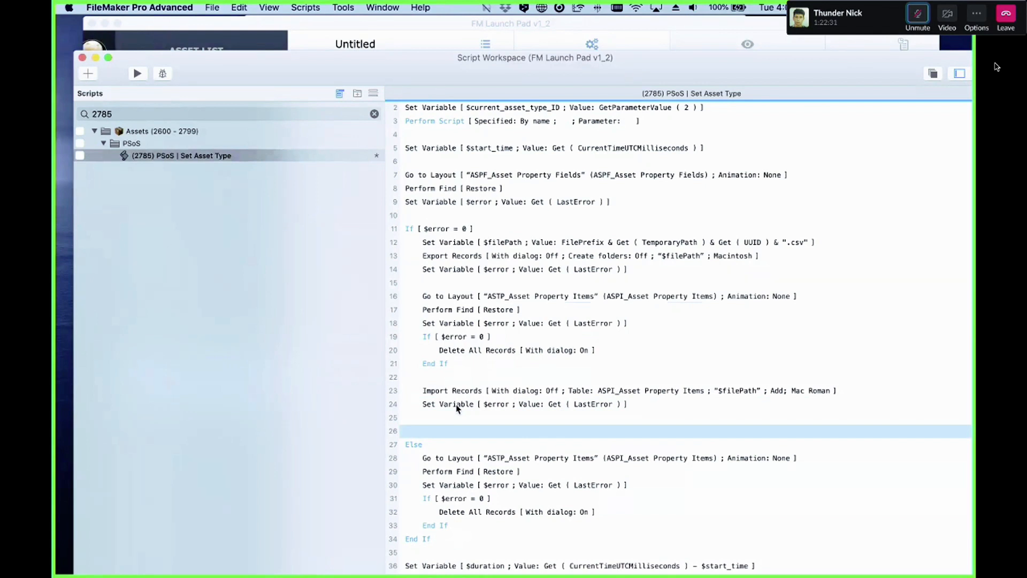
{"action": "type", "text": "# perfo"}
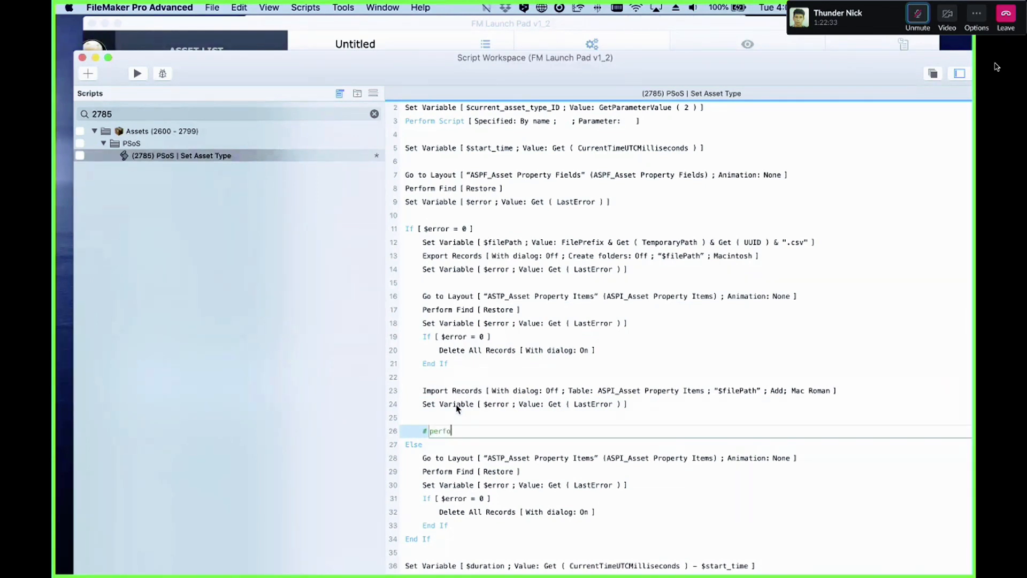
{"action": "type", "text": "r Scripts"}
{"action": "key", "text": "Return"}
{"action": "key", "text": "Return"}
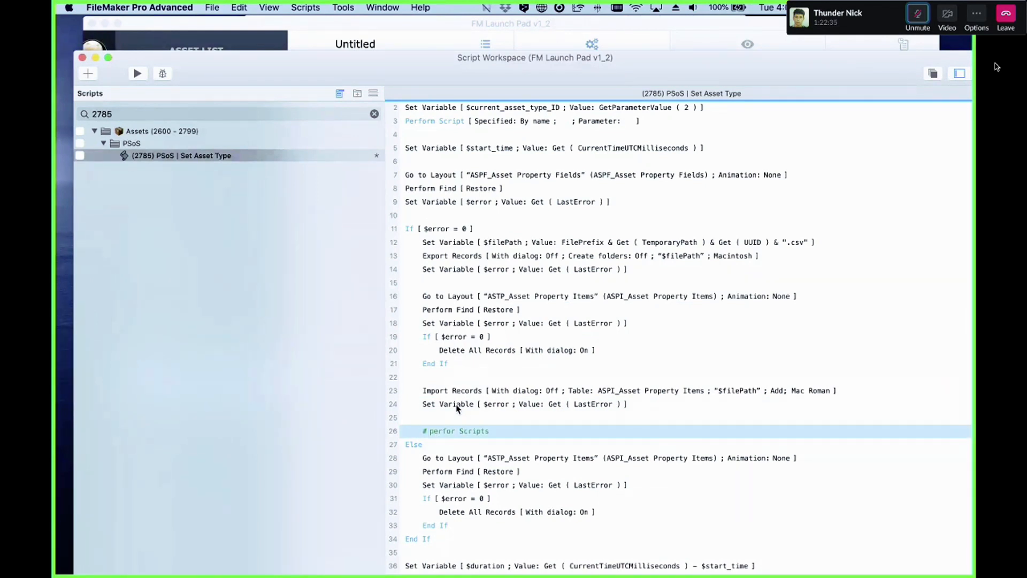
Step: Add a Loop / End Loop block below the new comment
{"action": "key", "text": "Return"}
{"action": "type", "text": "loo"}
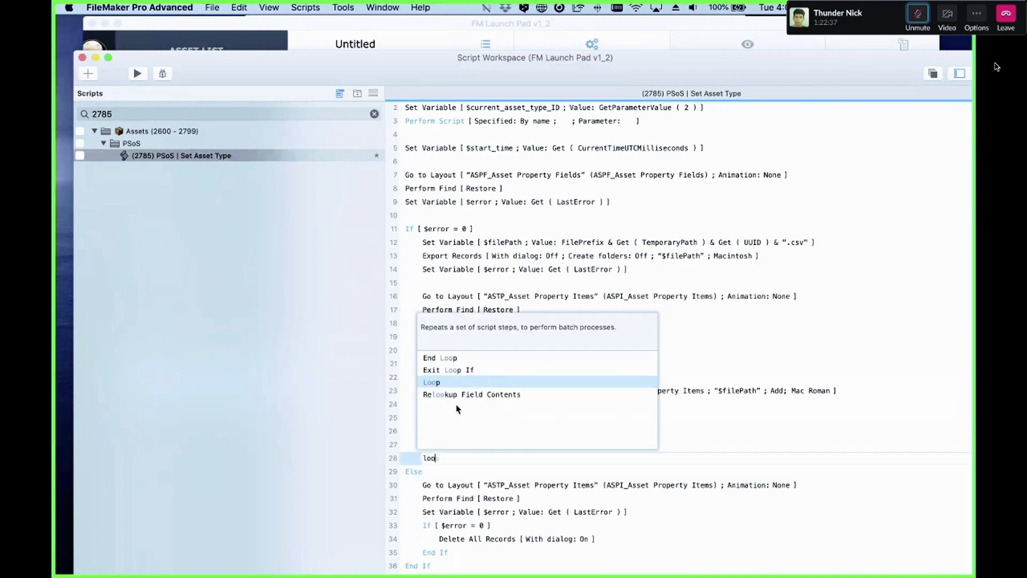
{"action": "key", "text": "Return"}
{"action": "left_click", "coordinate": [496, 446]}
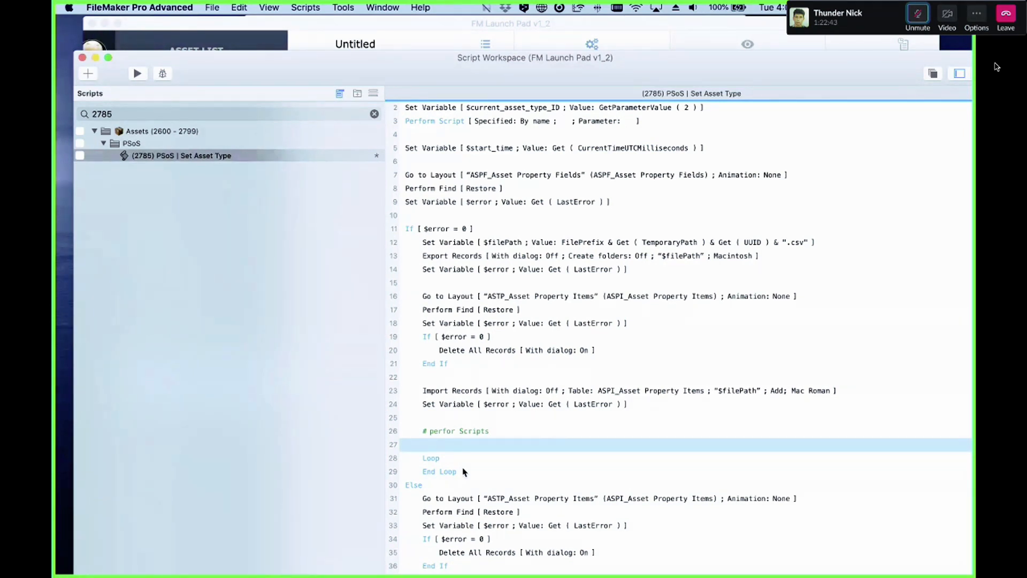
{"action": "type", "text": "perfo"}
{"action": "key", "text": "Down"}
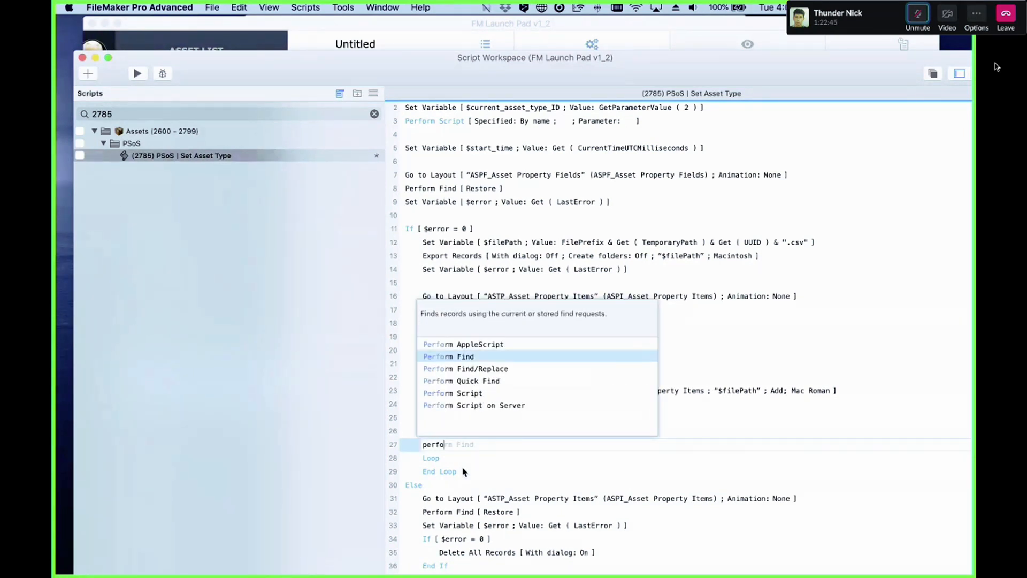
{"action": "key", "text": "Down"}
{"action": "key", "text": "Return"}
{"action": "key", "text": "super+z"}
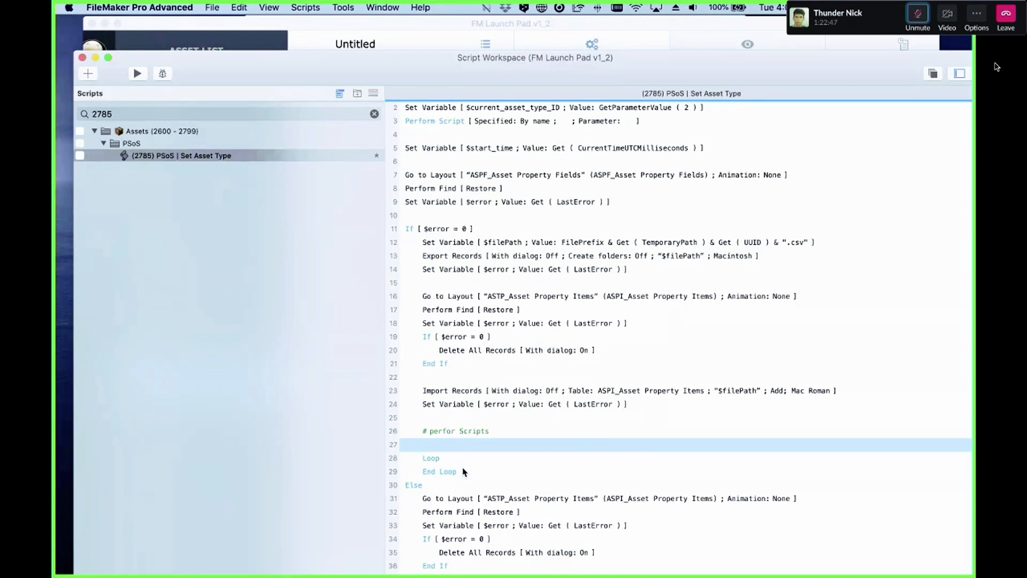
Step: Insert a Perform Find step between the comment and the loop
{"action": "type", "text": "perf"}
{"action": "key", "text": "Down"}
{"action": "key", "text": "Return"}
{"action": "left_click", "coordinate": [439, 389]}
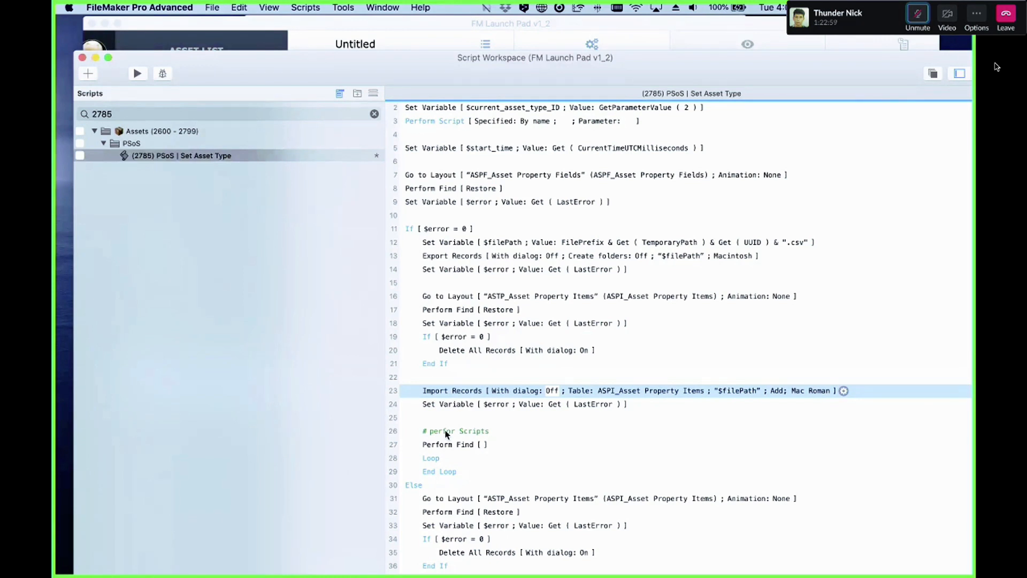
Step: Add a Go to Record/Request/Page [First] step before the loop
{"action": "left_click", "coordinate": [441, 448]}
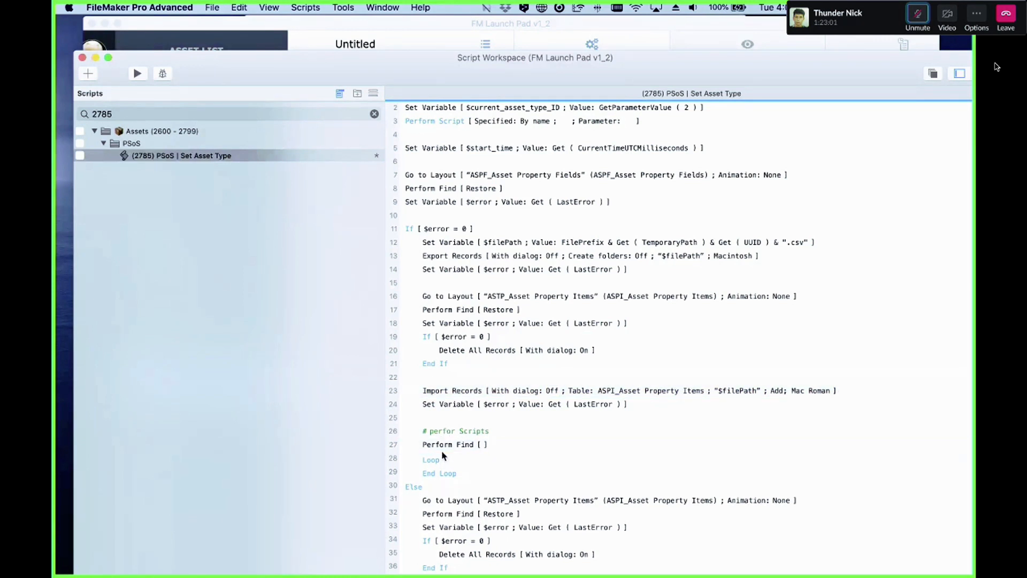
{"action": "type", "text": "gtr"}
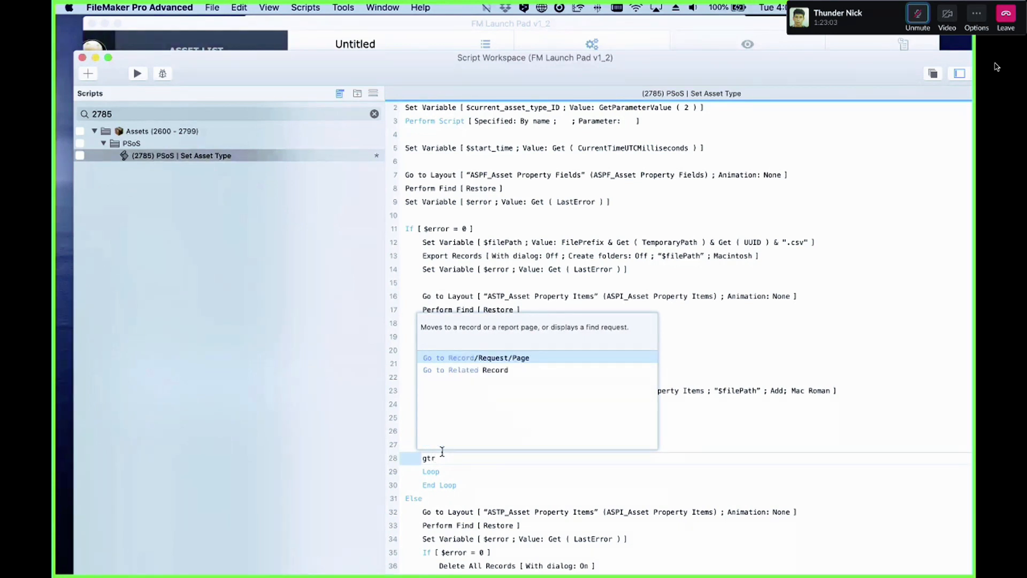
{"action": "key", "text": "Return"}
{"action": "left_click", "coordinate": [470, 473]}
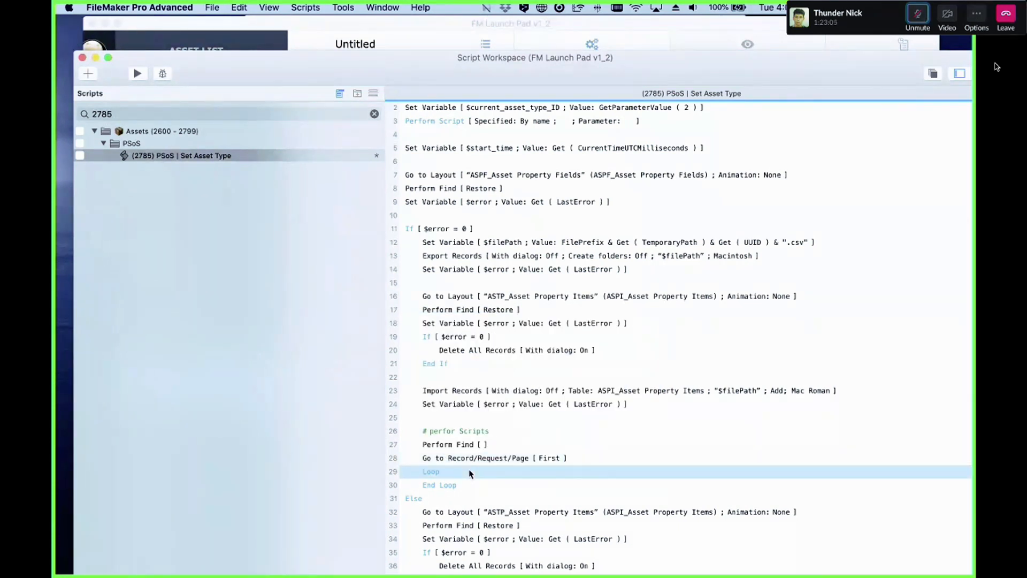
Step: Add a Perform Script step inside the loop and set it to be specified by name
{"action": "key", "text": "Return"}
{"action": "type", "text": "perf"}
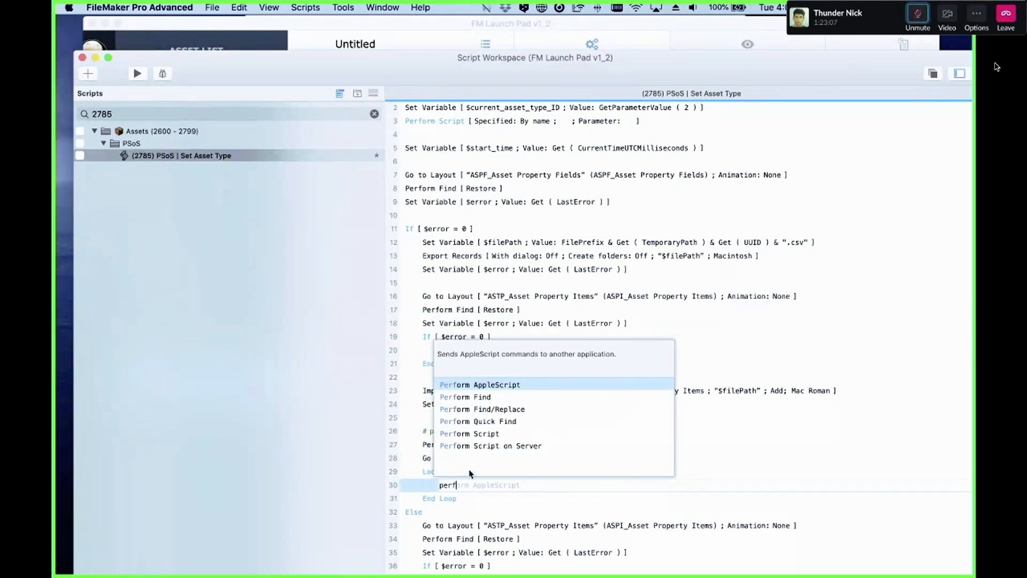
{"action": "key", "text": "Down"}
{"action": "key", "text": "Down"}
{"action": "key", "text": "Down"}
{"action": "key", "text": "Down"}
{"action": "key", "text": "Up"}
{"action": "key", "text": "Up"}
{"action": "key", "text": "Up"}
{"action": "key", "text": "Up"}
{"action": "left_click", "coordinate": [476, 433]}
{"action": "left_click", "coordinate": [581, 484]}
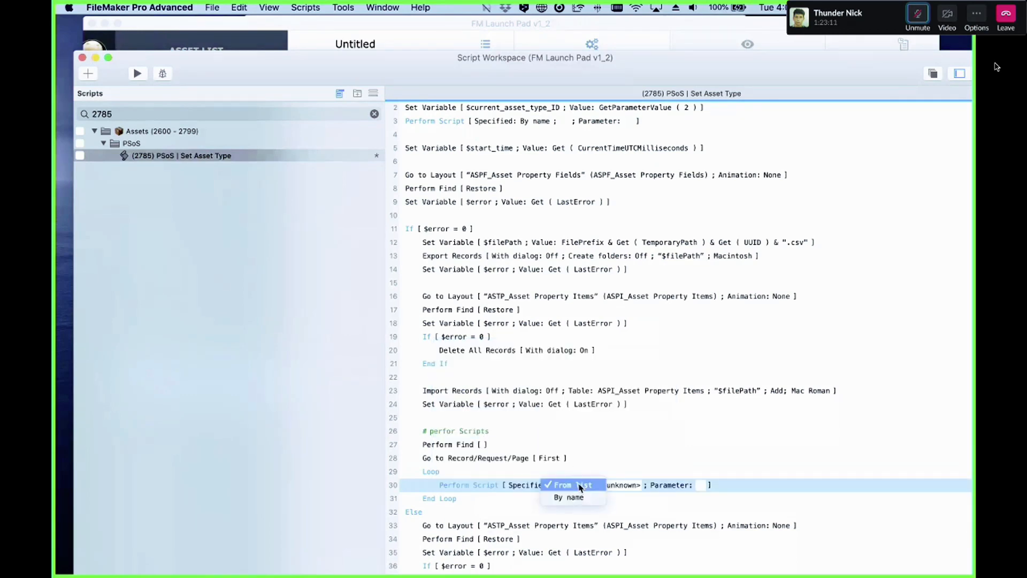
{"action": "left_click", "coordinate": [585, 498]}
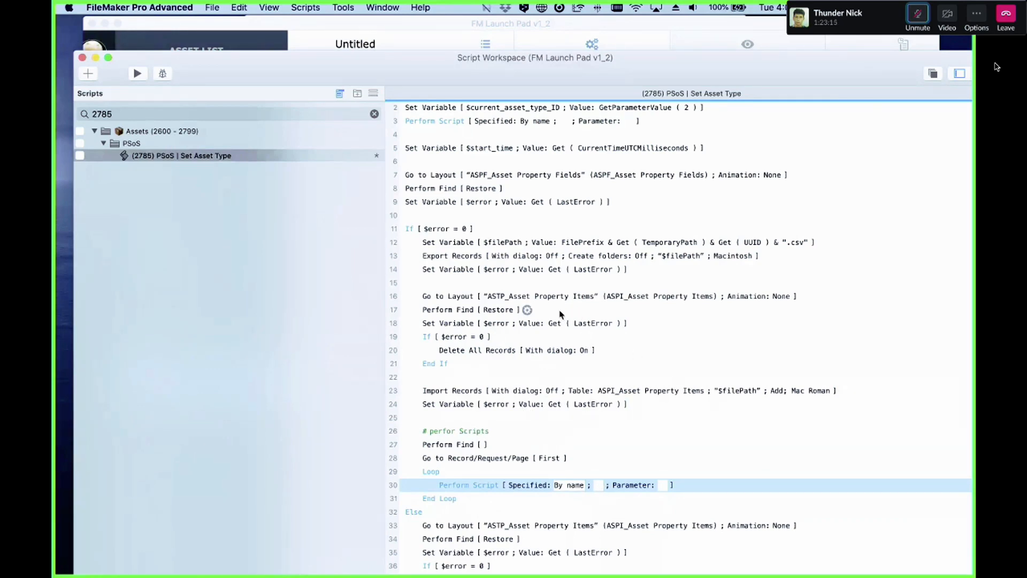
{"action": "left_click", "coordinate": [600, 486]}
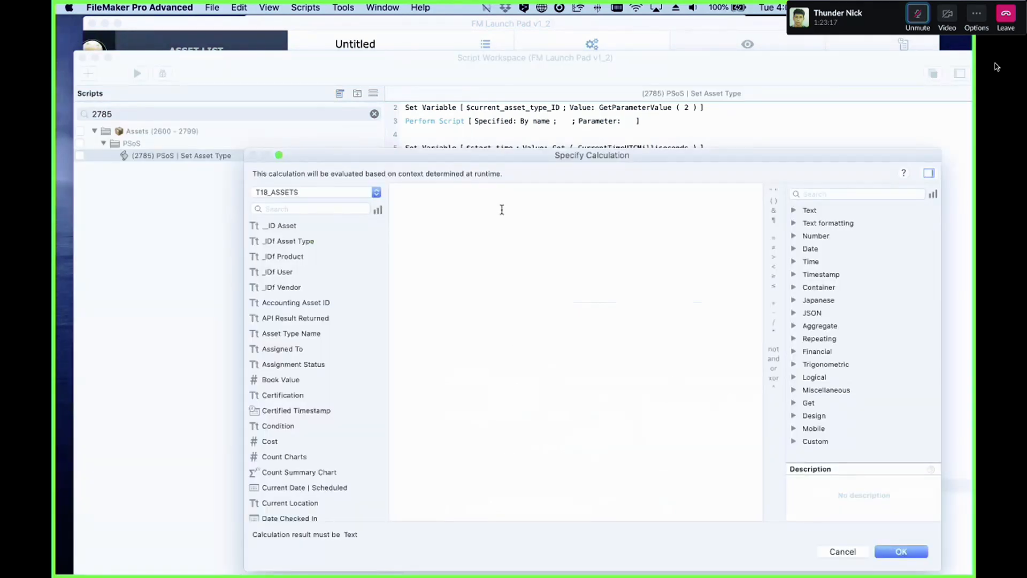
{"action": "key", "text": "Escape"}
{"action": "left_click", "coordinate": [505, 167]}
{"action": "left_click", "coordinate": [467, 284]}
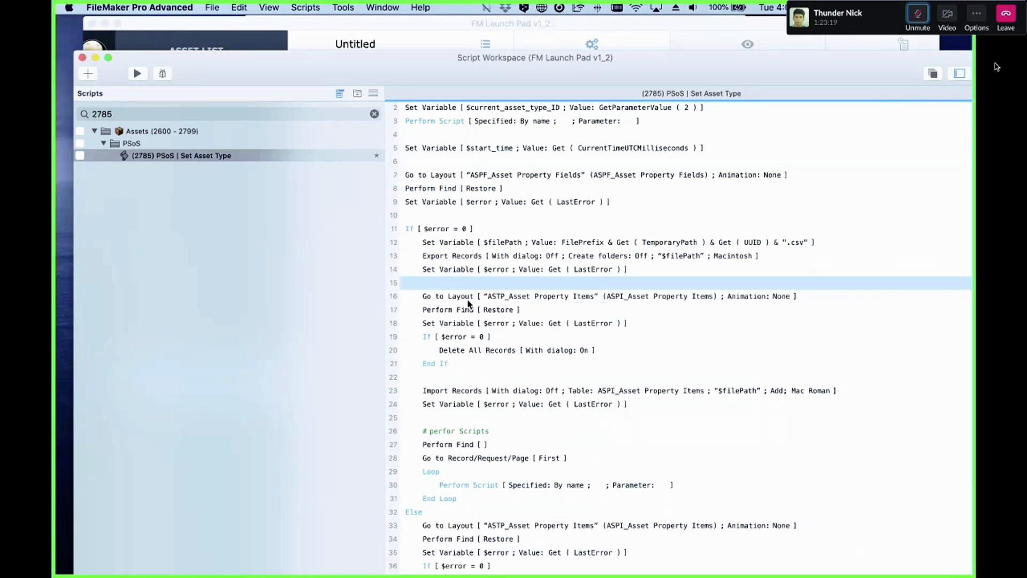
{"action": "left_click", "coordinate": [512, 298]}
Step: Set the Perform Script name calculation to "ASPI_Asset Property Items::scriptname"
{"action": "left_click", "coordinate": [578, 459]}
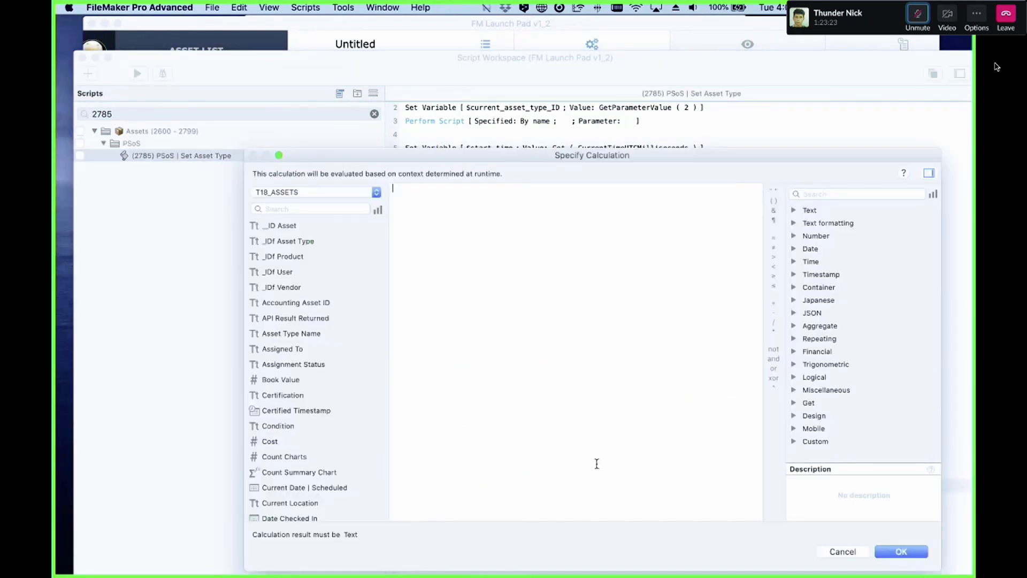
{"action": "left_click", "coordinate": [602, 484]}
{"action": "type", "text": "asd"}
{"action": "key", "text": "BackSpace"}
{"action": "left_click_drag", "start_coordinate": [588, 159], "coordinate": [572, 254]}
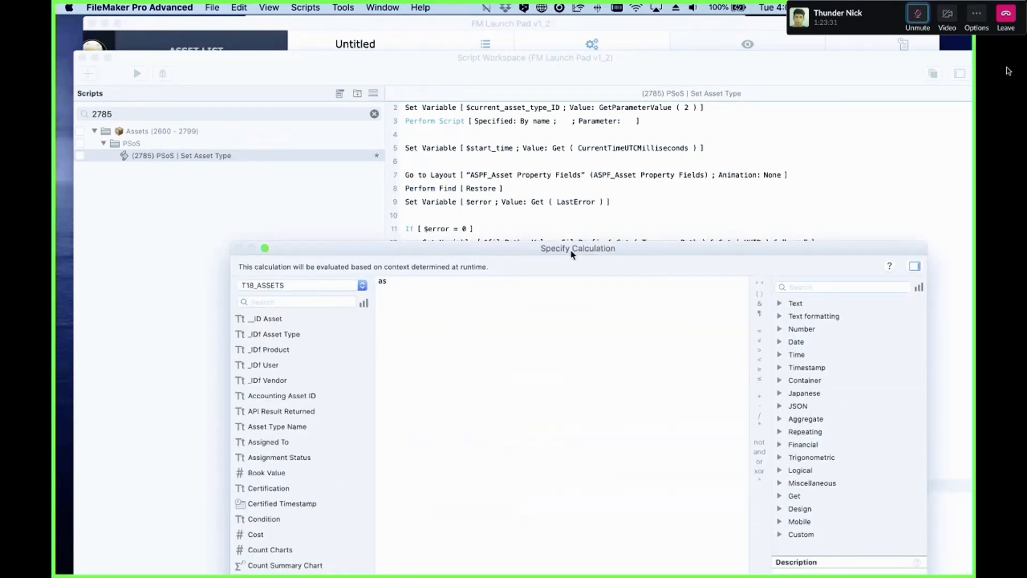
{"action": "type", "text": "pi"}
{"action": "key", "text": "Return"}
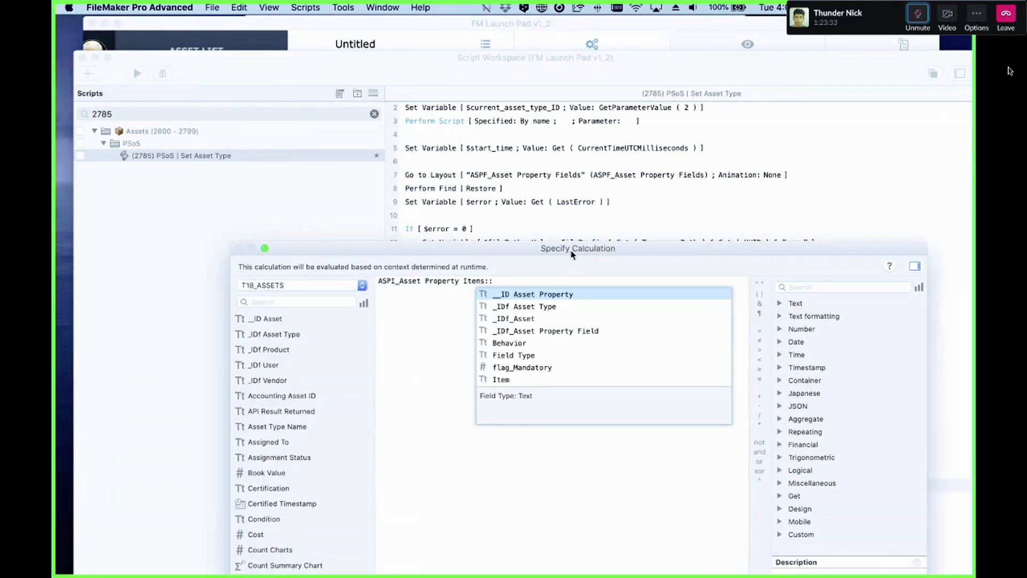
{"action": "type", "text": "sor"}
{"action": "key", "text": "BackSpace"}
{"action": "key", "text": "BackSpace"}
{"action": "key", "text": "BackSpace"}
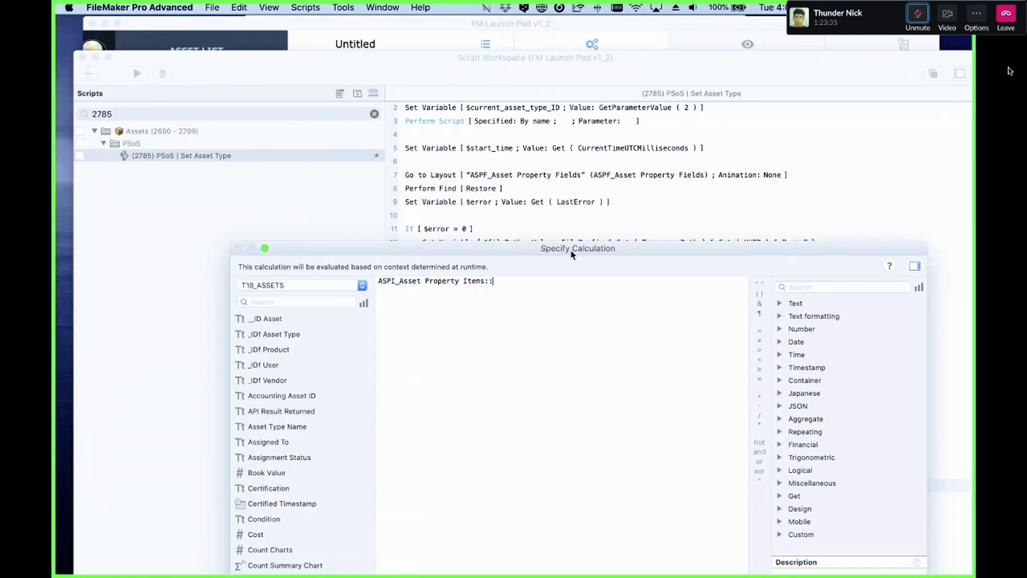
{"action": "type", "text": "scr"}
{"action": "type", "text": "iptname\""}
{"action": "left_click", "coordinate": [378, 282]}
{"action": "type", "text": "\""}
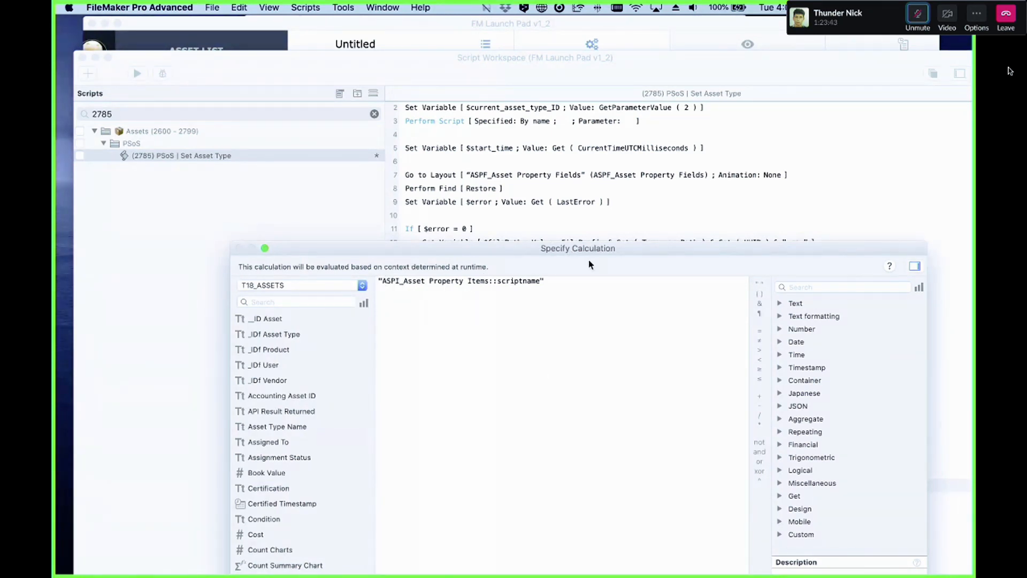
{"action": "left_click_drag", "start_coordinate": [590, 250], "coordinate": [463, 79]}
{"action": "left_click", "coordinate": [766, 481]}
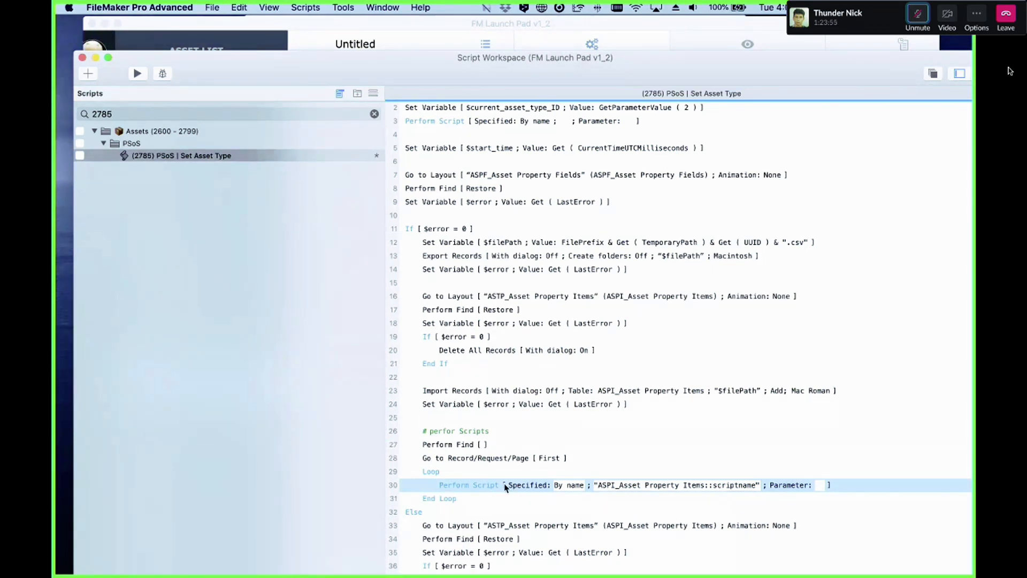
Step: Add a Set Field step after Perform Script in the loop, targeting the ASPI_Asset Property Items::Value | Import field
{"action": "key", "text": "Return"}
{"action": "type", "text": "set"}
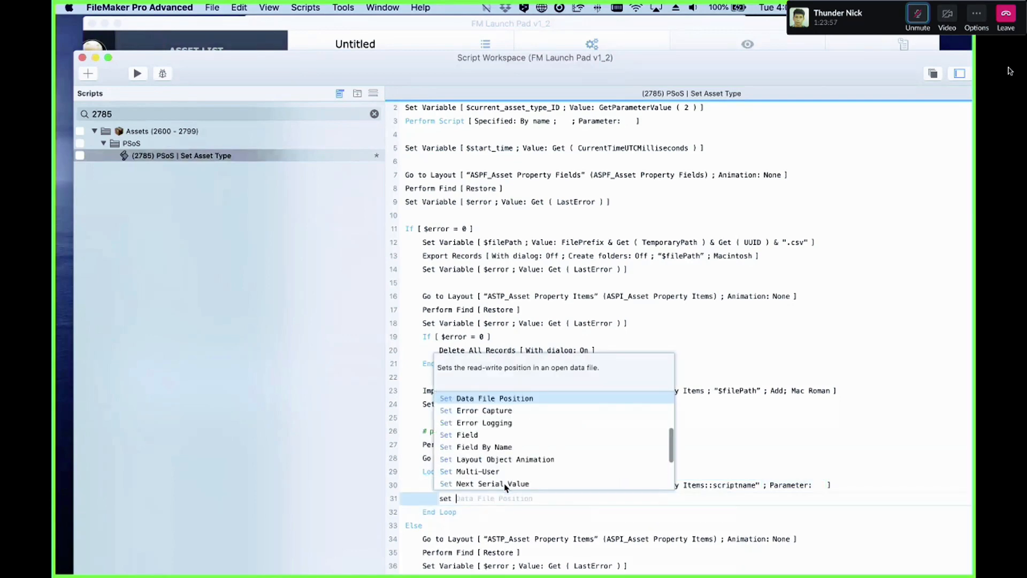
{"action": "key", "text": "Down"}
{"action": "key", "text": "Down"}
{"action": "key", "text": "Down"}
{"action": "key", "text": "Return"}
{"action": "key", "text": "space"}
{"action": "left_click", "coordinate": [542, 531]}
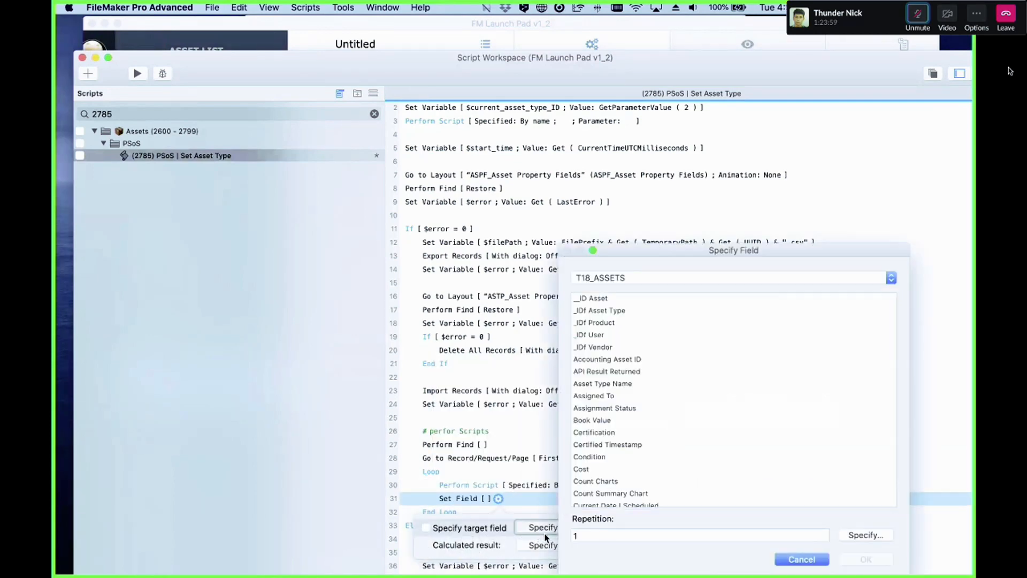
{"action": "left_click", "coordinate": [612, 282]}
{"action": "type", "text": "aspi"}
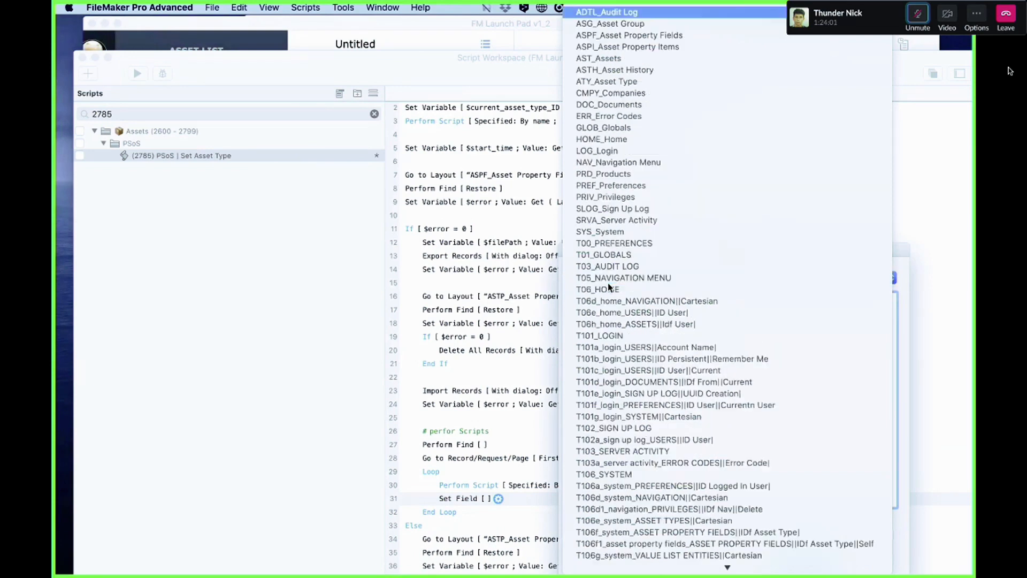
{"action": "key", "text": "Return"}
{"action": "scroll", "coordinate": [615, 452], "scroll_direction": "down", "scroll_amount": 2}
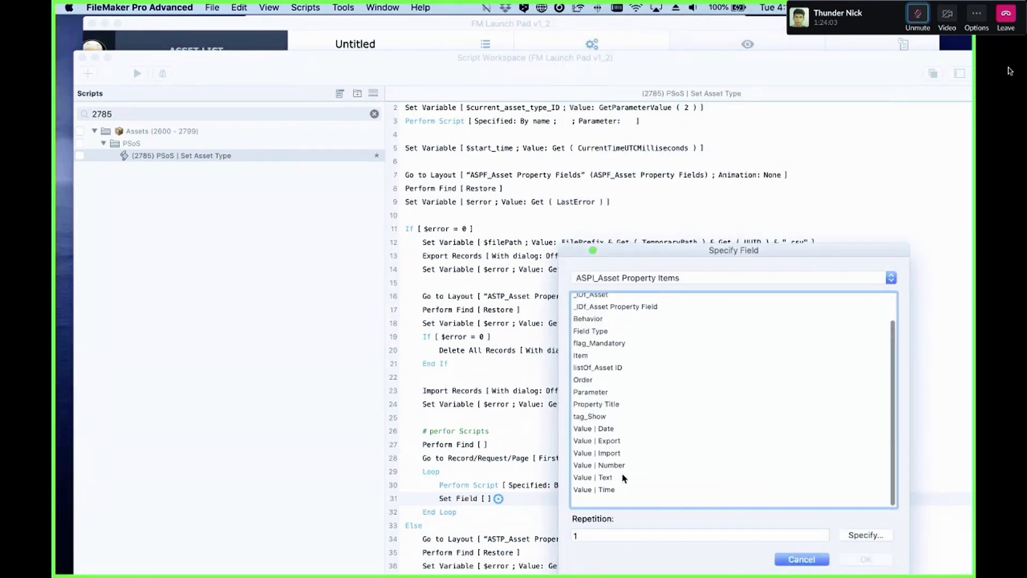
{"action": "left_click", "coordinate": [625, 464]}
{"action": "double_click", "coordinate": [625, 464]}
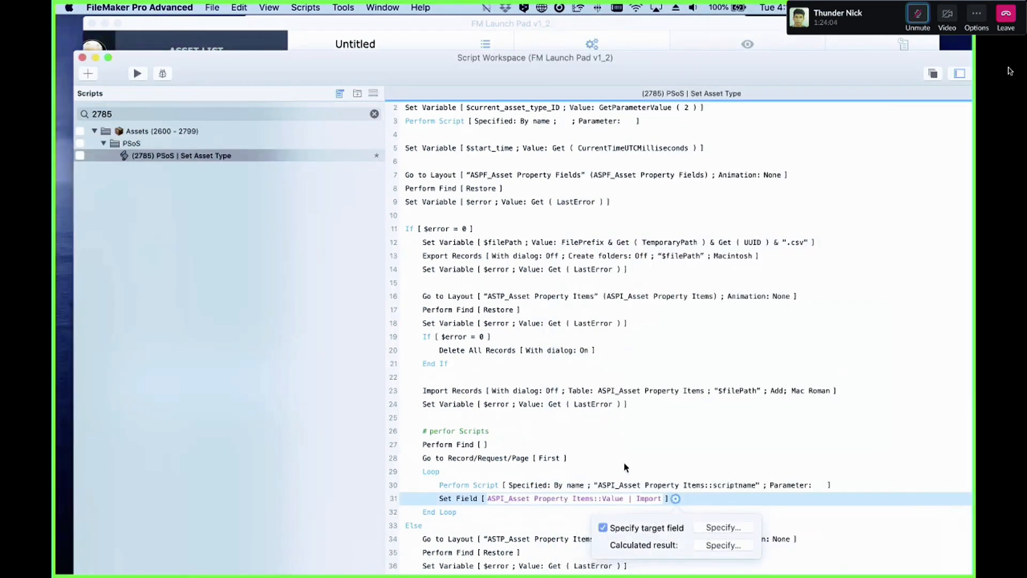
Step: Set the Set Field calculated result to $retunOfLogic
{"action": "left_click", "coordinate": [721, 547]}
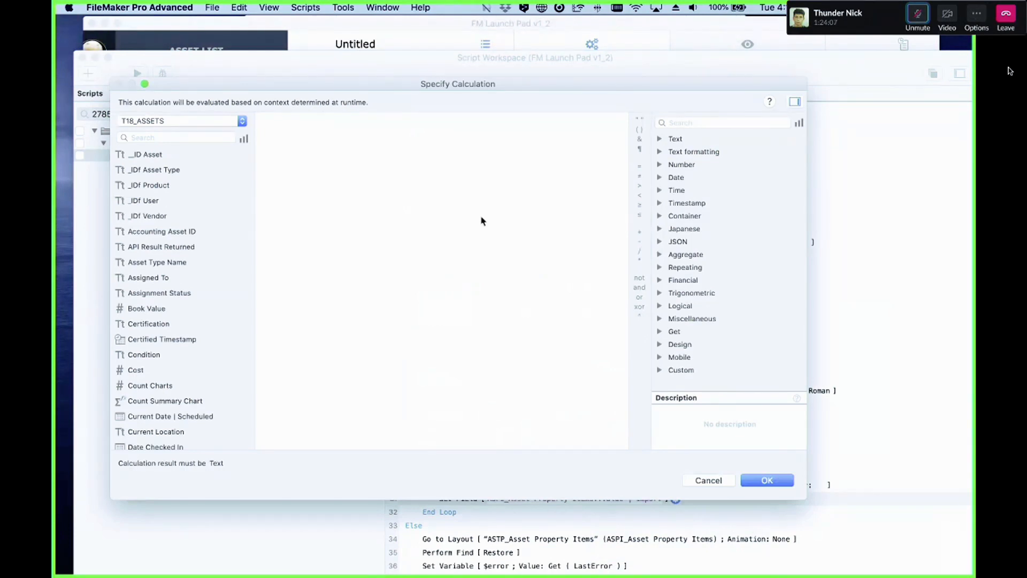
{"action": "type", "text": "$l"}
{"action": "key", "text": "BackSpace"}
{"action": "type", "text": "retun"}
{"action": "type", "text": "0"}
{"action": "type", "text": "fLogic"}
{"action": "left_click", "coordinate": [781, 483]}
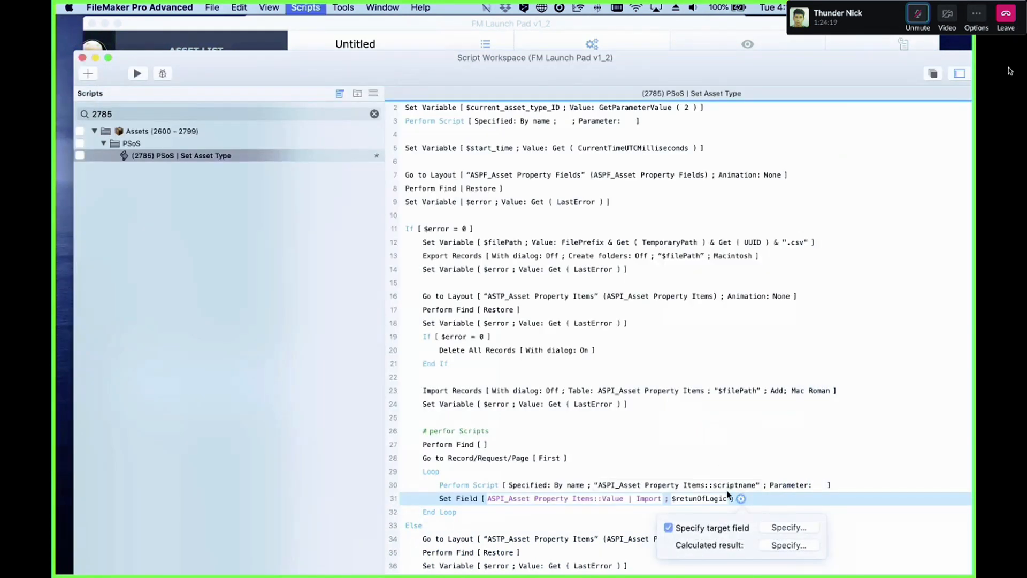
{"action": "scroll", "coordinate": [772, 489], "scroll_direction": "down", "scroll_amount": 1}
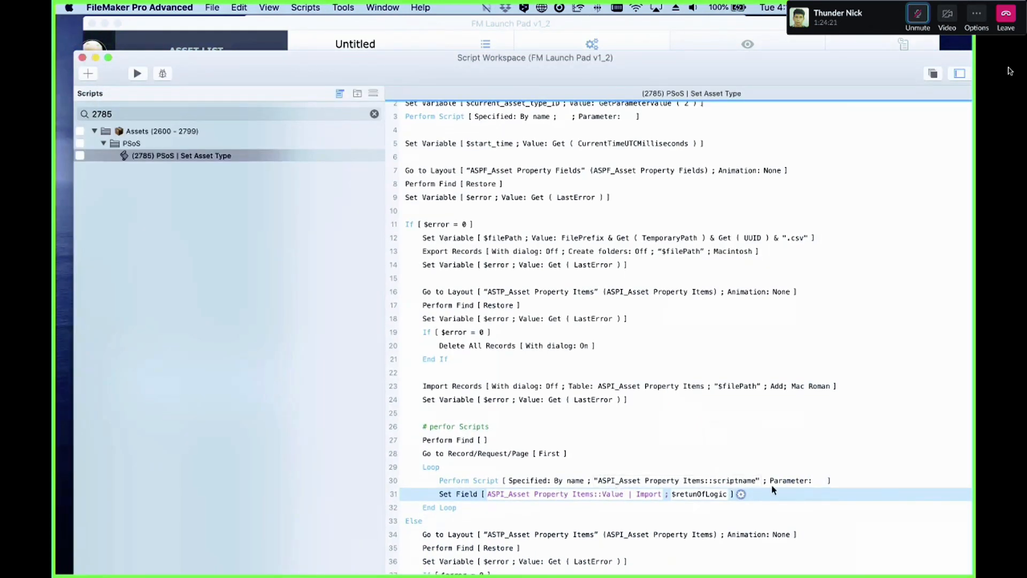
{"action": "left_click", "coordinate": [811, 480]}
{"action": "left_click", "coordinate": [821, 480]}
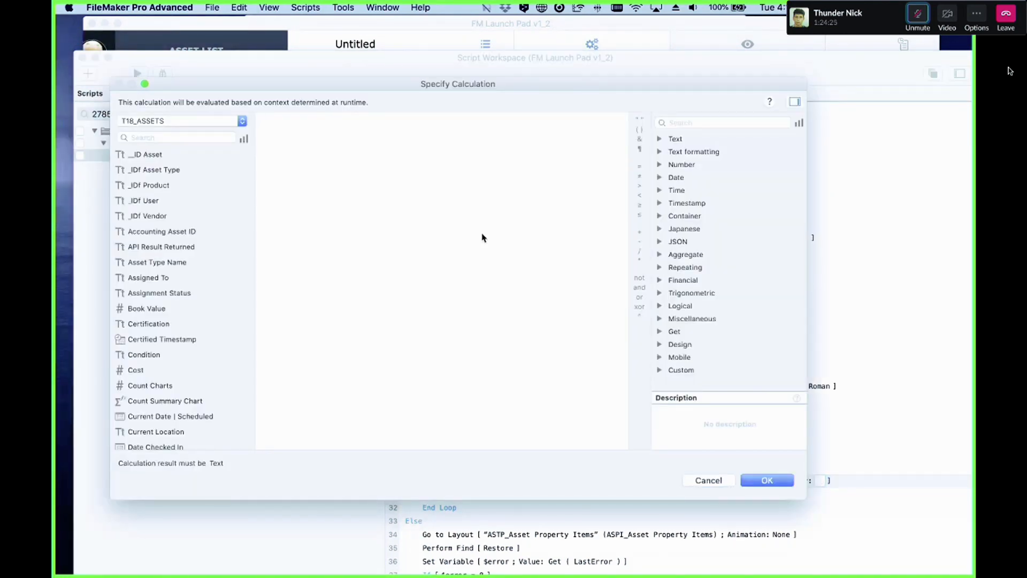
{"action": "key", "text": "Escape"}
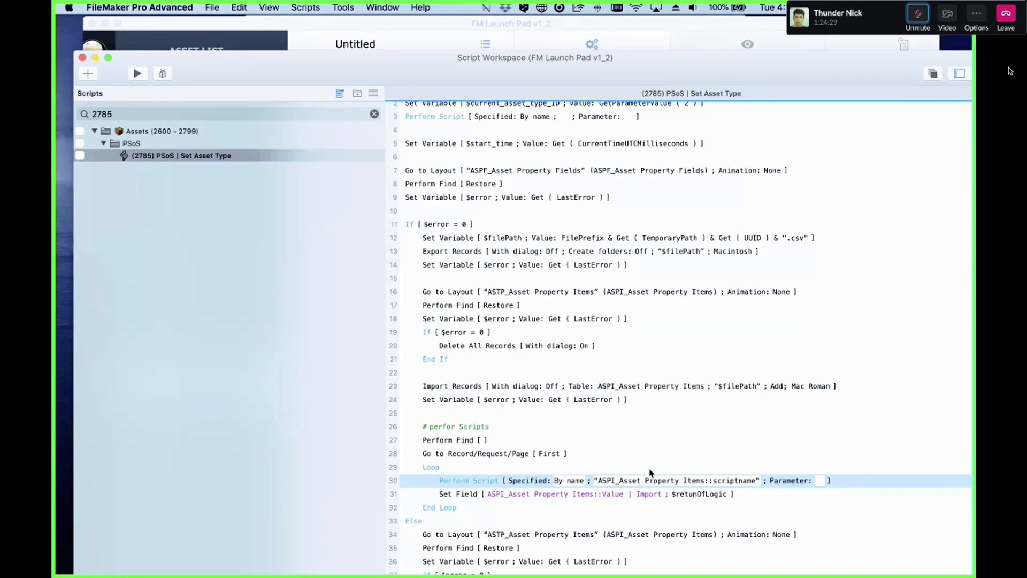
Step: Change the Set Field calculated result to Get ( ScriptResult )
{"action": "left_click", "coordinate": [688, 496]}
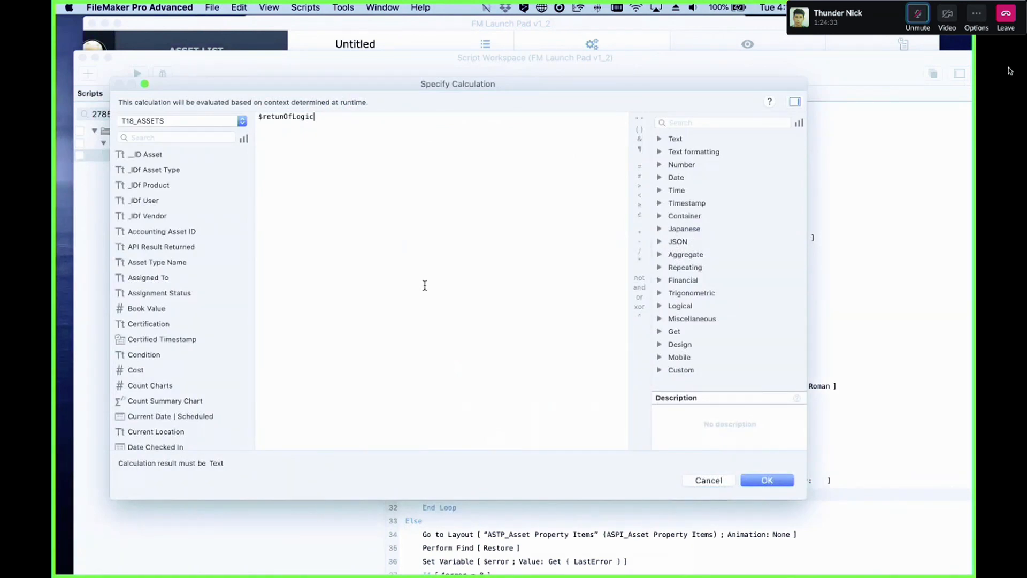
{"action": "type", "text": "get"}
{"action": "key", "text": "Return"}
{"action": "type", "text": "sc"}
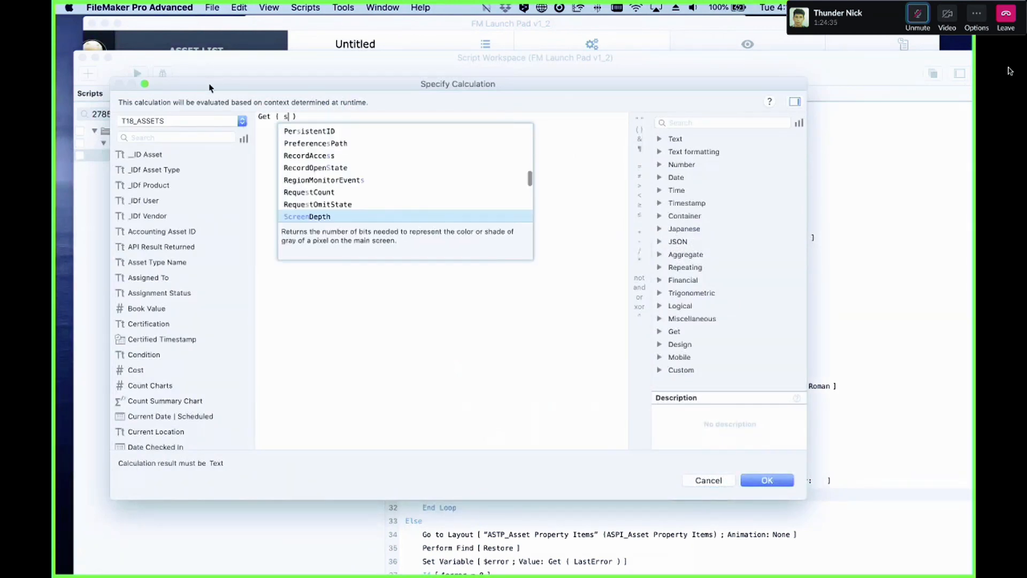
{"action": "type", "text": " re"}
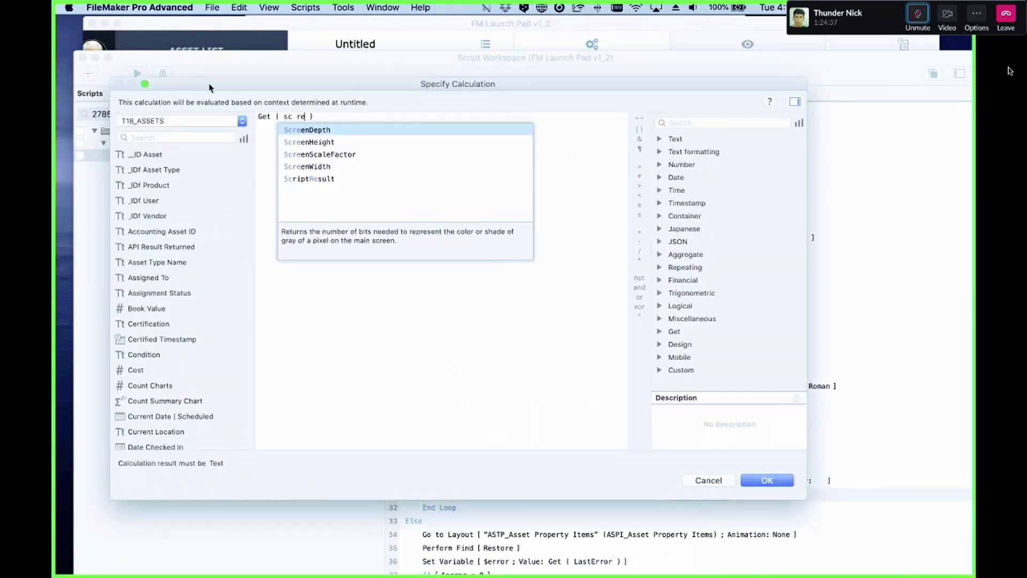
{"action": "key", "text": "Down"}
{"action": "key", "text": "Down"}
{"action": "key", "text": "Down"}
{"action": "key", "text": "Down"}
{"action": "key", "text": "Return"}
{"action": "key", "text": "Return"}
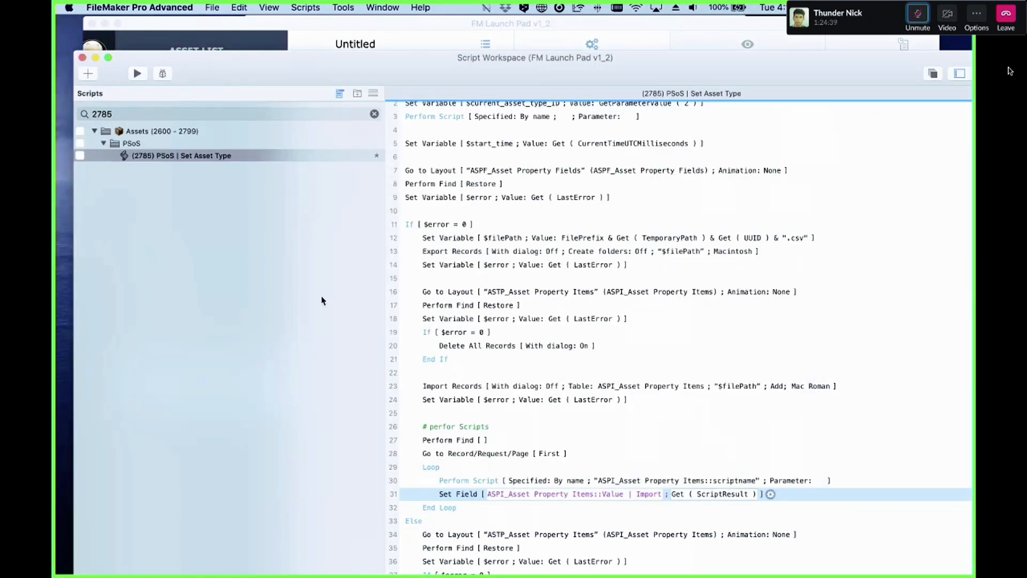
{"action": "left_click", "coordinate": [476, 482]}
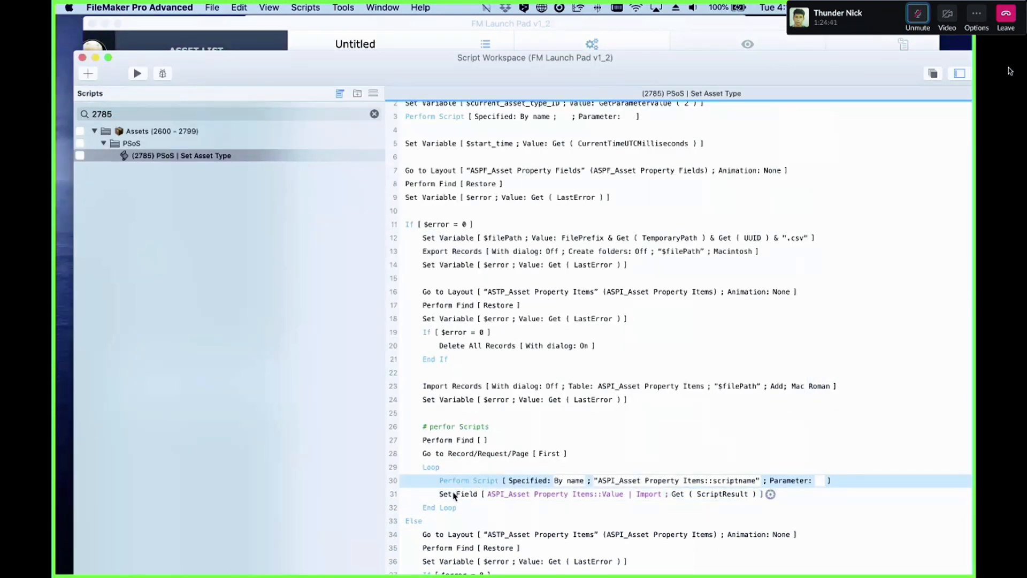
{"action": "left_click", "coordinate": [456, 496]}
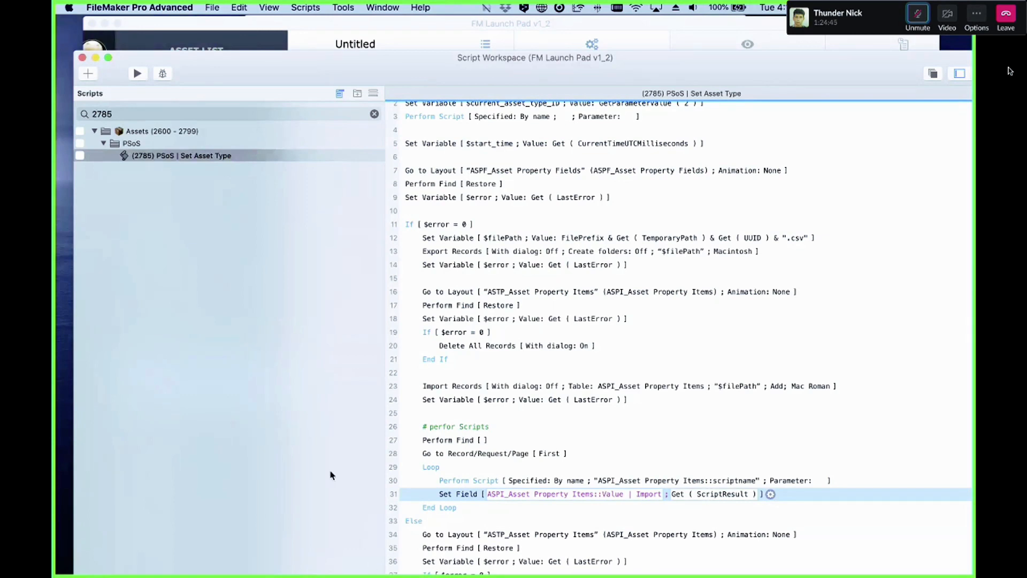
{"action": "left_click", "coordinate": [465, 480]}
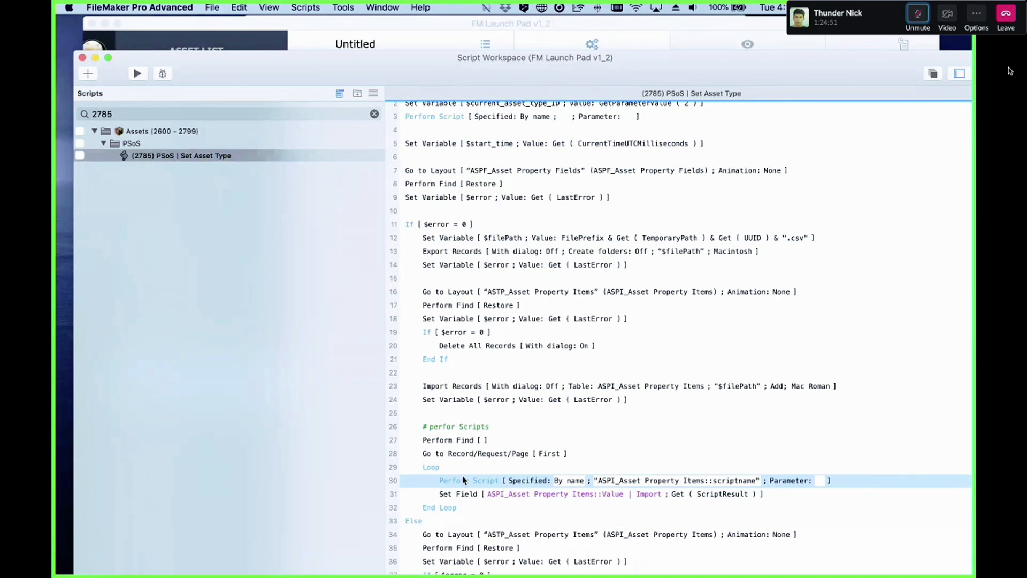
{"action": "key", "text": "Return"}
{"action": "type", "text": "perfo"}
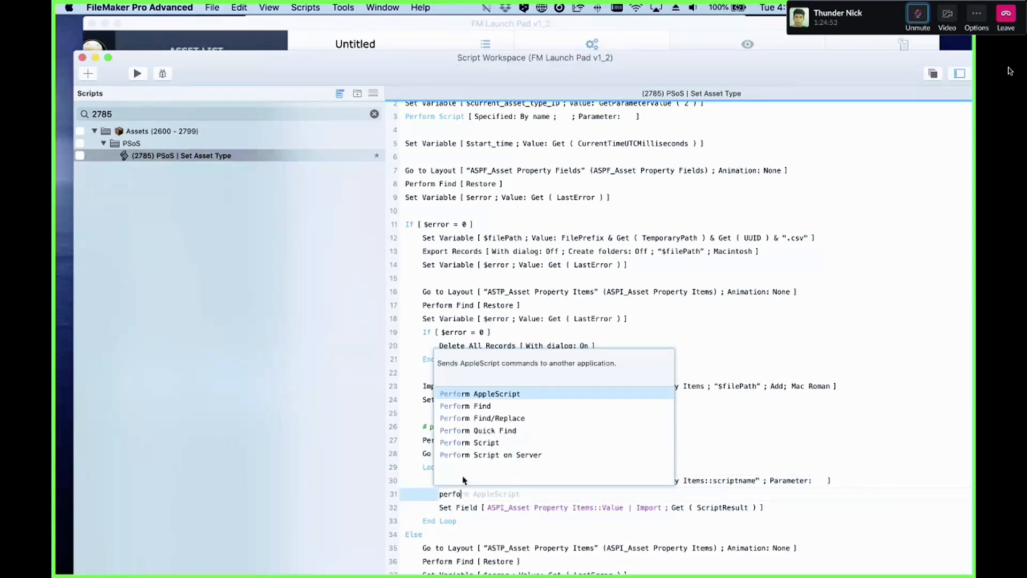
{"action": "key", "text": "Down"}
{"action": "key", "text": "Down"}
{"action": "key", "text": "Down"}
{"action": "key", "text": "Down"}
{"action": "key", "text": "Down"}
{"action": "key", "text": "Return"}
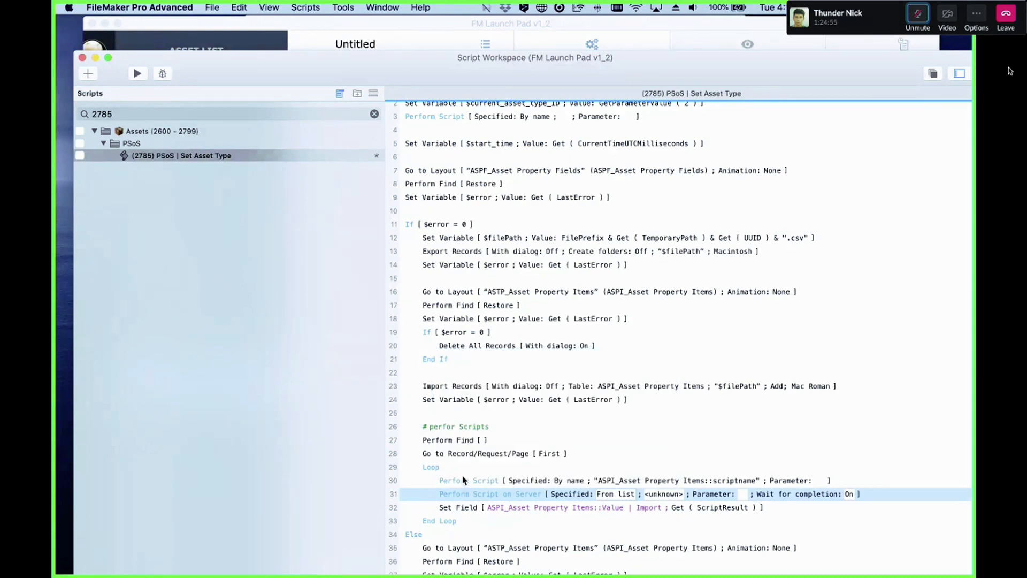
{"action": "key", "text": "BackSpace"}
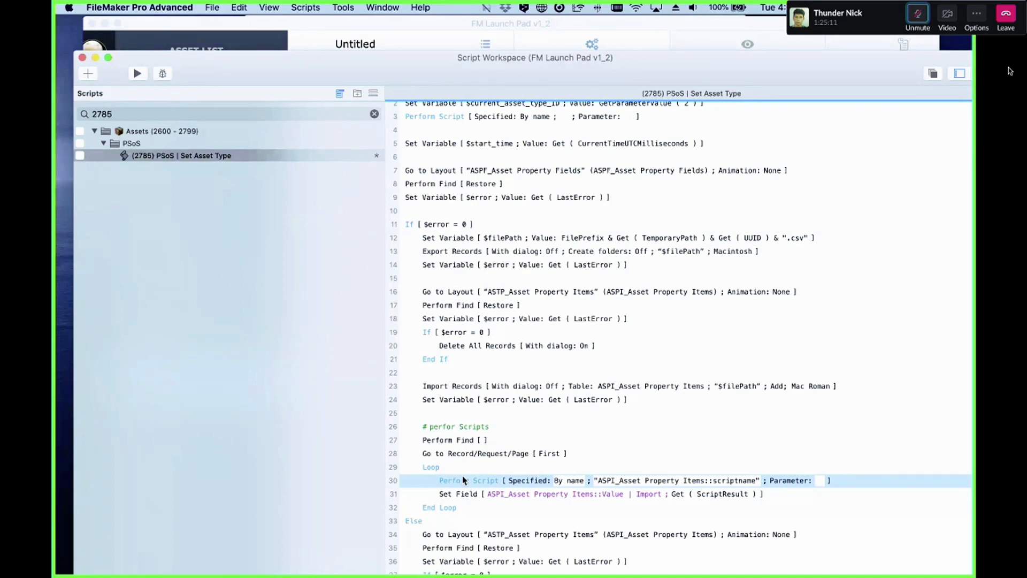
{"action": "left_click", "coordinate": [450, 426]}
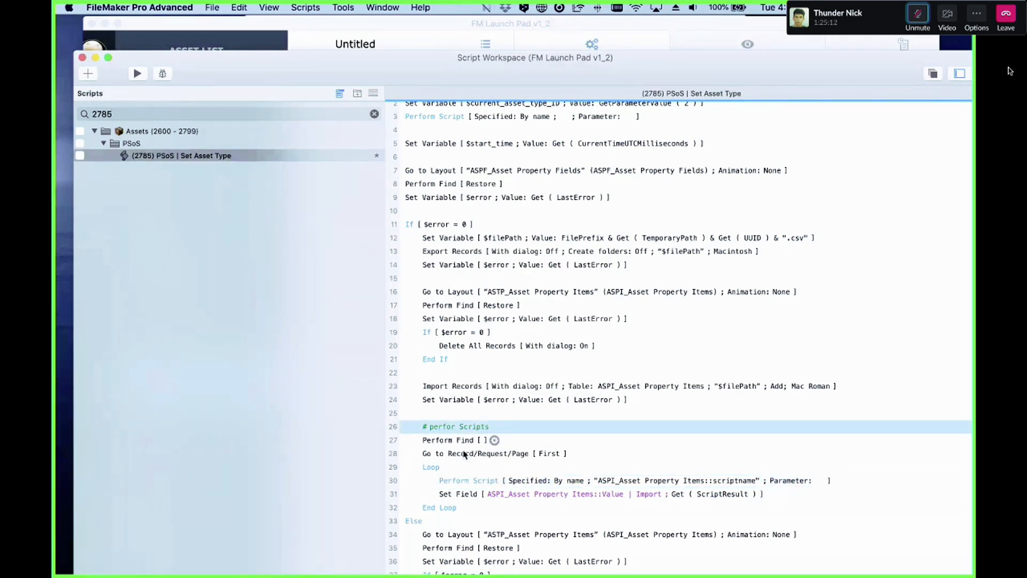
{"action": "left_click", "coordinate": [457, 511], "text": "shift"}
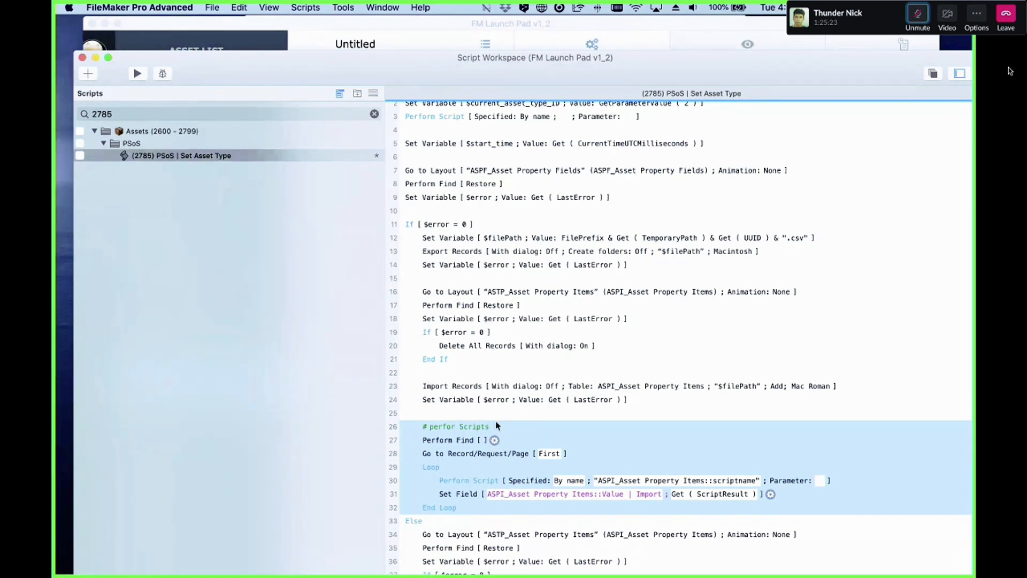
{"action": "left_click", "coordinate": [479, 486]}
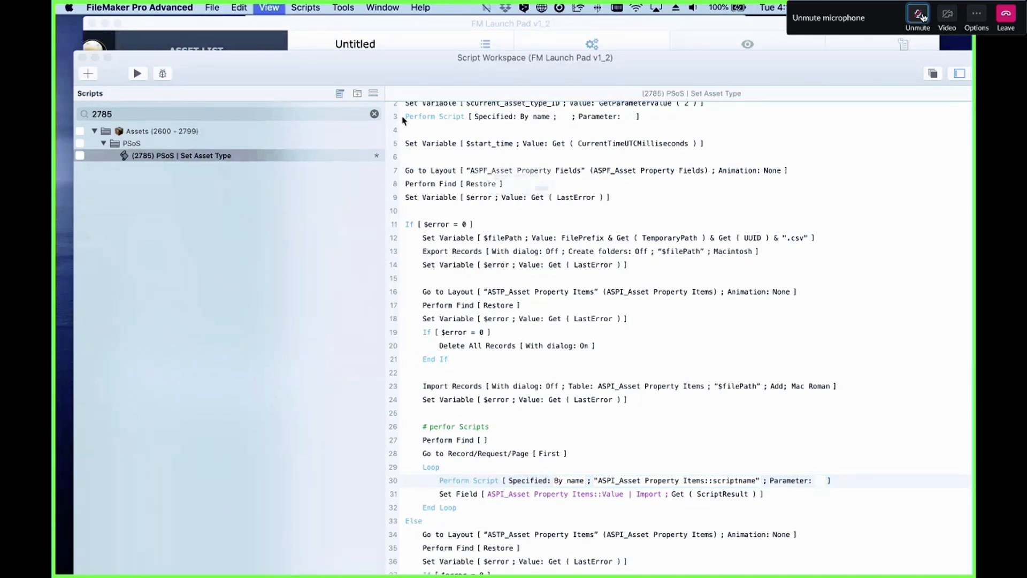
{"action": "left_click", "coordinate": [921, 17]}
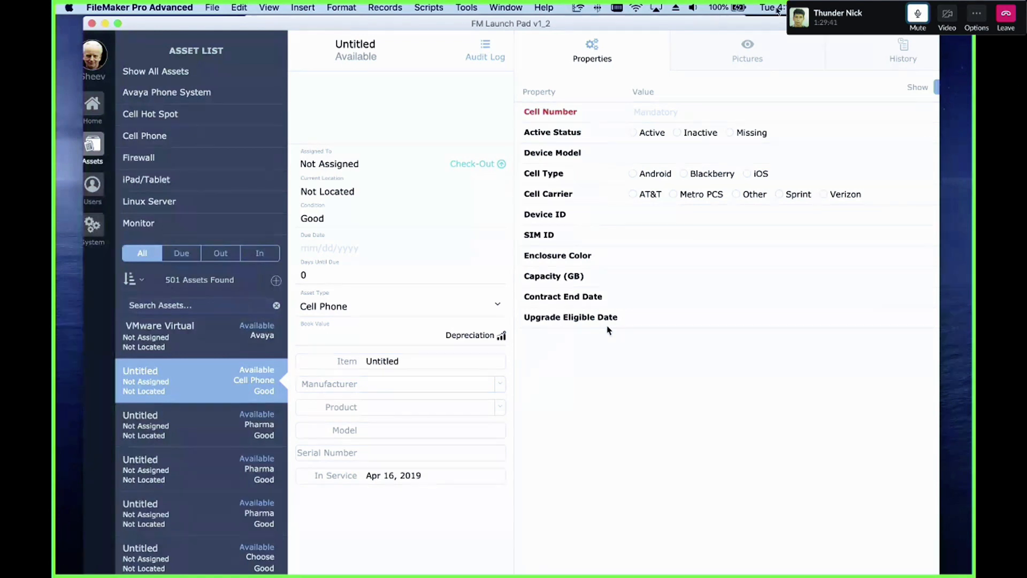
{"action": "mouse_move", "coordinate": [184, 4]}
{"action": "left_click", "coordinate": [107, 6]}
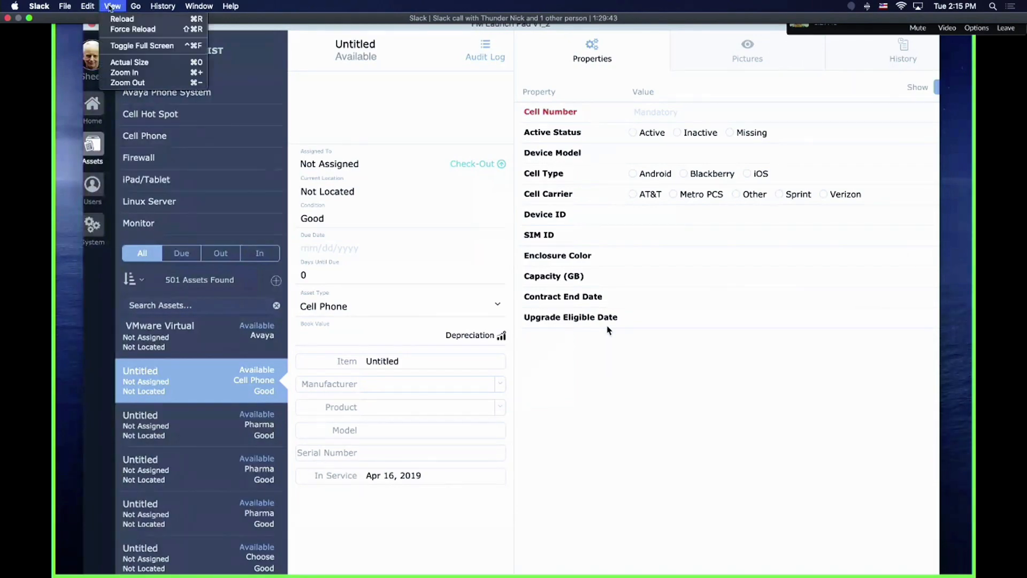
{"action": "left_click", "coordinate": [125, 46]}
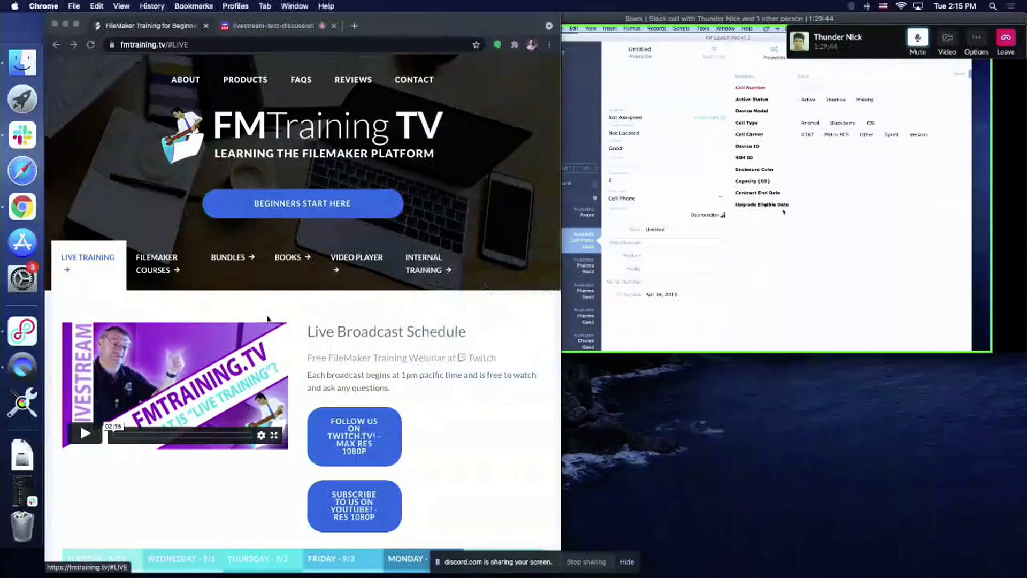
{"action": "scroll", "coordinate": [261, 314], "scroll_direction": "down", "scroll_amount": 5}
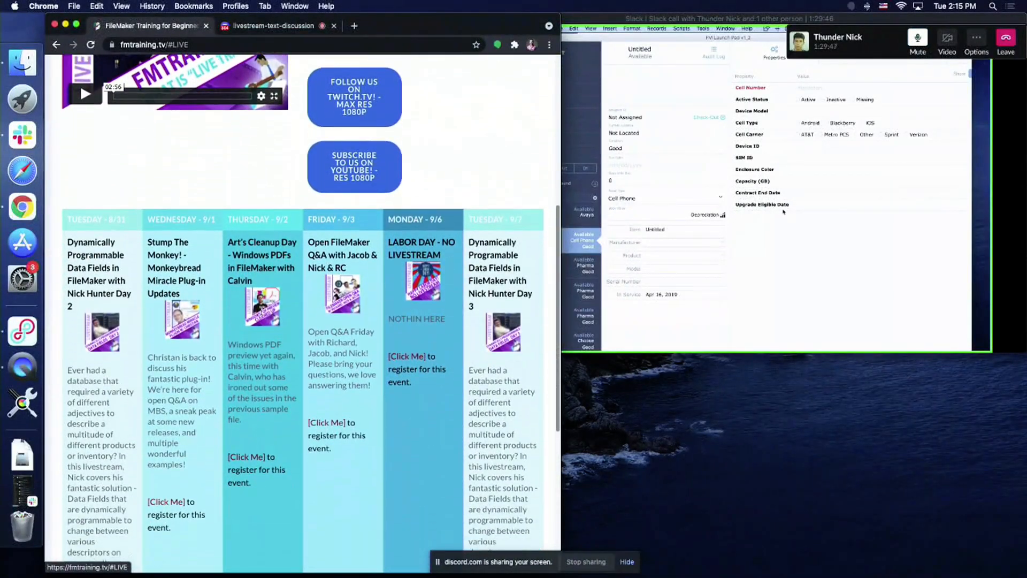
{"action": "scroll", "coordinate": [214, 303], "scroll_direction": "down", "scroll_amount": 1}
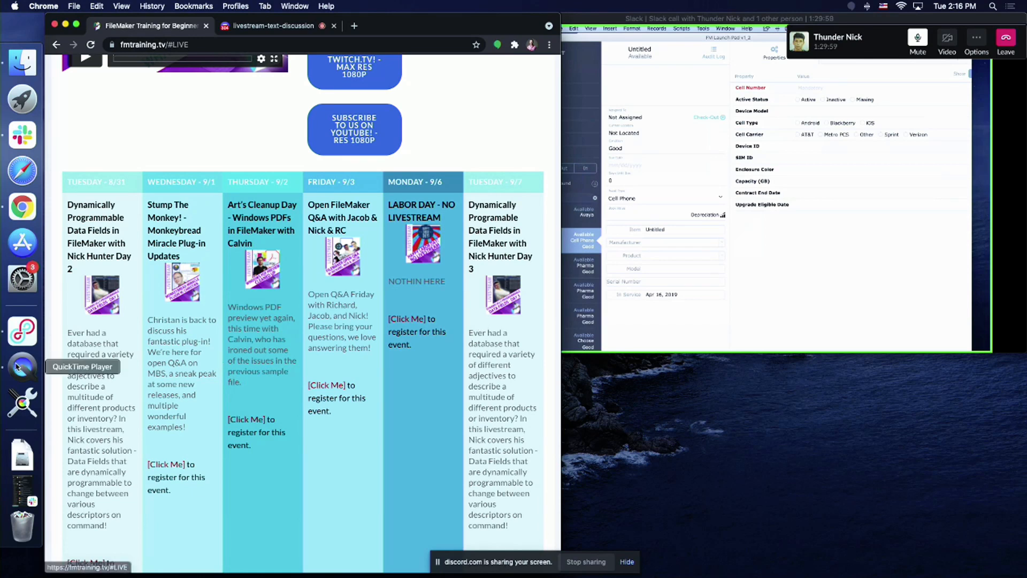
{"action": "left_click", "coordinate": [18, 367]}
{"action": "left_click", "coordinate": [54, 30]}
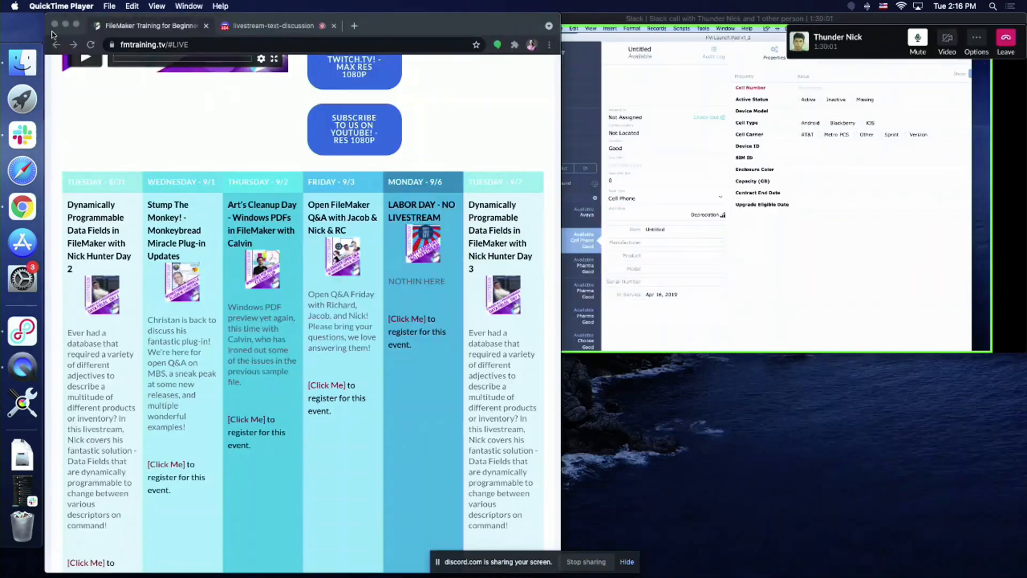
{"action": "left_click", "coordinate": [8, 64]}
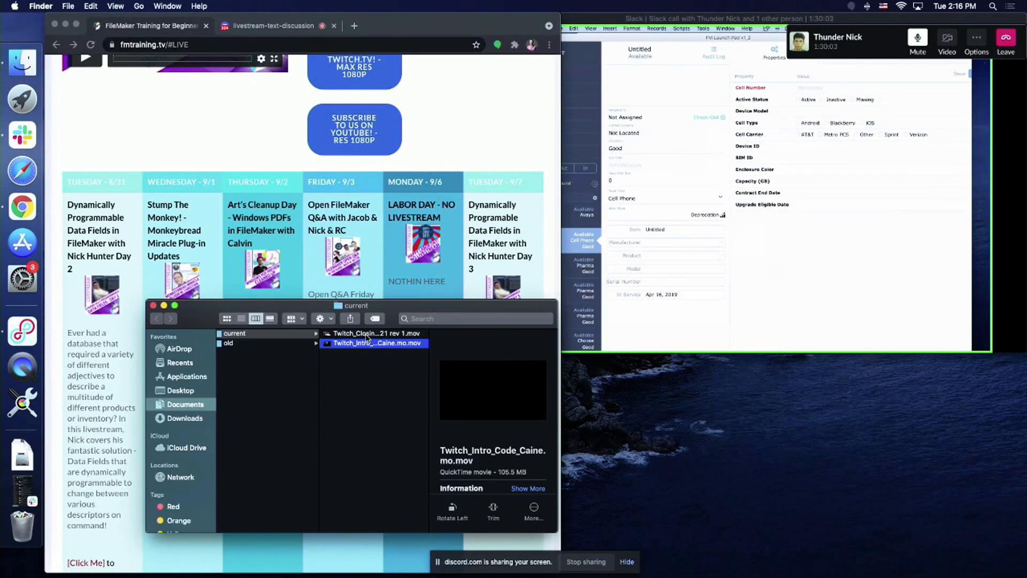
{"action": "right_click", "coordinate": [368, 334]}
{"action": "mouse_move", "coordinate": [398, 347]}
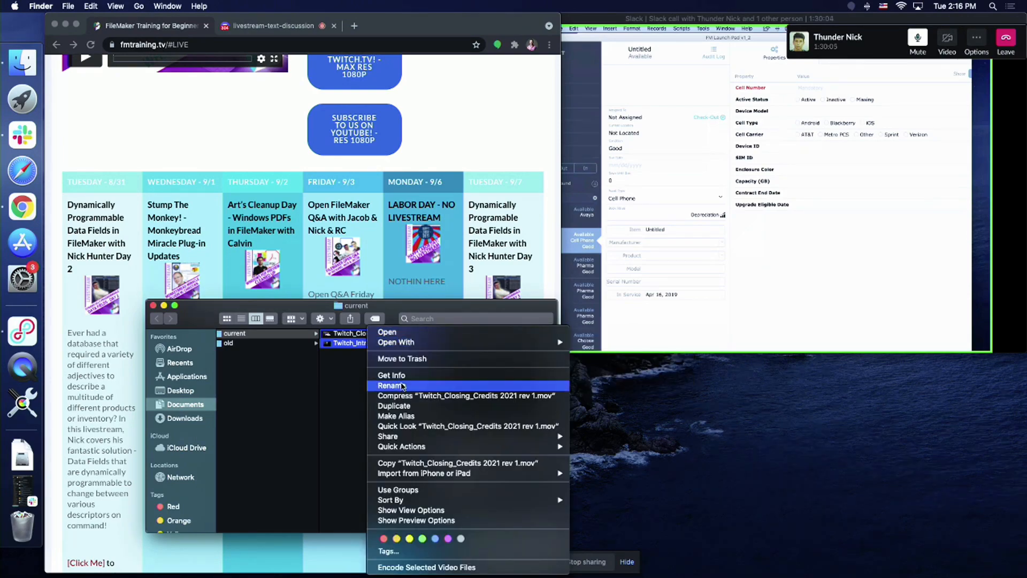